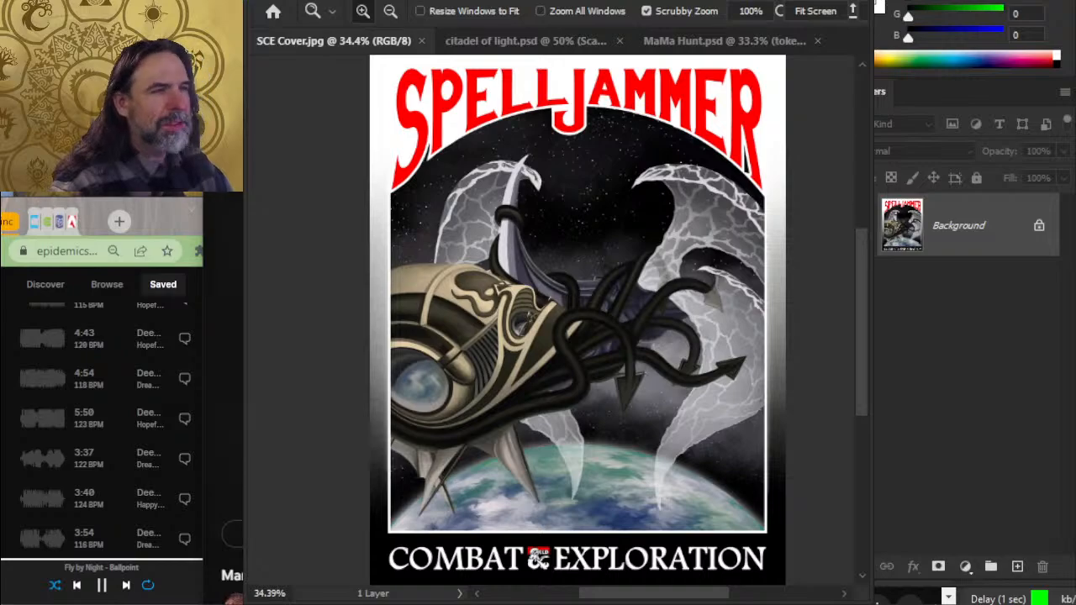
# - Resize the pop-out YouTube live chat window so its full width fits beneath the webcam beside the artwork
pyautogui.scroll(-2, 232, 538)
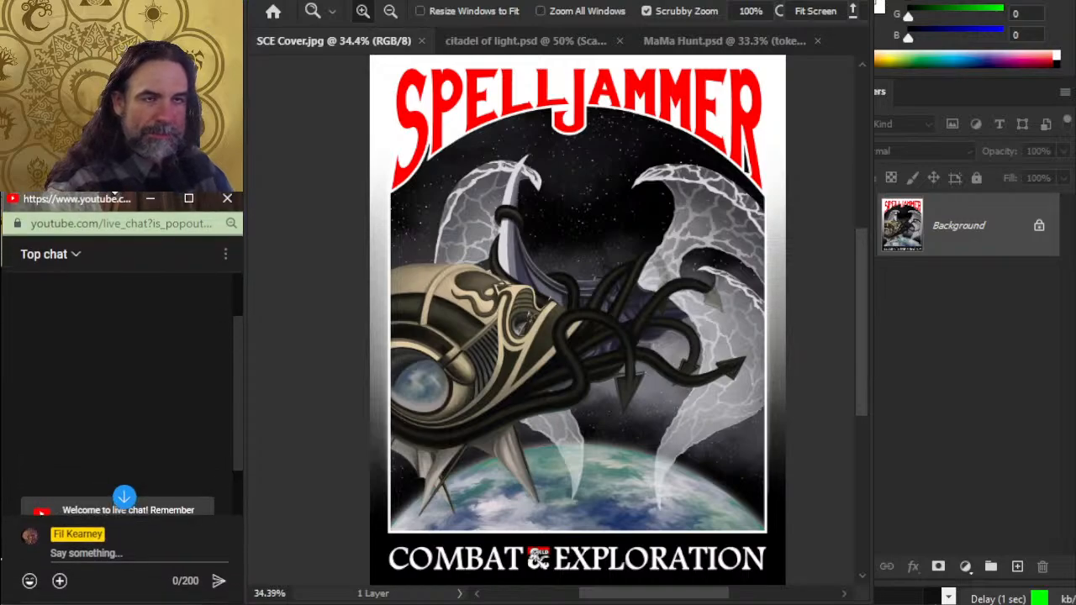
pyautogui.moveTo(114, 194); pyautogui.dragTo(115, 199)
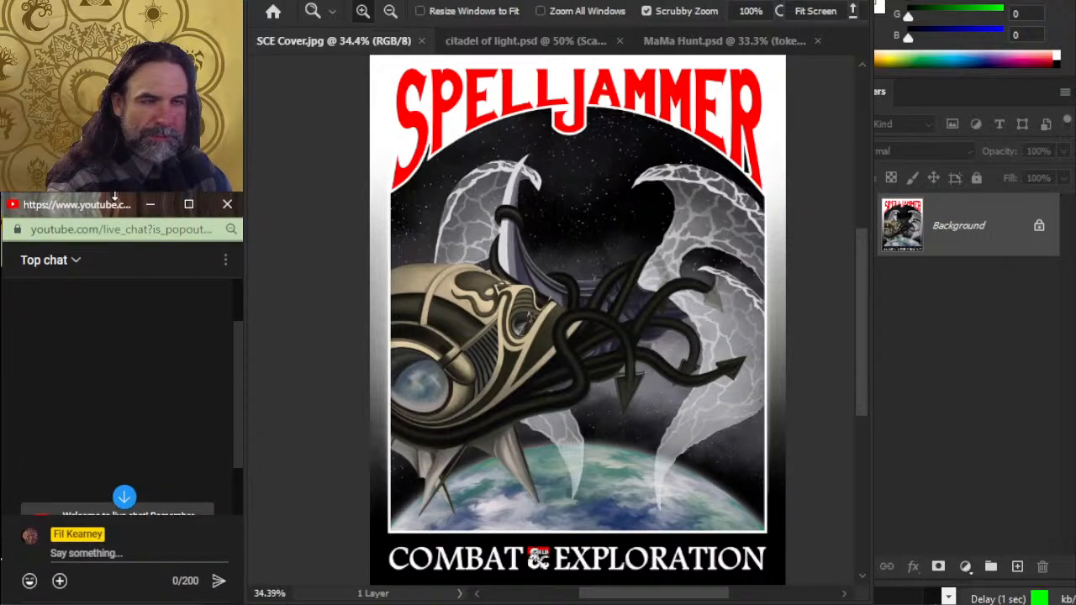
pyautogui.hotkey('alt', 'Tab')
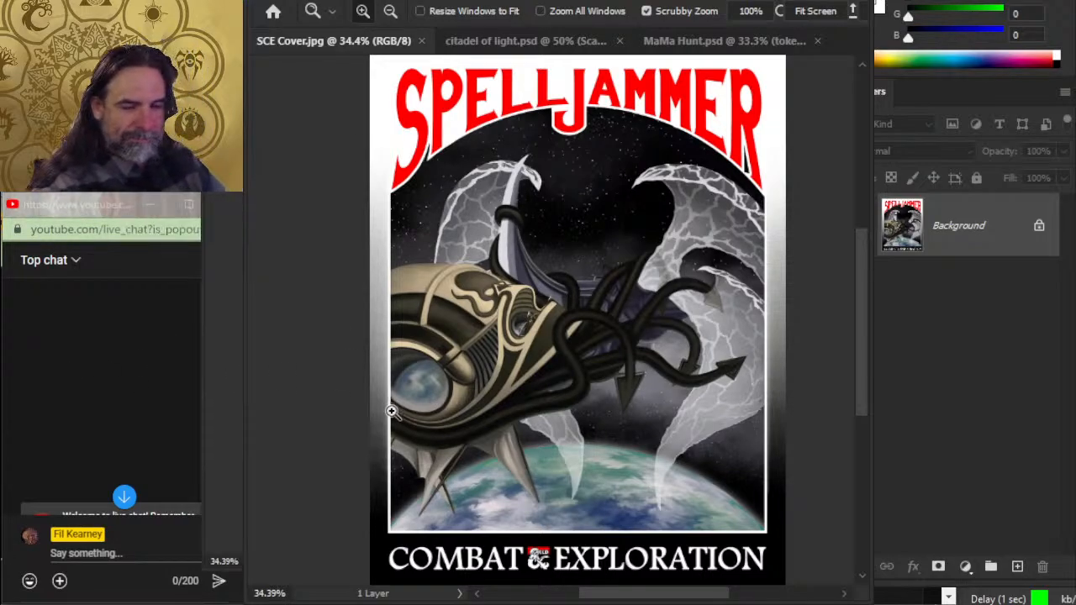
pyautogui.hotkey('alt', 'Tab')
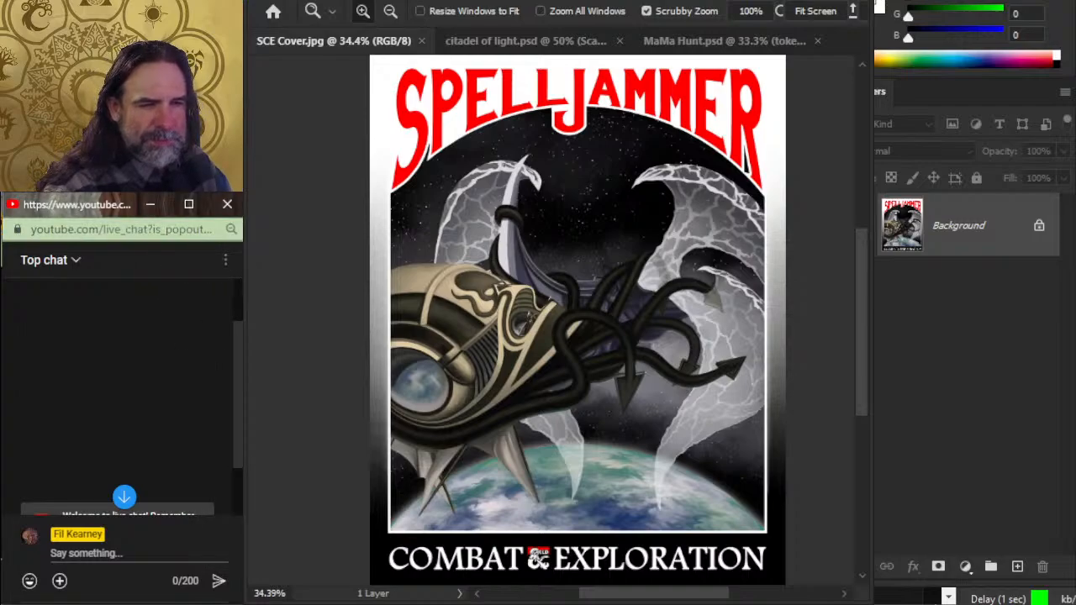
pyautogui.moveTo(241, 276); pyautogui.dragTo(235, 276)
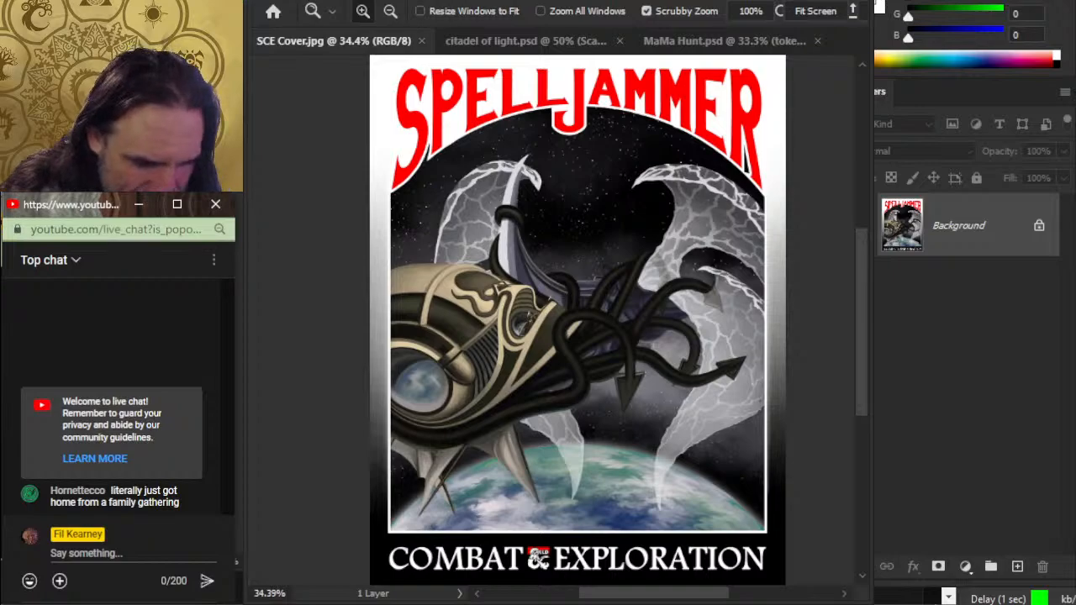
pyautogui.hotkey('alt', 'Tab')
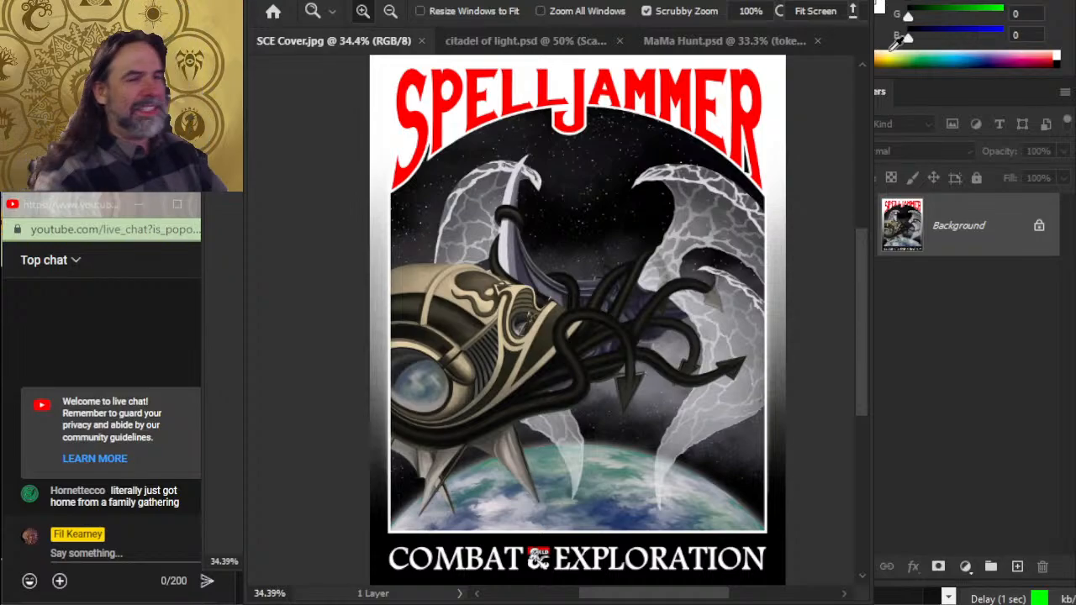
# - Switch to Discord and look through several servers in the server list
pyautogui.hotkey('alt', 'Tab')
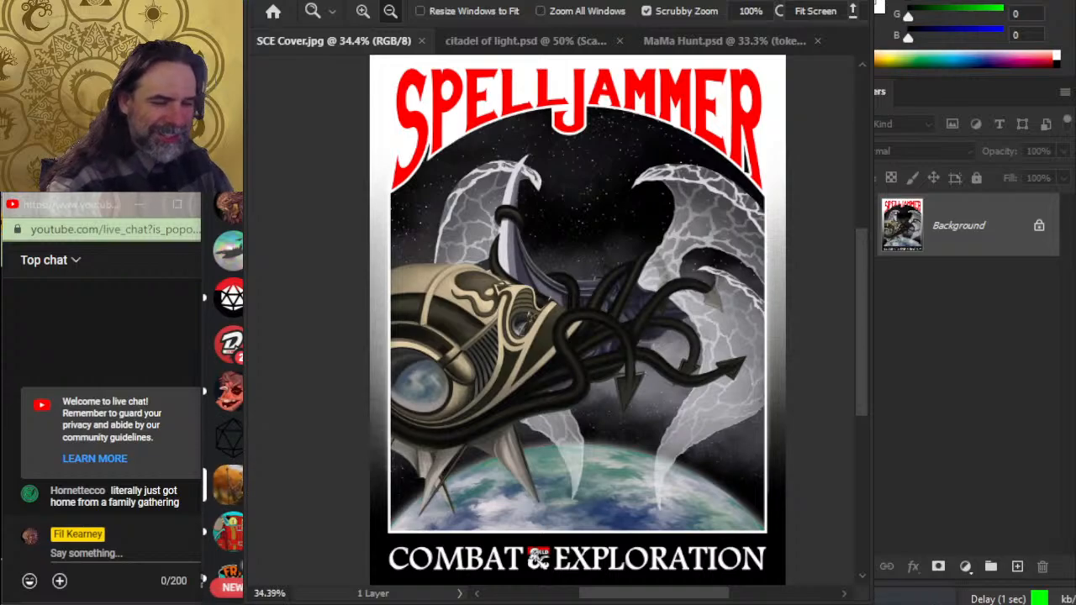
pyautogui.scroll(-2, 228, 395)
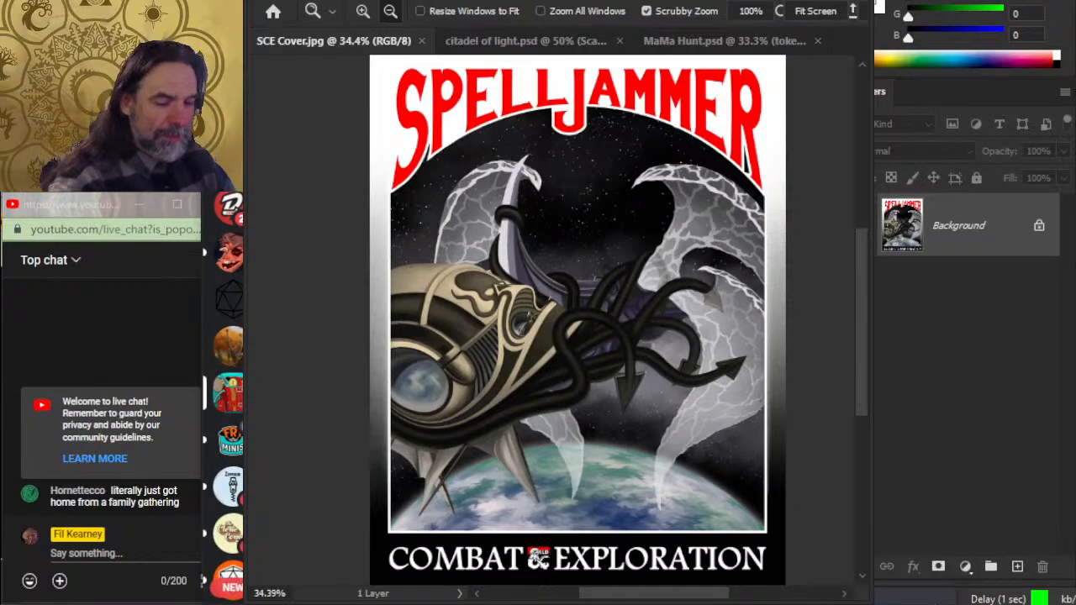
pyautogui.scroll(-2, 229, 395)
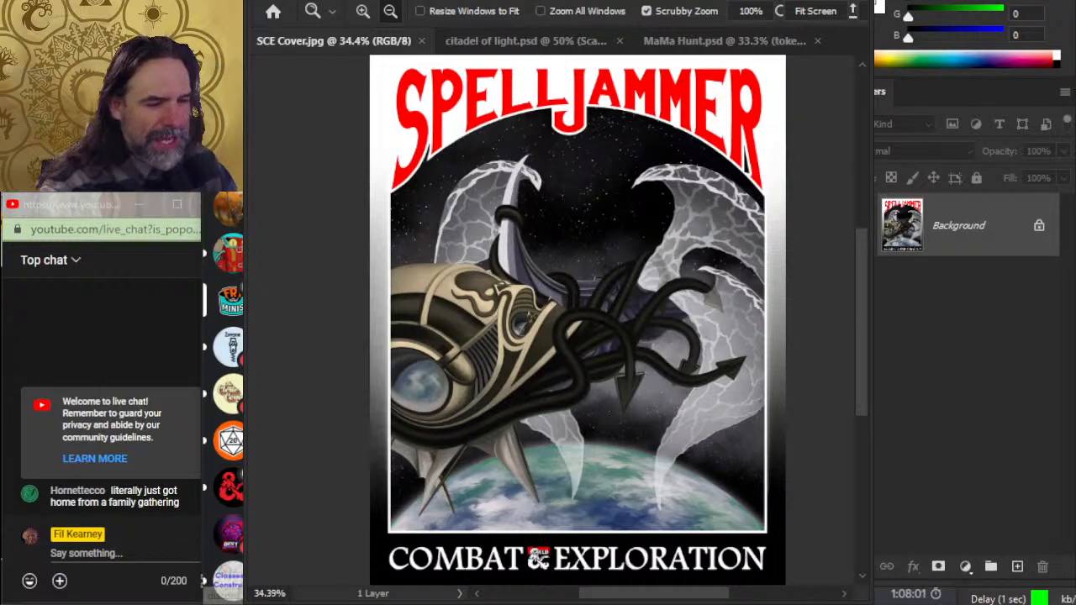
pyautogui.click(225, 352)
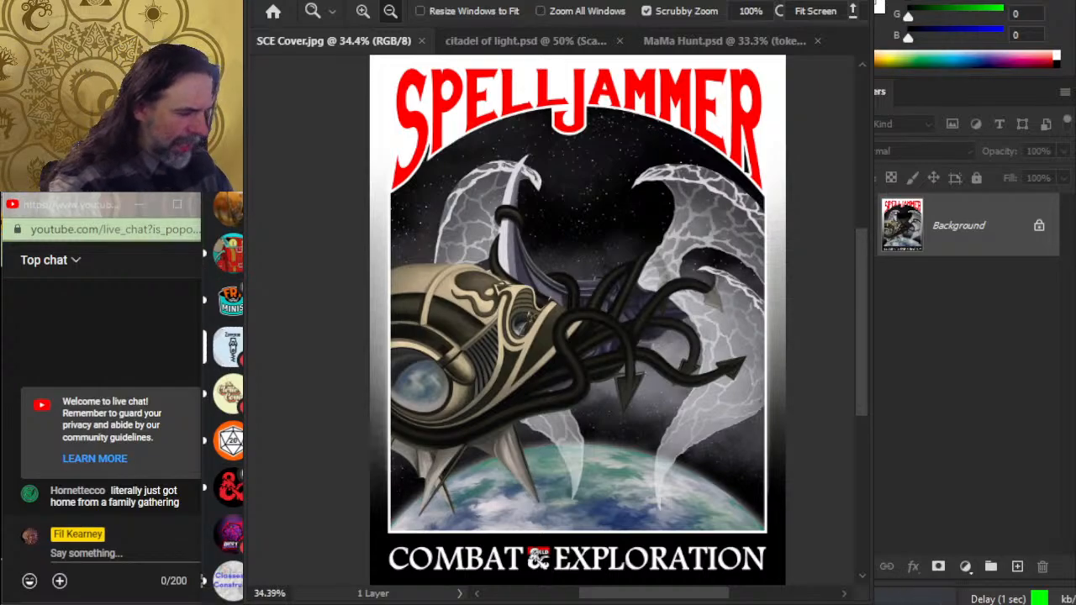
pyautogui.click(235, 392)
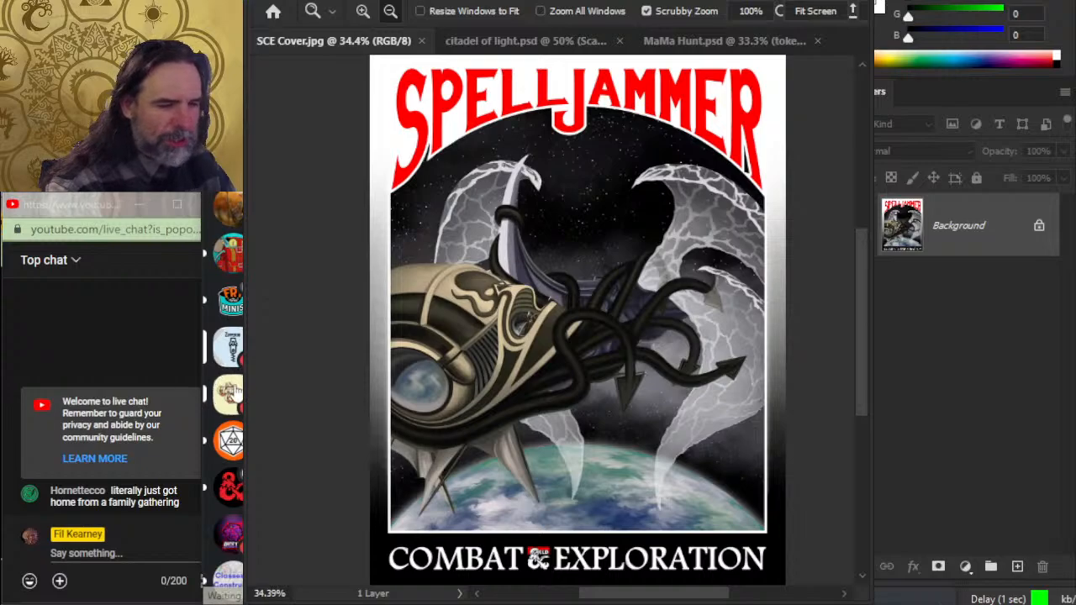
pyautogui.scroll(-3, 229, 387)
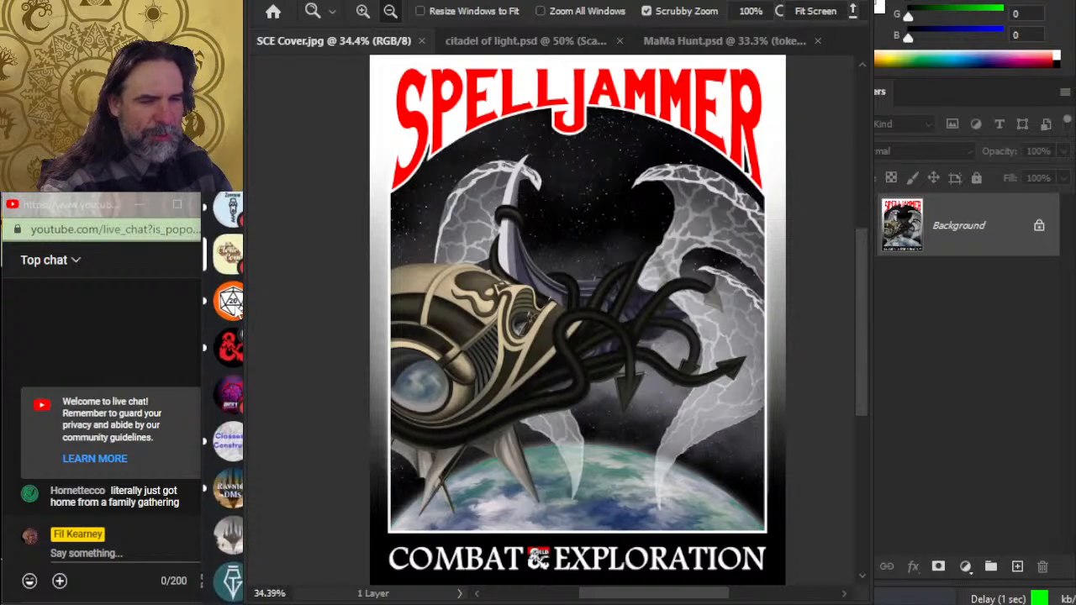
pyautogui.click(235, 305)
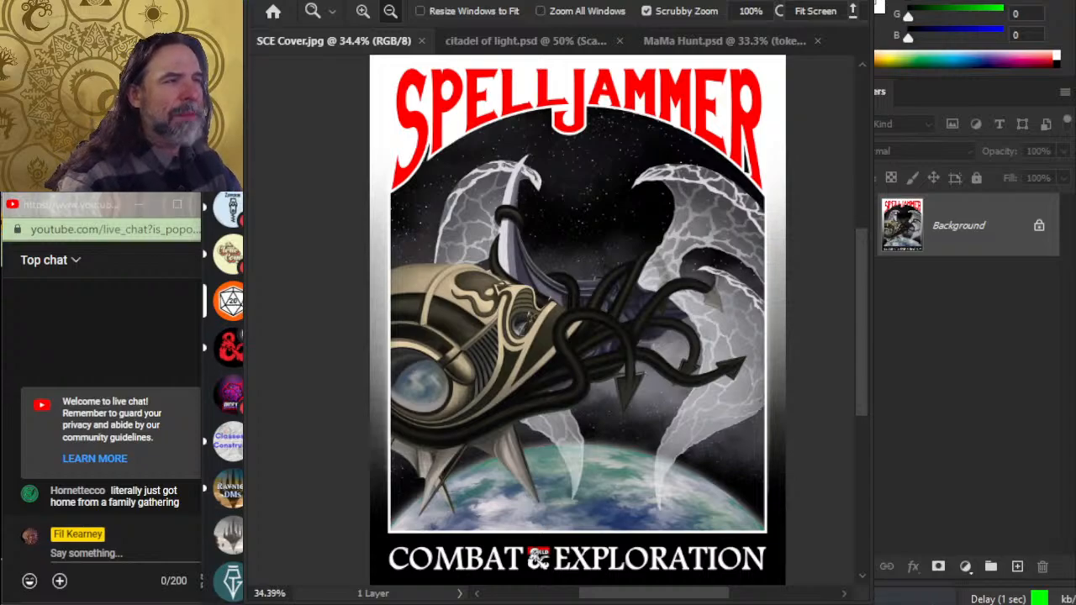
pyautogui.hotkey('alt', 'Tab')
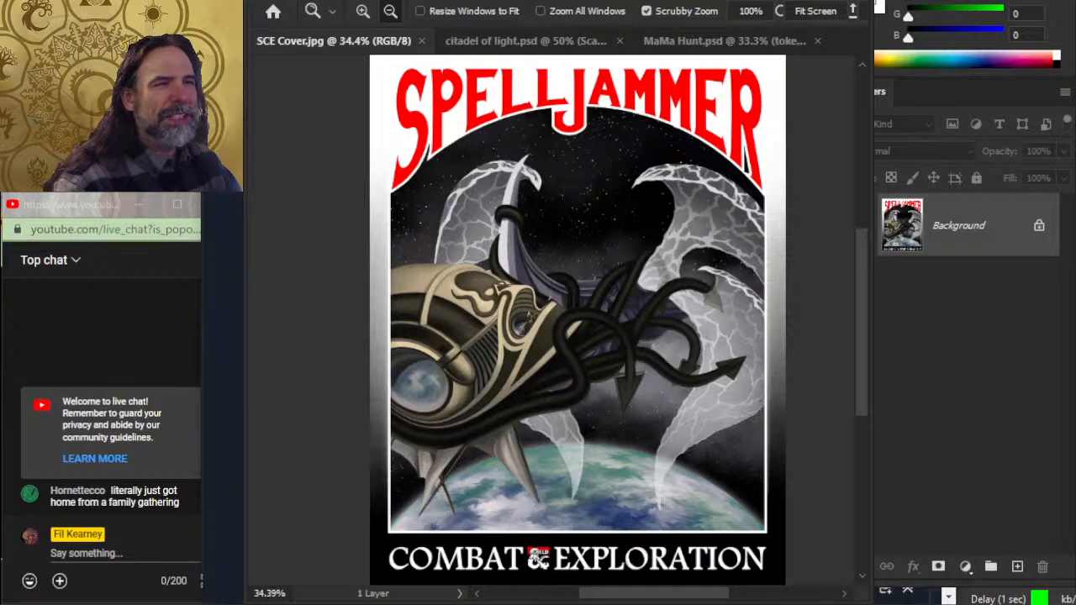
# - Switch to OBS and hide the PS canvas and Window Capture sources so the stream shows the full screen
pyautogui.hotkey('alt', 'Tab')
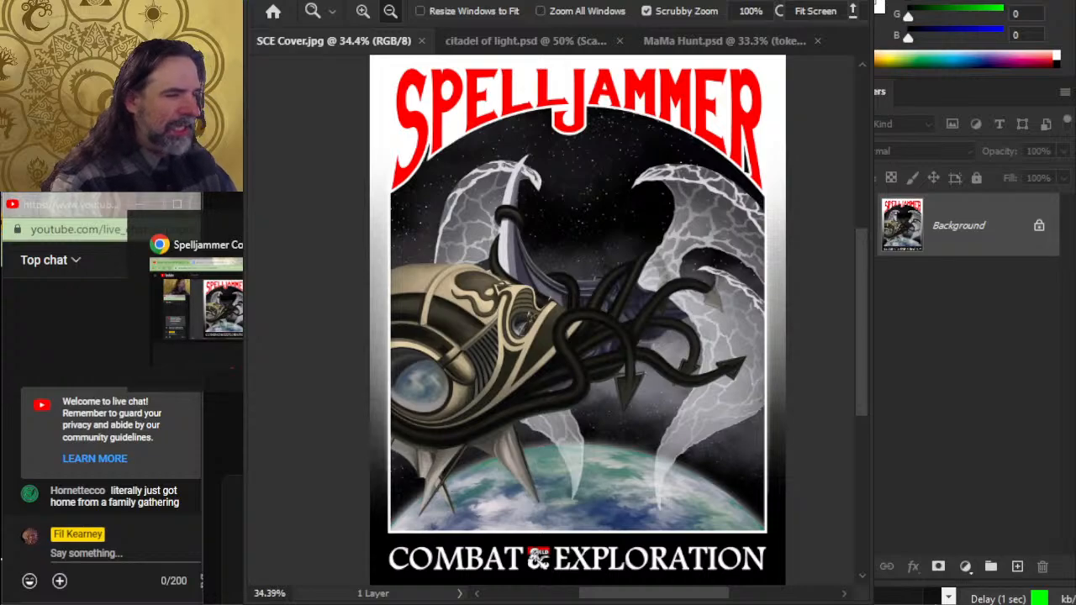
pyautogui.hotkey('alt', 'Tab')
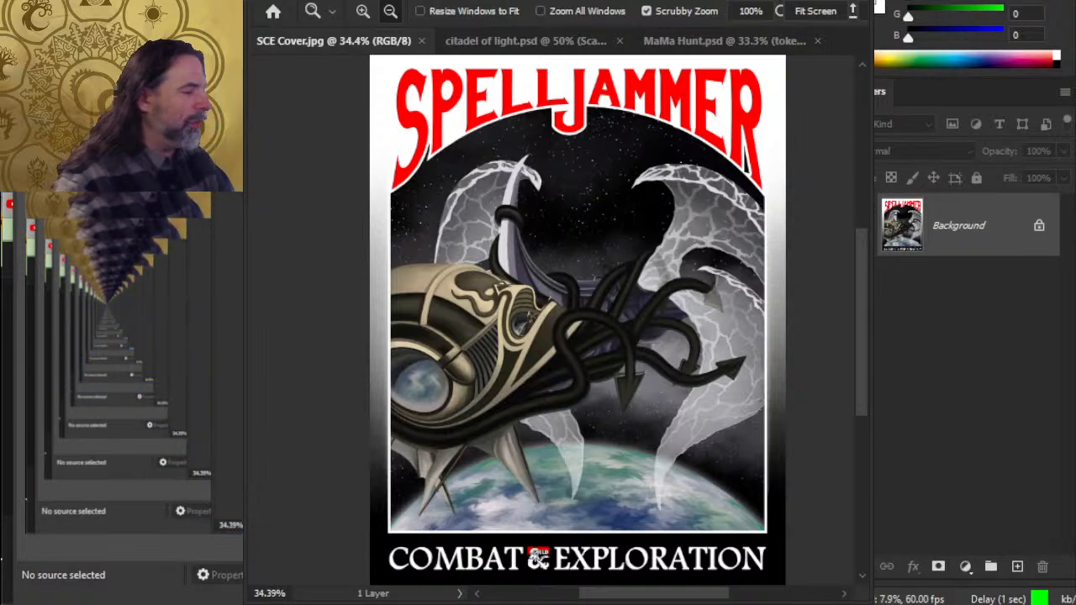
pyautogui.click(227, 370)
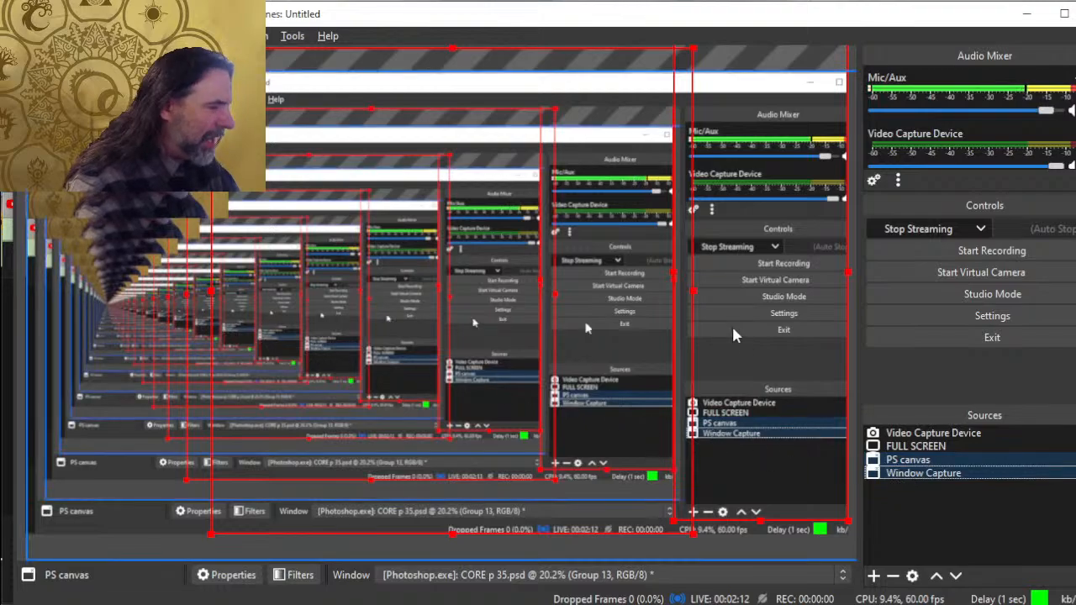
# - Bring Photoshop with SCE Cover.jpg and the YouTube live chat window in front of OBS
pyautogui.hotkey('alt', 'Tab')
pyautogui.hotkey('alt', 'Tab')
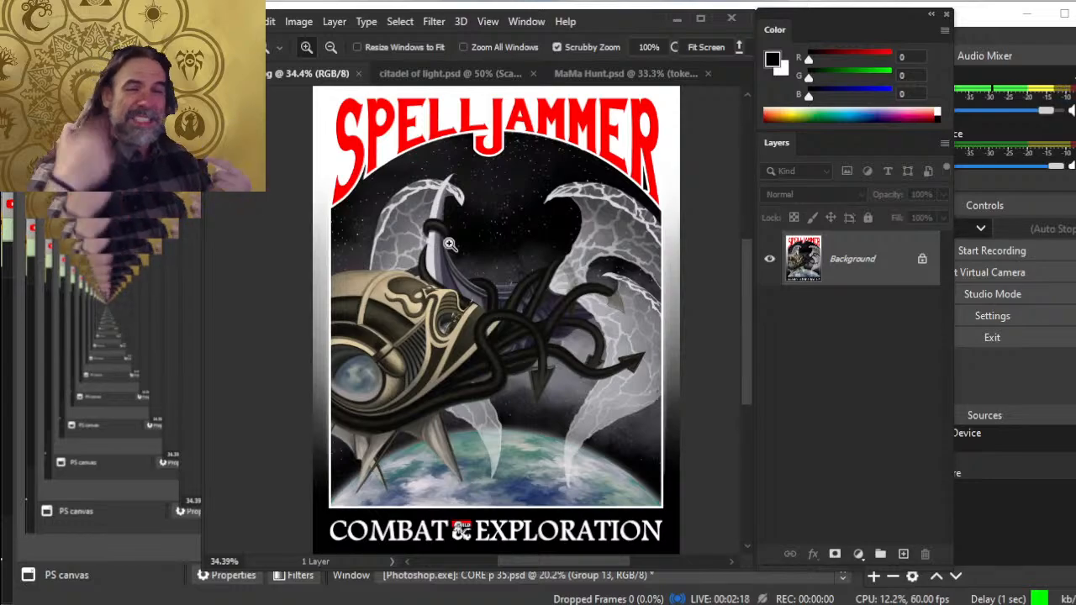
pyautogui.hotkey('alt', 'Tab')
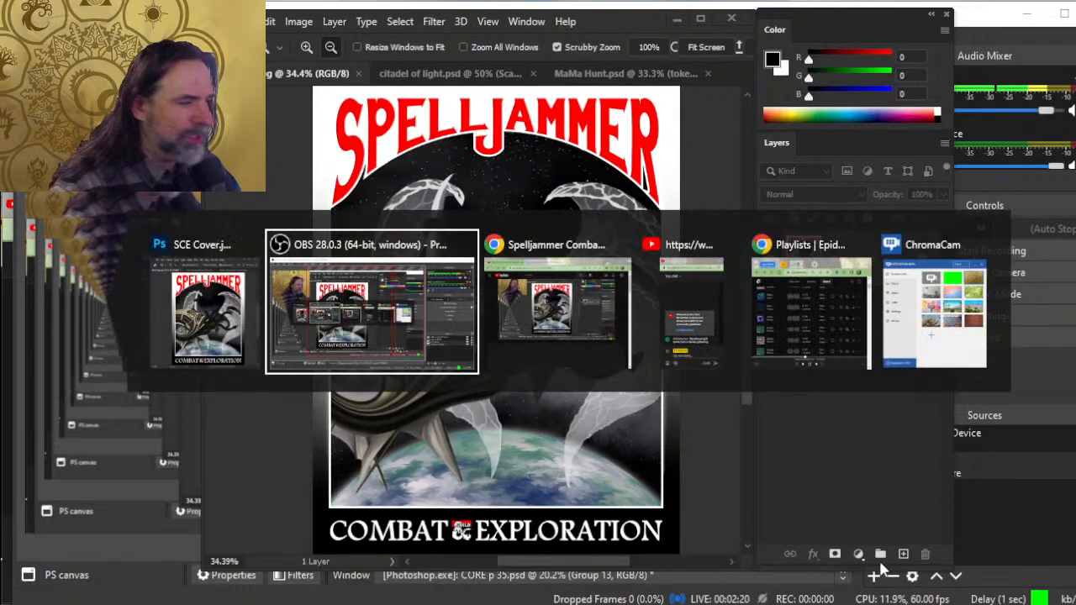
pyautogui.hotkey('alt', 'Tab')
pyautogui.hotkey('alt', 'Tab')
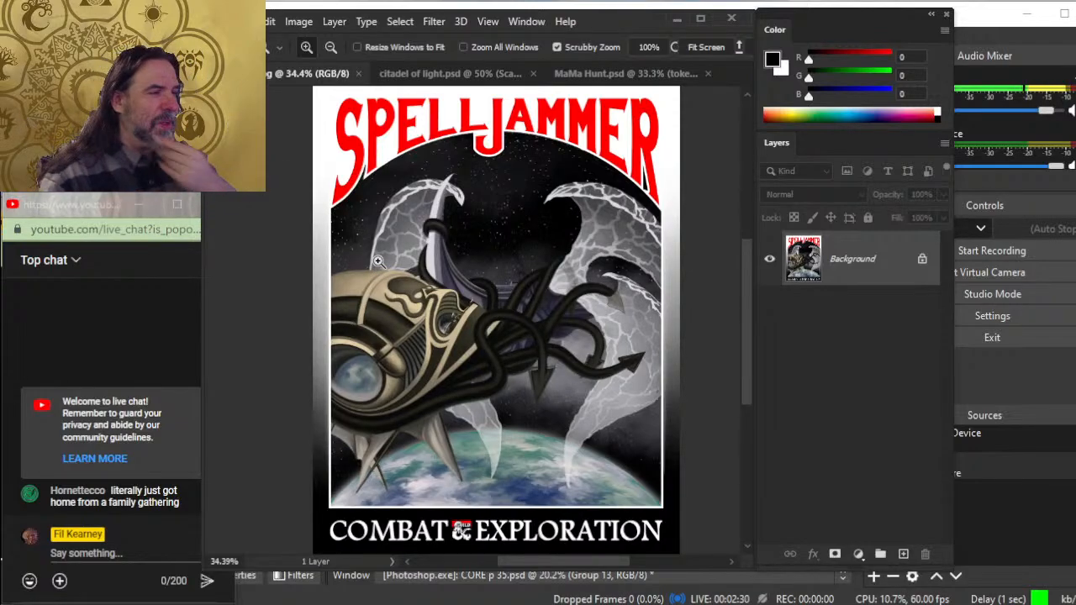
# - Examine the whole asteroid field map in MaMa Hunt.psd
pyautogui.click(427, 75)
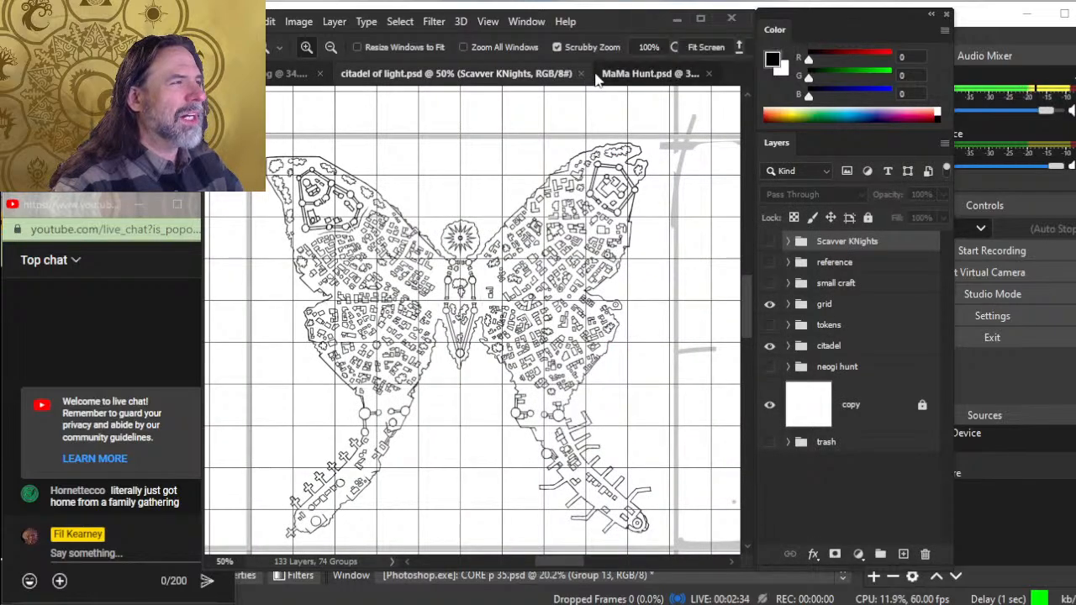
pyautogui.click(584, 76)
pyautogui.moveTo(508, 281); pyautogui.dragTo(508, 379)
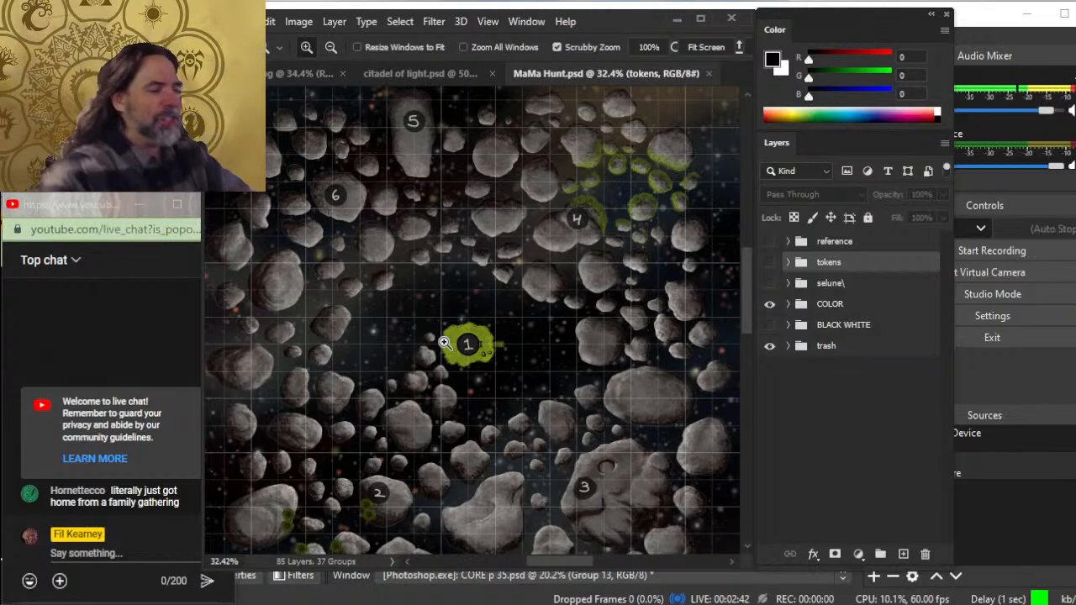
pyautogui.moveTo(468, 331); pyautogui.dragTo(445, 319)
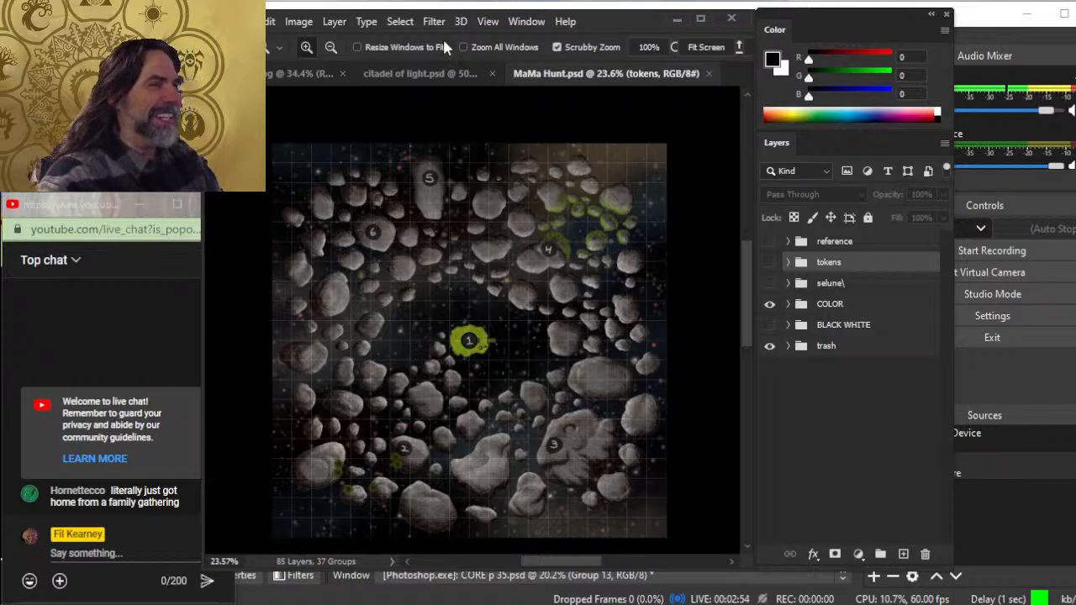
# - Examine the butterfly-shaped city map in citadel of light.psd
pyautogui.click(444, 84)
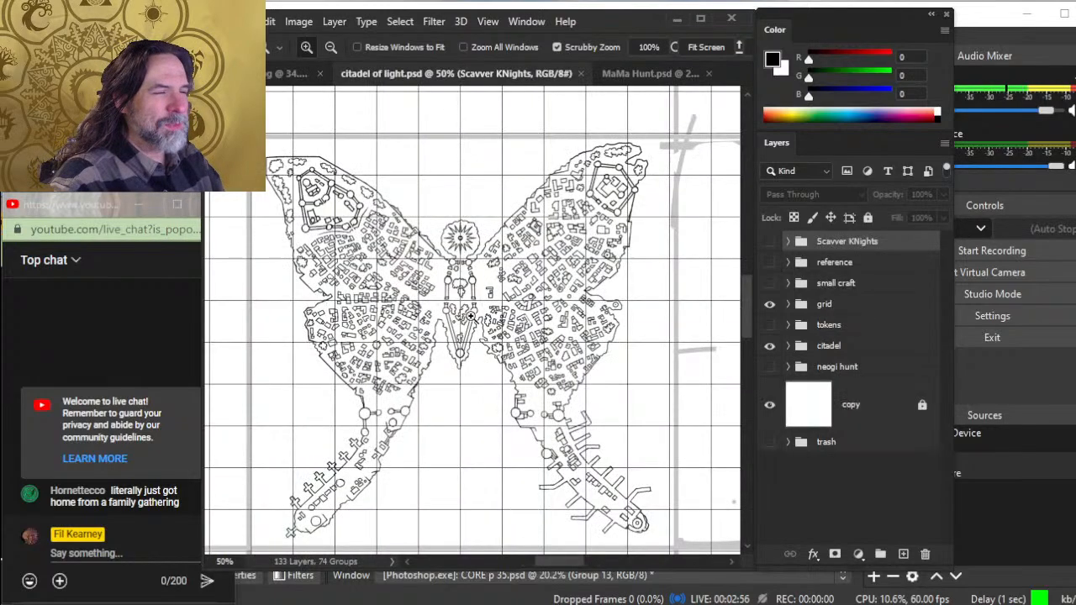
pyautogui.moveTo(501, 314); pyautogui.dragTo(530, 314)
pyautogui.moveTo(614, 344); pyautogui.dragTo(580, 319)
pyautogui.moveTo(553, 363); pyautogui.dragTo(564, 311)
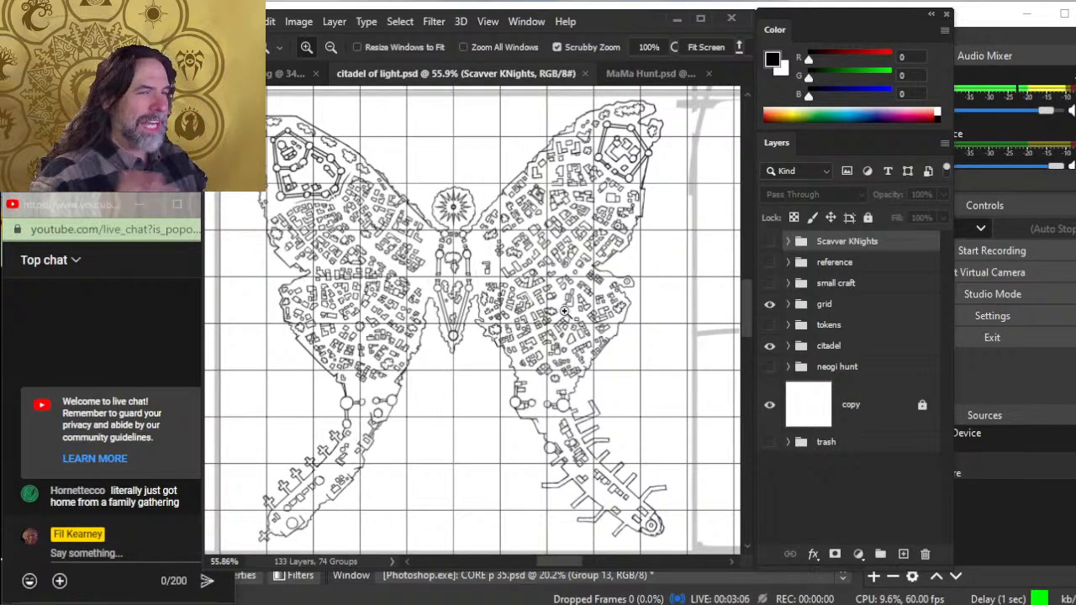
# - Switch to Chrome and show the Spelljammer Combat & Exploration document in Google Docs
pyautogui.hotkey('alt', 'Tab')
pyautogui.hotkey('alt', 'Tab')
pyautogui.hotkey('alt', 'Tab')
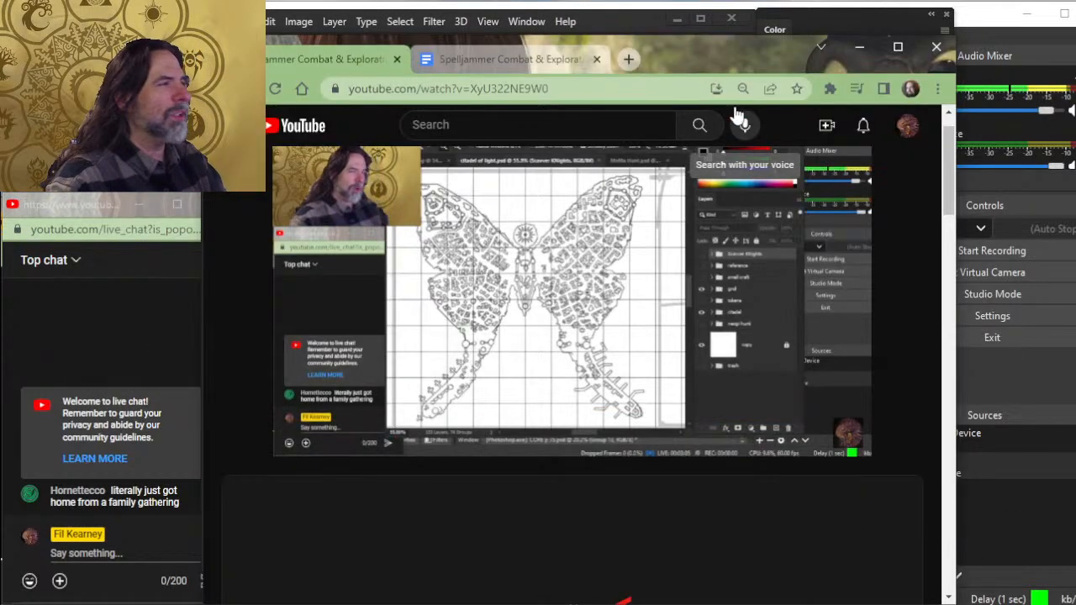
pyautogui.click(512, 57)
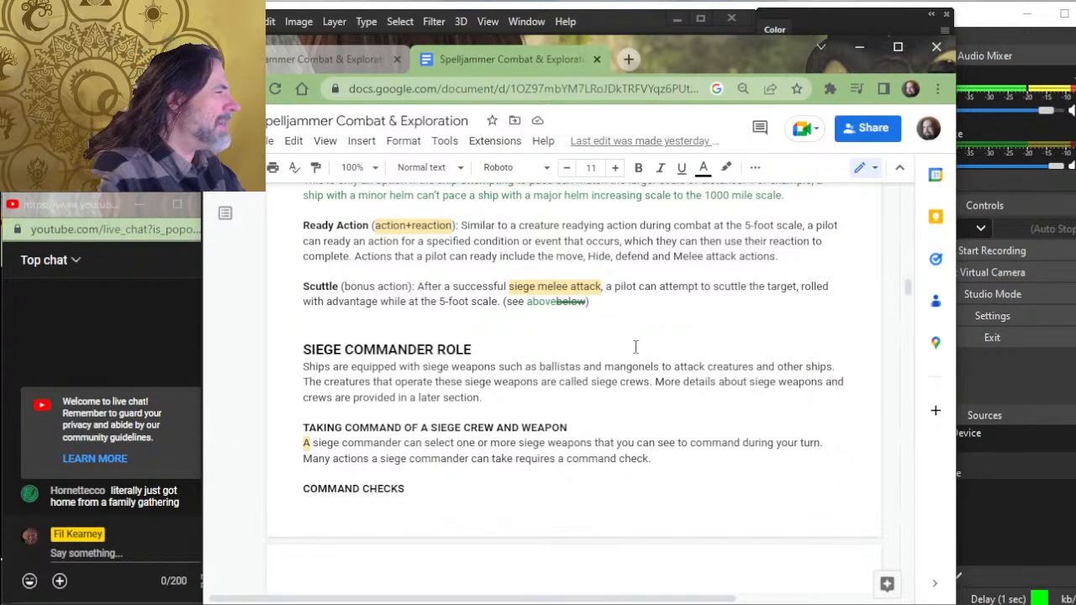
pyautogui.hotkey('alt', 'Tab')
pyautogui.hotkey('alt', 'Tab')
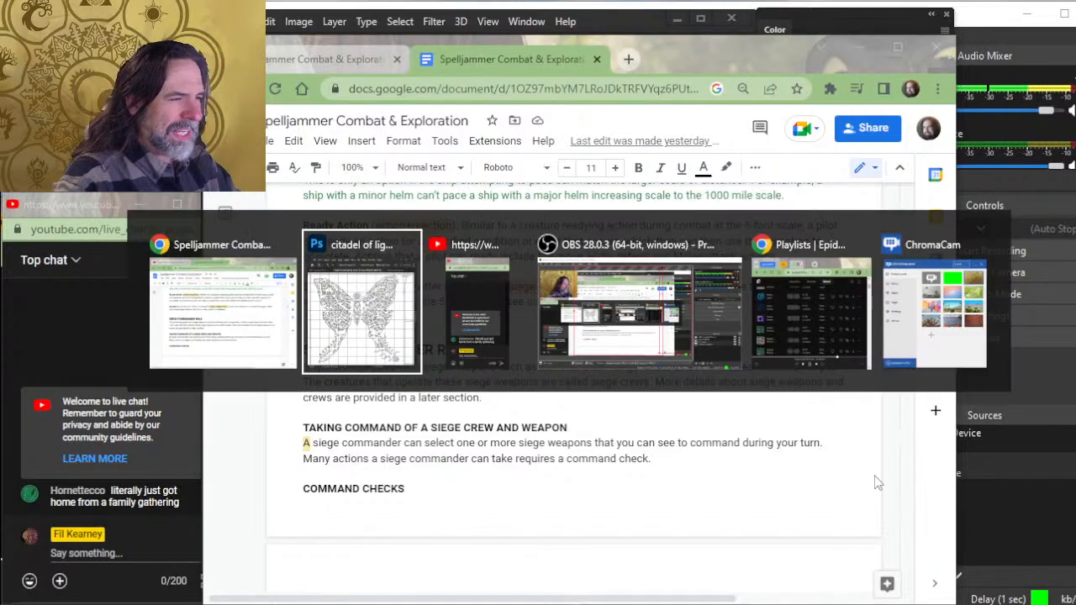
pyautogui.hotkey('alt', 'Tab')
pyautogui.hotkey('alt', 'Tab')
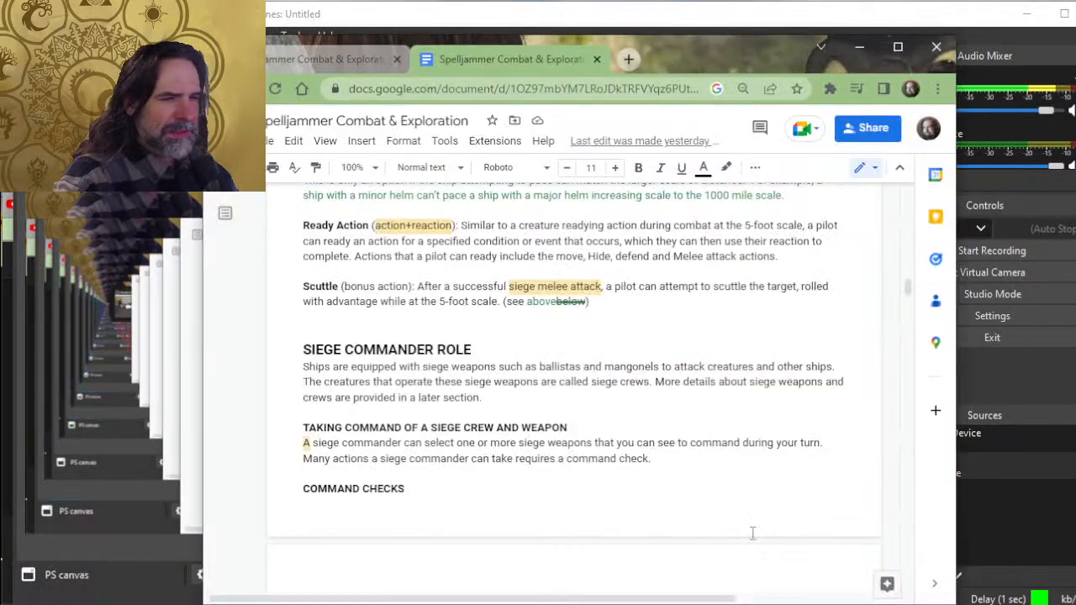
pyautogui.hotkey('alt', 'Tab')
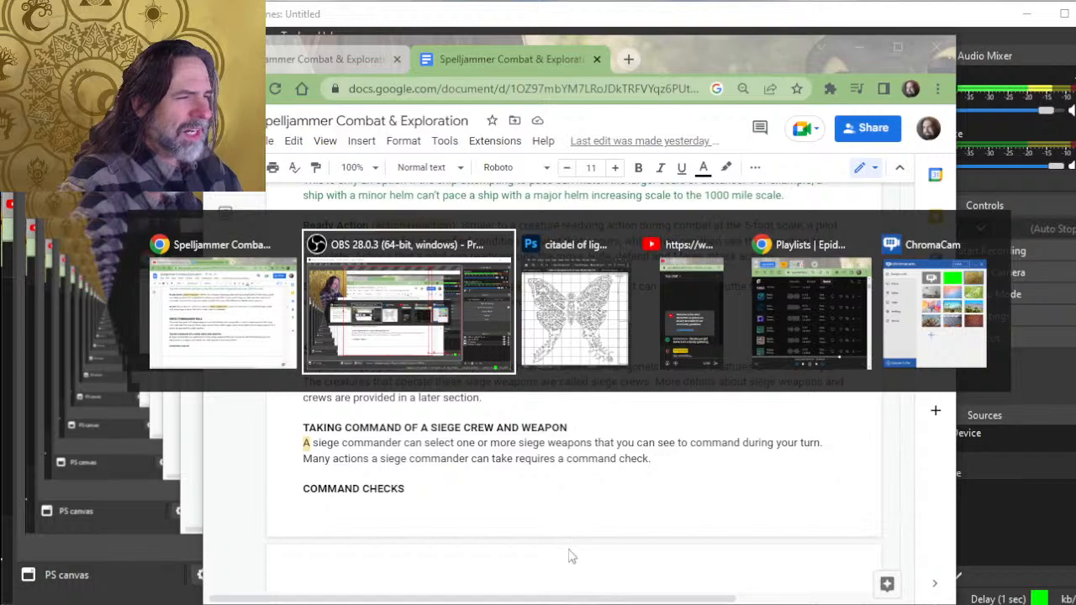
pyautogui.hotkey('alt', 'shift', 'Tab')
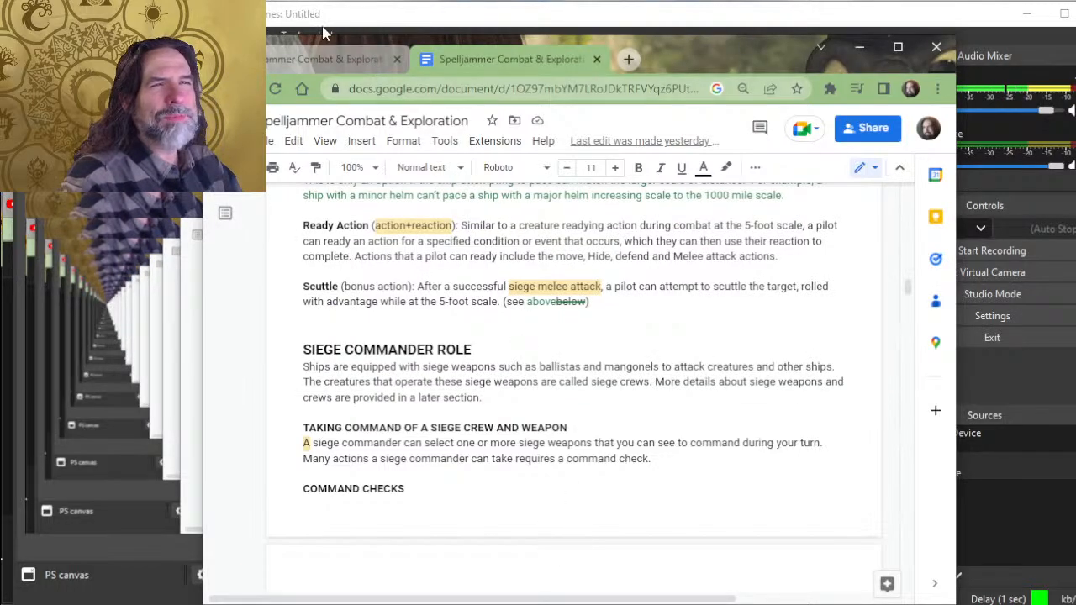
pyautogui.click(336, 52)
pyautogui.hotkey('alt', 'Tab')
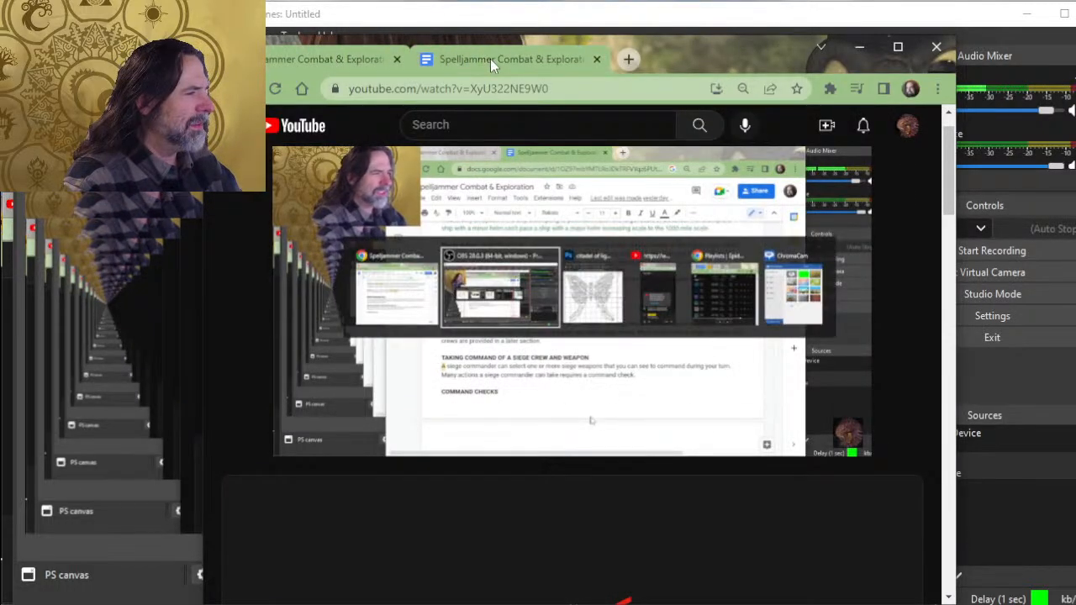
pyautogui.click(462, 59)
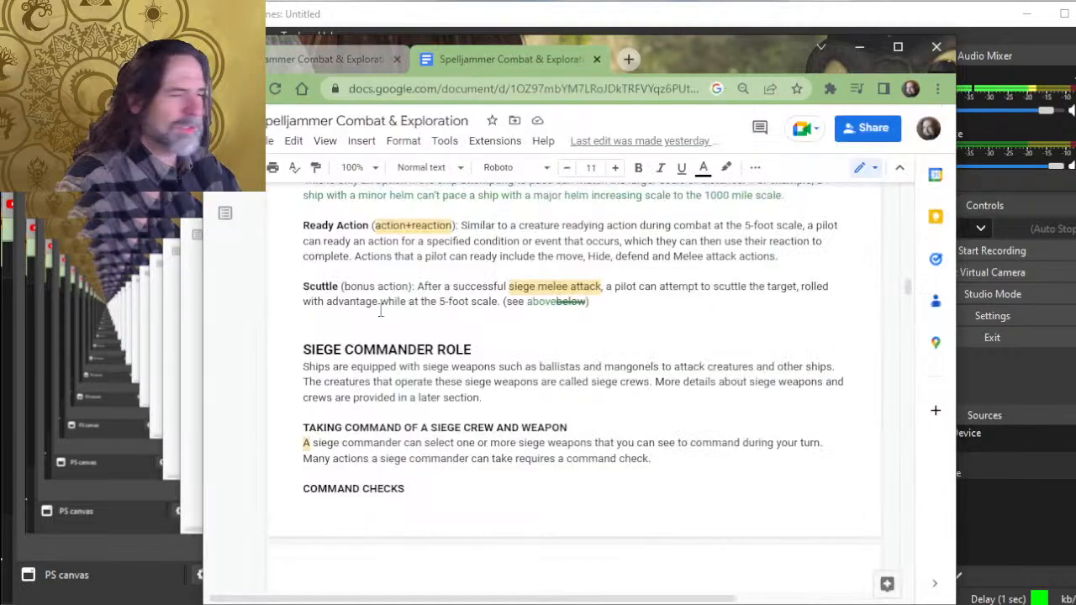
# - Bring the YouTube live chat window into view and return to the document at the COMMAND CHECKS heading
pyautogui.hotkey('alt', 'Tab')
pyautogui.hotkey('alt', 'Tab')
pyautogui.hotkey('alt', 'Tab')
pyautogui.hotkey('alt', 'Tab')
pyautogui.hotkey('alt', 'Tab')
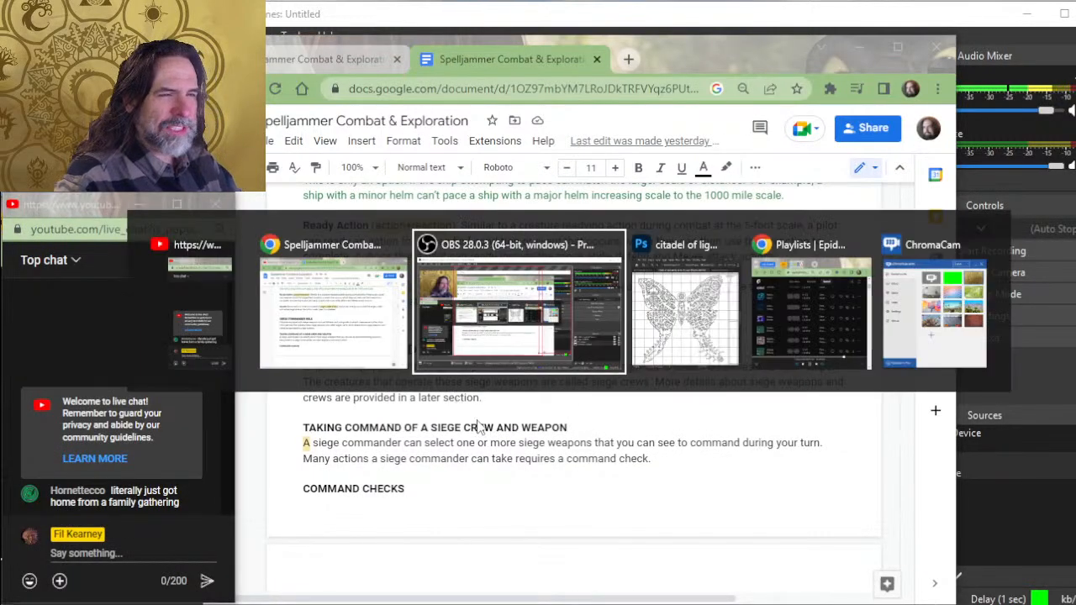
pyautogui.click(405, 495)
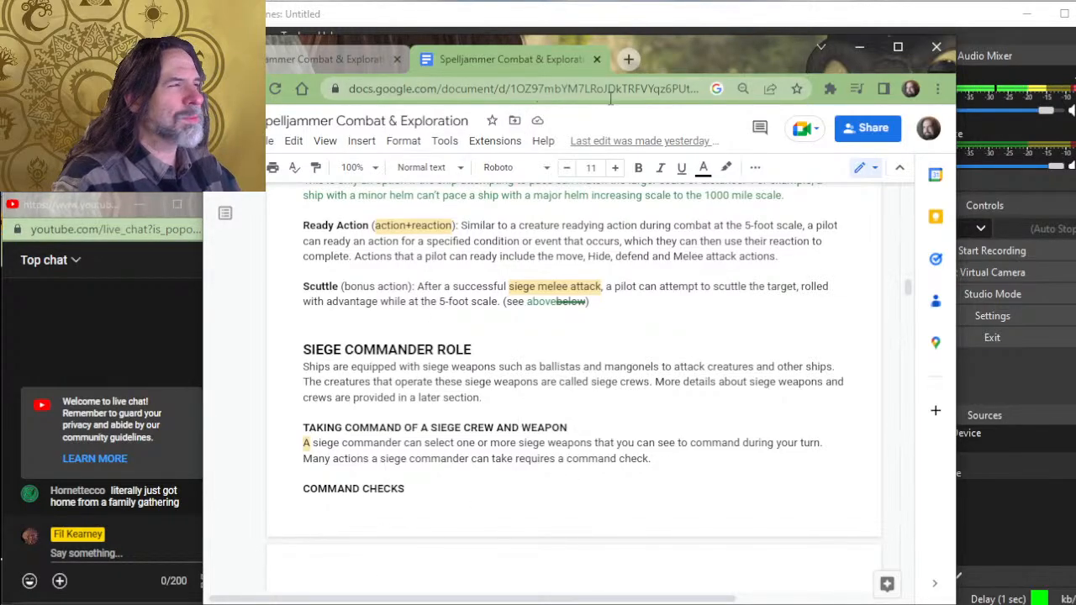
# - Look through the shipyard repair, ship facing and distance-scaling rules, ending at the Taking Damage for the Ship section
pyautogui.scroll(20, 604, 383)
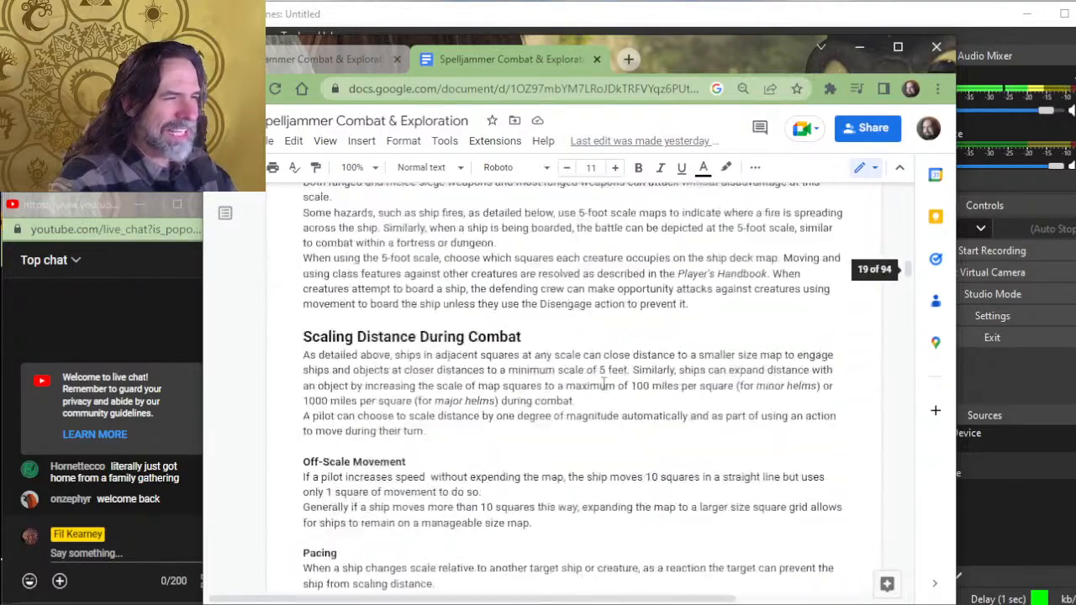
pyautogui.scroll(20, 603, 383)
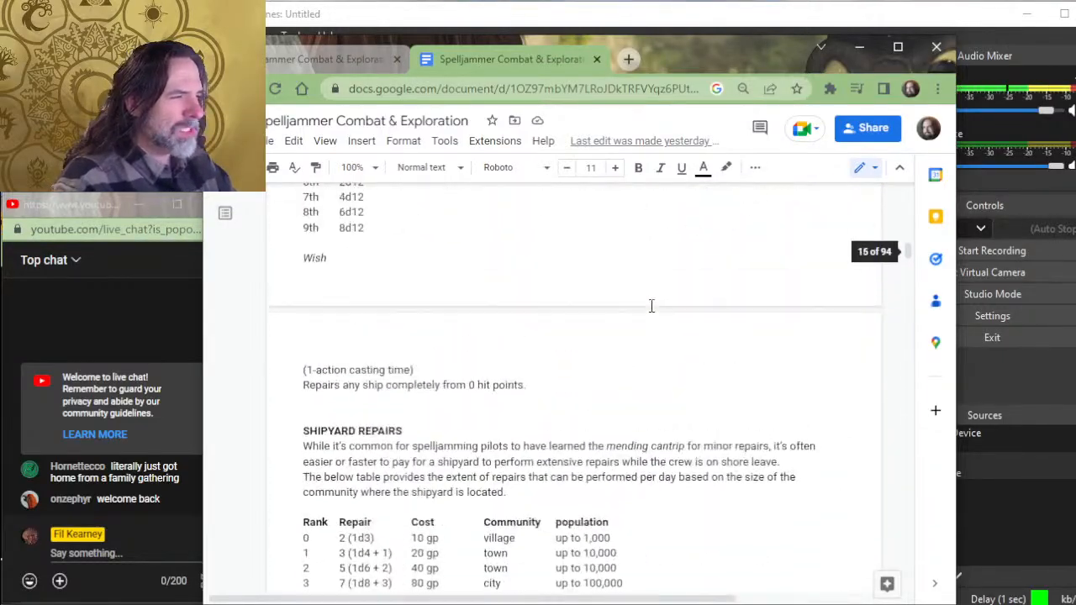
pyautogui.scroll(5, 651, 306)
pyautogui.scroll(-12, 790, 328)
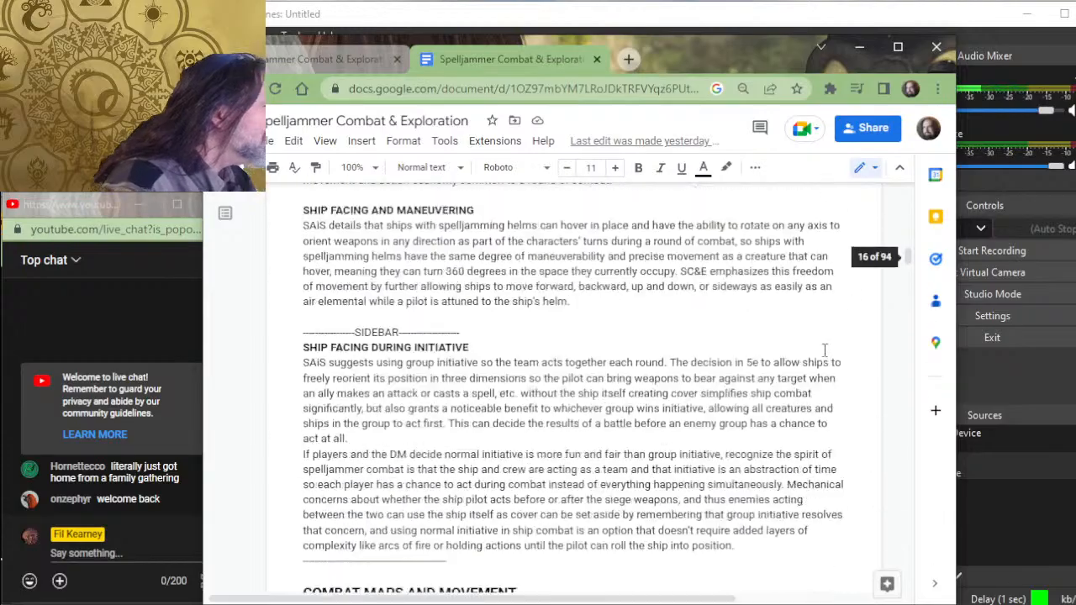
pyautogui.scroll(-20, 825, 349)
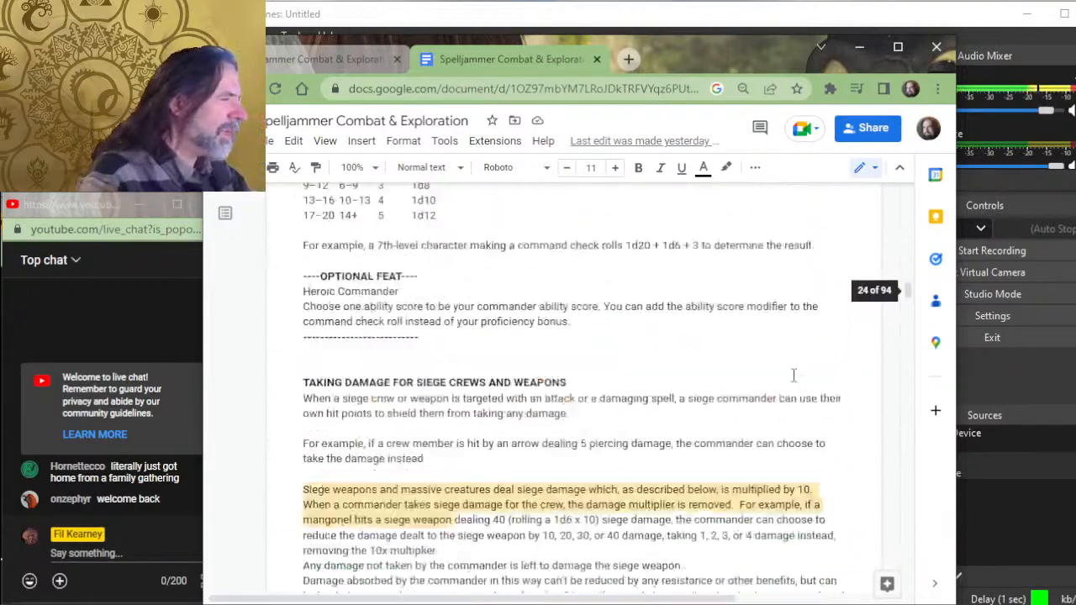
pyautogui.scroll(20, 793, 374)
pyautogui.scroll(-6, 498, 311)
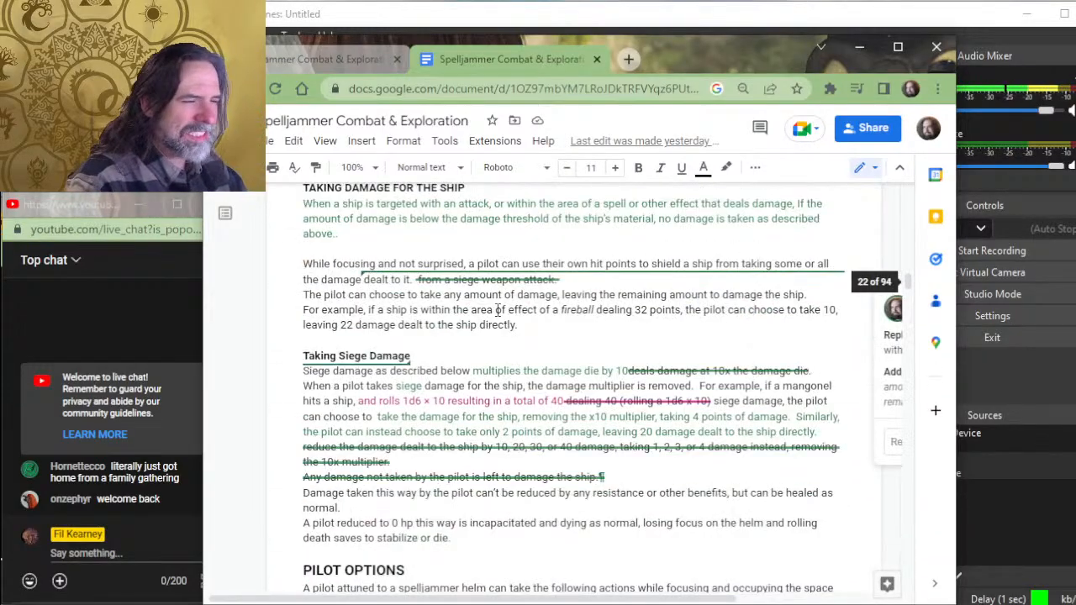
pyautogui.scroll(2, 498, 310)
pyautogui.scroll(-2, 572, 378)
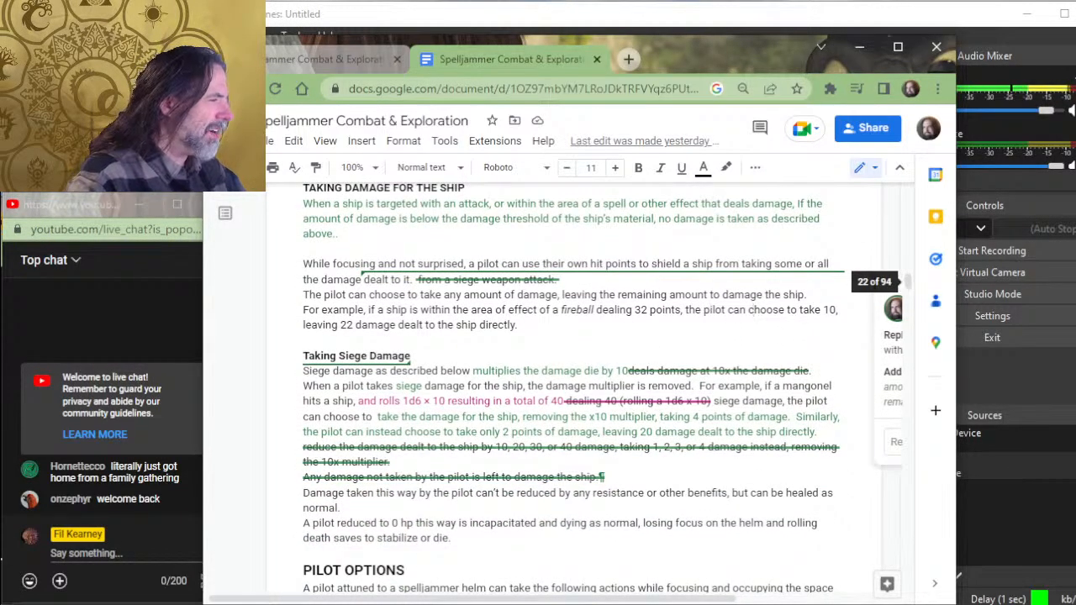
# - Review the squadron commander, siege crew and siege weapon rules down to the Eye Stalk Cannon and Mangonel entries
pyautogui.scroll(-20, 793, 294)
pyautogui.scroll(-20, 785, 282)
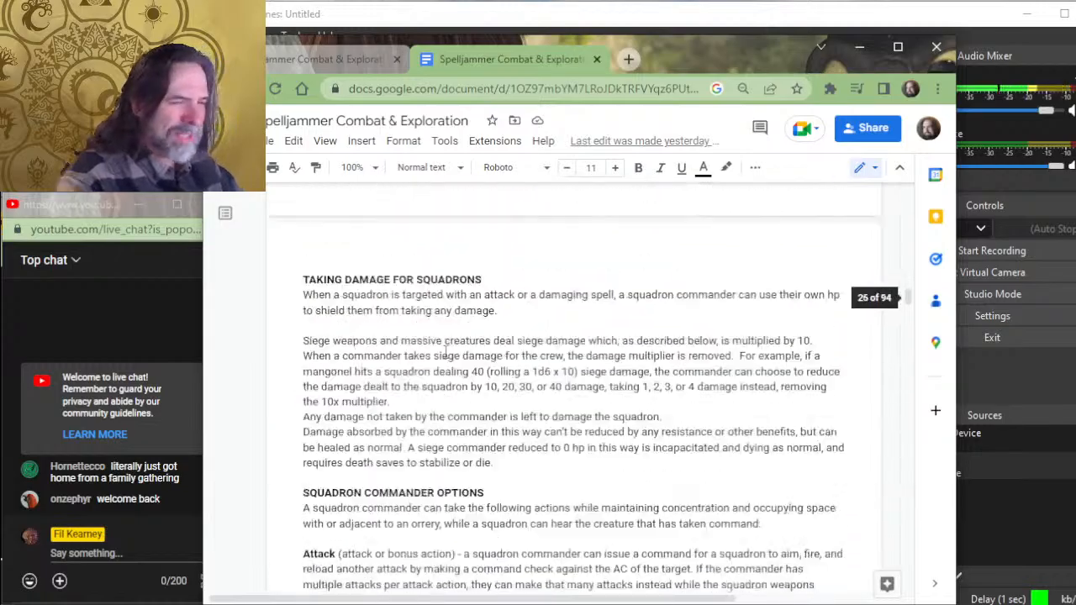
pyautogui.scroll(-20, 562, 240)
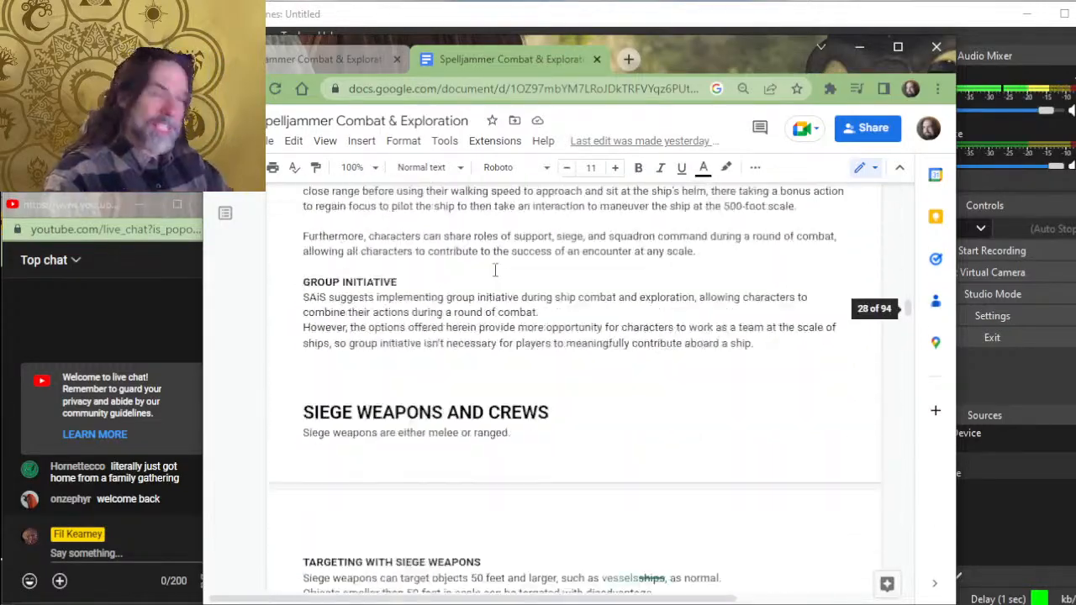
pyautogui.scroll(-20, 612, 311)
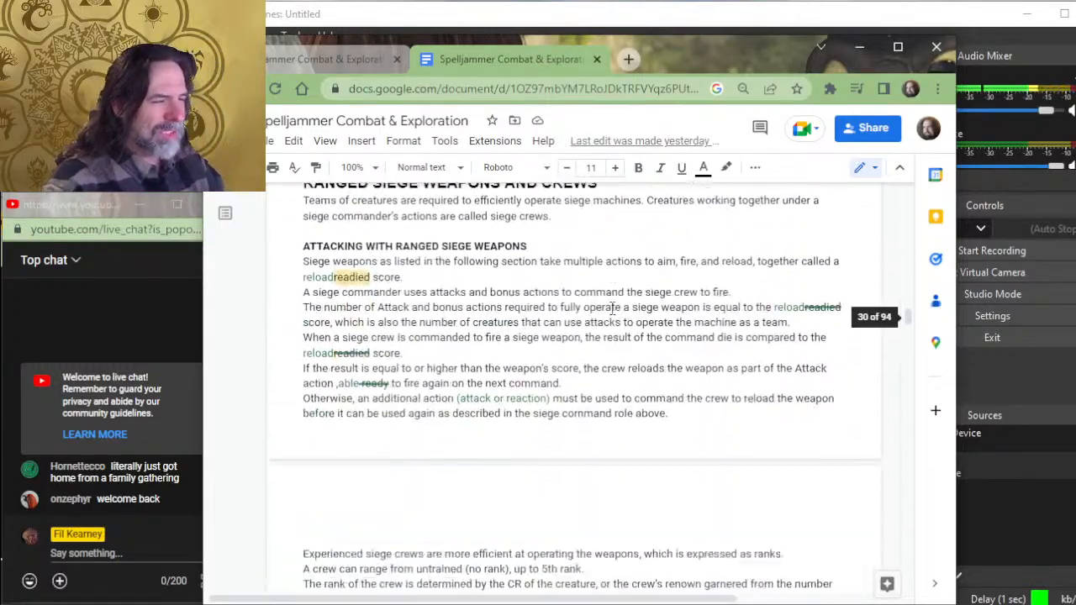
pyautogui.scroll(-20, 616, 306)
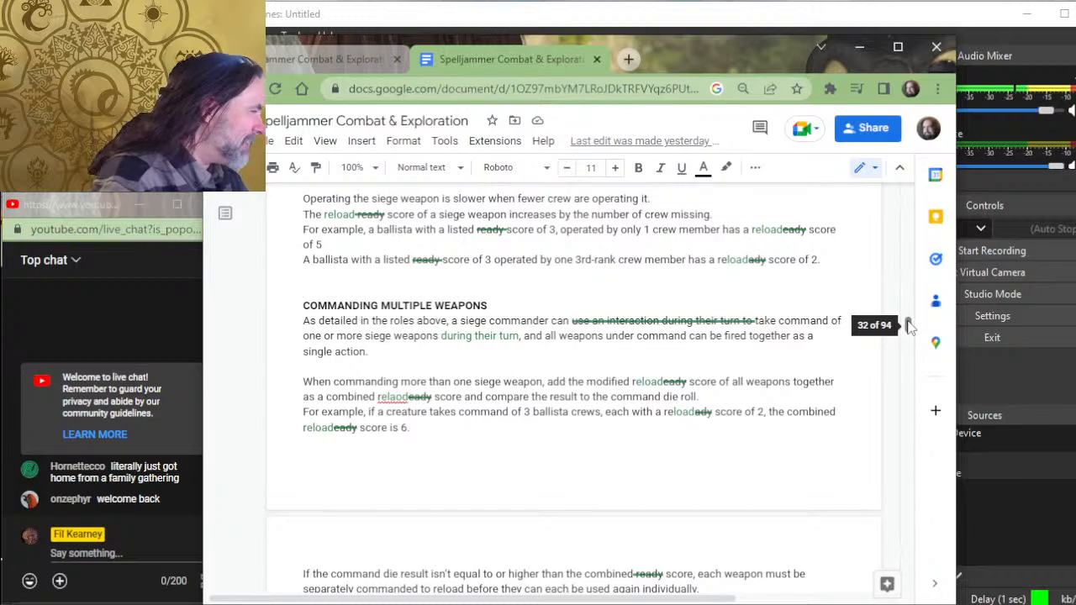
pyautogui.scroll(-10, 572, 328)
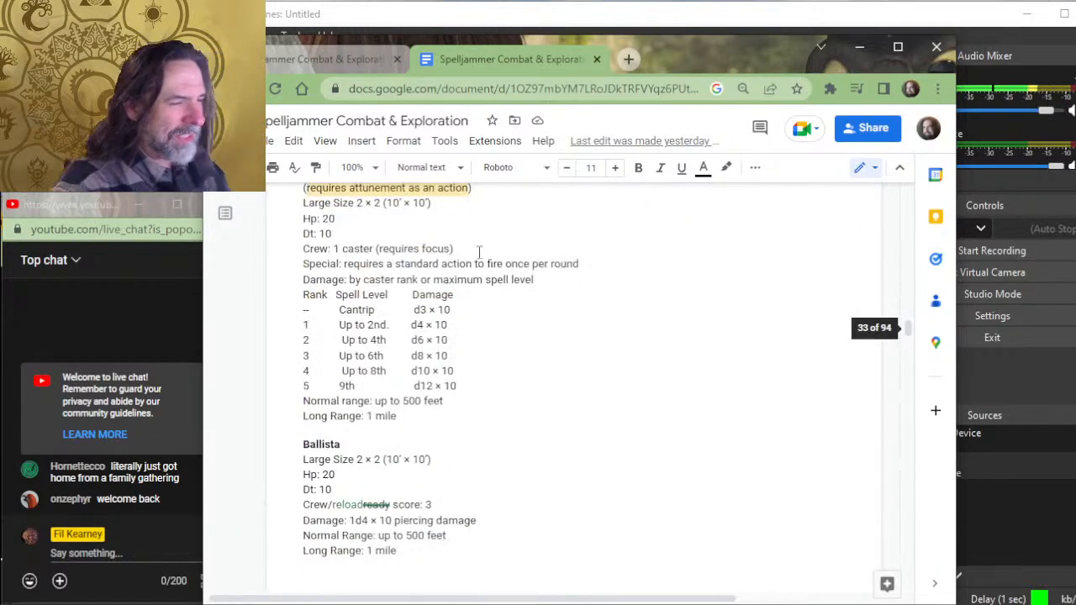
pyautogui.scroll(-10, 510, 248)
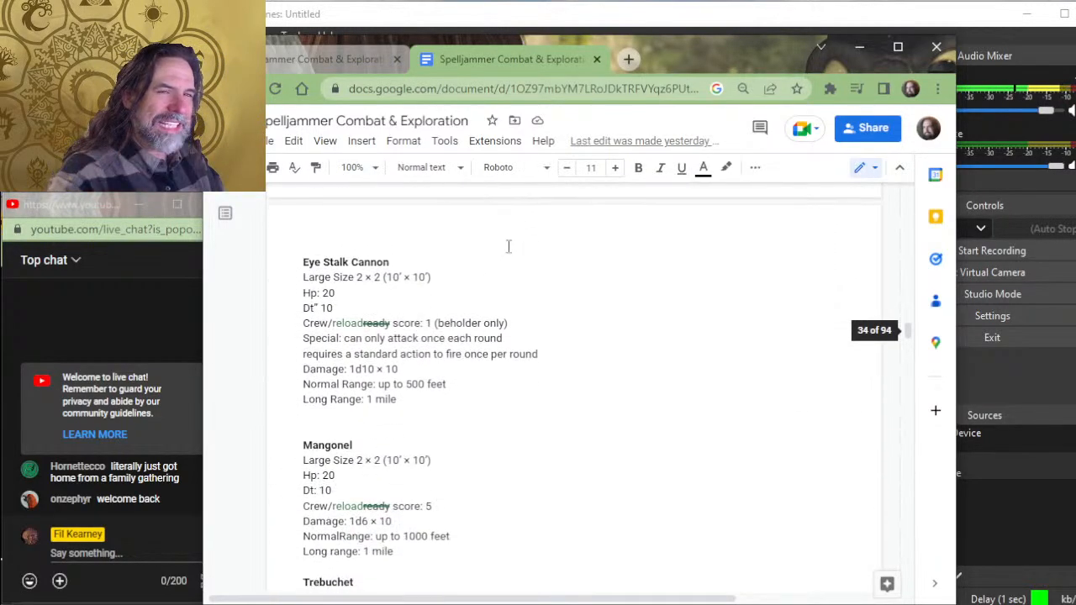
# - Examine the Ship Squadrons section, including its attack, damage and hiring rules, through to the Spellcasting heading
pyautogui.scroll(-20, 512, 253)
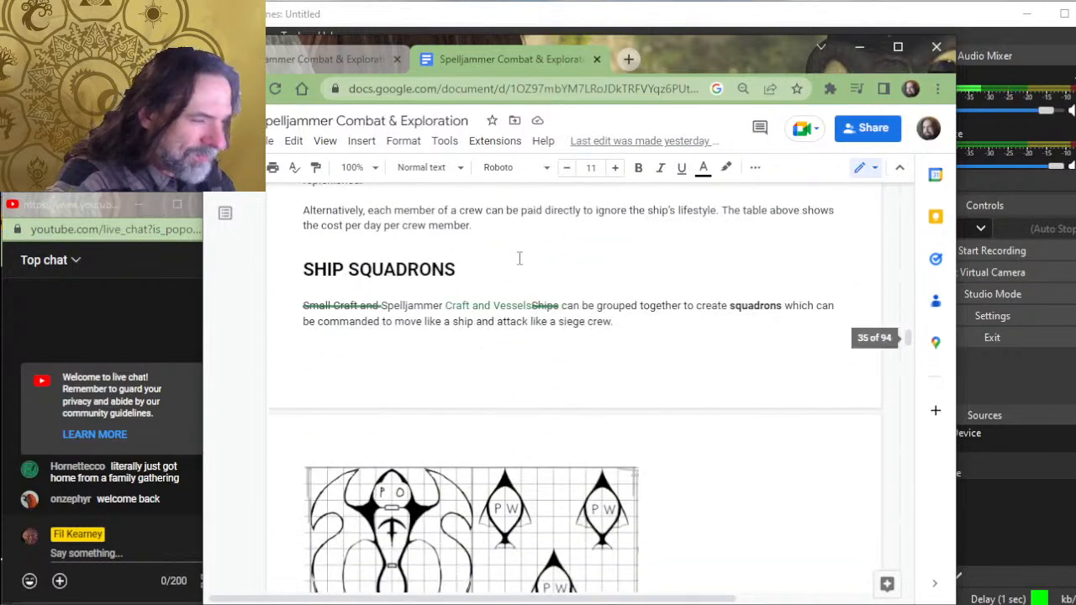
pyautogui.scroll(-15, 523, 257)
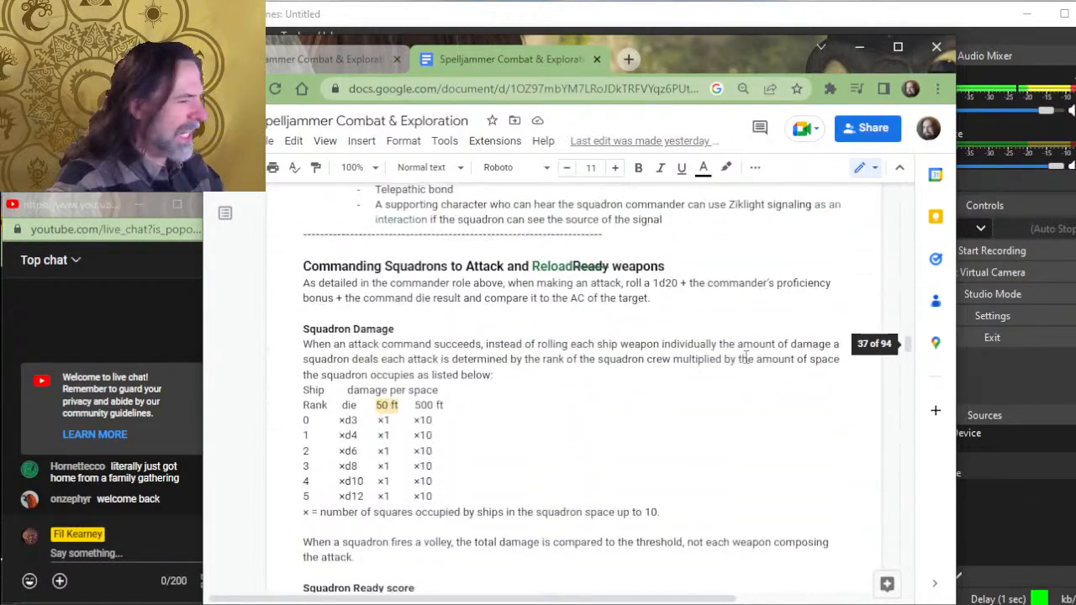
pyautogui.scroll(3, 672, 388)
pyautogui.scroll(-6, 572, 385)
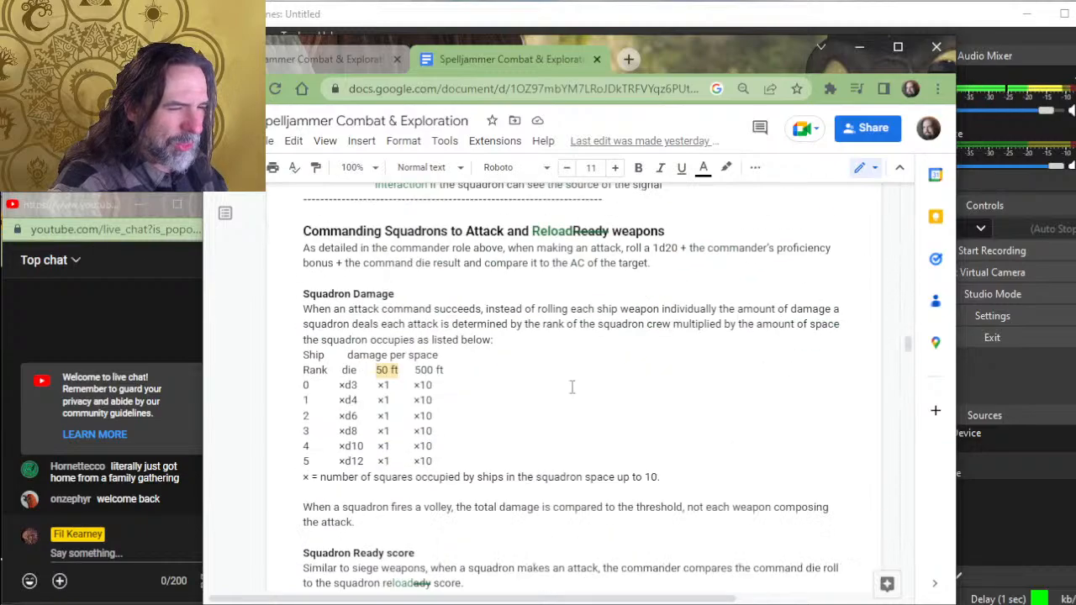
pyautogui.scroll(-15, 568, 374)
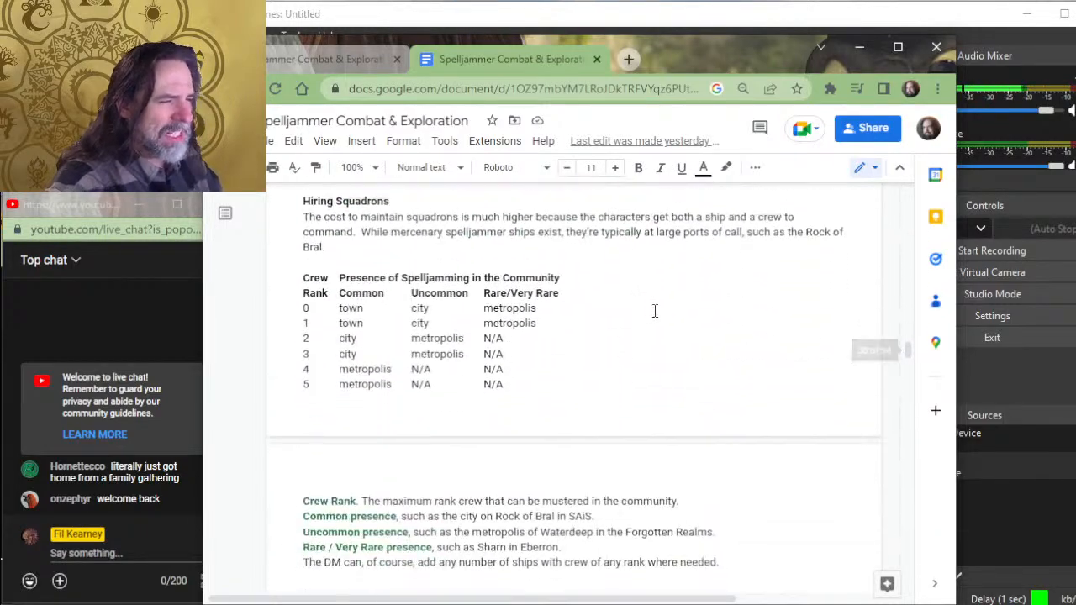
pyautogui.scroll(-4, 670, 288)
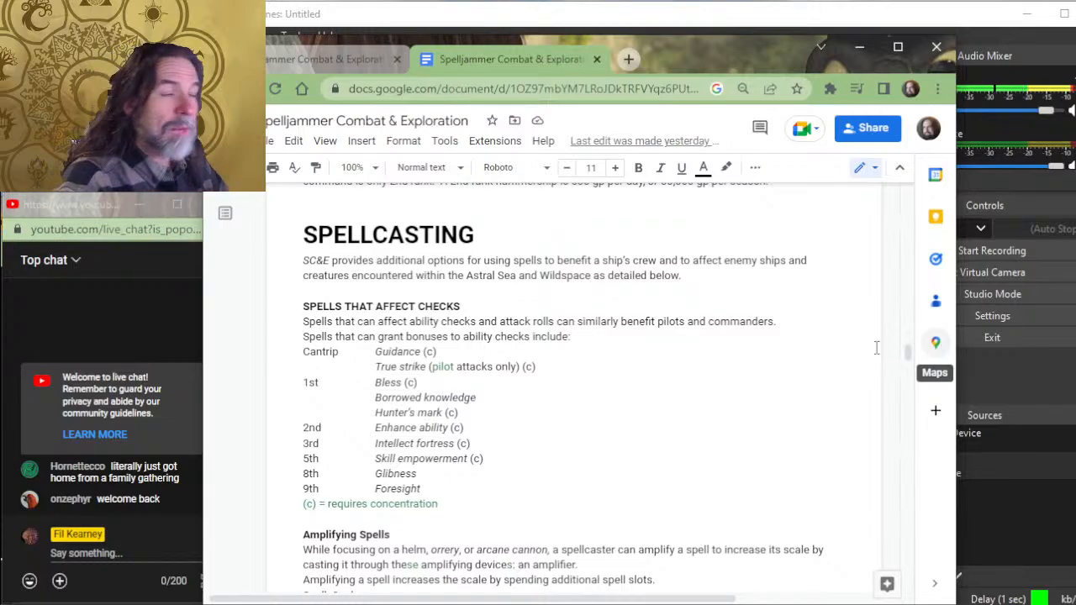
# - Return to the Taking Damage for the Ship section and point out the fireball damage example
pyautogui.scroll(10, 778, 312)
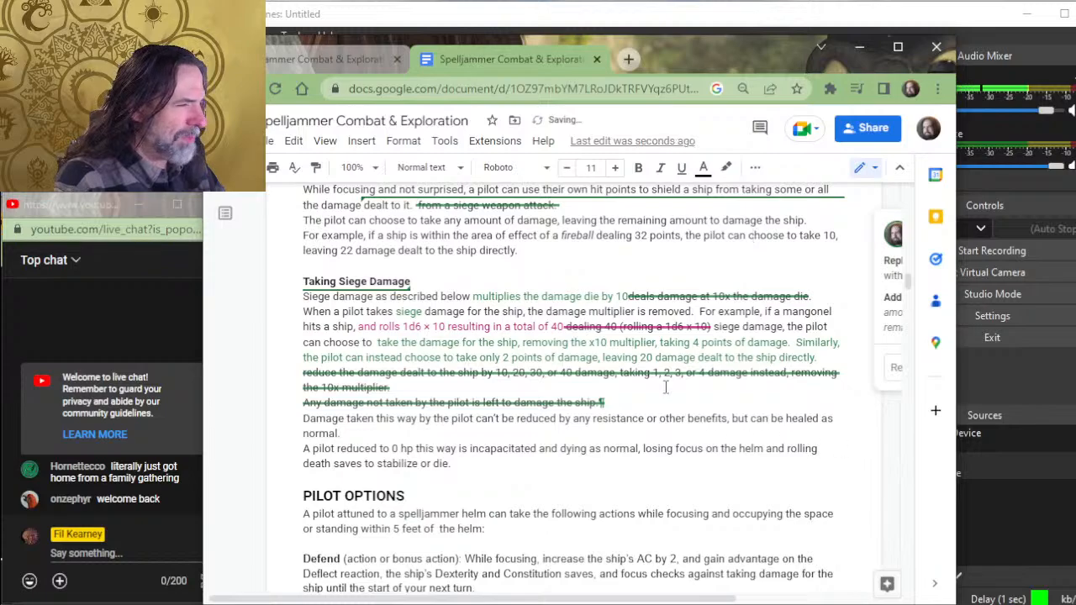
pyautogui.scroll(2, 667, 380)
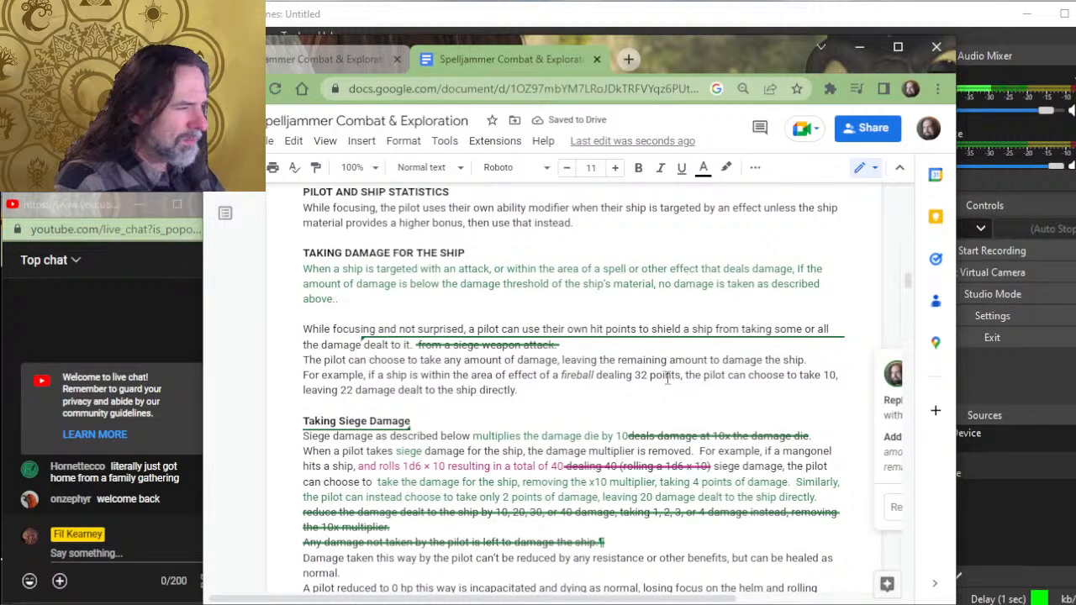
pyautogui.moveTo(668, 380); pyautogui.dragTo(519, 392)
pyautogui.click(665, 375)
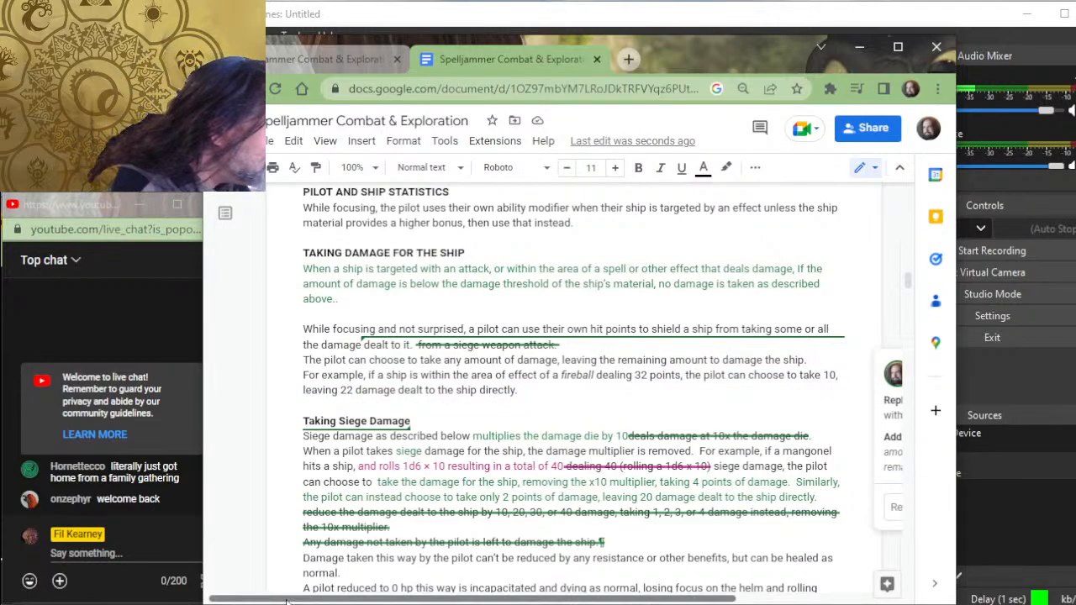
# - Look over the Siege Commander Role, support options, grappling and siege weapon rules down to the Ammunition table
pyautogui.scroll(-5, 572, 387)
pyautogui.scroll(-20, 413, 454)
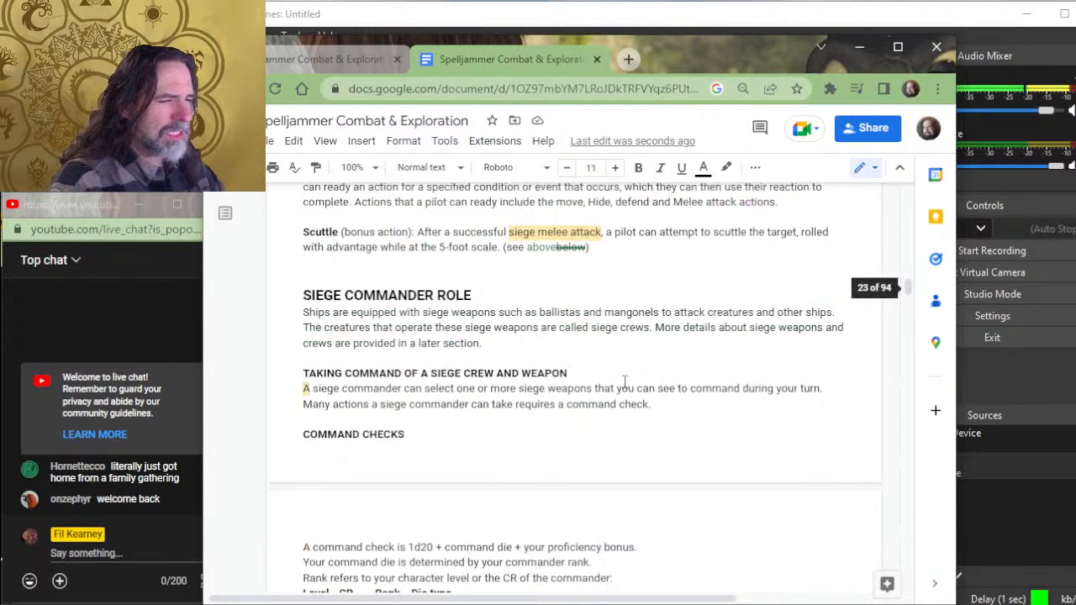
pyautogui.scroll(-5, 599, 366)
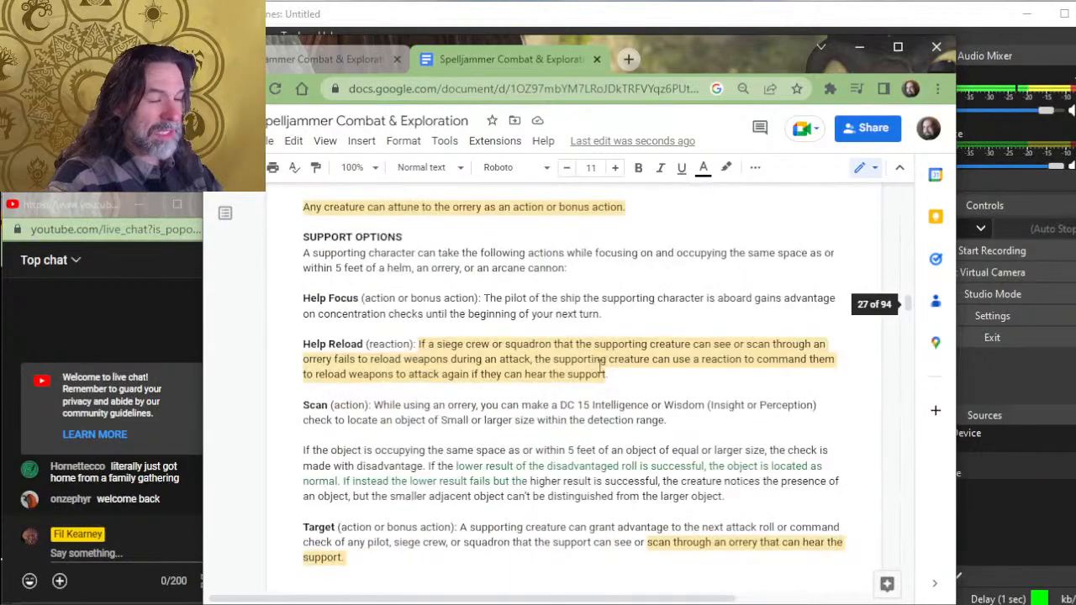
pyautogui.scroll(-10, 600, 366)
pyautogui.scroll(-3, 600, 365)
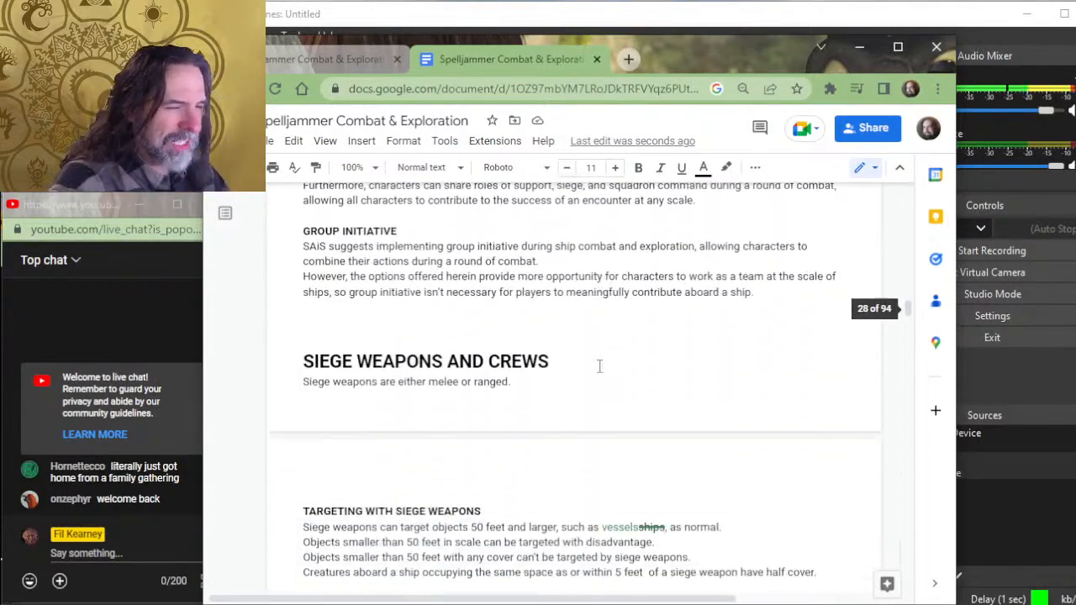
pyautogui.scroll(-10, 599, 366)
pyautogui.scroll(-10, 600, 365)
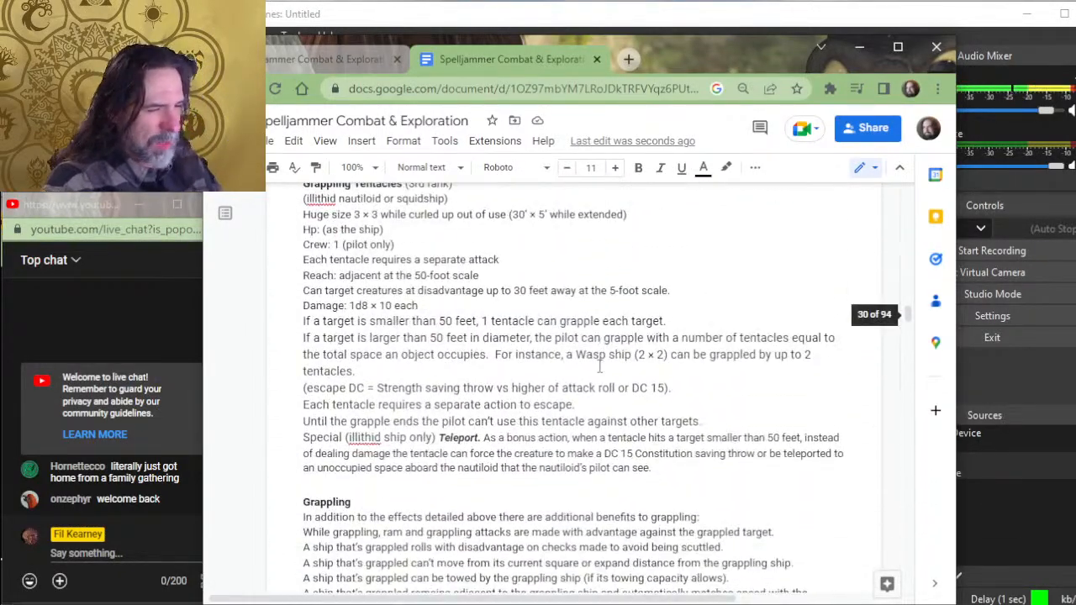
pyautogui.scroll(-15, 530, 306)
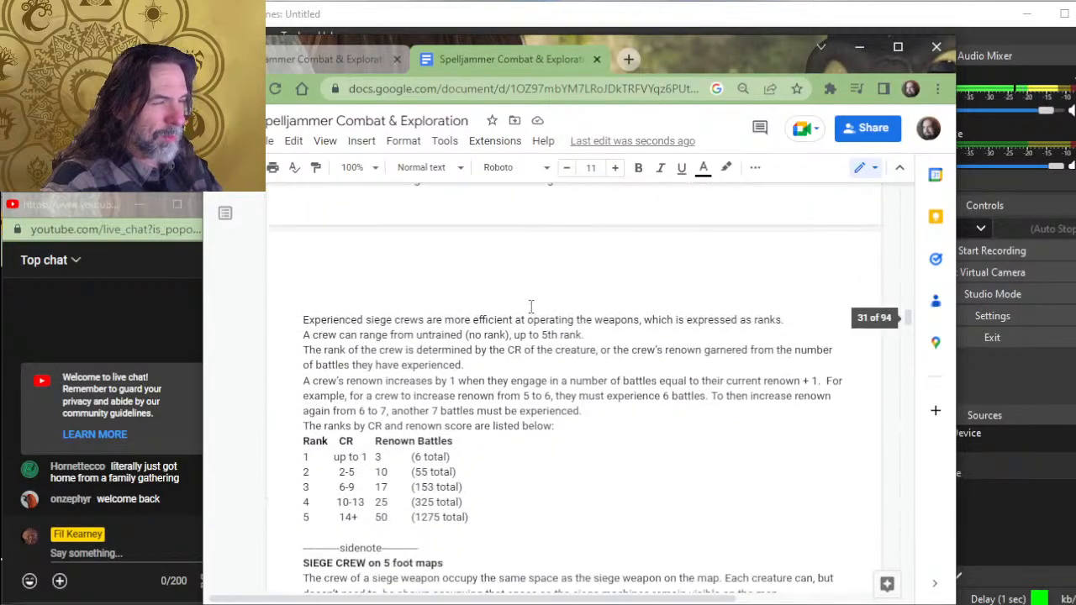
pyautogui.scroll(-10, 531, 306)
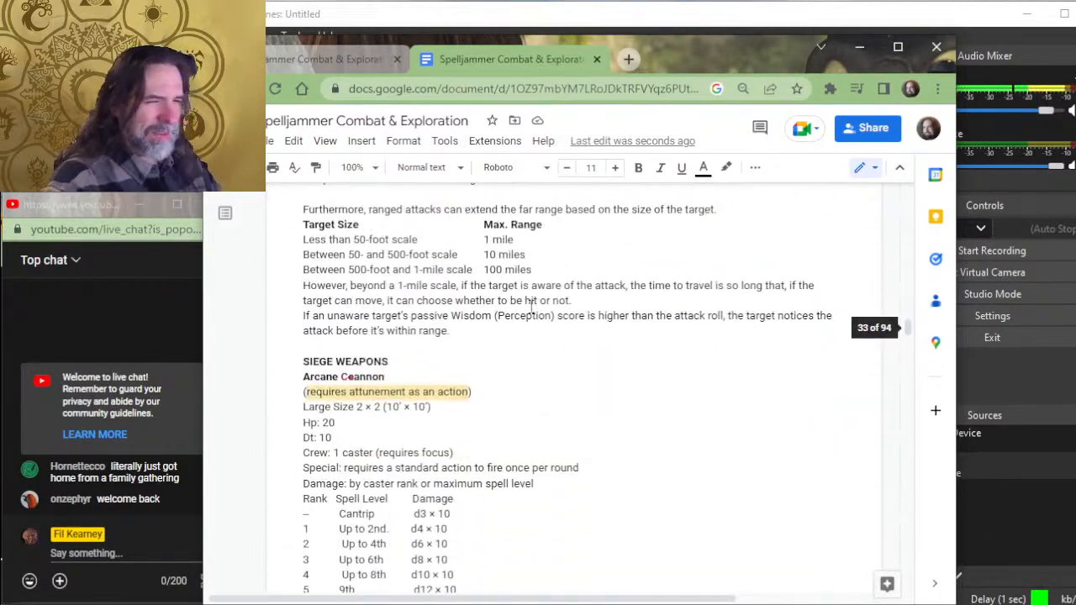
pyautogui.scroll(-12, 530, 306)
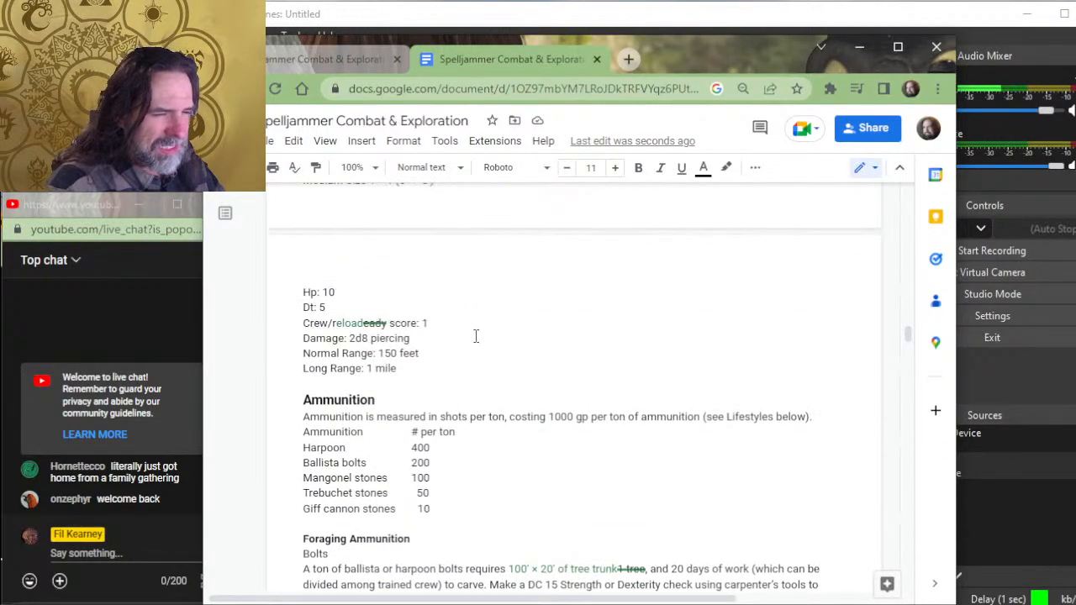
# - Read the Ammunition, Foraging Ammunition and Hiring a Crew sections, ending at the ship sketches under Ship Squadrons
pyautogui.scroll(-3, 487, 353)
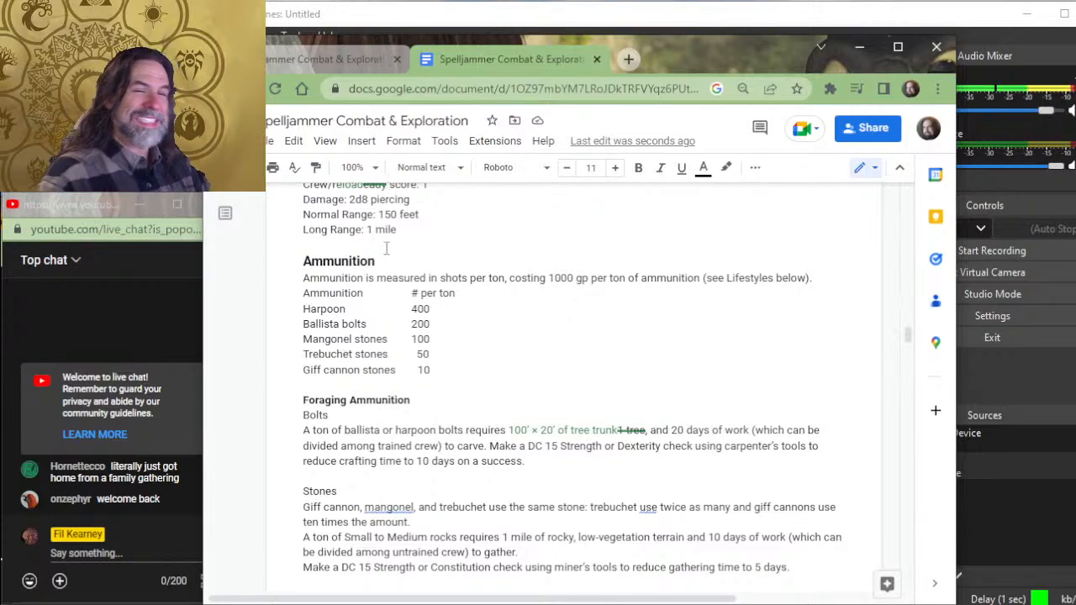
pyautogui.scroll(-5, 363, 238)
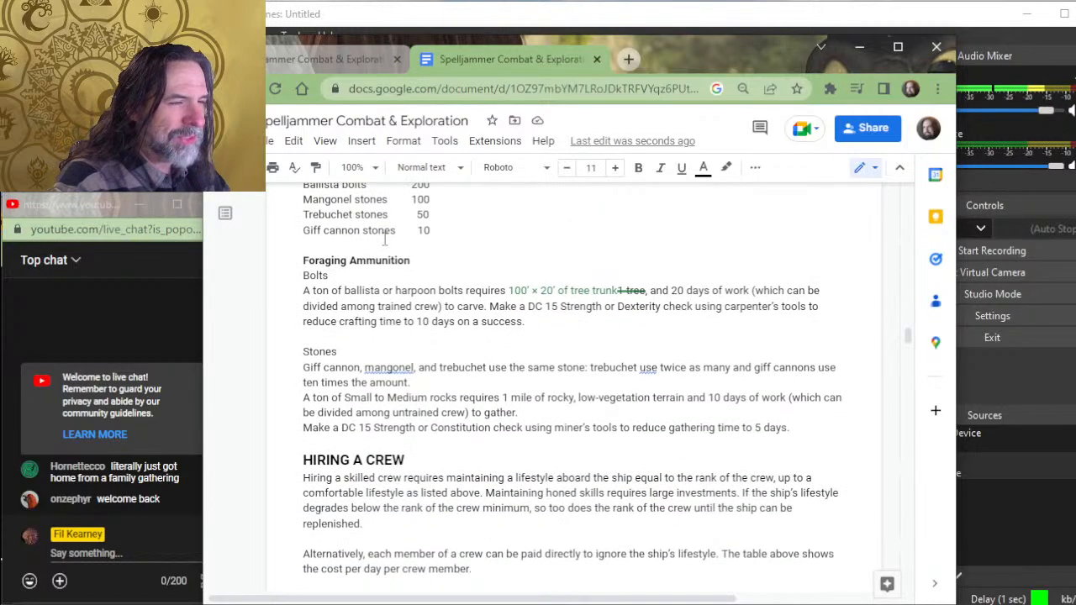
pyautogui.scroll(-2, 473, 319)
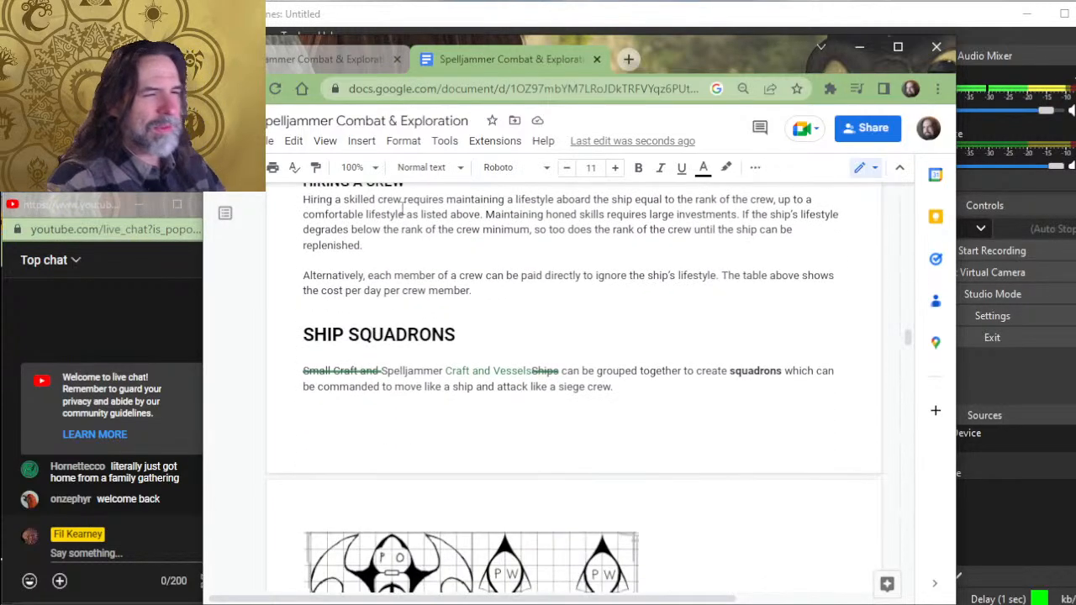
pyautogui.scroll(2, 474, 311)
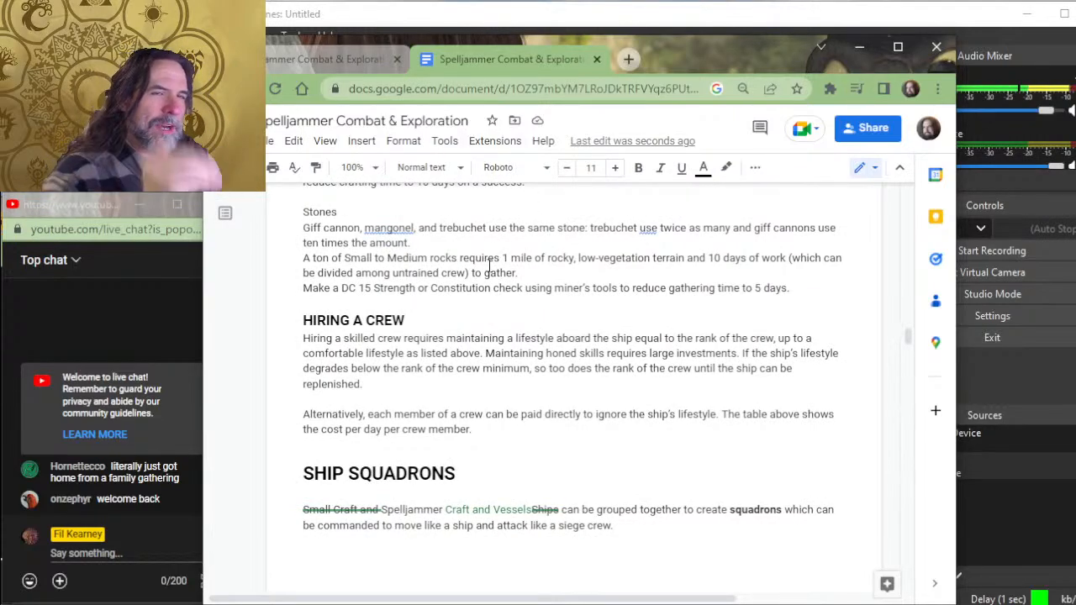
pyautogui.scroll(-2, 505, 351)
pyautogui.scroll(2, 503, 319)
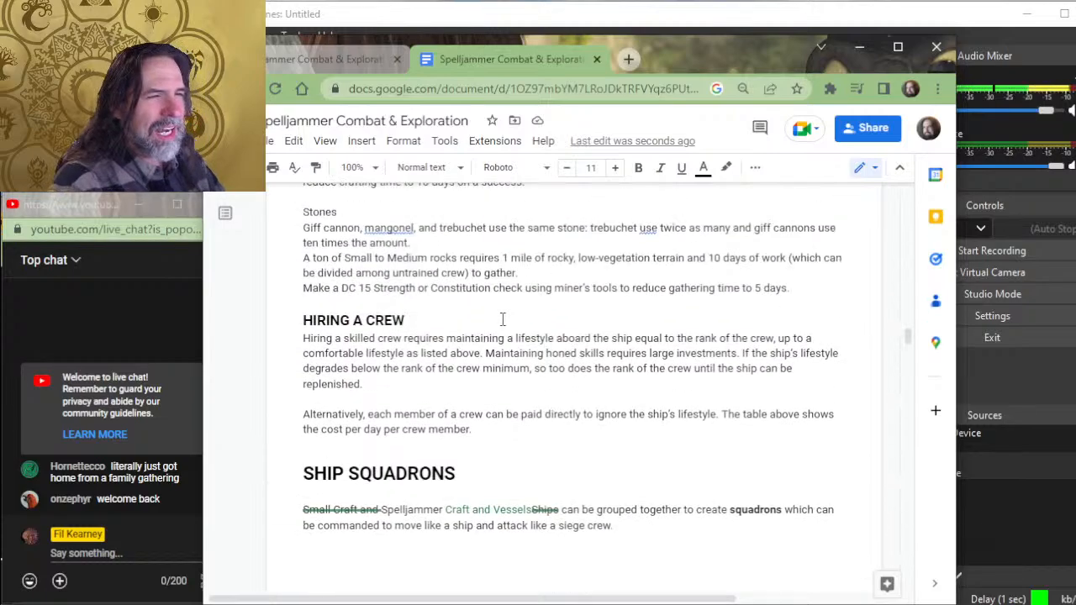
pyautogui.scroll(6, 462, 336)
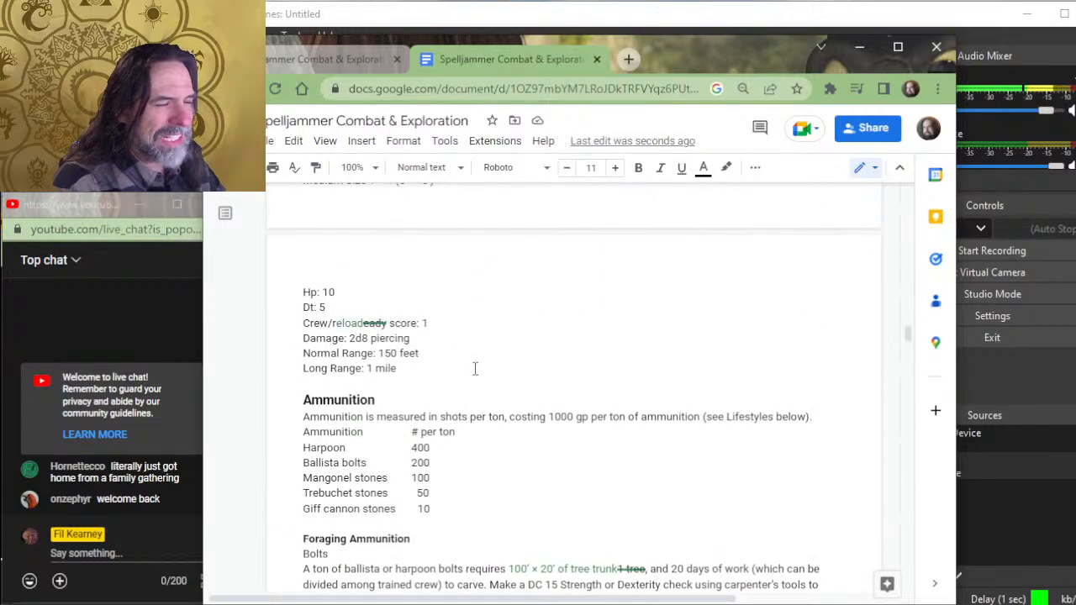
pyautogui.scroll(-6, 473, 368)
pyautogui.scroll(-3, 479, 353)
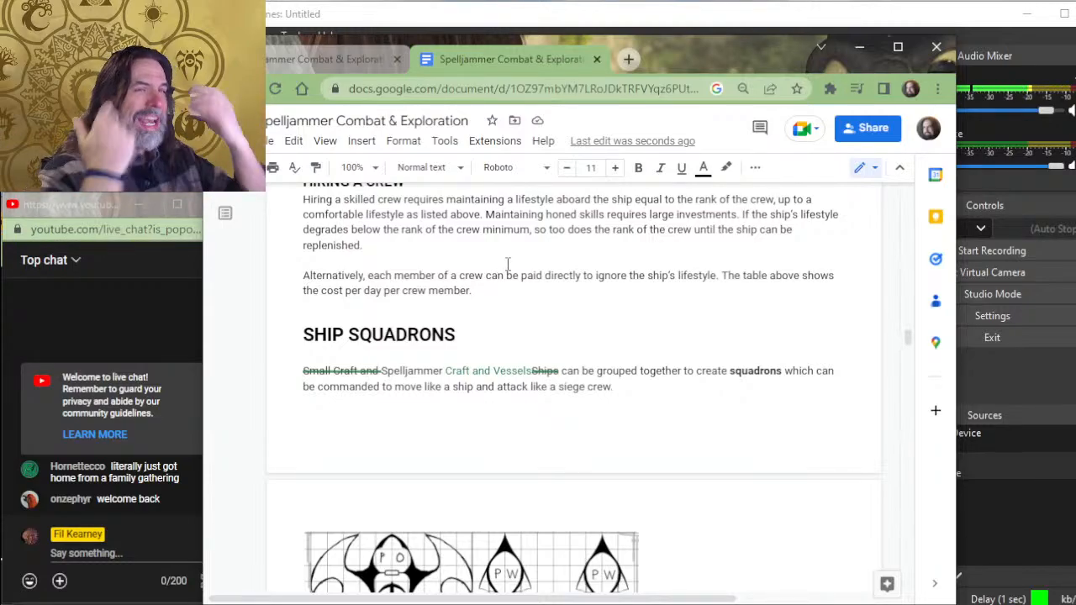
pyautogui.scroll(-3, 483, 240)
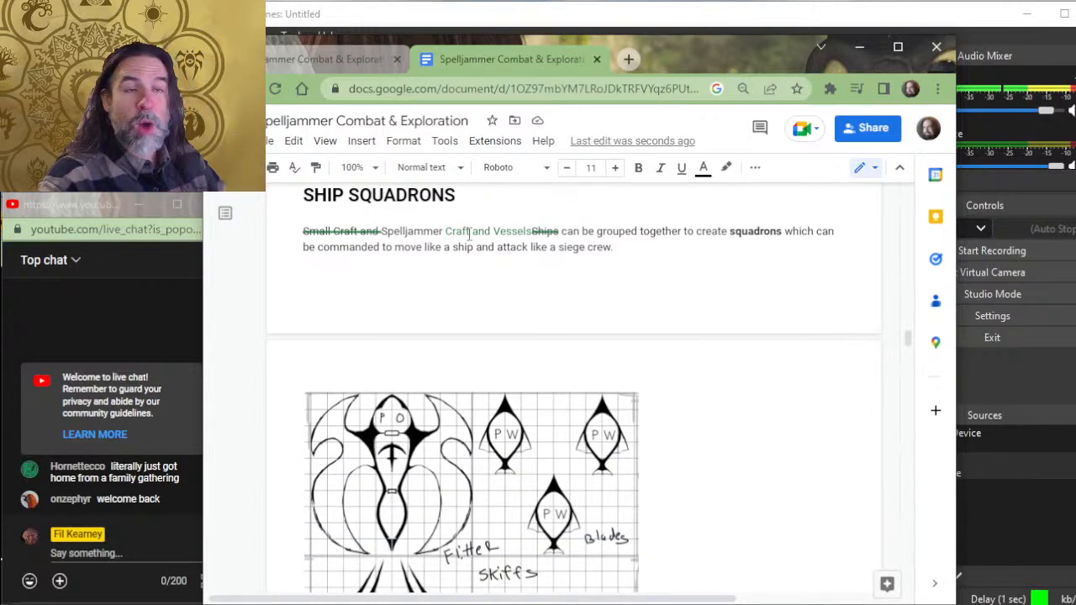
# - Look over the Squadrons Occupying Space, Squadrons and Gravity Planes and Organizing Squadrons rules below the ship sketches
pyautogui.scroll(-20, 471, 252)
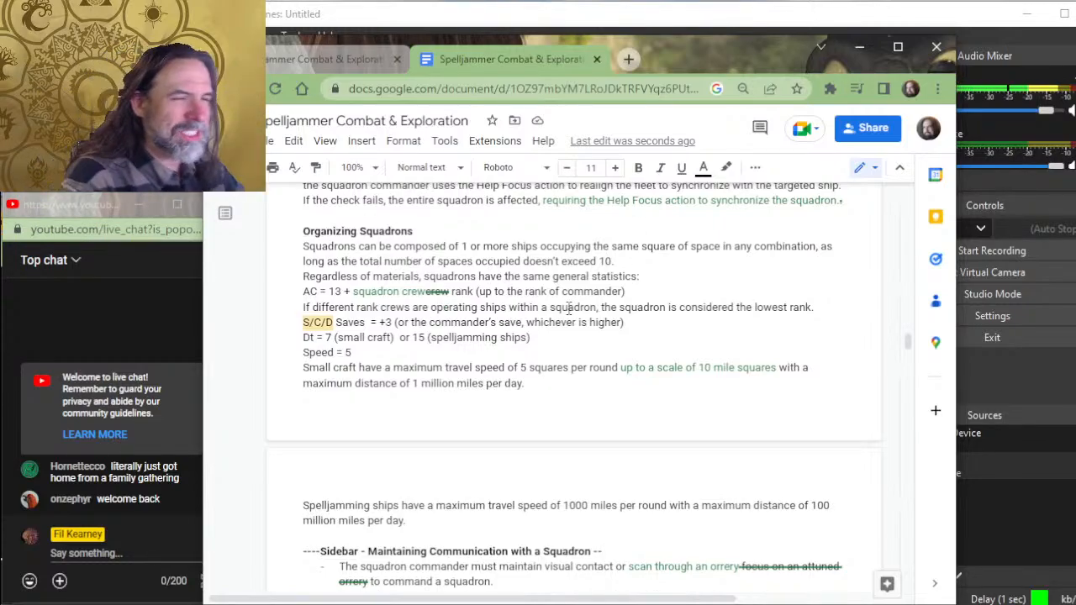
pyautogui.scroll(5, 490, 269)
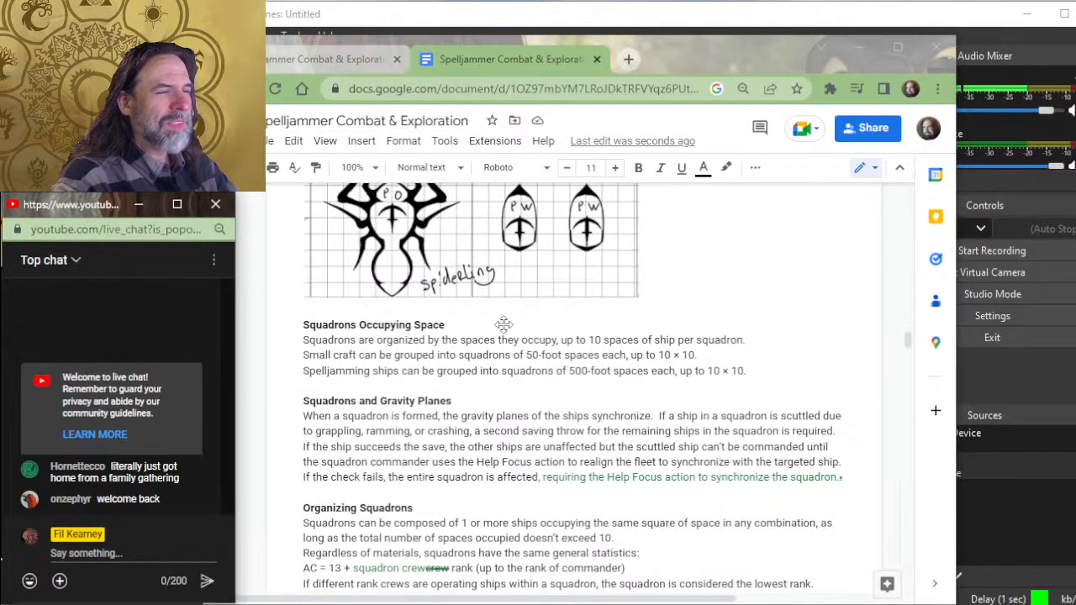
# - Switch to Photoshop and examine the butterfly-shaped city in citadel of light.psd, both close up and as a whole
pyautogui.hotkey('alt', 'Tab')
pyautogui.hotkey('alt', 'Tab')
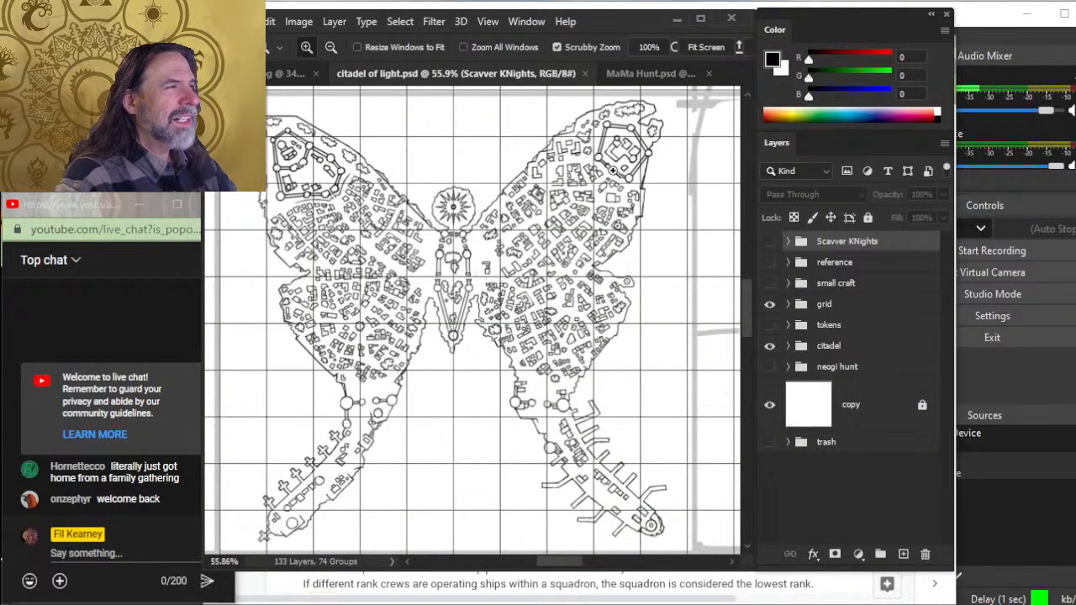
pyautogui.moveTo(546, 296); pyautogui.dragTo(509, 292)
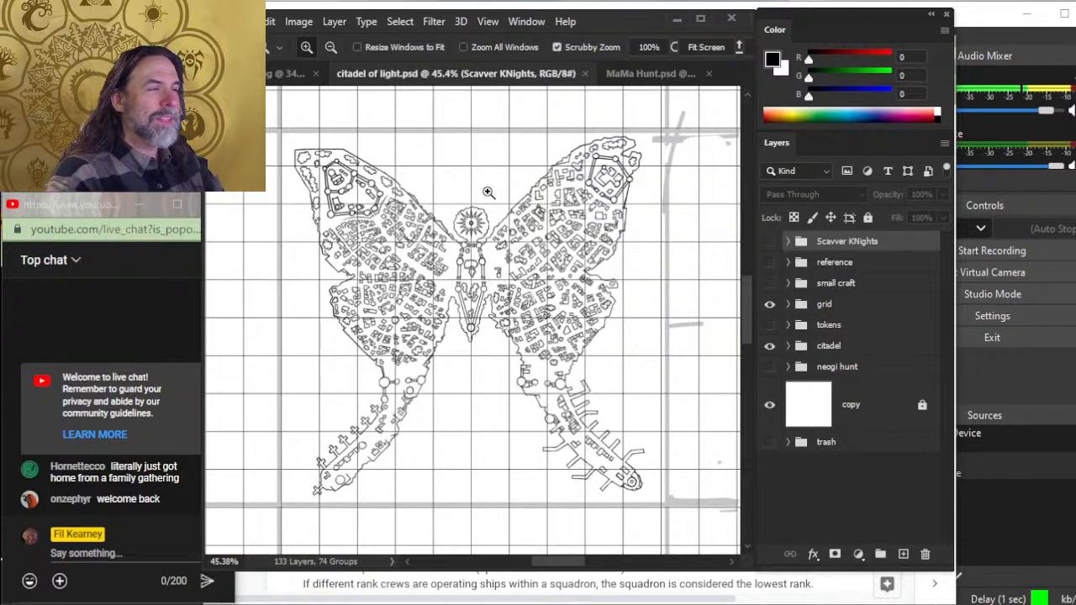
pyautogui.moveTo(540, 251); pyautogui.dragTo(458, 255)
pyautogui.moveTo(536, 244); pyautogui.dragTo(612, 282)
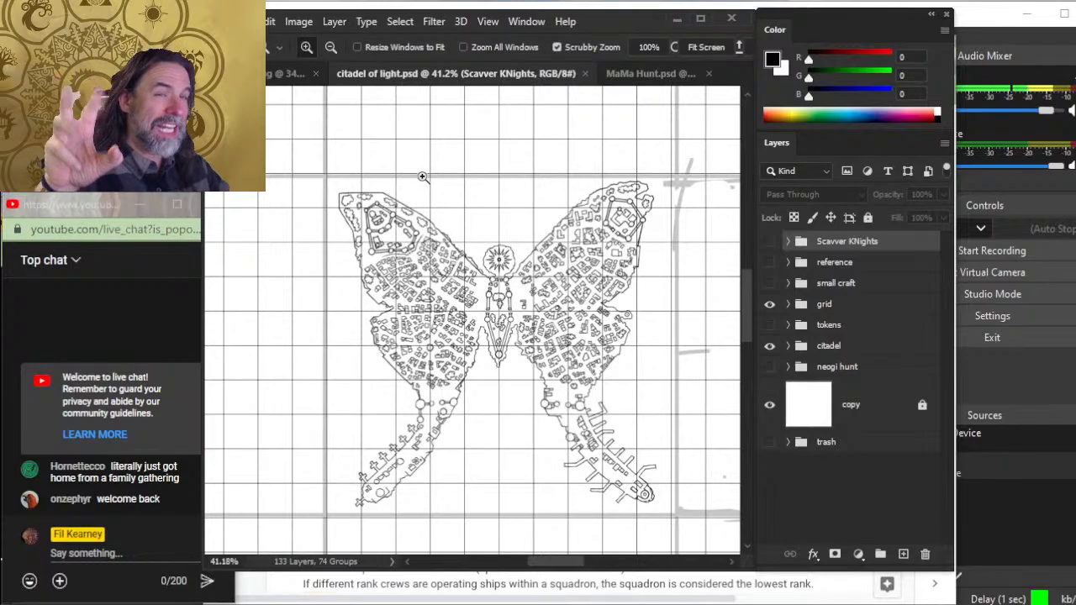
pyautogui.scroll(2, 475, 152)
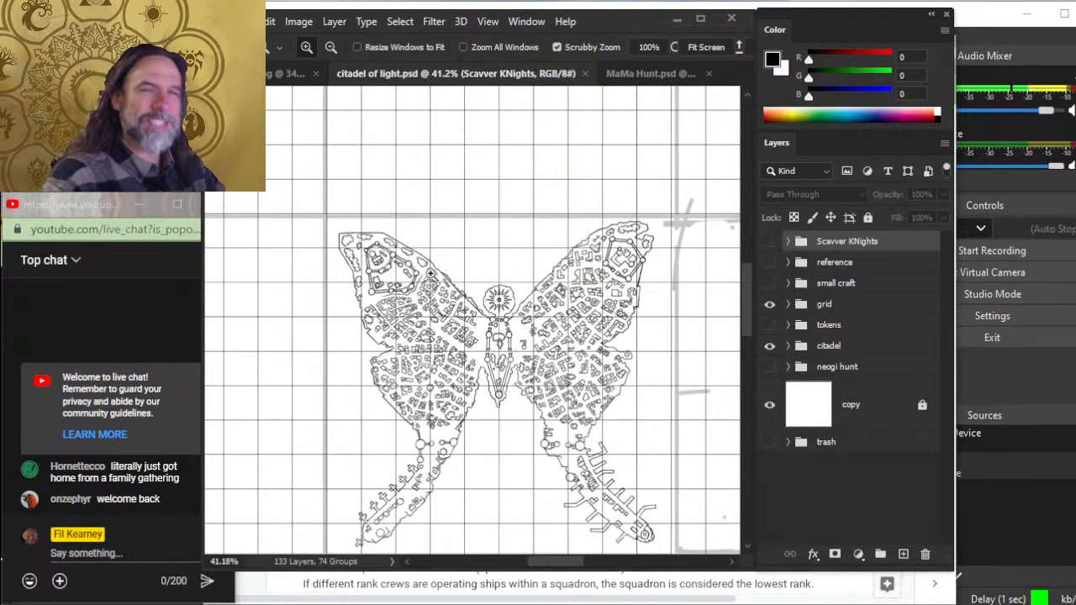
pyautogui.moveTo(450, 267); pyautogui.dragTo(490, 257)
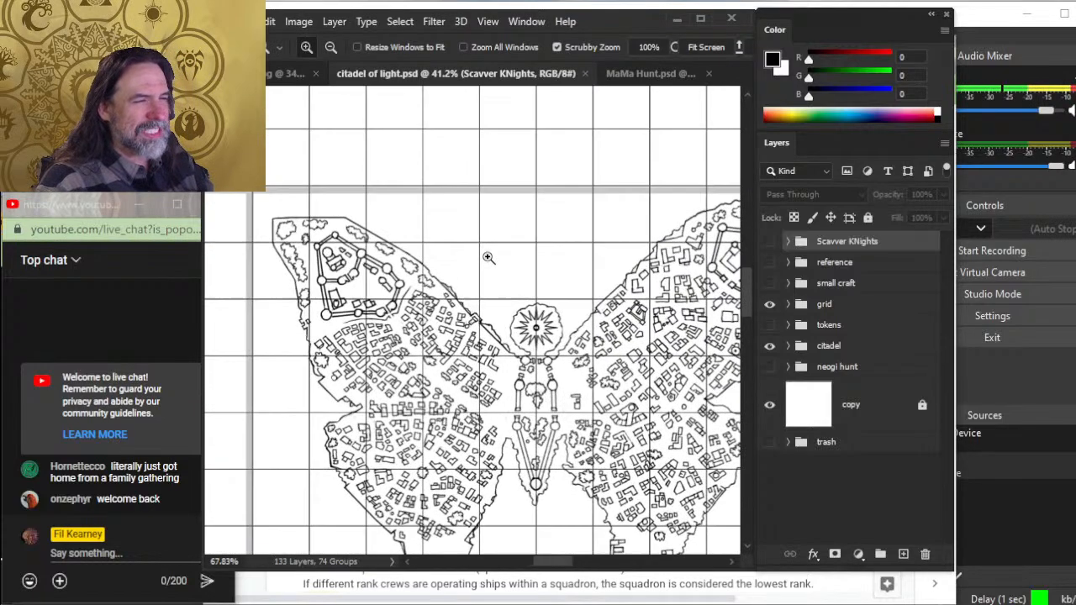
pyautogui.moveTo(562, 319); pyautogui.dragTo(534, 311)
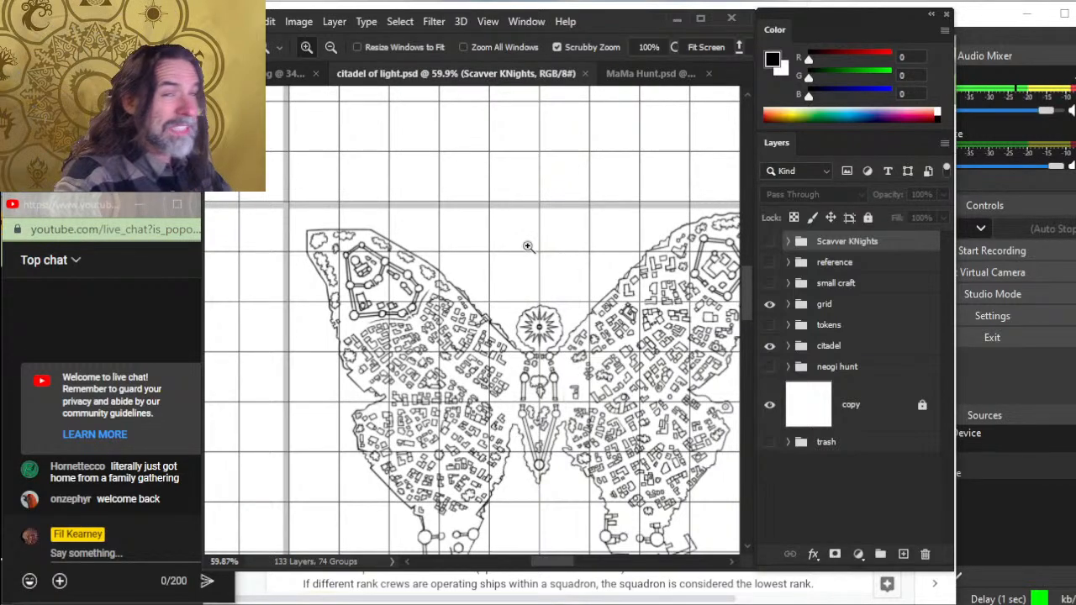
pyautogui.moveTo(526, 250); pyautogui.dragTo(493, 247)
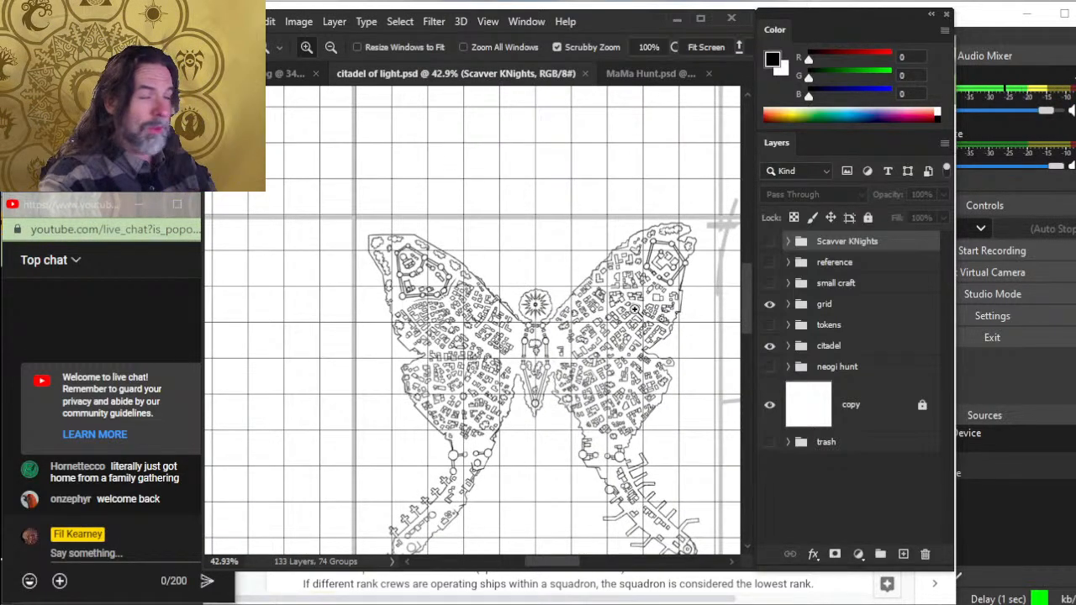
pyautogui.moveTo(647, 331); pyautogui.dragTo(581, 267)
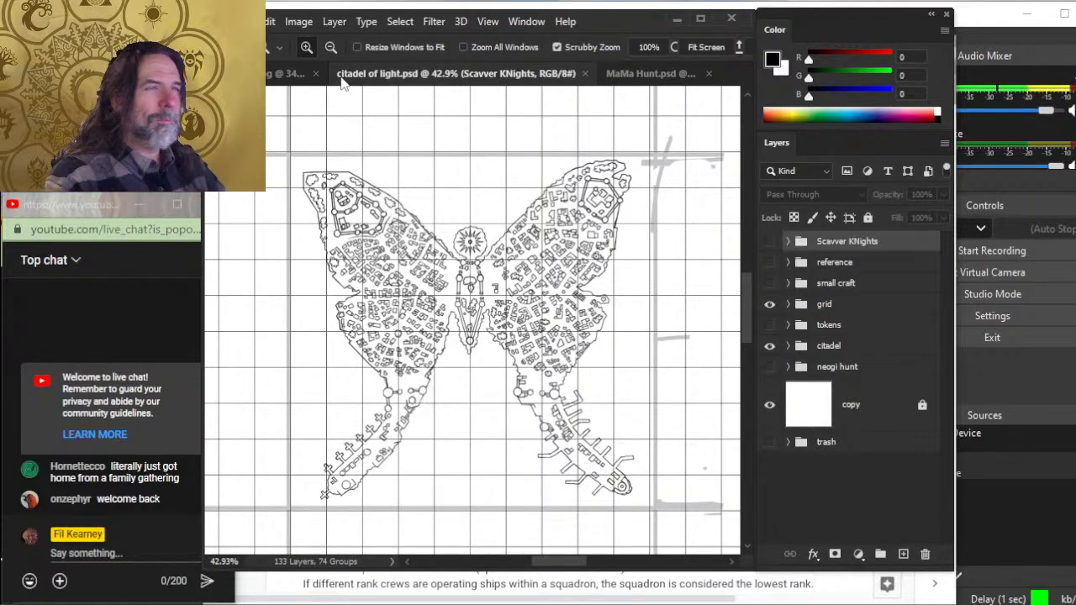
# - Return to the Spelljammer Combat & Exploration document in Chrome and look through Hiring Squadrons down to the Spellcasting section
pyautogui.hotkey('alt', 'Tab')
pyautogui.hotkey('alt', 'Tab')
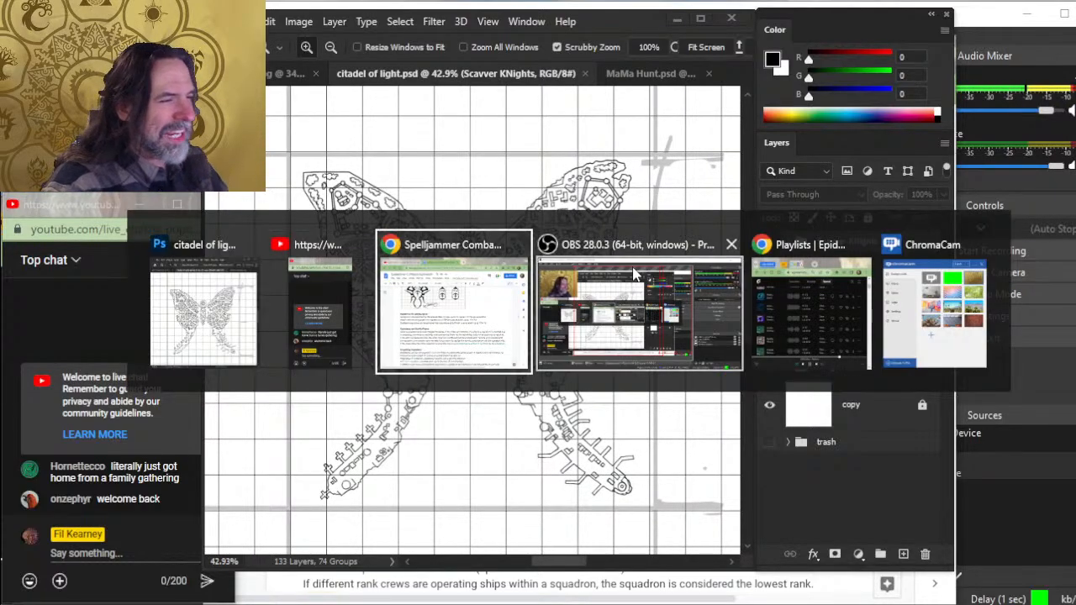
pyautogui.scroll(-15, 580, 335)
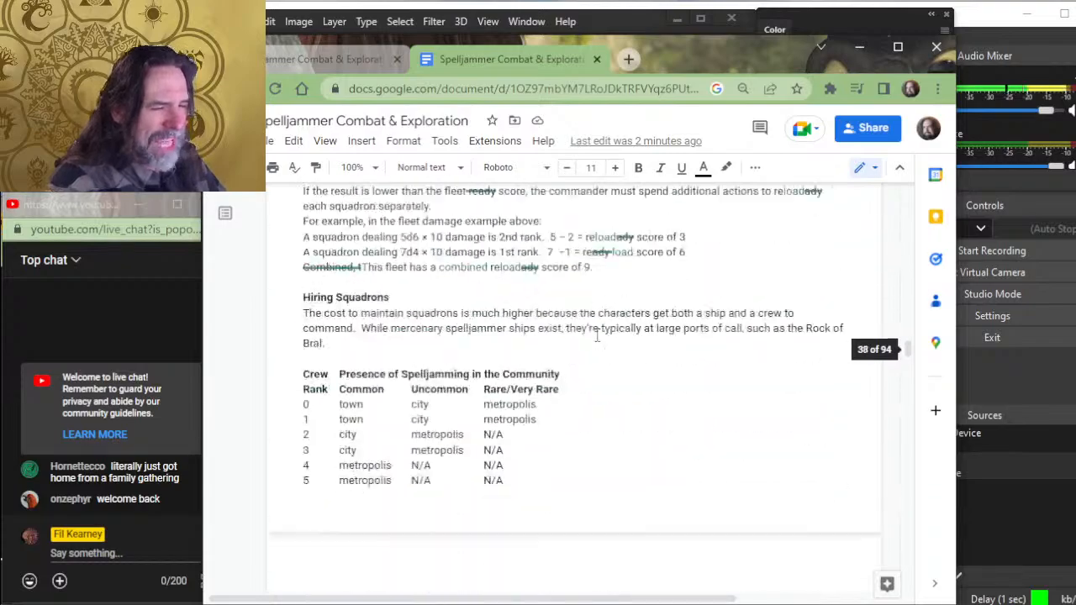
pyautogui.scroll(-10, 597, 336)
pyautogui.scroll(5, 586, 364)
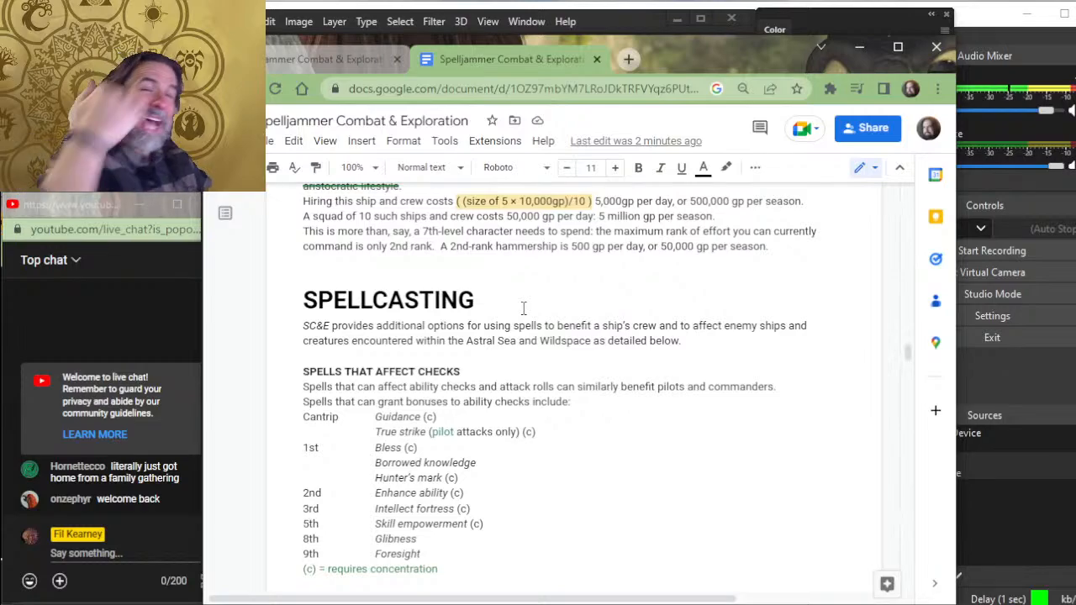
# - Switch to Photoshop, show the asteroid field map in MaMa Hunt.psd, and return to citadel of light.psd
pyautogui.hotkey('alt', 'Tab')
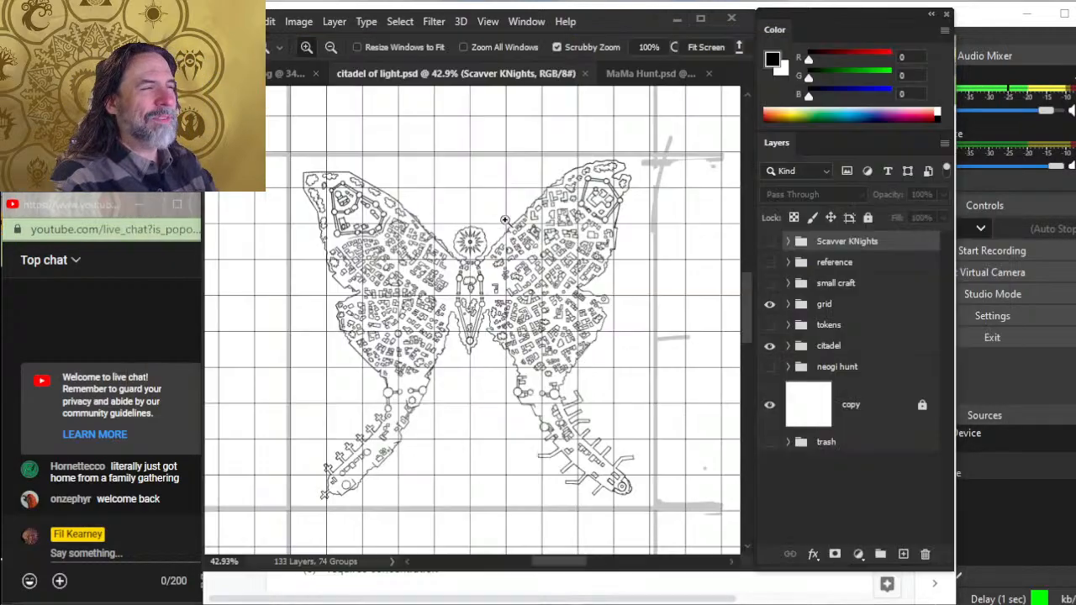
pyautogui.click(645, 78)
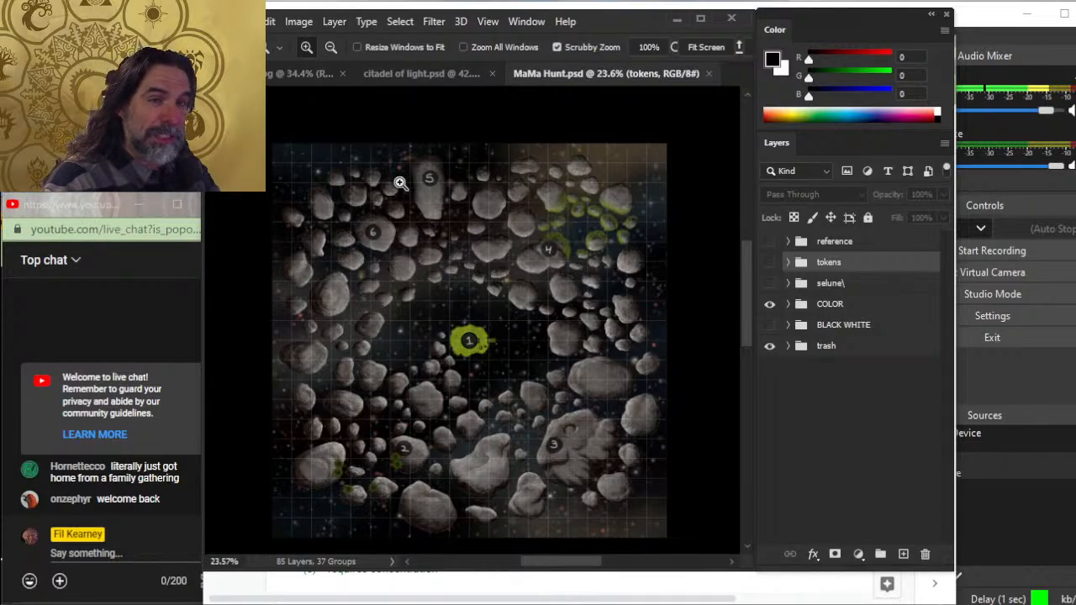
pyautogui.click(407, 80)
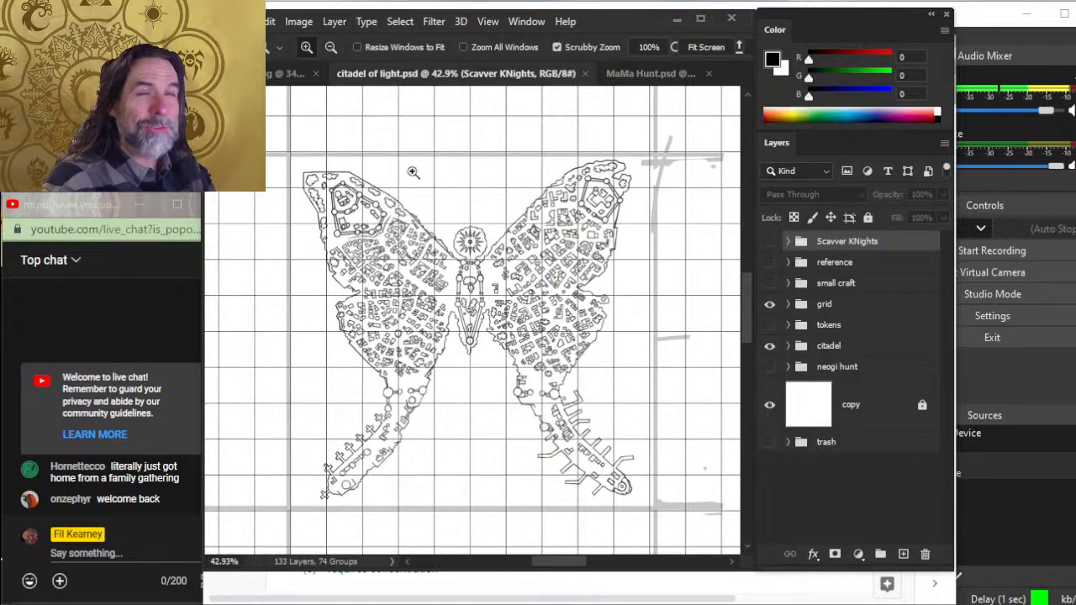
# - Examine the citadel against its surrounding grid, including a close look at the walled fortress on the upper-left wing
pyautogui.scroll(-3, 442, 188)
pyautogui.moveTo(434, 190); pyautogui.dragTo(459, 282)
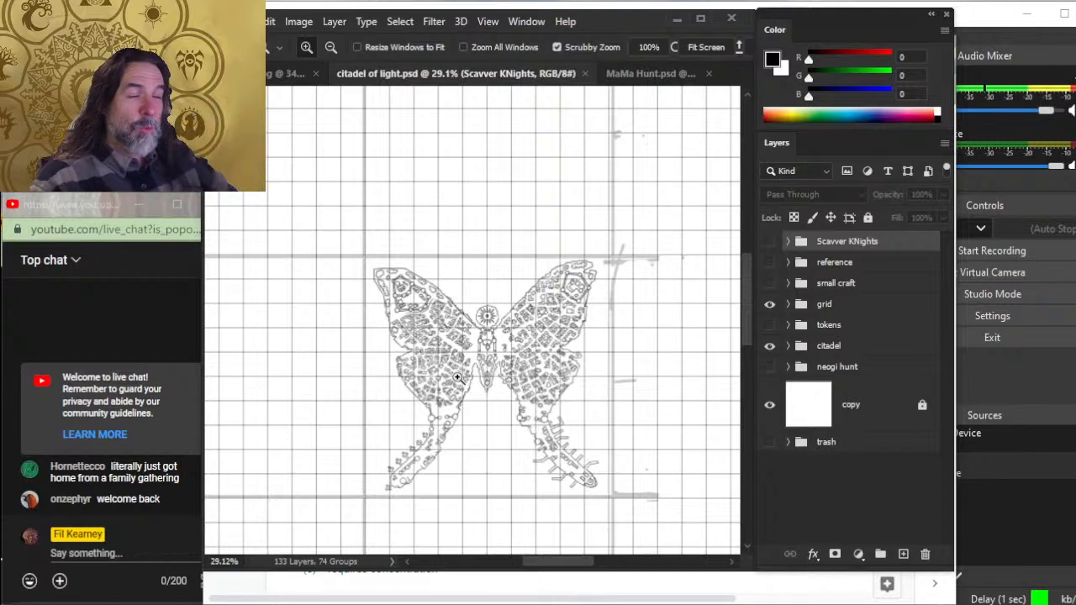
pyautogui.click(414, 297)
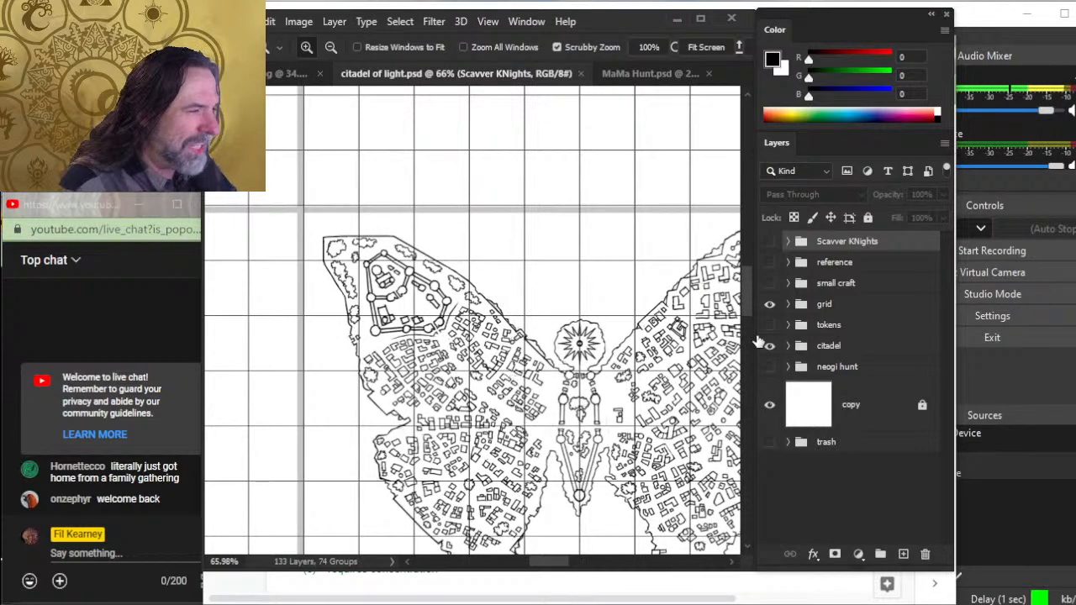
pyautogui.moveTo(605, 410); pyautogui.dragTo(550, 367)
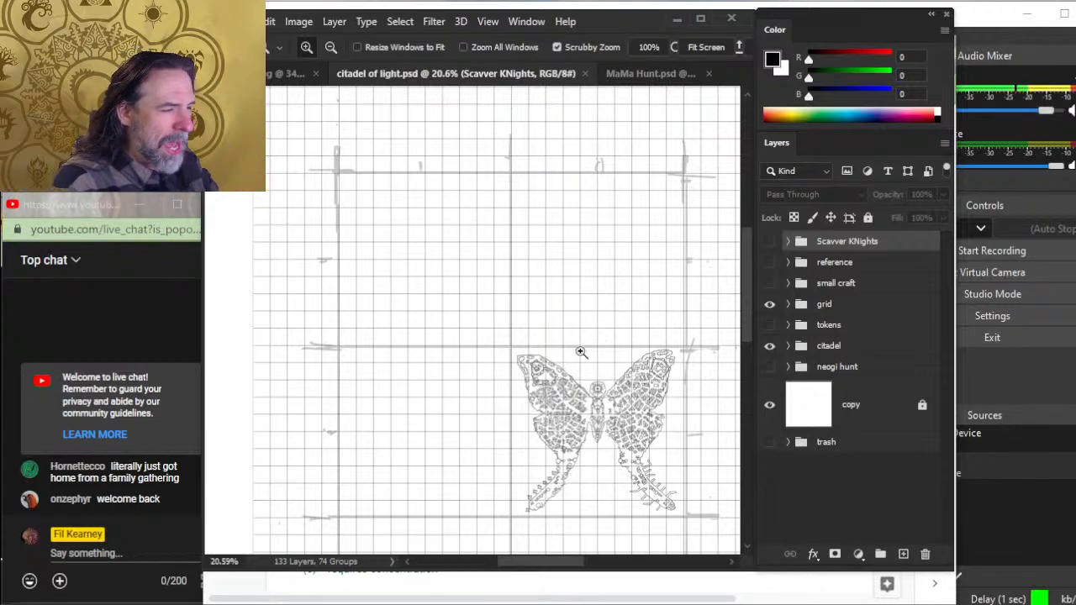
pyautogui.moveTo(580, 352); pyautogui.dragTo(618, 357)
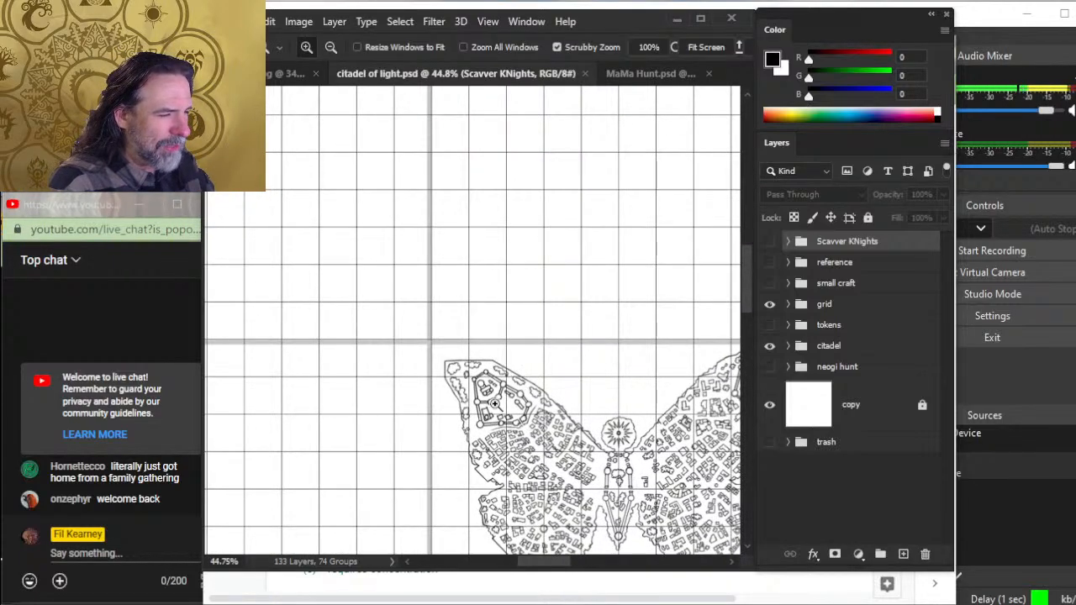
pyautogui.moveTo(485, 417); pyautogui.dragTo(546, 405)
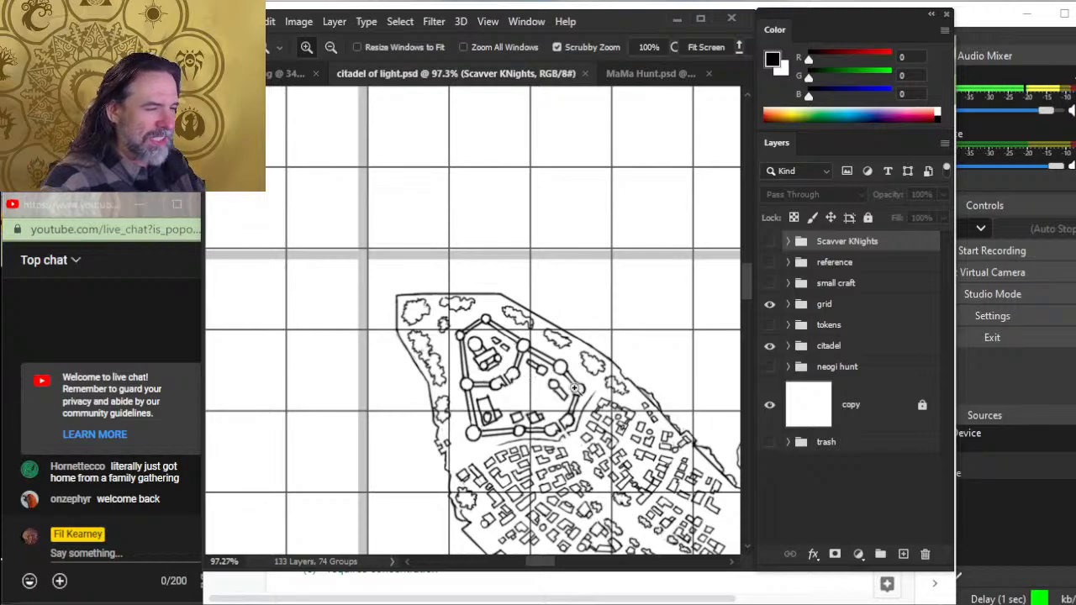
pyautogui.moveTo(584, 389); pyautogui.dragTo(543, 371)
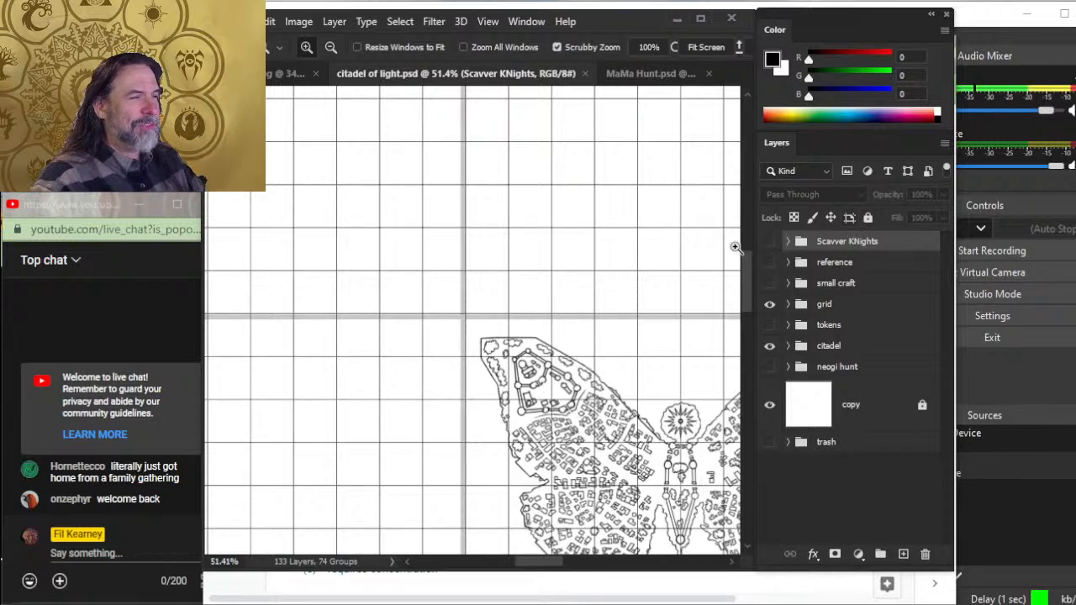
# - Show the citadel map's full grid to compare the butterfly city's scale, and return to a closer view of the city
pyautogui.moveTo(659, 221); pyautogui.dragTo(619, 283)
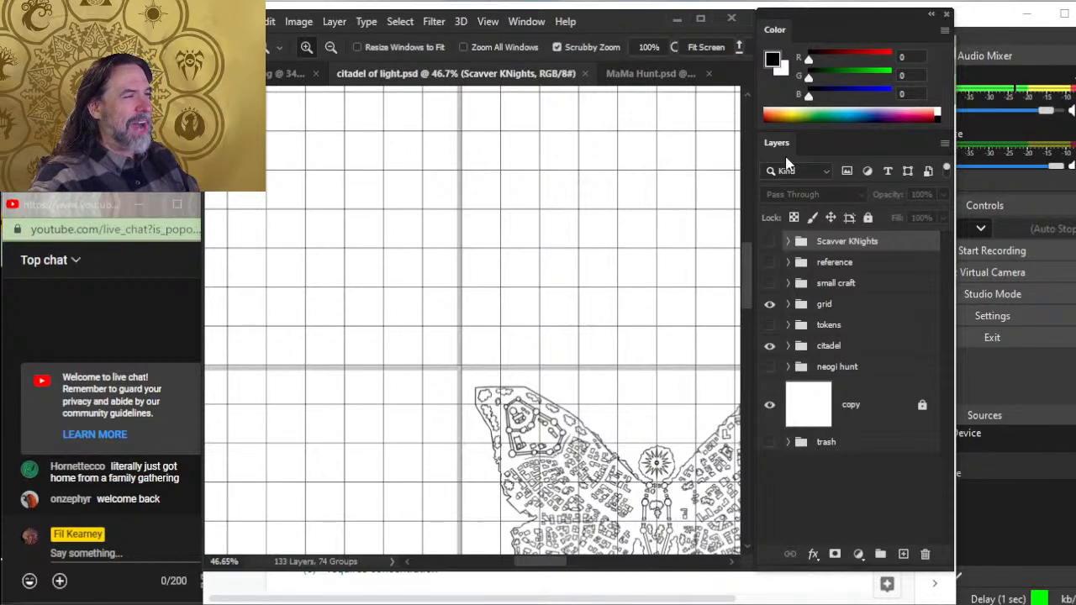
pyautogui.moveTo(639, 228); pyautogui.dragTo(537, 243)
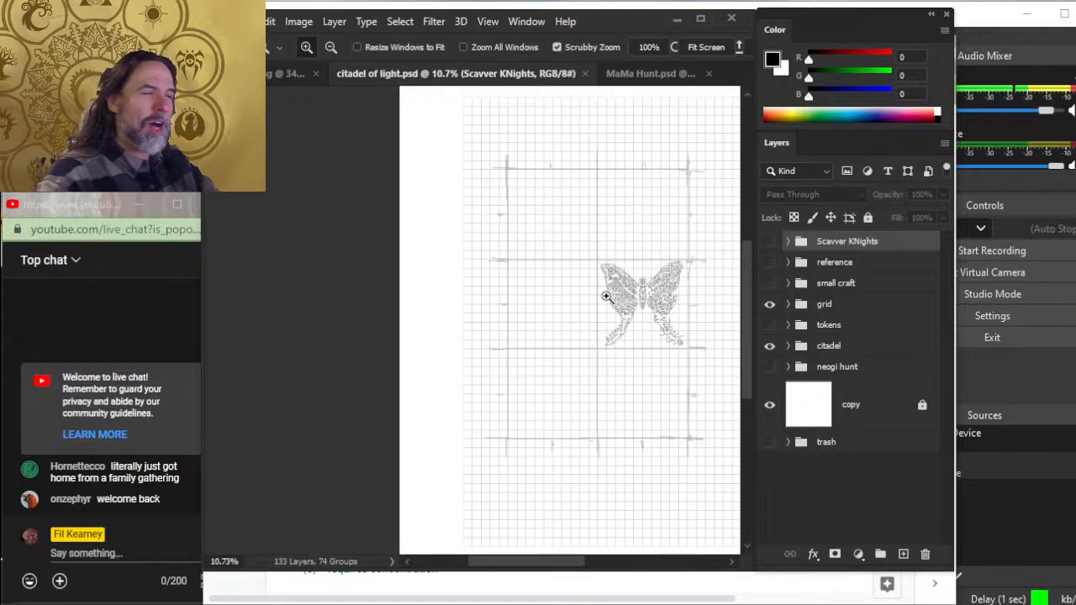
pyautogui.click(645, 281)
pyautogui.click(660, 344)
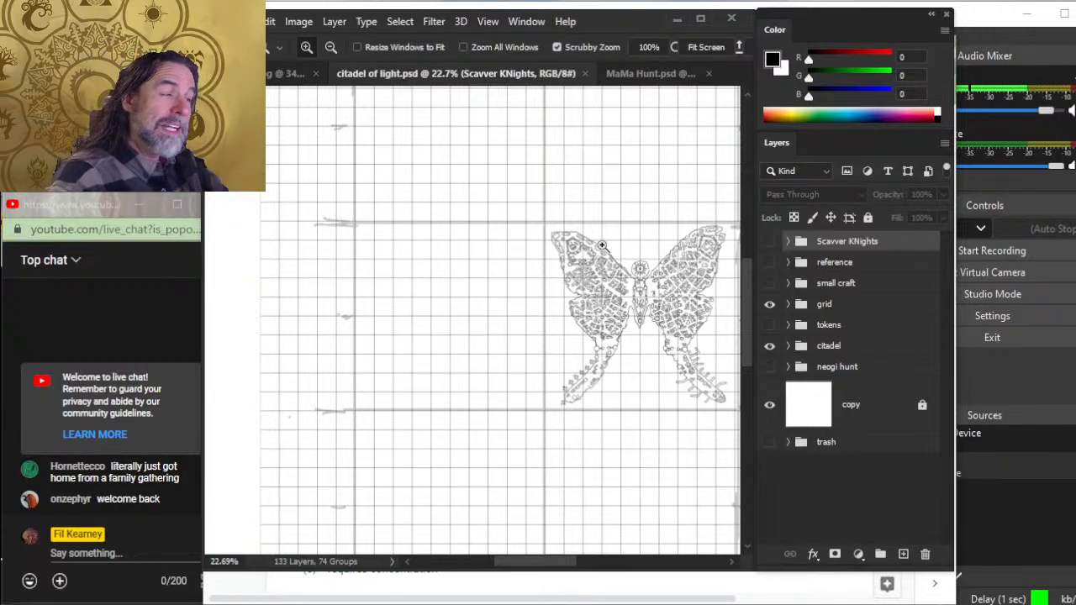
# - Switch to the Spelljammer document in Chrome and read Spells That Affect Checks, Amplifying Spells and the start of Modifying Amplified Spells
pyautogui.hotkey('alt', 'Tab')
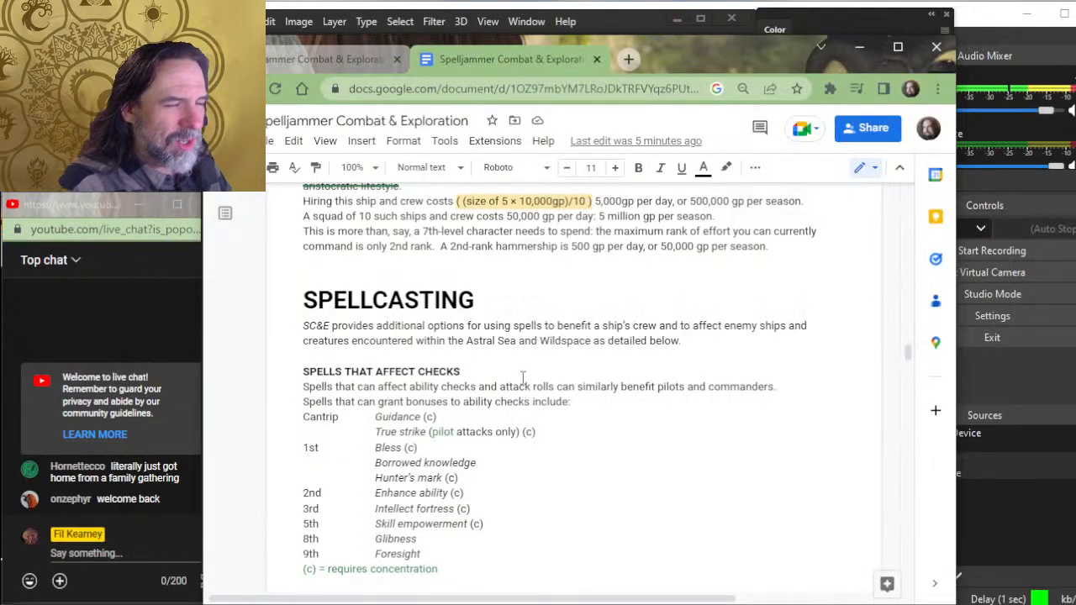
pyautogui.scroll(-3, 519, 374)
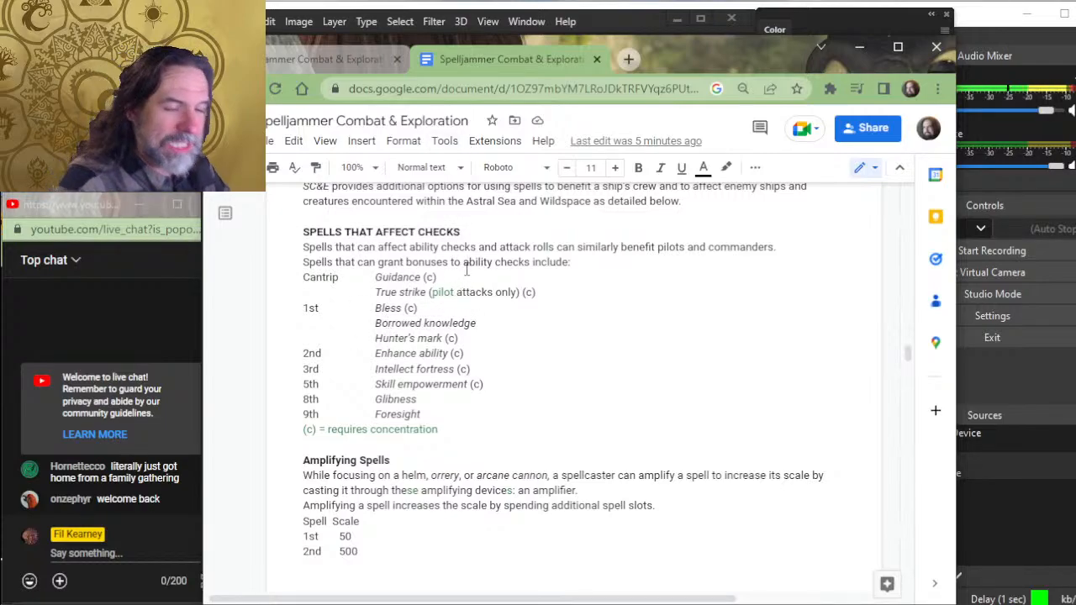
pyautogui.scroll(-3, 467, 269)
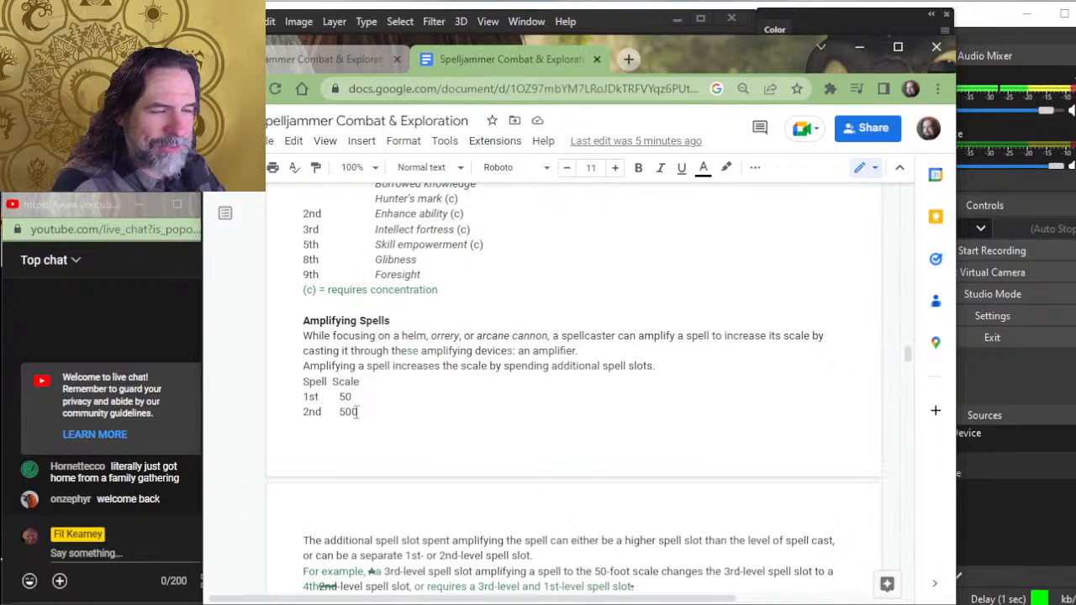
pyautogui.scroll(-3, 442, 390)
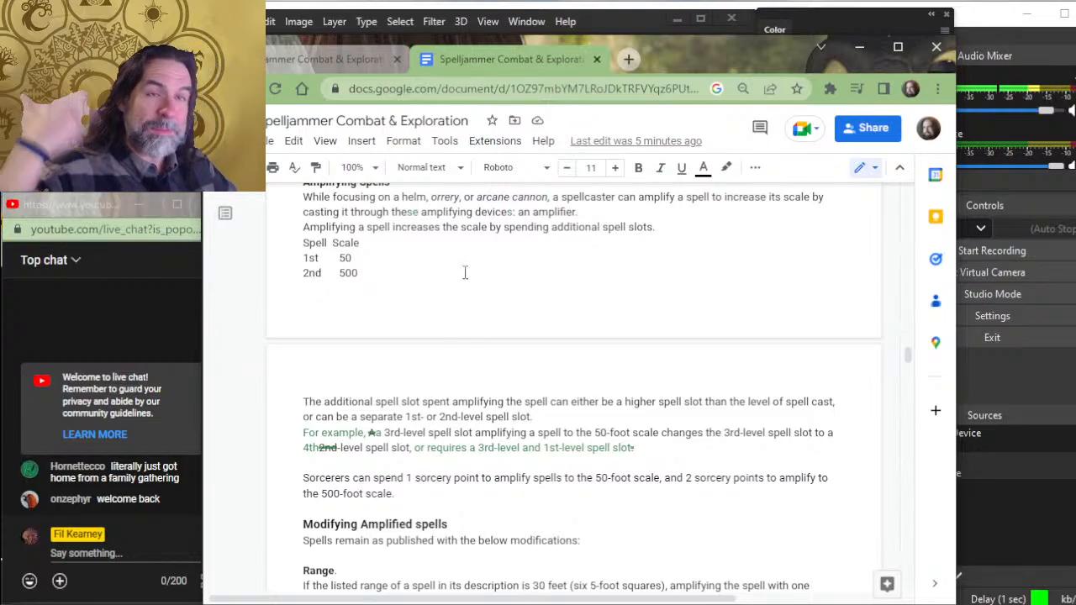
pyautogui.scroll(-3, 492, 336)
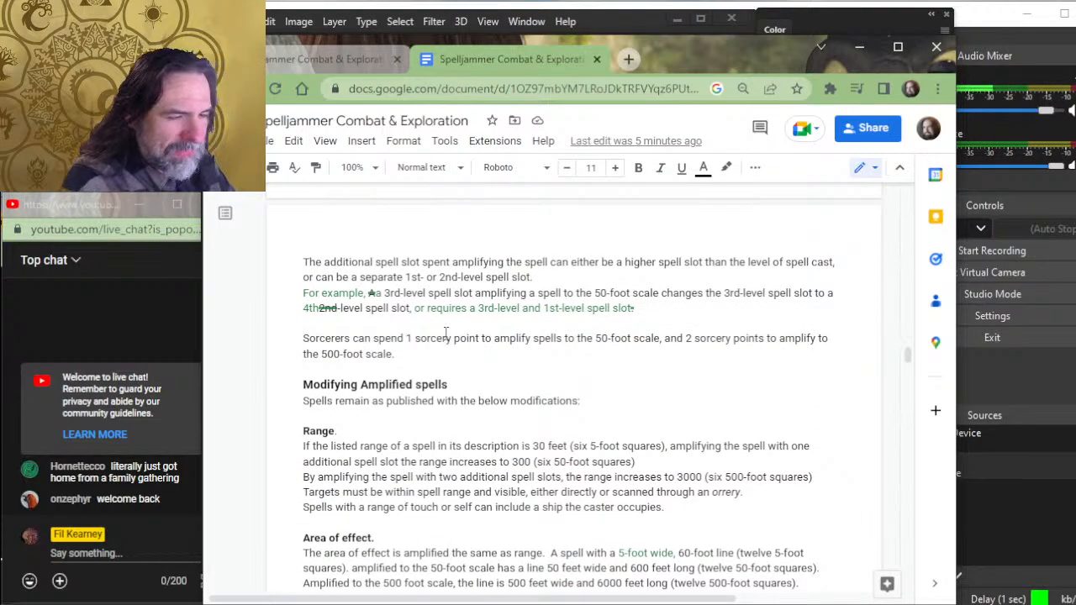
pyautogui.scroll(2, 437, 324)
pyautogui.scroll(-2, 400, 272)
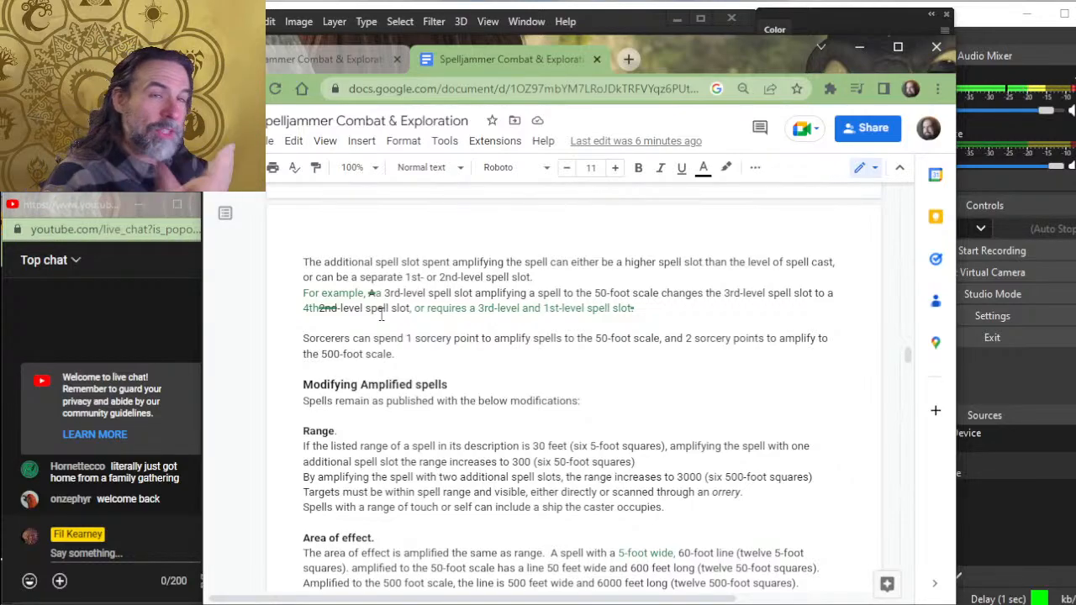
pyautogui.hotkey('ctrl', 'z')
pyautogui.hotkey('ctrl', 'z')
pyautogui.hotkey('ctrl', 'z')
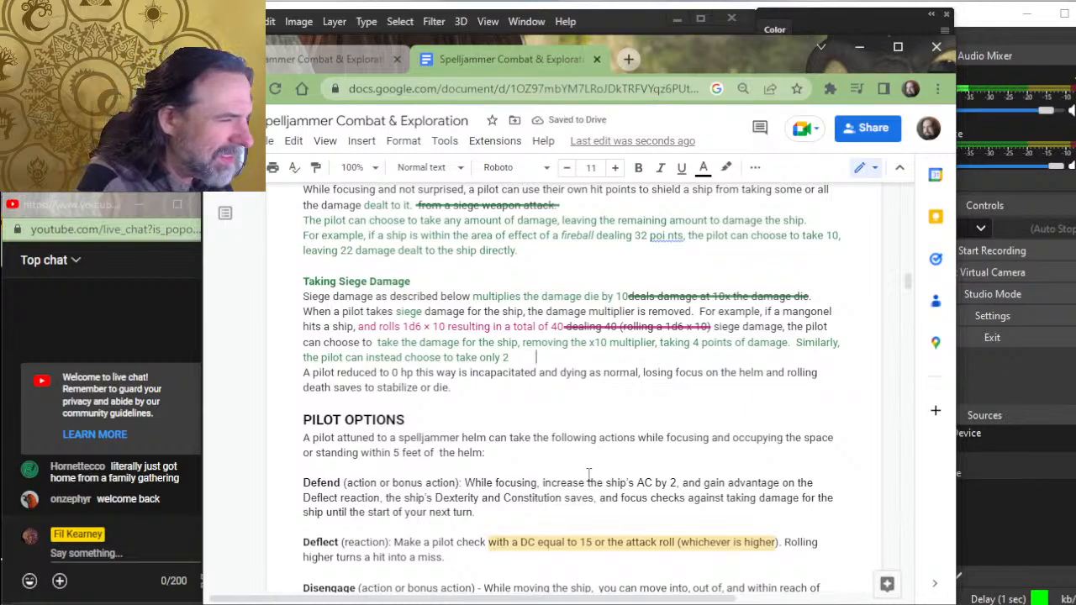
pyautogui.hotkey('ctrl', 'y')
pyautogui.hotkey('ctrl', 'y')
pyautogui.hotkey('ctrl', 'y')
pyautogui.hotkey('ctrl', 'y')
# - Skim the document's role rules from Pilot Options through Siege Commander, Squadron Commander and support actions to Blending Roles and Scale of Combat
pyautogui.scroll(-10, 588, 476)
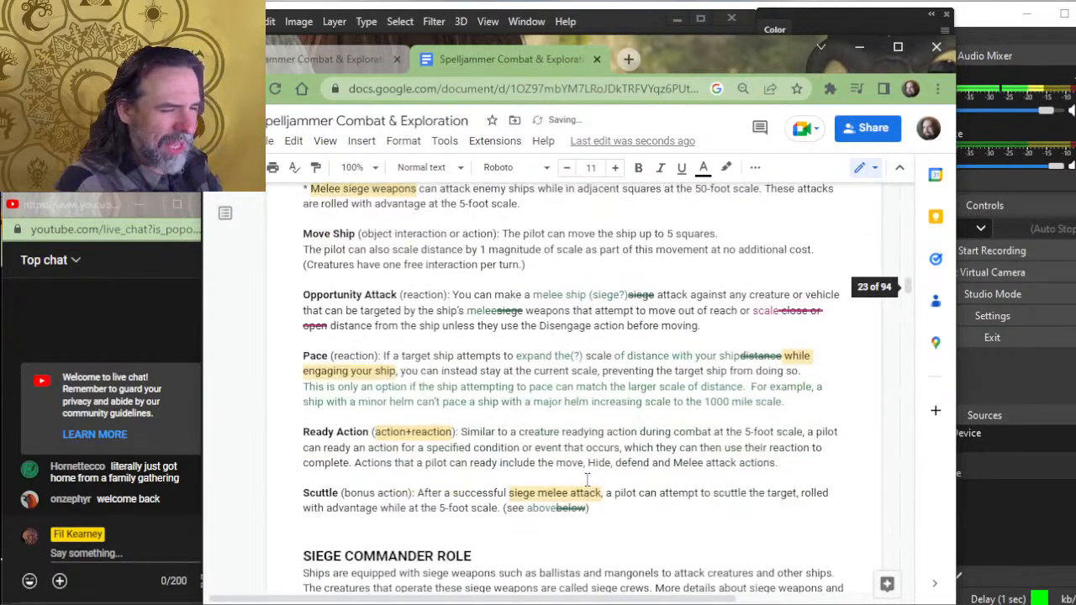
pyautogui.scroll(-6, 505, 425)
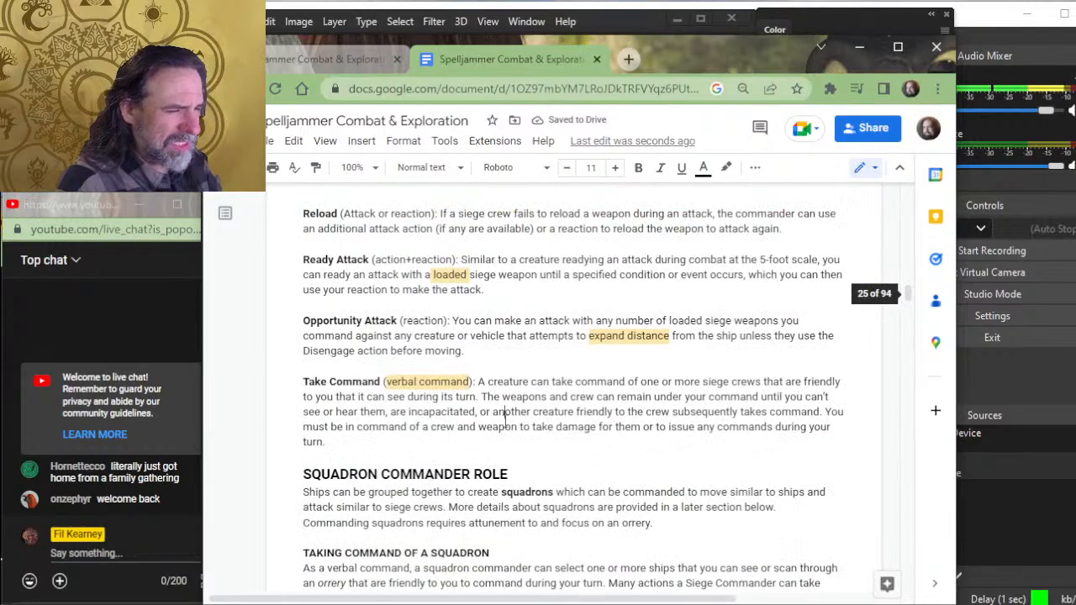
pyautogui.scroll(-15, 507, 420)
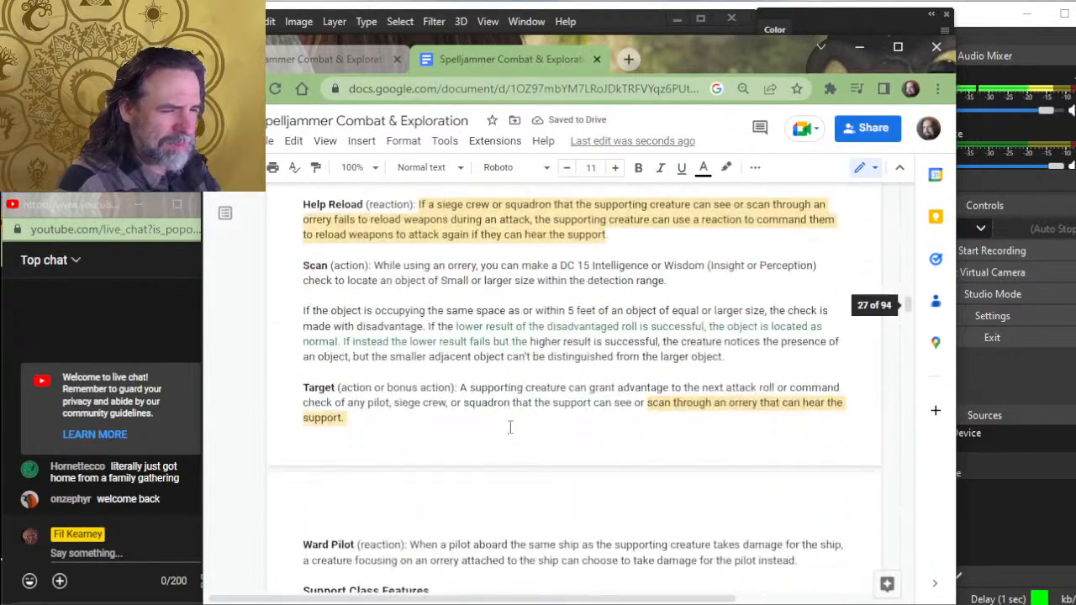
pyautogui.scroll(-10, 509, 427)
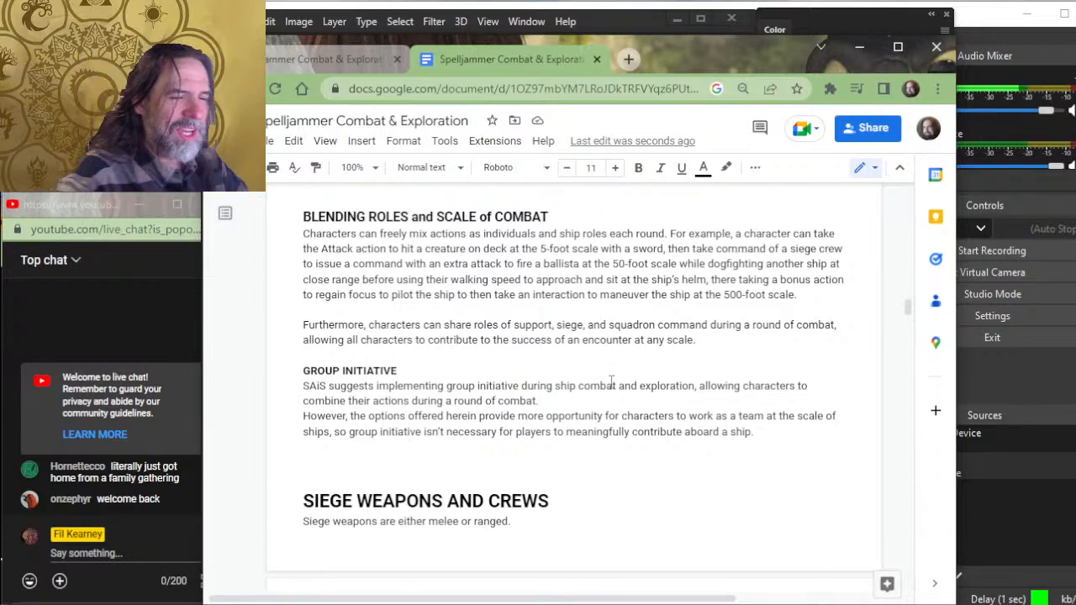
# - Skim Siege Weapons and Crews past Grappling and Mounted Weapons, and settle on the Mangonel, Trebuchet and Giff Giant Cannon entries
pyautogui.scroll(-3, 471, 353)
pyautogui.scroll(-15, 471, 378)
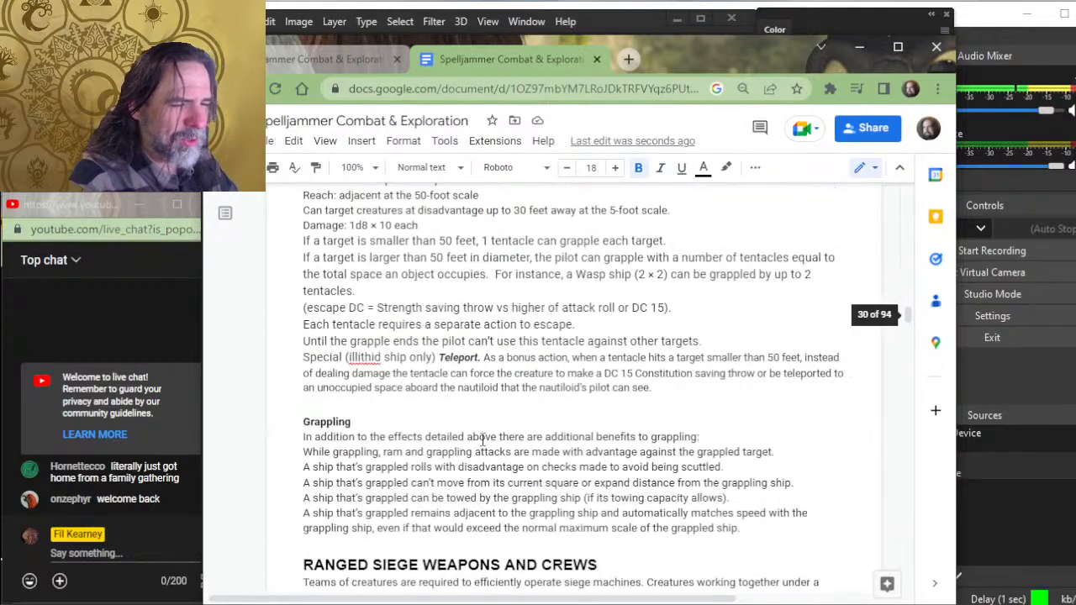
pyautogui.scroll(-10, 497, 423)
pyautogui.click(499, 423)
pyautogui.scroll(-8, 499, 422)
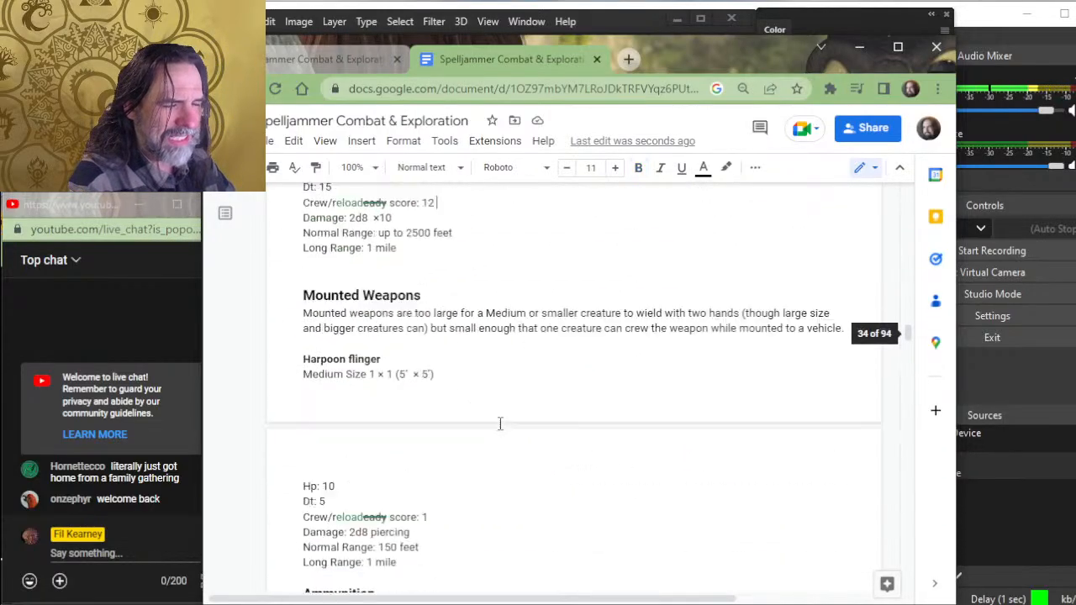
pyautogui.scroll(6, 499, 423)
pyautogui.scroll(6, 432, 455)
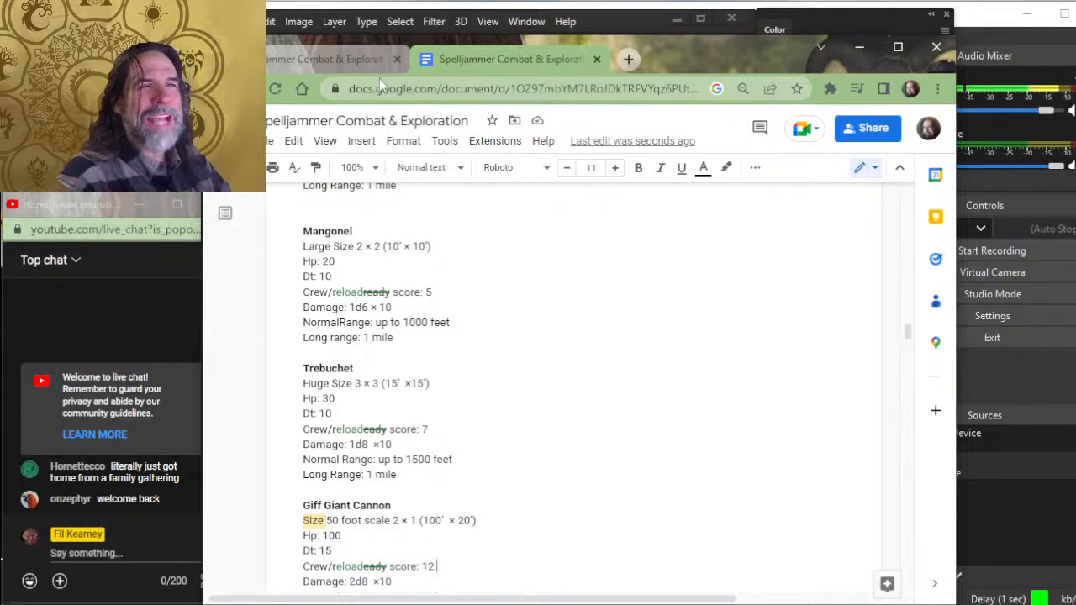
# - Switch to Photoshop for a closer view of the butterfly city in citadel of light.psd, and return to Chrome's siege weapon entries
pyautogui.hotkey('alt', 'Tab')
pyautogui.moveTo(569, 267); pyautogui.dragTo(439, 379)
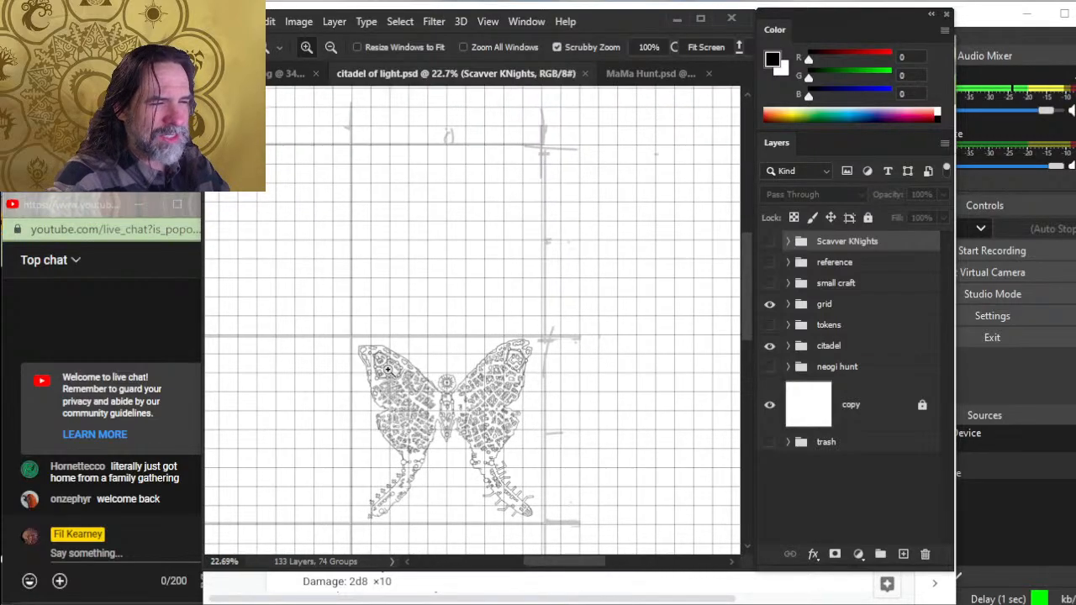
pyautogui.click(452, 389)
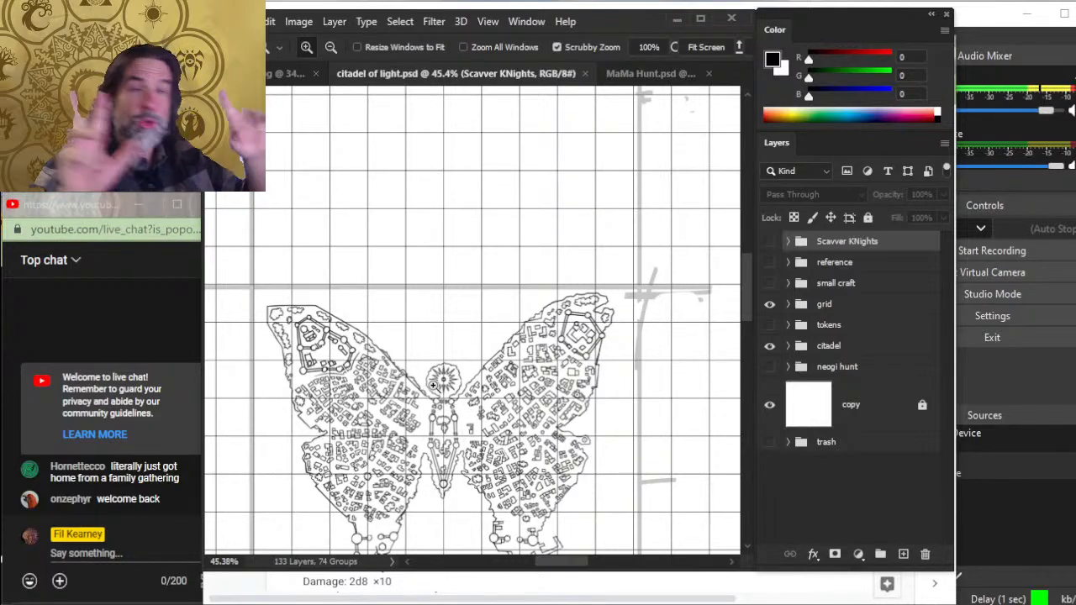
pyautogui.hotkey('alt', 'Tab')
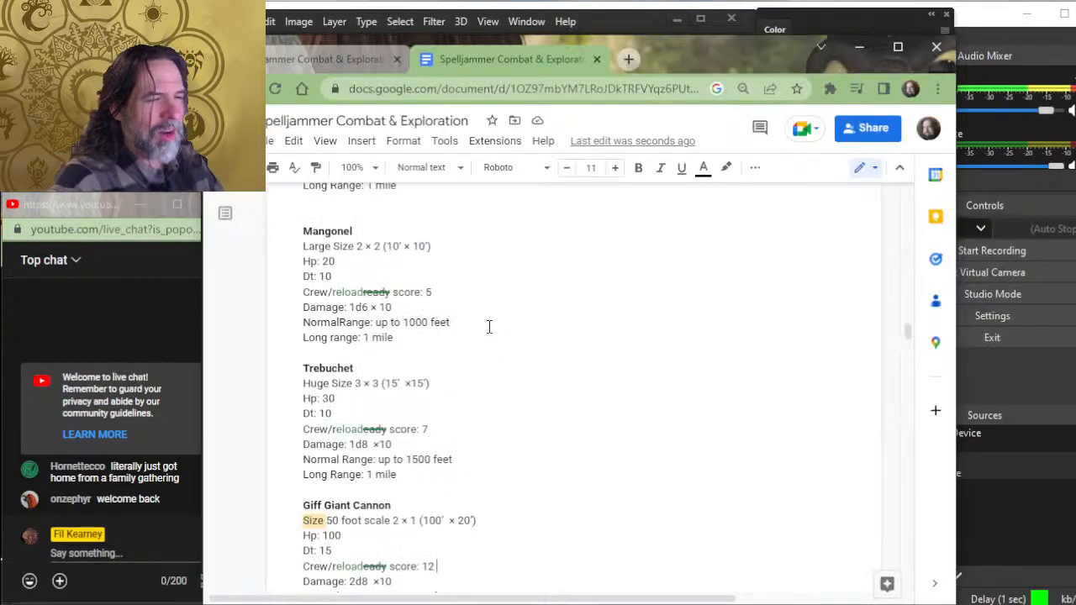
pyautogui.scroll(3, 462, 341)
pyautogui.scroll(-3, 454, 385)
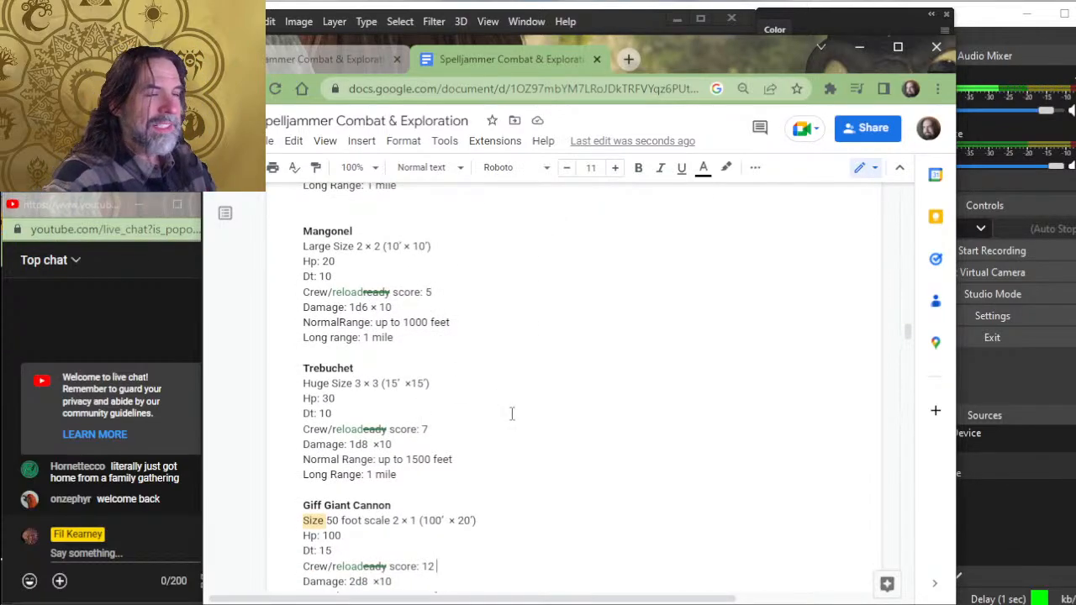
# - Switch to Photoshop and examine the grid above the butterfly city, its lower wing tips, and the citadel map's full grid
pyautogui.hotkey('alt', 'Tab')
pyautogui.scroll(4, 513, 270)
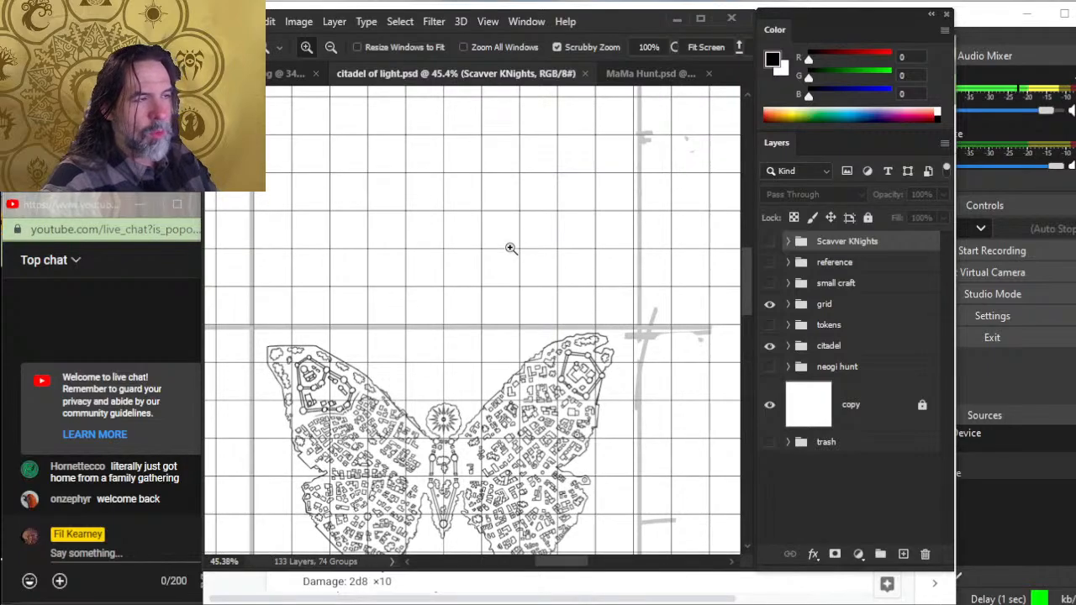
pyautogui.scroll(3, 514, 253)
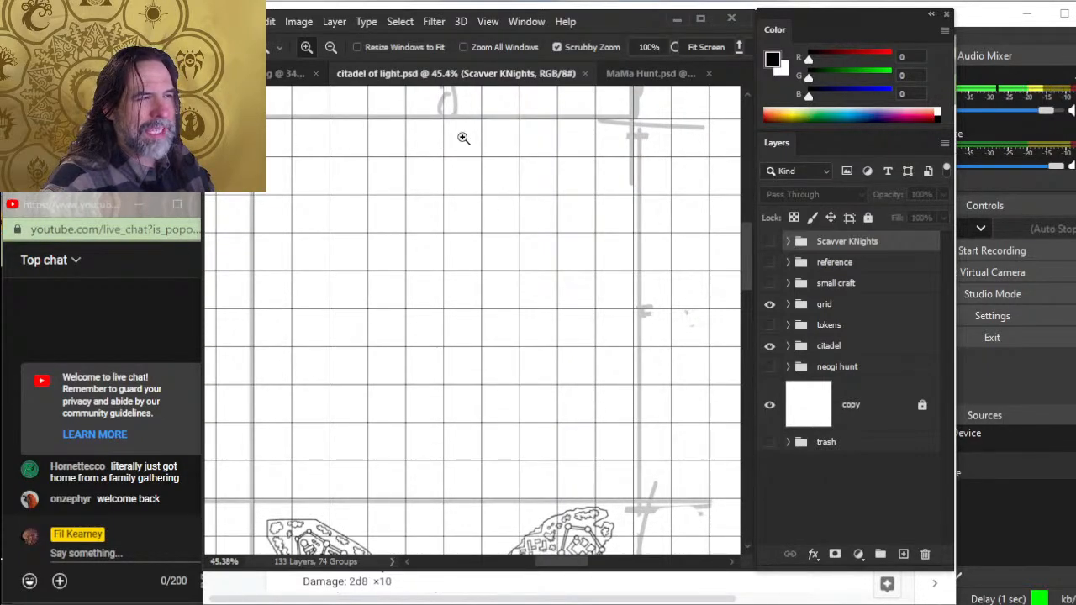
pyautogui.scroll(-4, 463, 138)
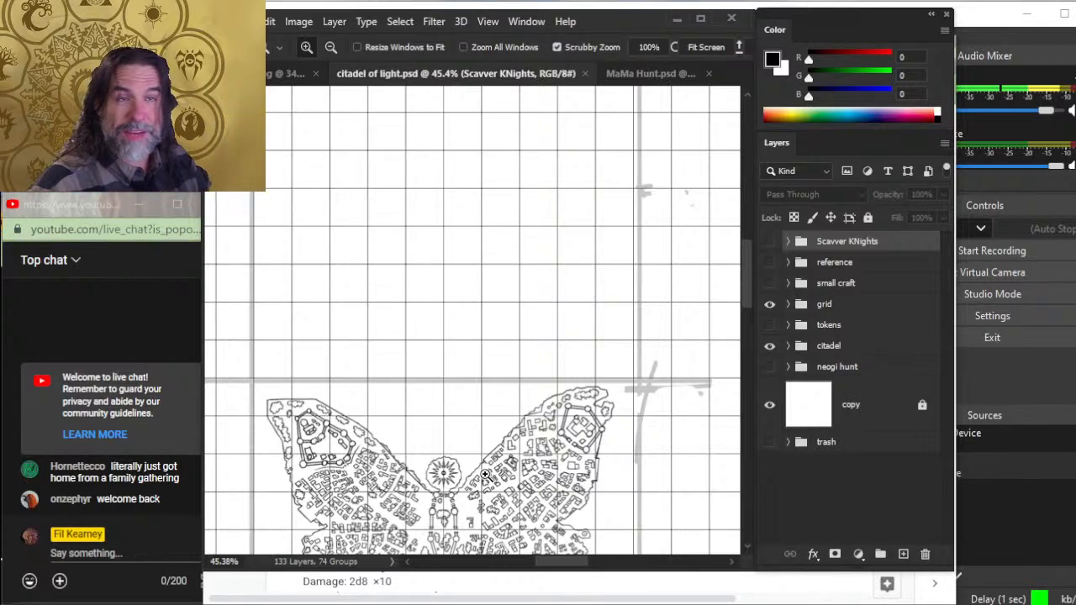
pyautogui.scroll(-10, 485, 475)
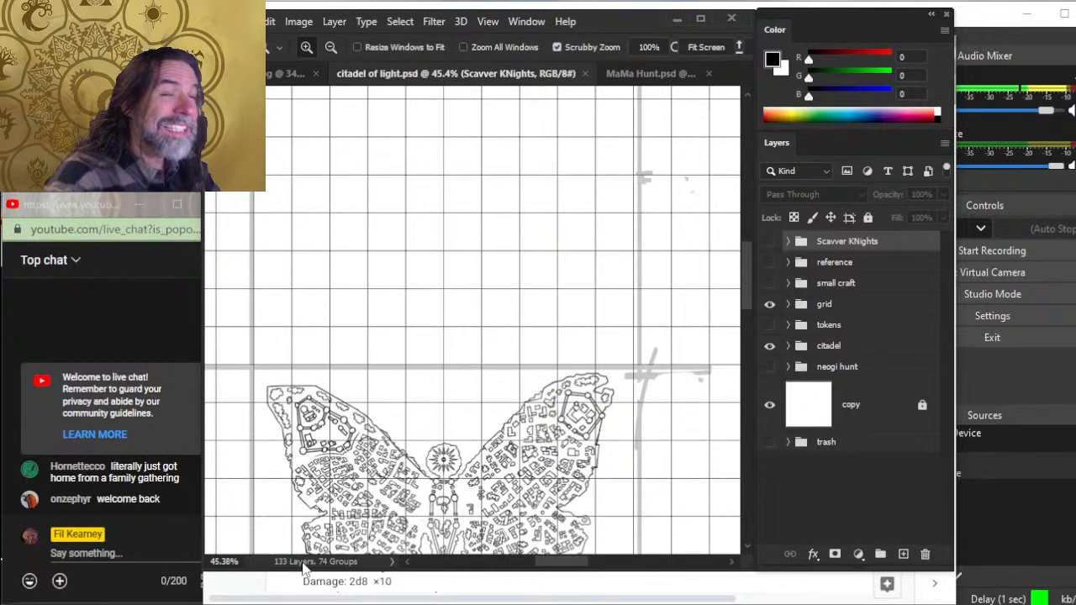
pyautogui.scroll(-5, 379, 546)
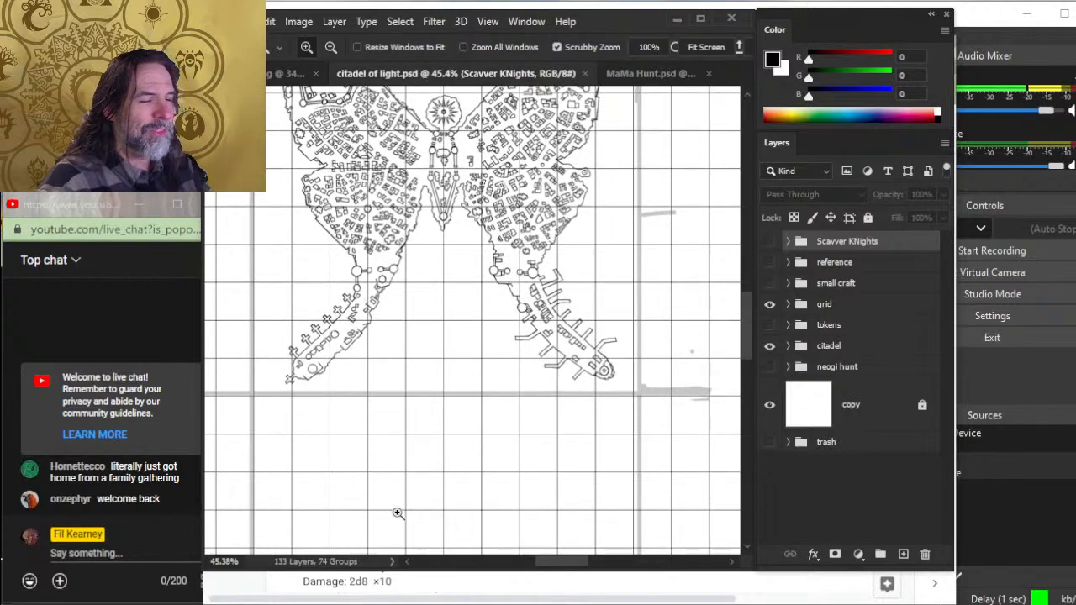
pyautogui.scroll(-3, 440, 396)
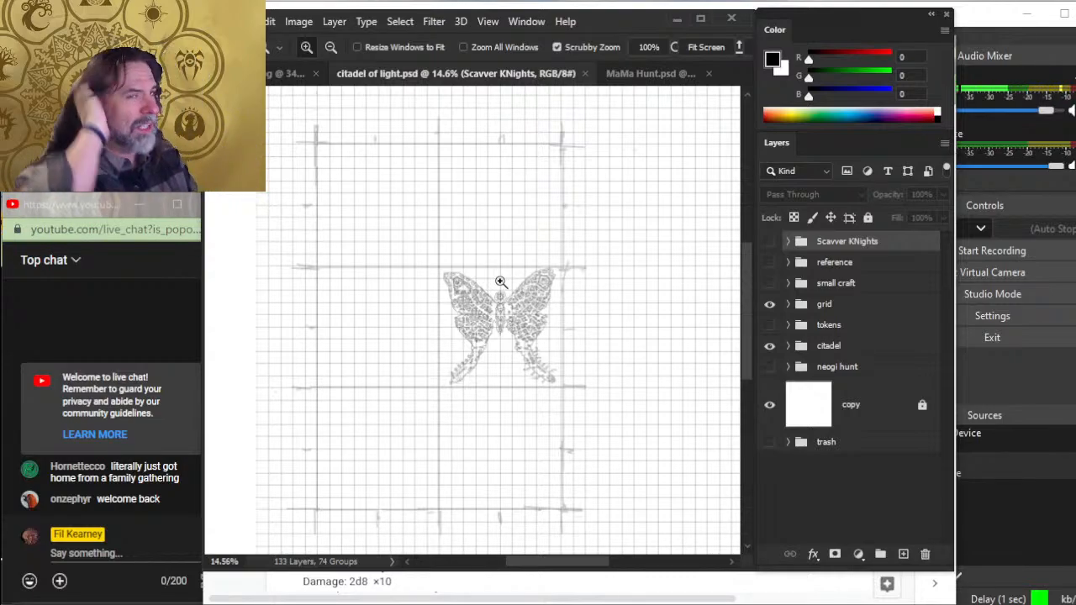
# - Switch to the Spelljammer document in Chrome and review the ranged siege weapon entries from Arcane Cannon and Ballista to Giff Giant Cannon
pyautogui.hotkey('alt', 'Tab')
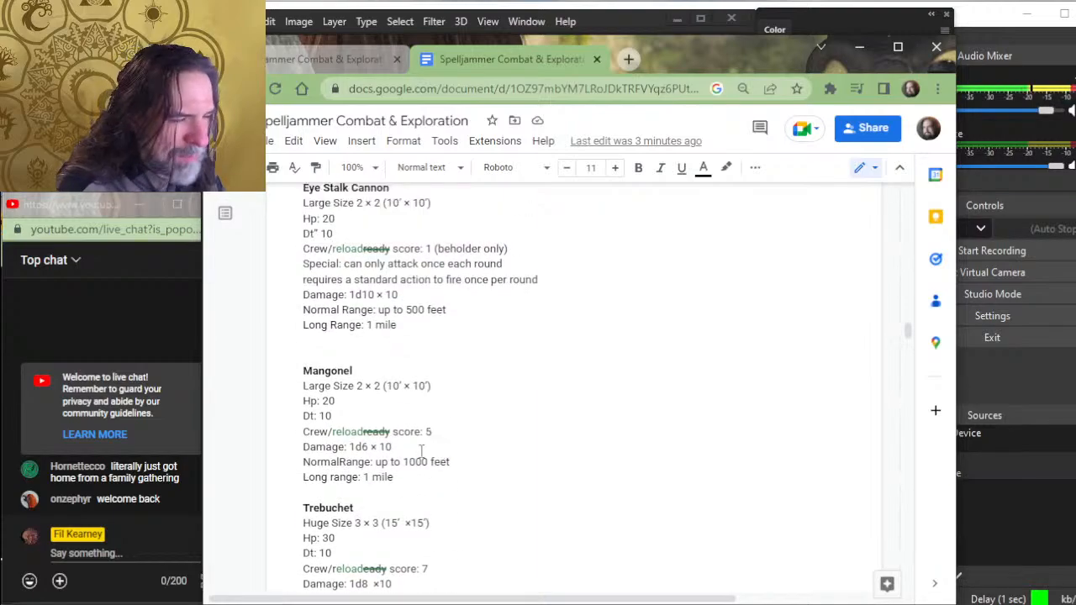
pyautogui.scroll(2, 446, 453)
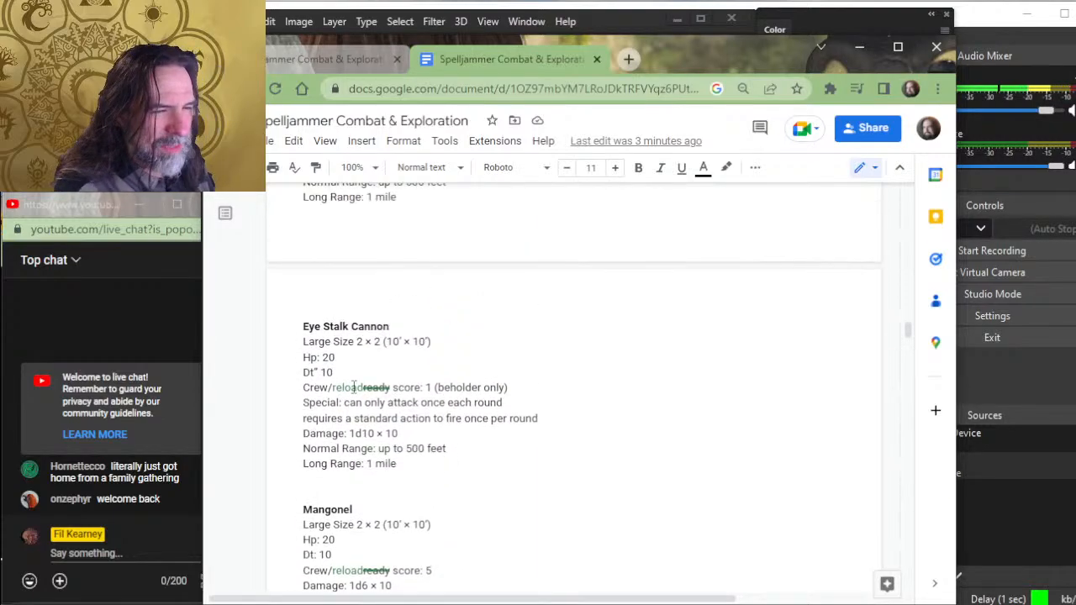
pyautogui.scroll(-5, 412, 404)
pyautogui.scroll(10, 413, 403)
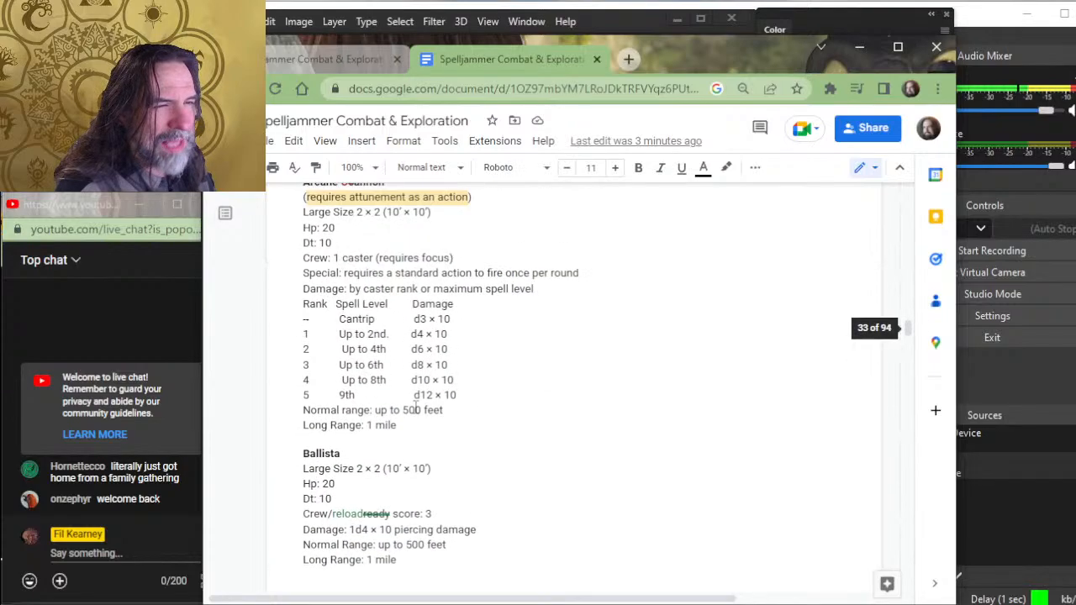
pyautogui.scroll(-4, 415, 408)
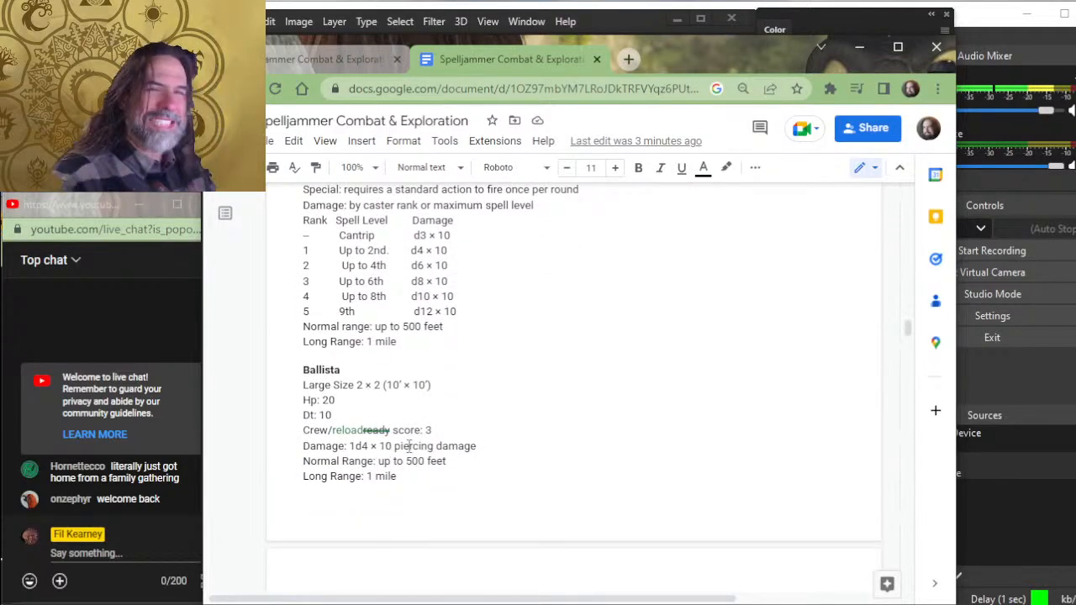
pyautogui.scroll(-4, 412, 433)
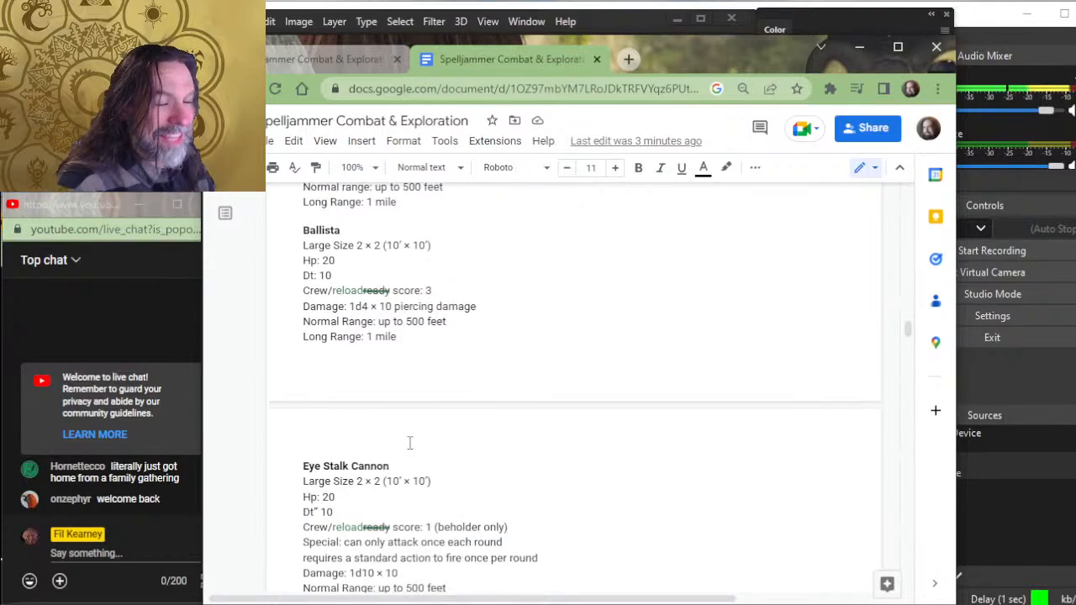
pyautogui.scroll(-2, 412, 425)
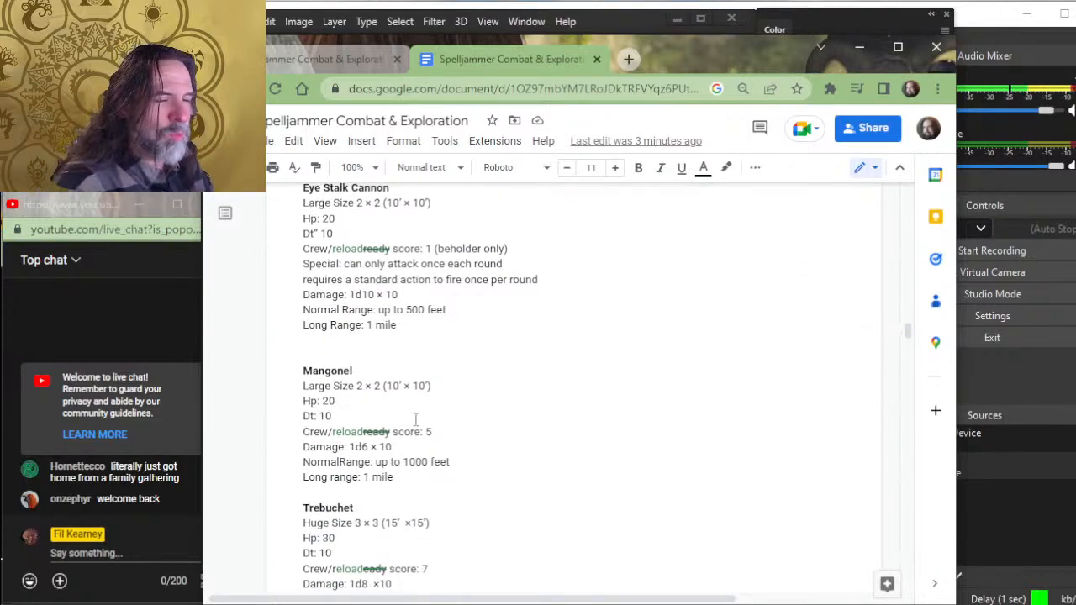
pyautogui.scroll(-2, 415, 412)
pyautogui.scroll(2, 418, 387)
pyautogui.scroll(-2, 420, 383)
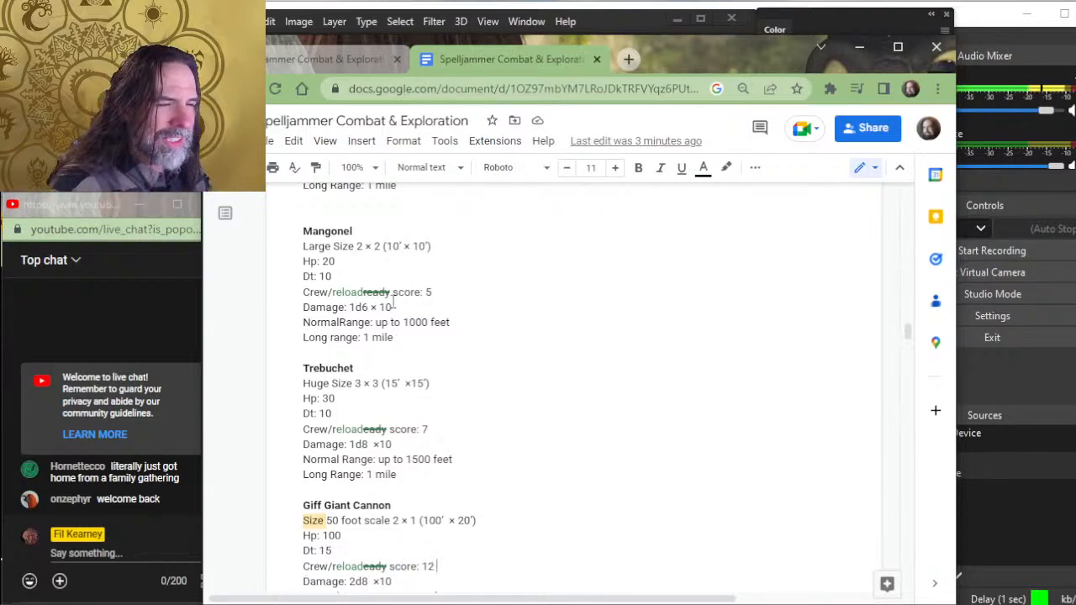
# - Point out the Trebuchet entry and the Mangonel's damage line, and go back up to the Ballista and arcane cannon damage table
pyautogui.moveTo(412, 352); pyautogui.dragTo(479, 521)
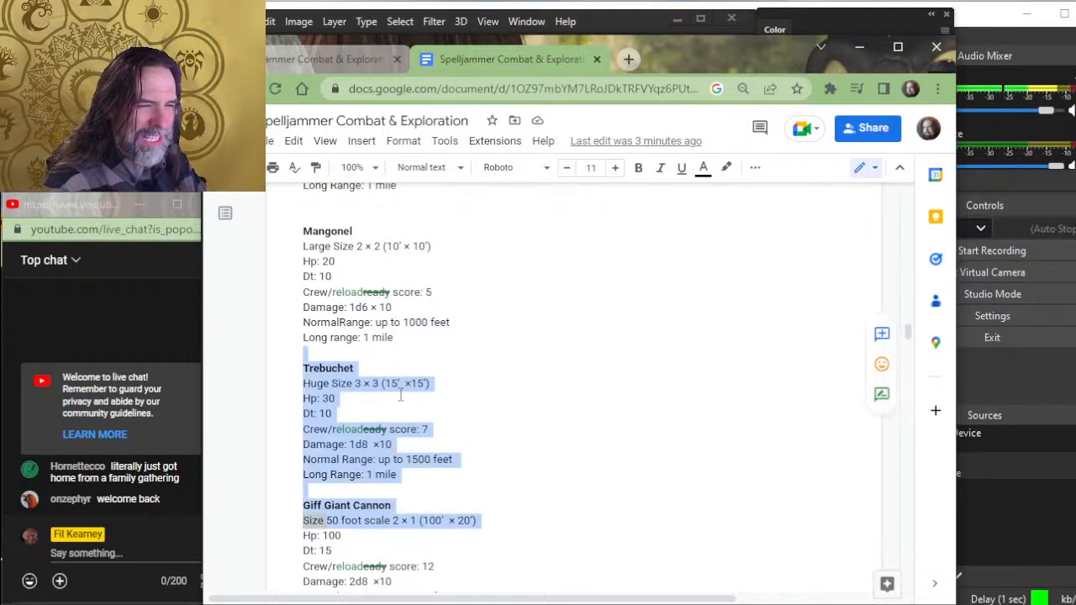
pyautogui.click(419, 329)
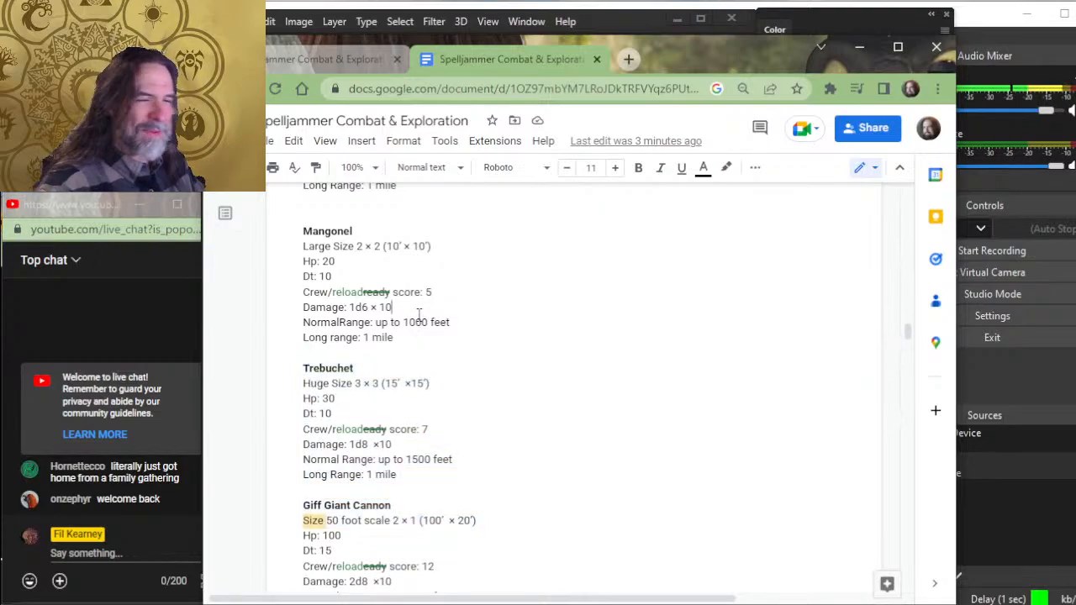
pyautogui.click(409, 306)
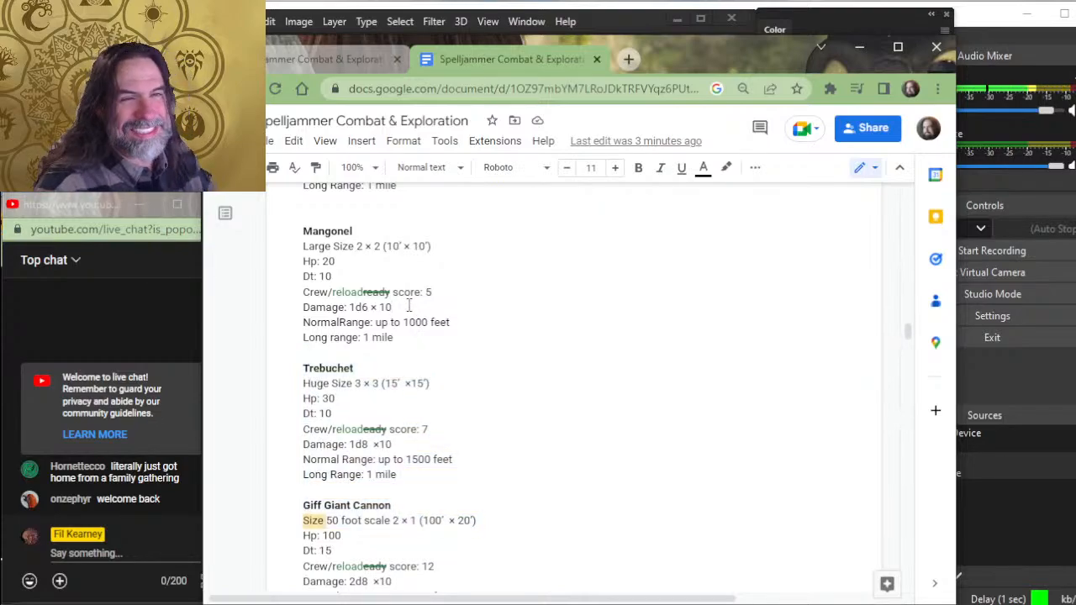
pyautogui.scroll(2, 409, 304)
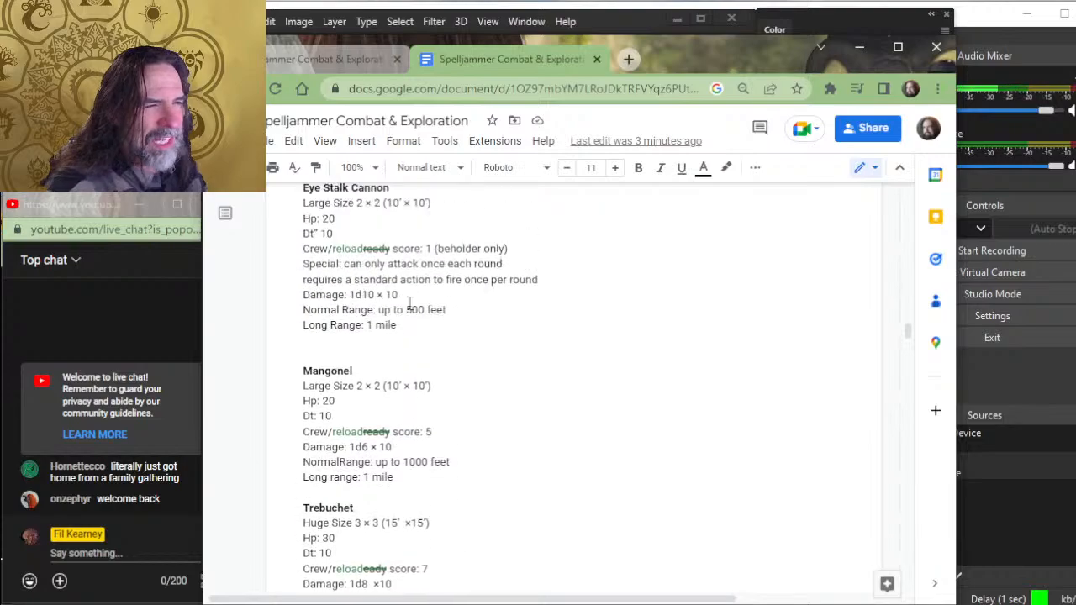
pyautogui.scroll(2, 374, 252)
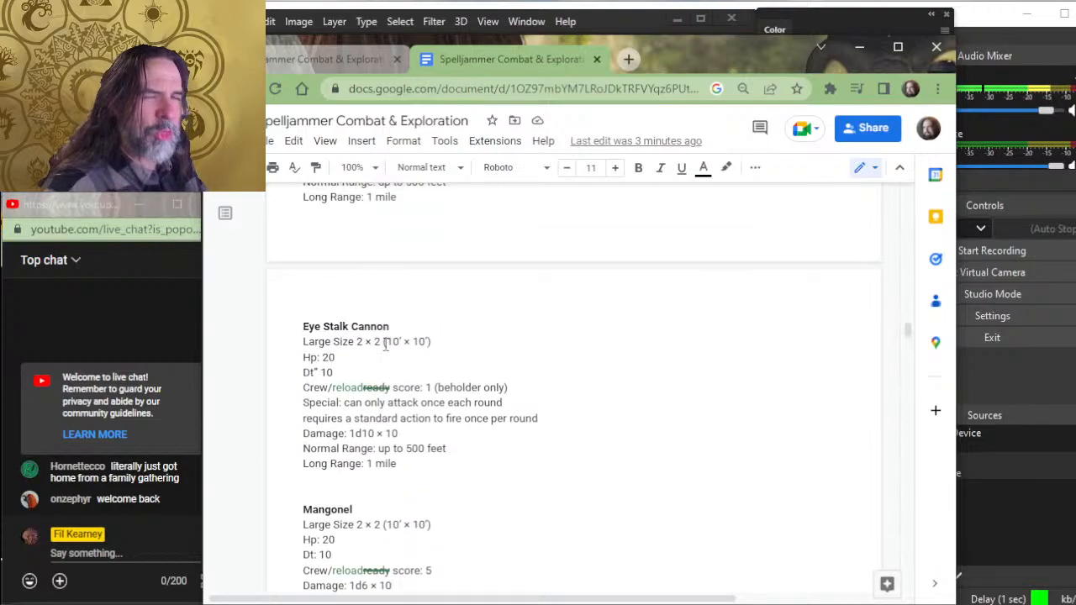
pyautogui.scroll(4, 399, 341)
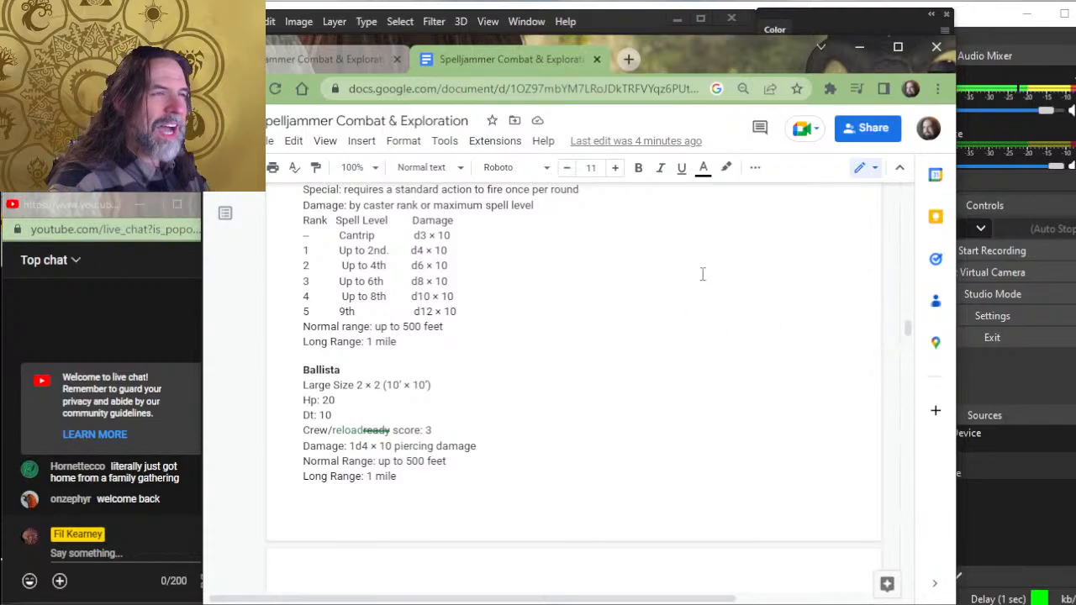
# - Read Ship Squadrons, its craft diagrams and Organizing Squadrons, marking the end of the sentence that limits the total spaces occupied
pyautogui.scroll(-4, 655, 336)
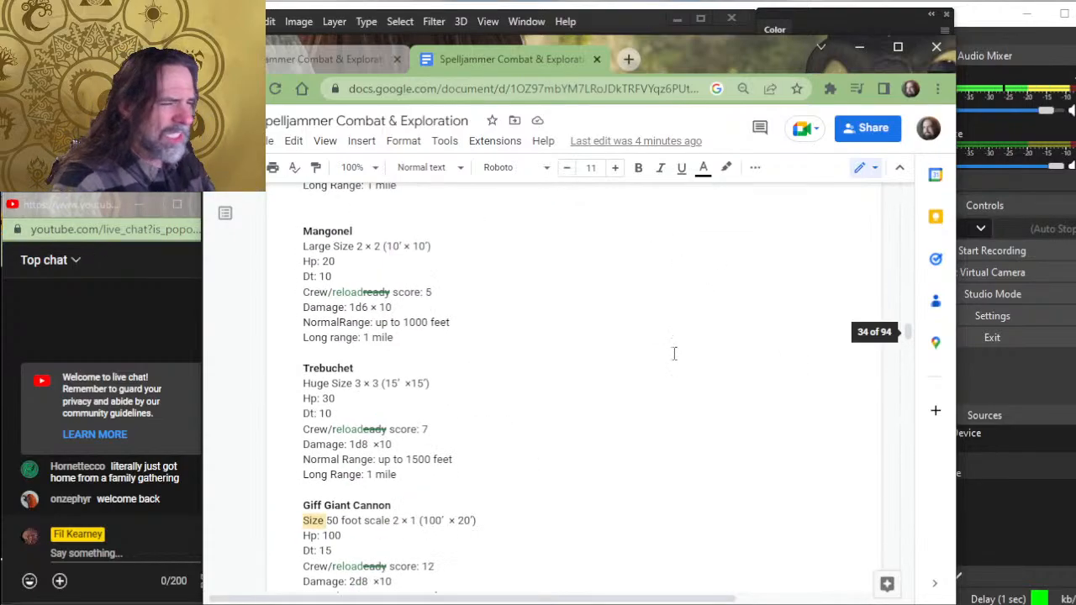
pyautogui.scroll(-3, 666, 366)
pyautogui.scroll(-15, 665, 366)
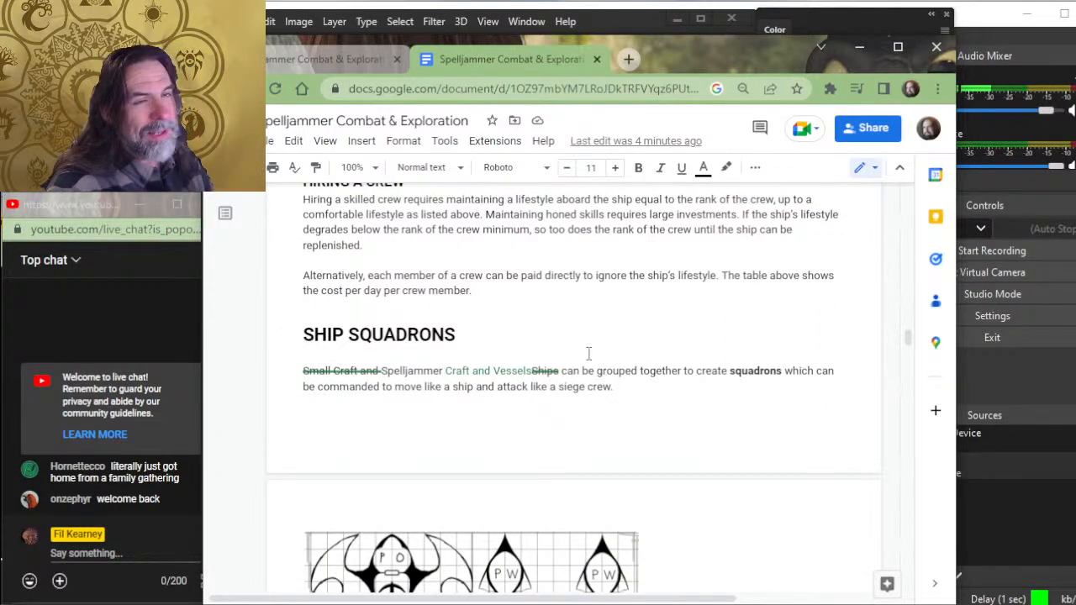
pyautogui.scroll(-2, 588, 354)
pyautogui.scroll(-8, 590, 348)
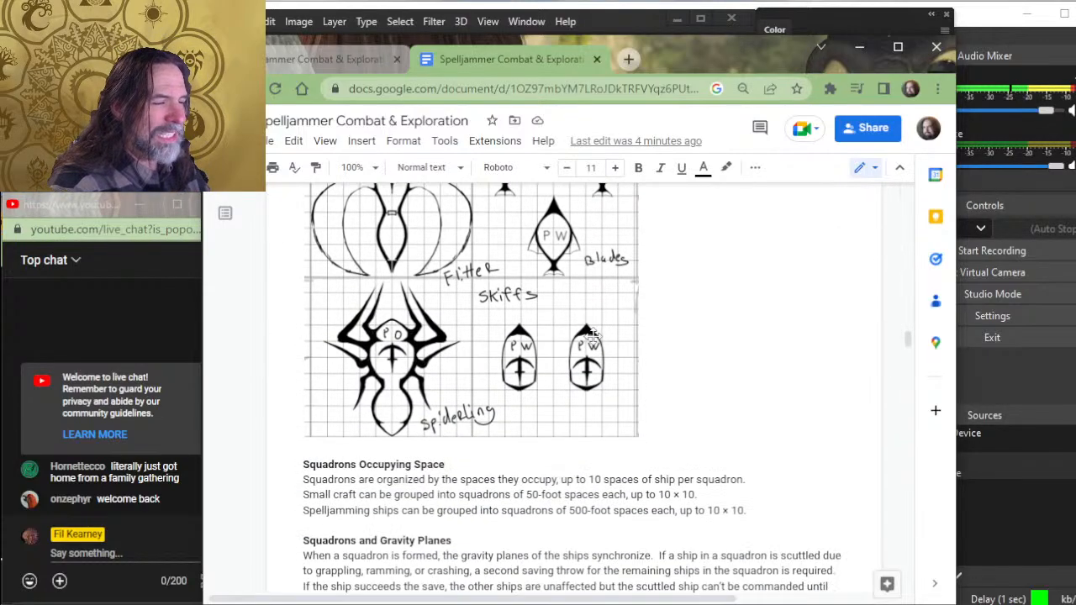
pyautogui.scroll(-2, 593, 337)
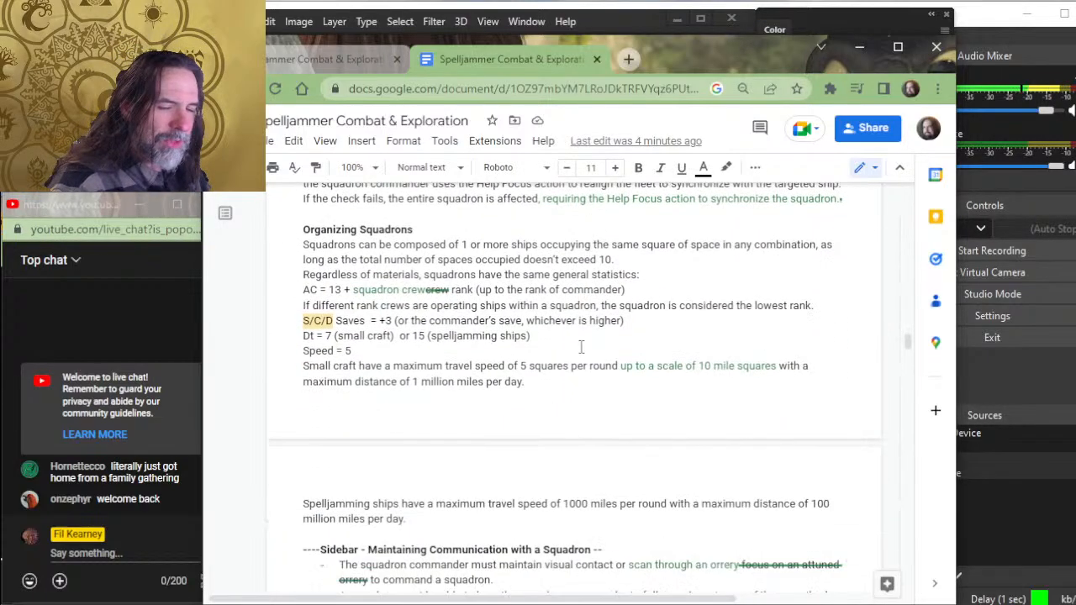
pyautogui.click(612, 260)
pyautogui.write('.')
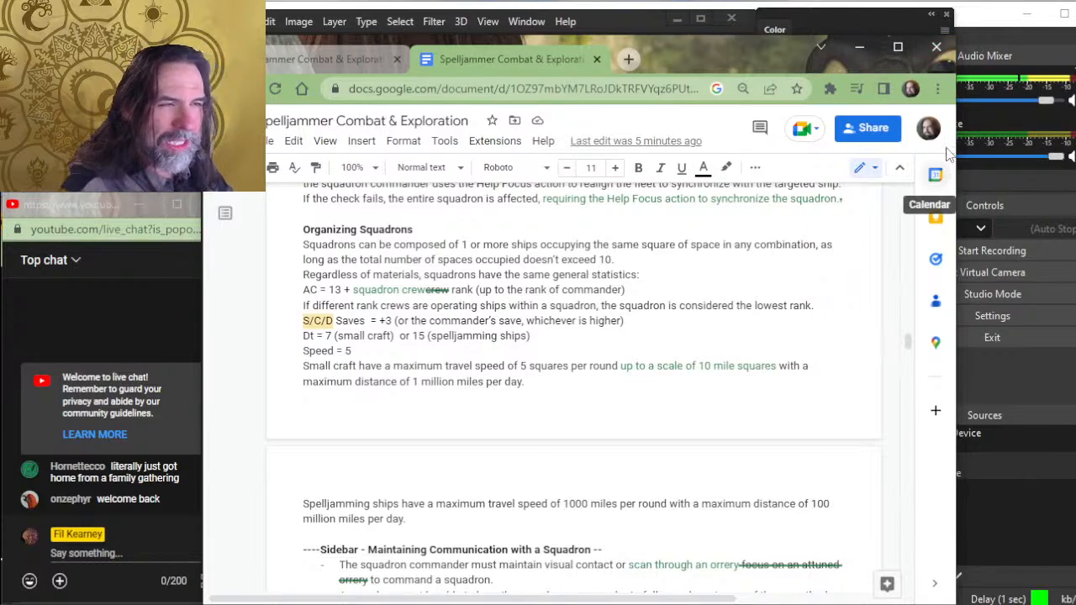
# - Review the squadron crew upkeep rules and the Spellcasting section's list of spells that affect checks, ending at the concentration note
pyautogui.scroll(-3, 676, 229)
pyautogui.scroll(-15, 676, 229)
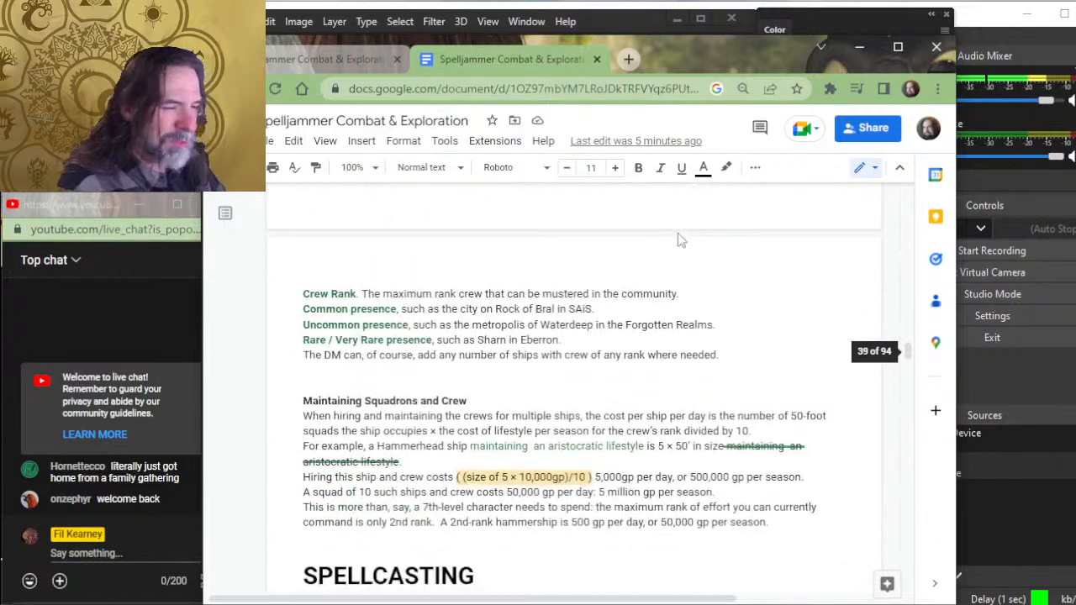
pyautogui.scroll(-3, 637, 253)
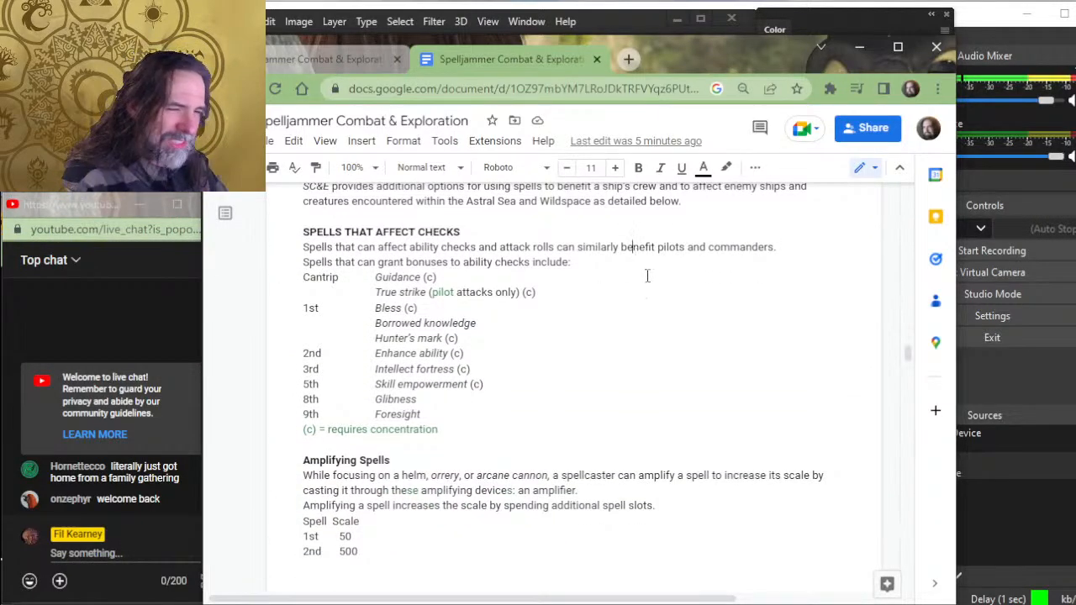
pyautogui.click(467, 445)
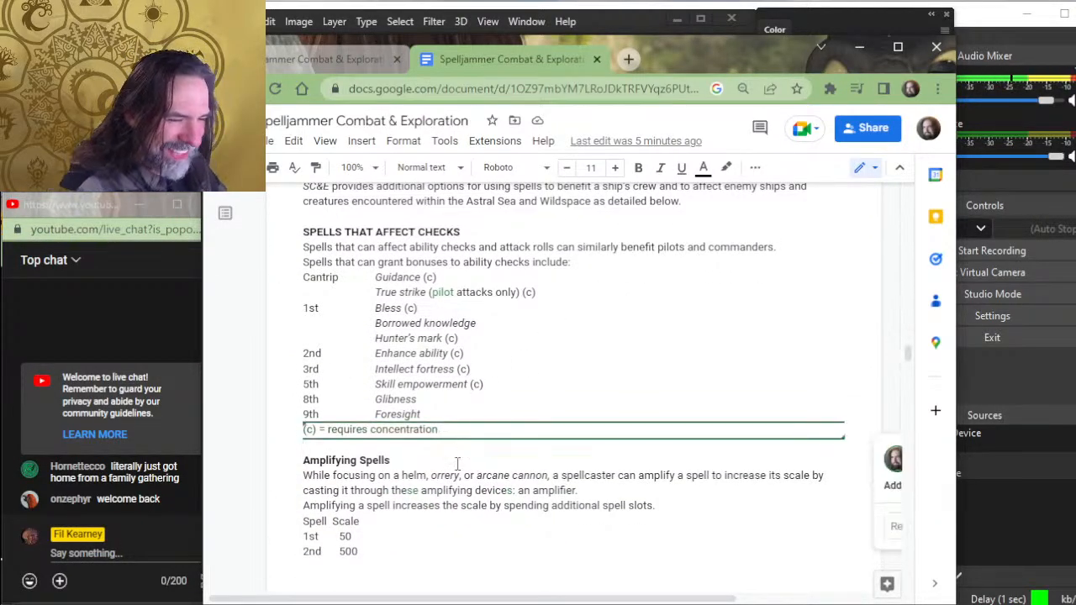
# - Go to the Amplifying Spells heading and set the document to Suggesting mode
pyautogui.scroll(-2, 468, 445)
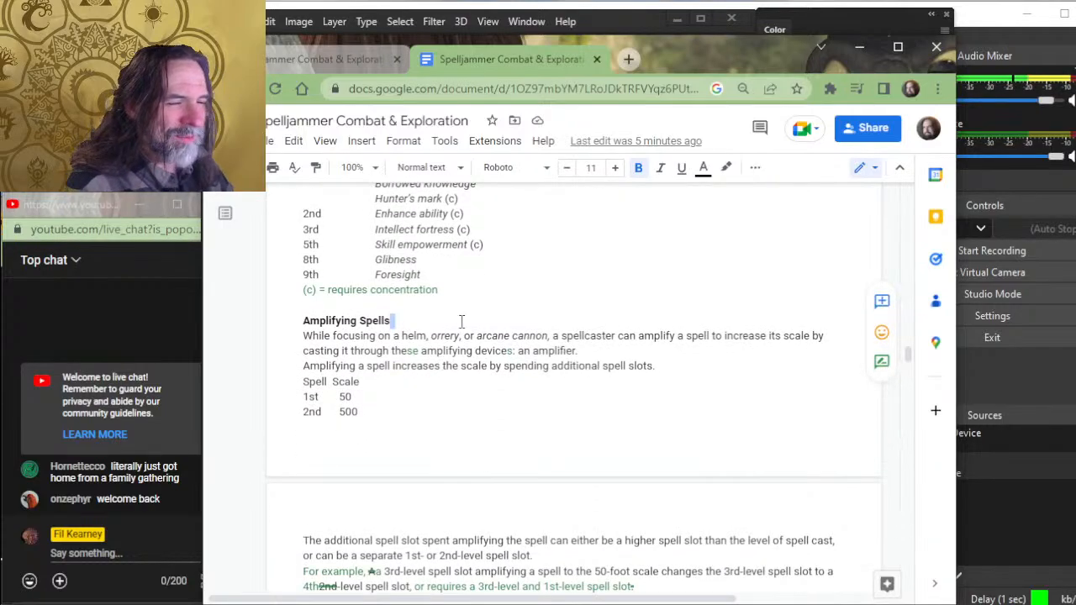
pyautogui.click(859, 173)
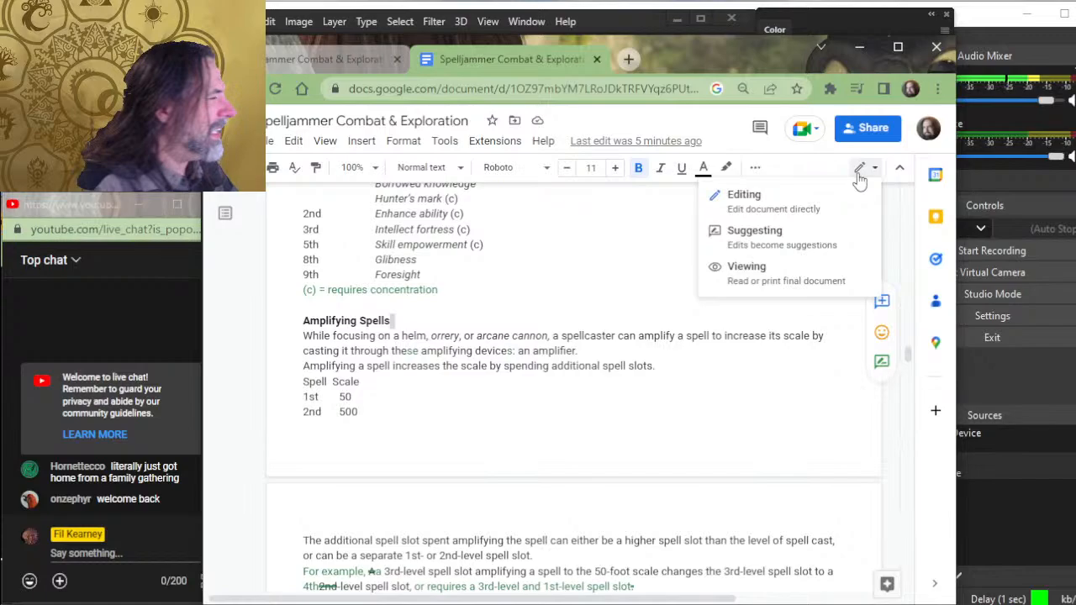
pyautogui.click(817, 247)
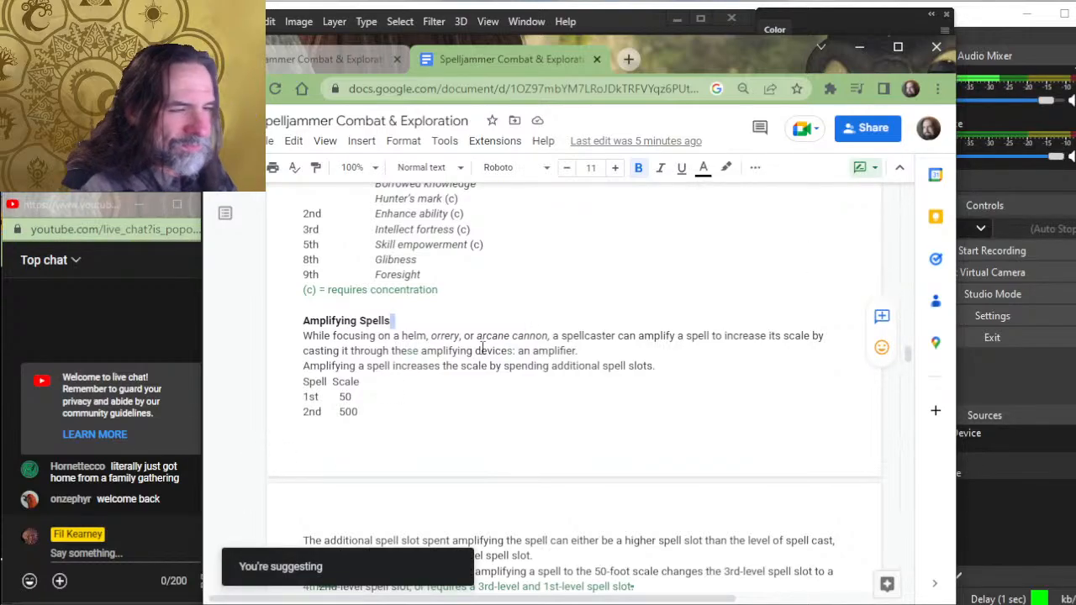
# - Read the spell amplification rules from the slot costs and sorcery points through Range, Area of effect and Single Target effects
pyautogui.scroll(-1, 473, 359)
pyautogui.scroll(-2, 473, 359)
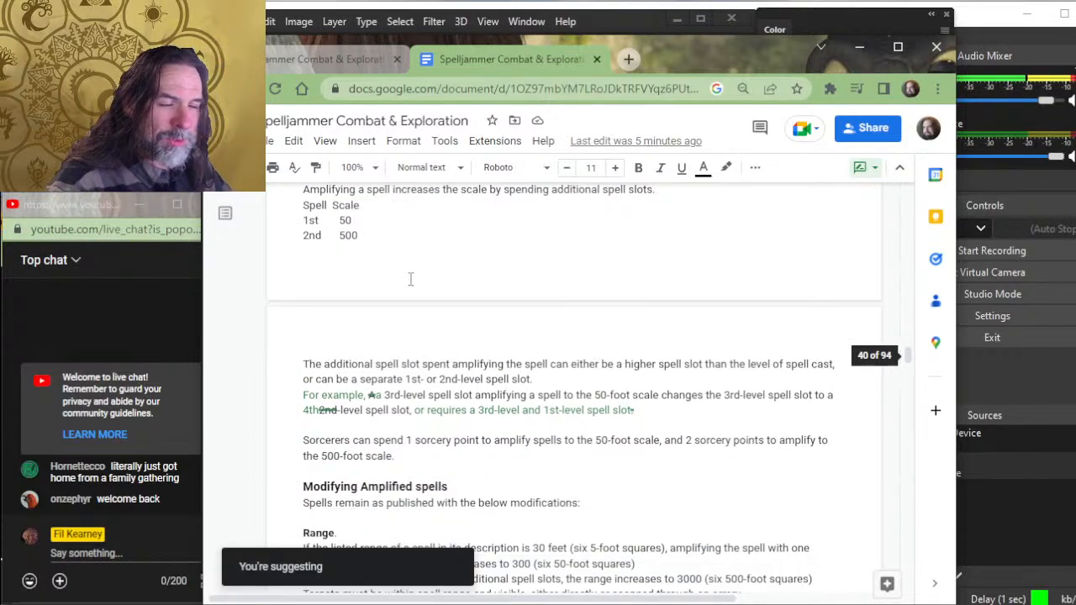
pyautogui.scroll(-2, 465, 380)
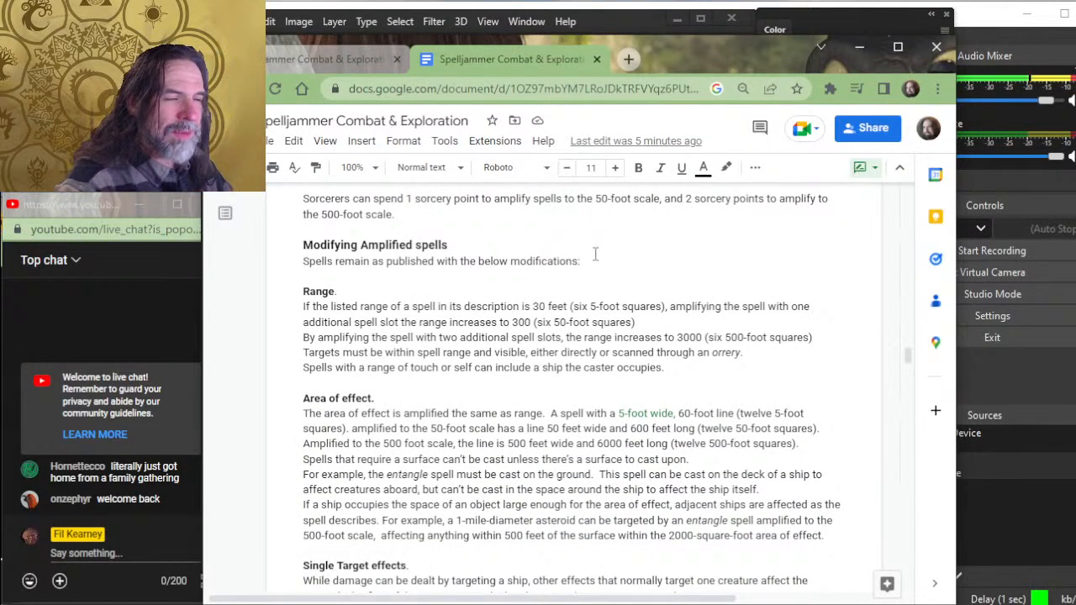
pyautogui.hotkey('alt', 'Tab')
pyautogui.hotkey('alt', 'Tab')
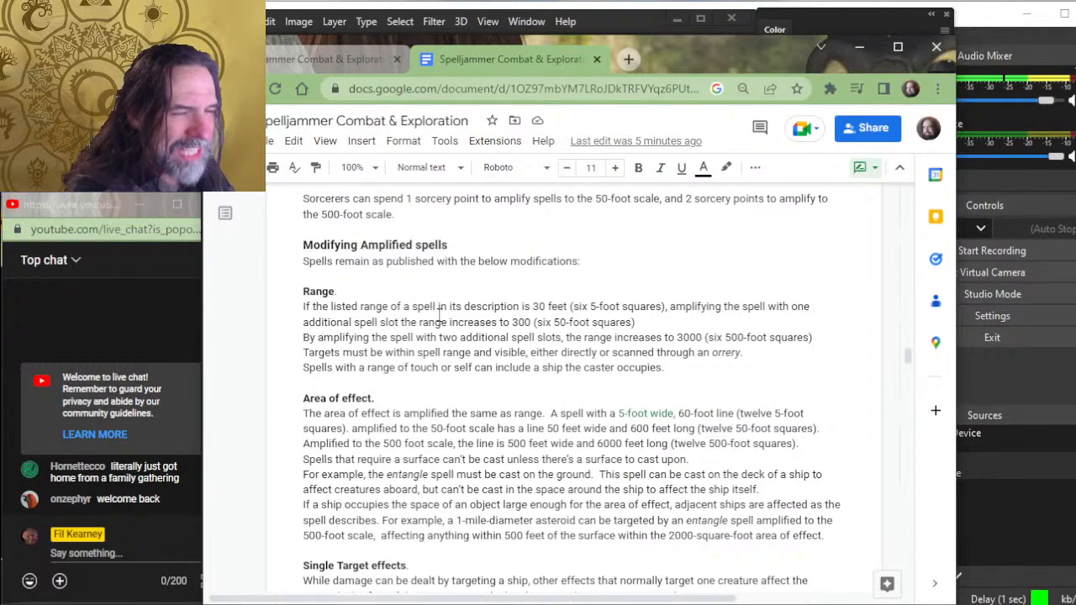
pyautogui.scroll(-2, 420, 336)
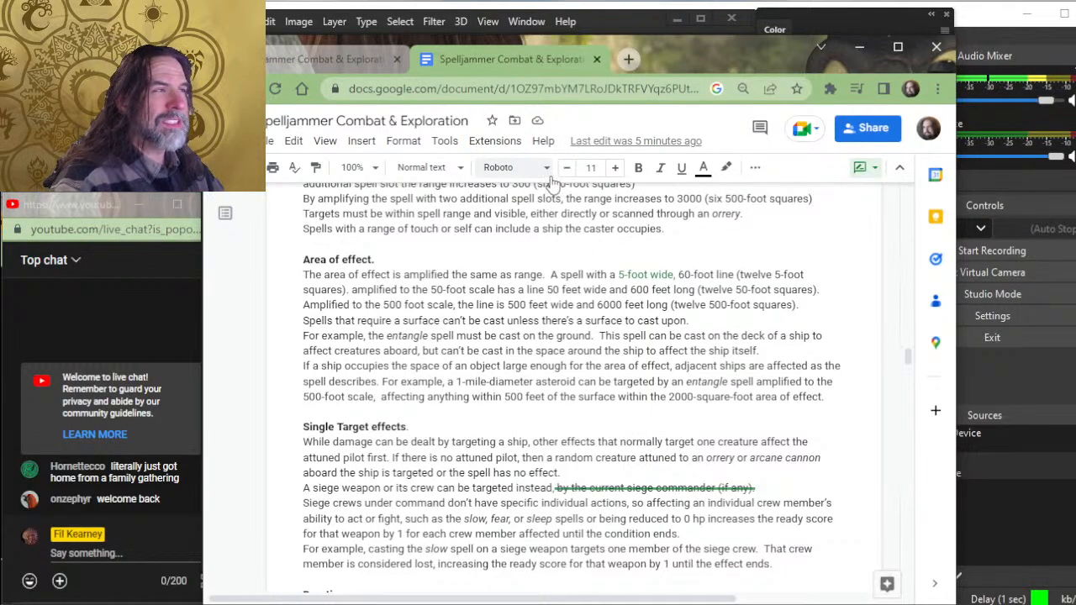
# - Switch to Photoshop, examine the numbered asteroids in the MaMa Hunt map, and bring up the citadel of light map
pyautogui.hotkey('alt', 'Tab')
pyautogui.click(613, 74)
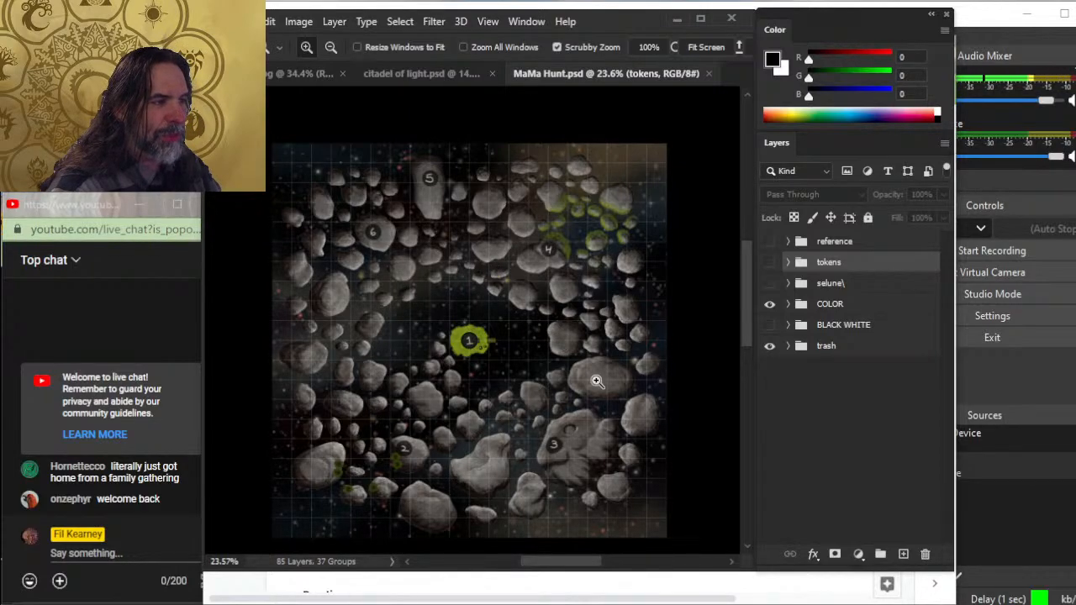
pyautogui.moveTo(477, 277); pyautogui.dragTo(410, 328)
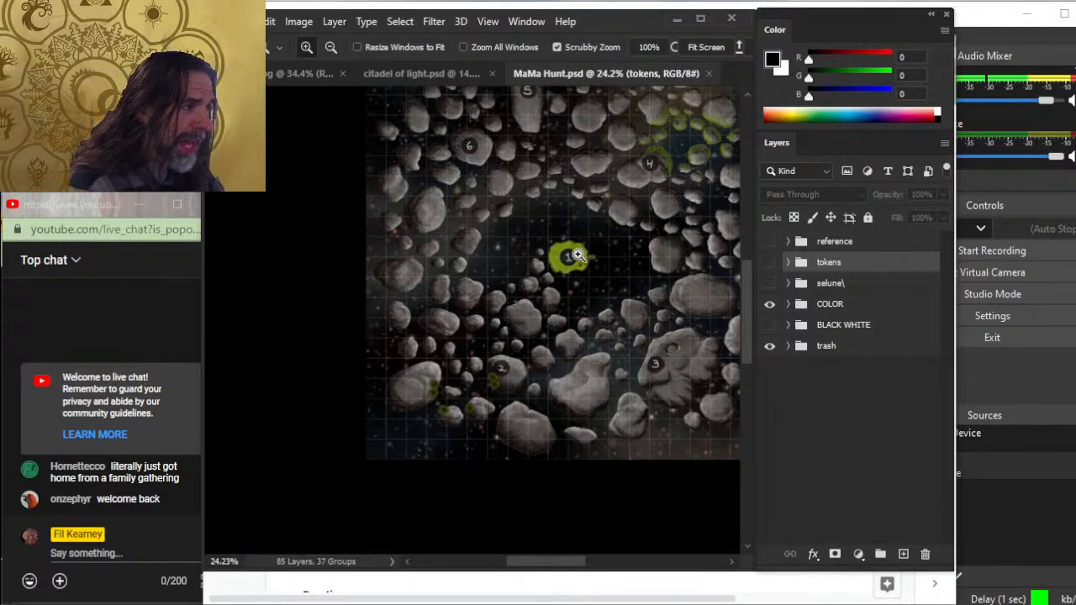
pyautogui.click(449, 72)
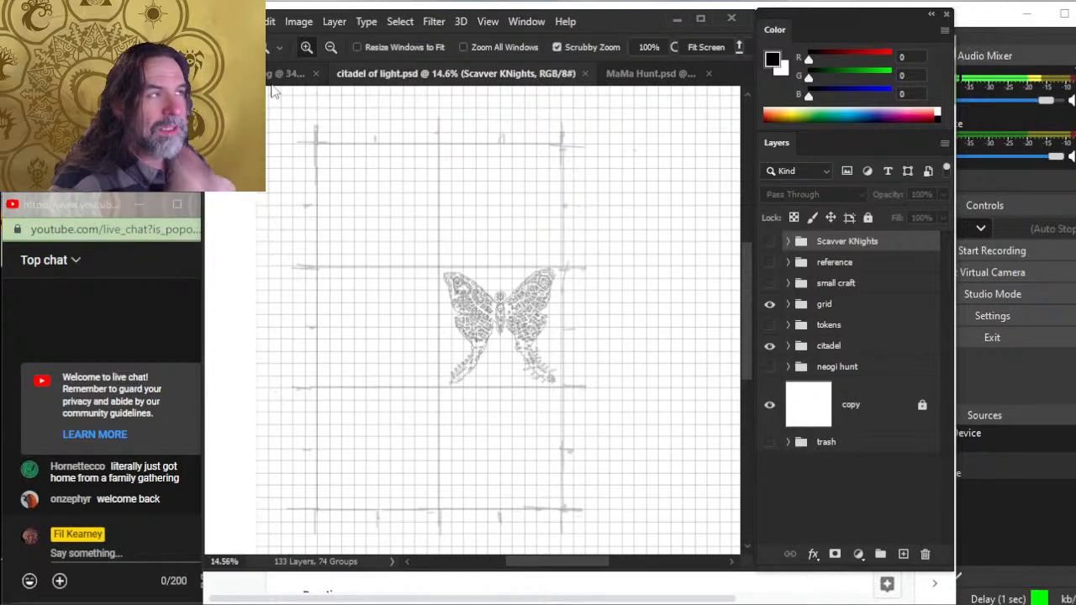
# - Switch to the Spelljammer document in Chrome and read Single Target effects, Duration and the Amplifying Damage rules
pyautogui.hotkey('alt', 'Tab')
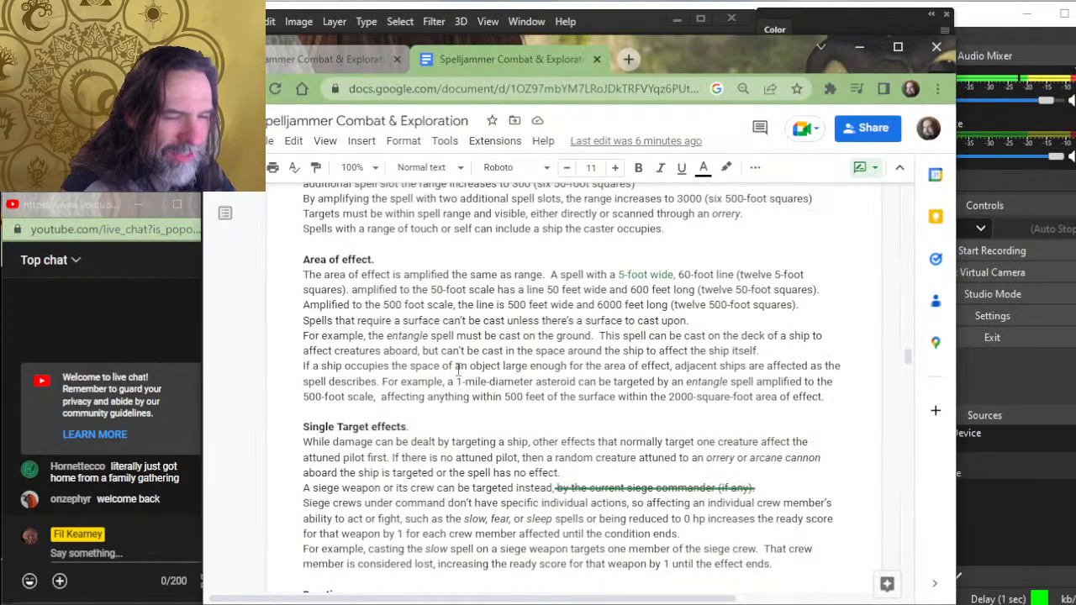
pyautogui.scroll(-3, 448, 381)
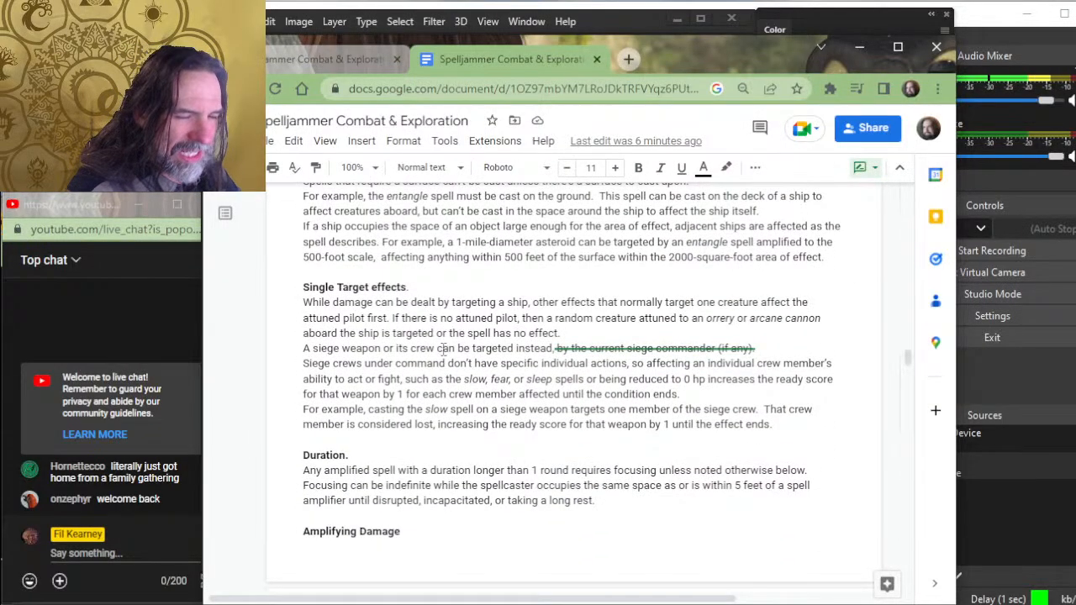
pyautogui.scroll(-3, 444, 348)
pyautogui.scroll(3, 428, 346)
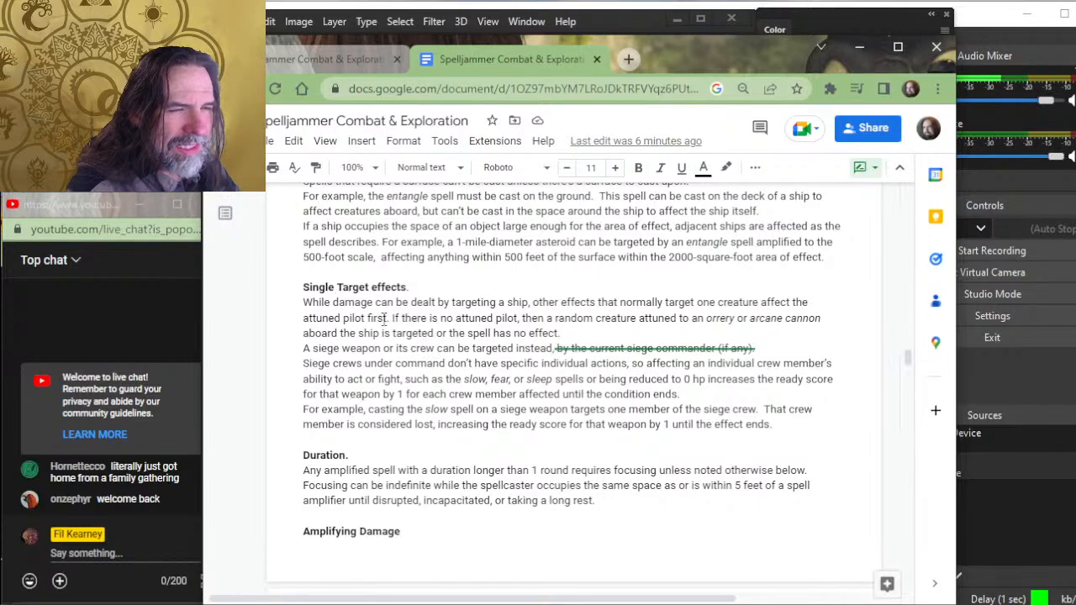
pyautogui.scroll(-3, 403, 313)
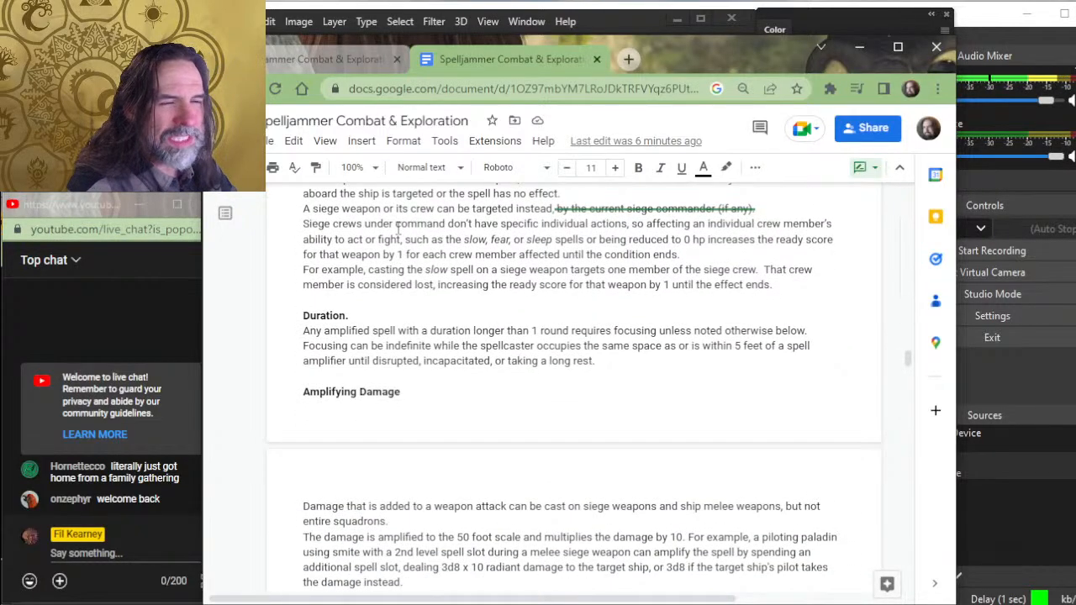
pyautogui.scroll(-3, 397, 227)
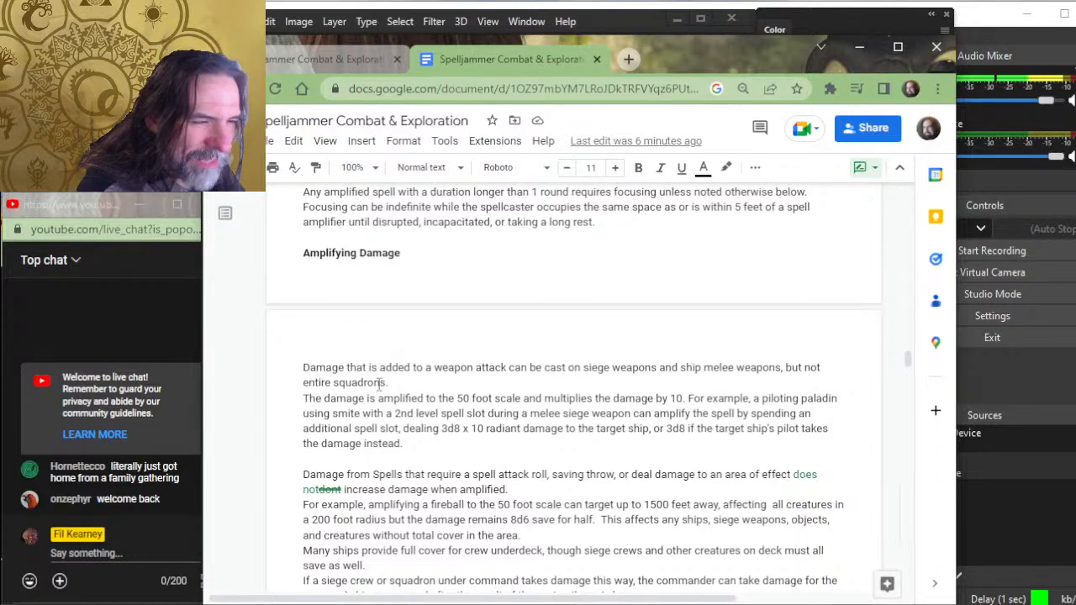
# - Insert the word "attack" after "melee siege weapon" in the paladin smite example under Amplifying Damage
pyautogui.click(484, 385)
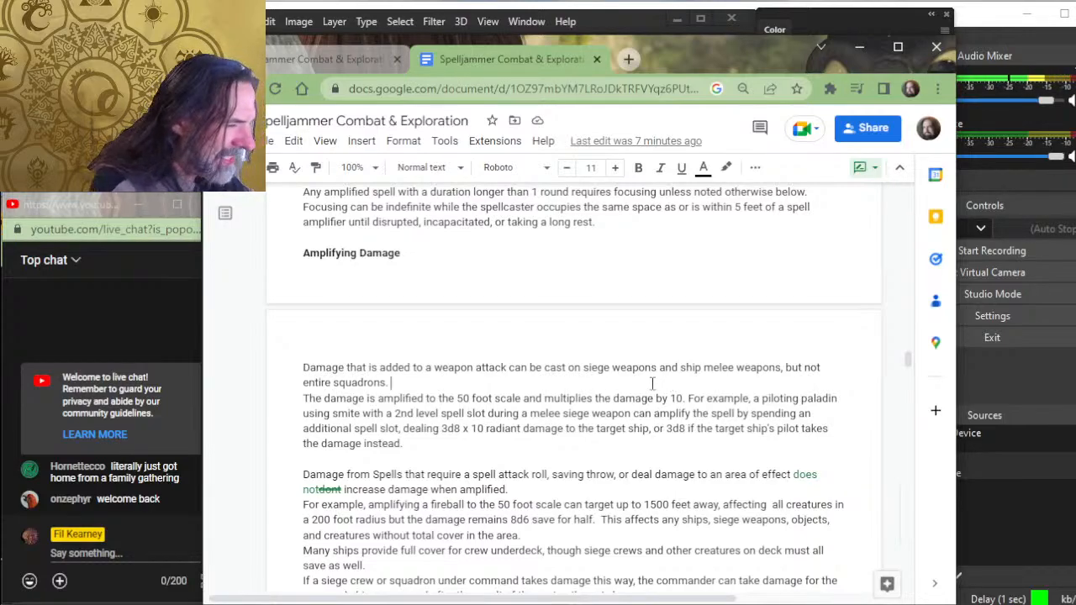
pyautogui.click(630, 413)
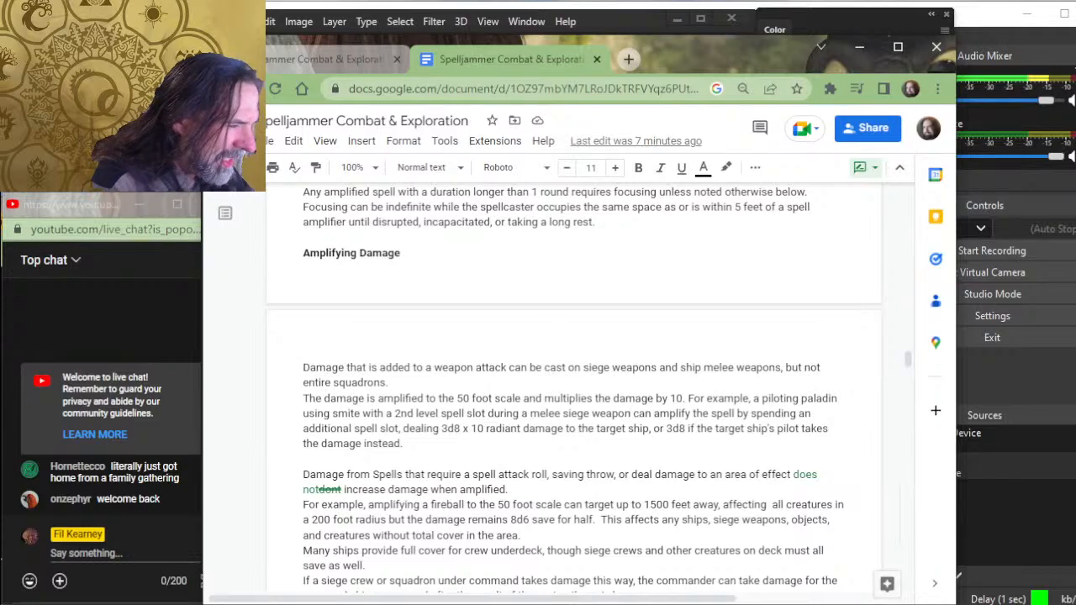
pyautogui.write('attack')
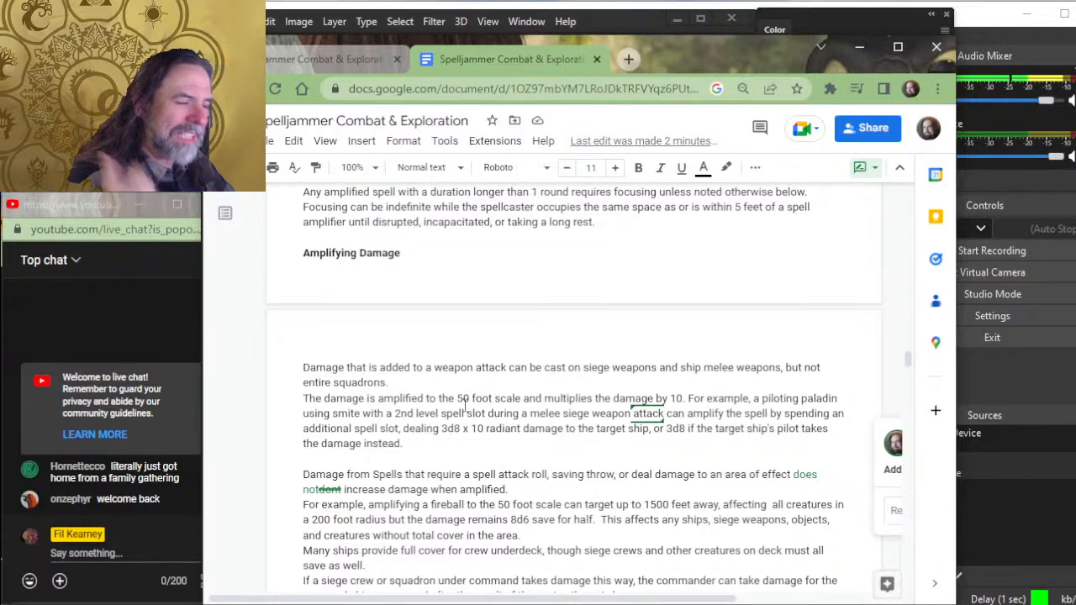
pyautogui.click(499, 413)
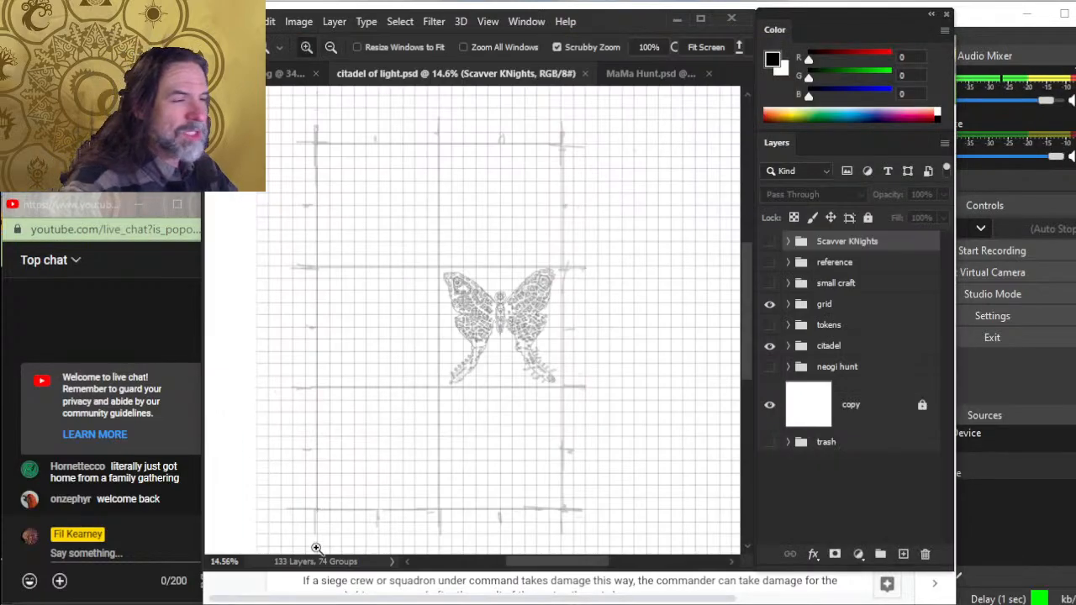
# - Examine the butterfly city on the citadel of light map in Photoshop, up close and against the surrounding grid
pyautogui.hotkey('alt', 'Tab')
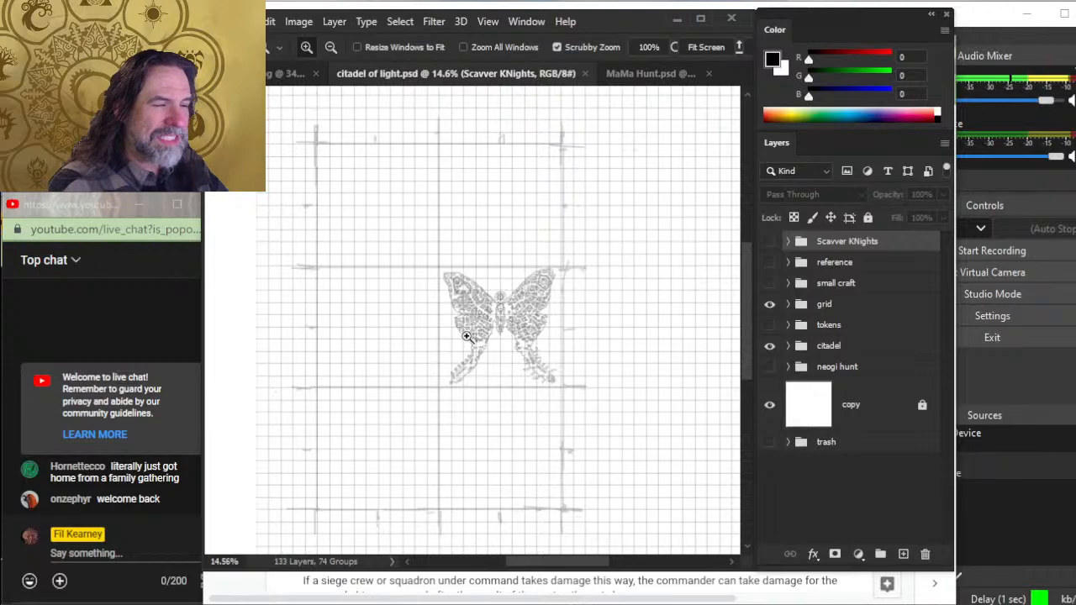
pyautogui.moveTo(492, 312); pyautogui.dragTo(534, 324)
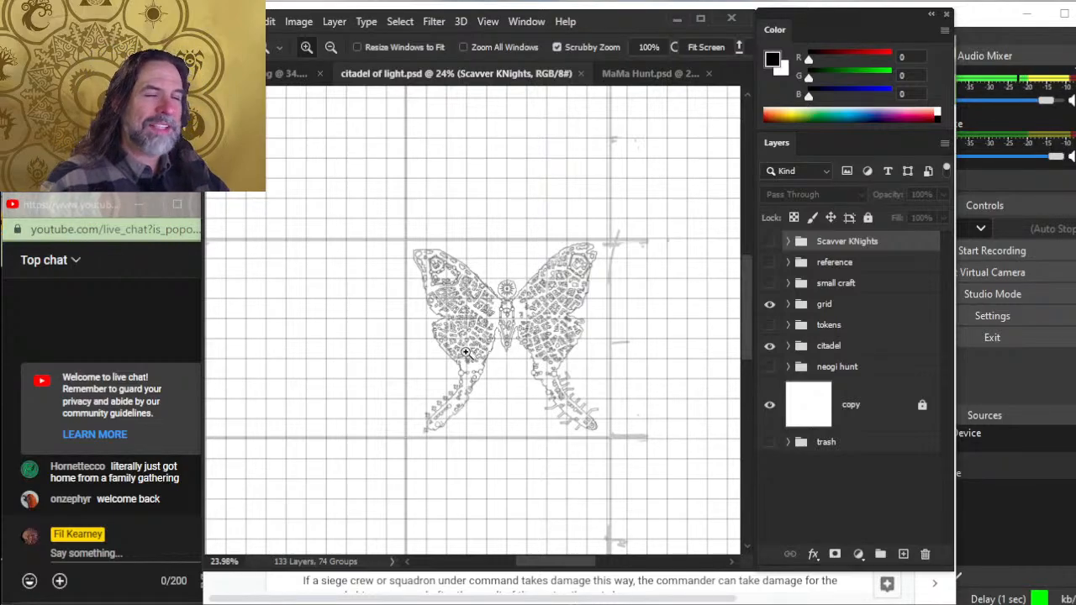
pyautogui.moveTo(536, 183); pyautogui.dragTo(483, 173)
pyautogui.moveTo(525, 201); pyautogui.dragTo(491, 282)
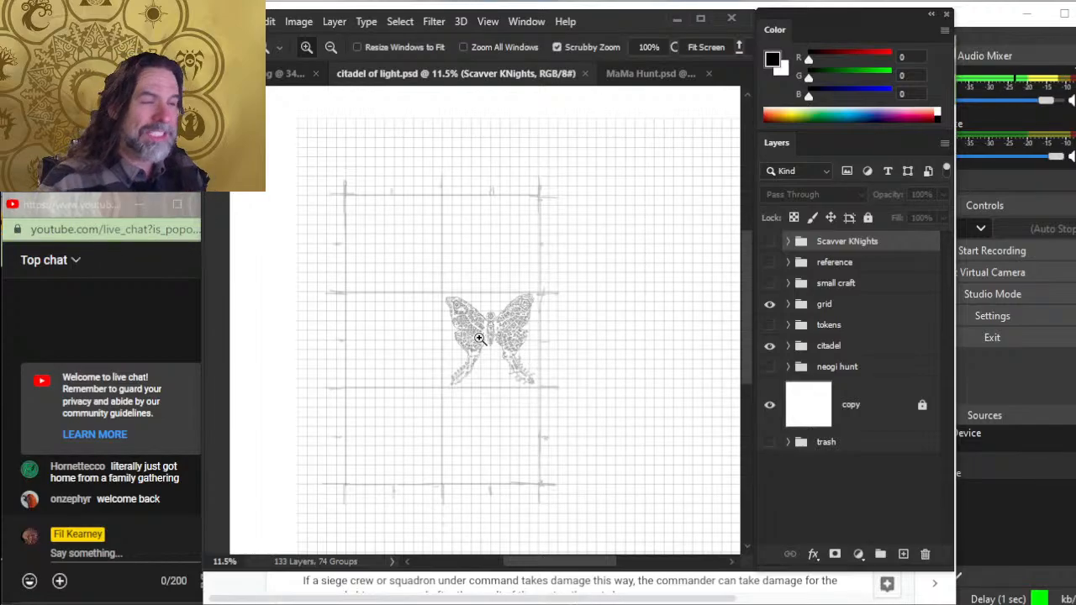
# - Inspect the buildings and walled keep in the butterfly city's left wing, and view the entire citadel map
pyautogui.doubleClick(490, 314)
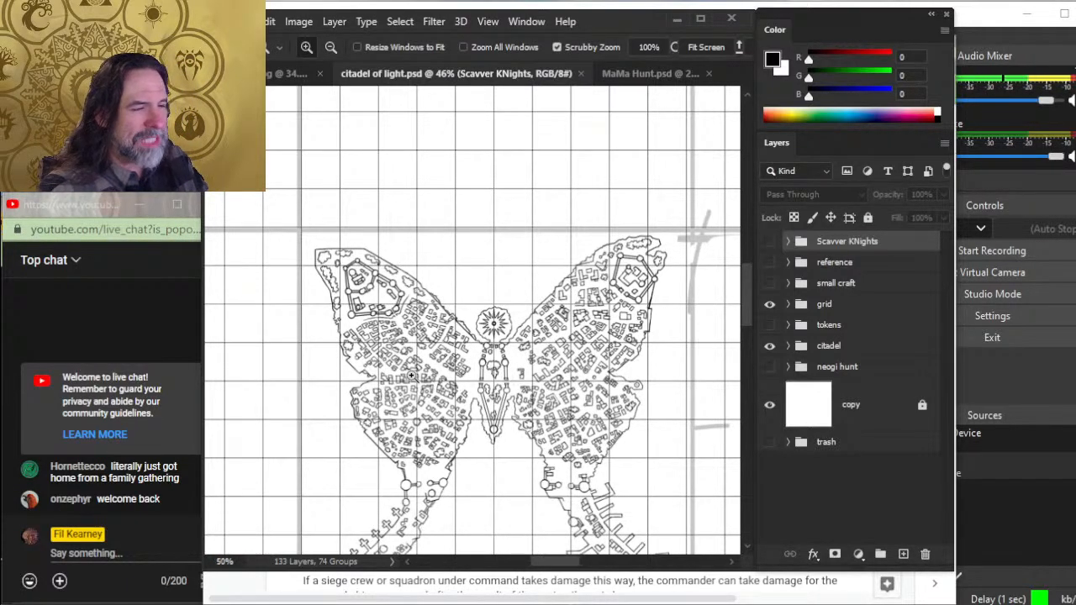
pyautogui.moveTo(391, 367); pyautogui.dragTo(412, 380)
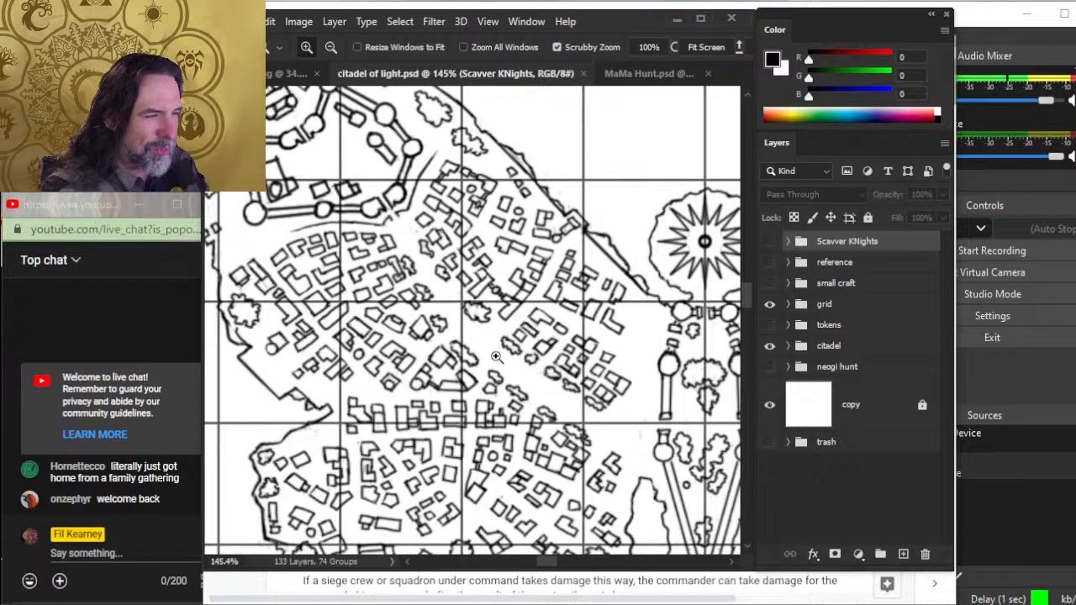
pyautogui.moveTo(671, 311); pyautogui.dragTo(640, 313)
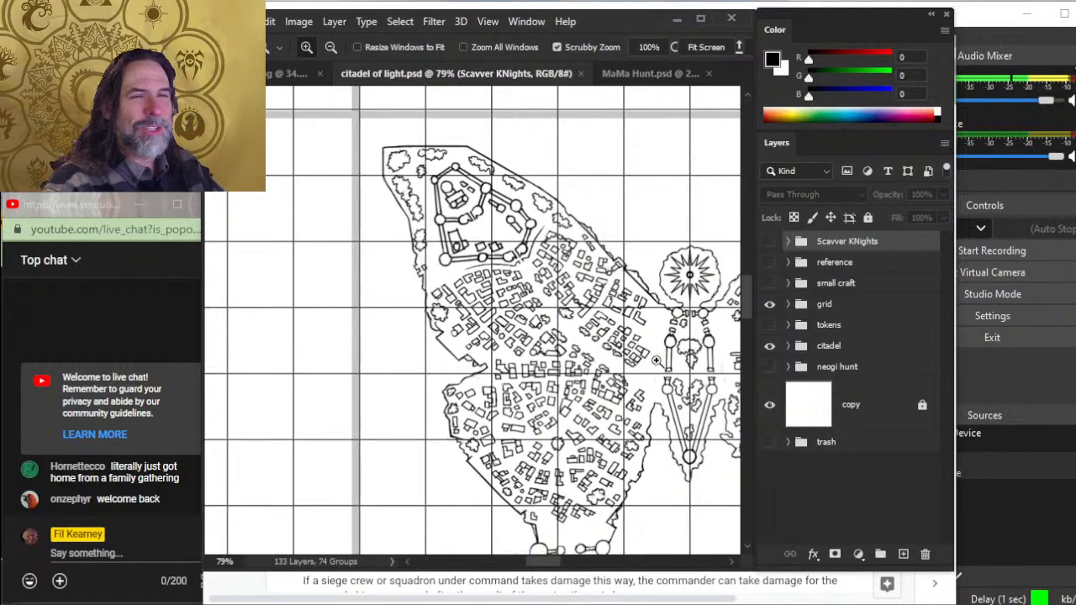
pyautogui.moveTo(656, 360); pyautogui.dragTo(604, 356)
pyautogui.moveTo(704, 380); pyautogui.dragTo(586, 371)
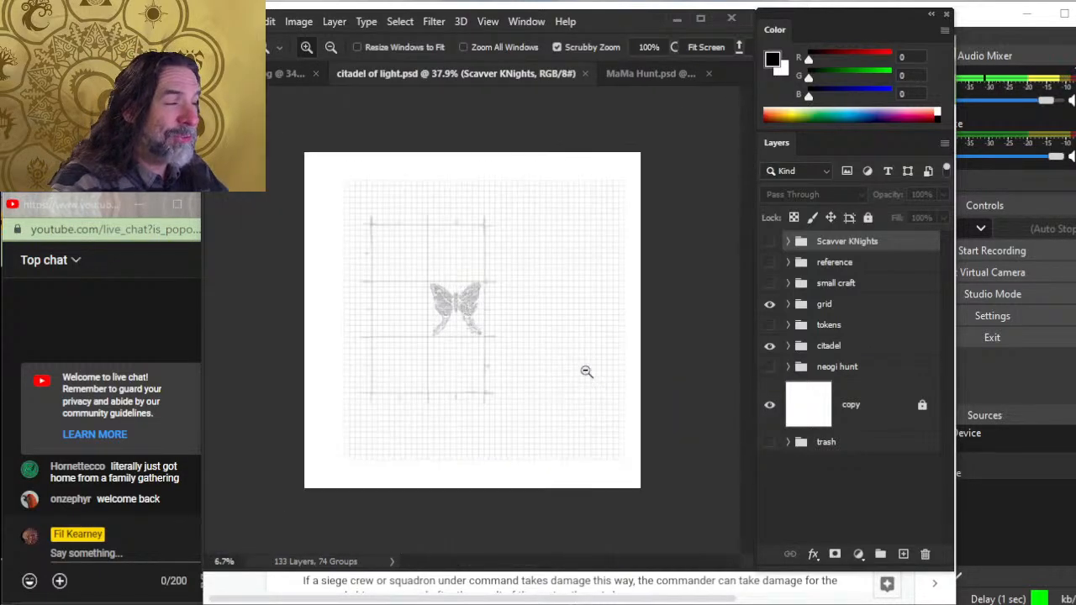
# - Inspect the starburst at the butterfly city's head up close, together with the towers and buildings around it
pyautogui.moveTo(433, 310); pyautogui.dragTo(479, 308)
pyautogui.moveTo(531, 289); pyautogui.dragTo(588, 299)
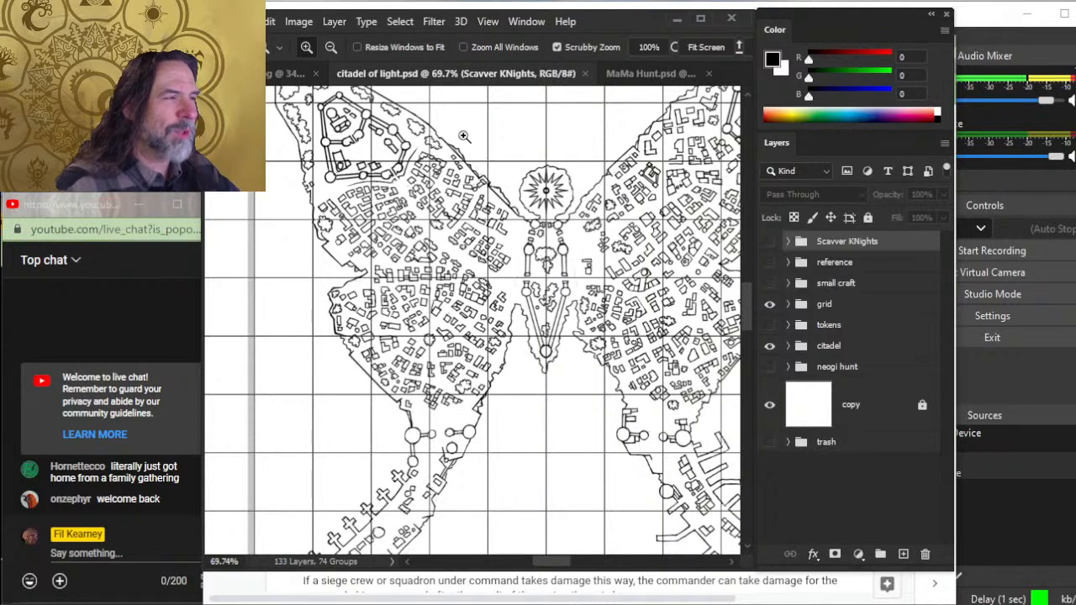
pyautogui.moveTo(550, 184); pyautogui.dragTo(618, 180)
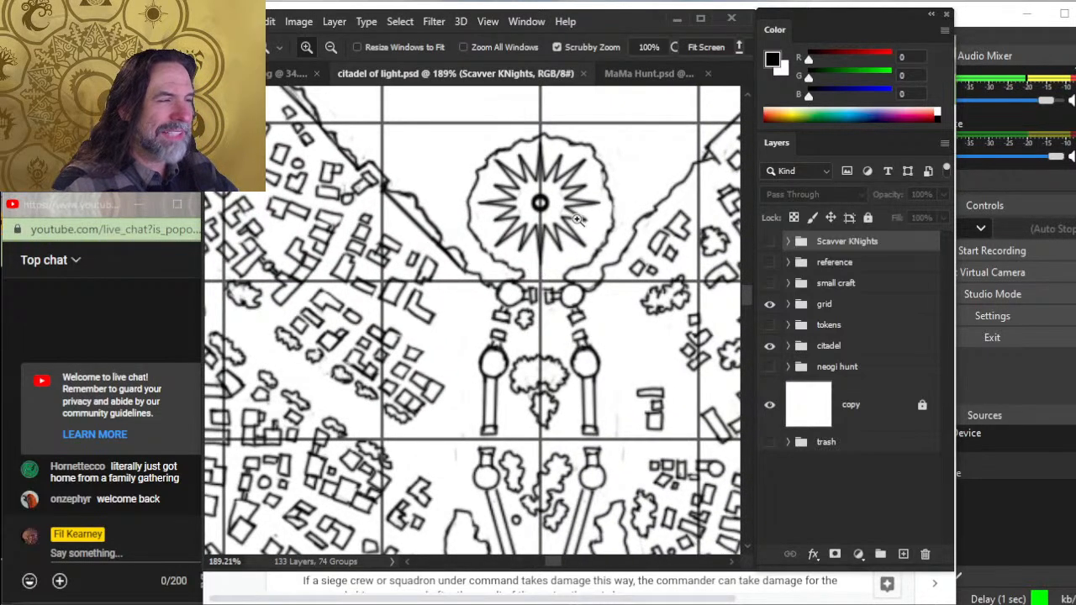
pyautogui.moveTo(533, 200); pyautogui.dragTo(614, 211)
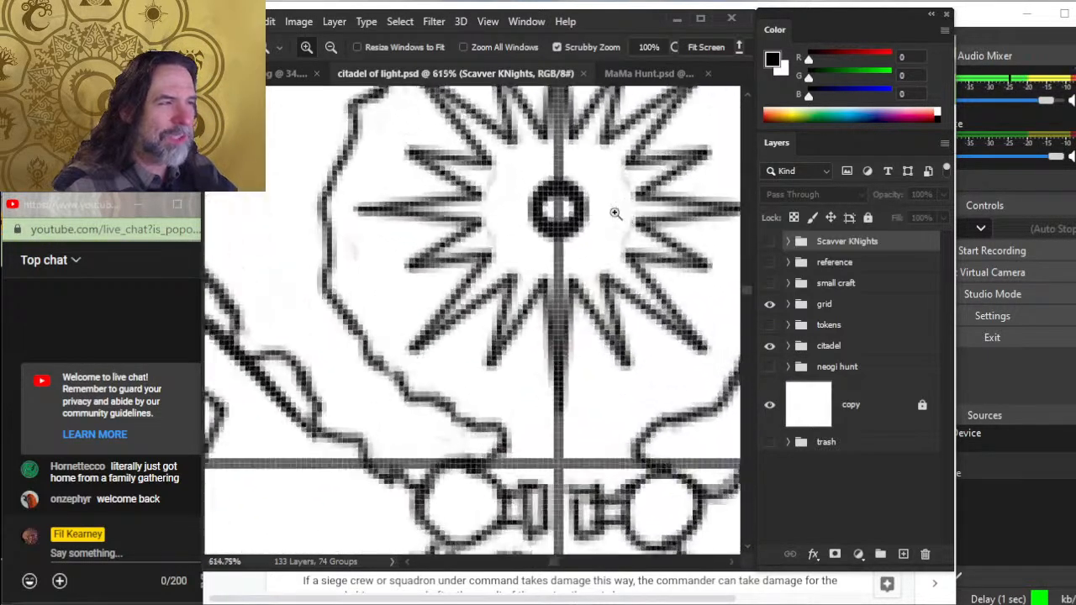
pyautogui.moveTo(623, 250); pyautogui.dragTo(583, 241)
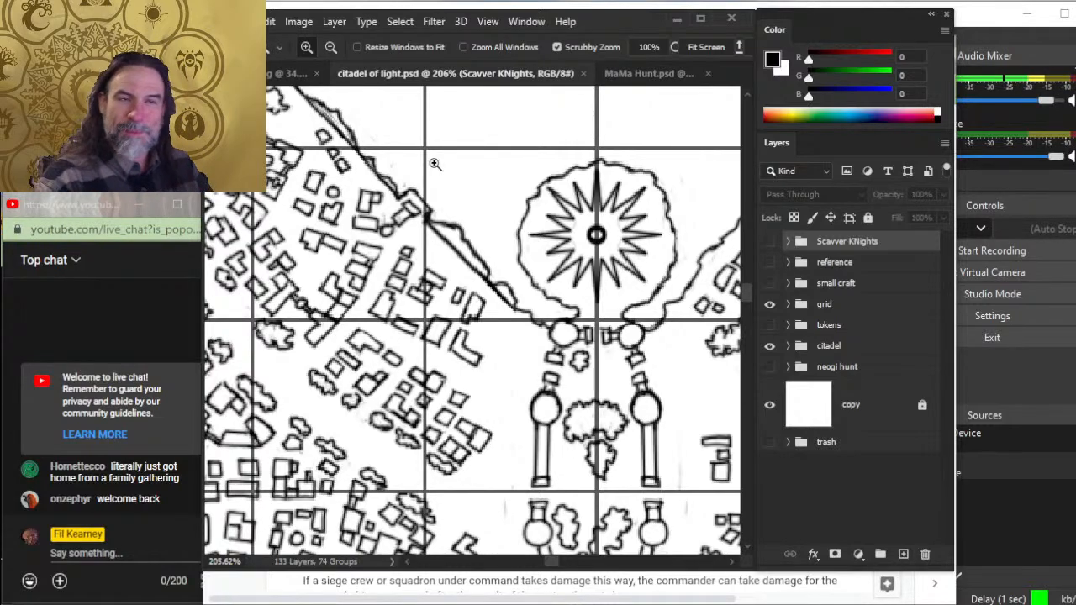
pyautogui.press('Tab')
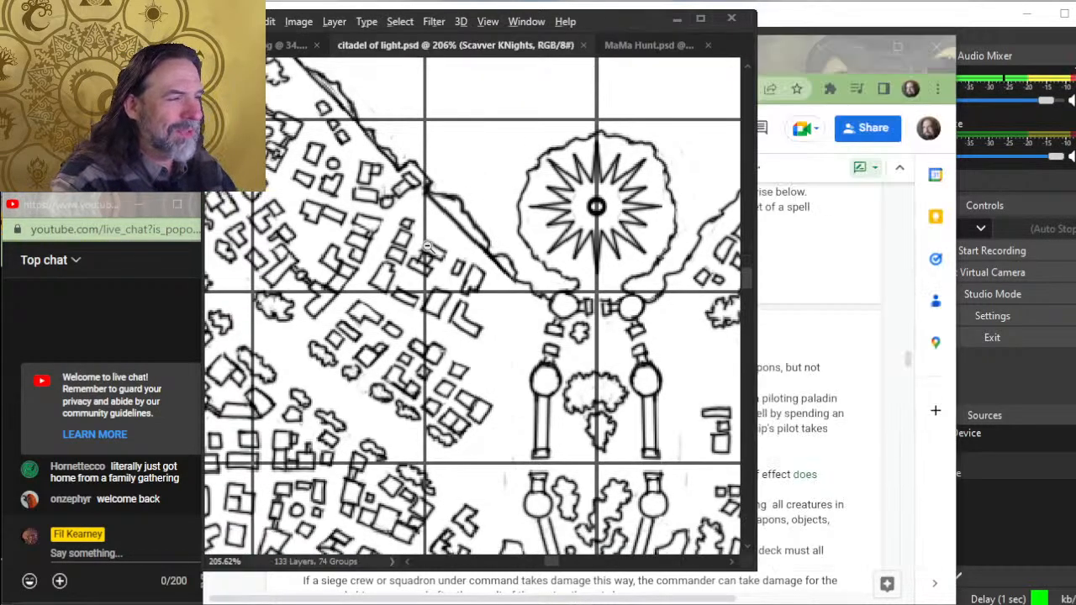
pyautogui.press('Tab')
# - Switch to the Spelljammer document in Chrome and review the Amplifying Damage, Ritual and Duration rules
pyautogui.hotkey('alt', 'Tab')
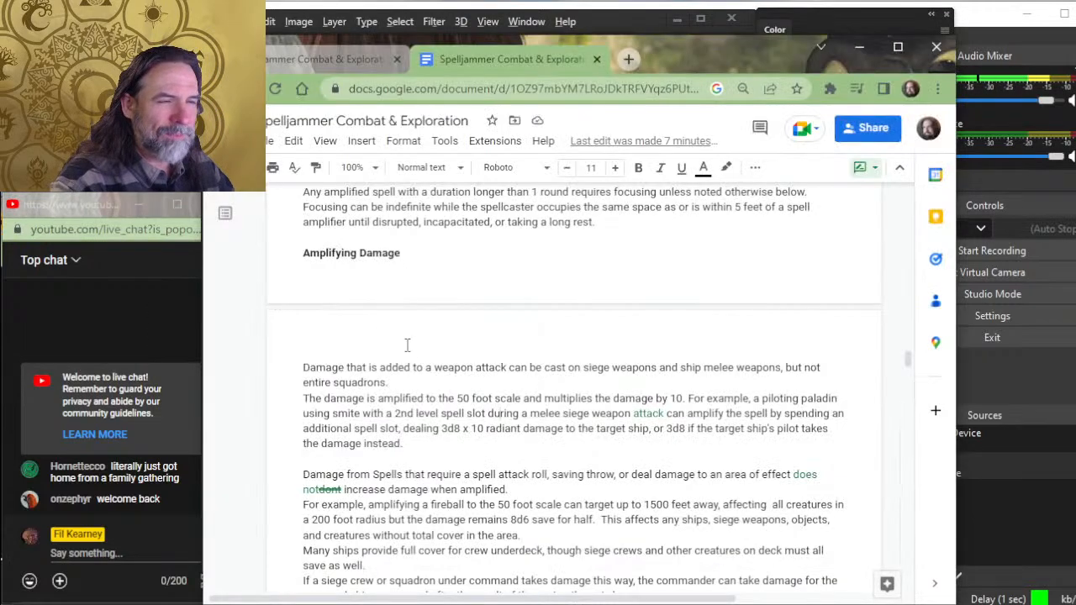
pyautogui.scroll(-2, 418, 380)
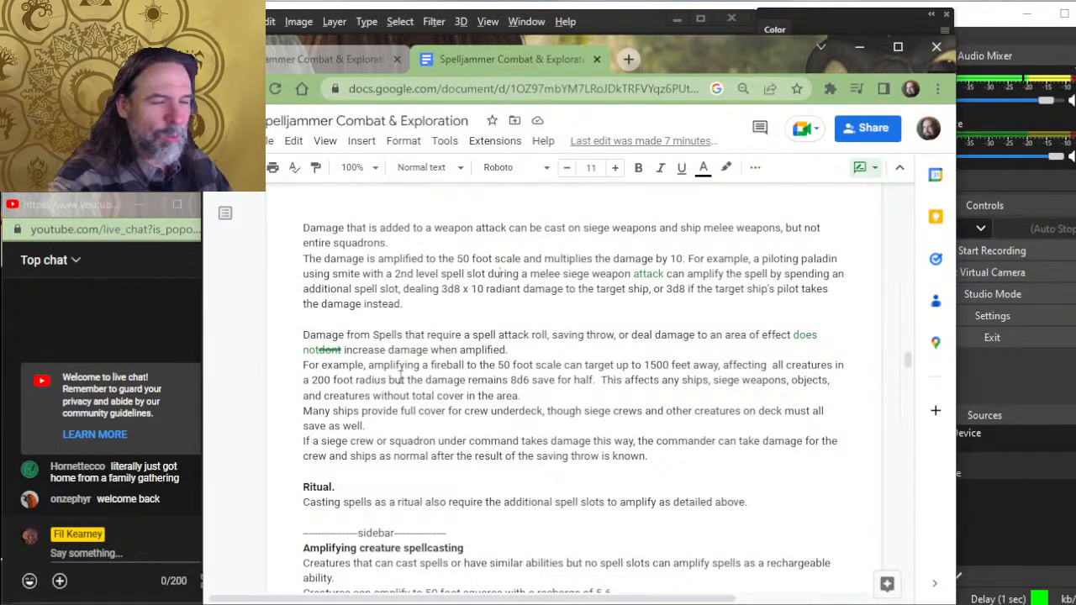
pyautogui.scroll(4, 400, 402)
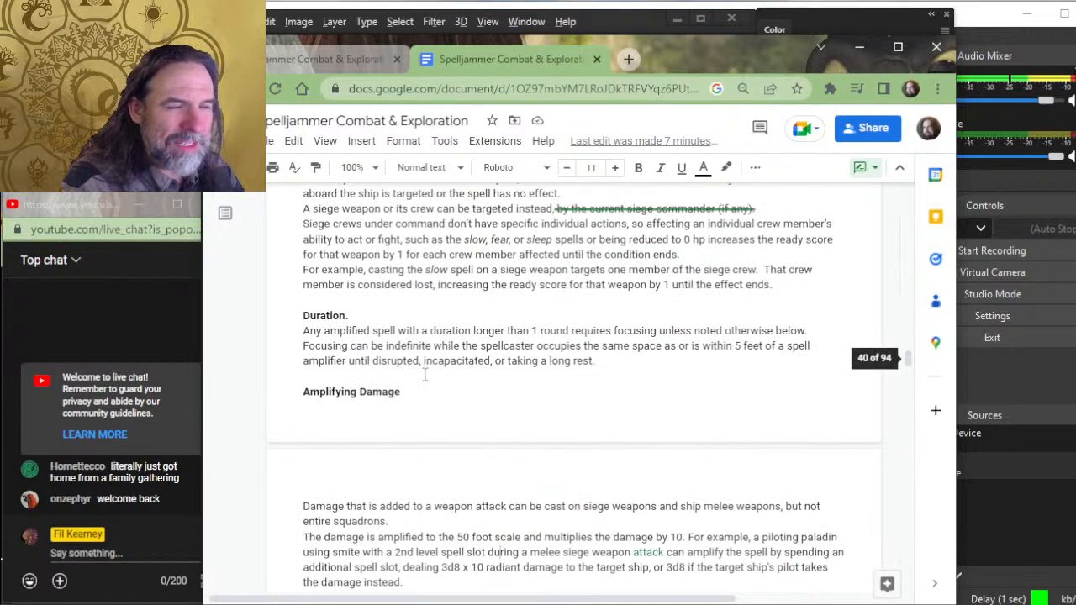
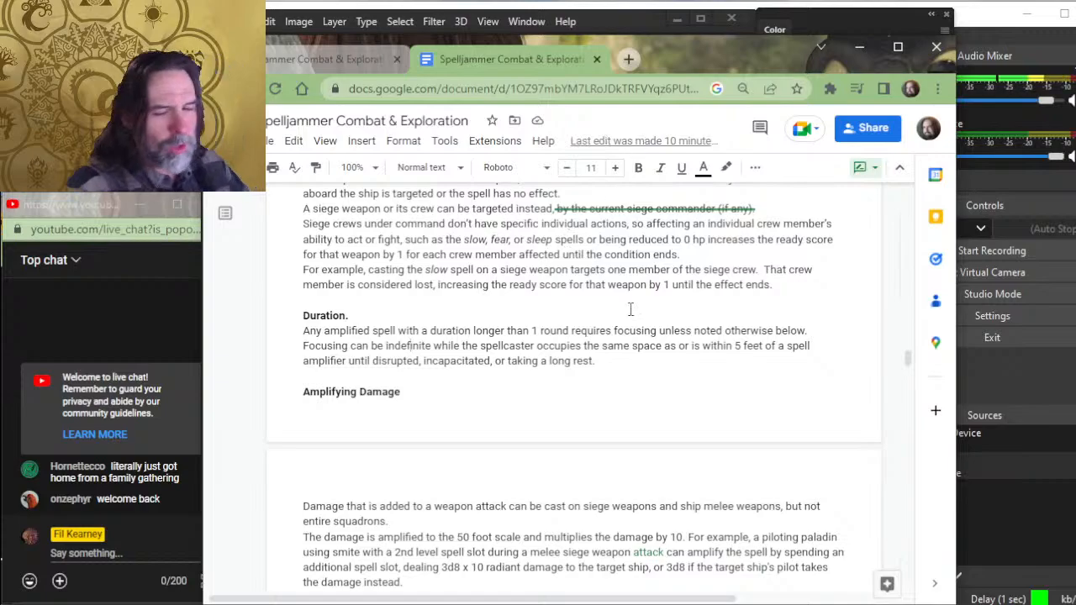
# - Review the amplified damage and ritual rules down to the Amplifying creature spellcasting sidebar
pyautogui.scroll(-4, 872, 244)
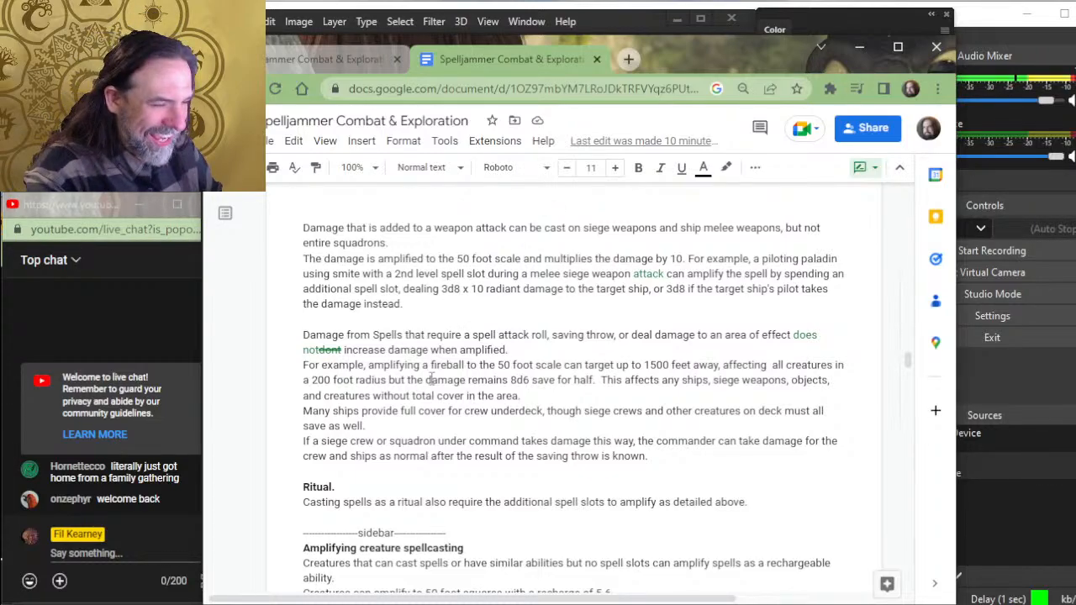
pyautogui.scroll(-3, 387, 455)
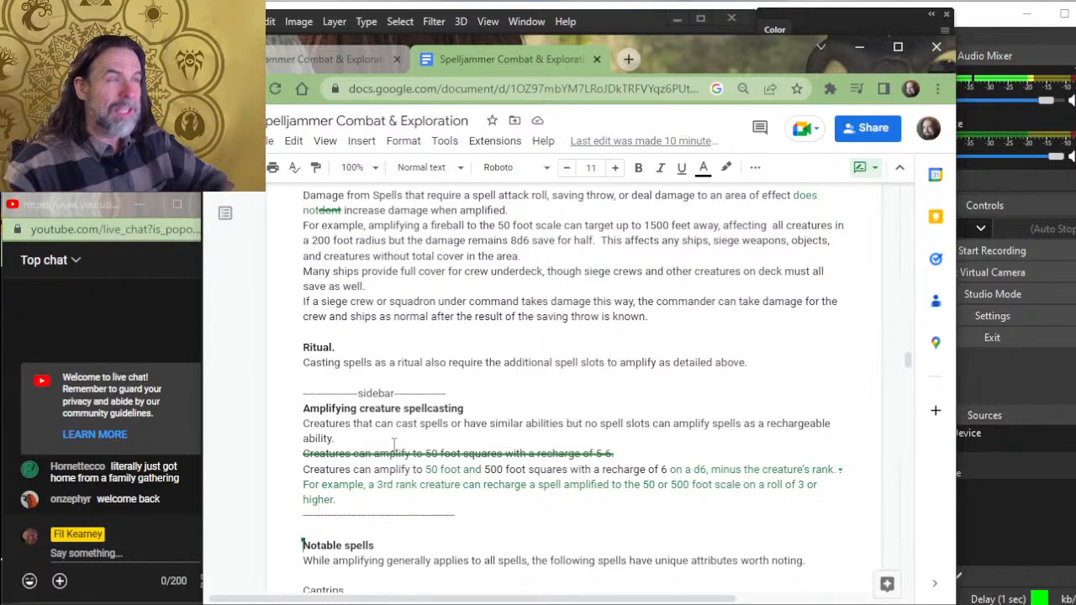
# - Switch to Photoshop and view the entire butterfly city on the citadel of light map
pyautogui.hotkey('alt', 'Tab')
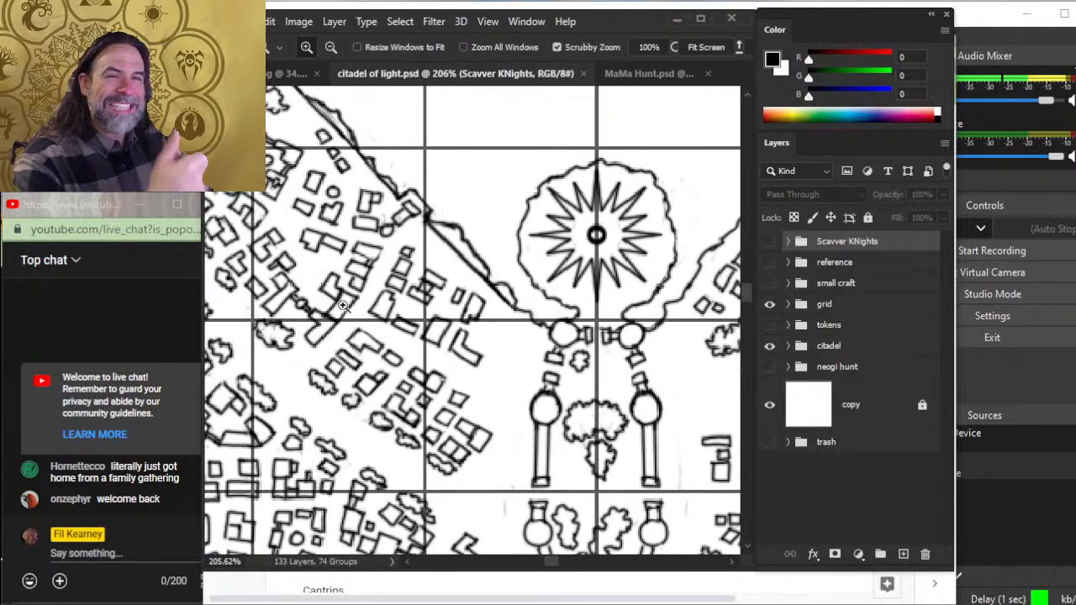
pyautogui.scroll(-3, 524, 337)
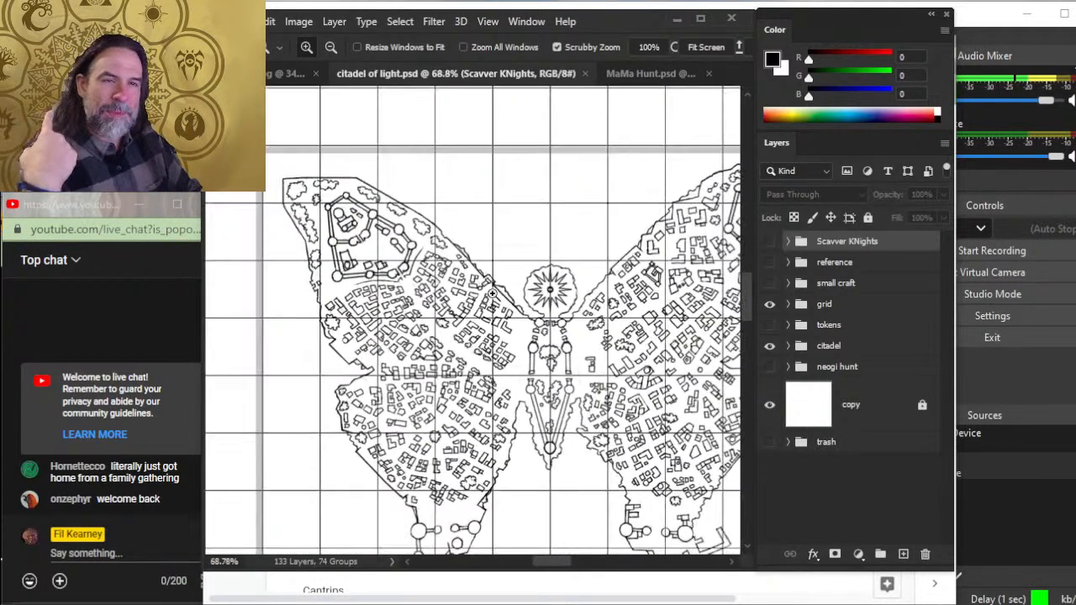
pyautogui.scroll(-1, 541, 303)
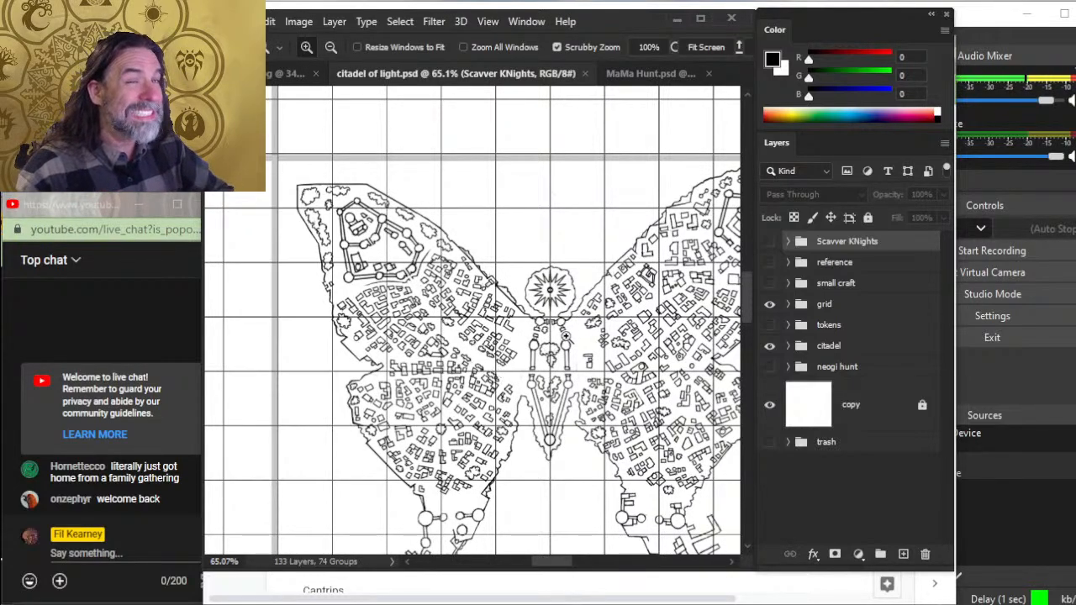
pyautogui.moveTo(573, 363); pyautogui.dragTo(534, 346)
pyautogui.moveTo(609, 406); pyautogui.dragTo(569, 353)
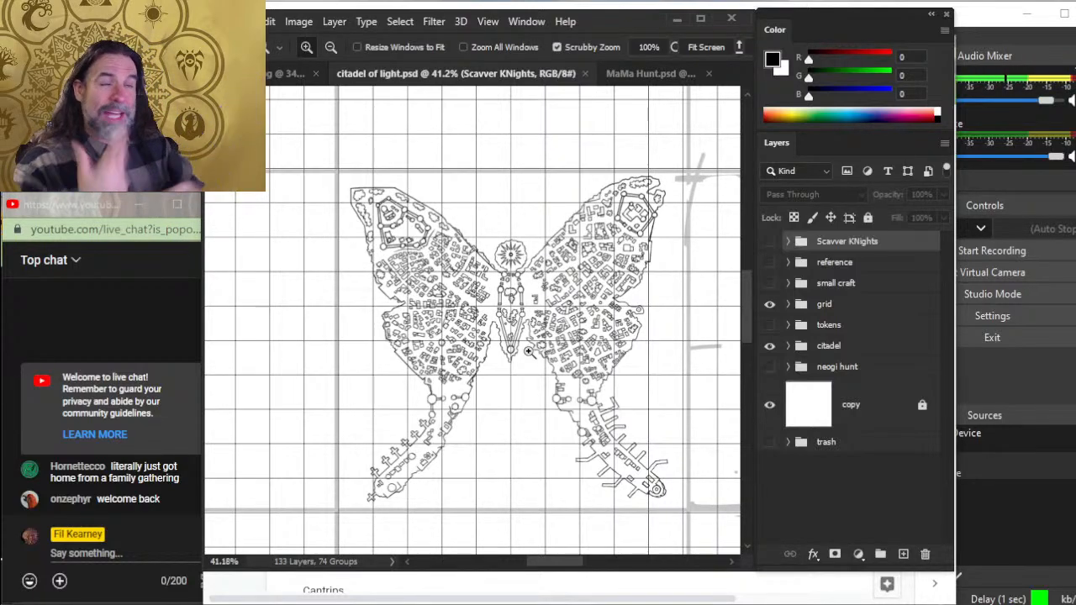
# - Switch back to the Spelljammer document in Chrome and review the Amplifying creature spellcasting sidebar and the start of Notable spells
pyautogui.click(232, 586)
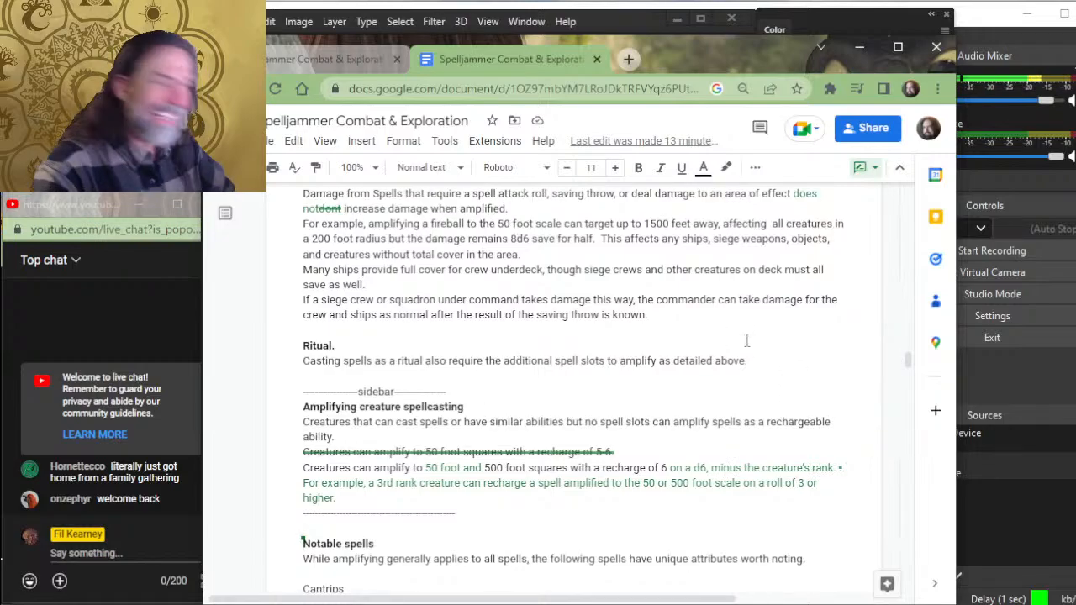
pyautogui.scroll(-3, 746, 332)
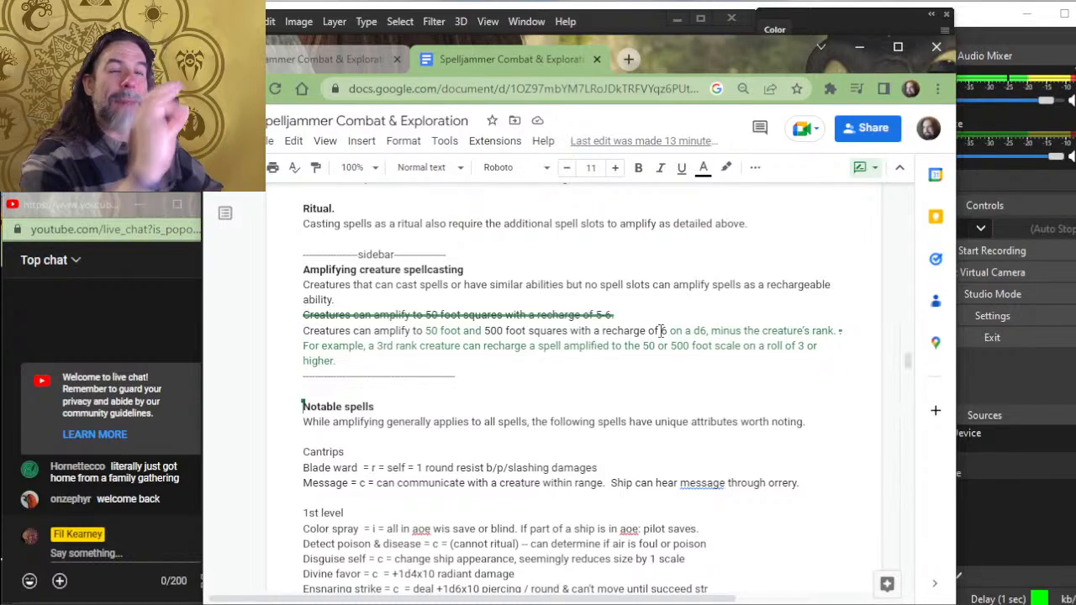
pyautogui.scroll(10, 661, 331)
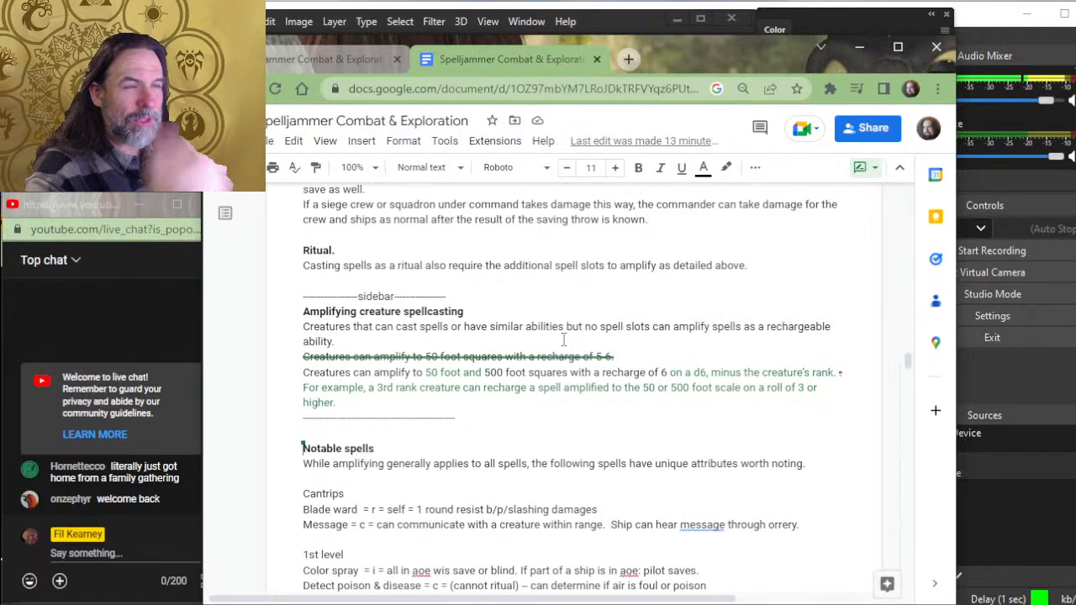
pyautogui.scroll(4, 614, 371)
pyautogui.scroll(-12, 614, 371)
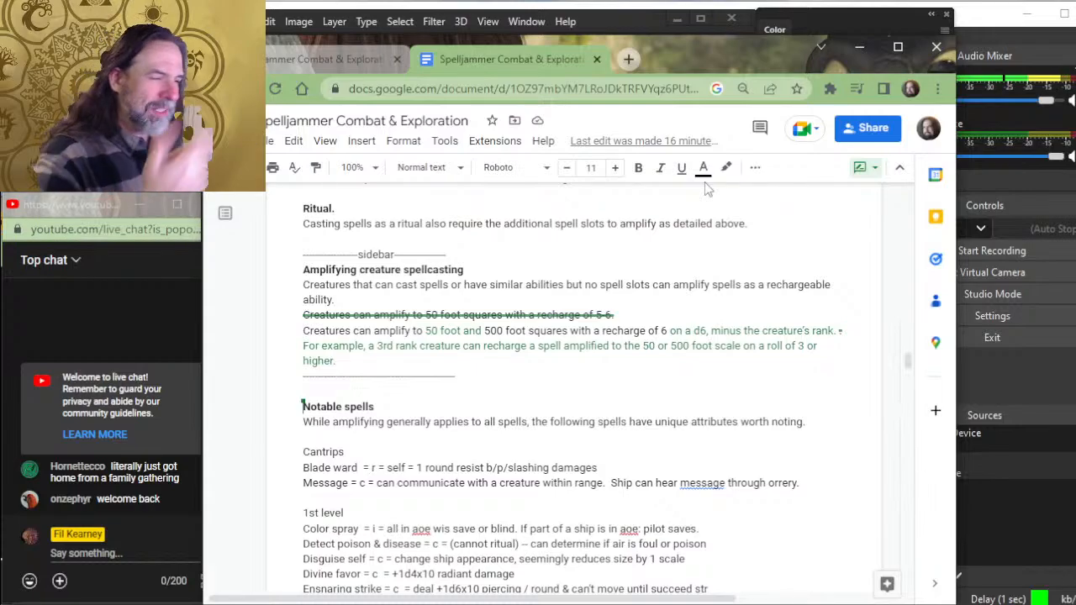
pyautogui.scroll(-3, 627, 448)
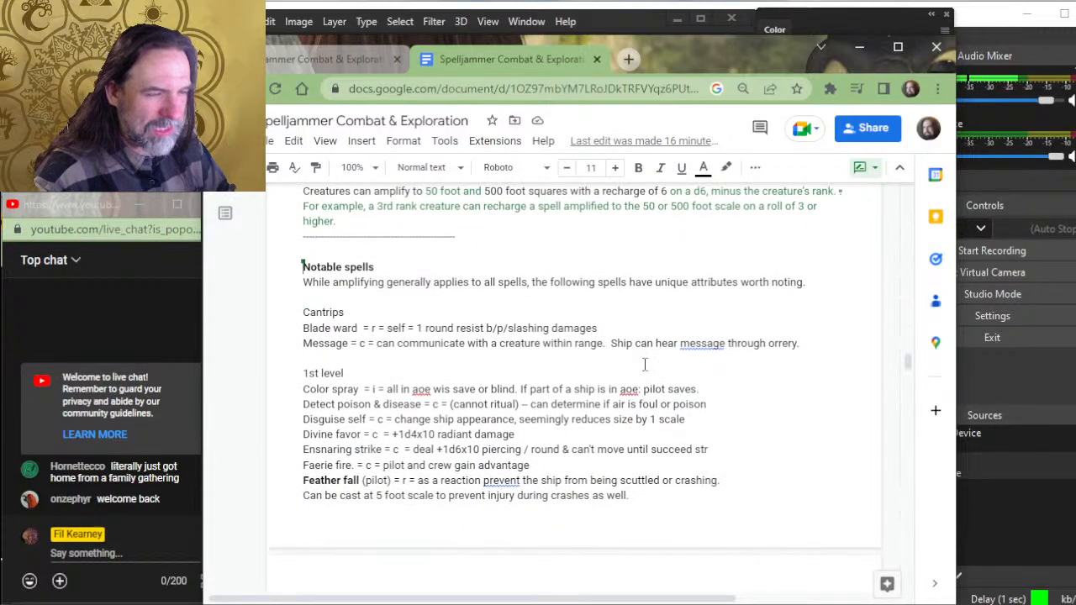
# - Place the cursor below the Notable spells introduction, widen the browser window slightly and enlarge the page to 110% with the full text width showing
pyautogui.click(429, 295)
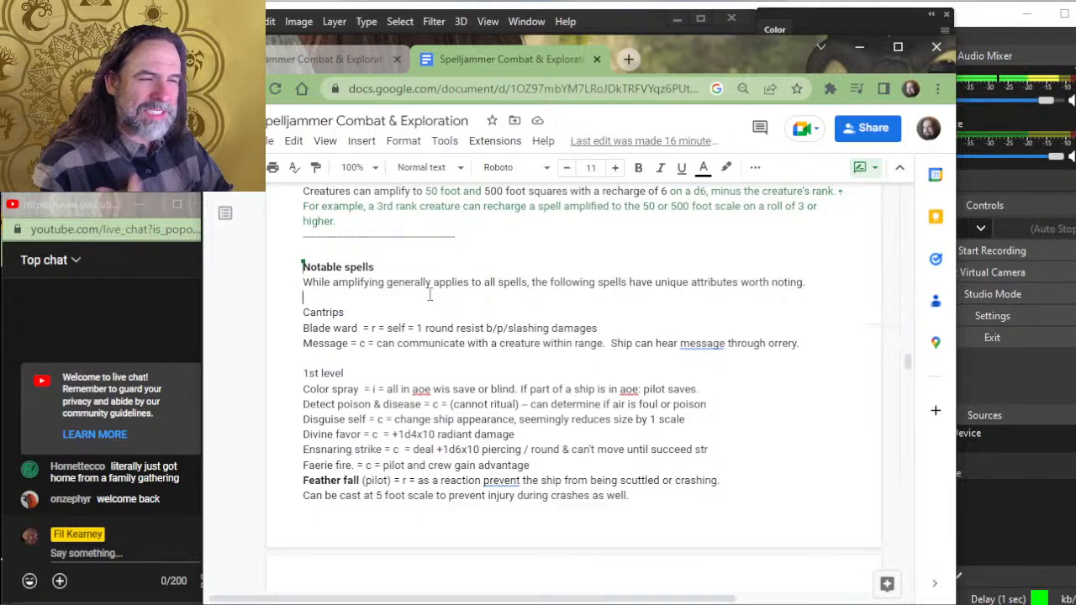
pyautogui.doubleClick(430, 295)
pyautogui.click(432, 301)
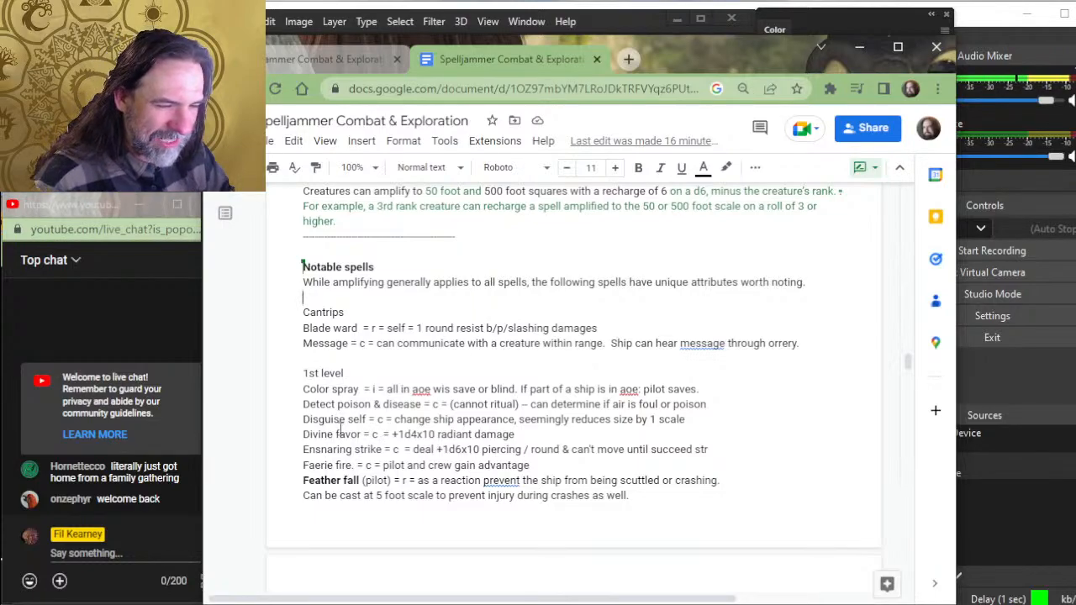
pyautogui.scroll(3, 402, 433)
pyautogui.keyDown('ctrl'); pyautogui.scroll(1, 410, 430); pyautogui.keyUp('ctrl')
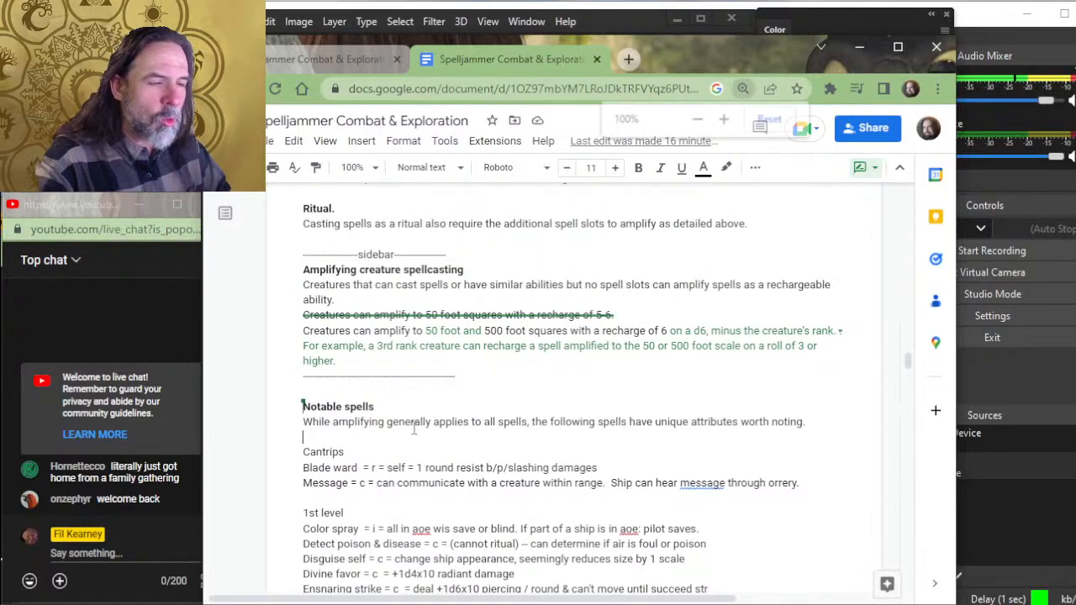
pyautogui.scroll(-2, 484, 434)
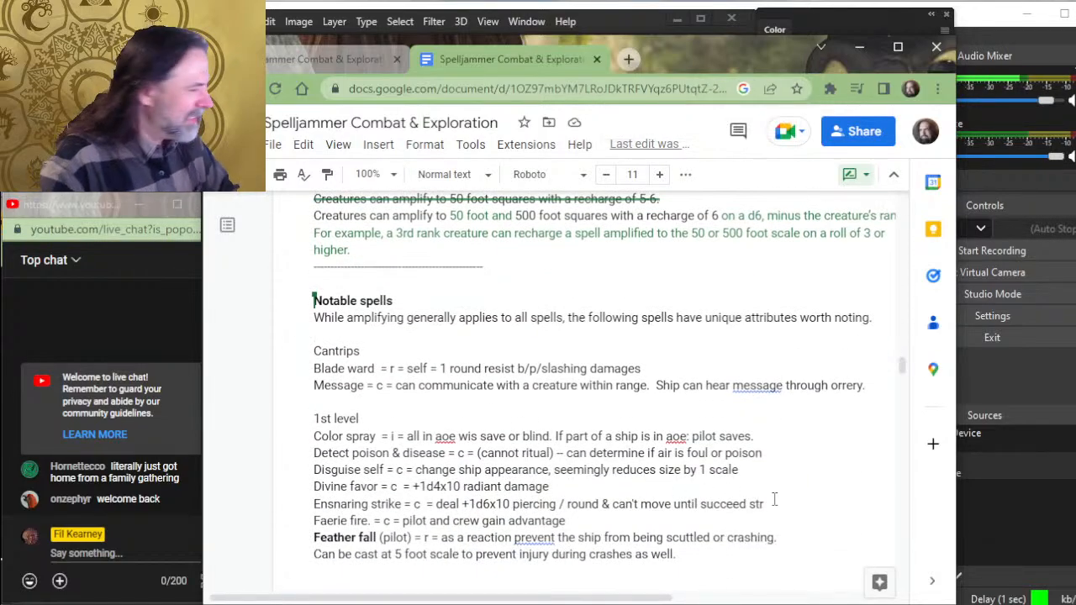
pyautogui.moveTo(956, 440); pyautogui.dragTo(973, 441)
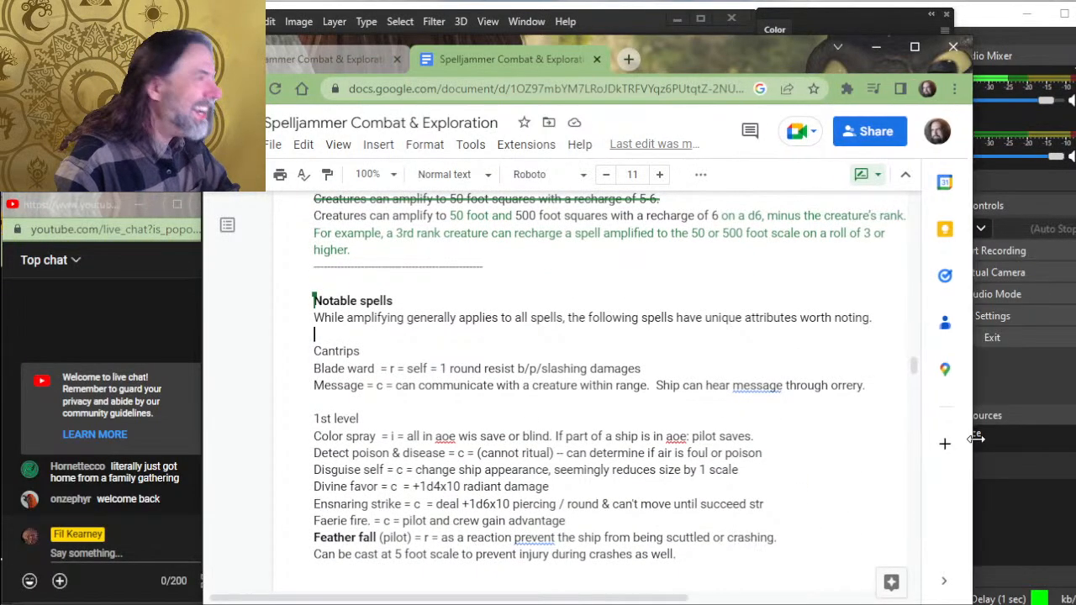
pyautogui.keyDown('ctrl'); pyautogui.scroll(1, 715, 448); pyautogui.keyUp('ctrl')
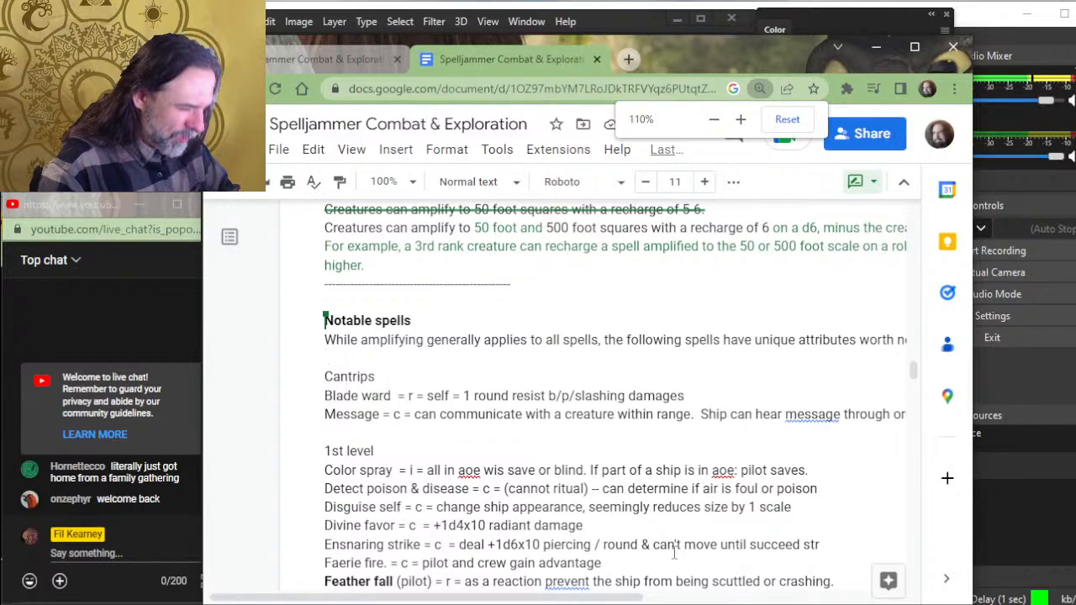
pyautogui.moveTo(572, 600); pyautogui.dragTo(624, 601)
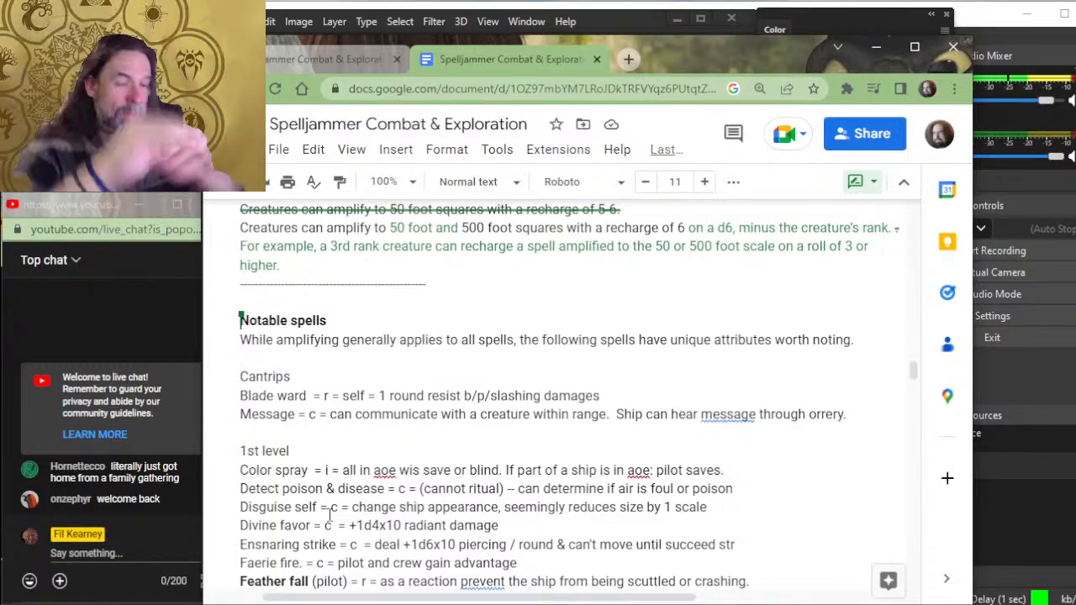
# - Look through the notable spells from cantrips to 3rd level, ending back at the cantrips and 1st level entries
pyautogui.scroll(-10, 330, 514)
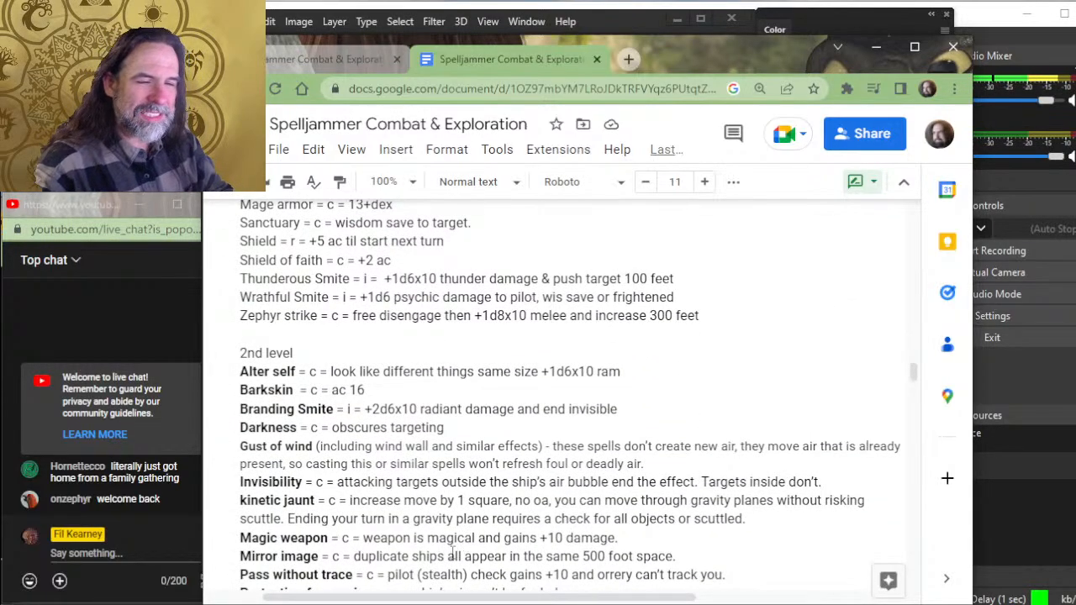
pyautogui.scroll(-4, 452, 551)
pyautogui.scroll(-5, 457, 510)
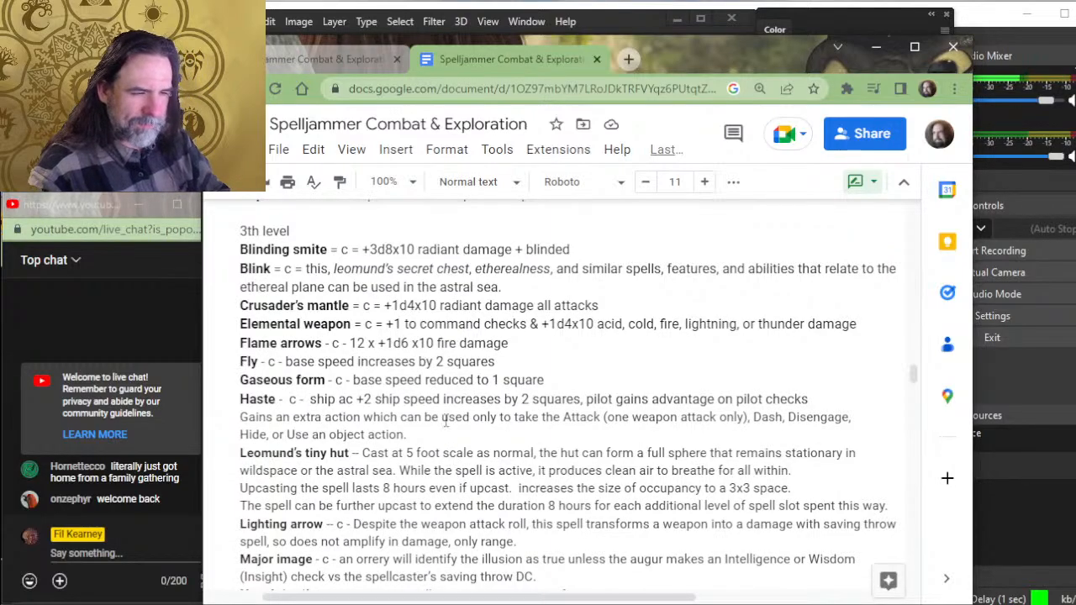
pyautogui.scroll(8, 408, 381)
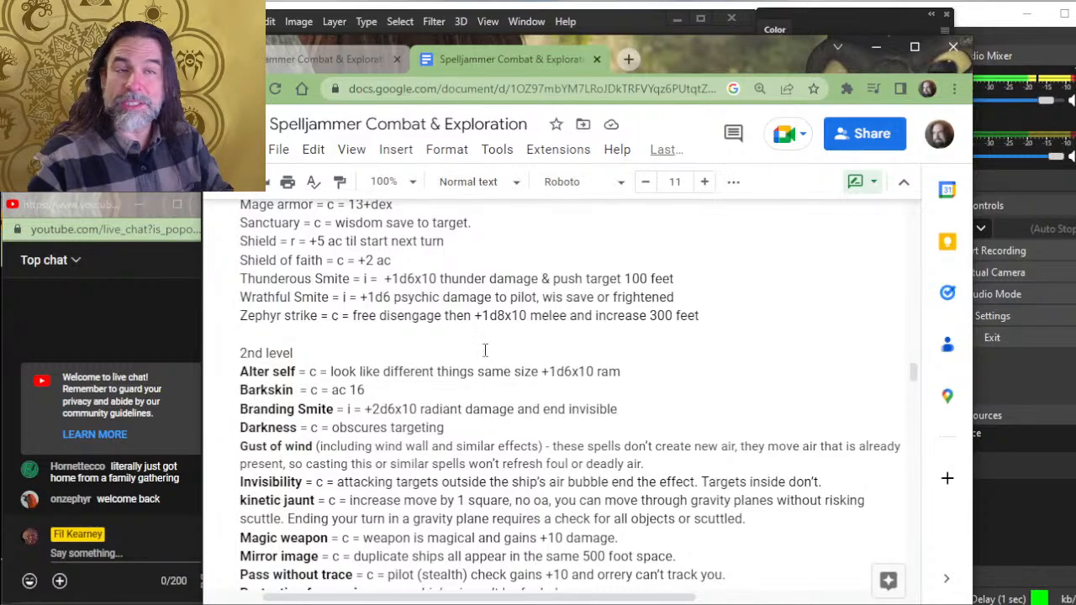
pyautogui.scroll(5, 504, 324)
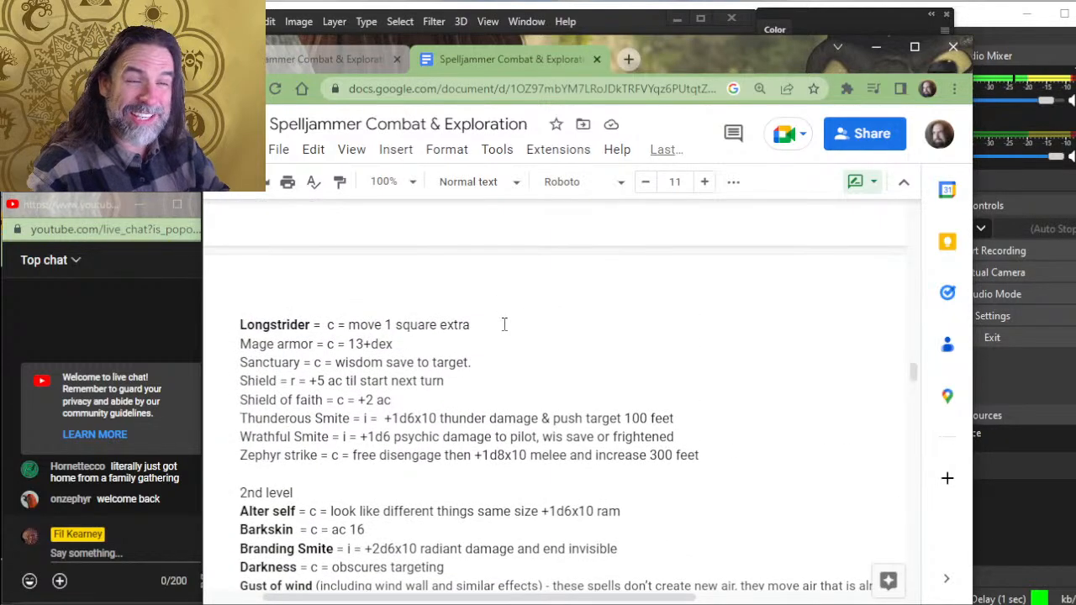
pyautogui.scroll(2, 504, 325)
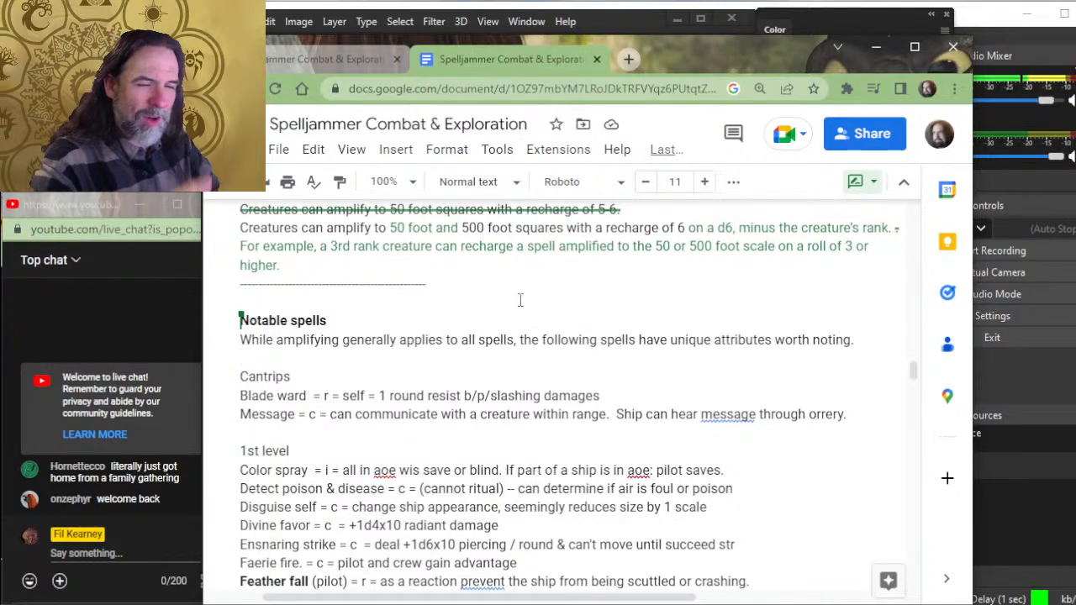
pyautogui.scroll(-2, 471, 279)
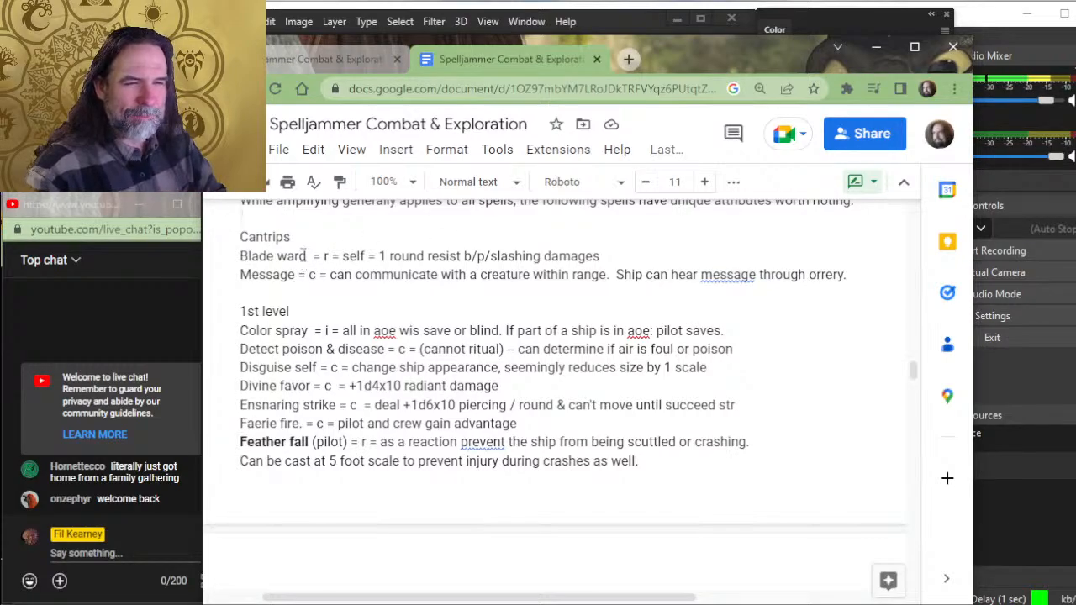
# - Open D&D Beyond in a new browser tab and search the site for "blade ward"
pyautogui.moveTo(432, 604)
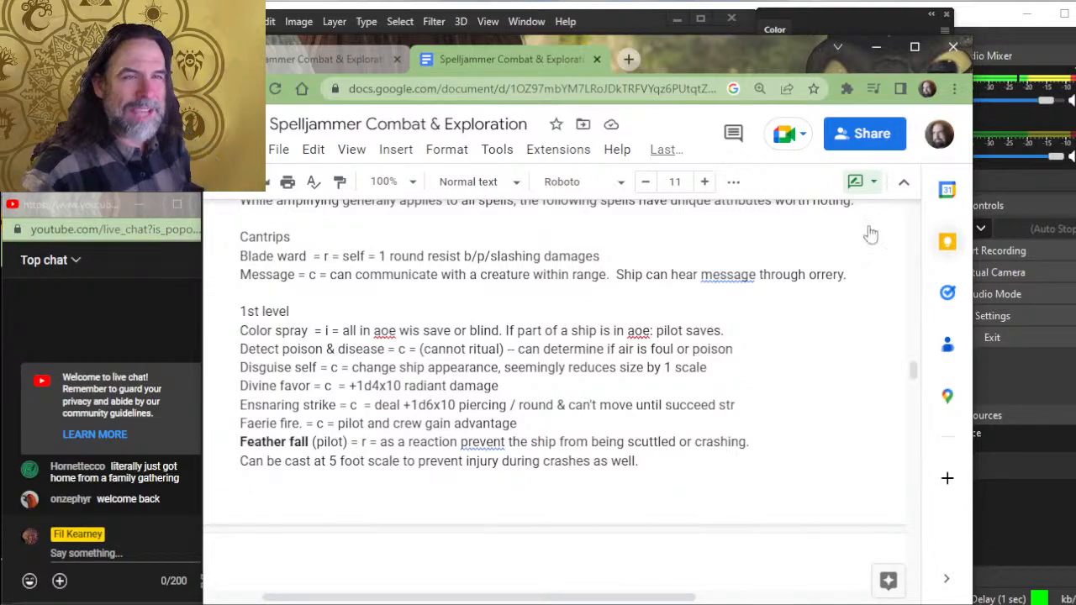
pyautogui.click(633, 55)
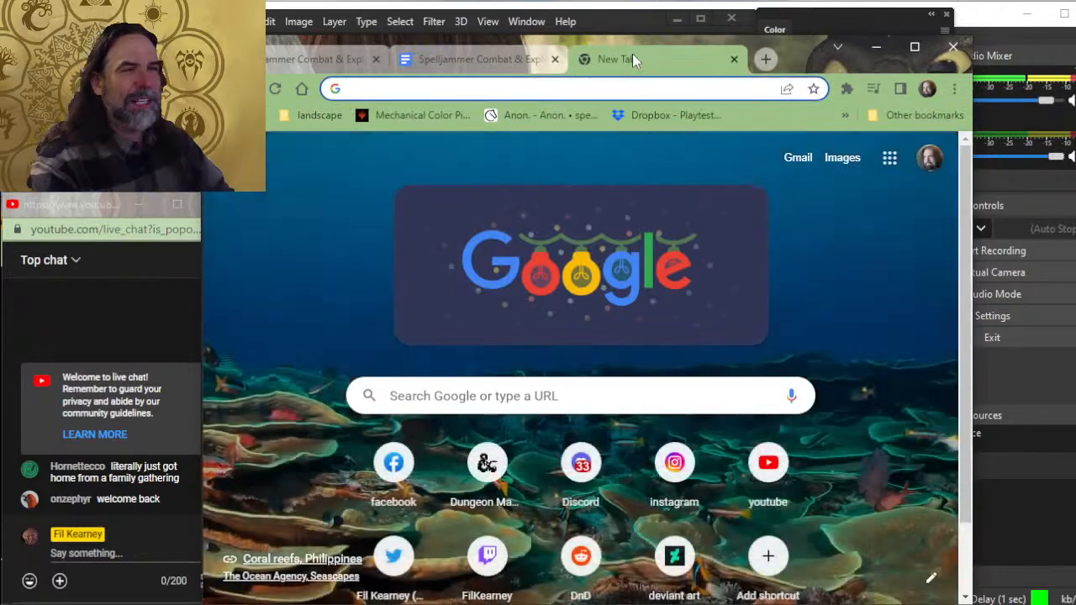
pyautogui.write('dnd')
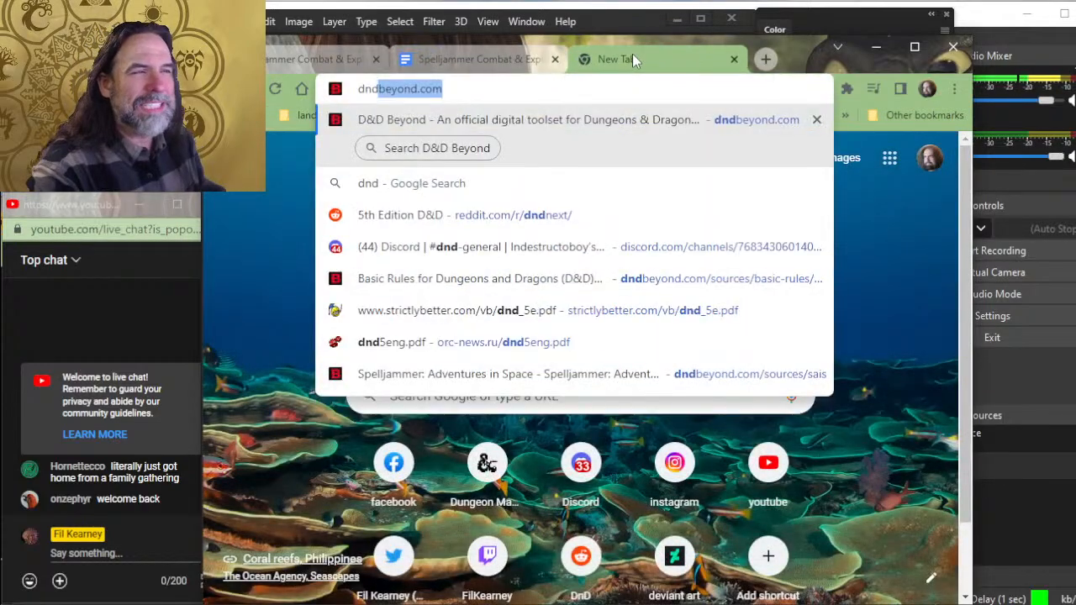
pyautogui.click(542, 127)
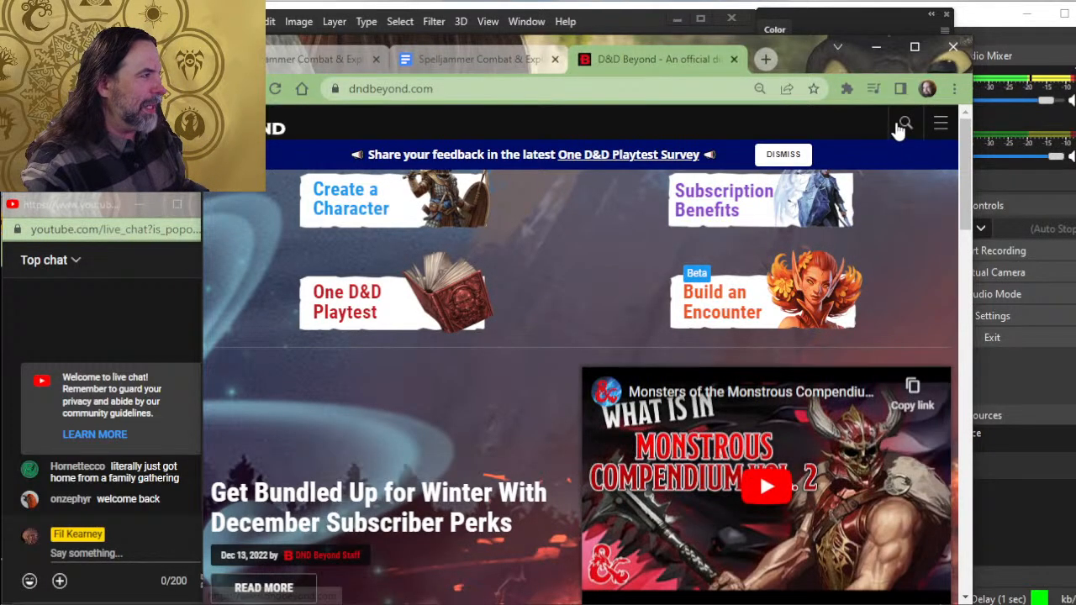
pyautogui.click(900, 128)
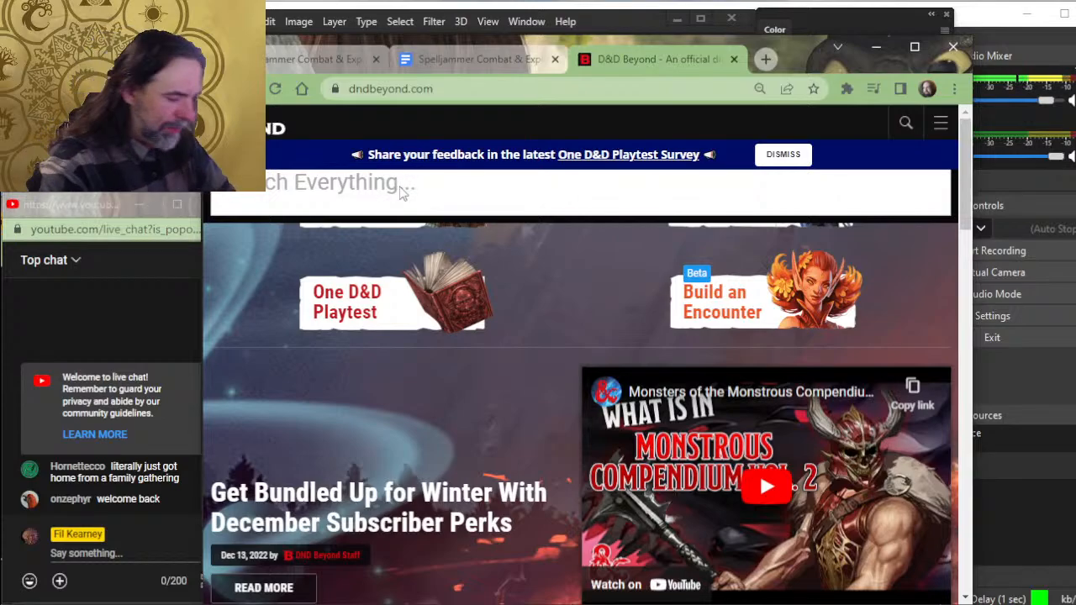
pyautogui.write('blade ward')
pyautogui.press('Return')
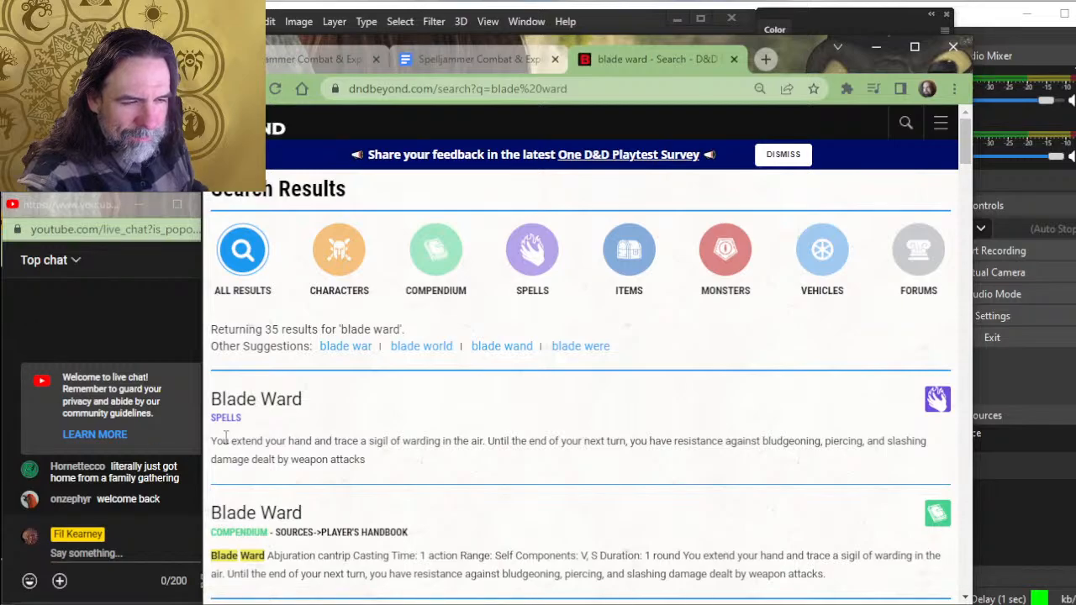
# - Open the Blade Ward spell entry and read its casting time, range, duration and description
pyautogui.click(232, 398)
pyautogui.scroll(-3, 294, 331)
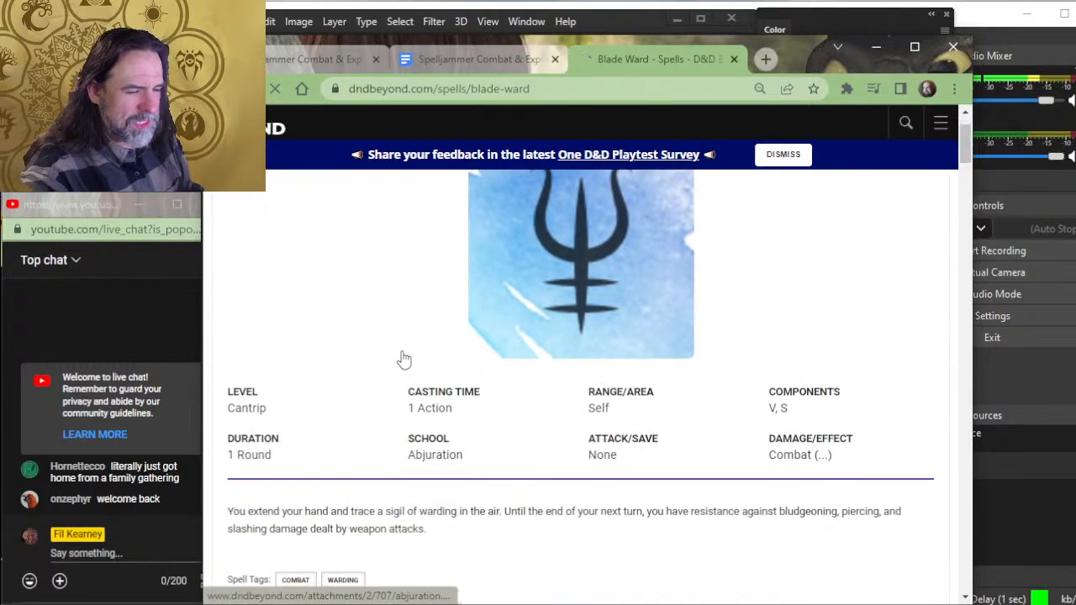
pyautogui.scroll(-2, 416, 360)
pyautogui.scroll(2, 420, 353)
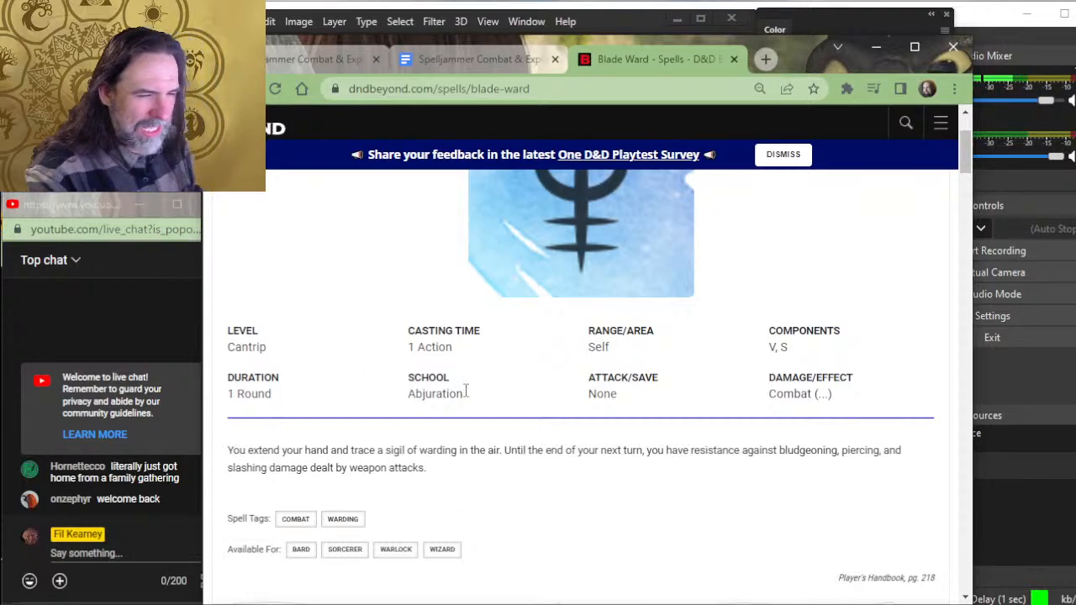
# - Return to the cantrips list in the Spelljammer Combat & Exploration document after glancing at the citadel map
pyautogui.hotkey('alt', 'Tab')
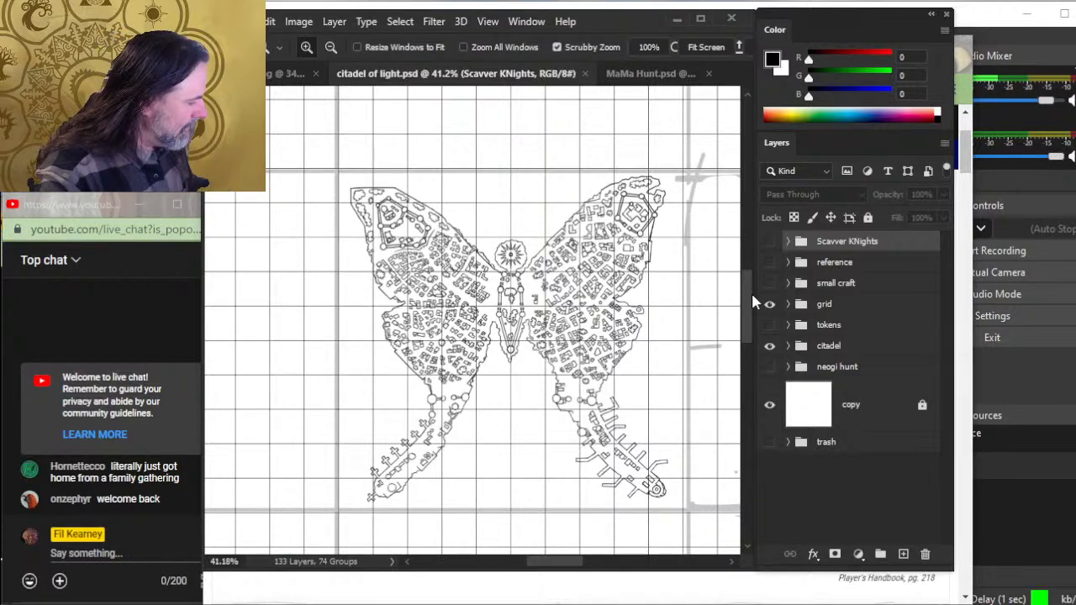
pyautogui.hotkey('alt', 'Tab')
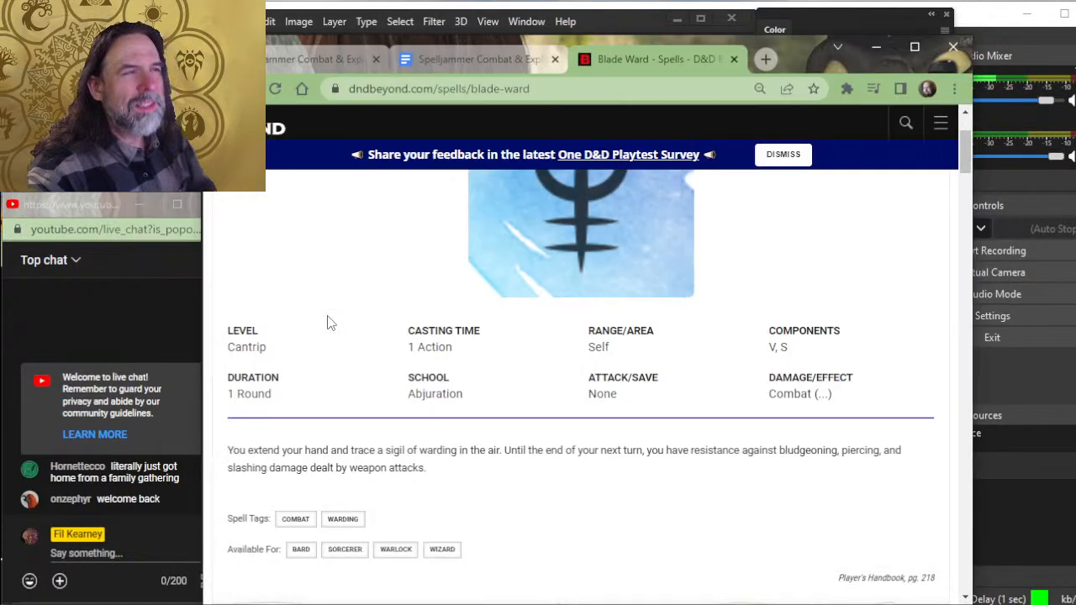
pyautogui.click(498, 60)
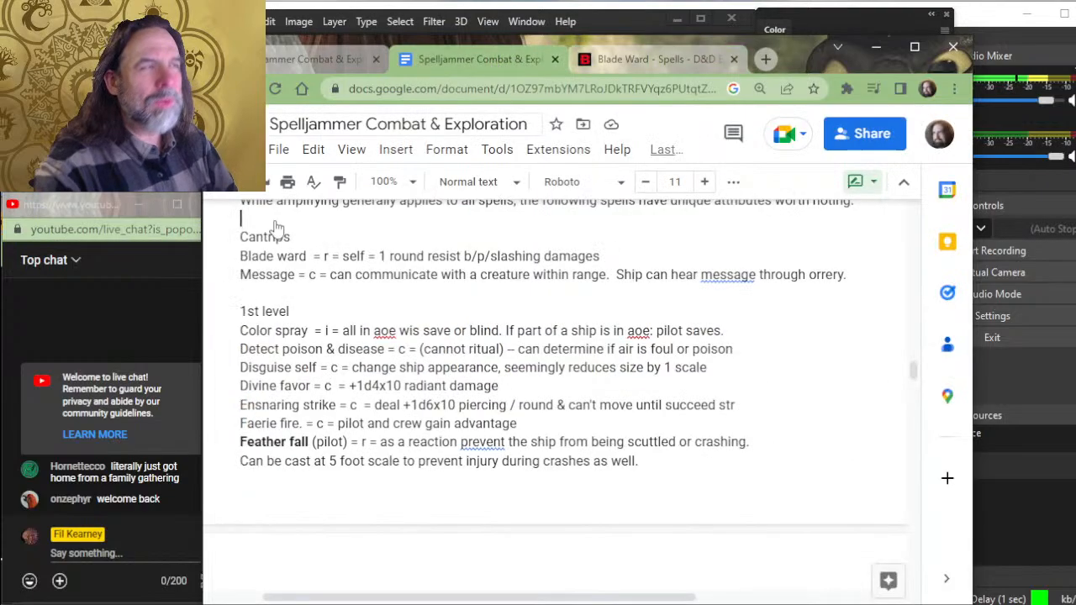
# - Switch the document to editing mode and replace the first equals sign in the Blade ward entry with a dash
pyautogui.scroll(3, 380, 304)
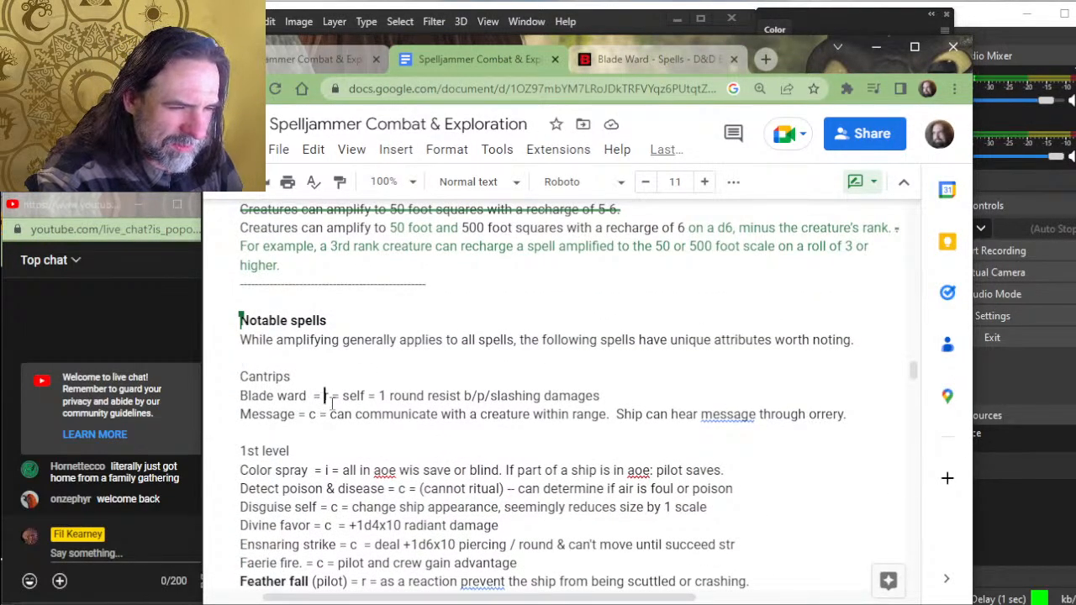
pyautogui.click(315, 396)
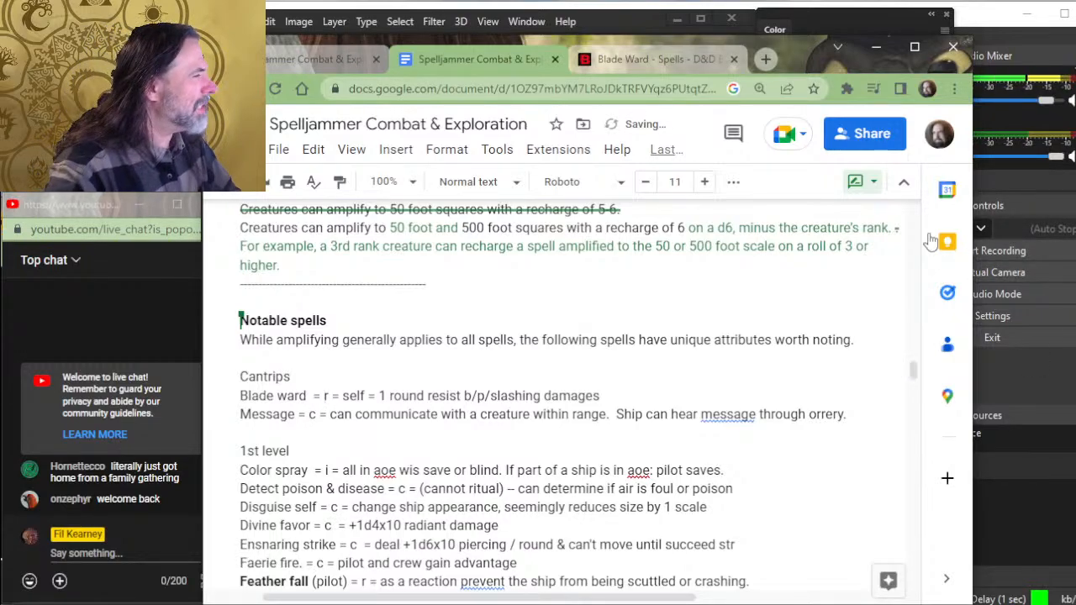
pyautogui.click(861, 182)
pyautogui.click(818, 239)
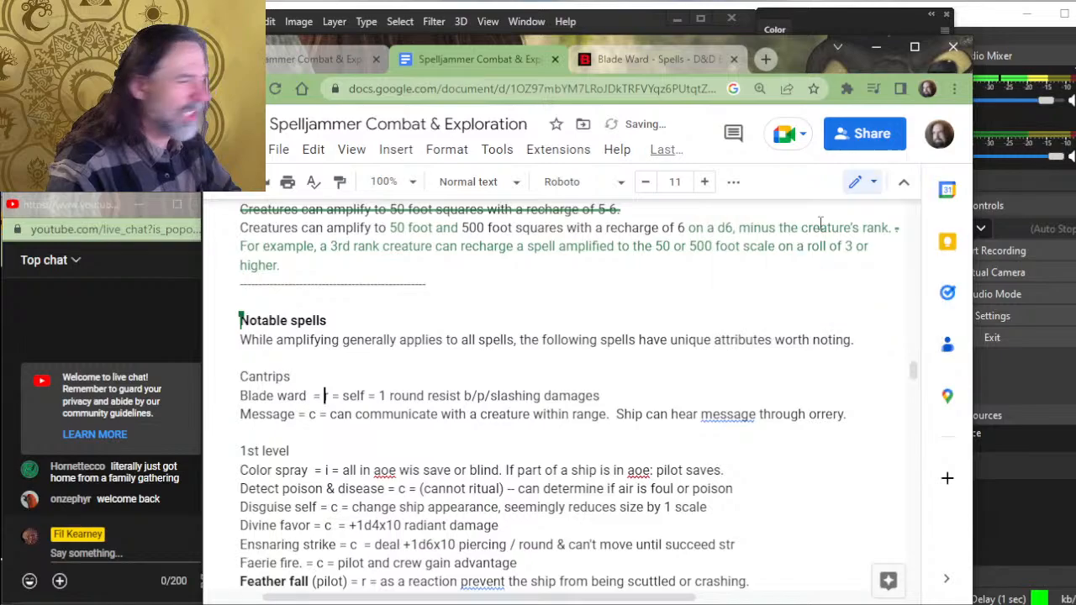
pyautogui.press('BackSpace')
pyautogui.press('BackSpace')
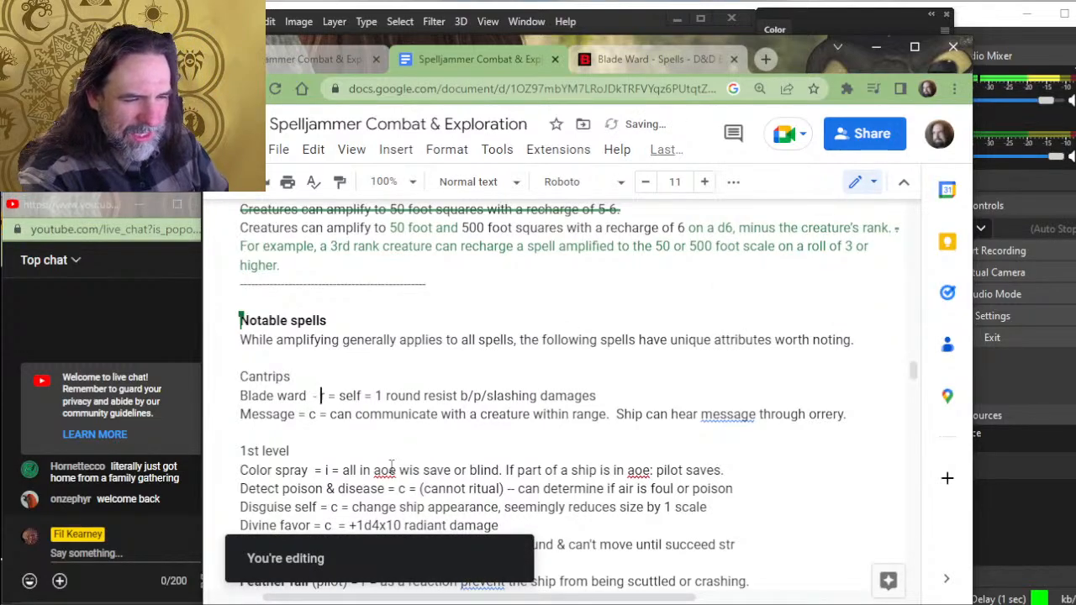
pyautogui.write('-')
pyautogui.write('r')
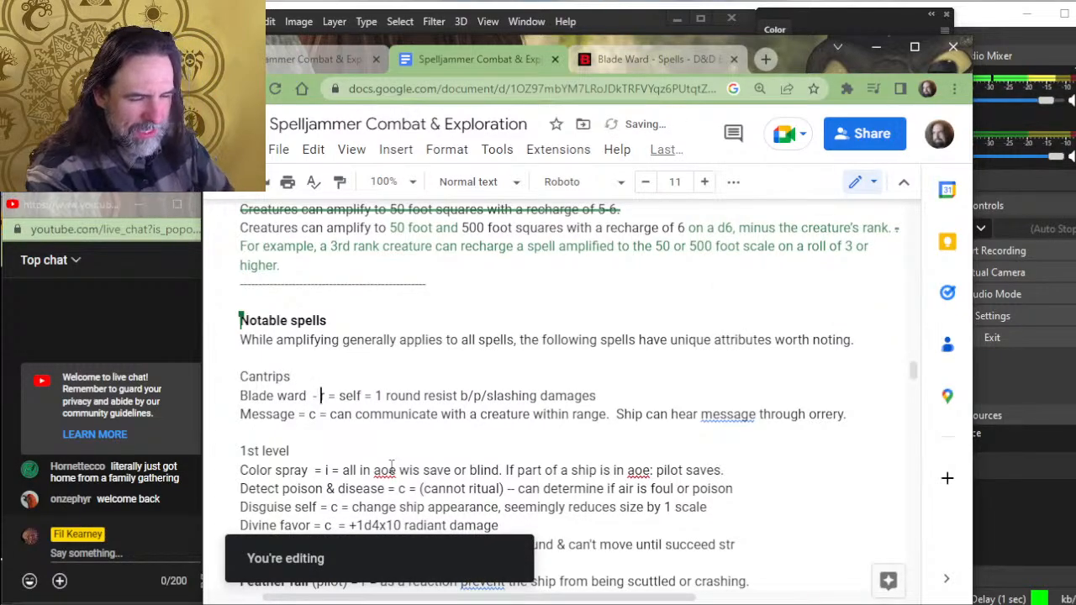
pyautogui.write('can be')
pyautogui.press('BackSpace')
pyautogui.press('BackSpace')
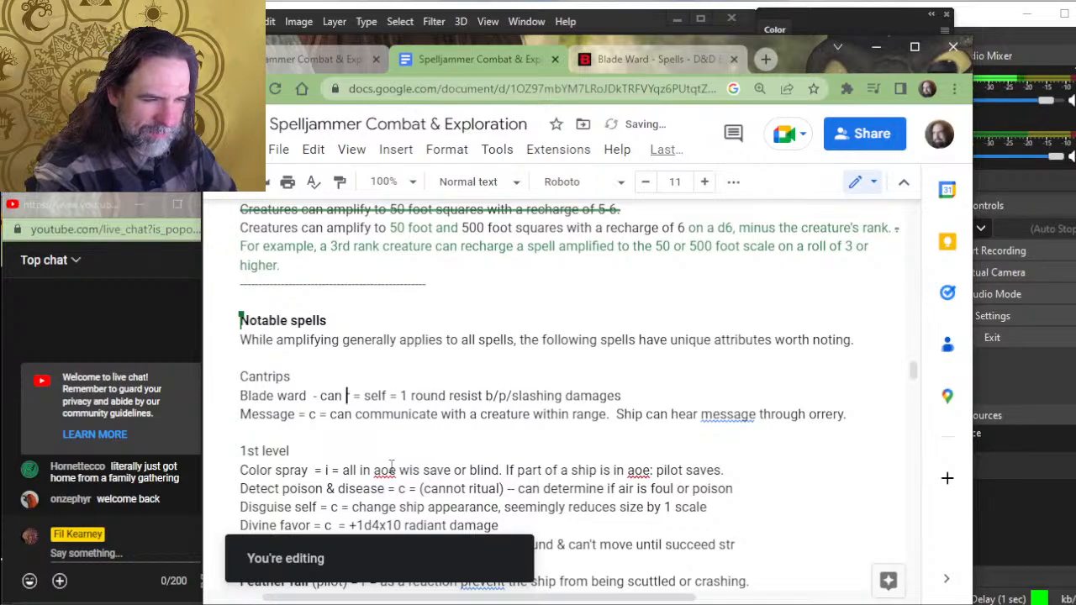
pyautogui.press('BackSpace')
pyautogui.press('BackSpace')
pyautogui.press('BackSpace')
pyautogui.press('BackSpace')
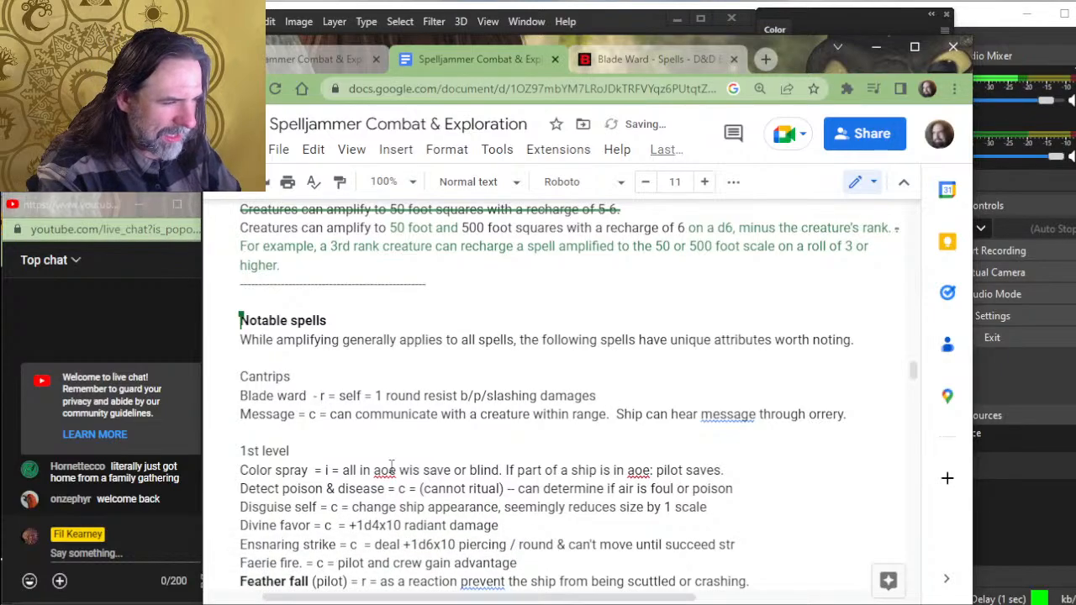
pyautogui.write('can be cast ')
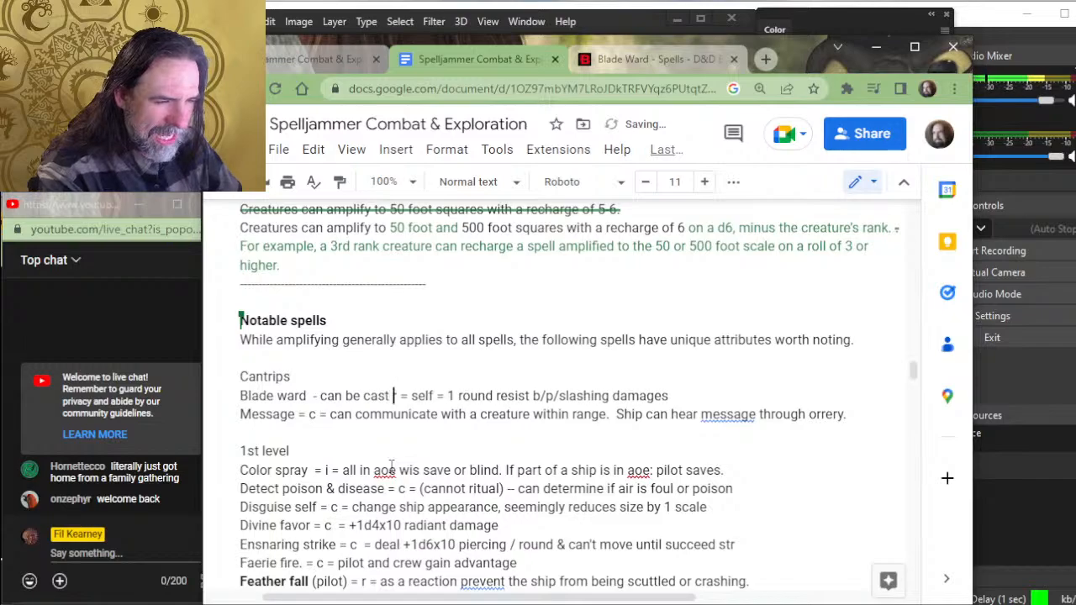
pyautogui.write('as a reaction')
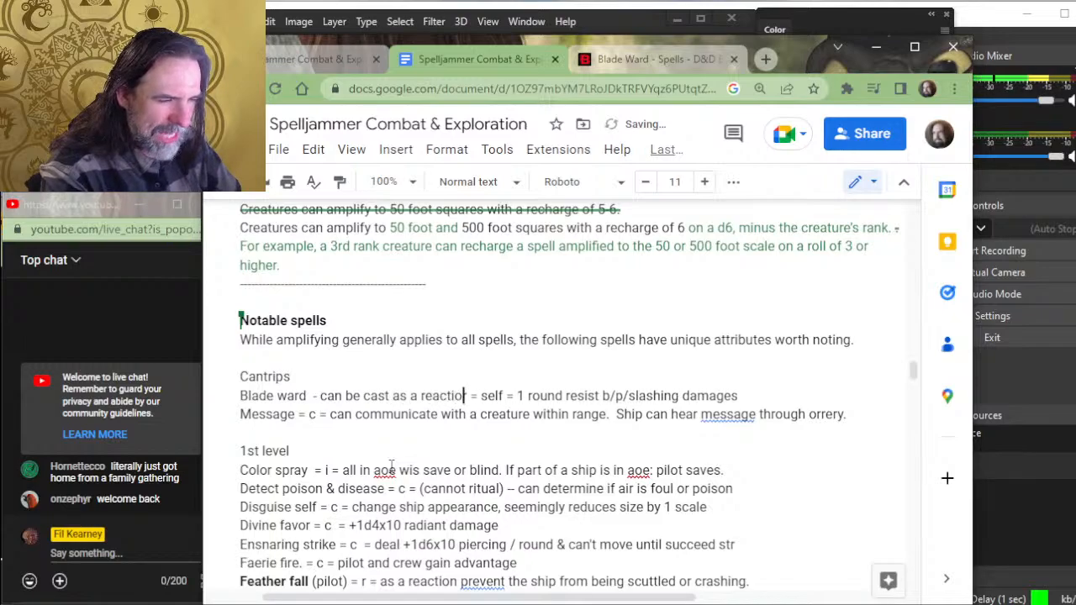
pyautogui.press('BackSpace')
pyautogui.press('Delete')
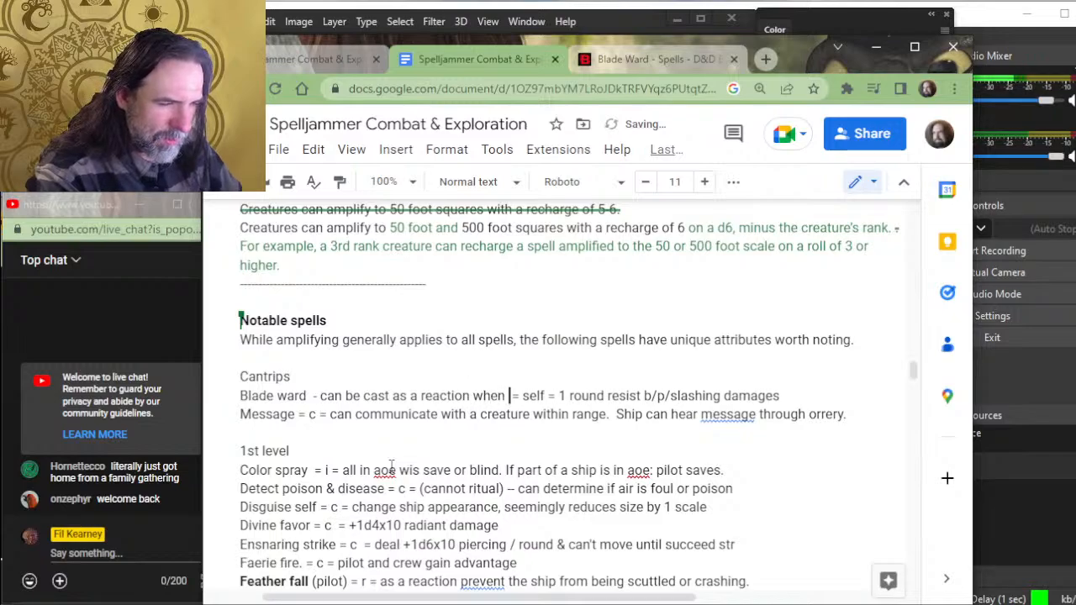
pyautogui.press('BackSpace')
pyautogui.press('BackSpace')
pyautogui.press('BackSpace')
pyautogui.press('BackSpace')
pyautogui.press('BackSpace')
pyautogui.press('BackSpace')
pyautogui.press('BackSpace')
pyautogui.press('BackSpace')
pyautogui.press('BackSpace')
pyautogui.press('BackSpace')
pyautogui.press('BackSpace')
pyautogui.press('BackSpace')
pyautogui.press('BackSpace')
pyautogui.press('BackSpace')
pyautogui.press('BackSpace')
pyautogui.press('BackSpace')
pyautogui.press('BackSpace')
pyautogui.press('BackSpace')
pyautogui.press('BackSpace')
pyautogui.press('BackSpace')
pyautogui.press('BackSpace')
pyautogui.press('BackSpace')
pyautogui.press('BackSpace')
pyautogui.press('BackSpace')
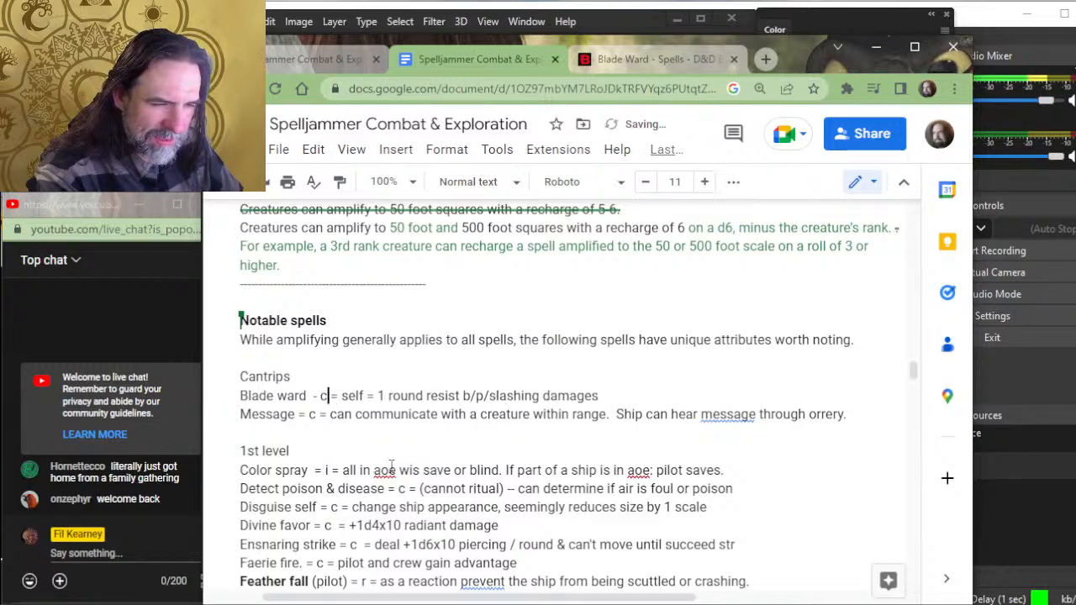
# - Write "when amplified, this cantrip can be cast as a reaction" after the dash in the Blade ward entry
pyautogui.write('when amplified')
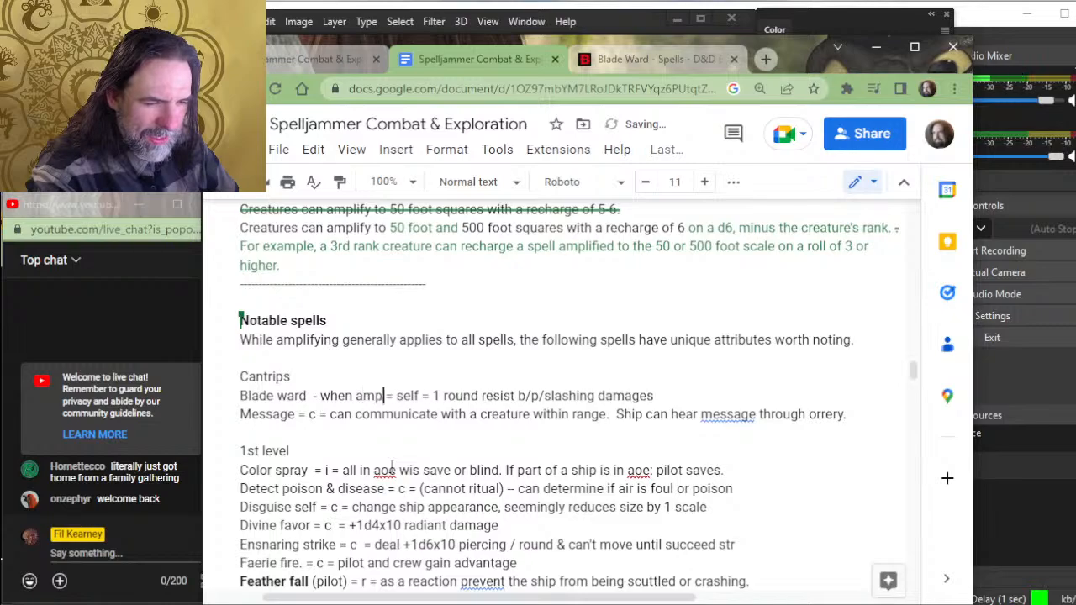
pyautogui.write(', this cantr')
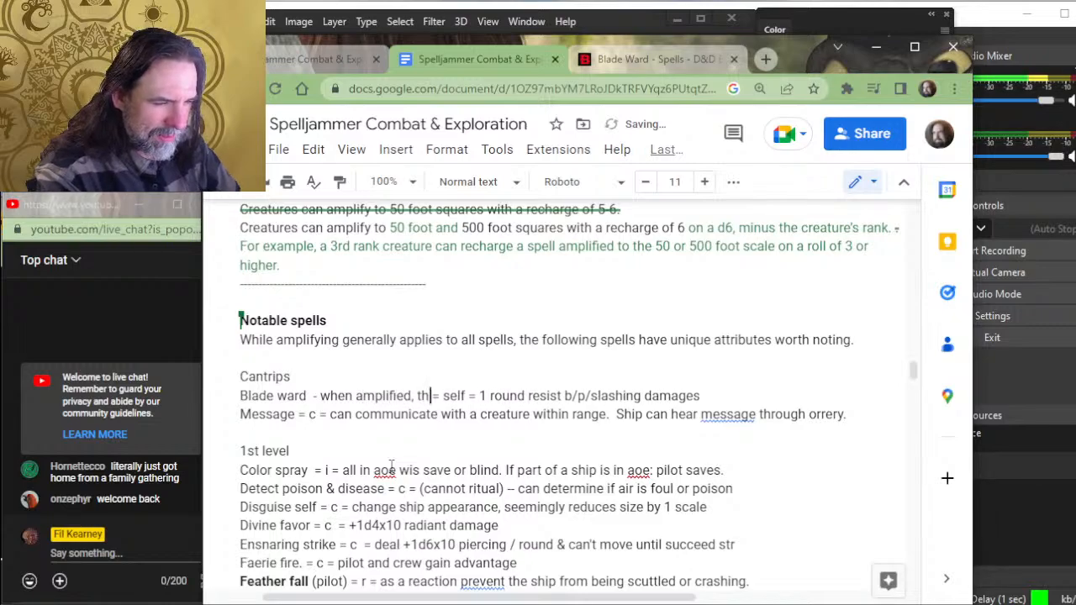
pyautogui.write('ip can be cas')
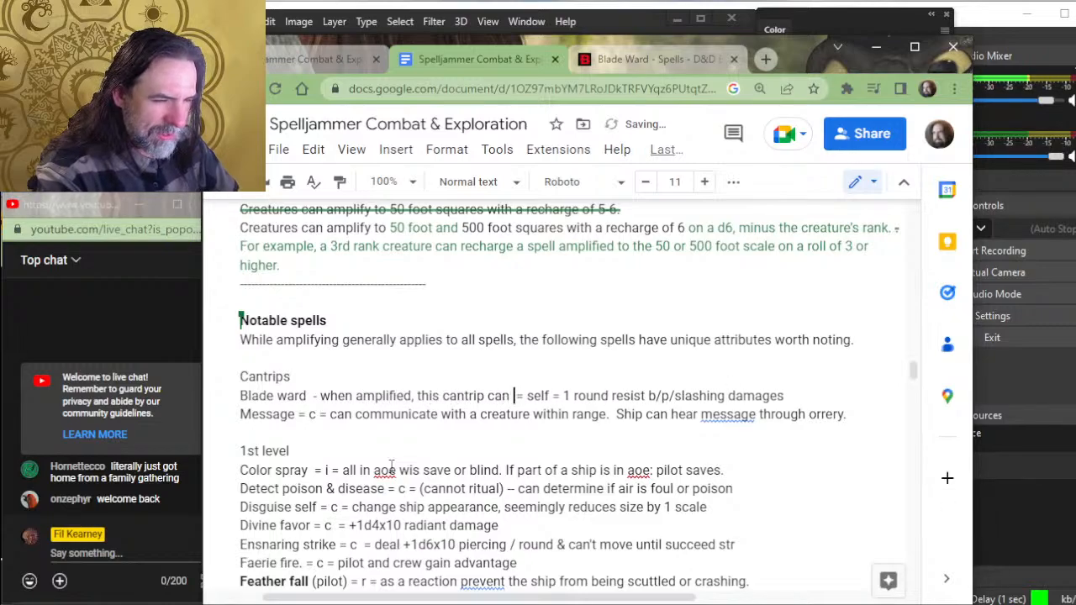
pyautogui.write('t as ')
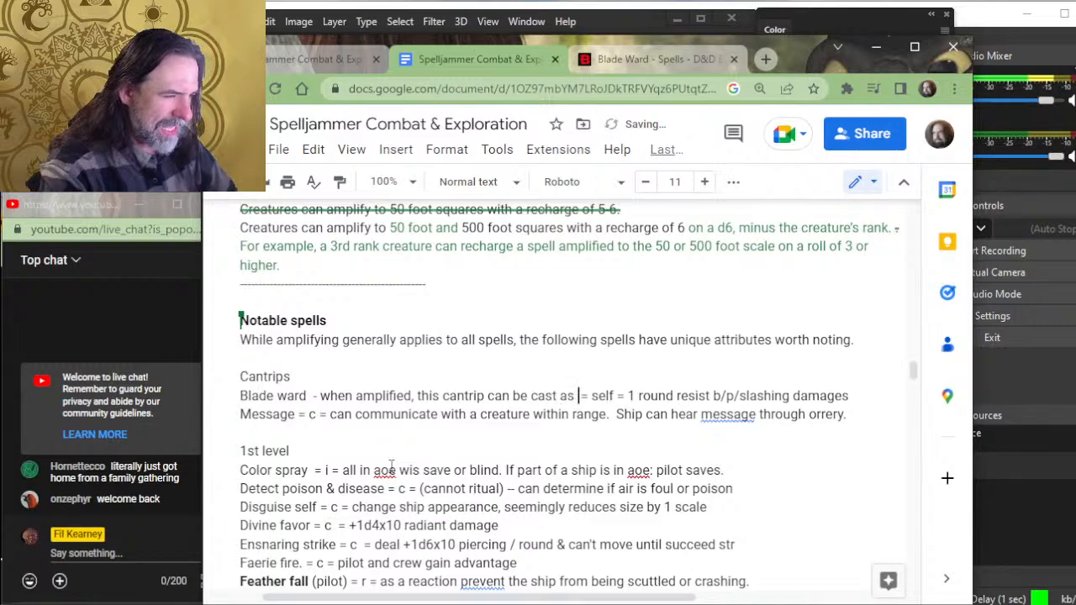
pyautogui.write('a reac')
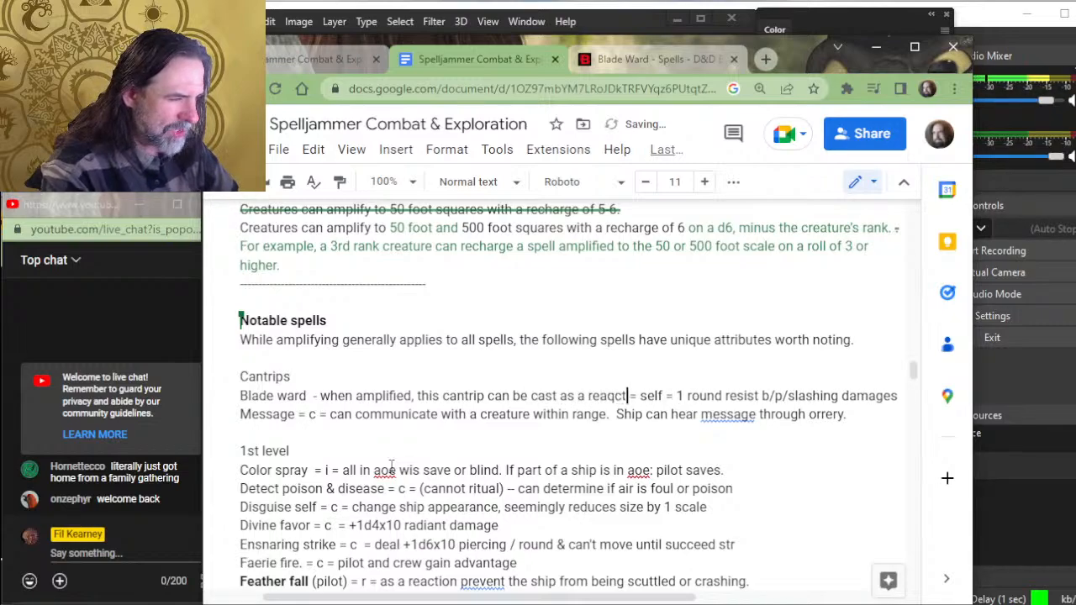
pyautogui.write('tion')
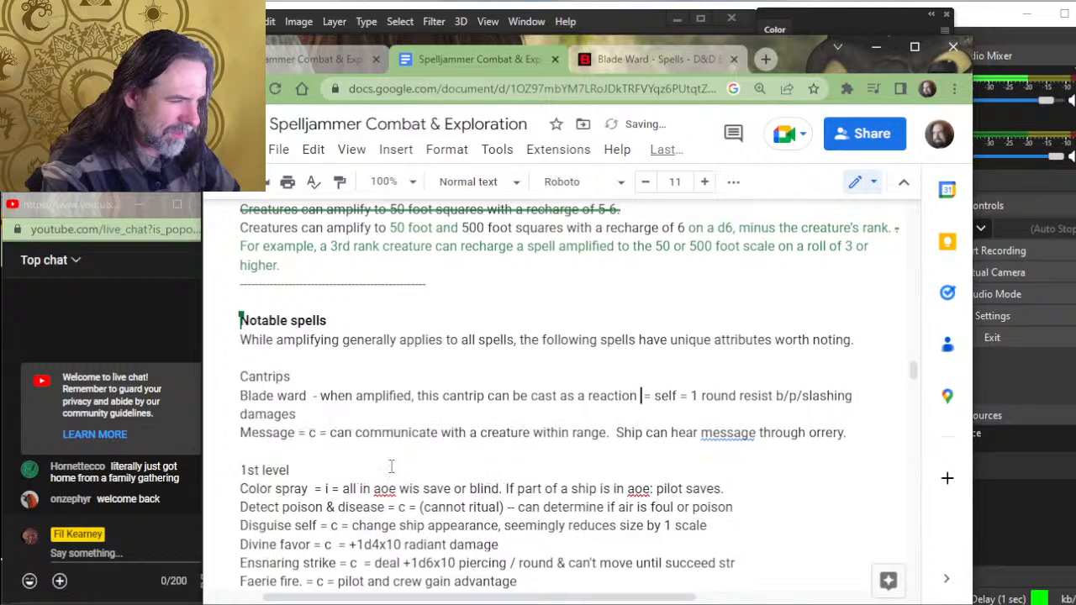
pyautogui.press('BackSpace')
pyautogui.write('. The ')
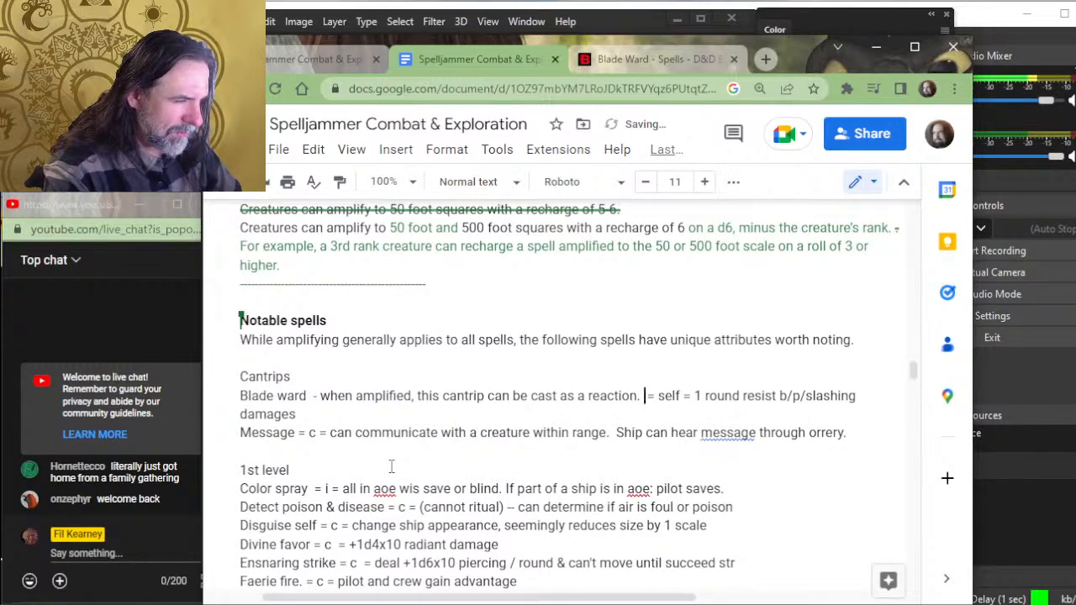
pyautogui.write('shi')
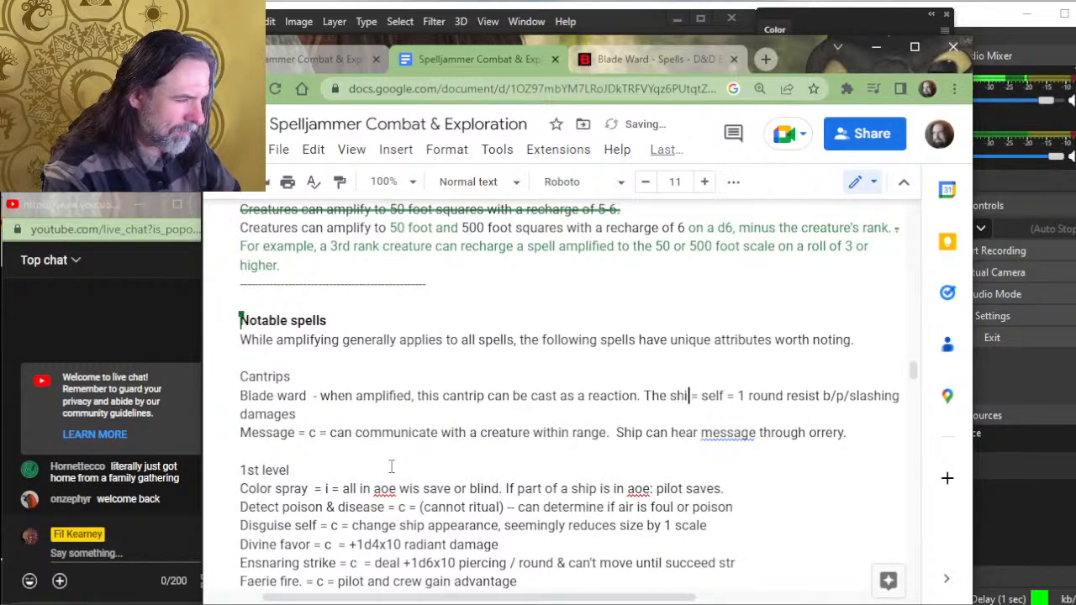
pyautogui.press('BackSpace')
pyautogui.press('BackSpace')
pyautogui.press('BackSpace')
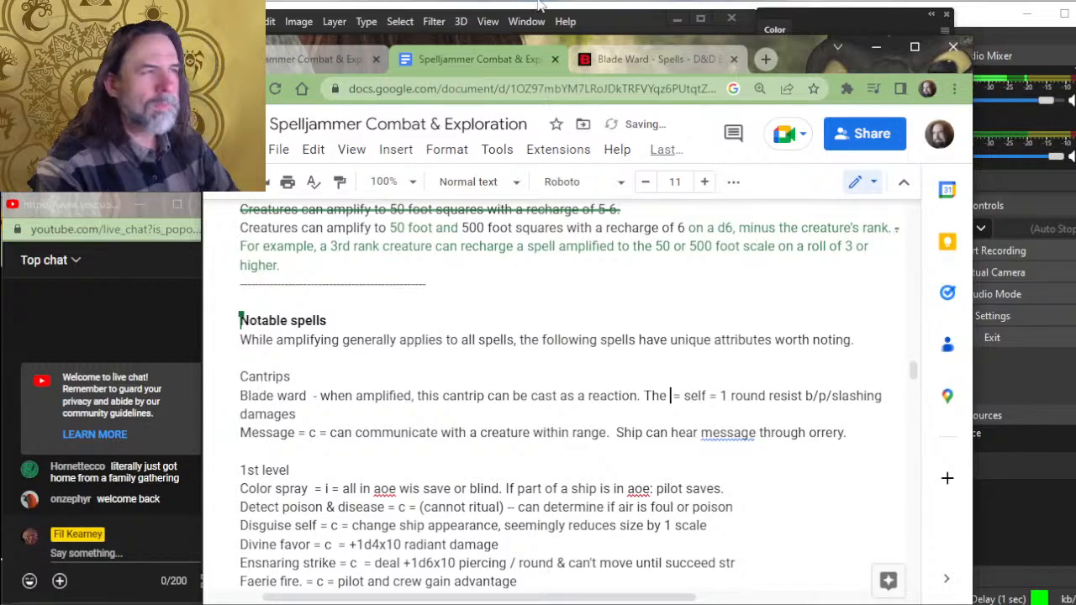
# - Recheck the Blade Ward spell description on D&D Beyond and return to the Spelljammer Combat & Exploration document
pyautogui.click(669, 50)
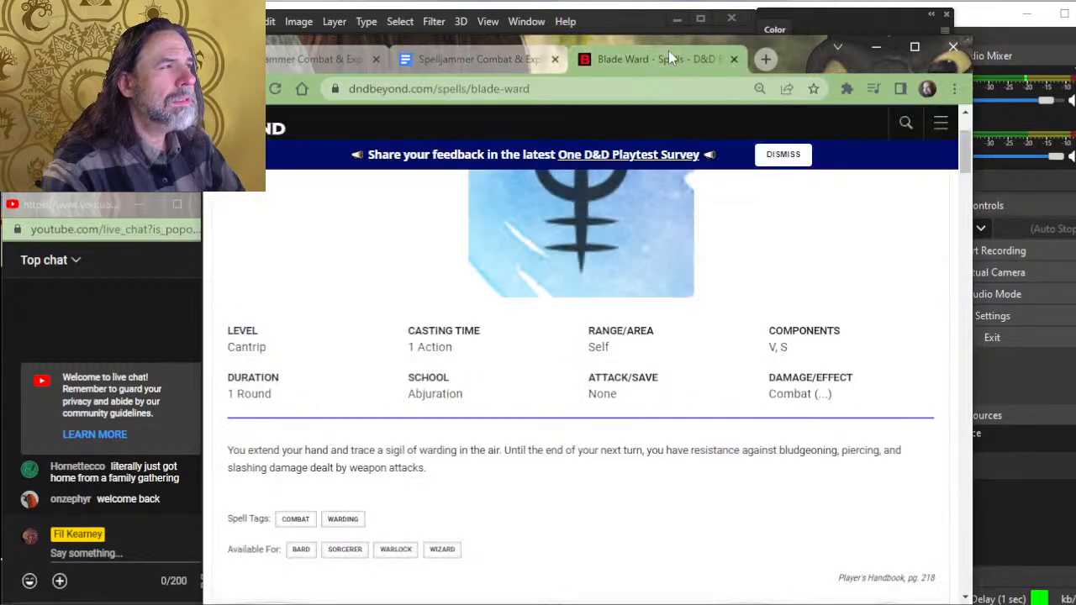
pyautogui.click(491, 55)
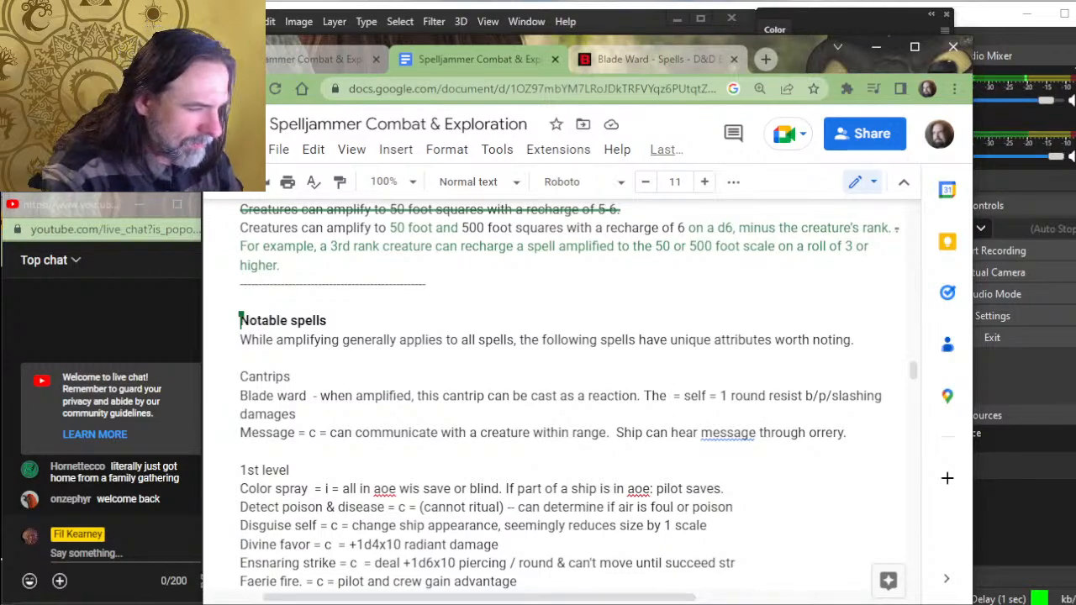
# - Remove the unfinished second sentence in the Blade ward entry and end the first one with "to the ship taking damage."
pyautogui.press('BackSpace')
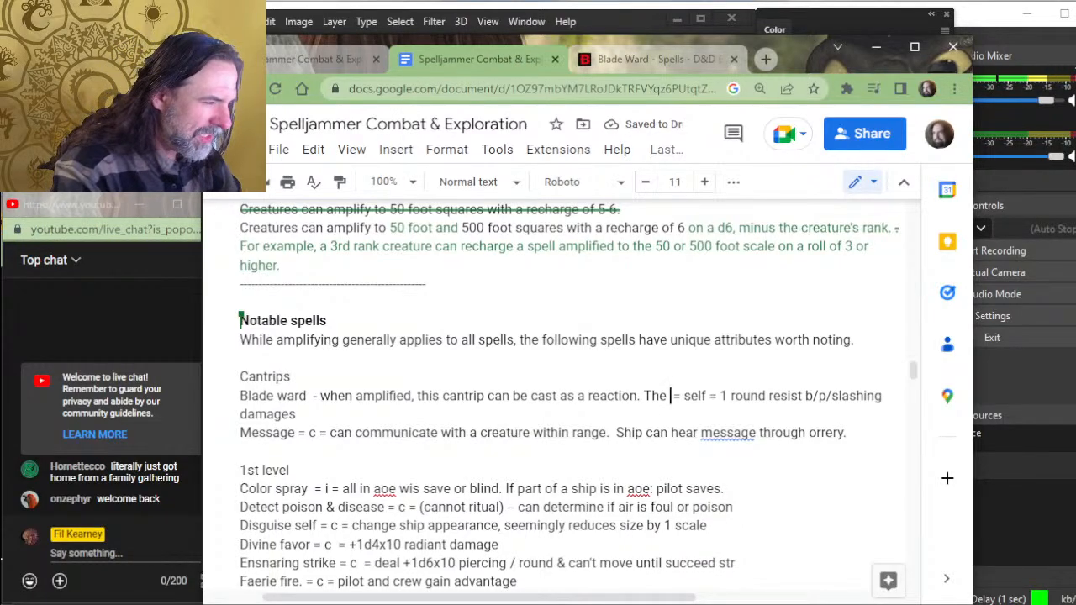
pyautogui.press('BackSpace')
pyautogui.press('BackSpace')
pyautogui.press('BackSpace')
pyautogui.press('BackSpace')
pyautogui.press('BackSpace')
pyautogui.press('BackSpace')
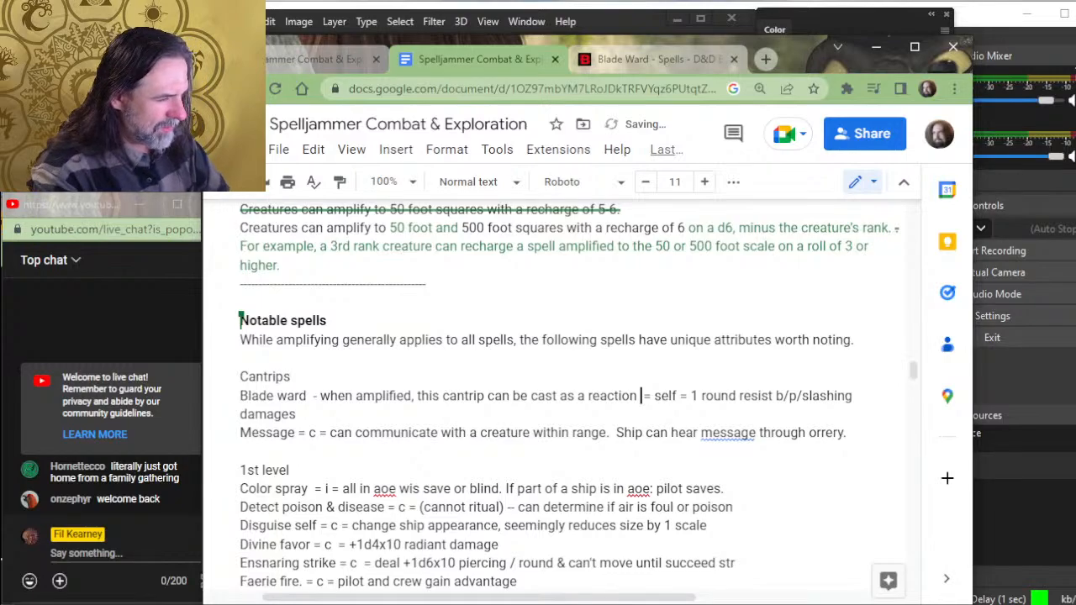
pyautogui.write('to ta')
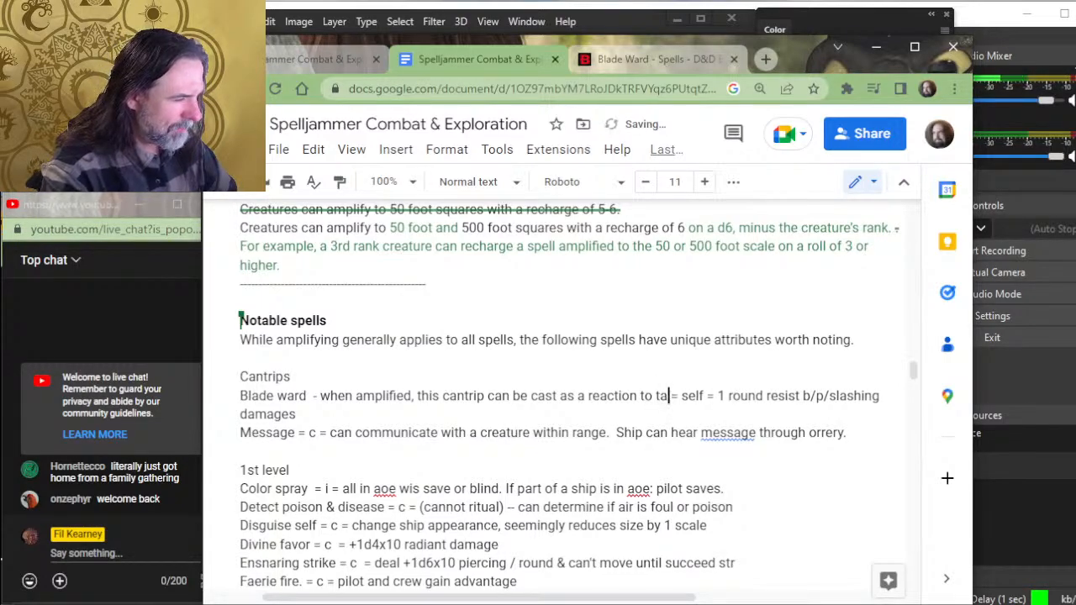
pyautogui.write('king')
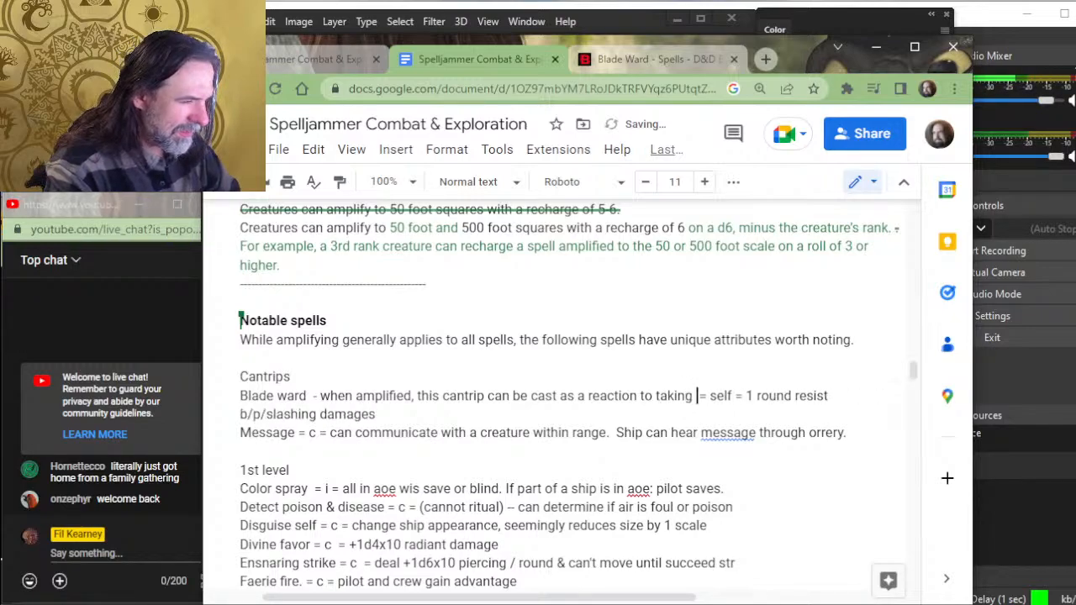
pyautogui.press('BackSpace')
pyautogui.press('BackSpace')
pyautogui.press('BackSpace')
pyautogui.press('BackSpace')
pyautogui.press('BackSpace')
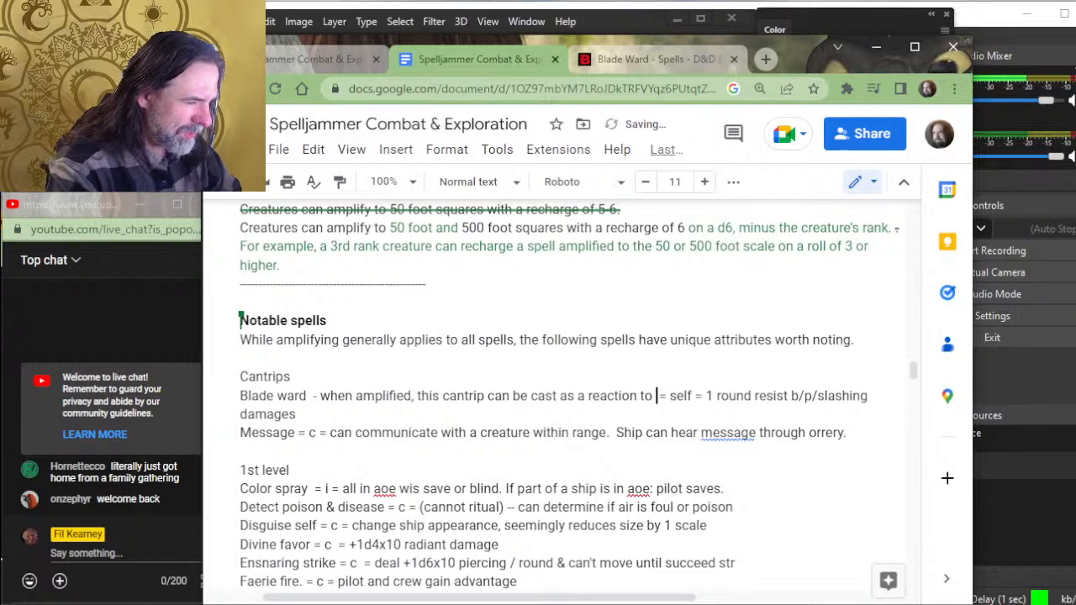
pyautogui.write('the ')
pyautogui.write('ship taking ')
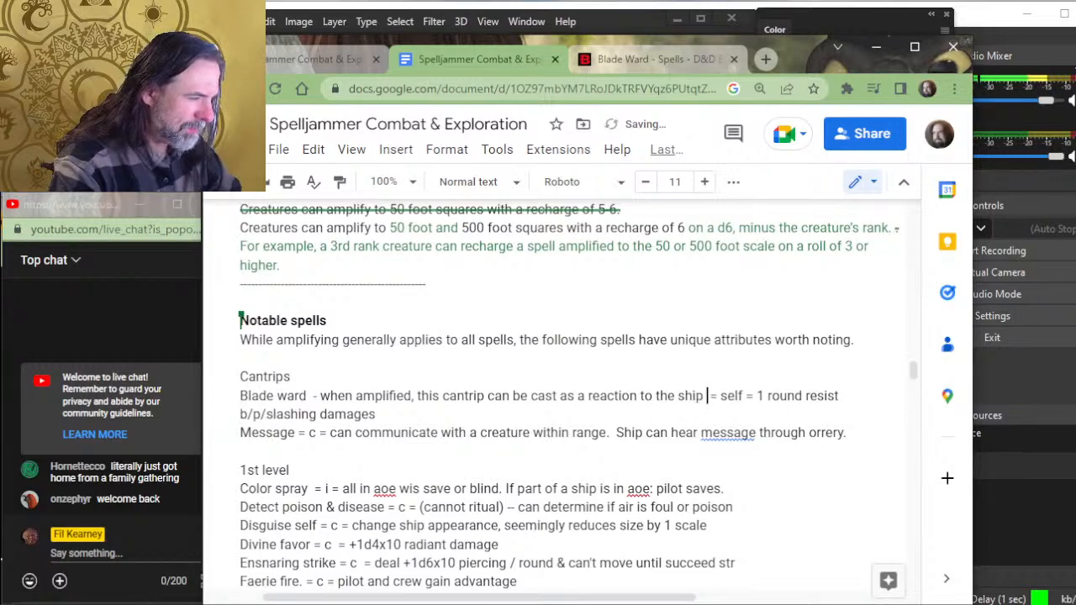
pyautogui.write('damage.')
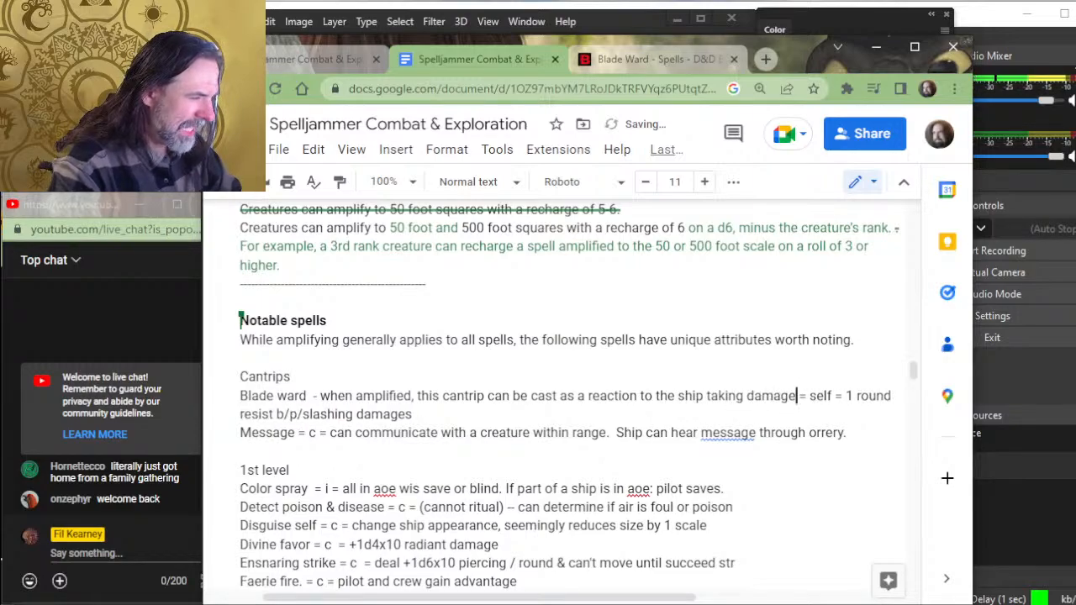
# - Move the remaining Blade ward notes onto a new line and delete the "= self = 1 round" shorthand before "resist"
pyautogui.press('Return')
pyautogui.press('Delete')
pyautogui.press('Delete')
pyautogui.press('Delete')
pyautogui.press('Delete')
pyautogui.press('Delete')
pyautogui.press('Delete')
pyautogui.press('Delete')
pyautogui.press('Delete')
pyautogui.press('Delete')
pyautogui.press('Delete')
pyautogui.press('Delete')
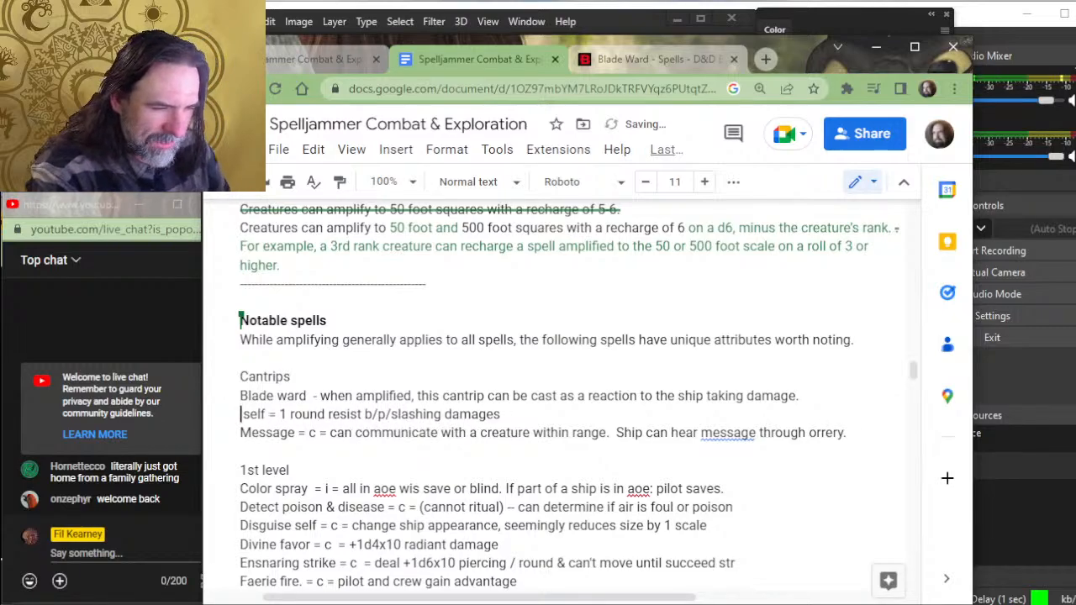
pyautogui.press('Delete')
pyautogui.press('Delete')
pyautogui.press('Delete')
pyautogui.press('Delete')
pyautogui.press('Delete')
pyautogui.press('Delete')
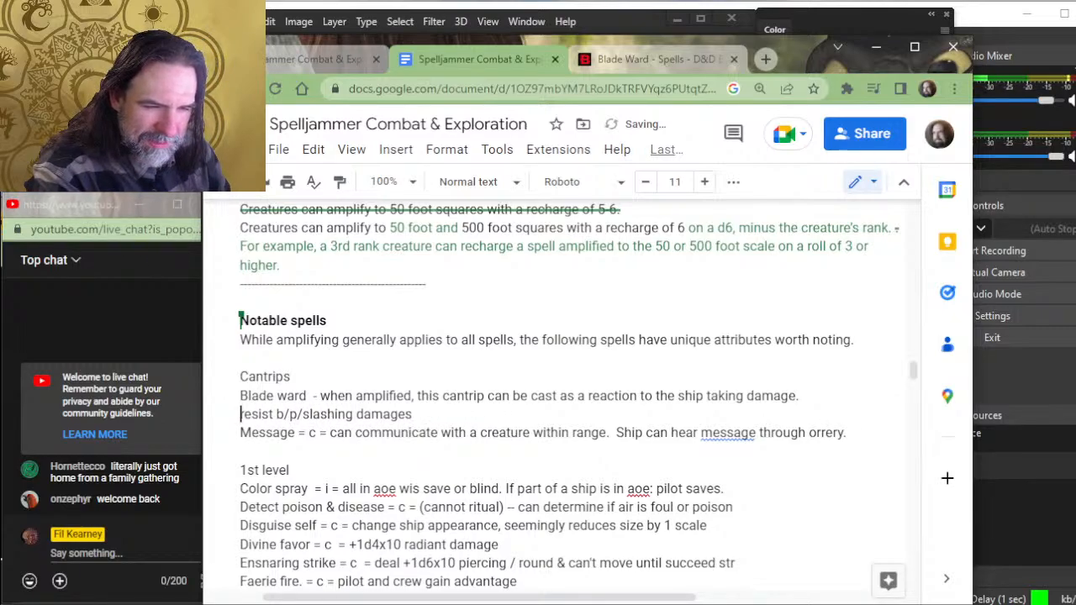
# - Begin the second line of the Blade ward entry with "Until the end of your next turn" before "resist"
pyautogui.write('Until the ')
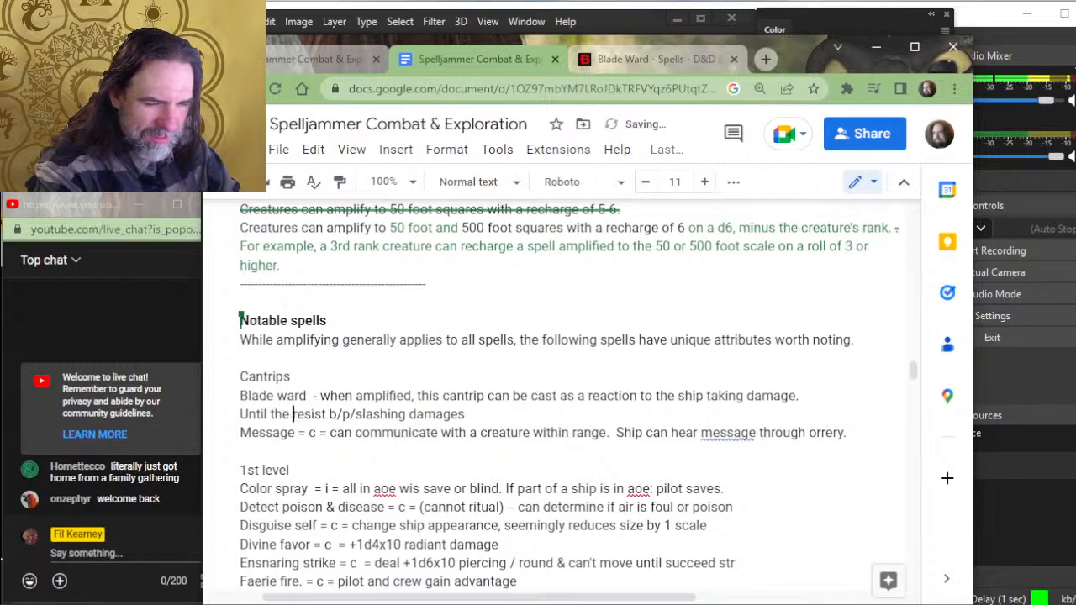
pyautogui.write('end of your ')
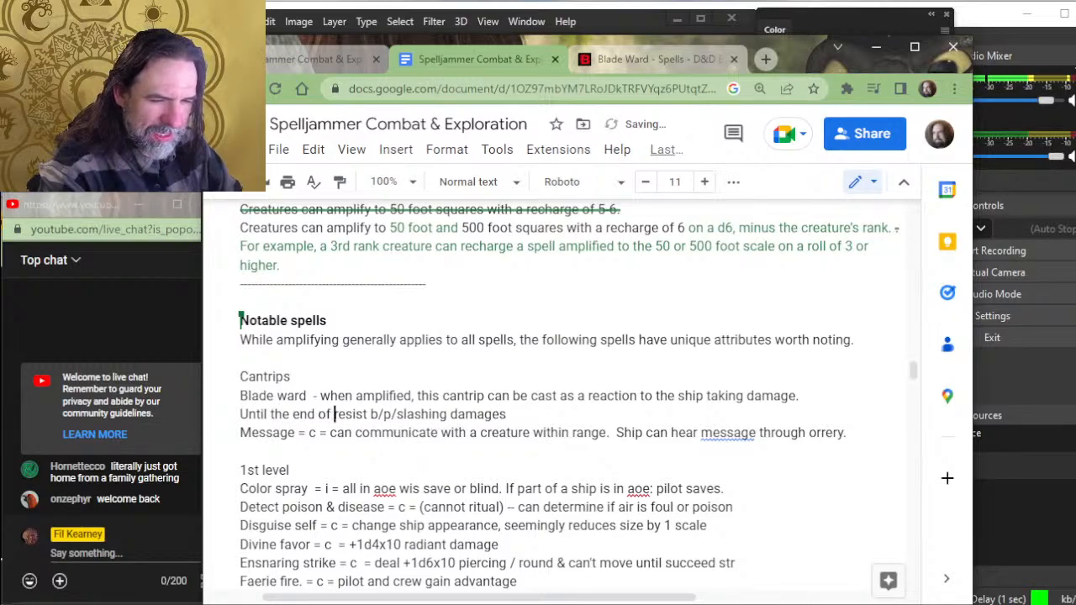
pyautogui.write('next round')
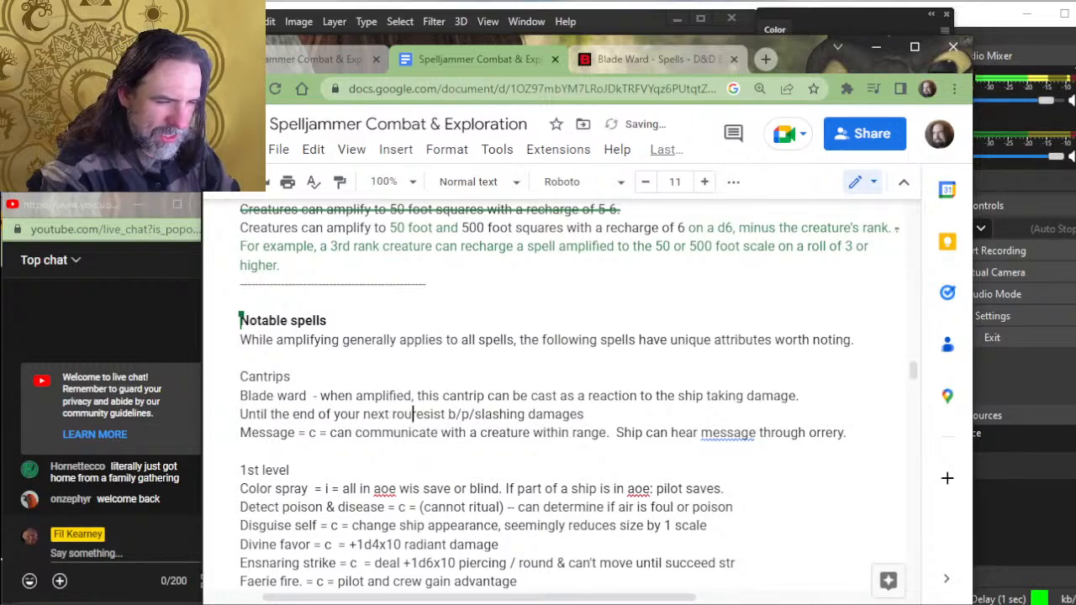
pyautogui.press('BackSpace')
pyautogui.press('BackSpace')
pyautogui.press('BackSpace')
pyautogui.press('BackSpace')
pyautogui.press('BackSpace')
pyautogui.press('BackSpace')
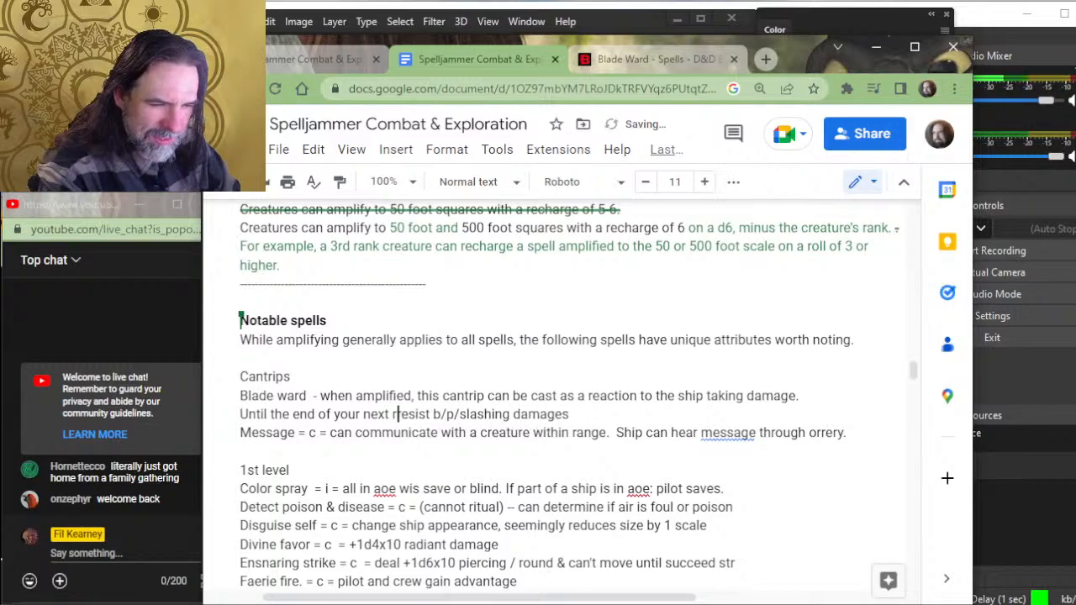
pyautogui.write('turn')
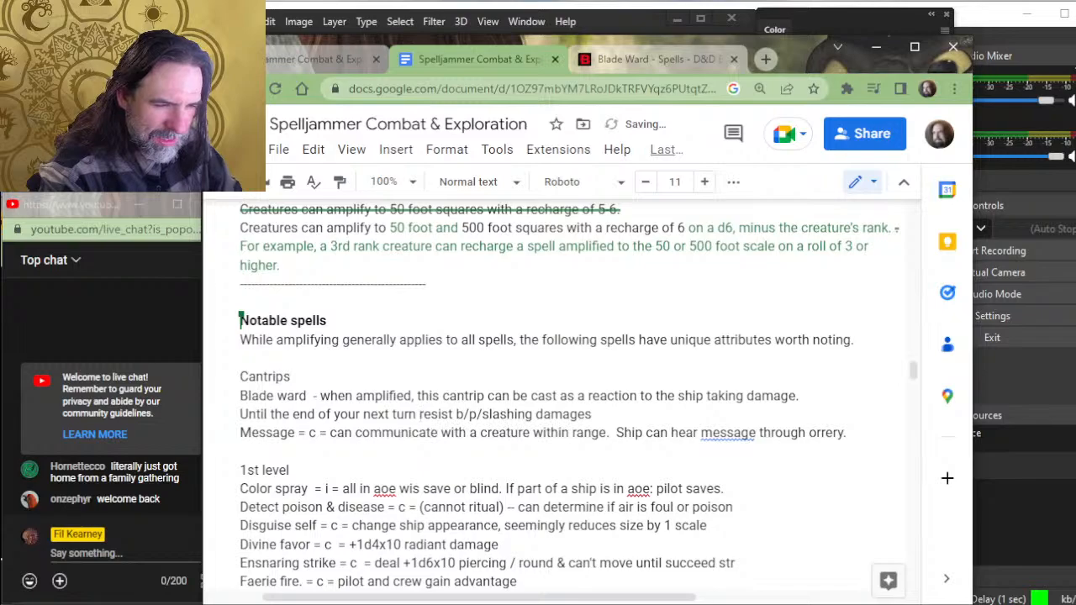
pyautogui.write(' the ship has')
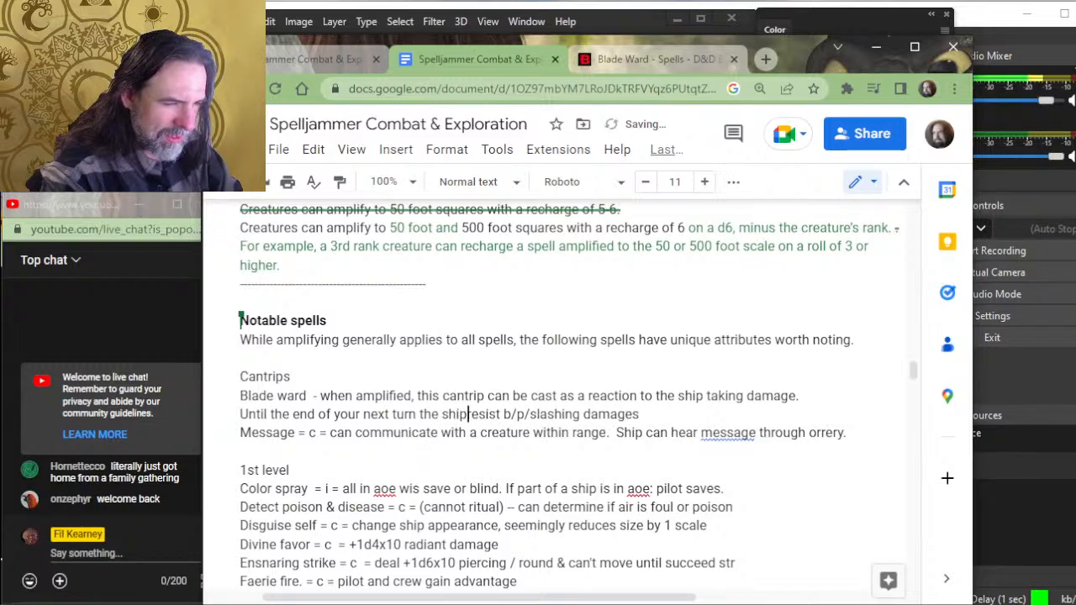
pyautogui.write(' resist')
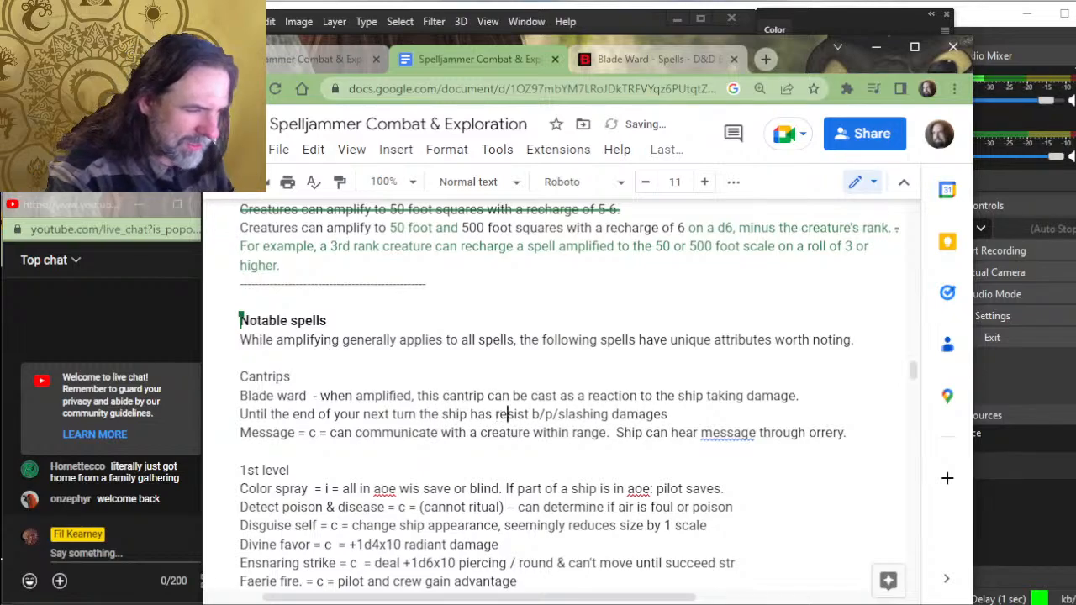
pyautogui.write('ance to ')
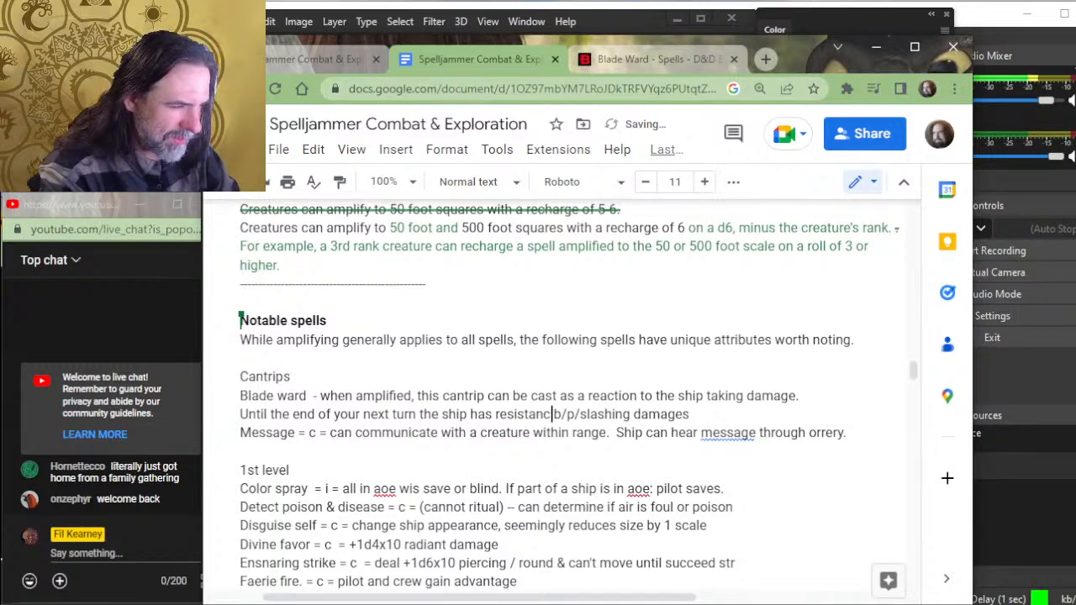
pyautogui.write('bludg')
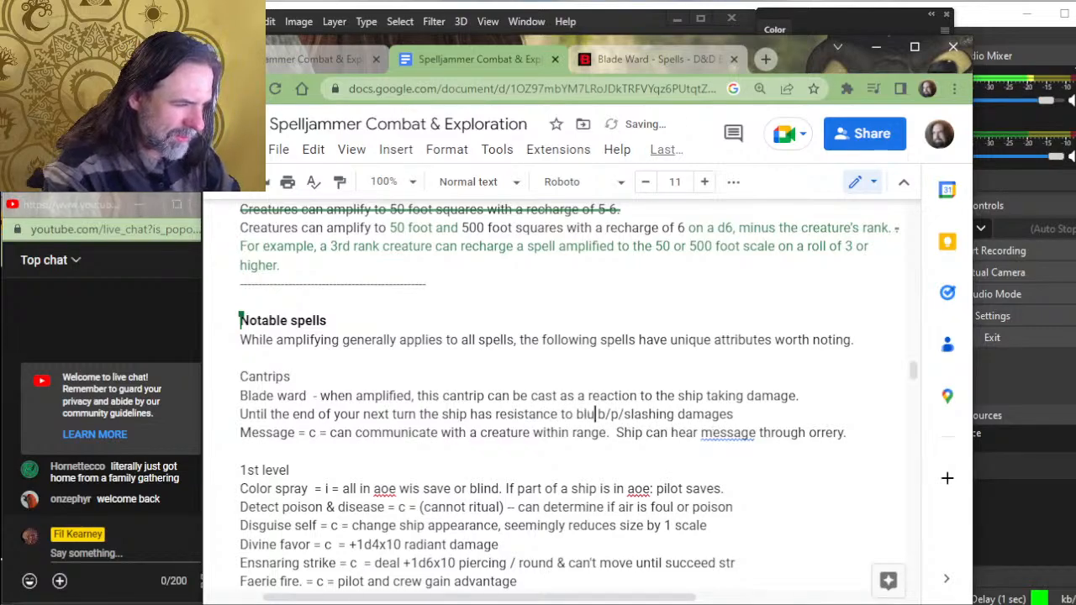
pyautogui.write('eon')
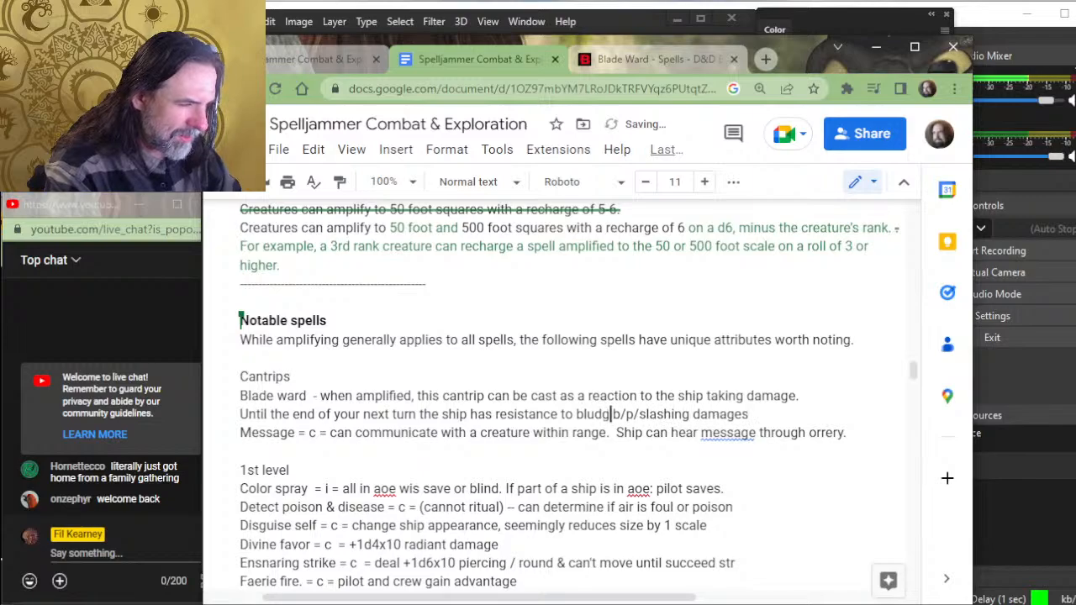
pyautogui.write('ing, pierci')
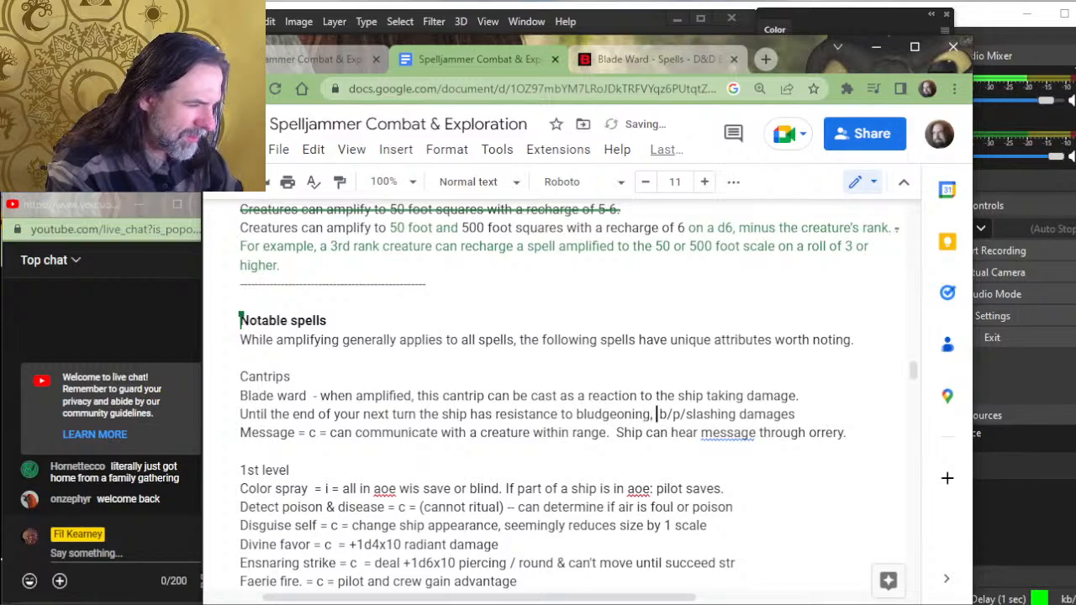
pyautogui.write('ng and')
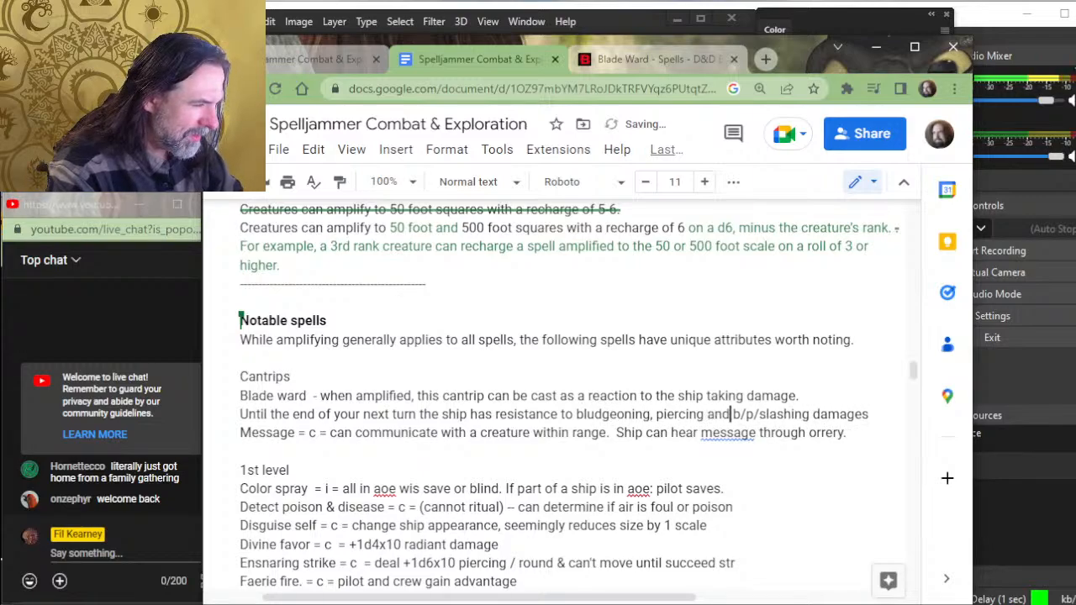
# - Replace the "resist b/p/" shorthand with "the ship has resistance to bludgeoning, piercing and" before "slashing"
pyautogui.press('Delete')
pyautogui.press('Delete')
pyautogui.press('Delete')
pyautogui.press('Delete')
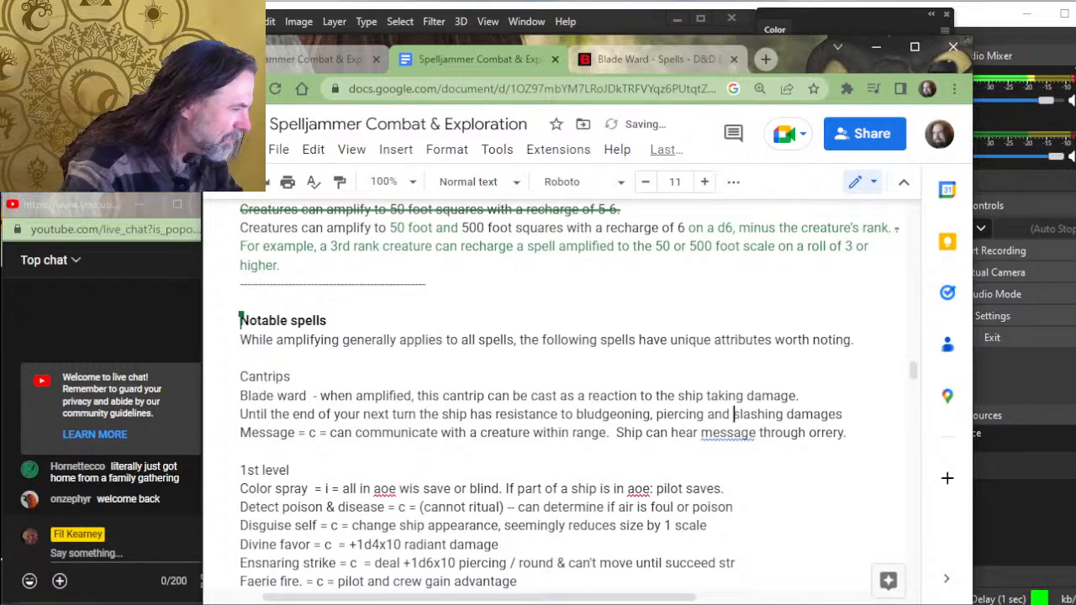
# - Change "damages" to "damage." at the end of the Blade ward entry and add a blank line before Message
pyautogui.press('Right')
pyautogui.press('Right')
pyautogui.press('Right')
pyautogui.press('Right')
pyautogui.press('Right')
pyautogui.press('Right')
pyautogui.press('Right')
pyautogui.press('Right')
pyautogui.press('Right')
pyautogui.press('Right')
pyautogui.press('Right')
pyautogui.press('Right')
pyautogui.press('Right')
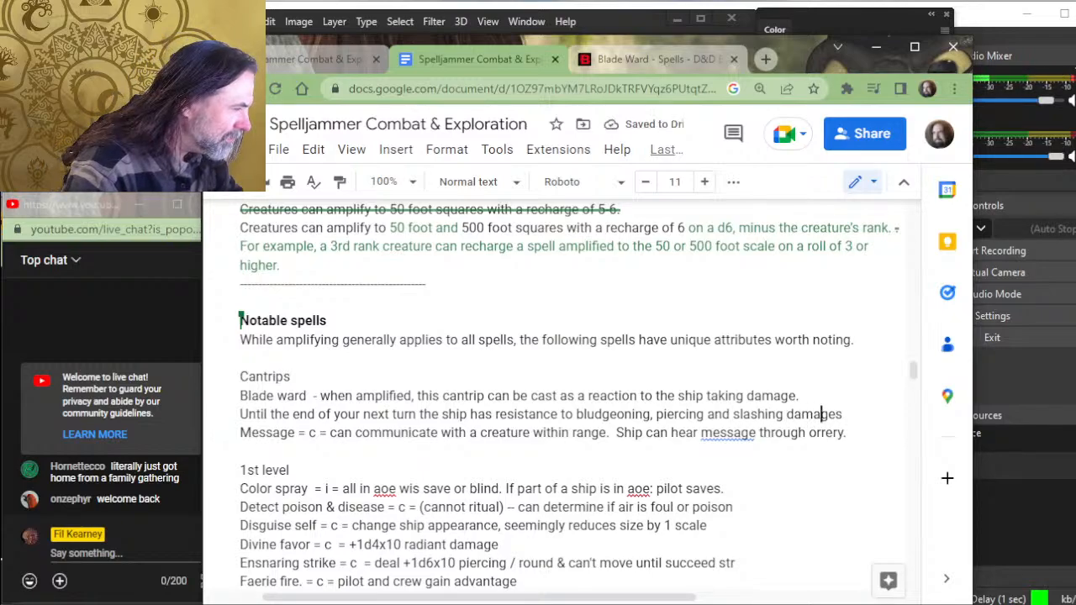
pyautogui.press('Delete')
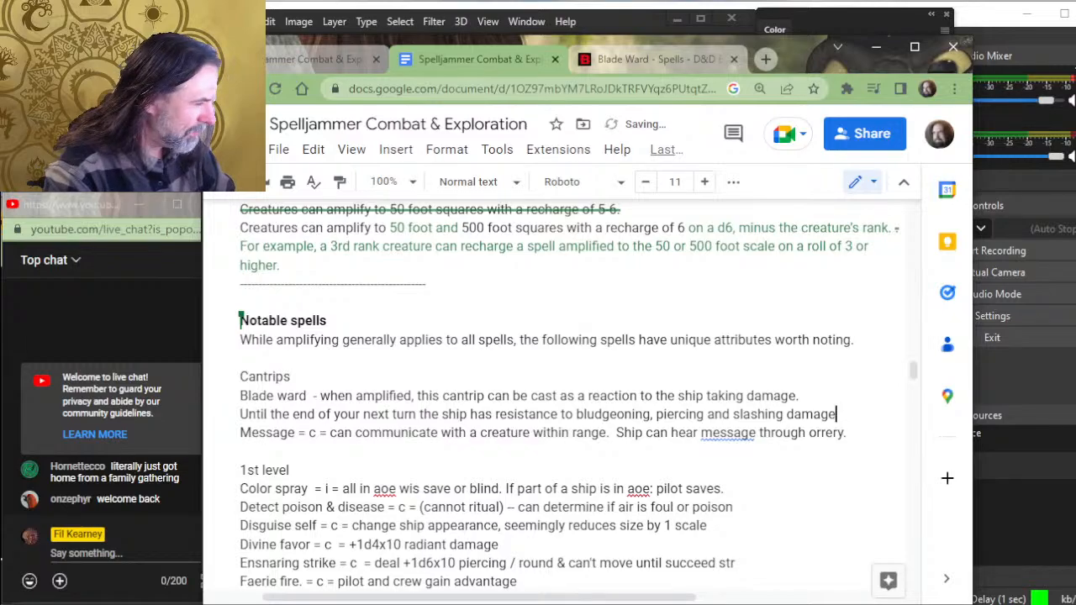
pyautogui.write('.')
pyautogui.press('Return')
pyautogui.press('Up')
pyautogui.press('Up')
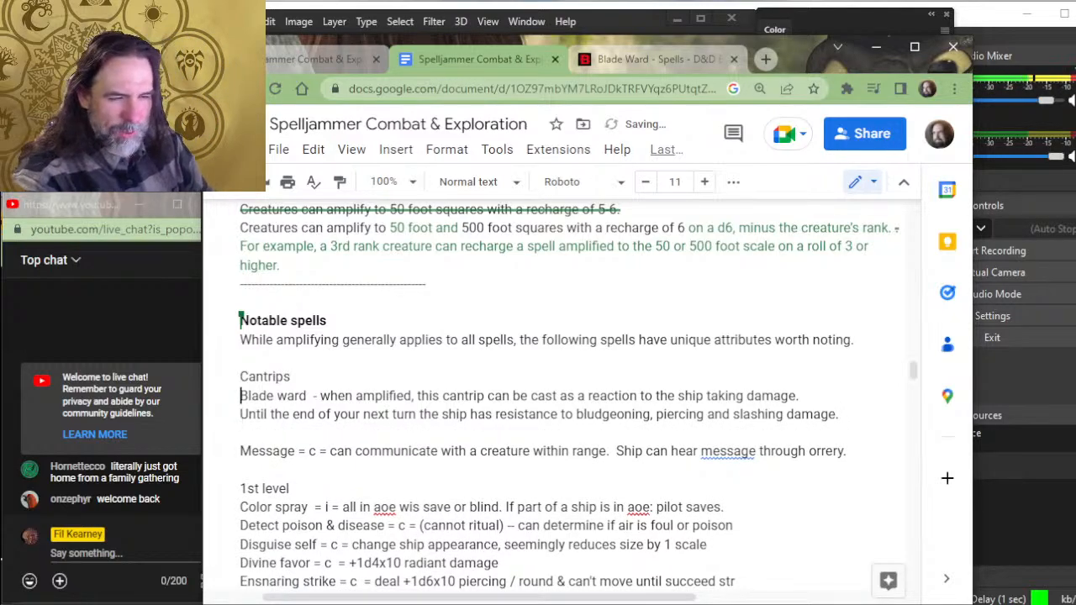
pyautogui.hotkey('shift', 'Right')
pyautogui.hotkey('shift', 'Right')
pyautogui.hotkey('shift', 'Right')
pyautogui.hotkey('shift', 'Right')
pyautogui.hotkey('shift', 'Right')
pyautogui.hotkey('shift', 'Right')
pyautogui.hotkey('shift', 'Right')
pyautogui.hotkey('shift', 'Right')
pyautogui.hotkey('shift', 'Right')
pyautogui.hotkey('shift', 'Right')
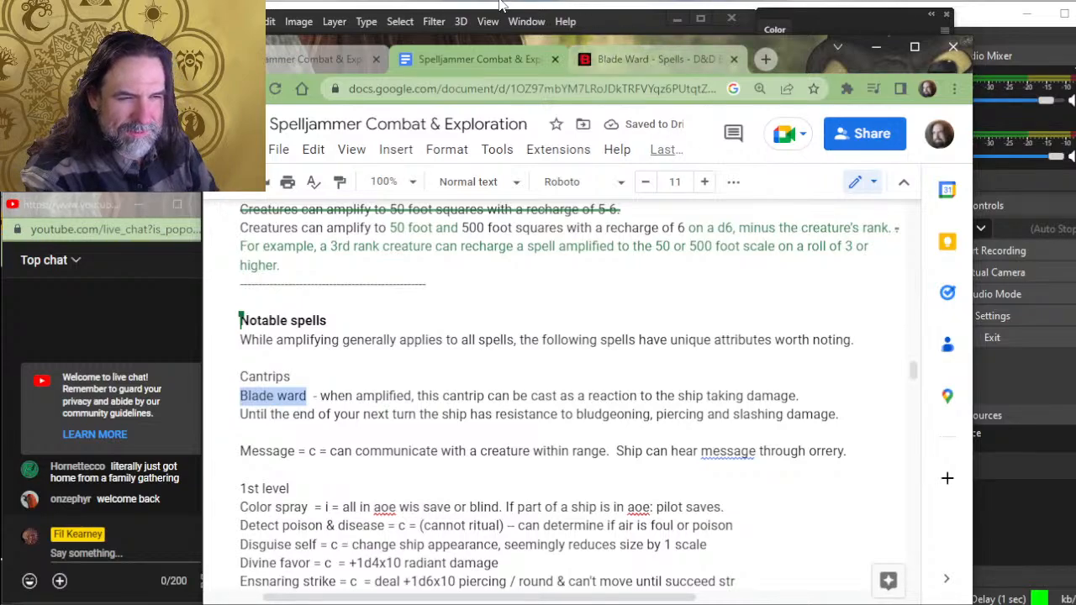
pyautogui.click(362, 125)
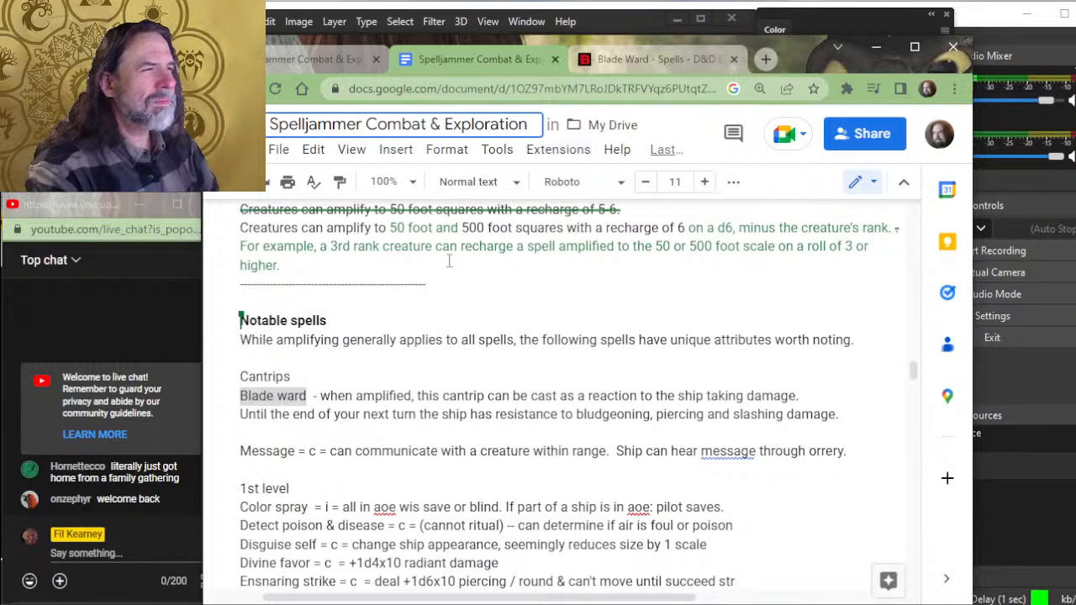
pyautogui.click(486, 354)
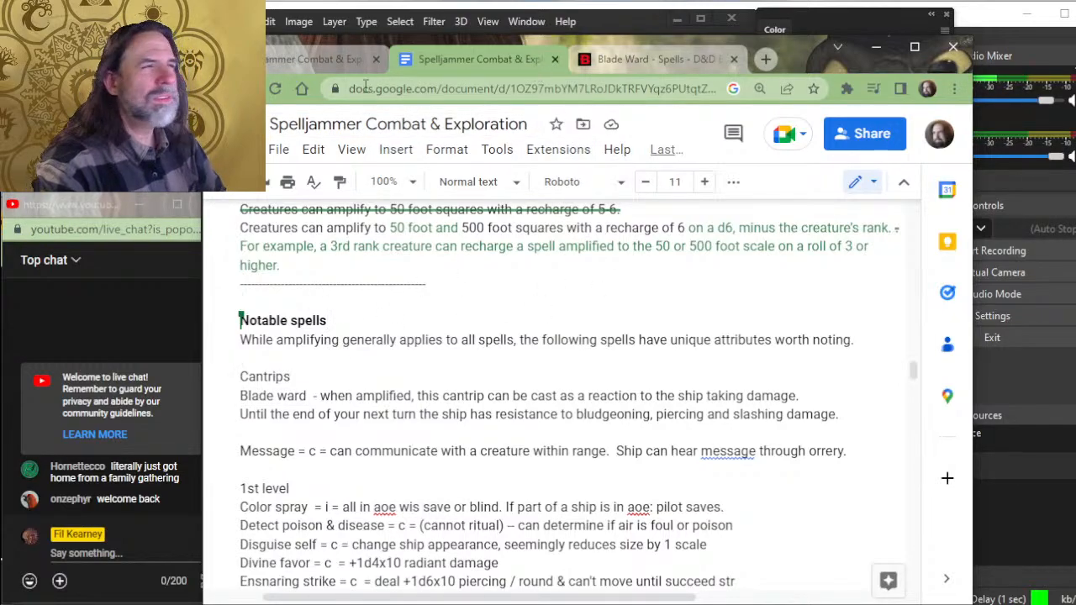
# - Add a dash after the spell name Message and insert "(reaction)" after the spell name Blade ward
pyautogui.scroll(-2, 291, 329)
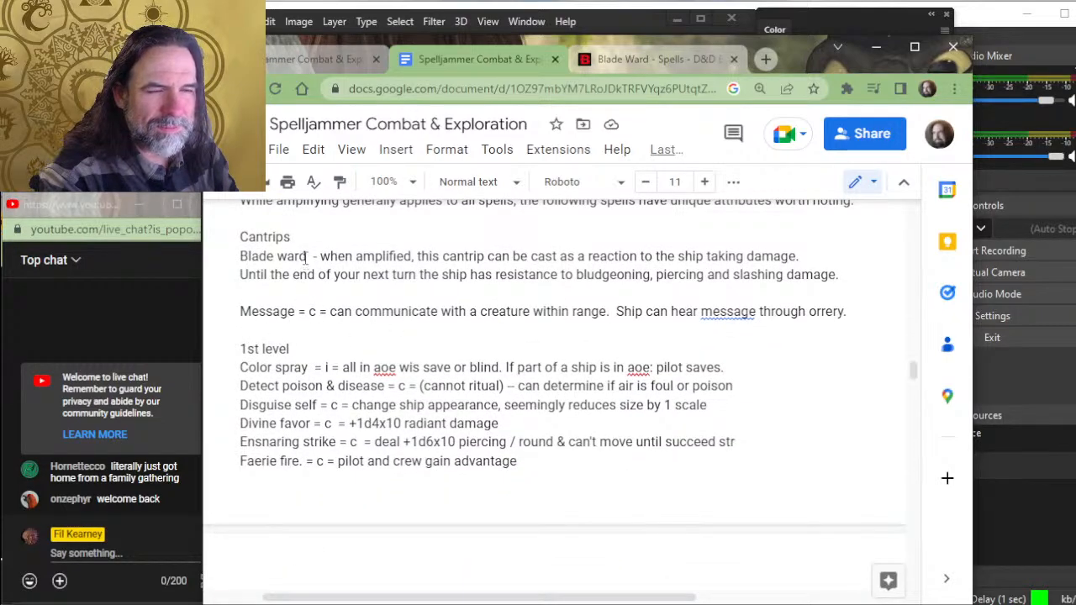
pyautogui.write('-')
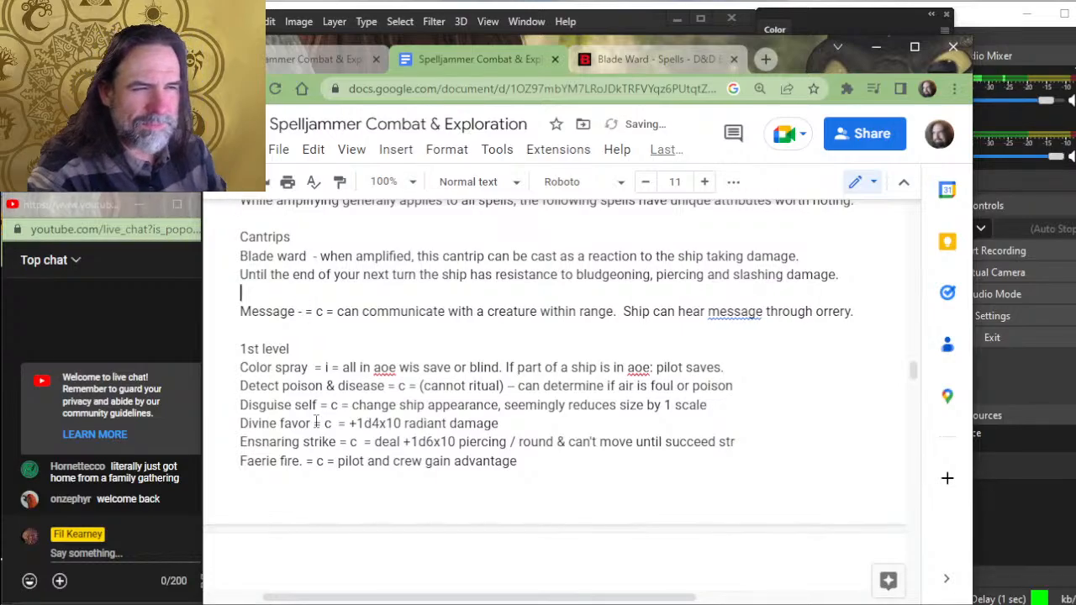
pyautogui.press('Up')
pyautogui.press('Up')
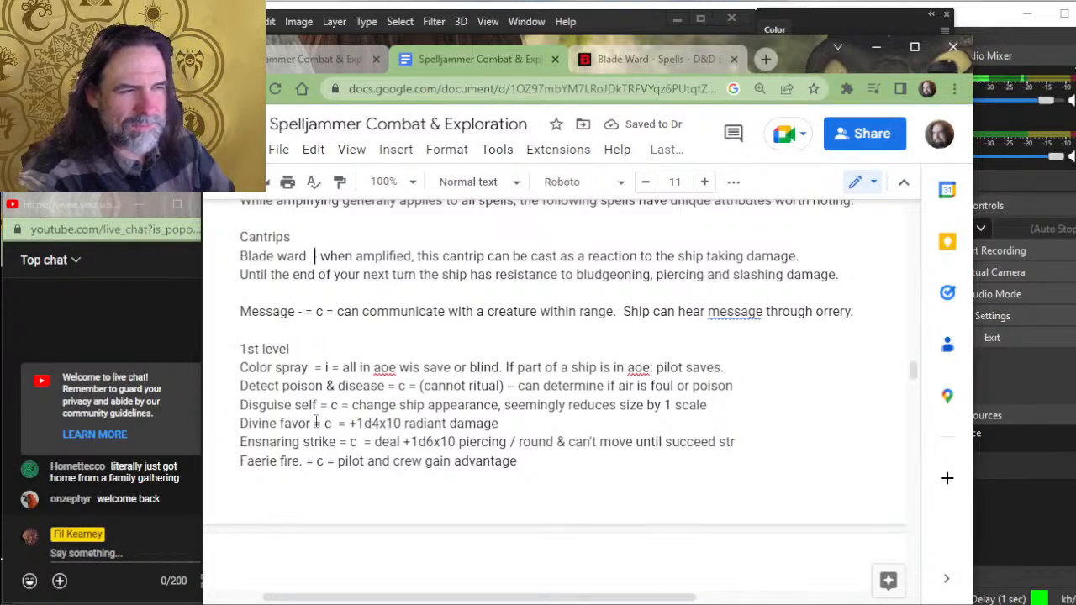
pyautogui.write('(reaction')
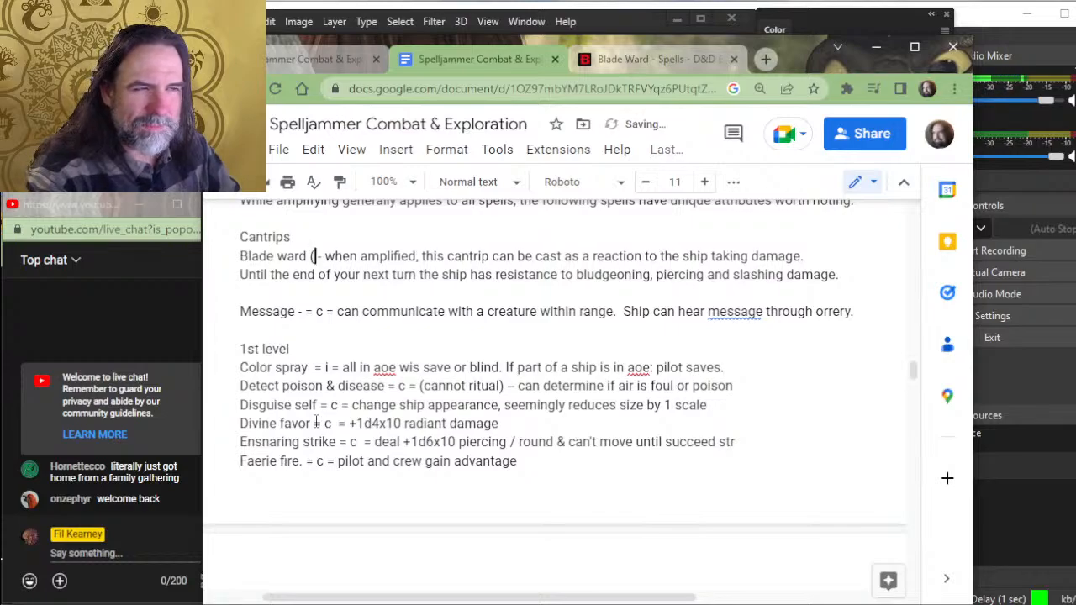
pyautogui.write(')')
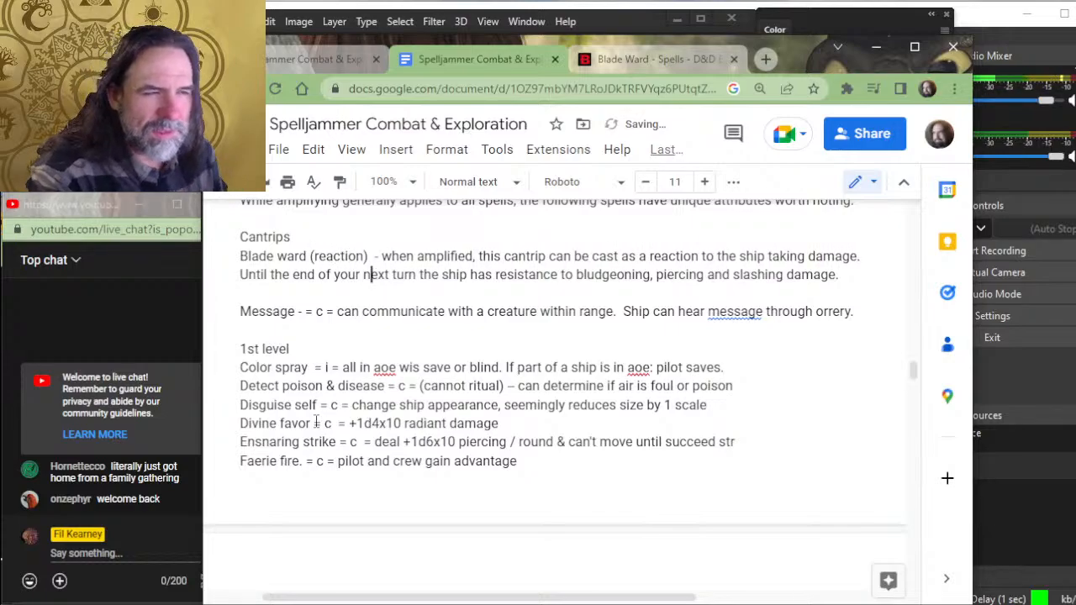
# - Insert "(concentration)" after the spell name Message and delete the "= c =" shorthand following the dash
pyautogui.press('Left')
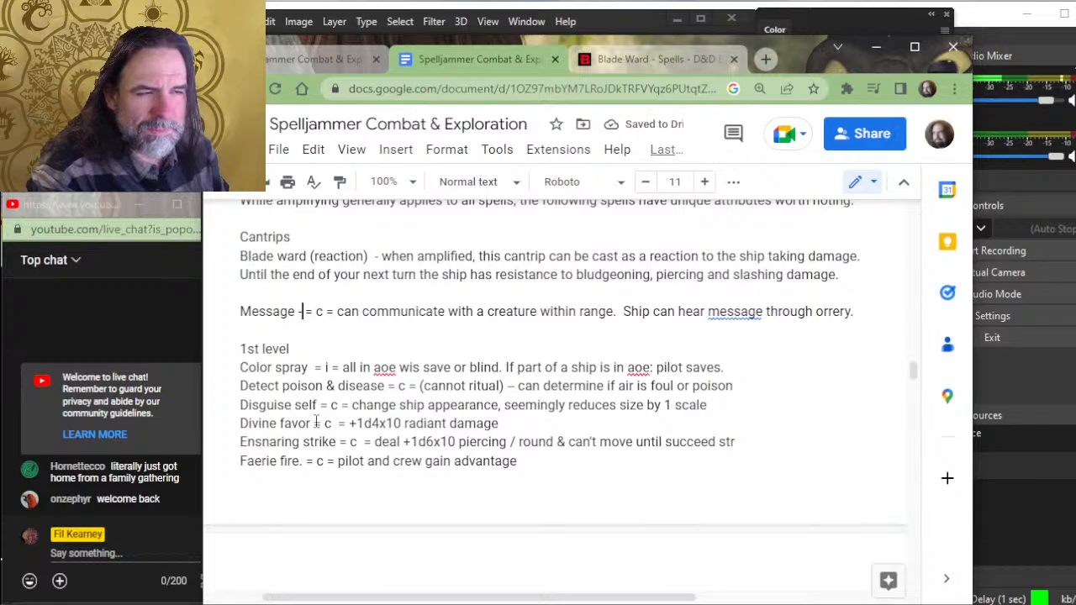
pyautogui.press('Left')
pyautogui.press('BackSpace')
pyautogui.write('(concentratio')
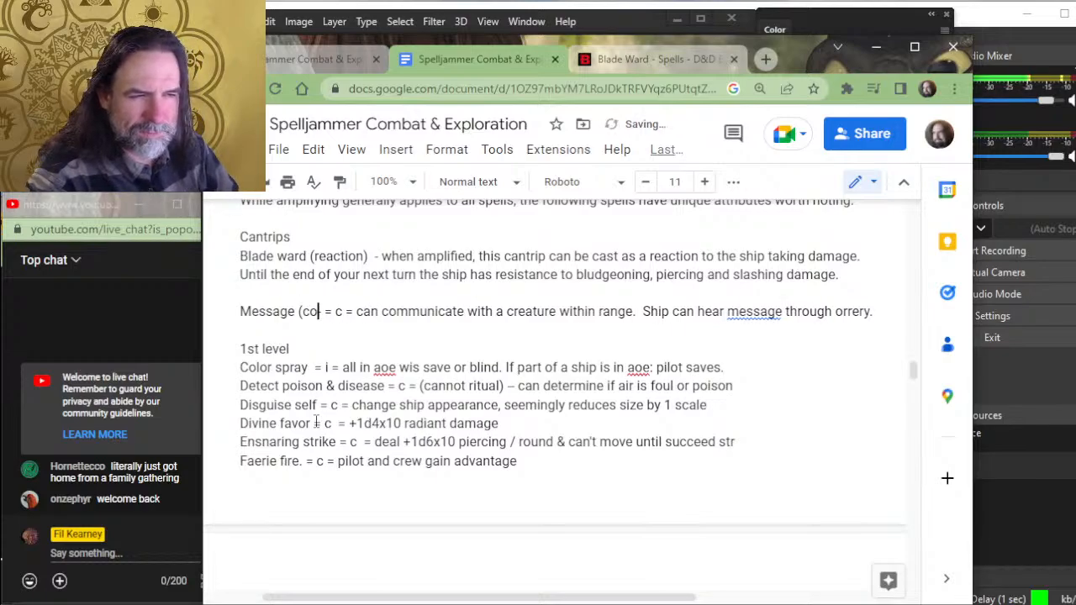
pyautogui.write('n)')
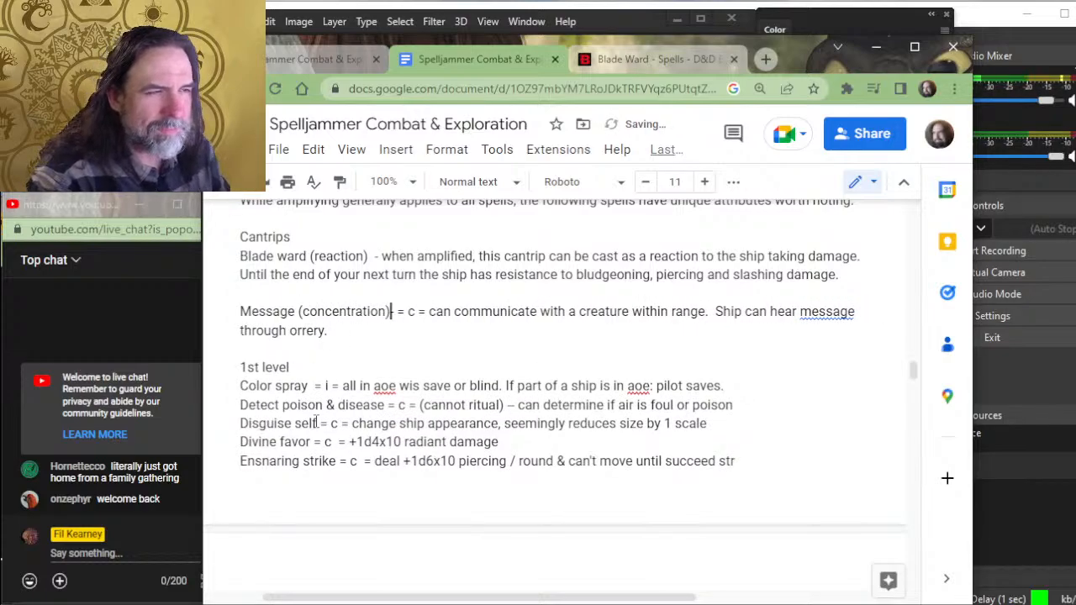
pyautogui.press('Delete')
pyautogui.press('Delete')
pyautogui.press('Delete')
pyautogui.press('Delete')
pyautogui.press('Delete')
pyautogui.press('Delete')
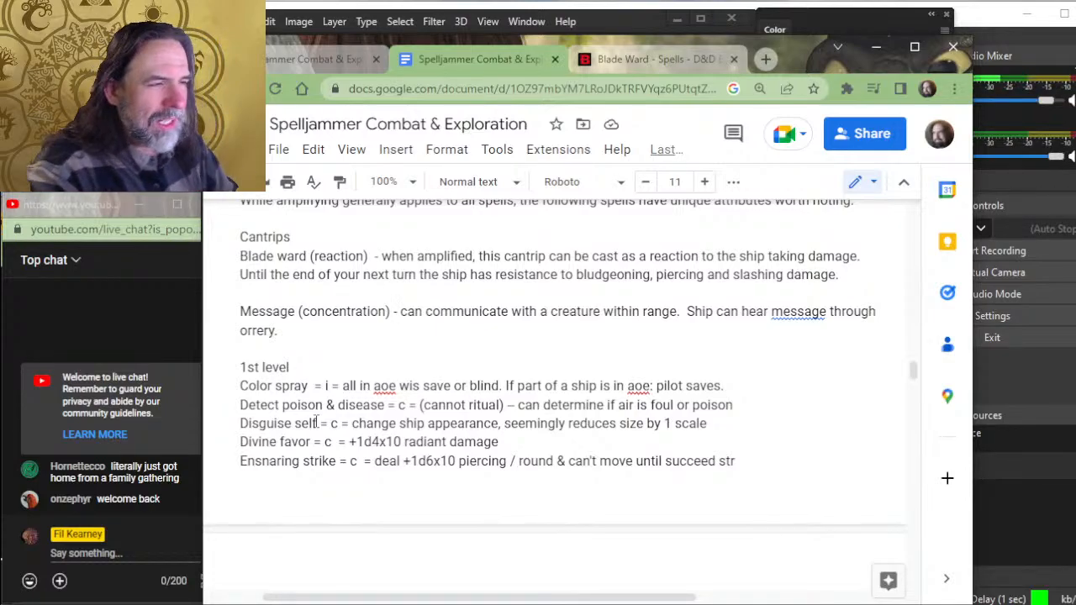
# - Begin the Message description with "while maintaining concentration on this spell, you can" before "communicate", removing the duplicate "can"
pyautogui.write('while ')
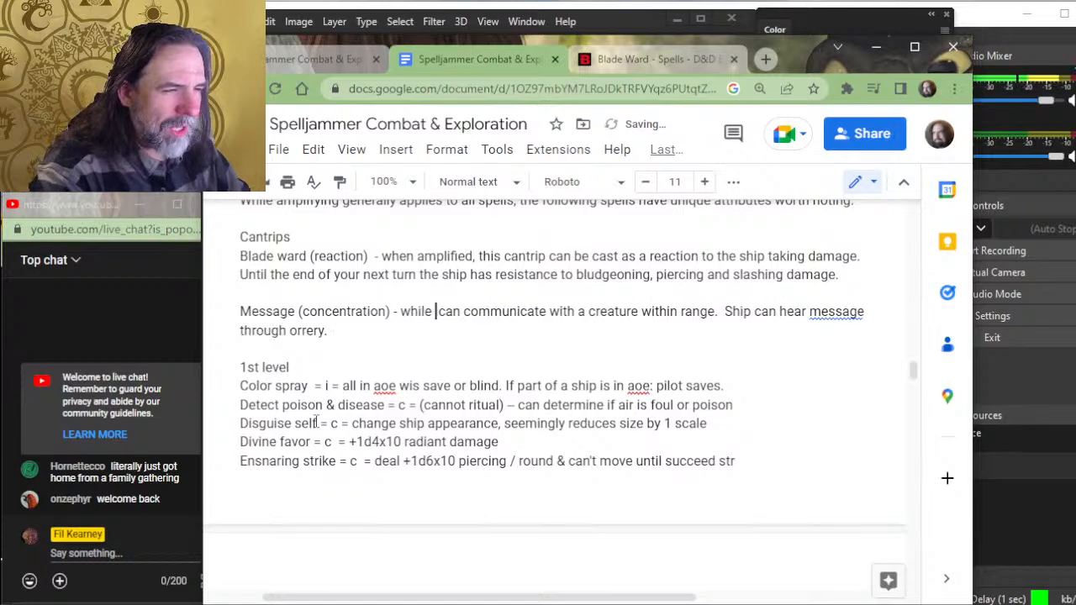
pyautogui.write('maintaining ')
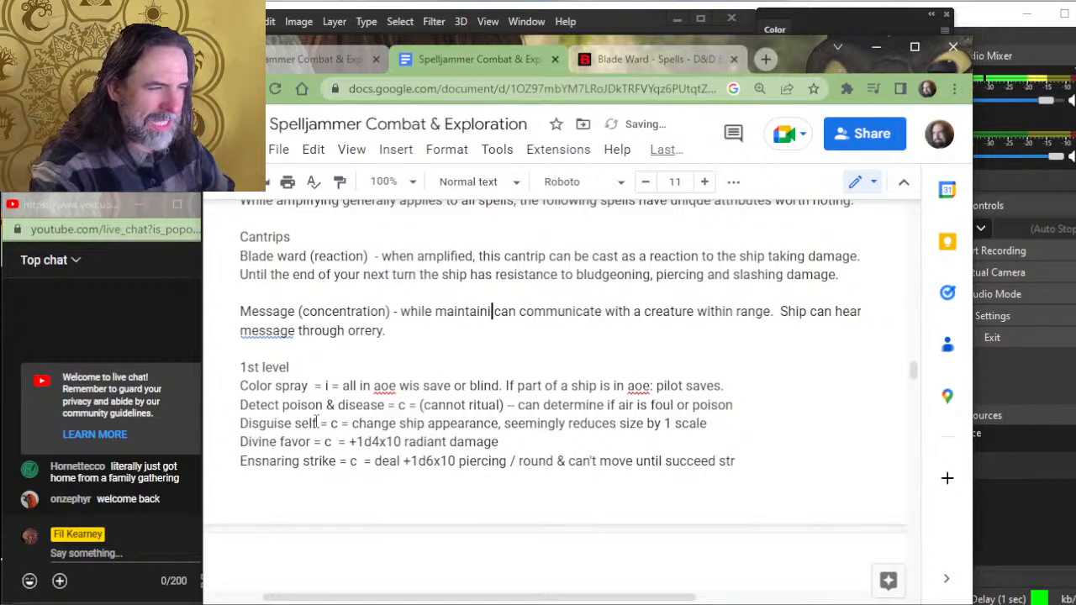
pyautogui.write('focus')
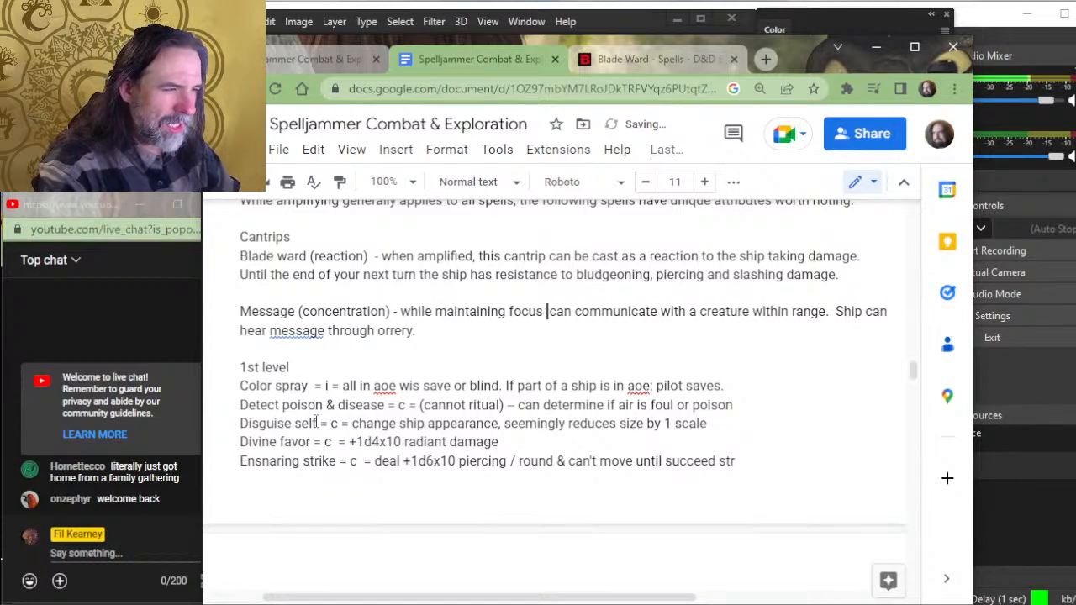
pyautogui.press('BackSpace')
pyautogui.press('BackSpace')
pyautogui.press('BackSpace')
pyautogui.press('BackSpace')
pyautogui.press('BackSpace')
pyautogui.press('BackSpace')
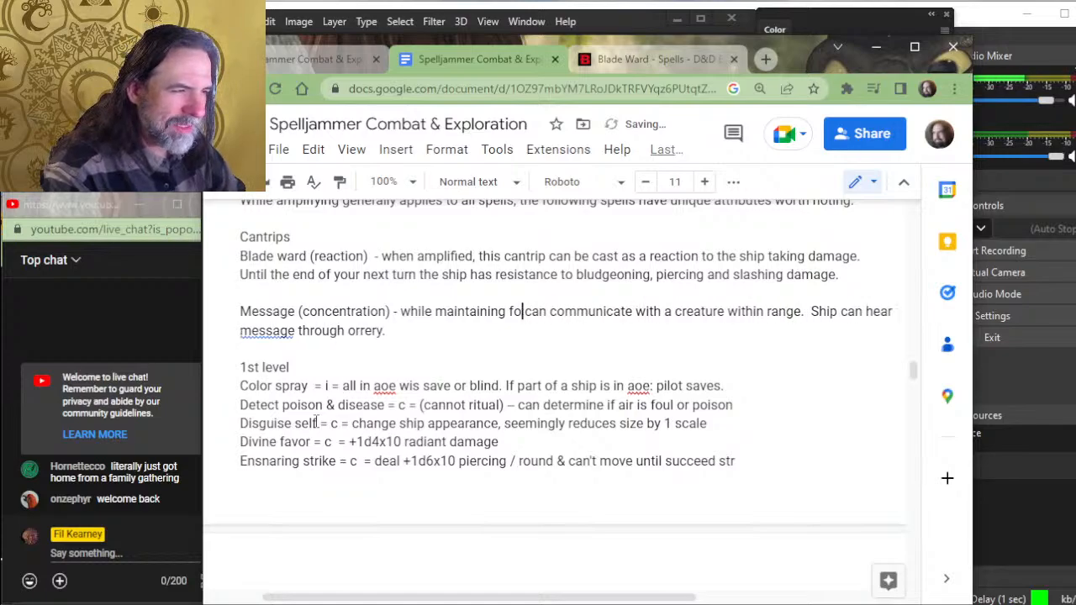
pyautogui.write('concentration o')
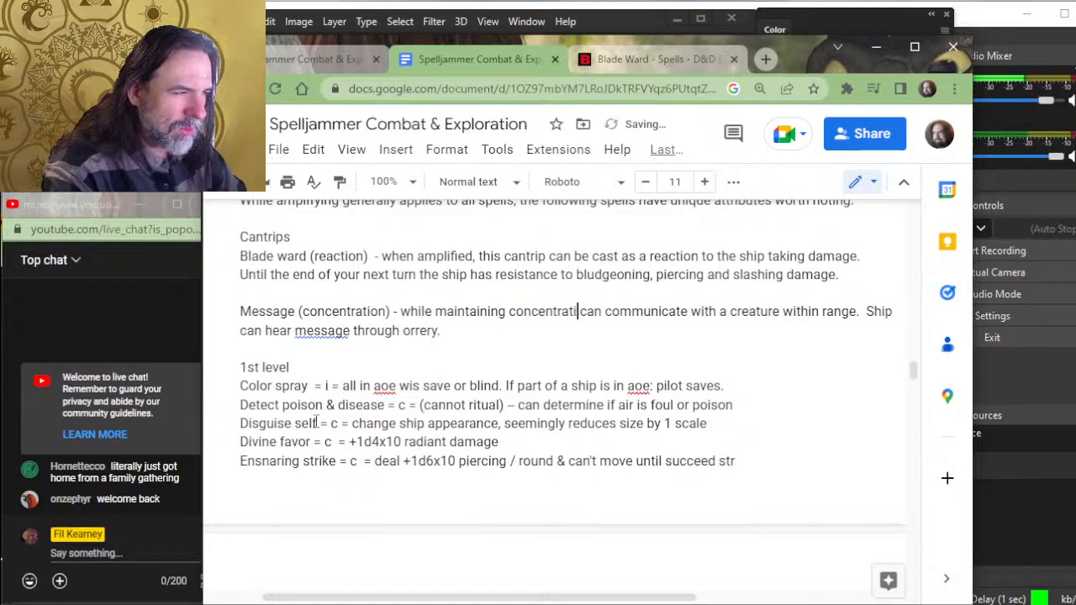
pyautogui.write('n this spell')
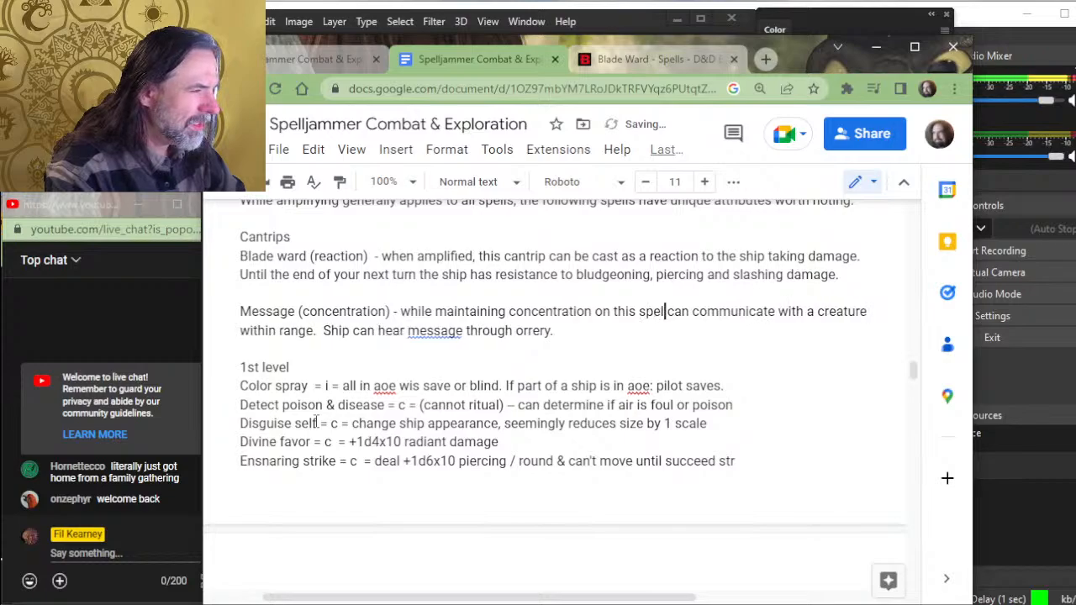
pyautogui.write(', you can')
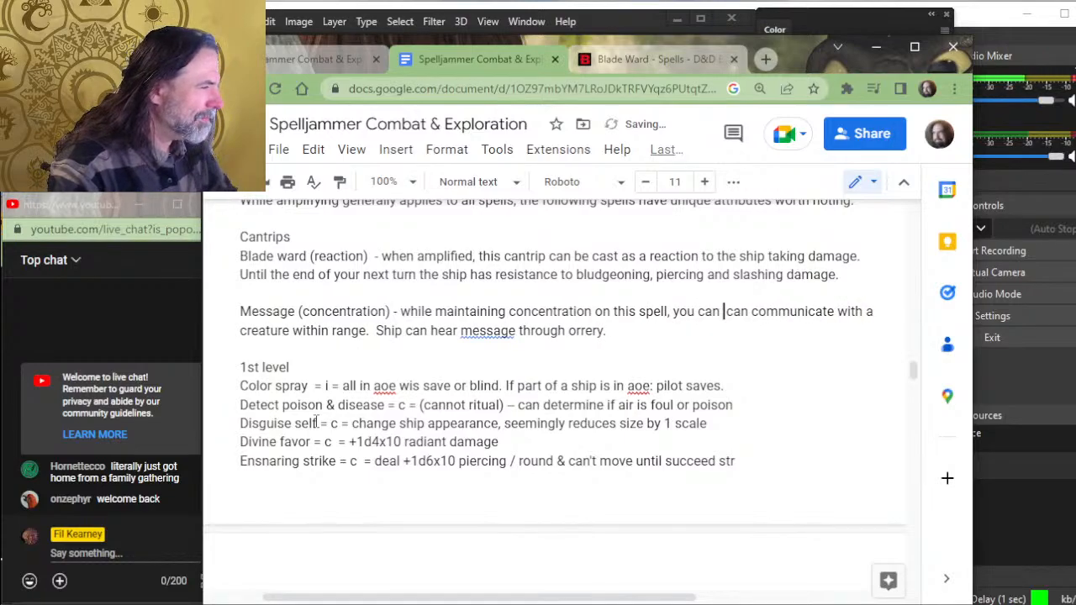
pyautogui.press('Delete')
pyautogui.press('Delete')
pyautogui.press('Delete')
pyautogui.press('Delete')
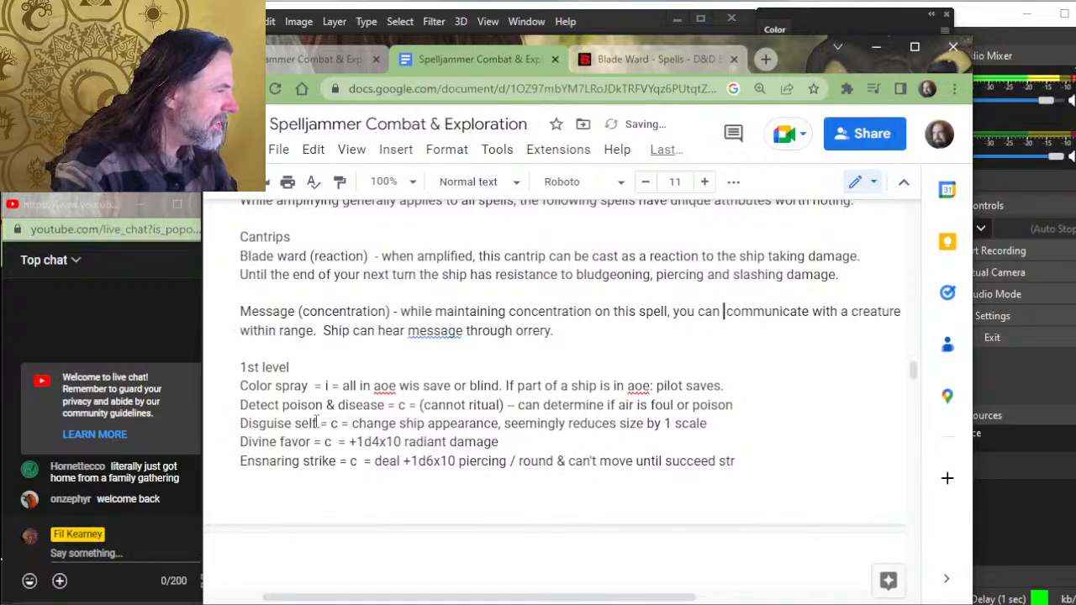
# - After "within range." in the Message entry, insert "The reply can be heard by any creature within 10 feet of"
pyautogui.press('Home')
pyautogui.press('Down')
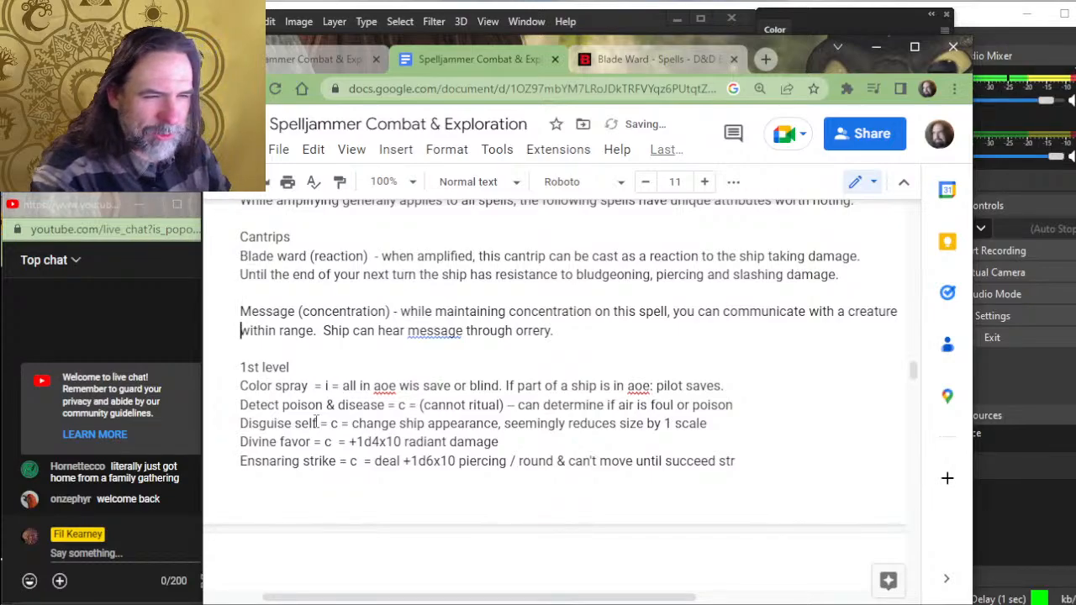
pyautogui.press('Right')
pyautogui.press('Right')
pyautogui.press('Right')
pyautogui.press('Right')
pyautogui.press('Right')
pyautogui.press('Right')
pyautogui.press('Right')
pyautogui.press('Right')
pyautogui.press('Right')
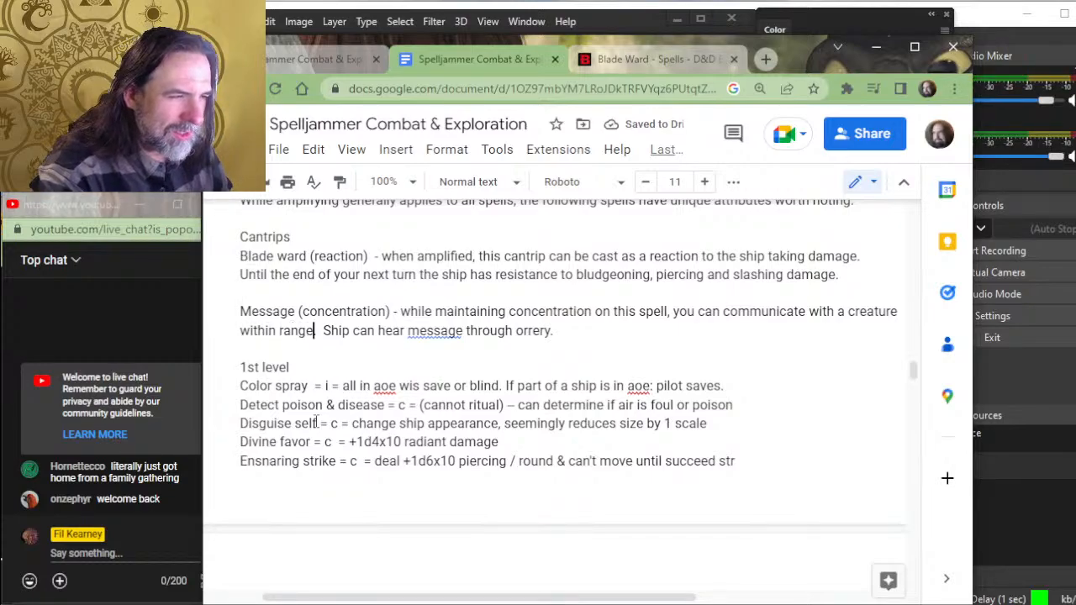
pyautogui.press('Right')
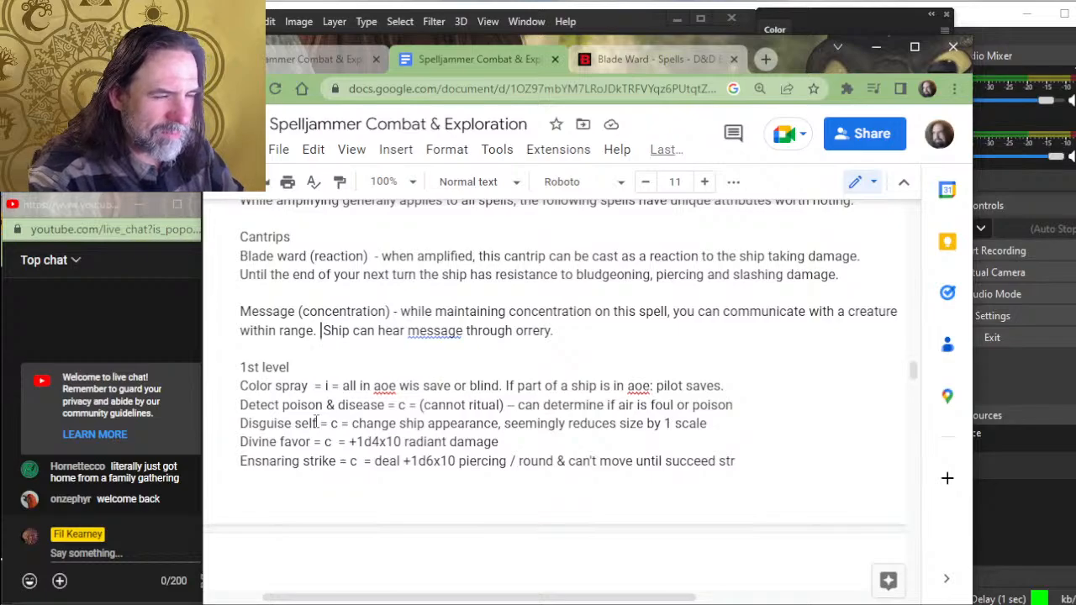
pyautogui.write('The reply ca')
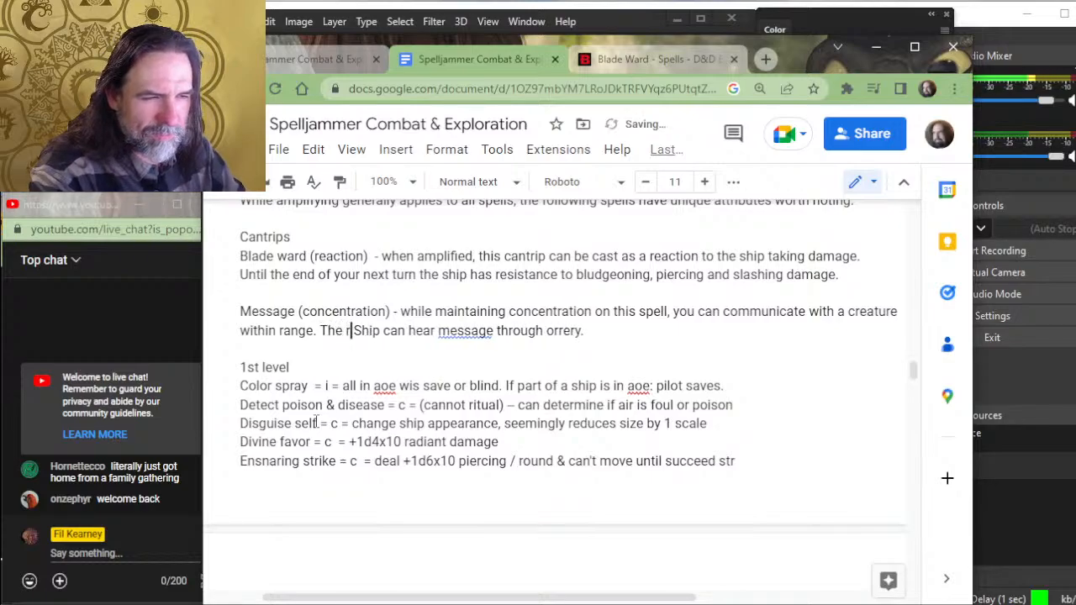
pyautogui.write('n be hear')
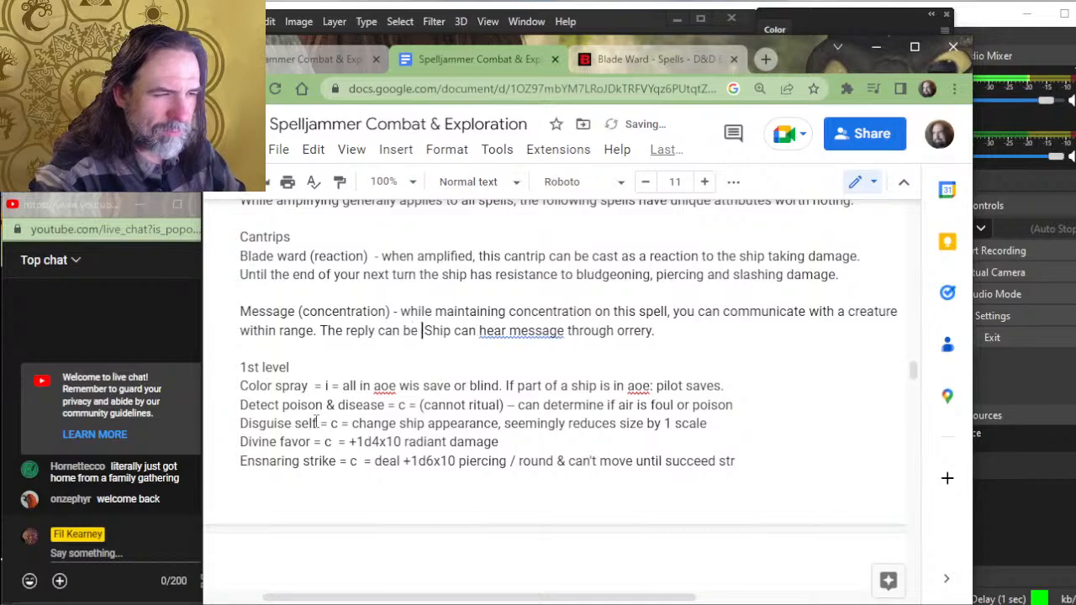
pyautogui.write('d by ')
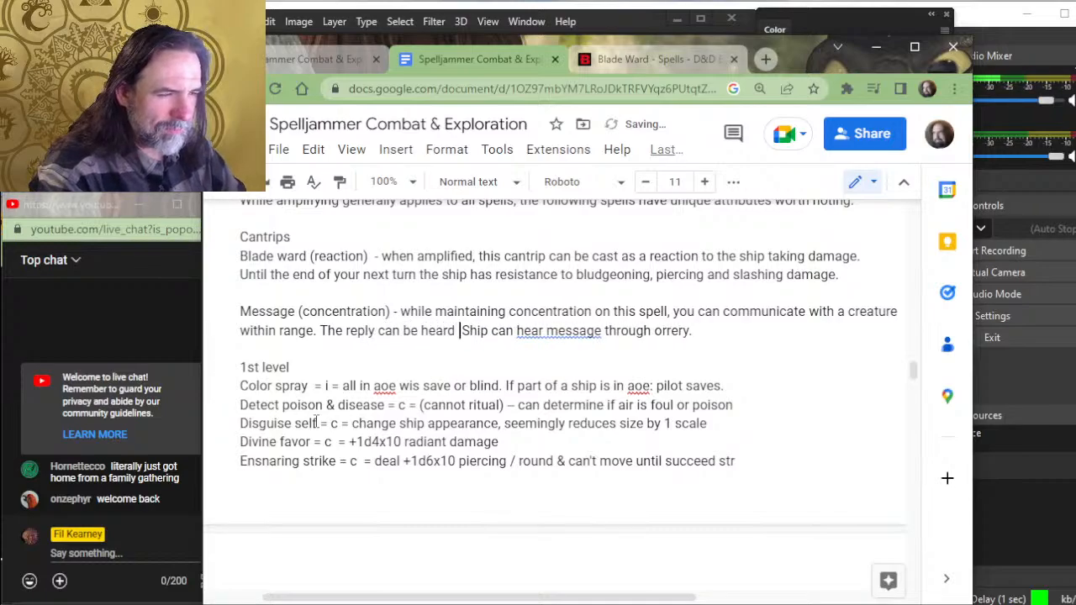
pyautogui.write('any creature wi')
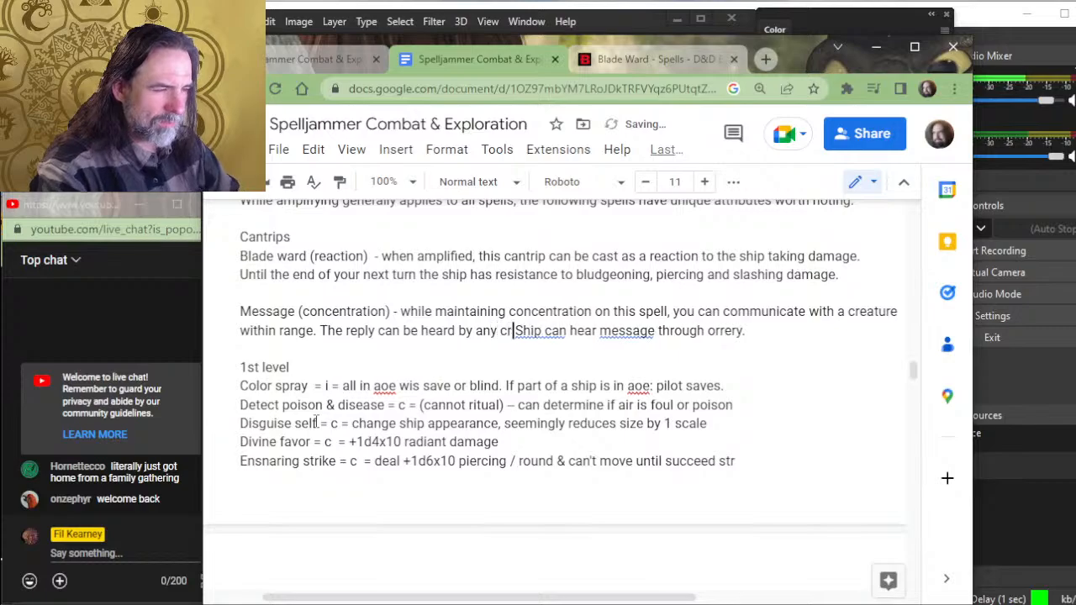
pyautogui.write('thin ')
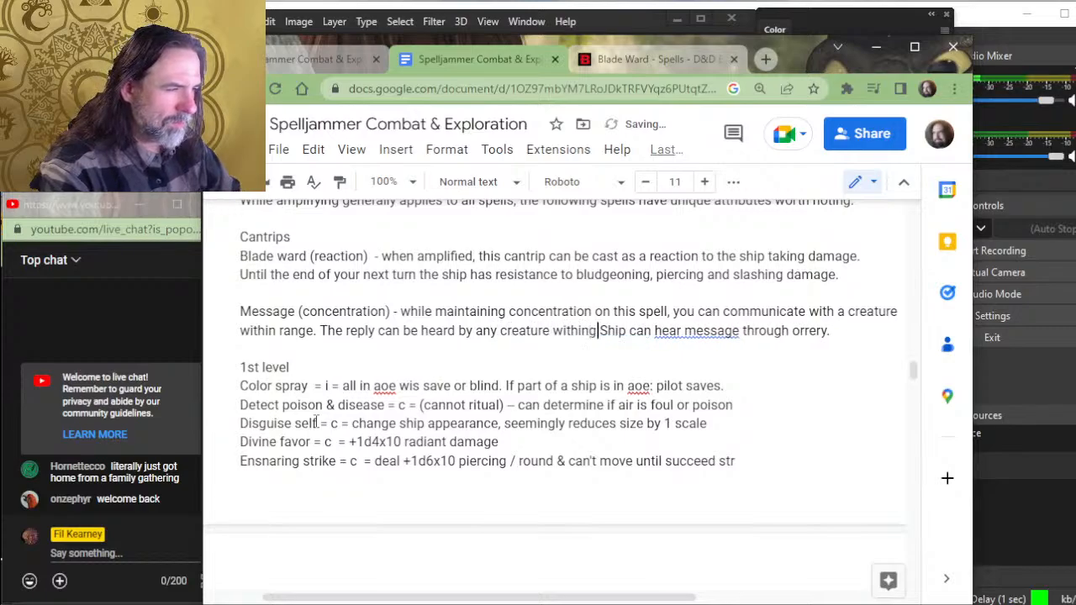
pyautogui.write('10 feet ')
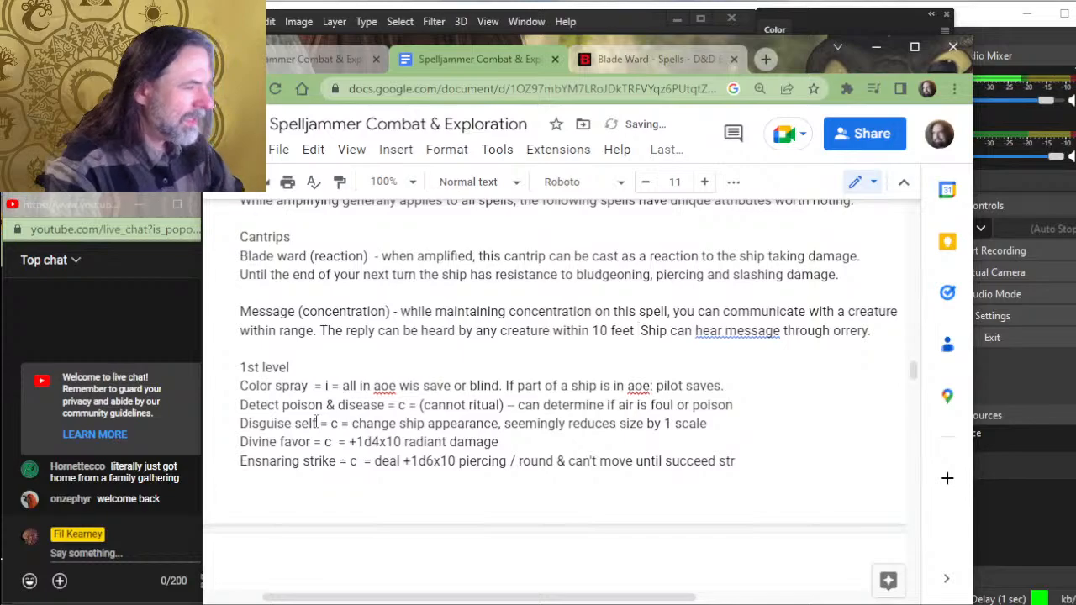
pyautogui.write('of ')
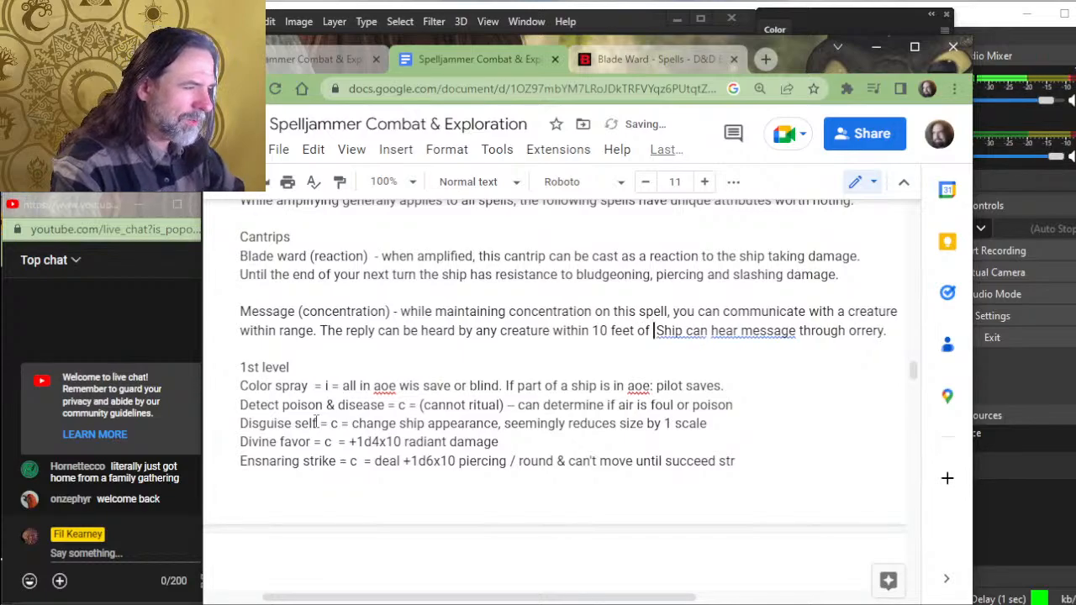
pyautogui.write('the spell ampl')
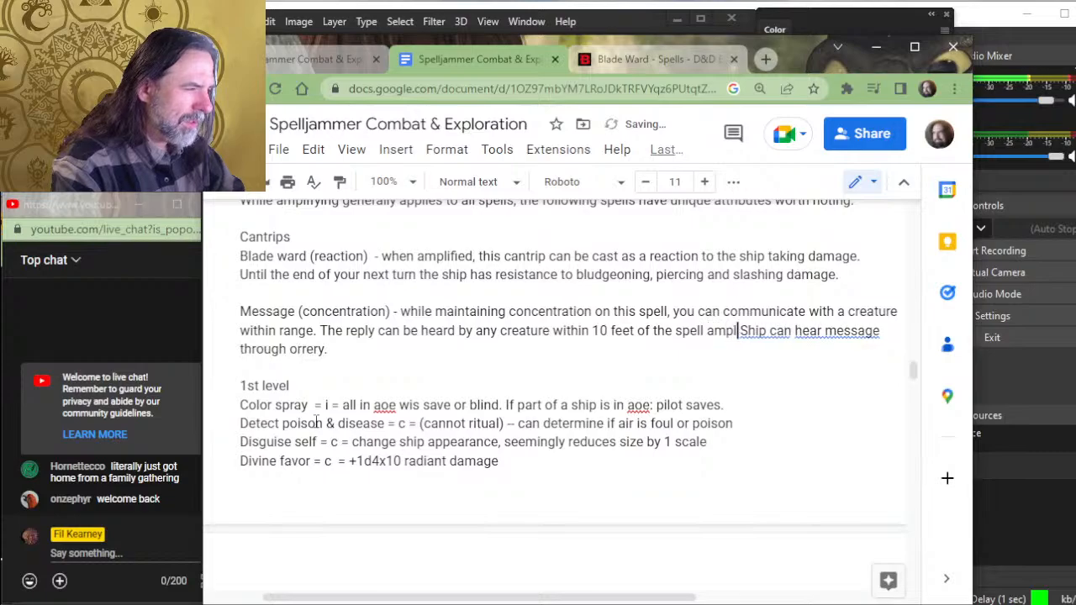
pyautogui.write('y')
# - Continue the new reply sentence in the Message entry with "the spell amplifier"
pyautogui.press('BackSpace')
pyautogui.write('ifying')
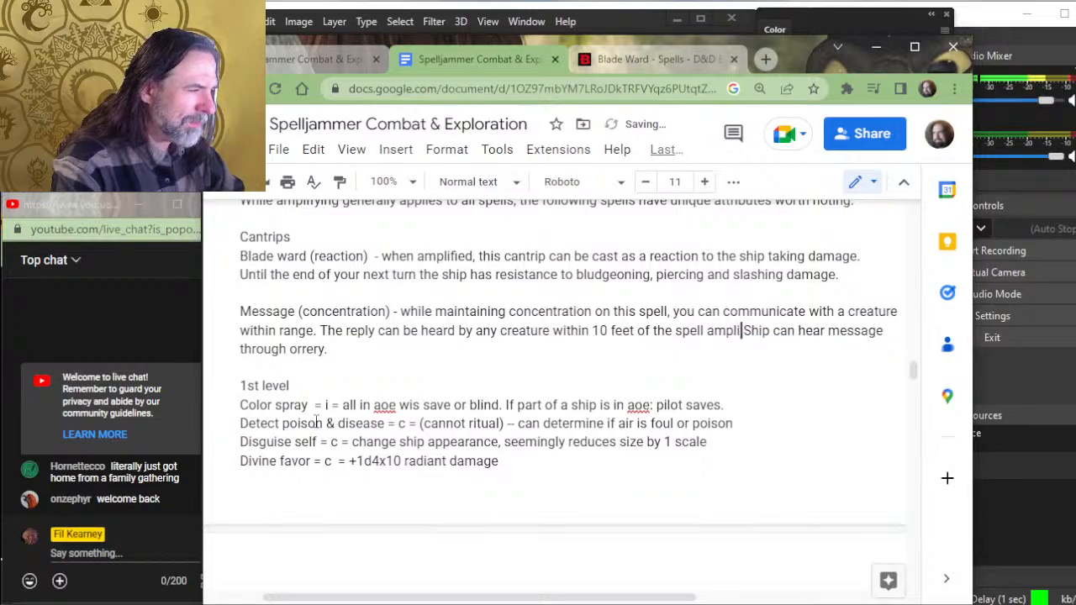
pyautogui.press('BackSpace')
pyautogui.press('BackSpace')
pyautogui.press('BackSpace')
pyautogui.press('BackSpace')
pyautogui.press('BackSpace')
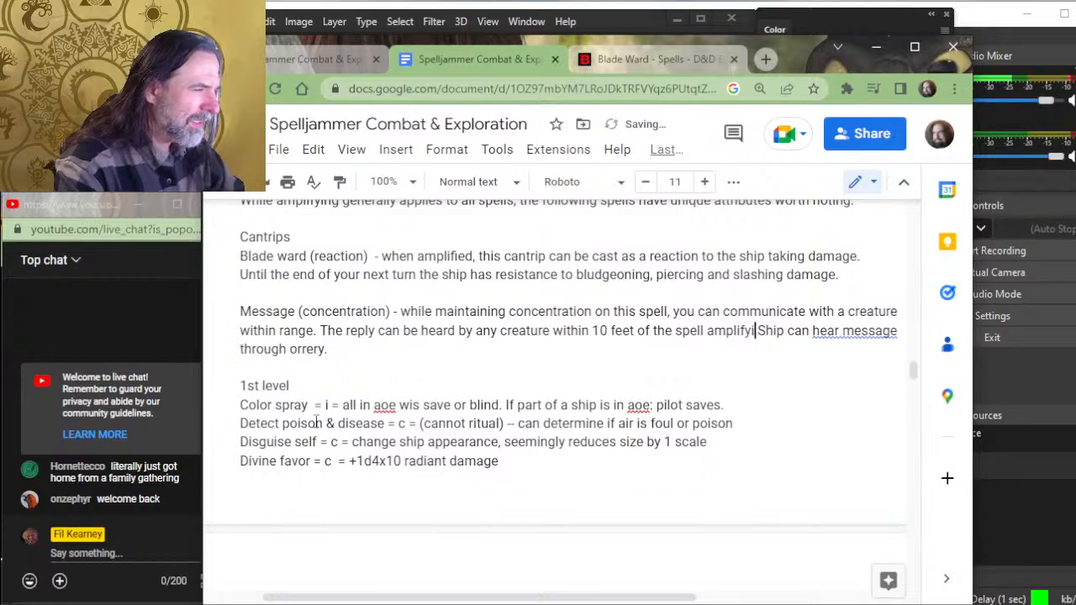
pyautogui.write('er.')
pyautogui.press('BackSpace')
pyautogui.press('BackSpace')
pyautogui.press('BackSpace')
pyautogui.press('BackSpace')
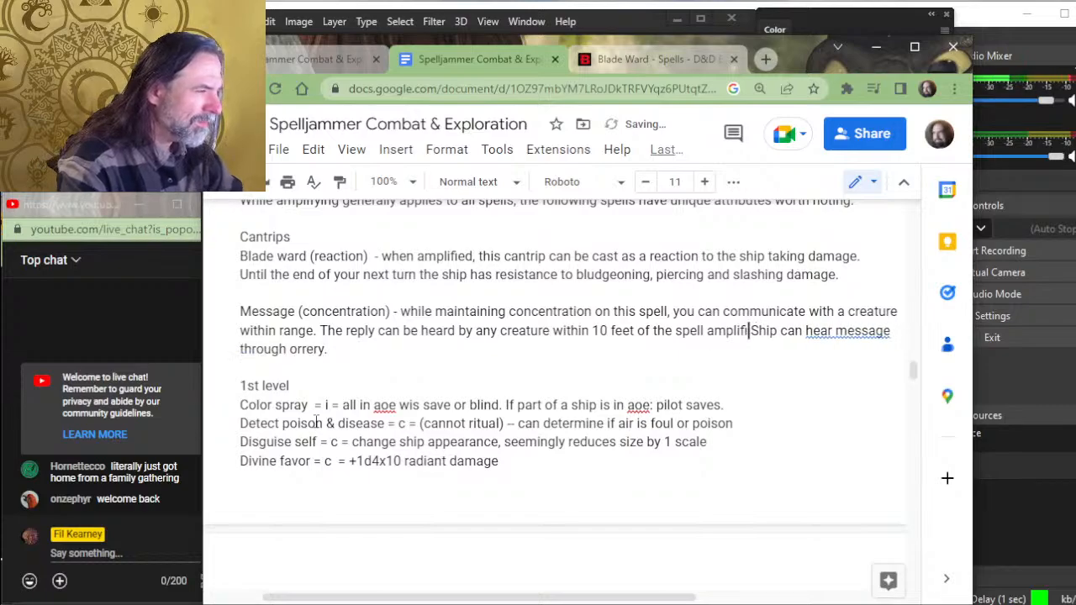
pyautogui.write('er')
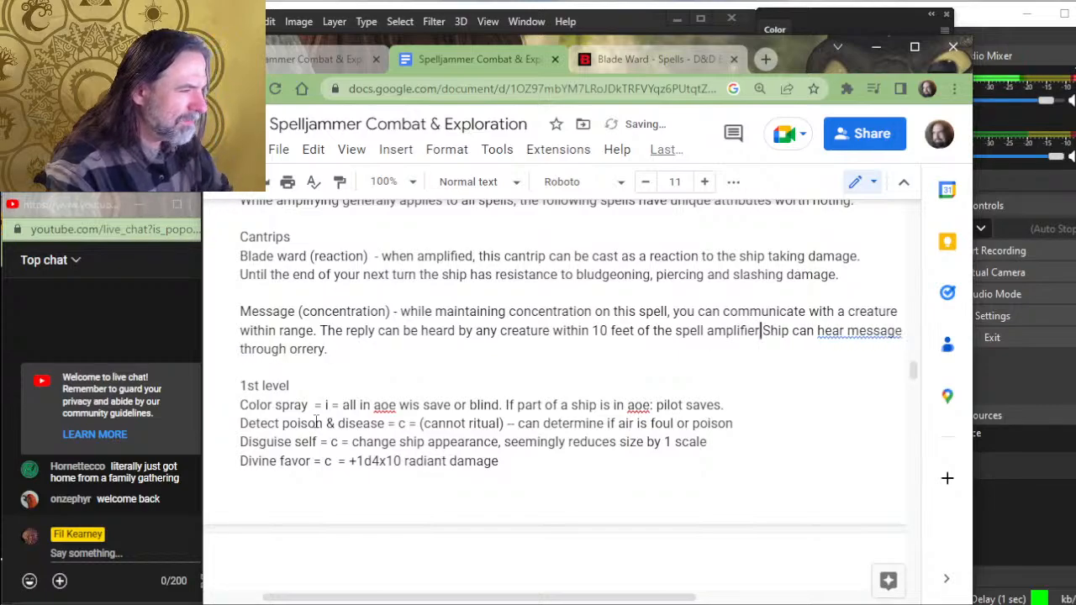
pyautogui.write('>')
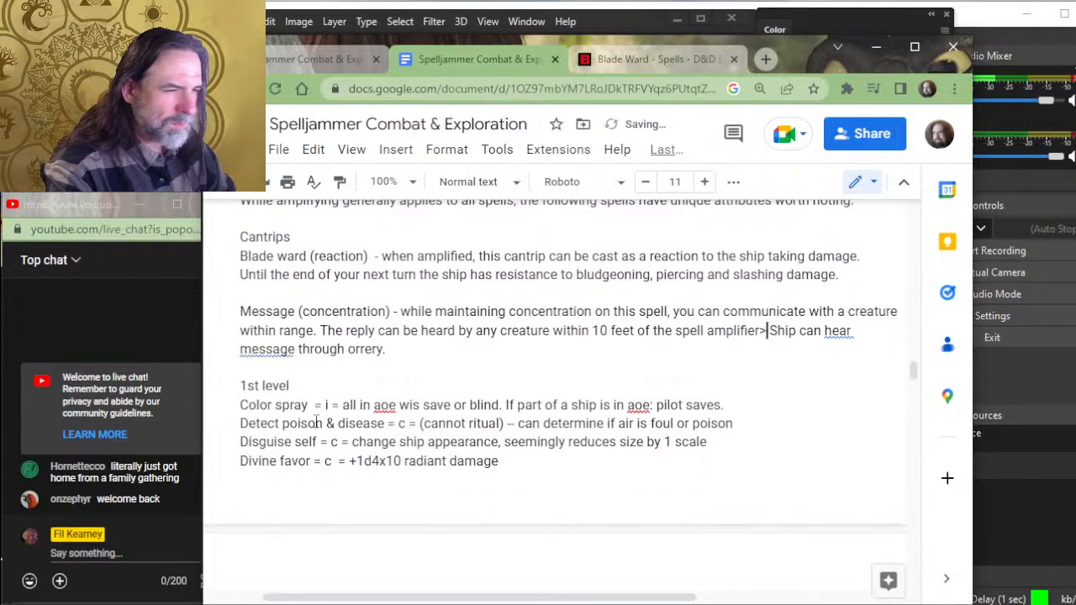
# - Delete the old "Ship can hear message through orrery." note and end the Message entry with a period after "amplifier"
pyautogui.hotkey('shift', 'Down')
pyautogui.press('BackSpace')
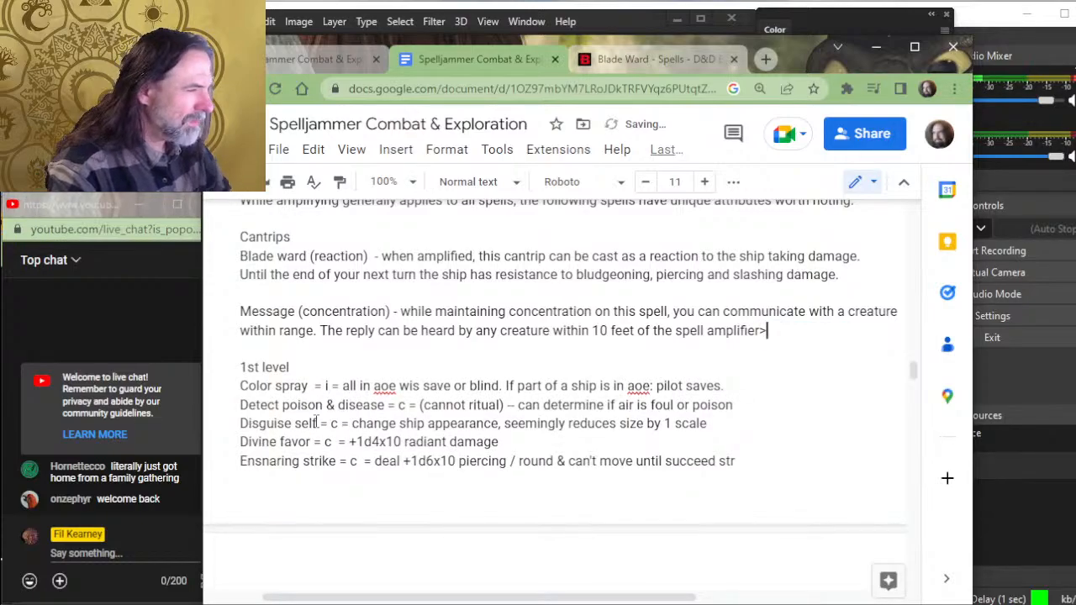
pyautogui.press('BackSpace')
pyautogui.write('.')
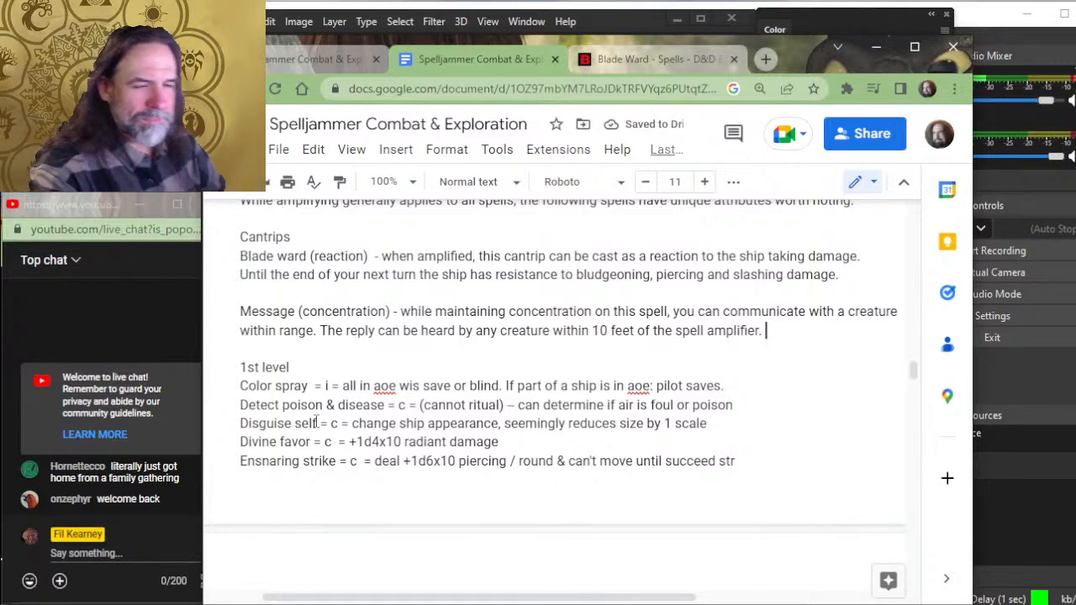
# - Insert "(instant)" after the spell name Color spray under 1st level
pyautogui.press('Up')
pyautogui.press('Down')
pyautogui.press('Down')
pyautogui.press('Down')
pyautogui.press('Down')
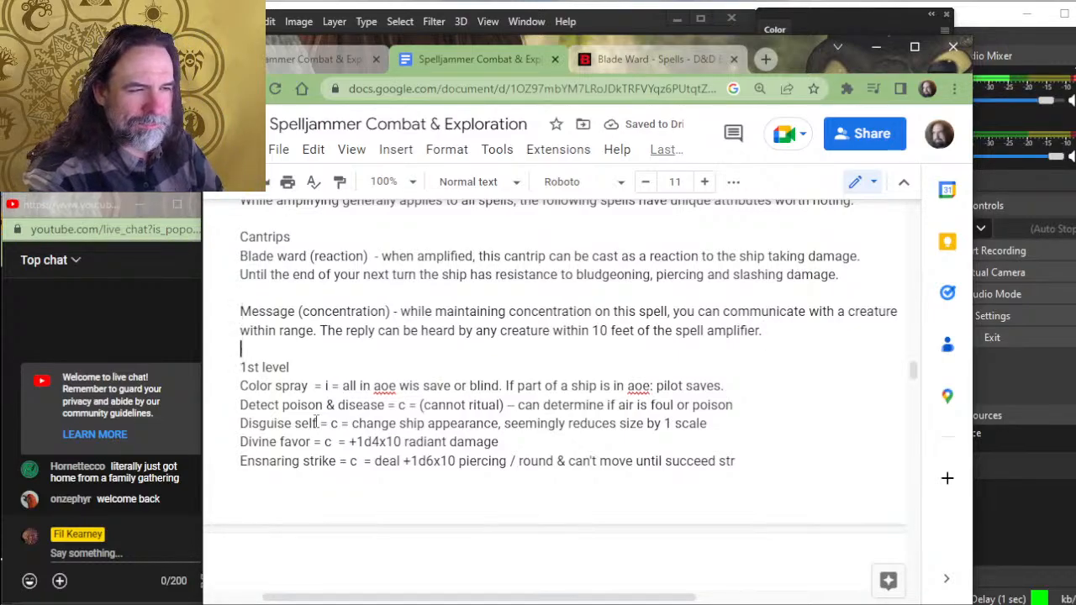
pyautogui.press('Right')
pyautogui.press('Right')
pyautogui.press('Right')
pyautogui.press('Right')
pyautogui.press('Right')
pyautogui.press('Right')
pyautogui.press('Right')
pyautogui.press('Right')
pyautogui.press('Right')
pyautogui.press('Right')
pyautogui.press('Right')
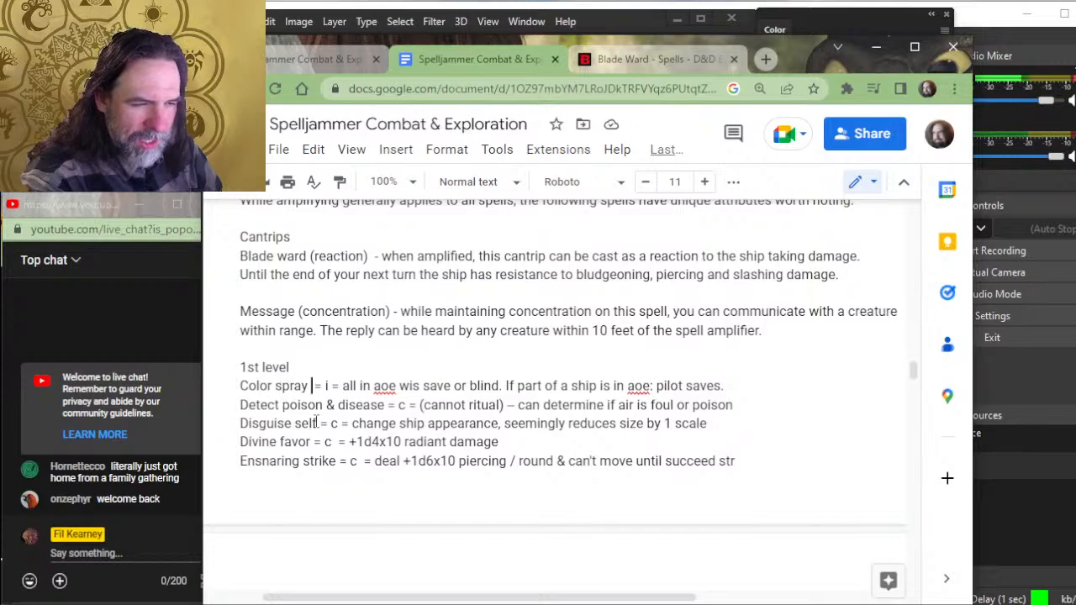
pyautogui.write('(')
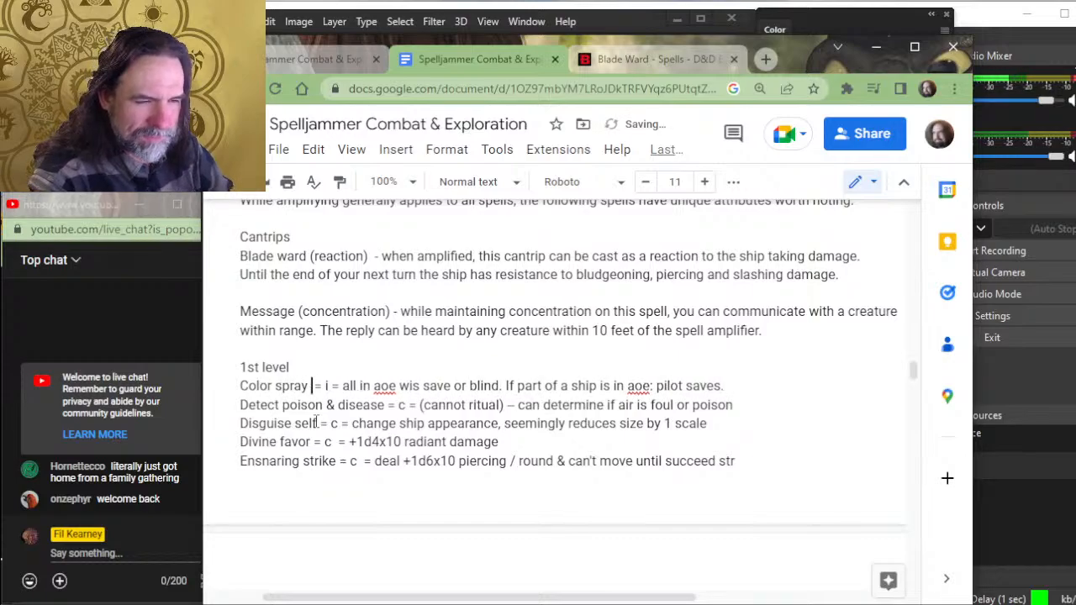
pyautogui.write('instant')
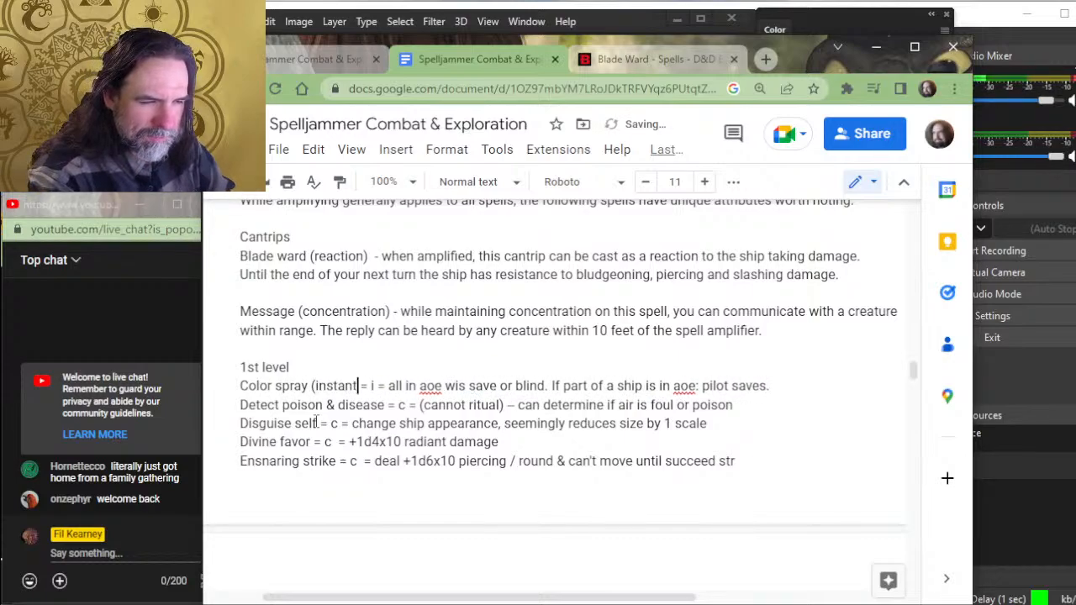
pyautogui.write('aneous')
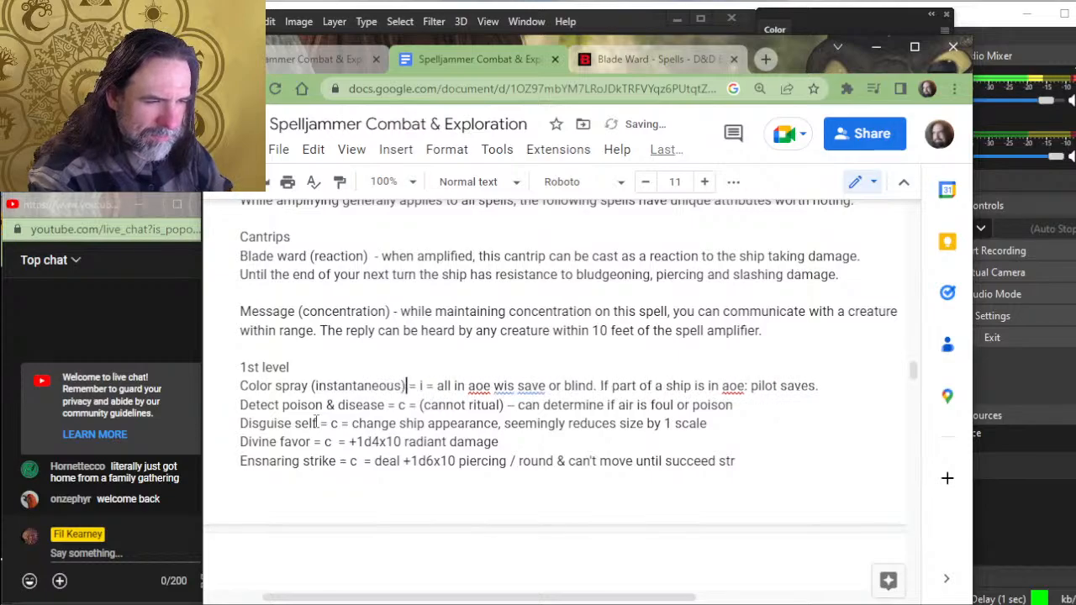
pyautogui.press('BackSpace')
pyautogui.press('BackSpace')
pyautogui.press('BackSpace')
pyautogui.press('BackSpace')
pyautogui.press('BackSpace')
pyautogui.press('BackSpace')
pyautogui.write(')')
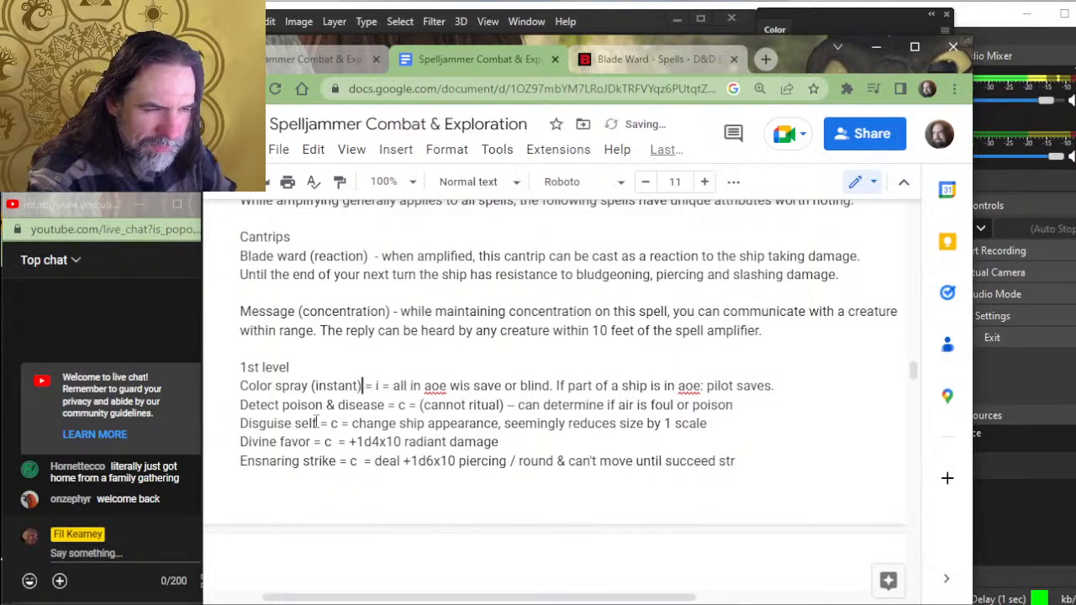
# - Replace the "= i =" shorthand in the Color spray entry with a dash and expand "instant" to "instantaneous"
pyautogui.press('Delete')
pyautogui.press('Delete')
pyautogui.press('Delete')
pyautogui.press('Delete')
pyautogui.press('Delete')
pyautogui.press('Delete')
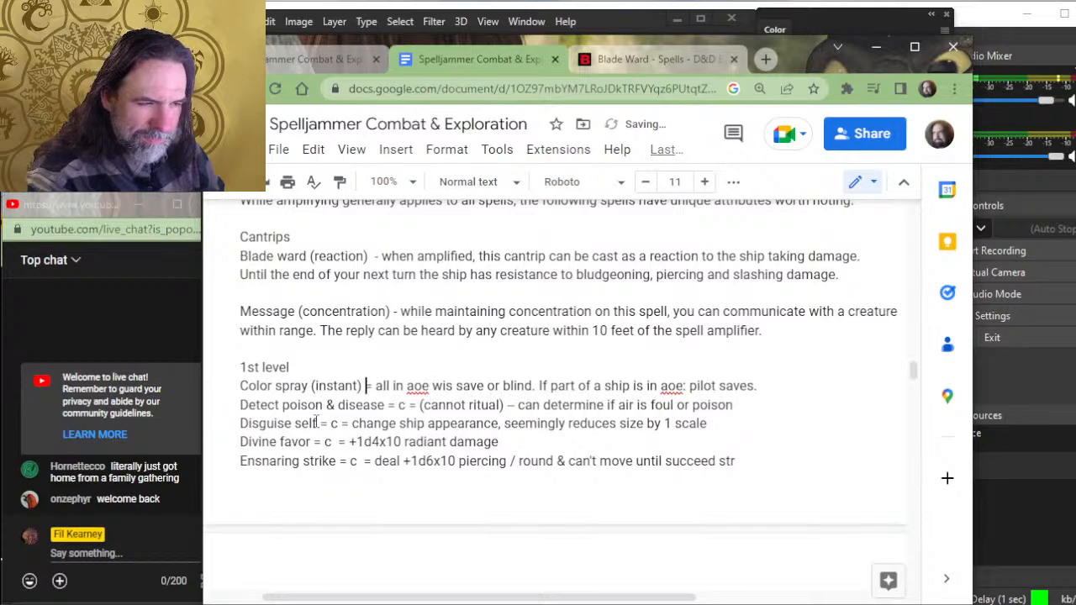
pyautogui.write('-')
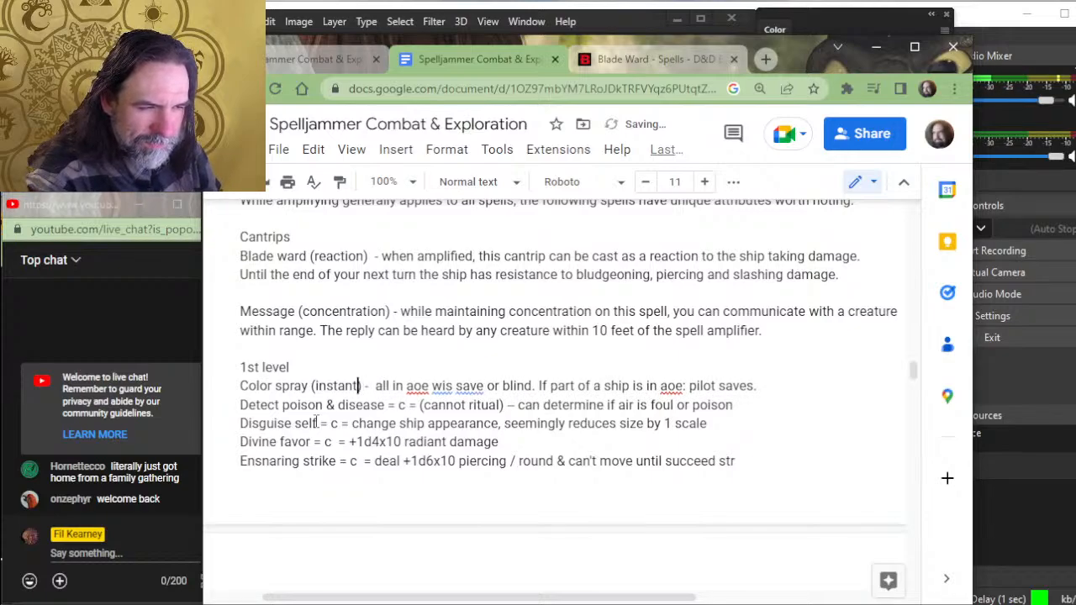
pyautogui.press('Left')
pyautogui.write('aneous')
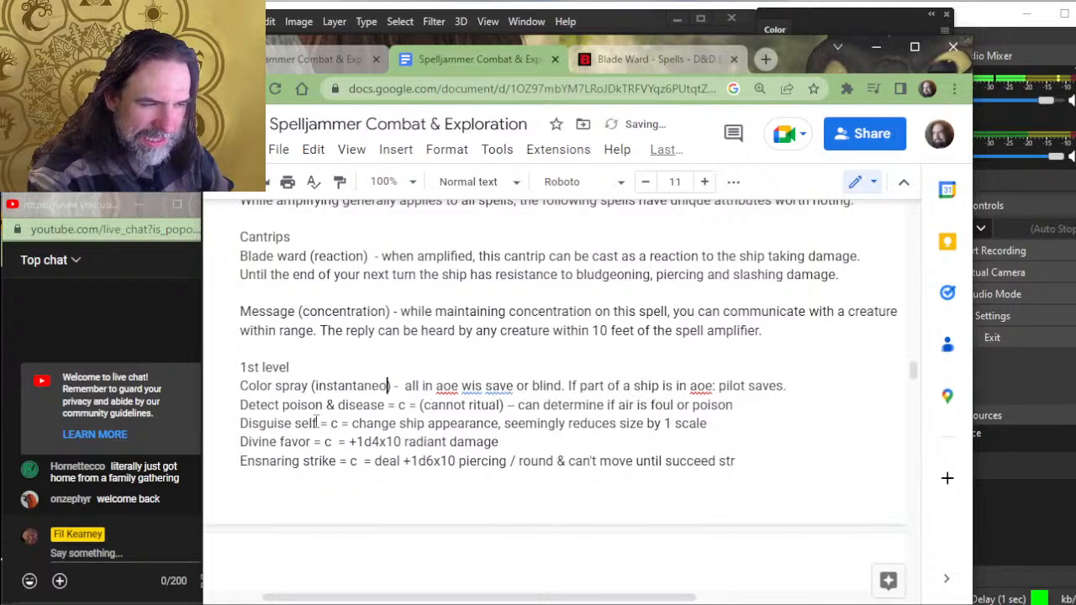
# - Finish the word "instantaneous" in the Color spray entry's parentheses and follow it with a single dash
pyautogui.press('Right')
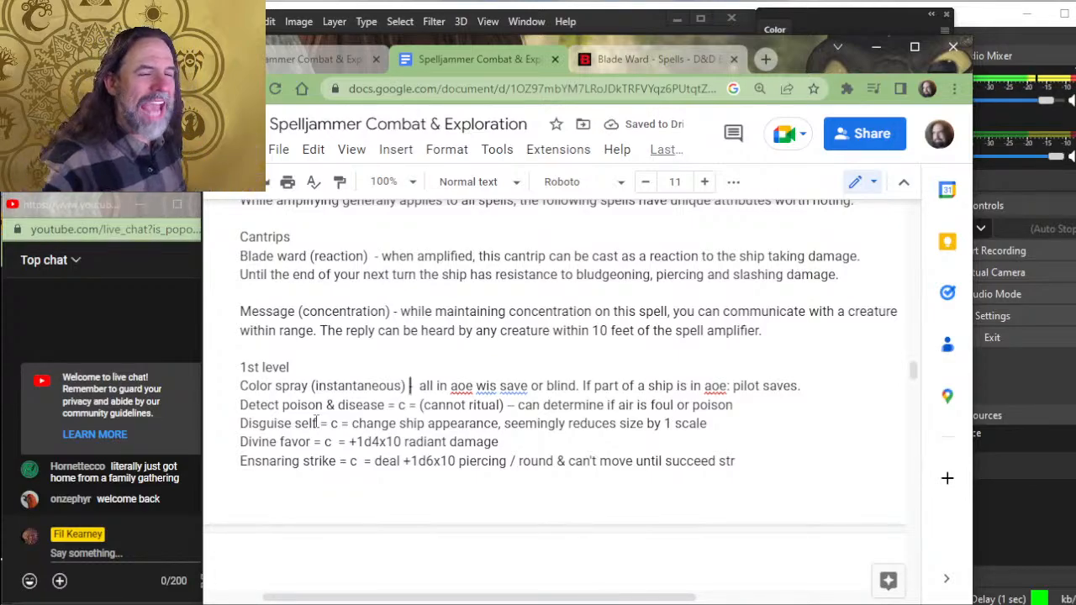
pyautogui.press('Delete')
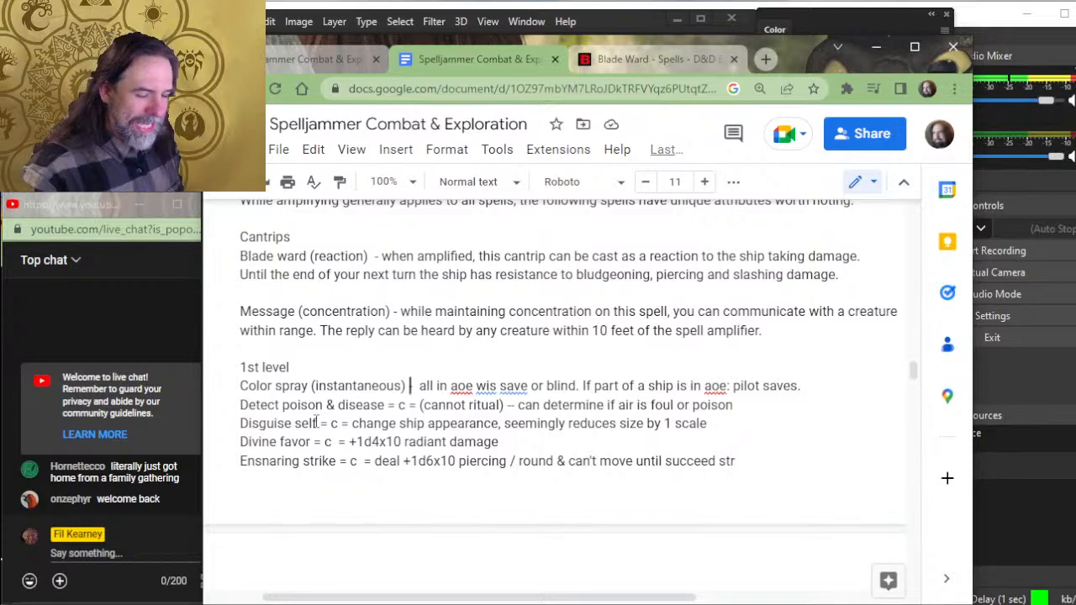
pyautogui.press('Delete')
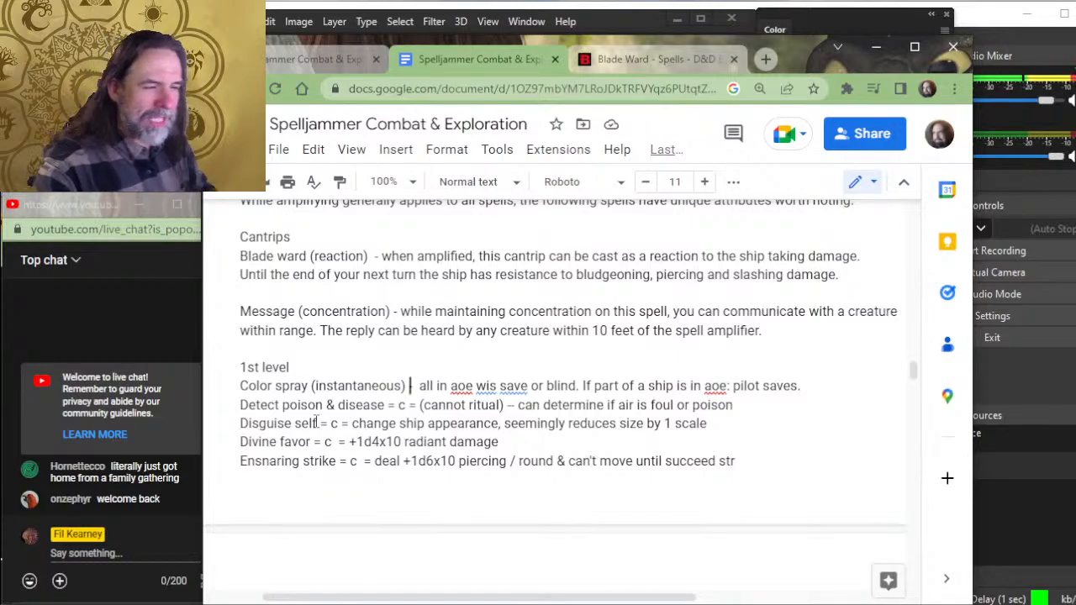
pyautogui.write('-')
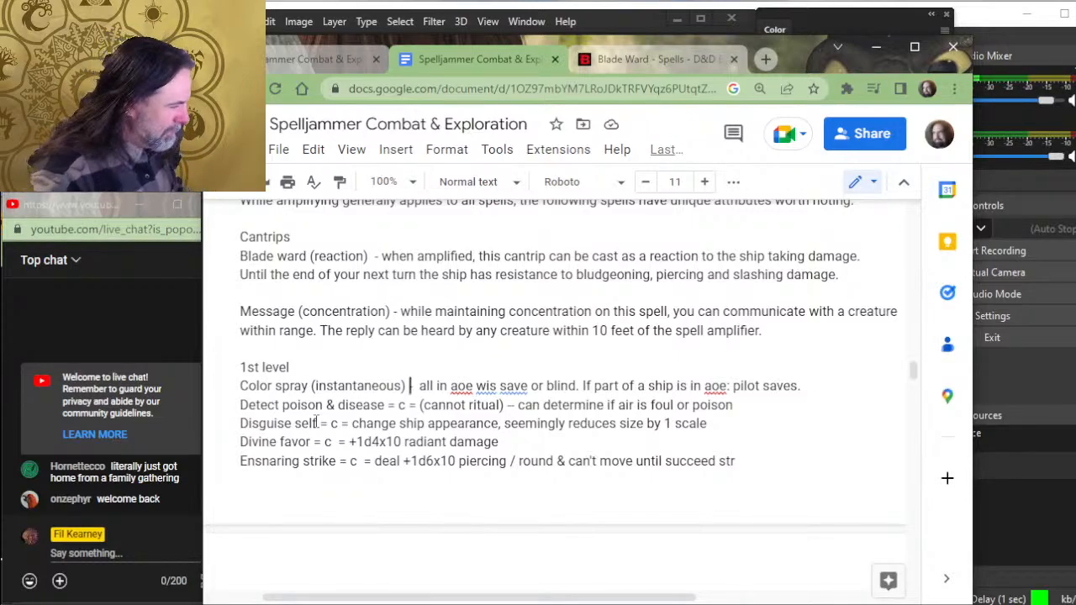
pyautogui.write('-')
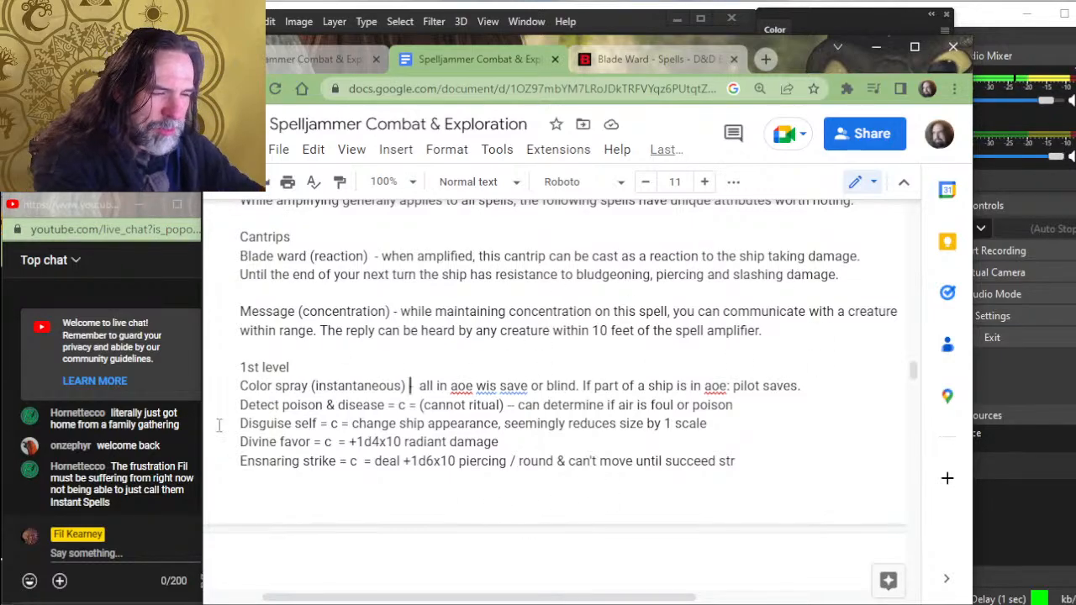
# - Start the Color spray rule, ahead of the old shorthand, with "all creatures within the area of effect must"
pyautogui.press('Right')
pyautogui.press('Right')
pyautogui.press('Right')
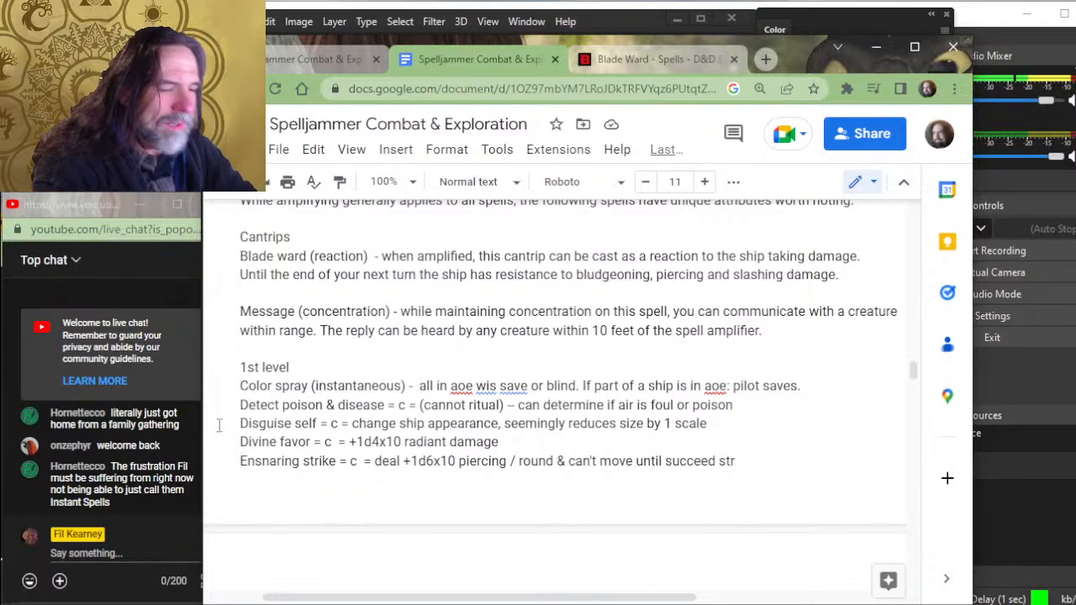
pyautogui.write('al')
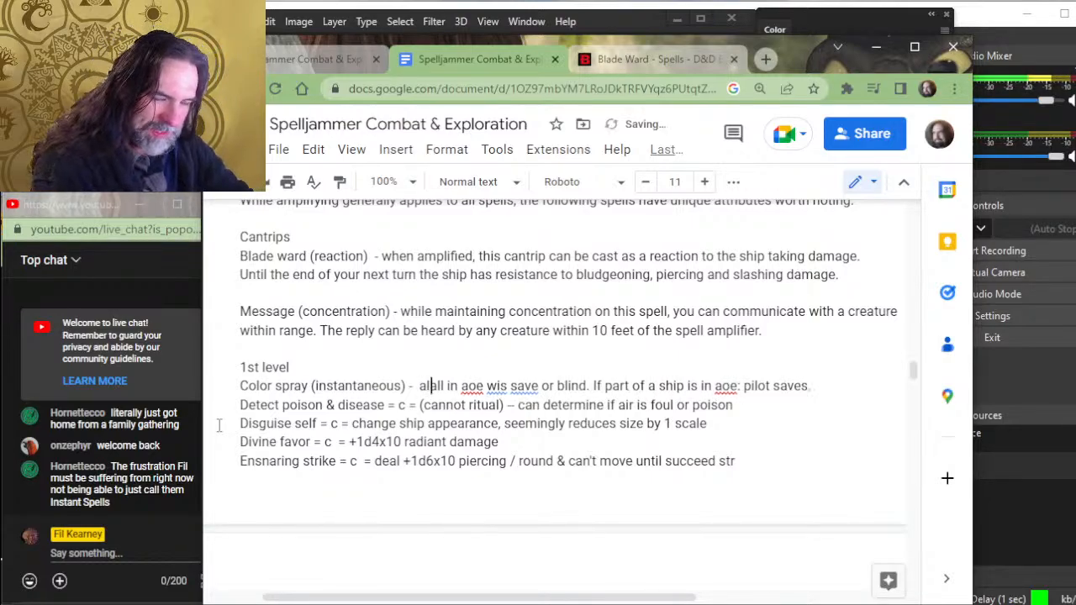
pyautogui.write('l creatures ')
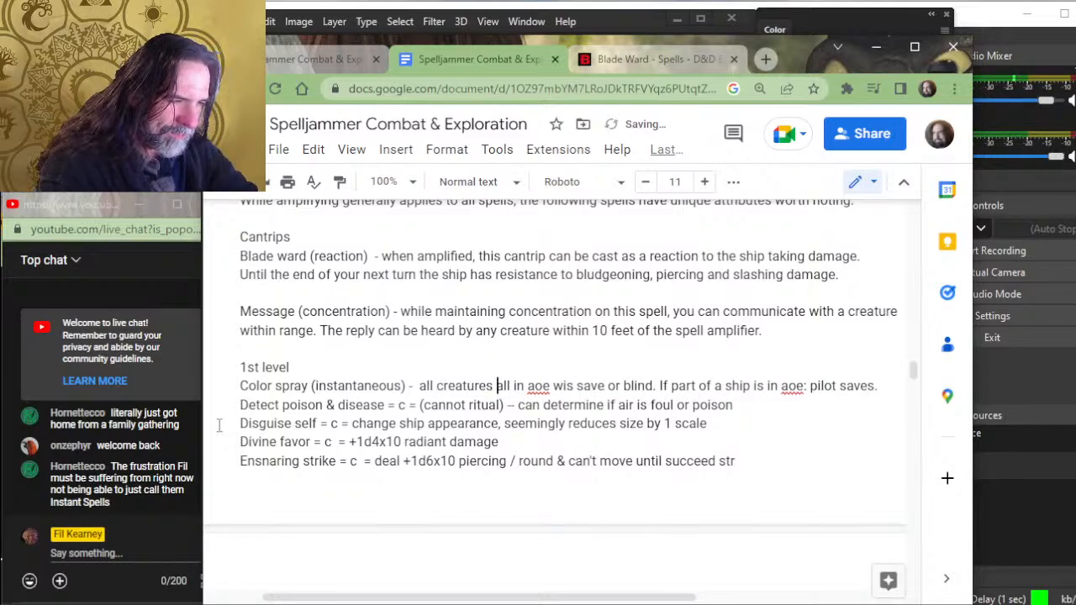
pyautogui.write('within the area of ')
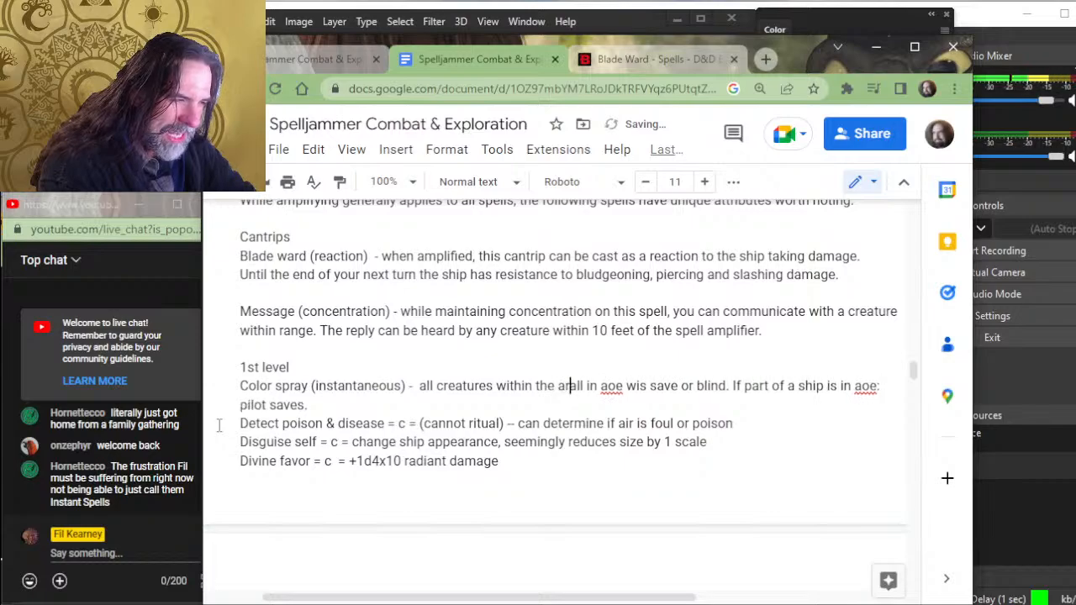
pyautogui.write('effect must')
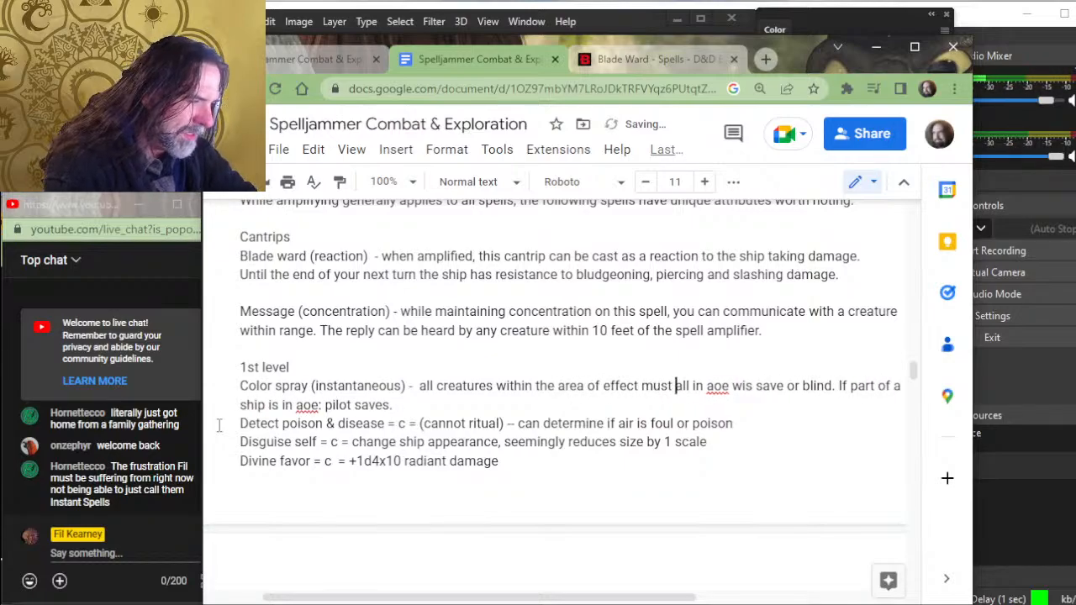
pyautogui.write(' make a Wis')
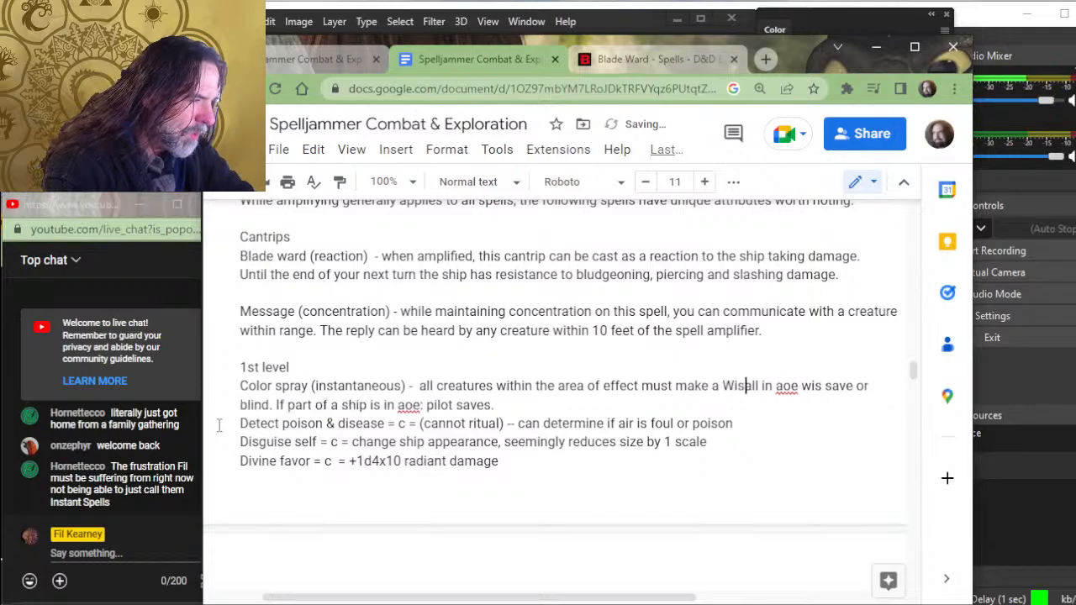
pyautogui.write('dom savin')
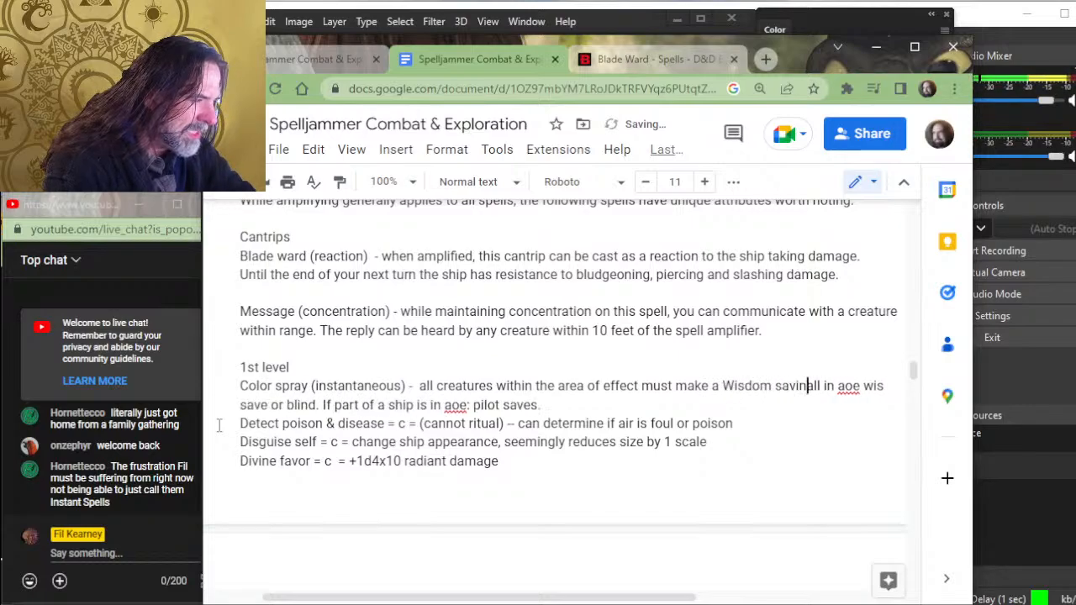
pyautogui.write('g throw')
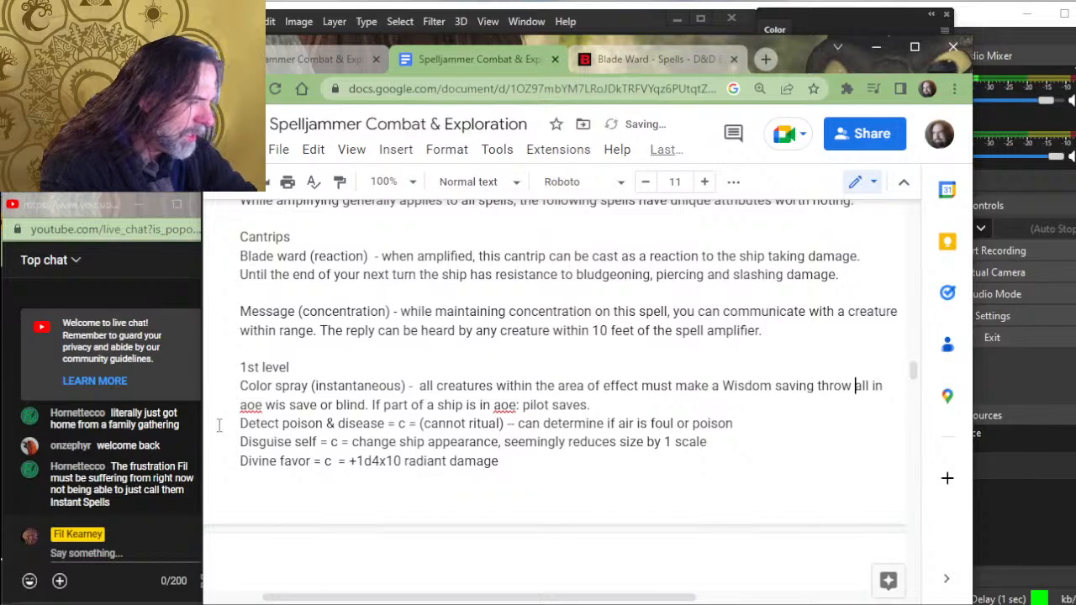
# - Continue the Color spray sentence with "make a Wisdom saving throw to prevent being blinded"
pyautogui.write('to prevent be')
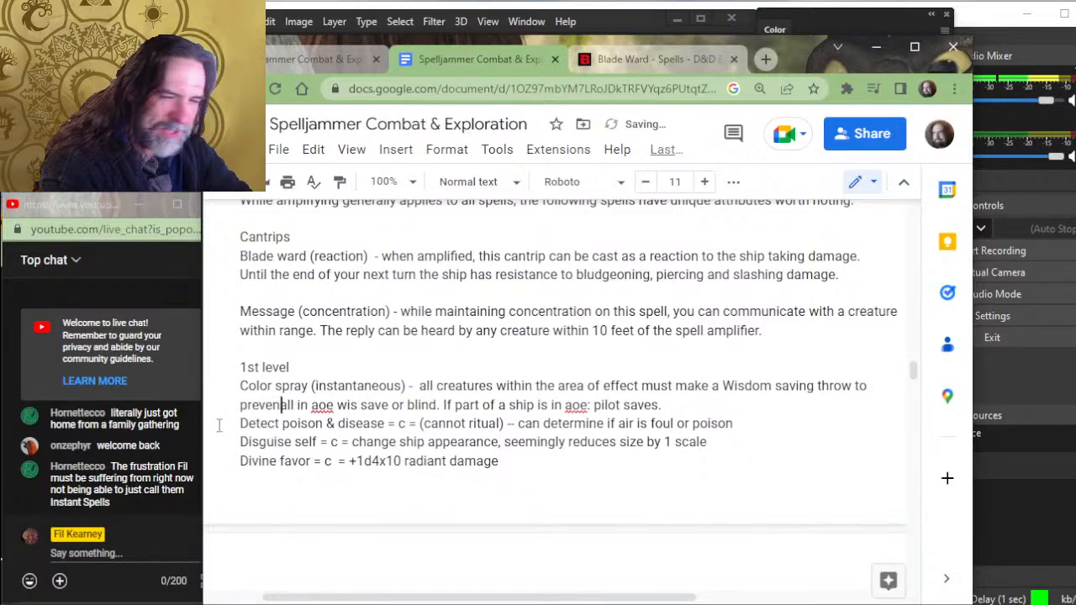
pyautogui.write('ing blinded')
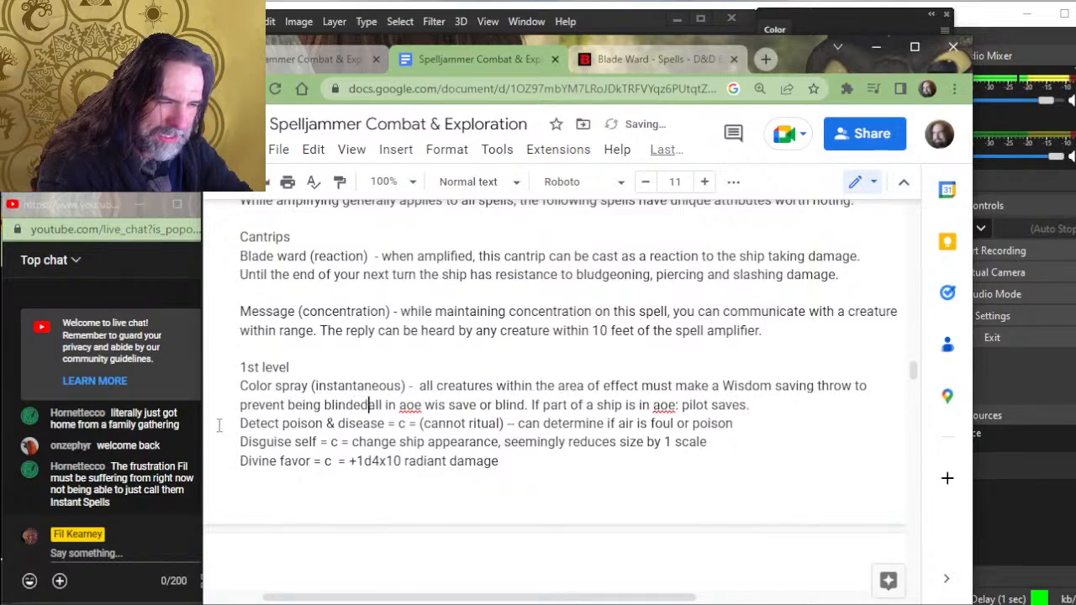
pyautogui.write(', and ')
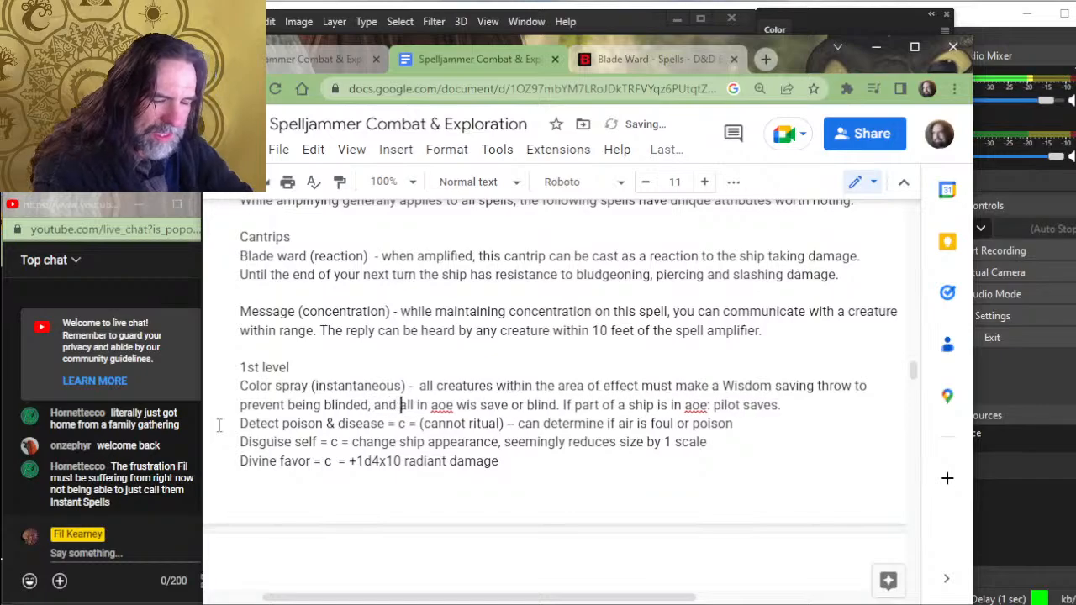
pyautogui.write('any ship ')
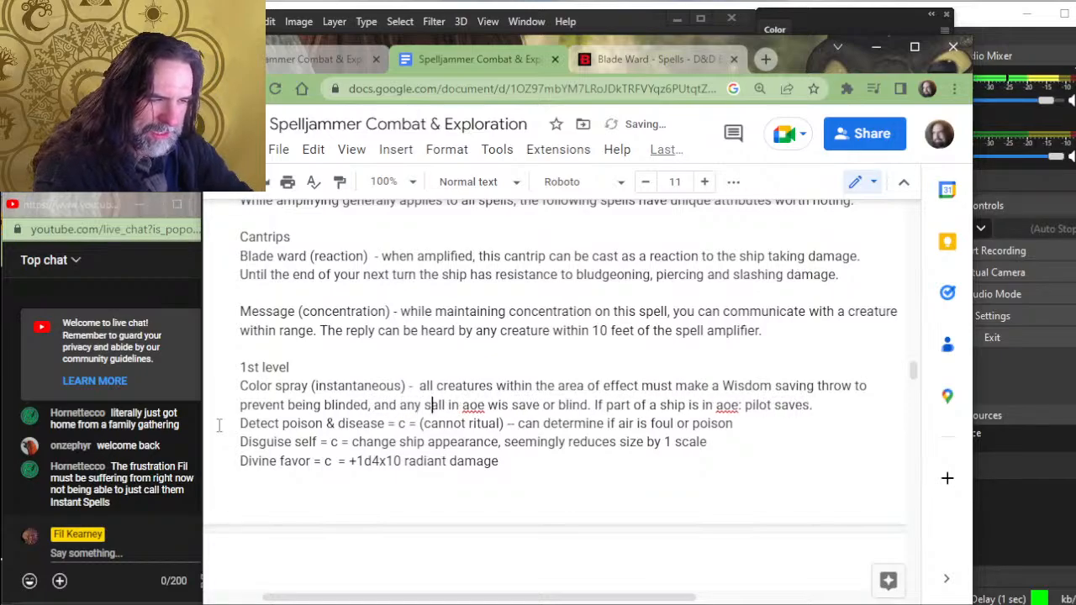
pyautogui.write('caught ')
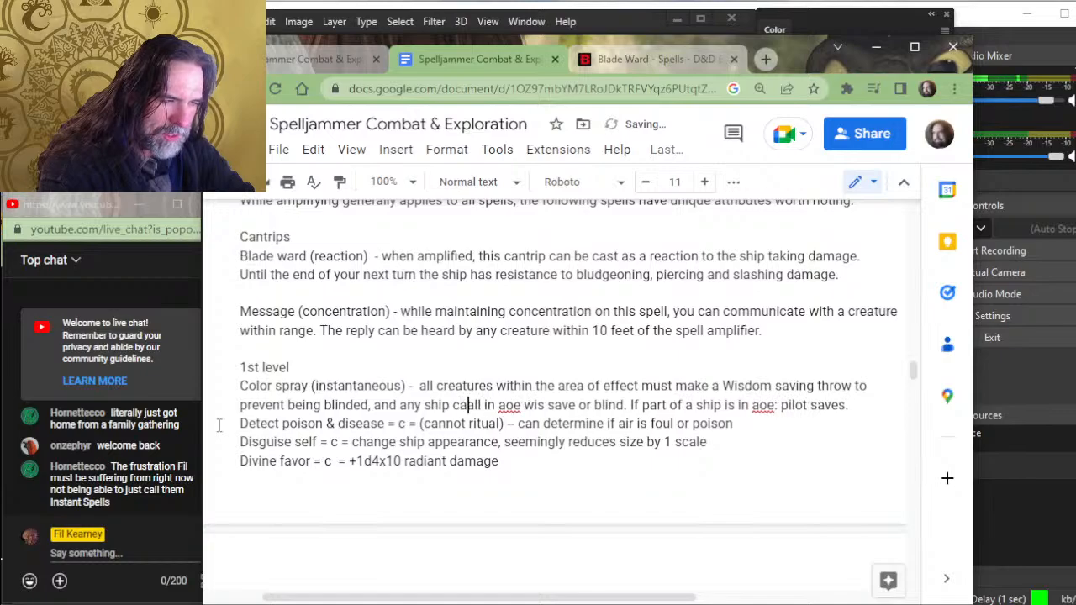
pyautogui.write('in the ')
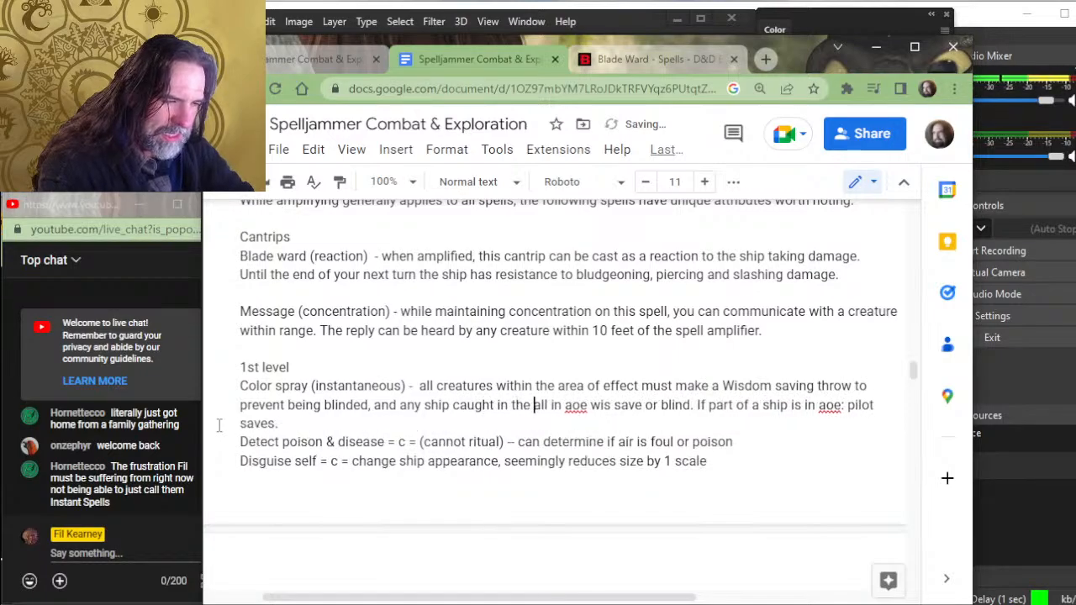
pyautogui.write('area of eff')
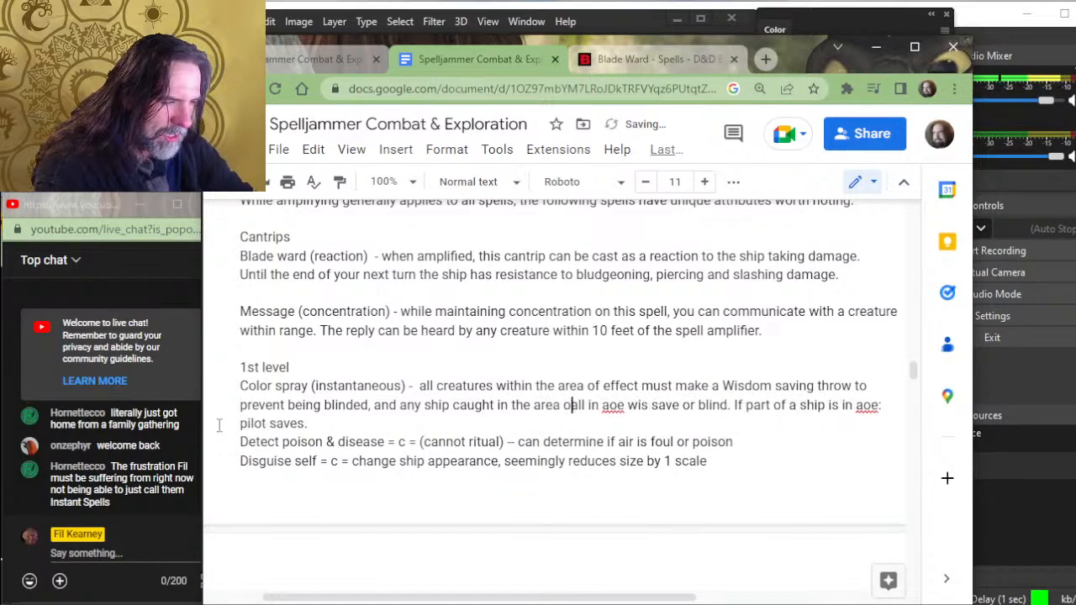
pyautogui.write('ect')
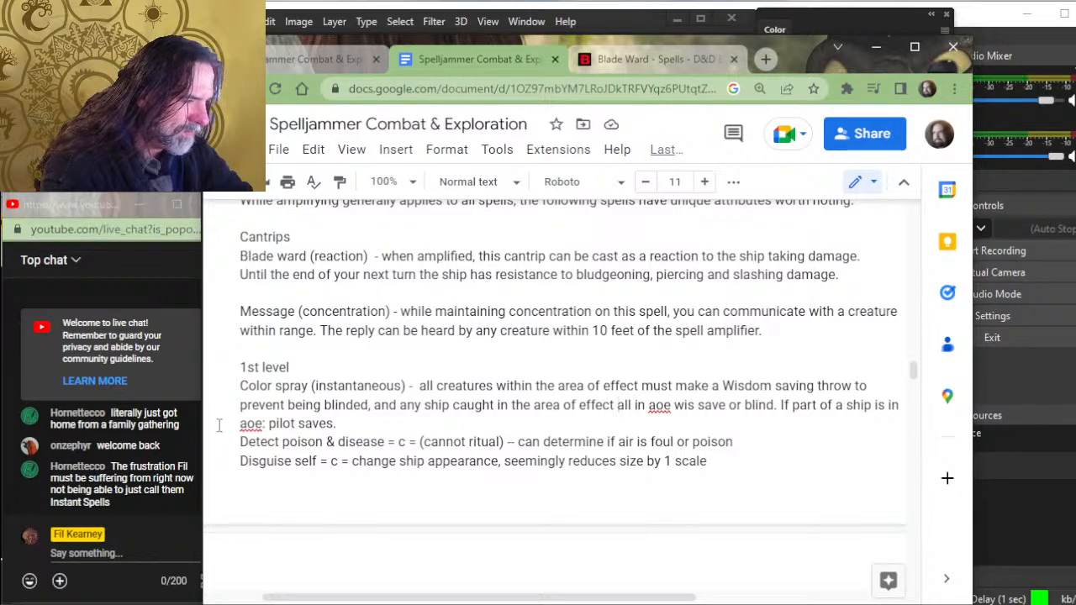
# - Complete the ship clause in the Color spray entry with "forces the pilot to make the saving throw as well."
pyautogui.write('forces ')
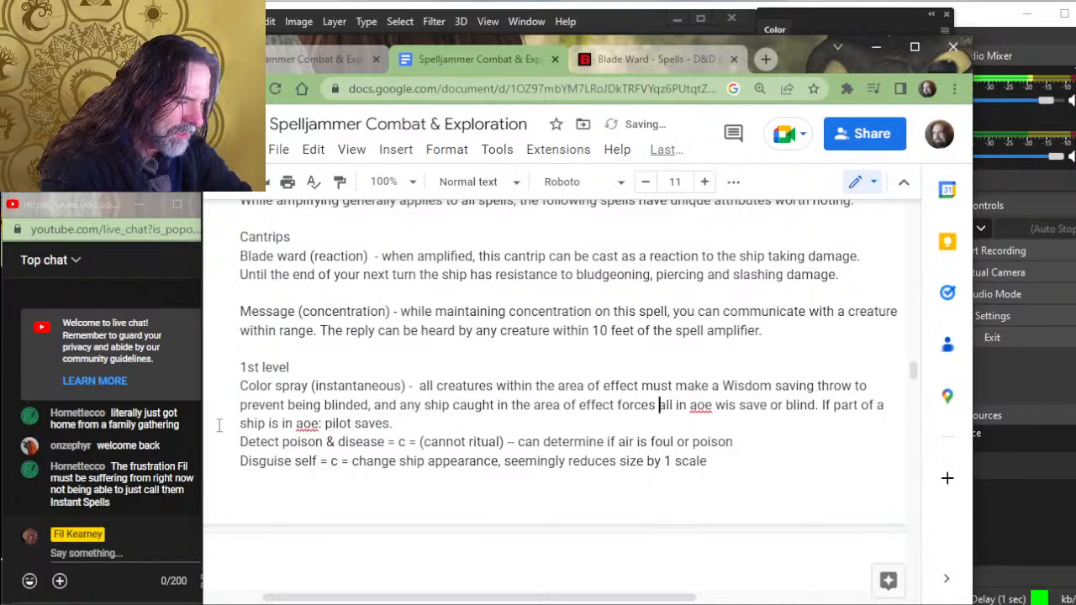
pyautogui.write('the pil')
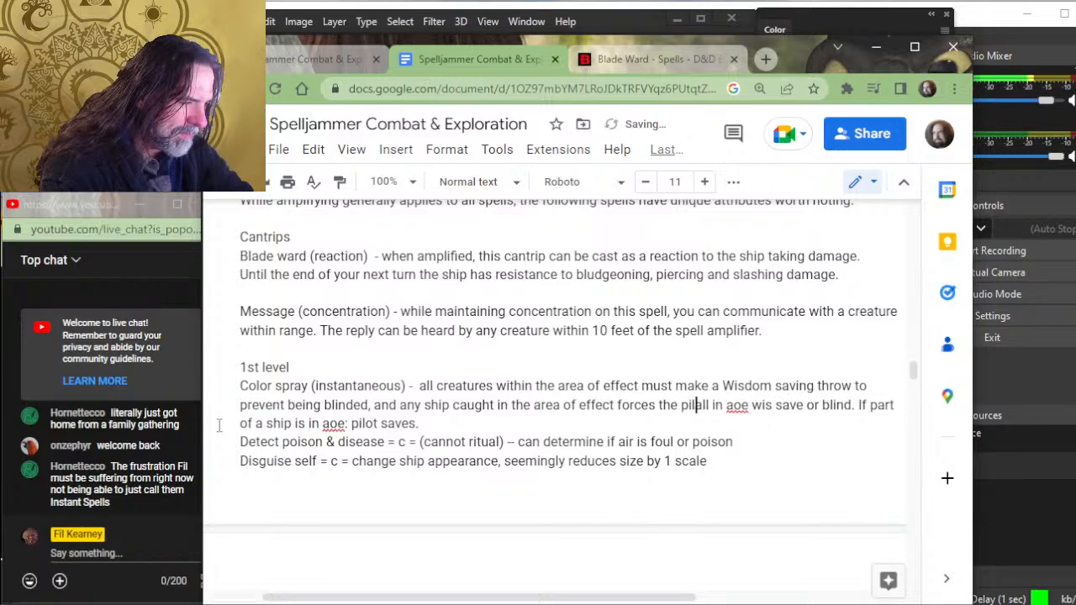
pyautogui.write('ot to ')
pyautogui.write('make th')
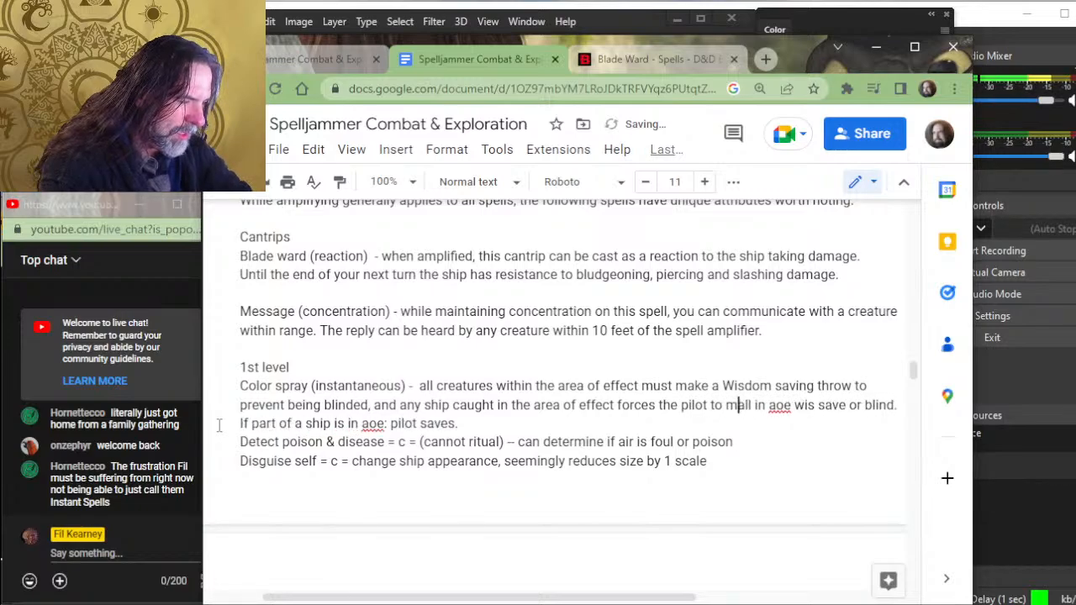
pyautogui.write('e')
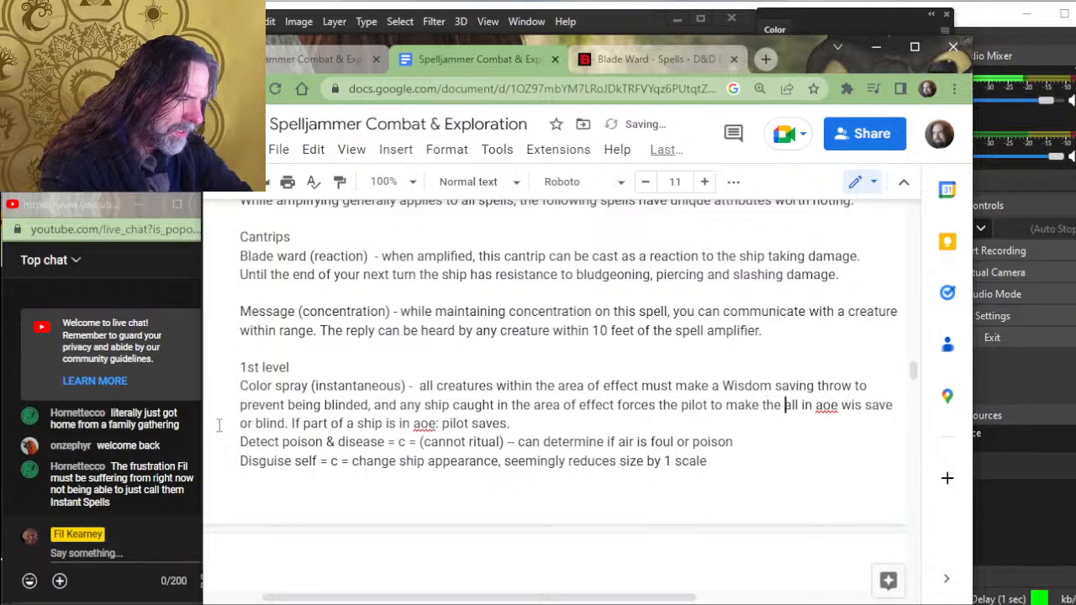
pyautogui.write(' saving ')
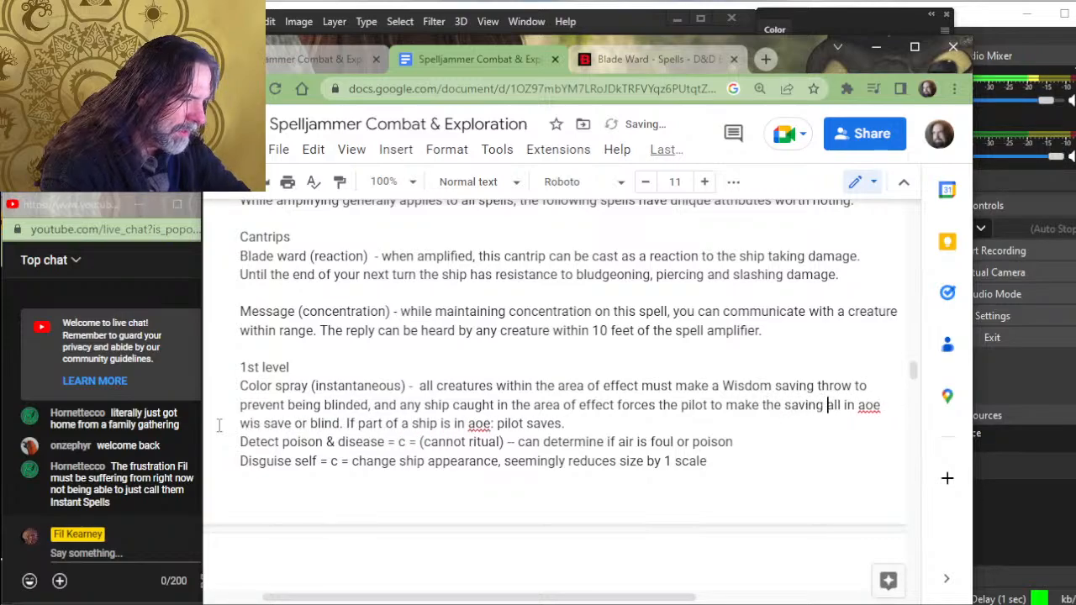
pyautogui.write('throw as ')
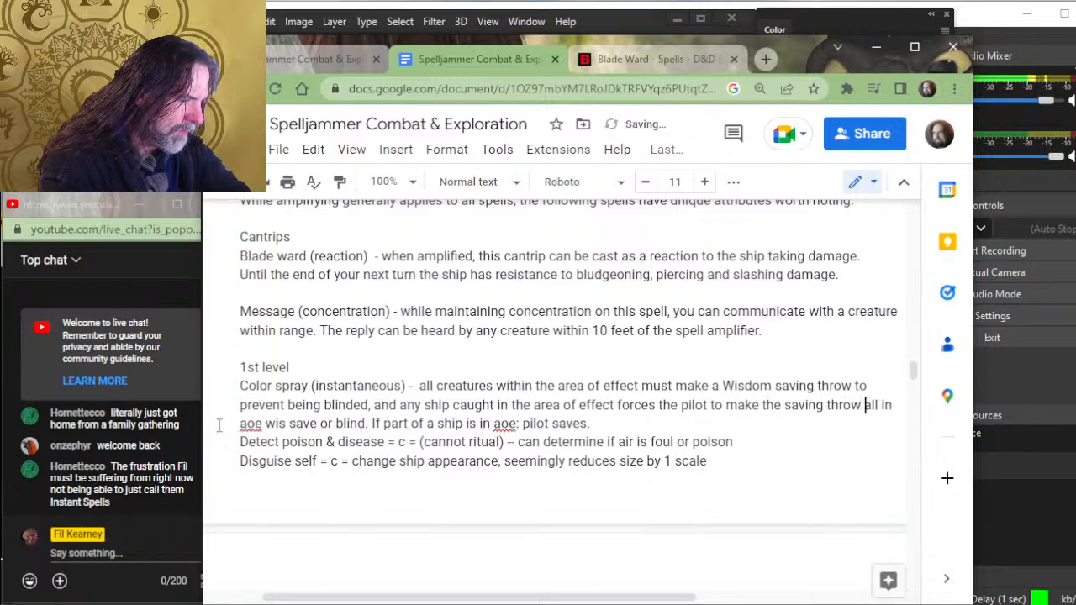
pyautogui.write('well. a')
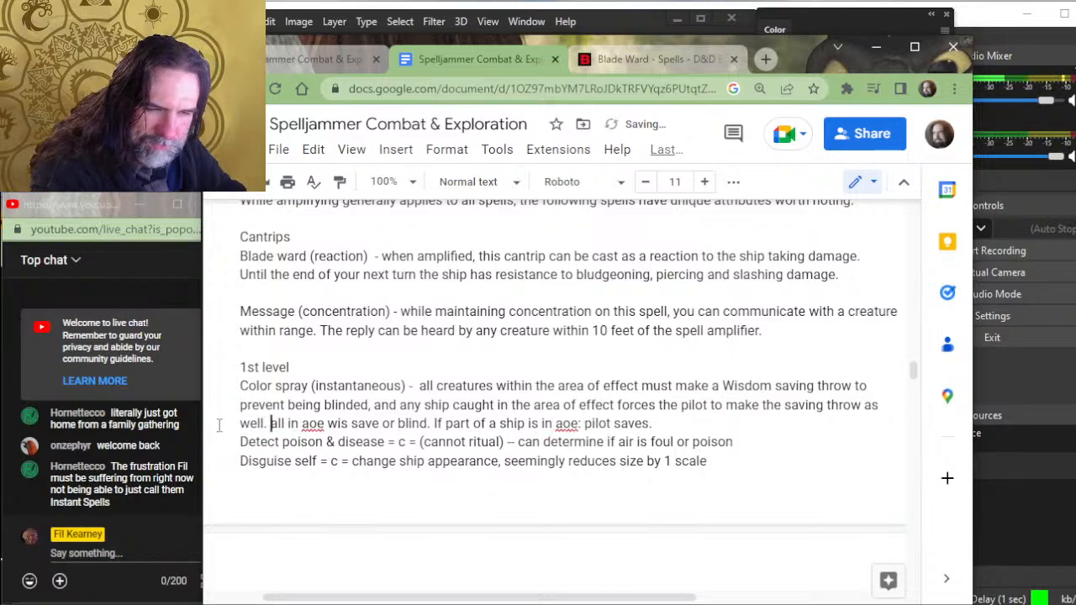
# - Replace the period after "as well" in the Color spray entry with ", even if they have full cover."
pyautogui.press('BackSpace')
pyautogui.press('BackSpace')
pyautogui.write(', eve')
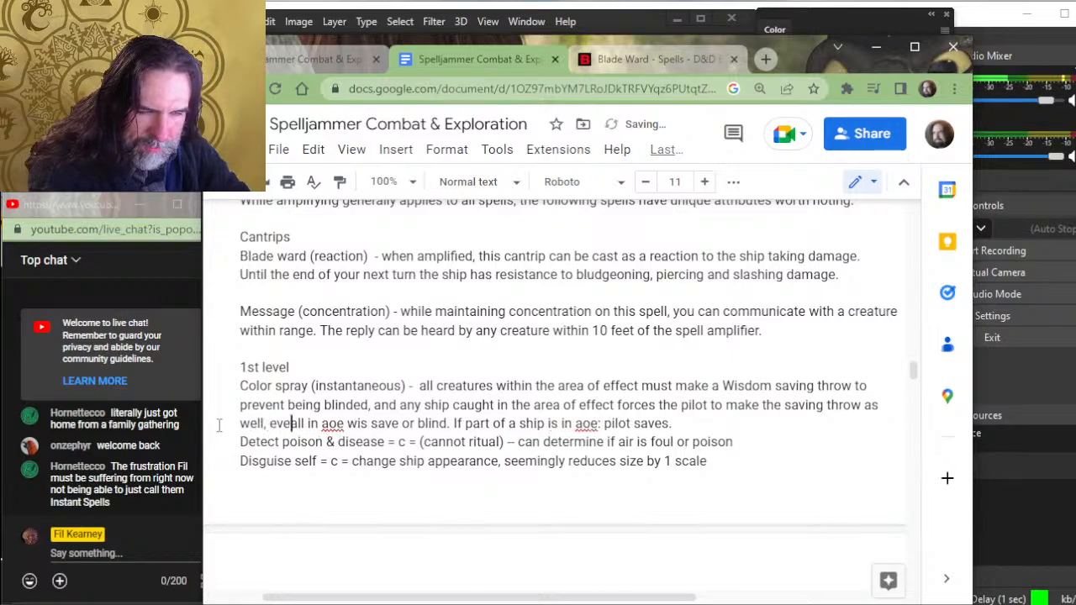
pyautogui.write('n if they hav')
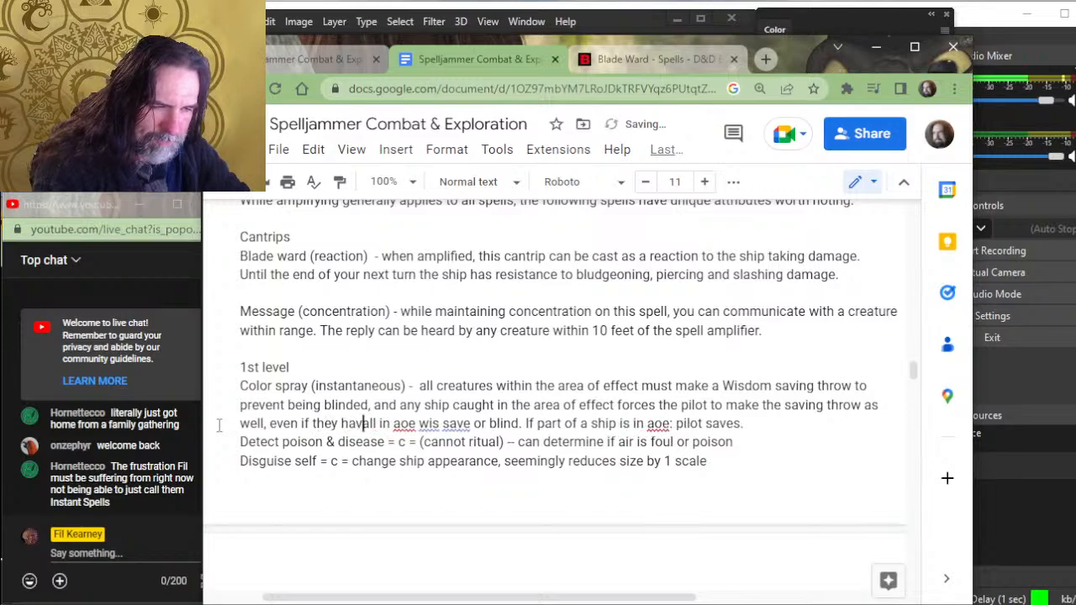
pyautogui.write('e full cover.')
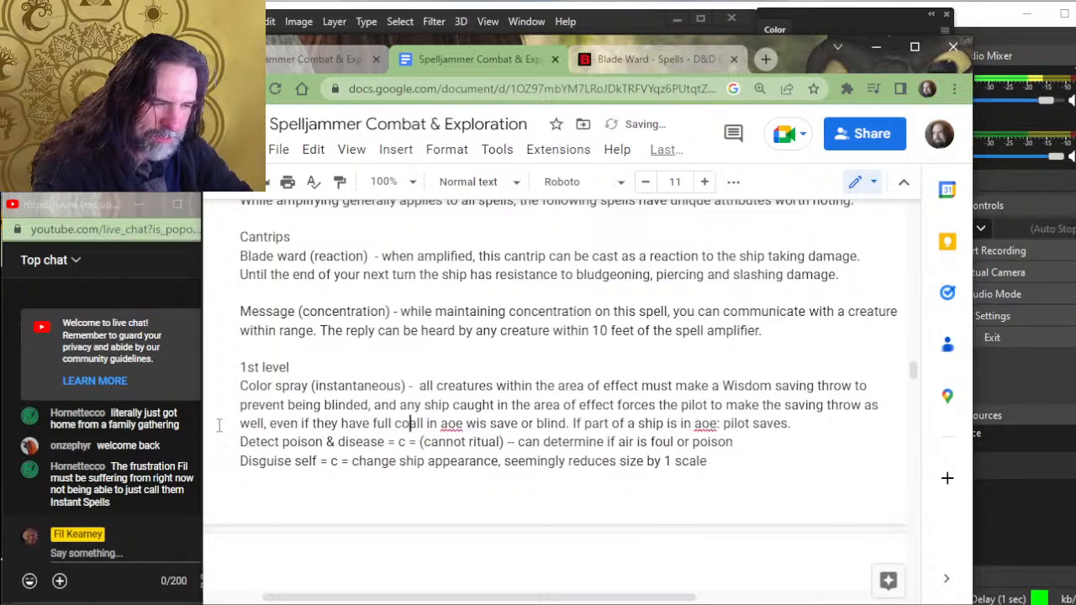
# - Delete the leftover "all in aoe wis save or blind" shorthand through "pilot saves." and add a blank line before Detect poison & disease
pyautogui.press('Delete')
pyautogui.press('Delete')
pyautogui.press('Delete')
pyautogui.press('Delete')
pyautogui.press('Delete')
pyautogui.press('Delete')
pyautogui.press('Delete')
pyautogui.press('Delete')
pyautogui.press('Delete')
pyautogui.press('Delete')
pyautogui.press('Delete')
pyautogui.press('Delete')
pyautogui.press('Delete')
pyautogui.press('Delete')
pyautogui.press('Delete')
pyautogui.press('Delete')
pyautogui.press('Delete')
pyautogui.press('Delete')
pyautogui.press('Delete')
pyautogui.press('Delete')
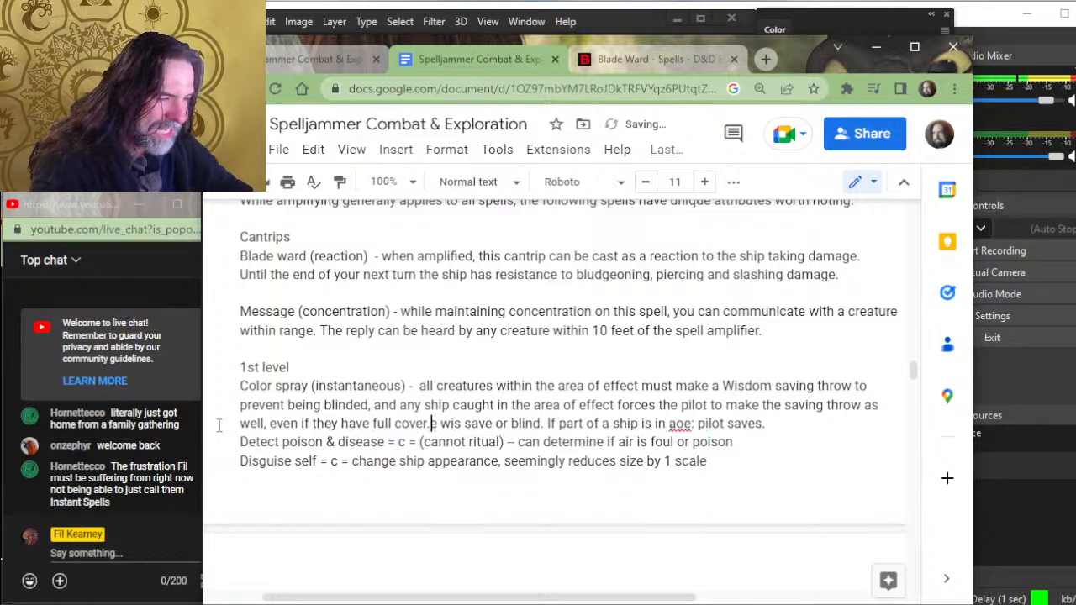
pyautogui.press('Delete')
pyautogui.press('Delete')
pyautogui.press('Delete')
pyautogui.press('Delete')
pyautogui.press('Delete')
pyautogui.press('Delete')
pyautogui.press('Delete')
pyautogui.press('Delete')
pyautogui.press('Delete')
pyautogui.press('Delete')
pyautogui.press('Delete')
pyautogui.press('Delete')
pyautogui.press('Delete')
pyautogui.press('Delete')
pyautogui.press('Delete')
pyautogui.press('Delete')
pyautogui.press('Delete')
pyautogui.press('Delete')
pyautogui.press('Delete')
pyautogui.press('Delete')
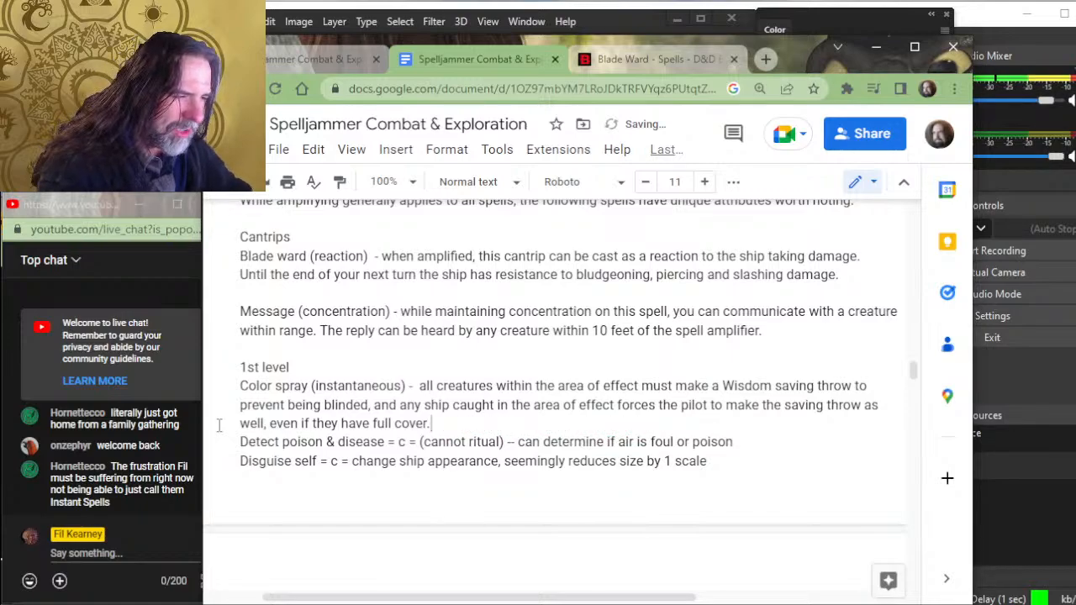
pyautogui.press('Return')
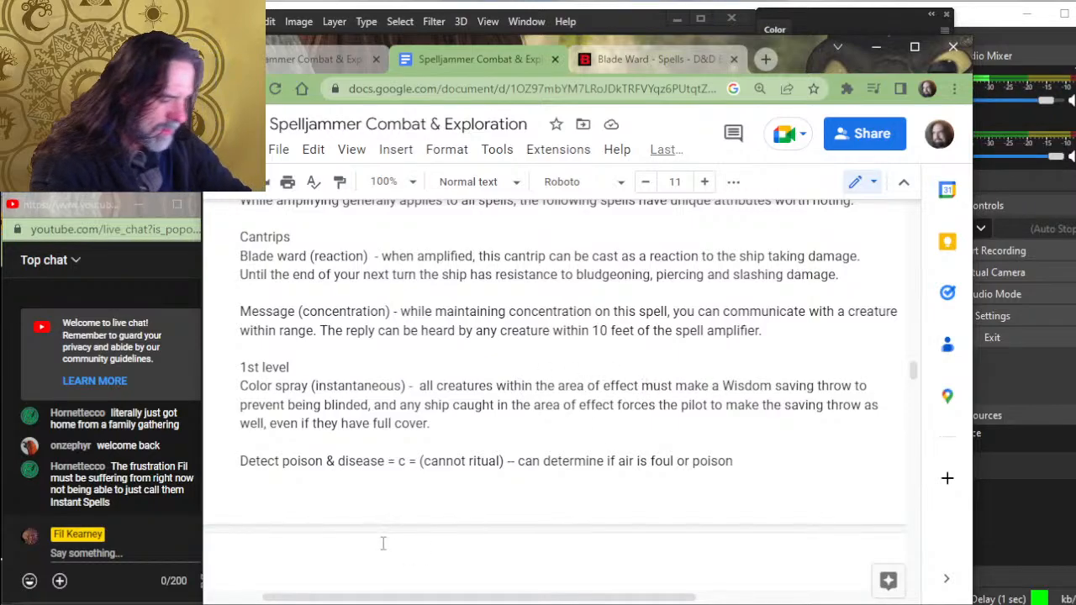
# - In the Color spray entry, insert "without full cover" after the first "area of effect" and change "the pilot" to "its pilot"
pyautogui.write('without full co')
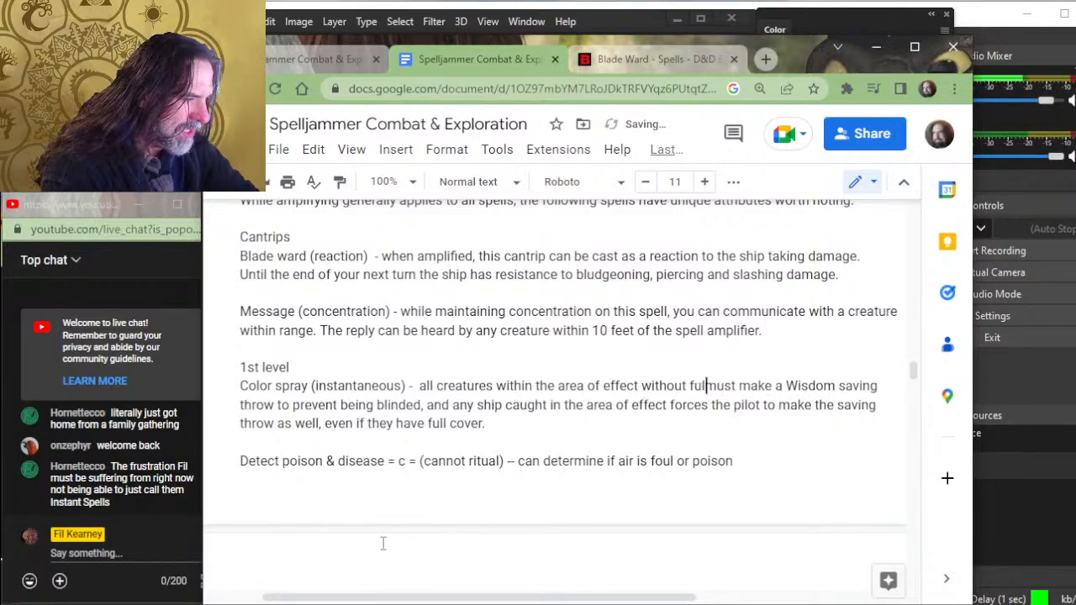
pyautogui.write('ver')
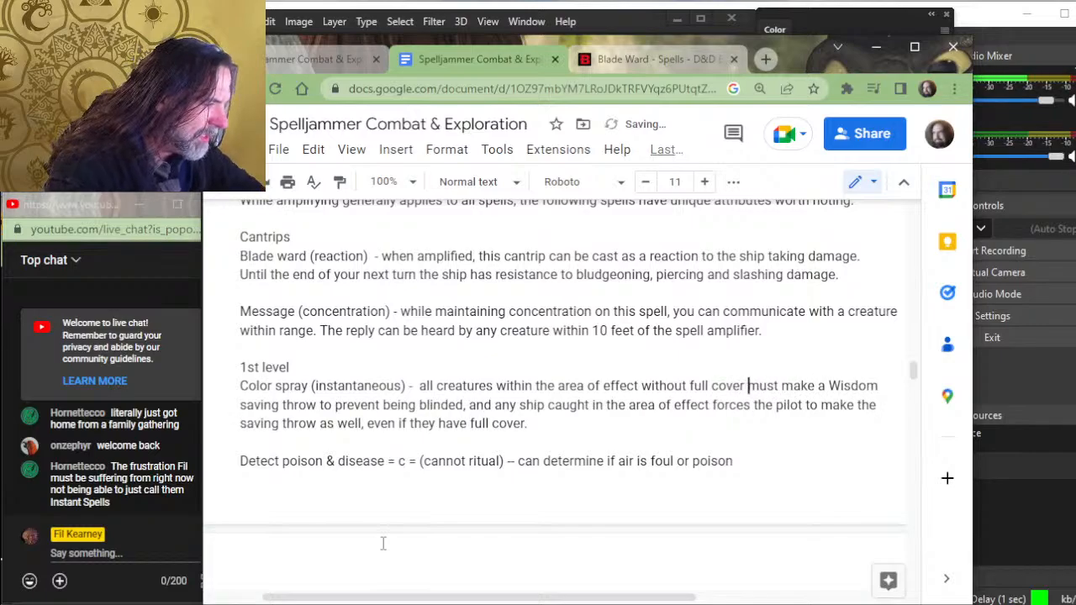
pyautogui.click(738, 406)
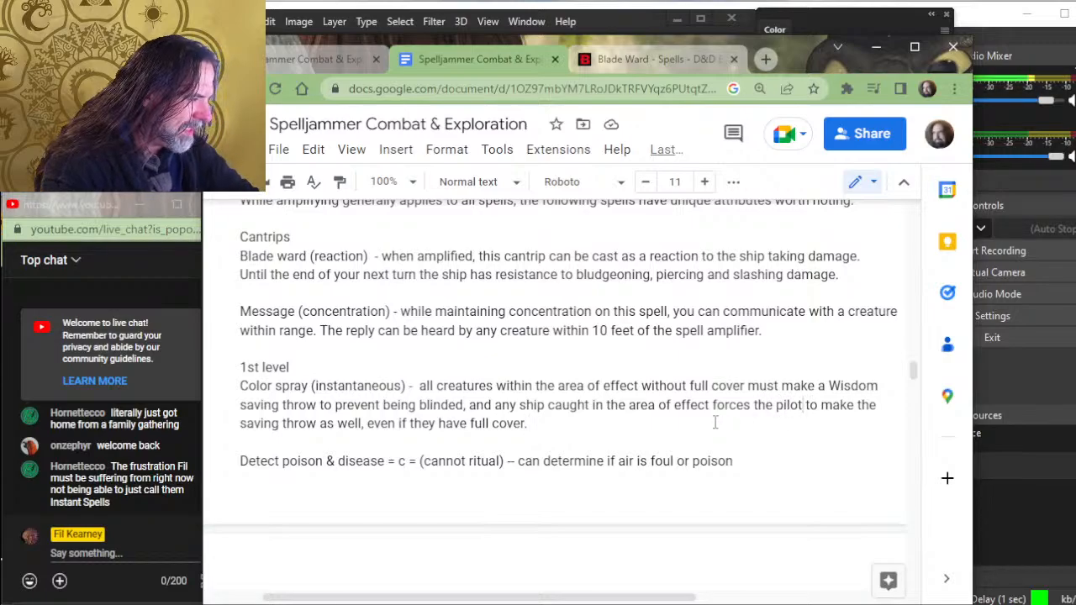
pyautogui.press('BackSpace')
pyautogui.press('BackSpace')
pyautogui.press('BackSpace')
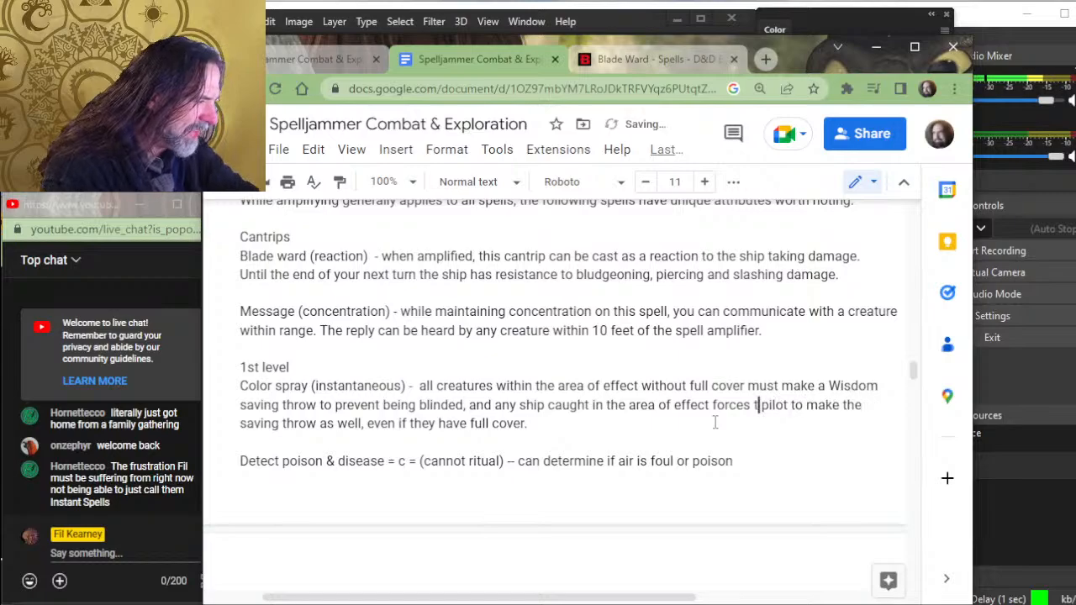
pyautogui.write('its')
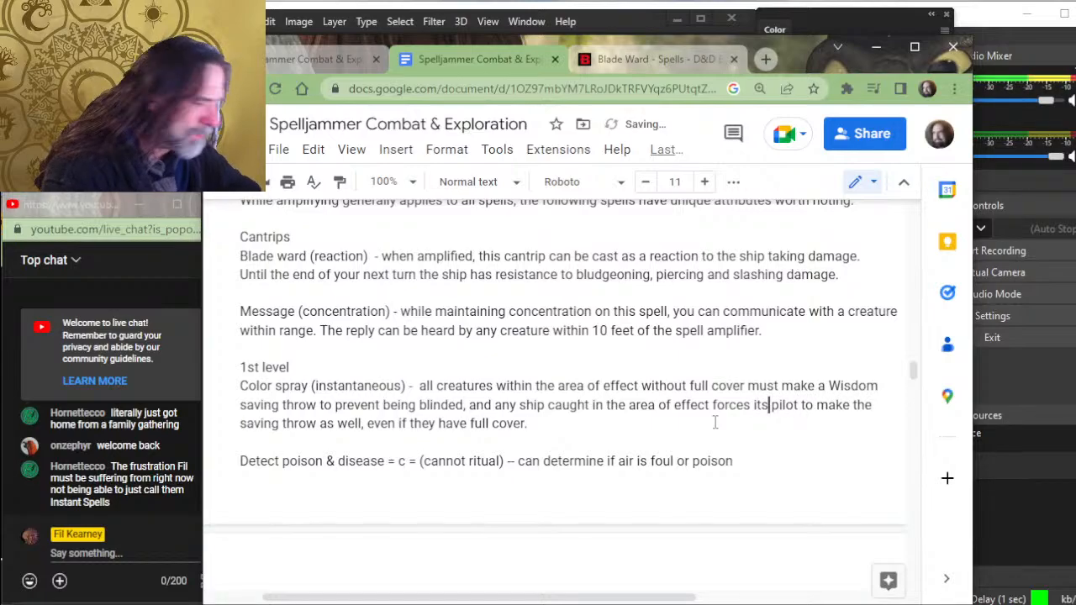
pyautogui.click(714, 422)
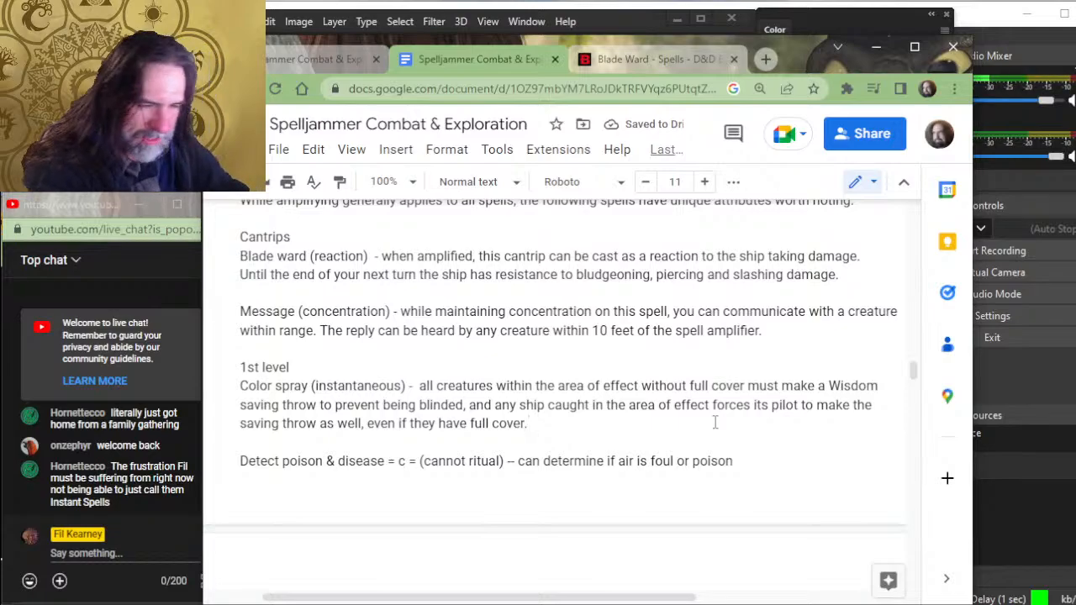
# - Add "(concentration) -" after the spell name in the Detect poison & disease entry
pyautogui.press('Down')
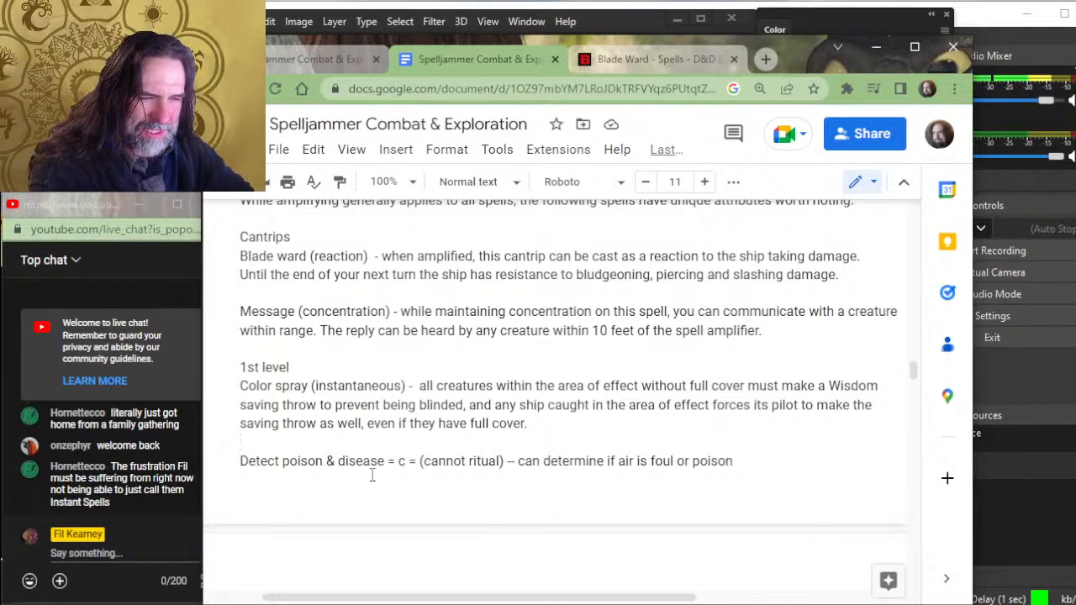
pyautogui.scroll(-2, 448, 434)
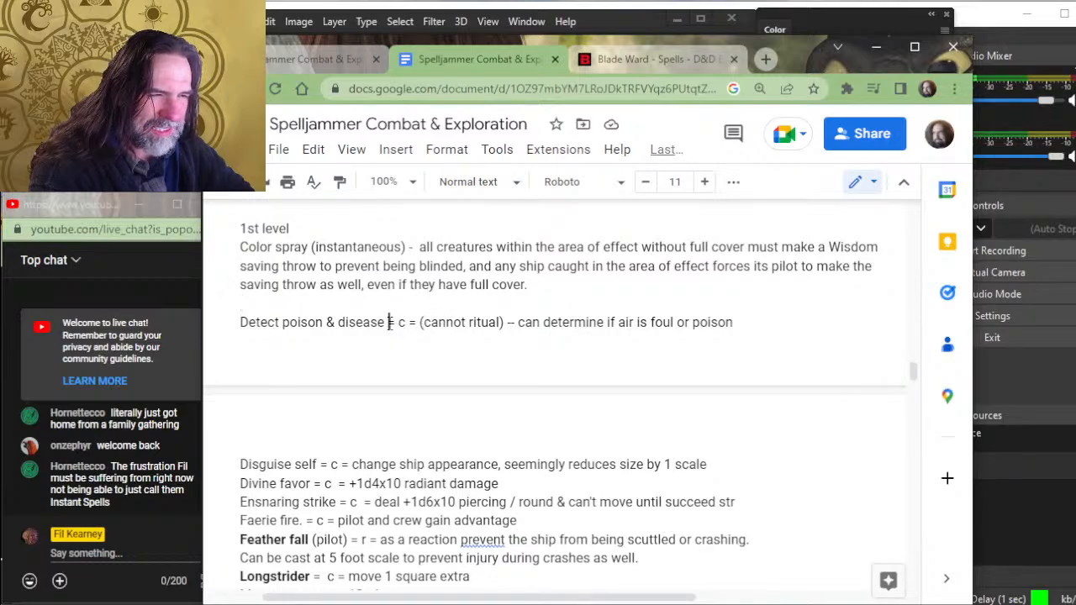
pyautogui.write('(')
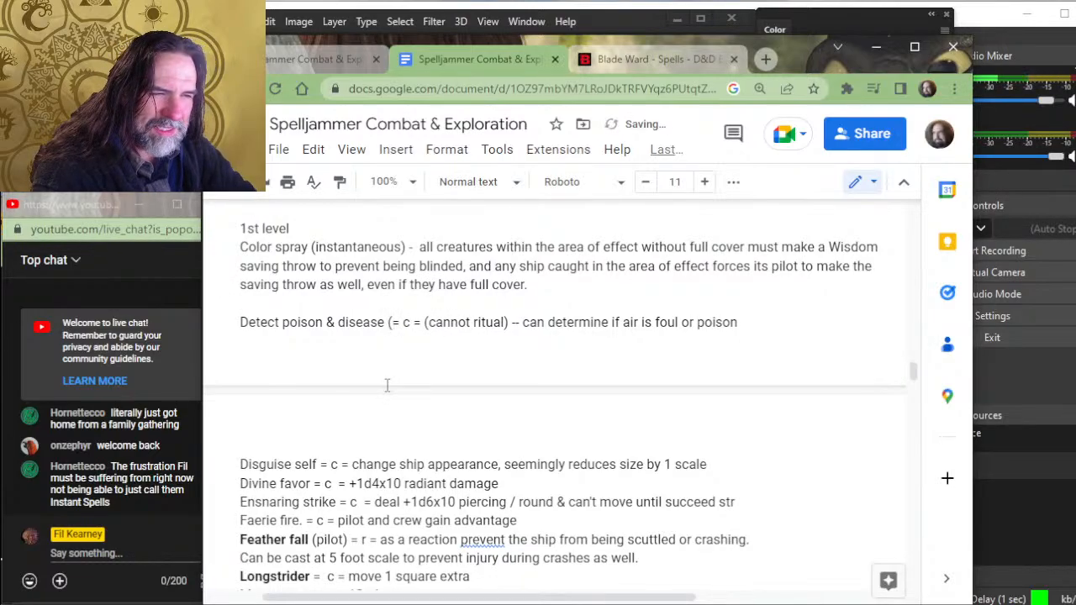
pyautogui.write('concentration0)')
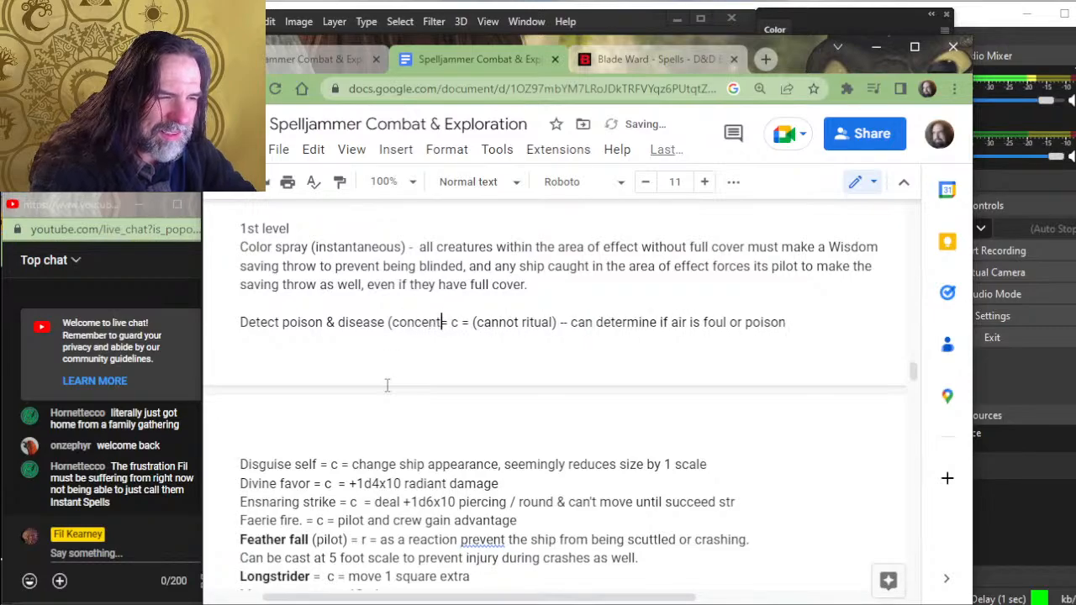
pyautogui.press('BackSpace')
pyautogui.press('BackSpace')
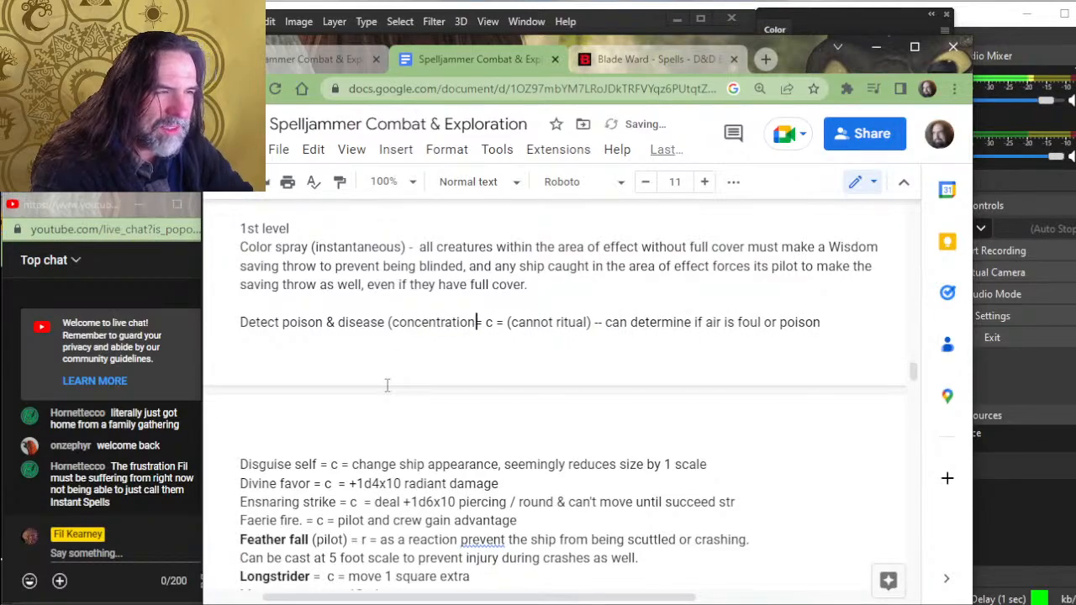
pyautogui.write(')')
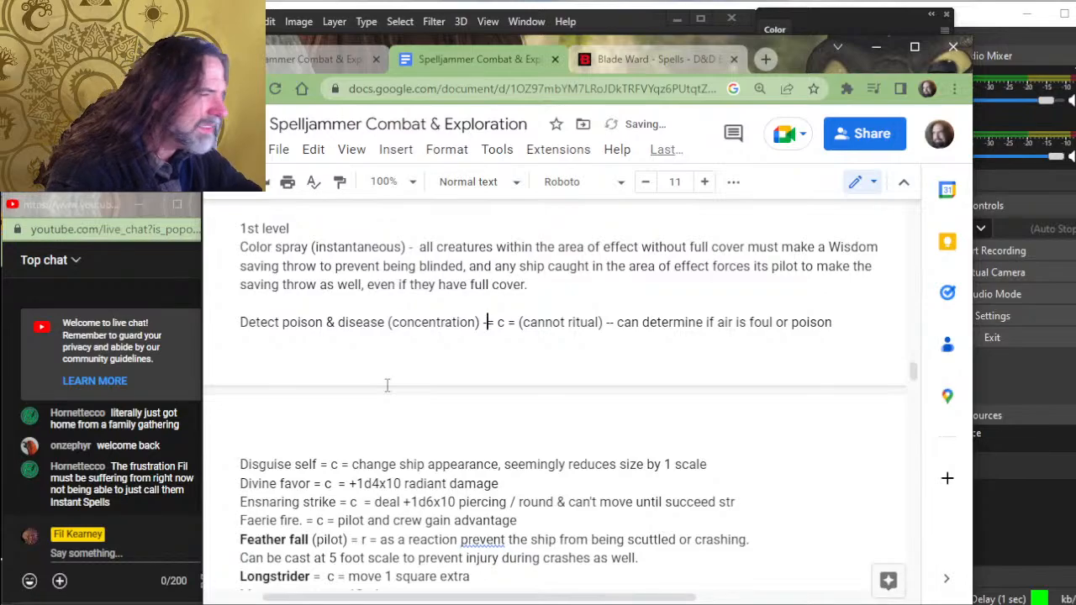
# - Delete the "= c = (cannot ri" part of the shorthand in the Detect poison & disease entry
pyautogui.press('Delete')
pyautogui.press('Delete')
pyautogui.press('Delete')
pyautogui.press('Delete')
pyautogui.press('Delete')
pyautogui.press('Delete')
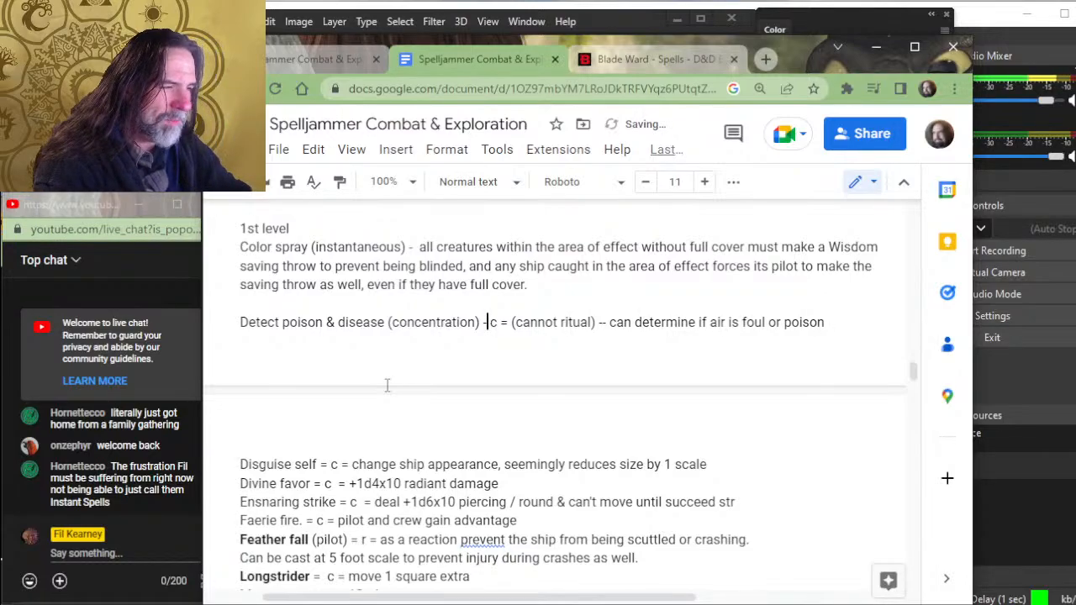
pyautogui.press('Delete')
pyautogui.press('Delete')
pyautogui.press('Delete')
pyautogui.press('Delete')
pyautogui.press('Delete')
pyautogui.press('Delete')
pyautogui.press('Delete')
pyautogui.press('Delete')
pyautogui.press('Delete')
pyautogui.press('Delete')
pyautogui.press('Delete')
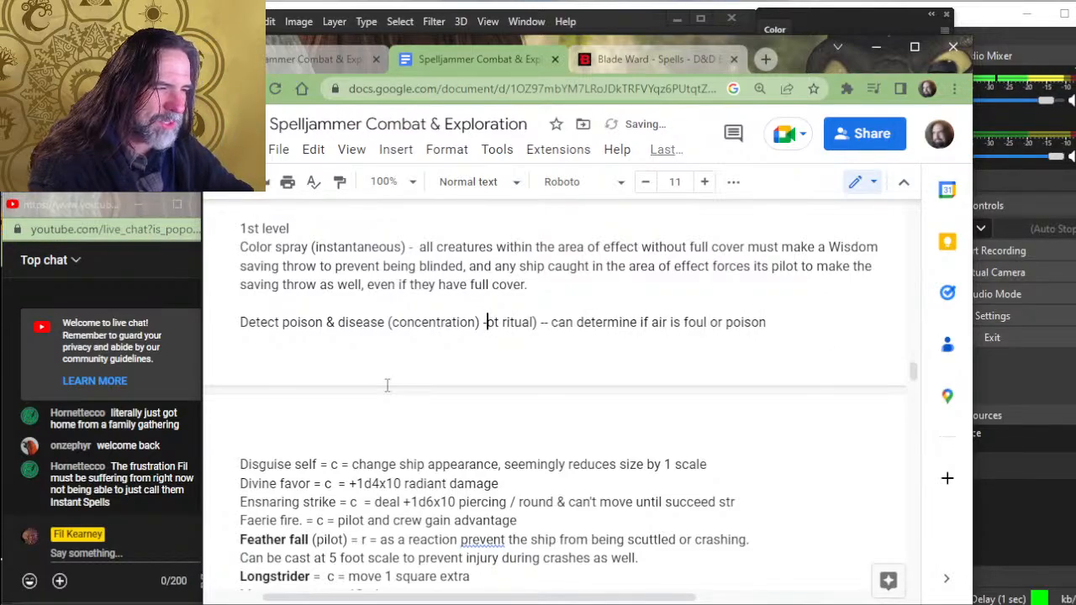
# - Extend the Detect poison & disease parentheses to "(concentration, ritual)" and remove the leftover "tual)" so that only "--" follows
pyautogui.press('Left')
pyautogui.press('Left')
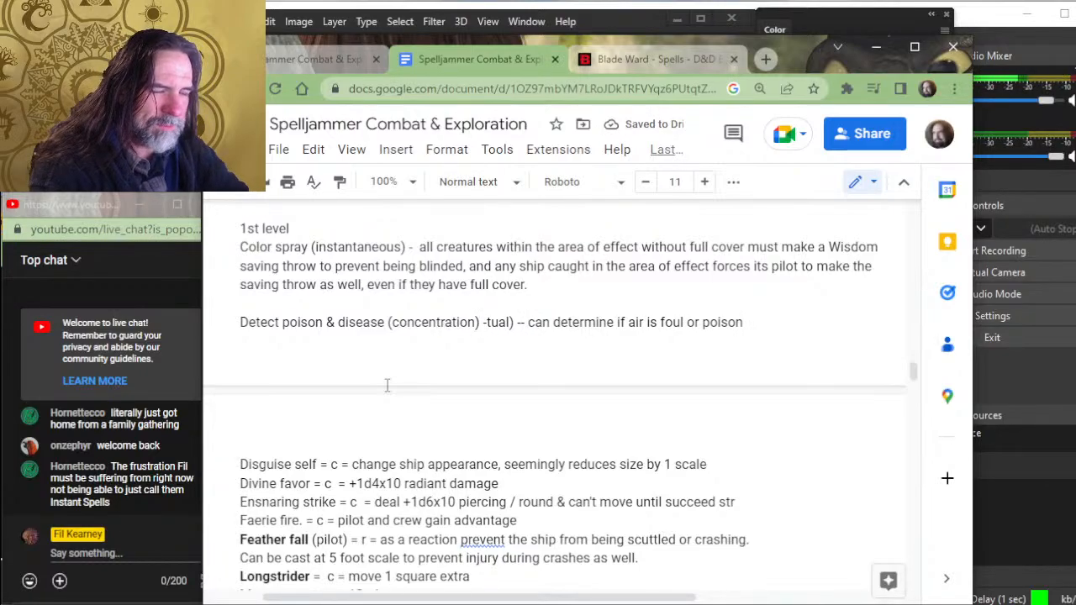
pyautogui.write(', ritua')
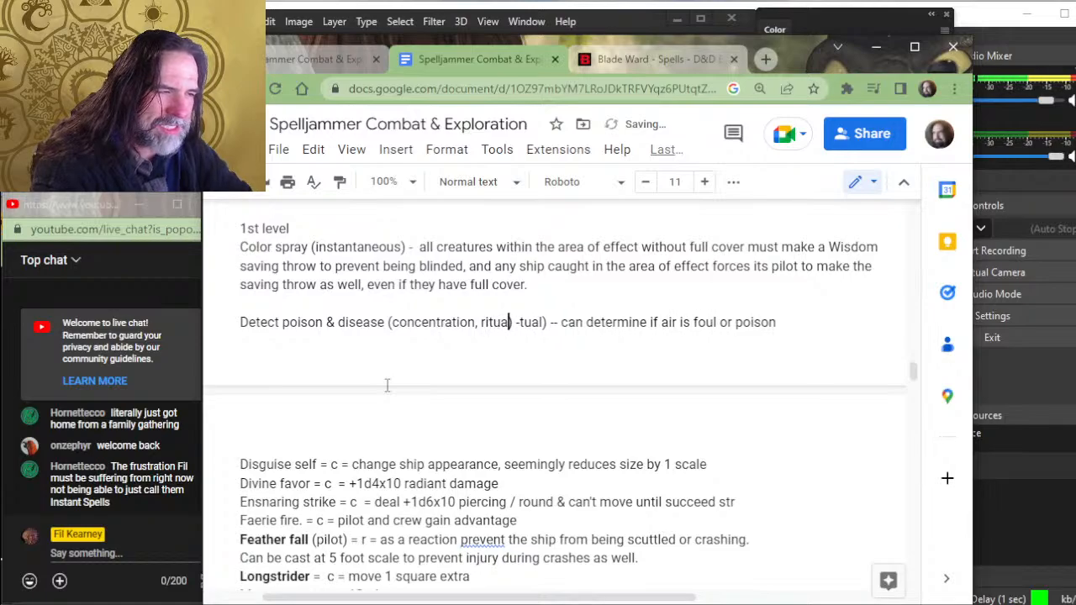
pyautogui.write('l')
pyautogui.press('Delete')
pyautogui.press('Delete')
pyautogui.press('Delete')
pyautogui.press('Delete')
pyautogui.press('Delete')
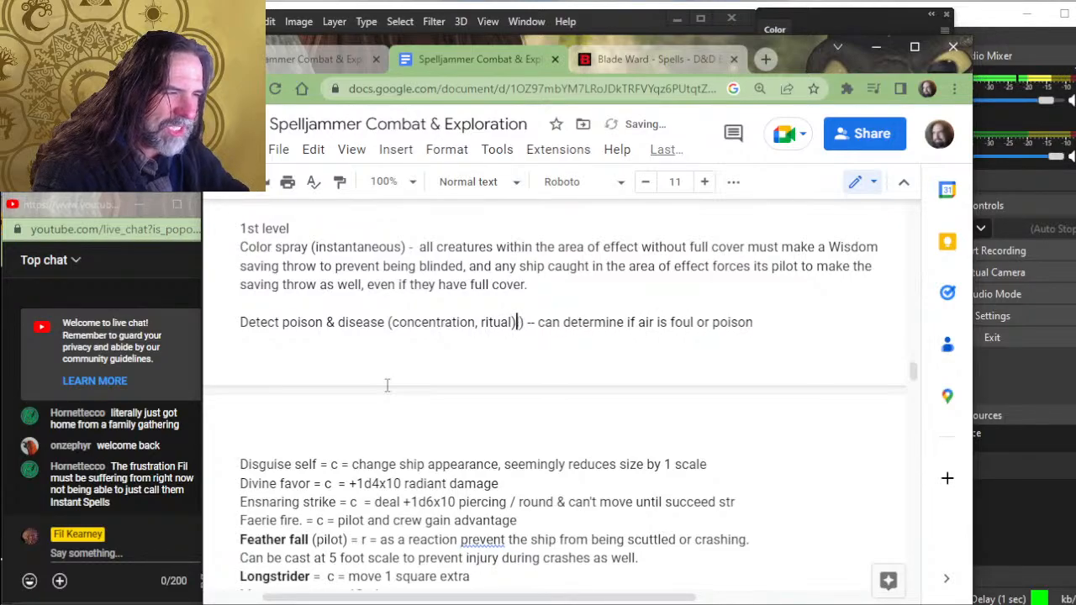
pyautogui.write('--')
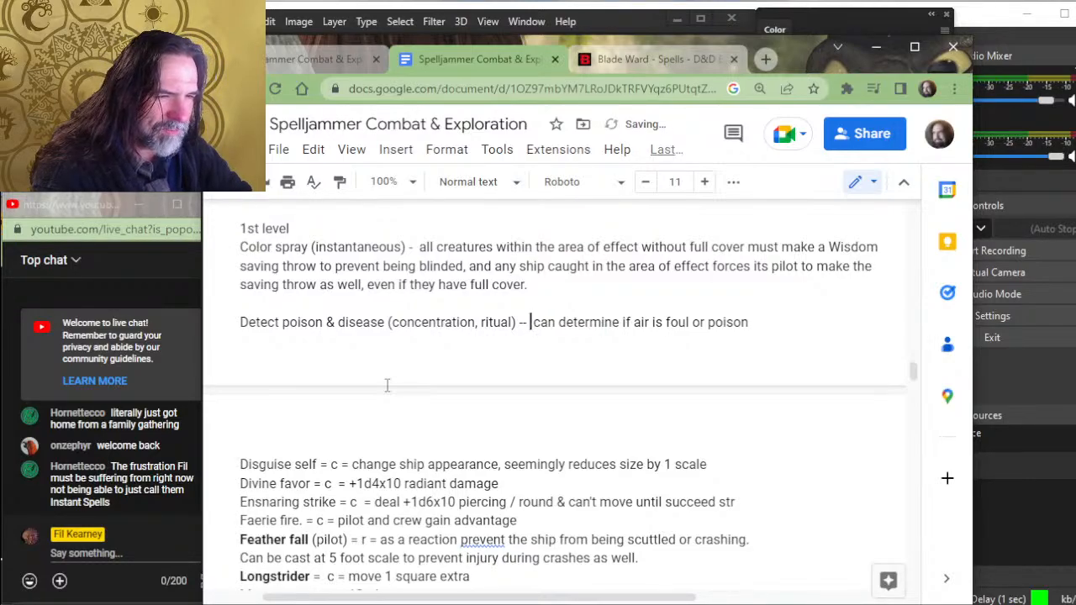
pyautogui.write(' th')
# - Begin the Detect poison & disease description with "this spell can also" in place of "can" before "determine"
pyautogui.press('BackSpace')
pyautogui.press('BackSpace')
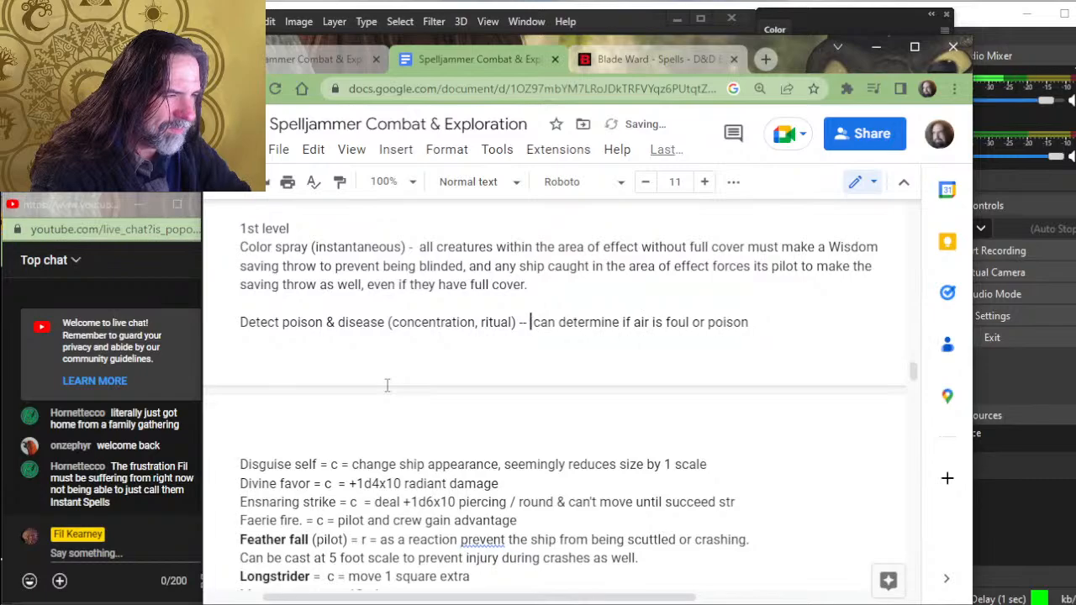
pyautogui.write('this spell can also')
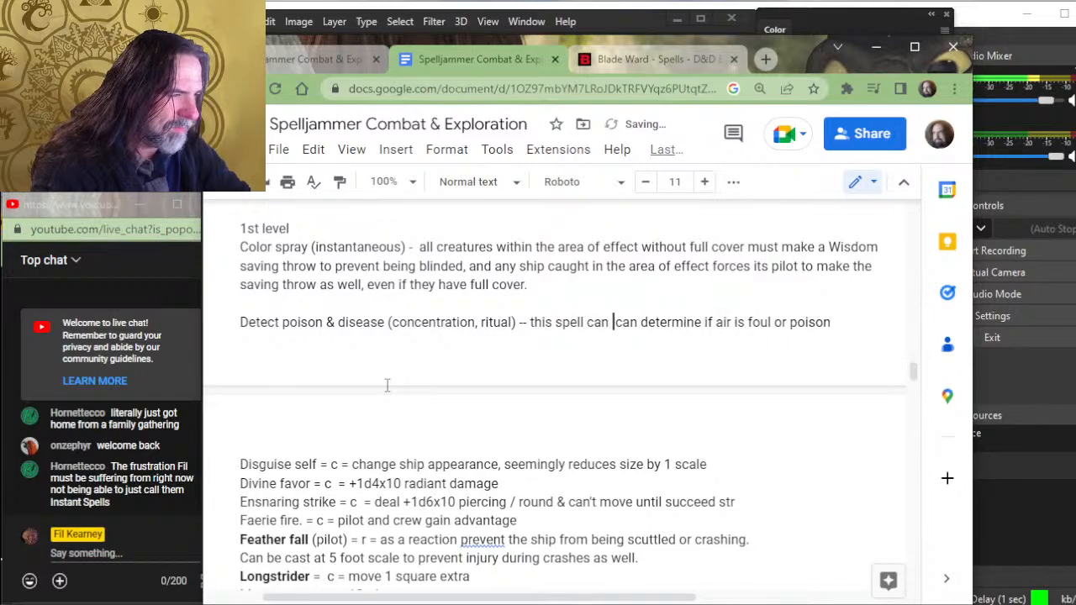
pyautogui.press('Delete')
pyautogui.press('Delete')
pyautogui.press('Delete')
pyautogui.press('Delete')
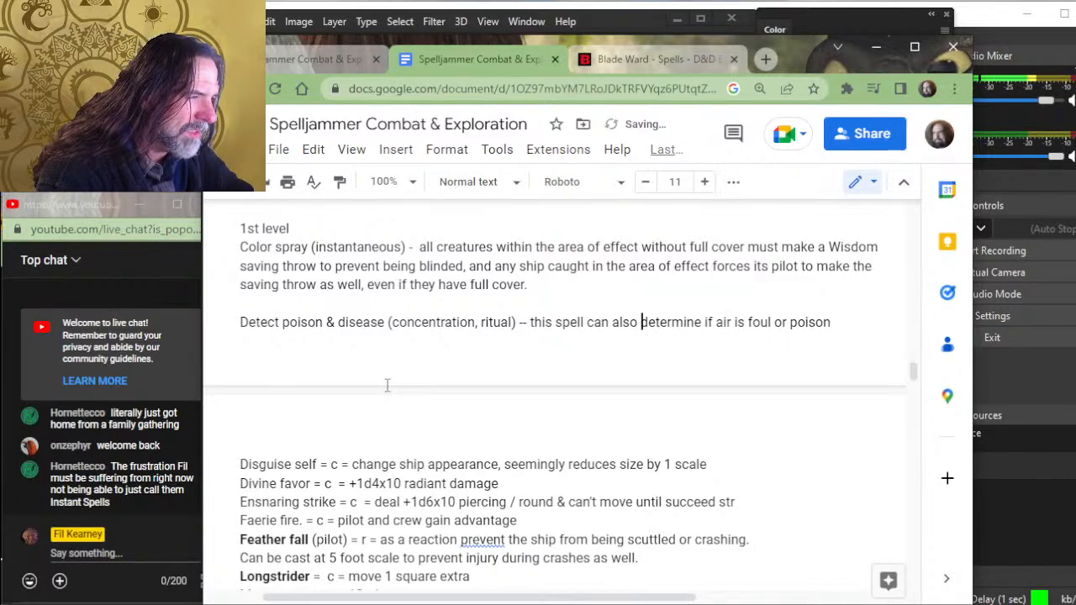
# - Replace "air is" after "determine if" with "an atmosphere has" in the Detect poison & disease entry
pyautogui.press('Right')
pyautogui.press('Right')
pyautogui.press('Right')
pyautogui.press('Right')
pyautogui.press('Right')
pyautogui.press('Right')
pyautogui.press('Right')
pyautogui.press('Right')
pyautogui.press('Right')
pyautogui.press('Right')
pyautogui.press('Right')
pyautogui.press('Right')
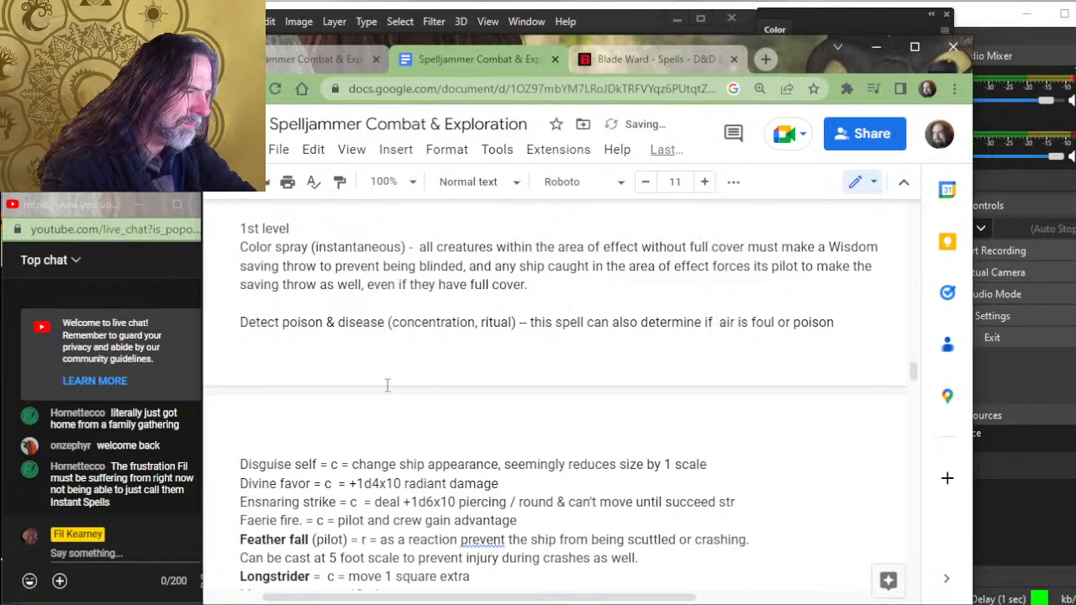
pyautogui.press('BackSpace')
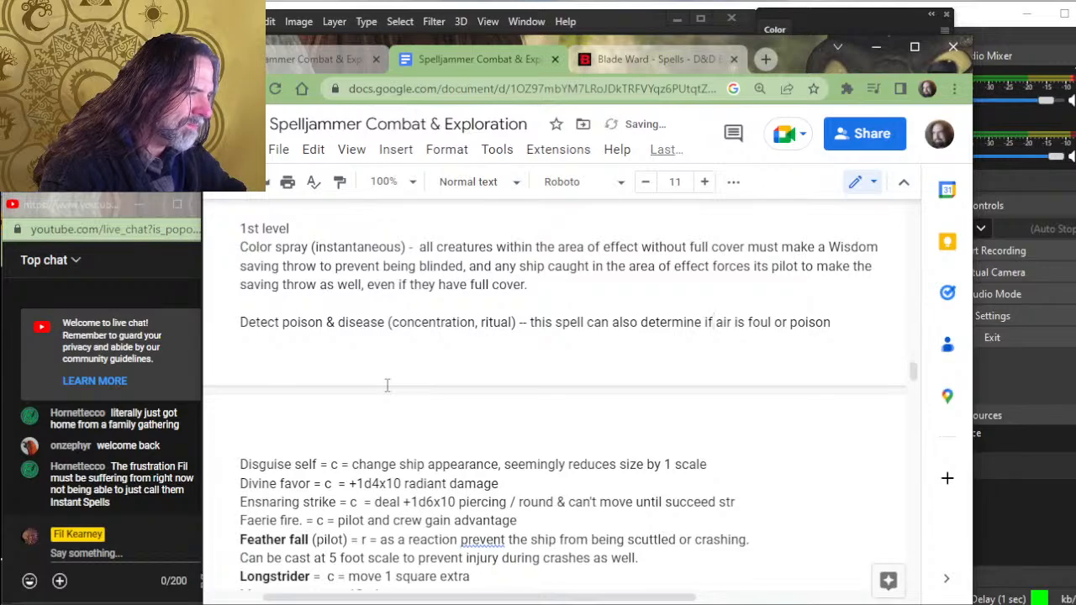
pyautogui.write('an ')
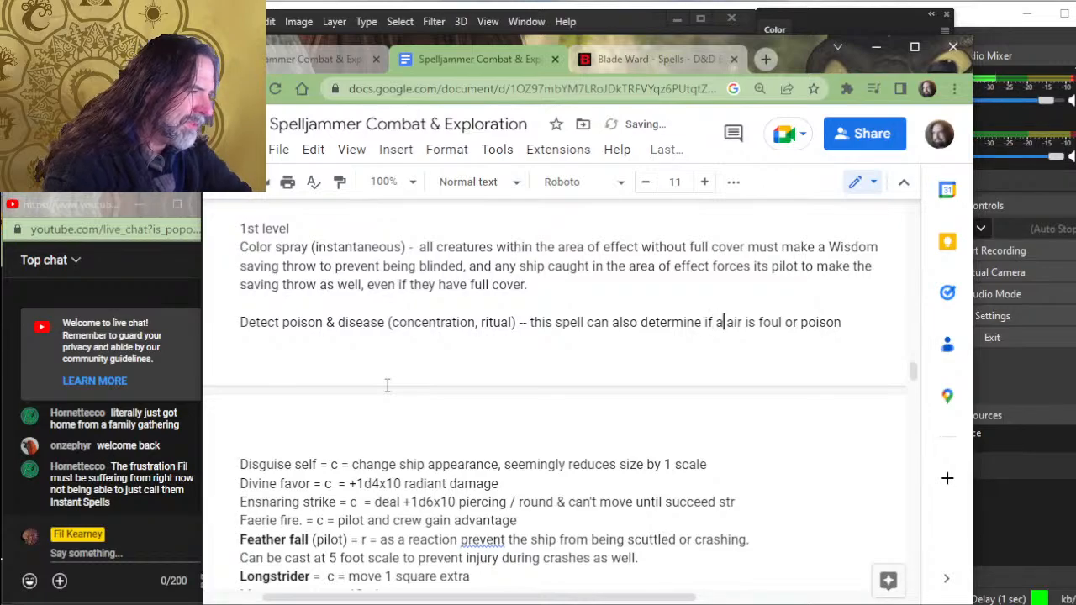
pyautogui.write('atmosphere ')
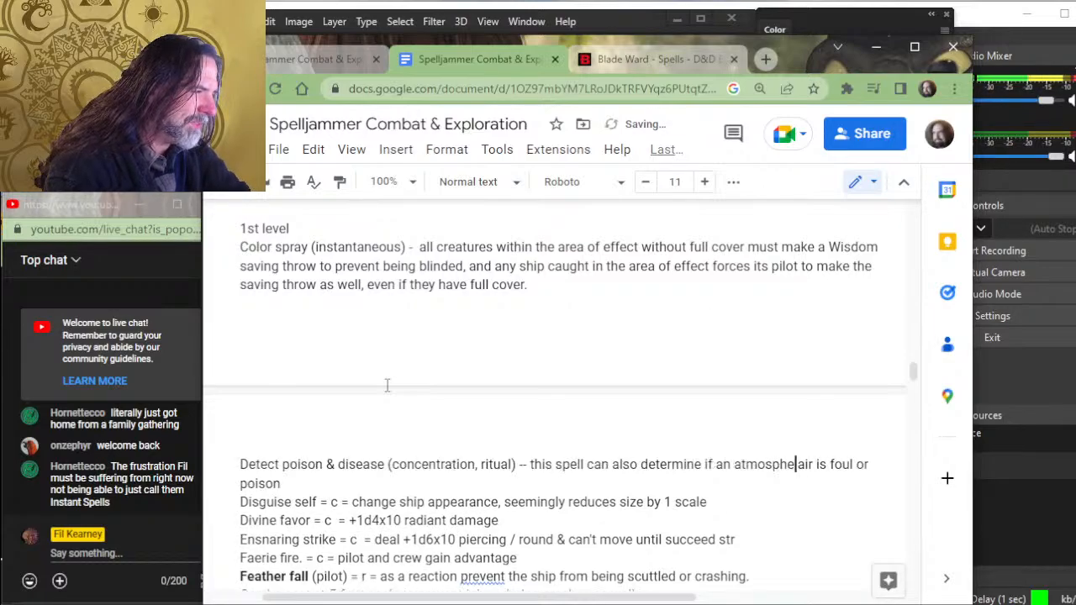
pyautogui.write('has')
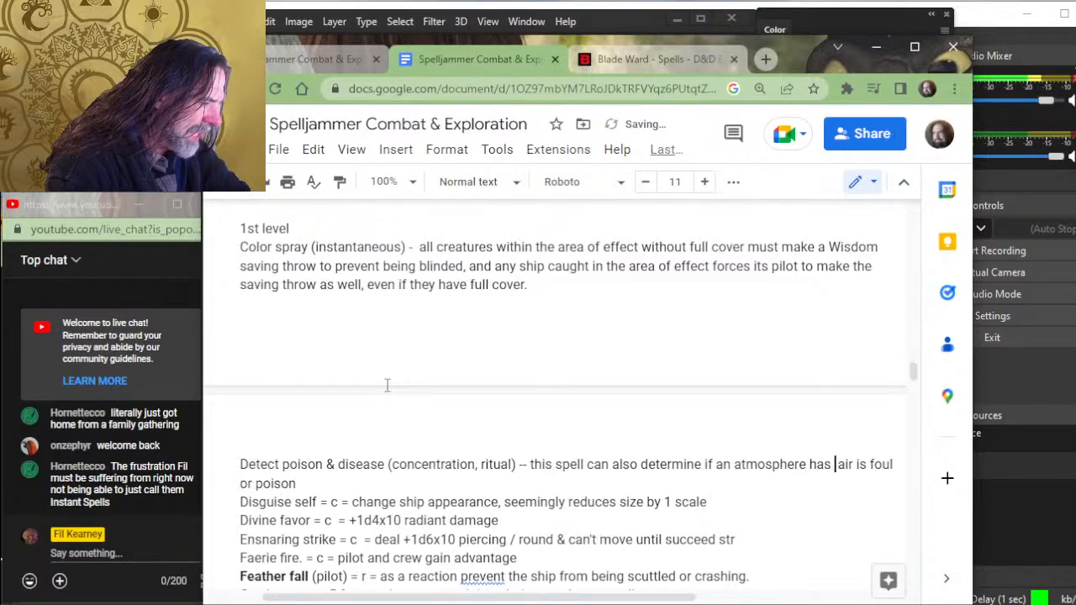
pyautogui.press('Delete')
pyautogui.press('Delete')
pyautogui.press('Delete')
pyautogui.press('Delete')
pyautogui.press('Delete')
pyautogui.press('Delete')
pyautogui.press('Delete')
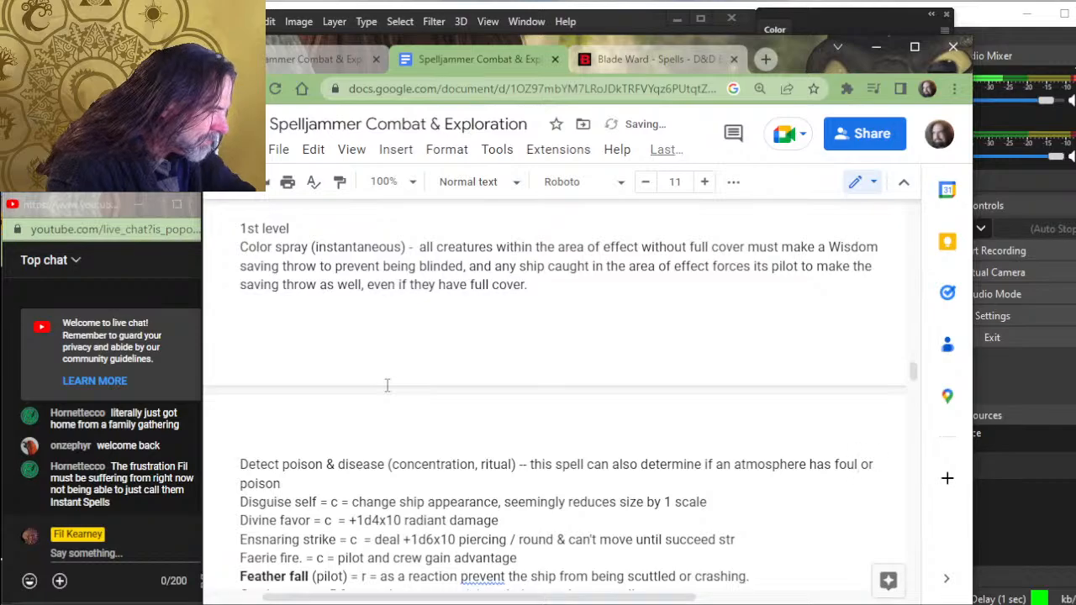
# - Reword the end of the Detect poison & disease sentence to "fouled air or if the air is poisonous."
pyautogui.write('ed air')
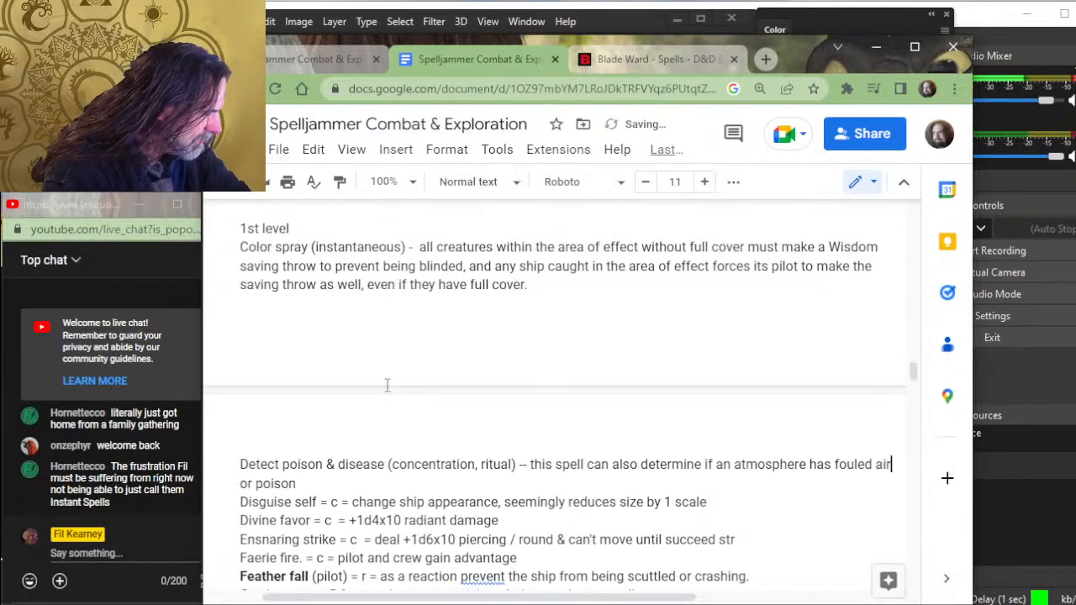
pyautogui.press('Right')
pyautogui.press('Right')
pyautogui.press('Right')
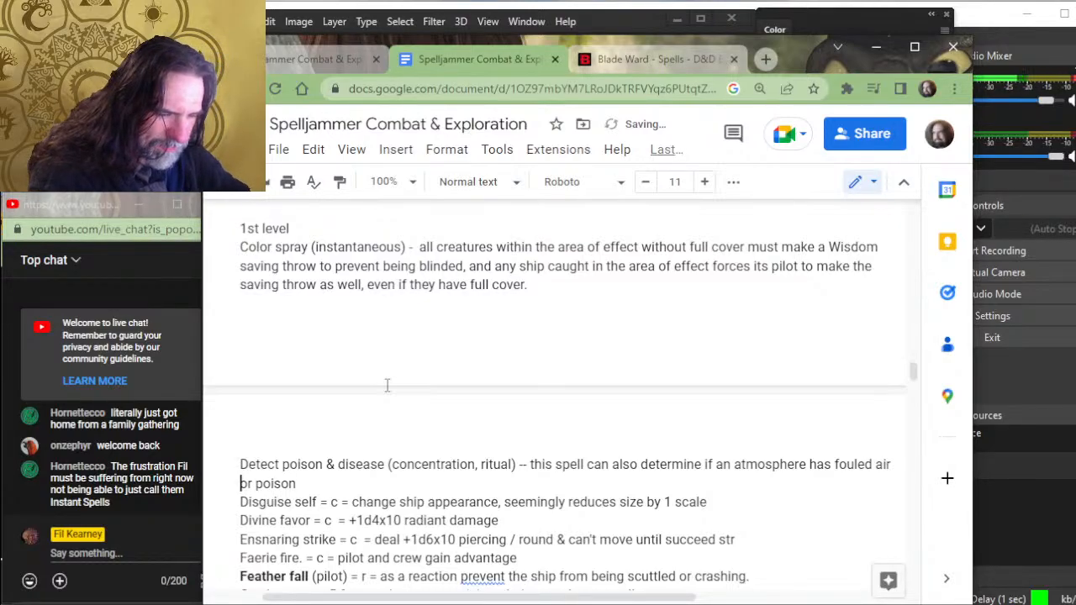
pyautogui.write('if in')
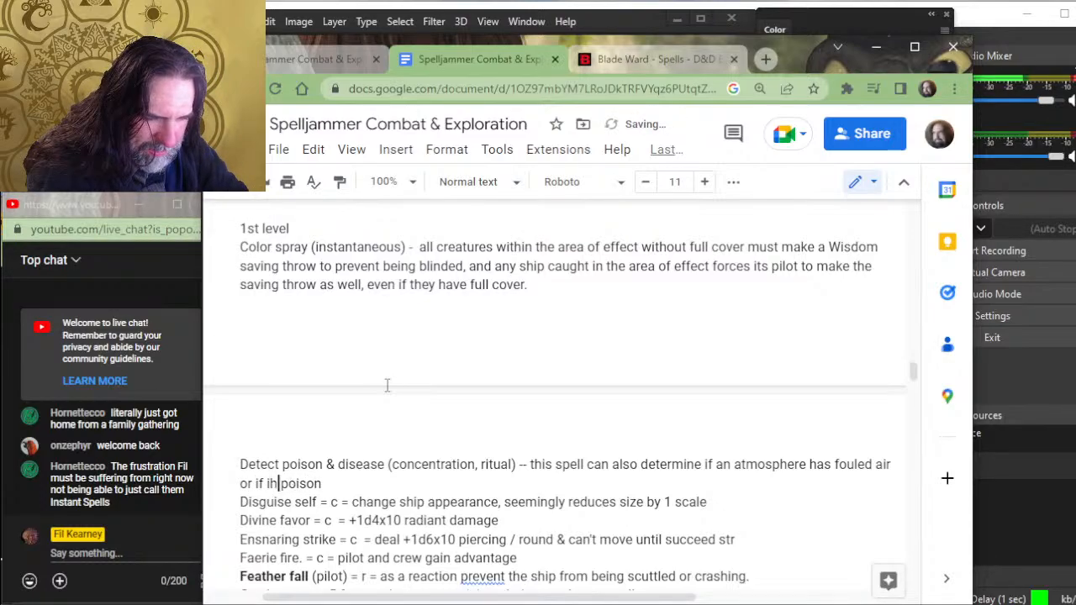
pyautogui.press('BackSpace')
pyautogui.write('the air ')
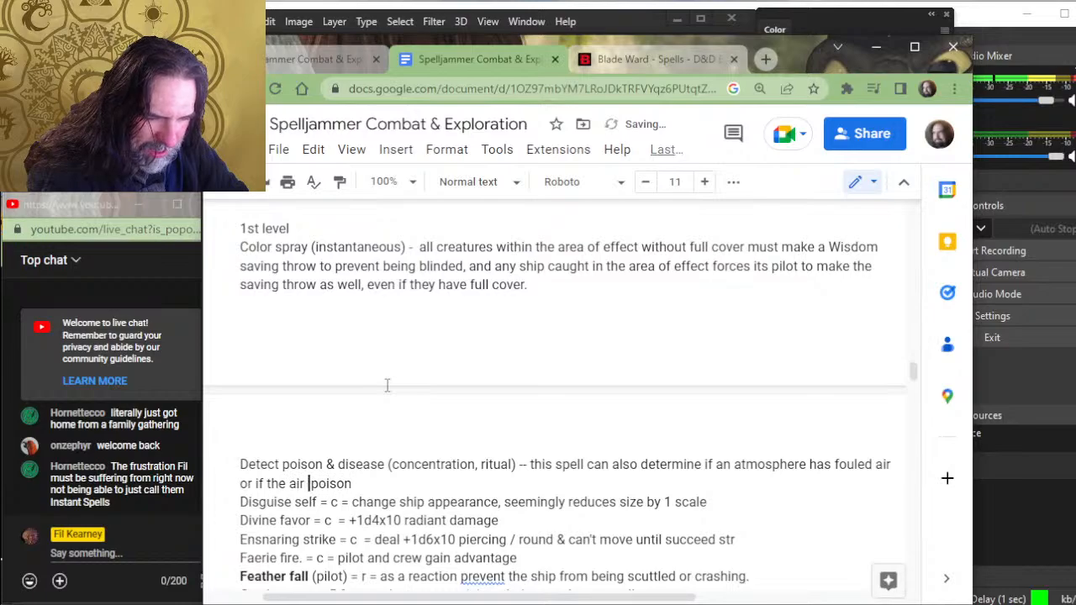
pyautogui.write('is')
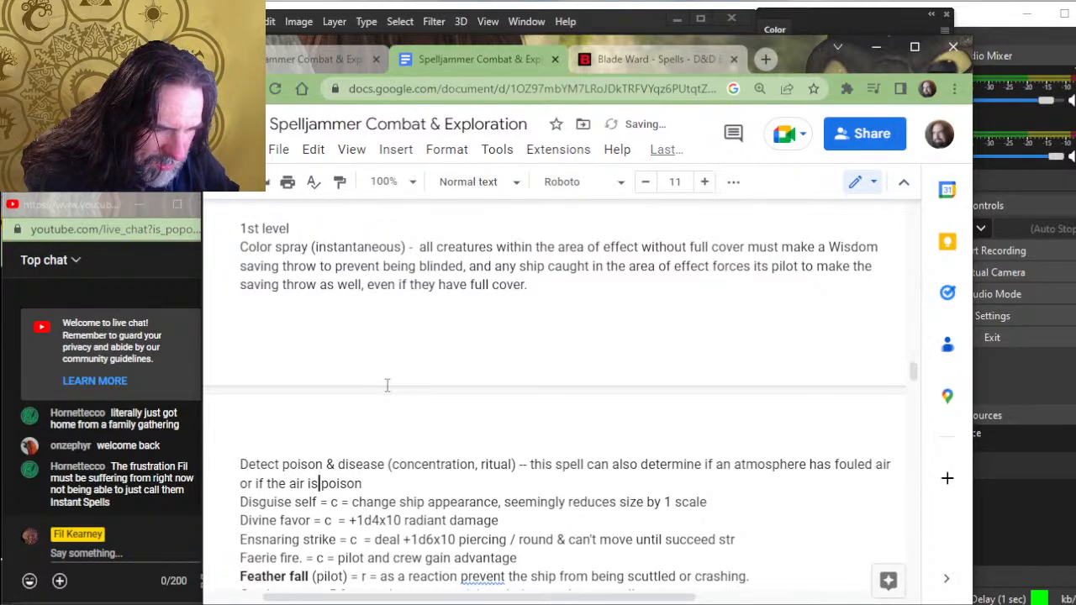
pyautogui.press('End')
pyautogui.write('ous.')
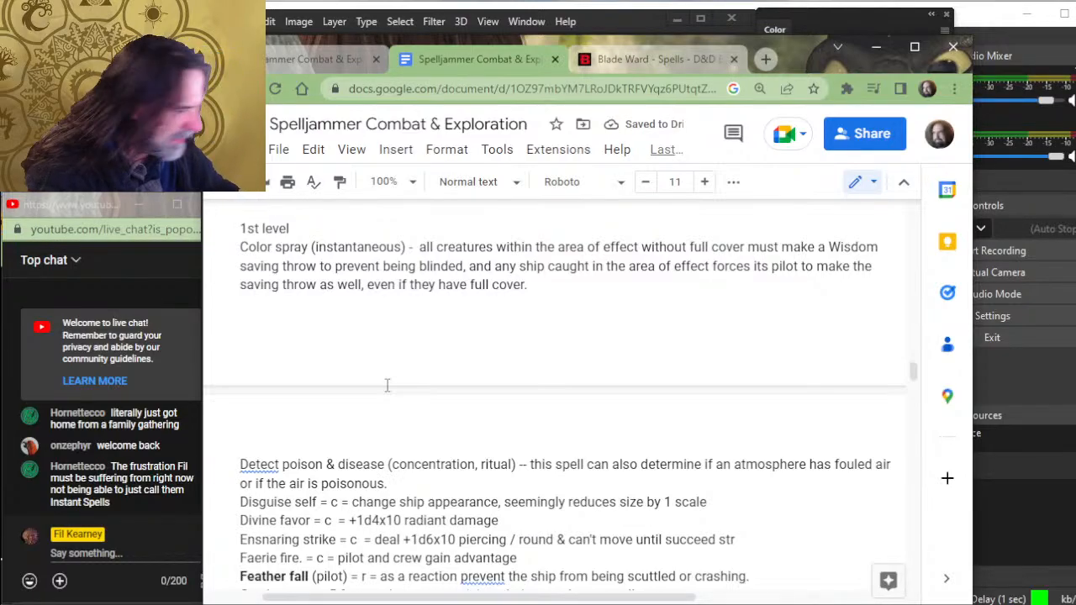
# - Add a blank line between the Detect poison & disease and Disguise self entries
pyautogui.press('Up')
pyautogui.press('Right')
pyautogui.press('Down')
pyautogui.press('Right')
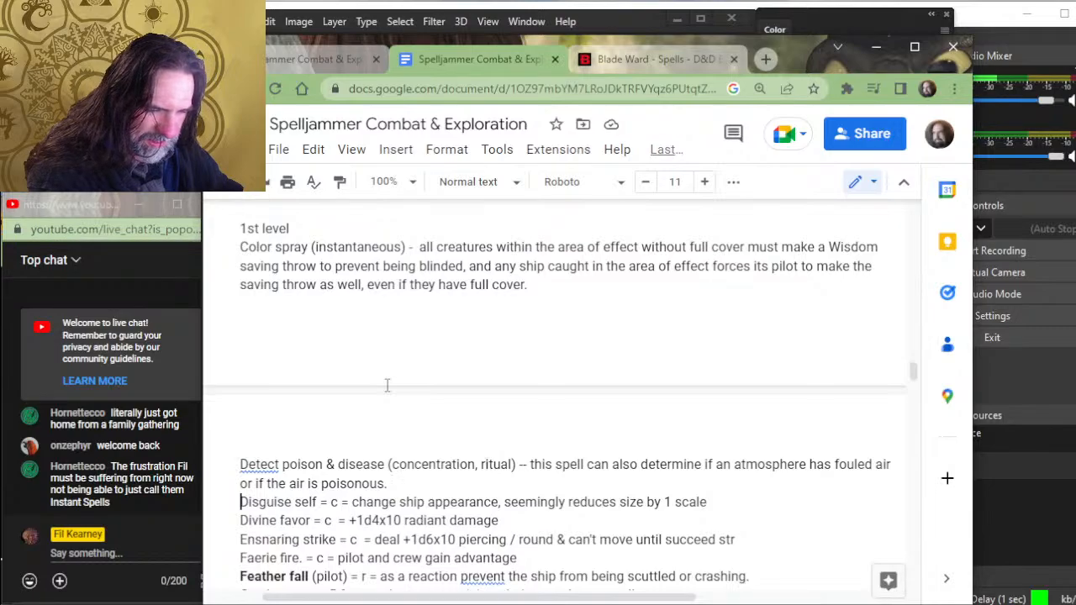
pyautogui.press('Left')
pyautogui.press('Return')
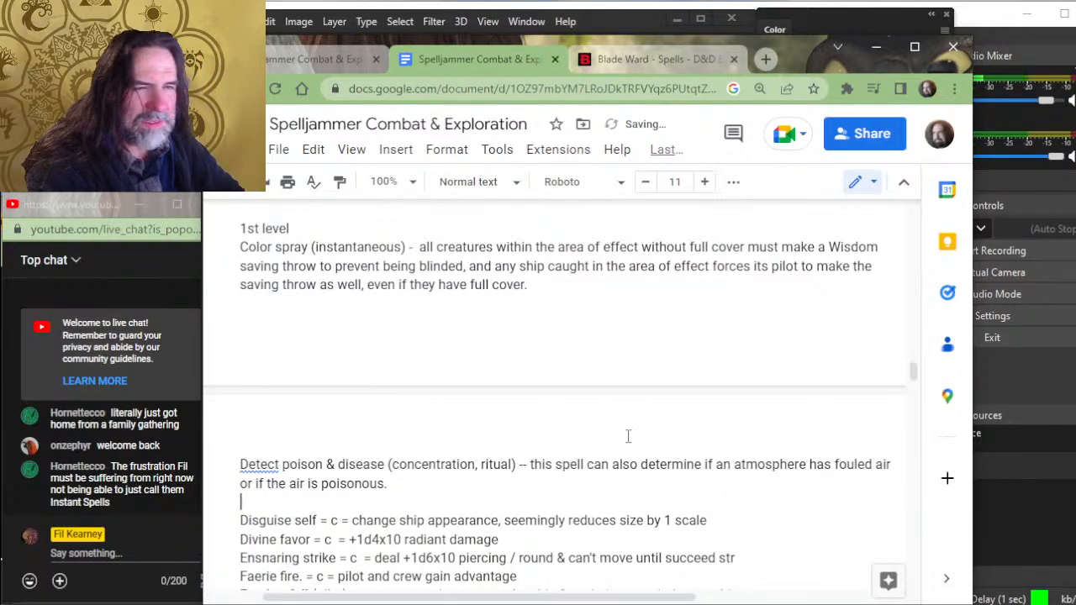
pyautogui.click(256, 465)
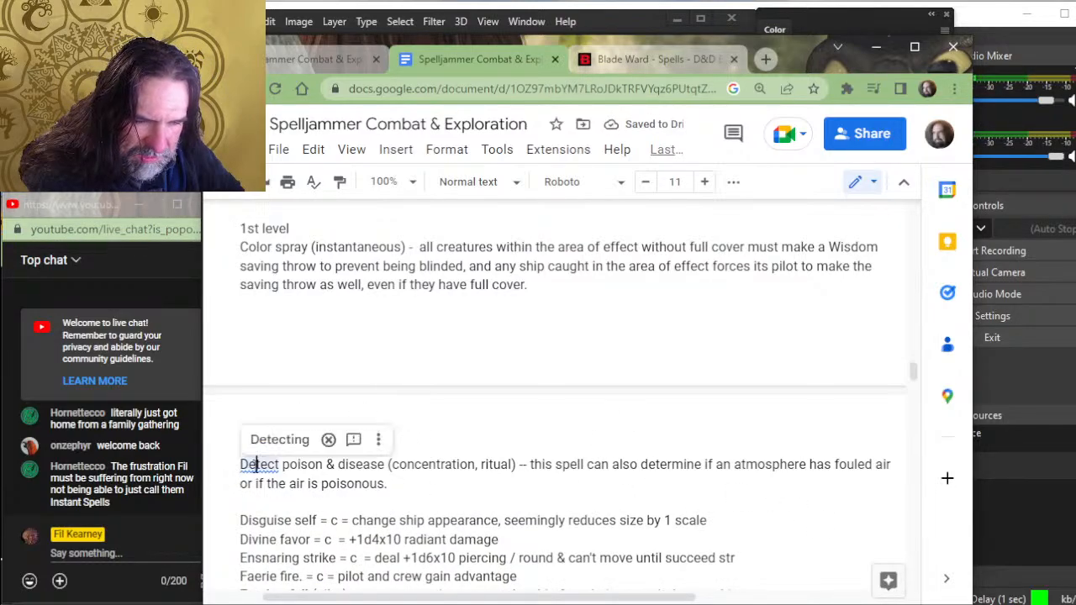
pyautogui.click(375, 521)
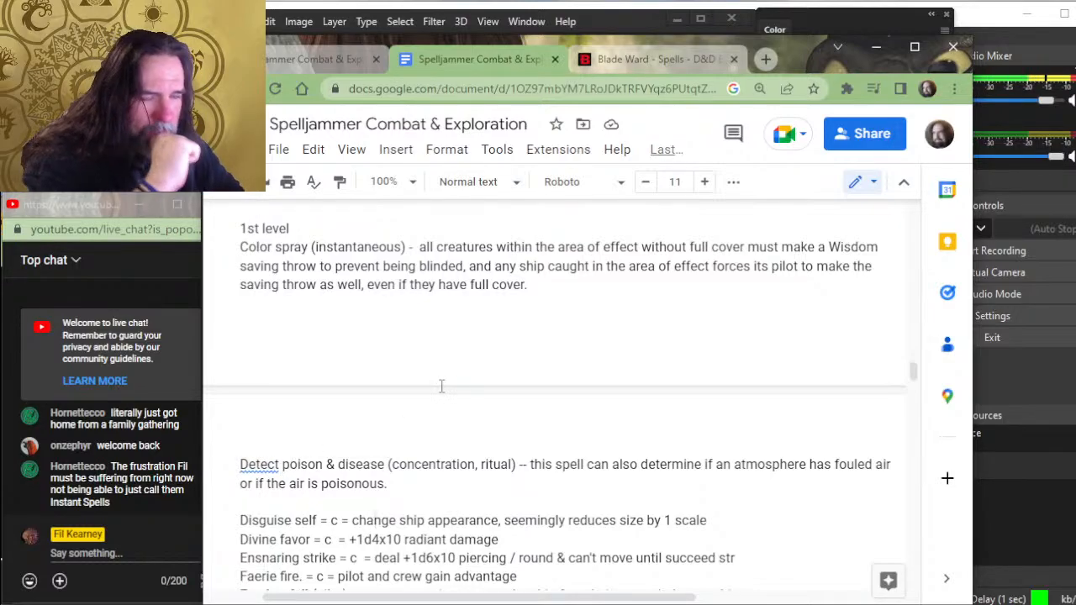
pyautogui.click(240, 464)
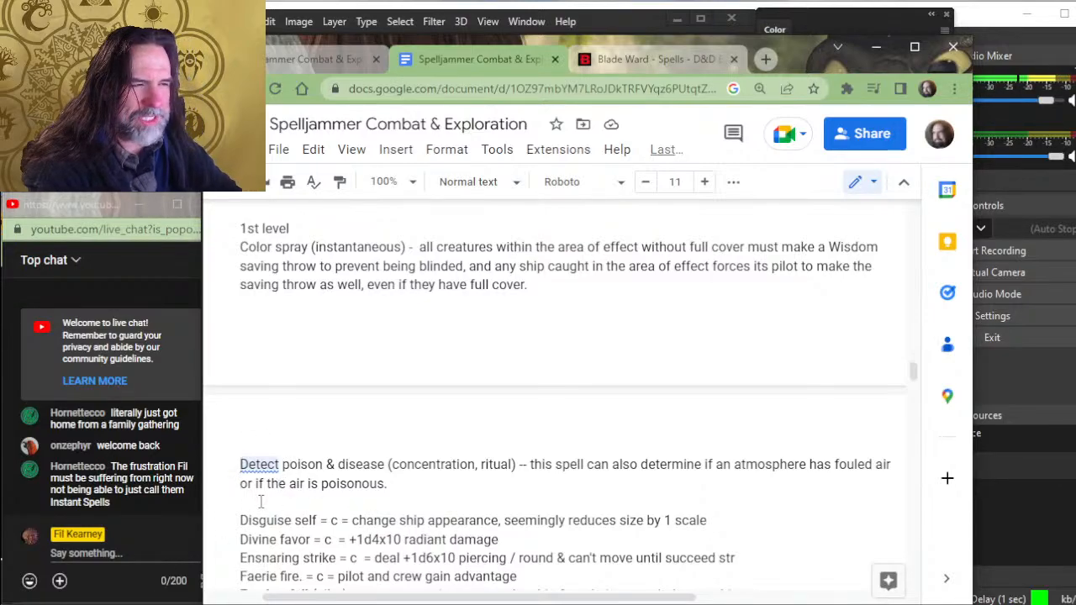
pyautogui.click(275, 321)
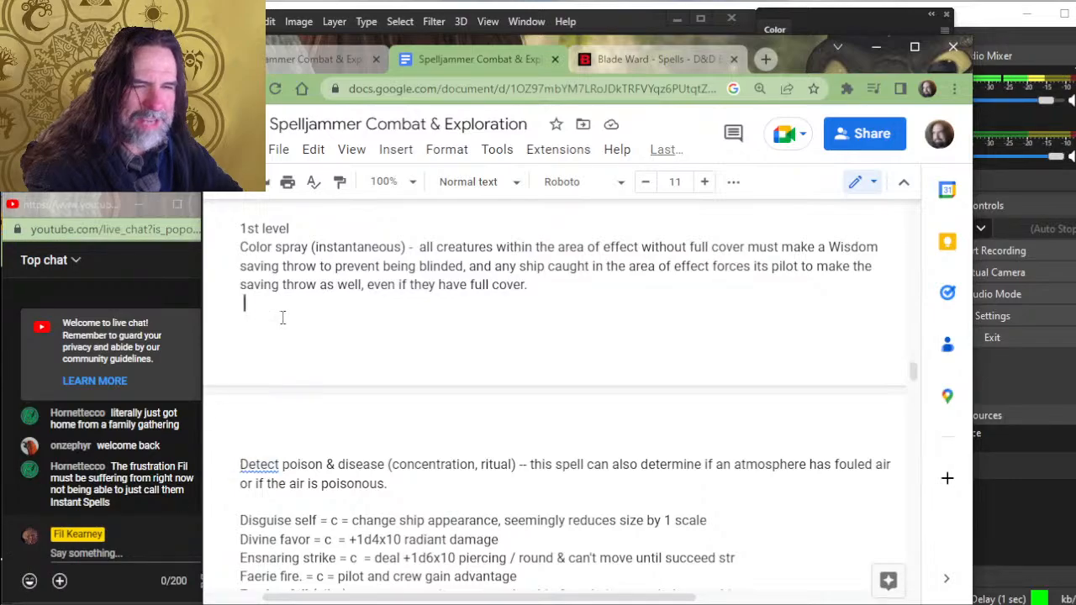
pyautogui.click(303, 435)
# - Replace the "= c =" shorthand after Disguise self with "(concentration) -"
pyautogui.scroll(-2, 302, 435)
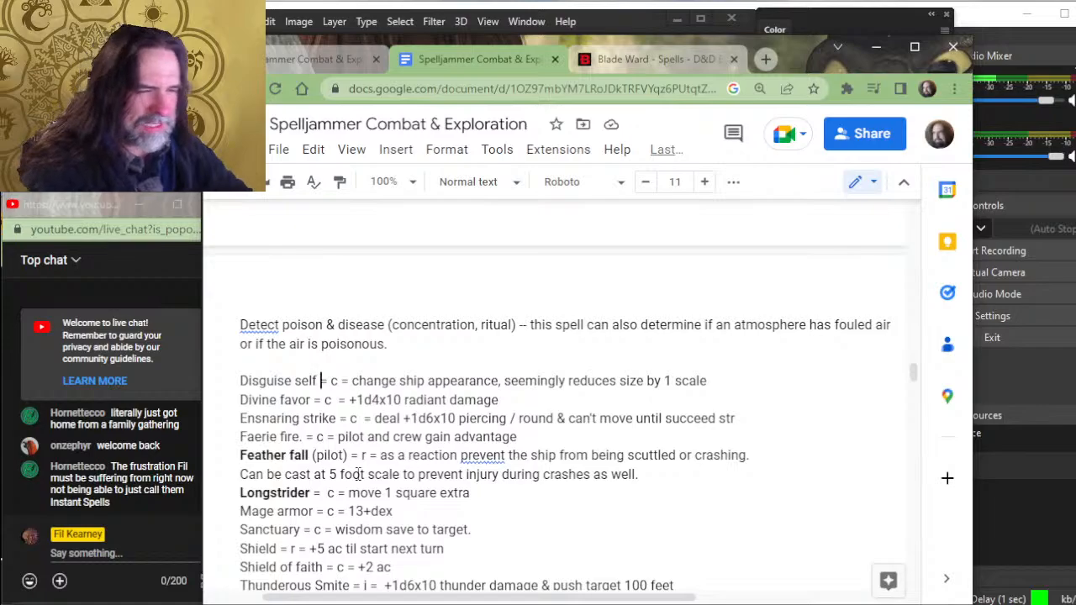
pyautogui.write('(concentration')
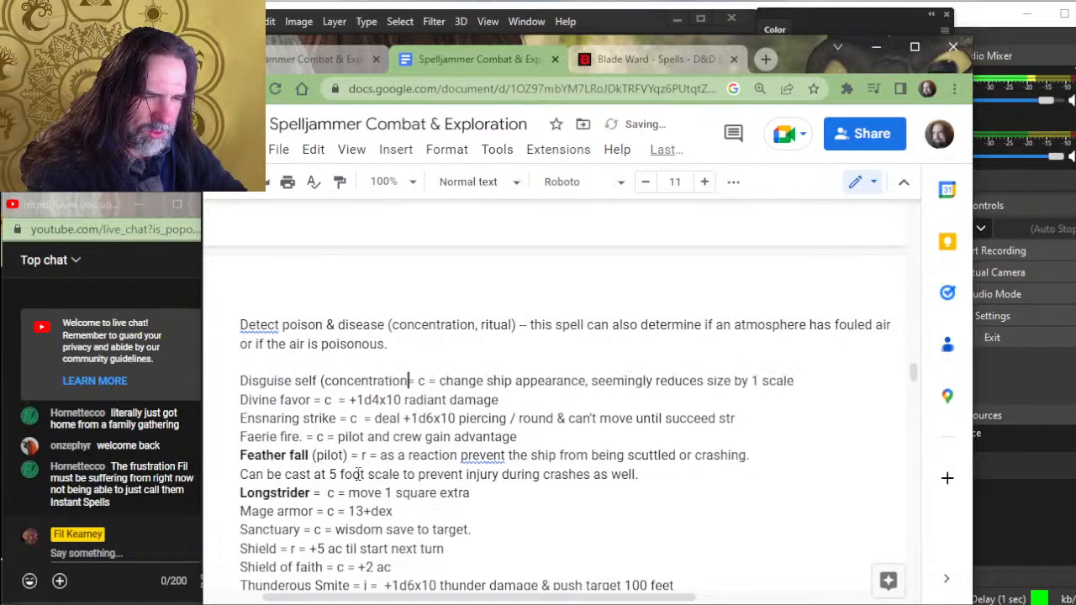
pyautogui.write(')')
pyautogui.press('Delete')
pyautogui.press('Delete')
pyautogui.press('Delete')
pyautogui.press('Delete')
pyautogui.press('Delete')
pyautogui.press('Delete')
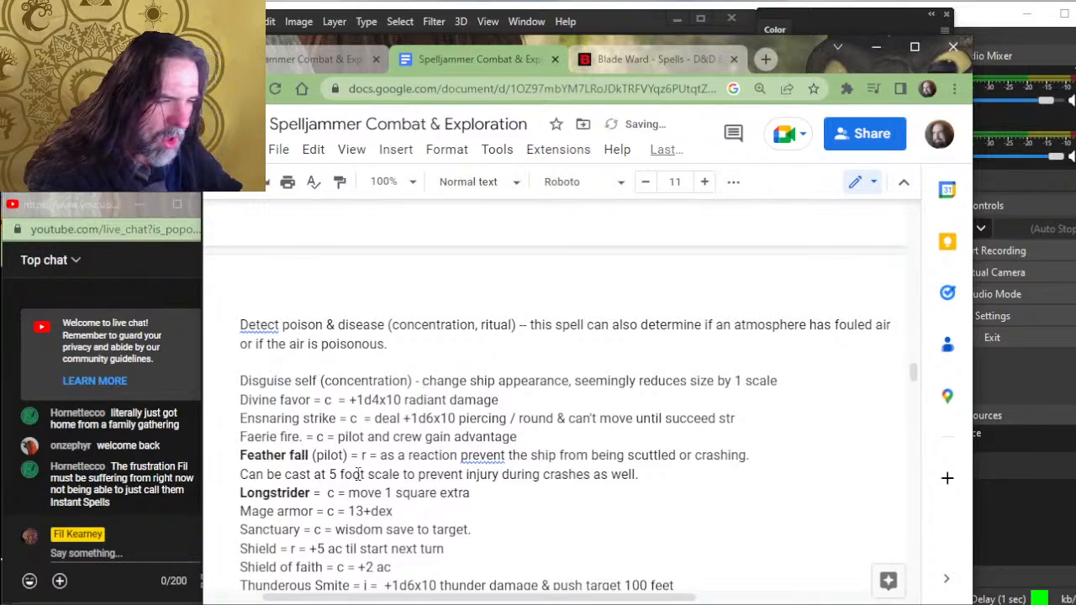
# - Expand the start of the Disguise self description to read "You can change the appearance of a" before "ship"
pyautogui.write('You can')
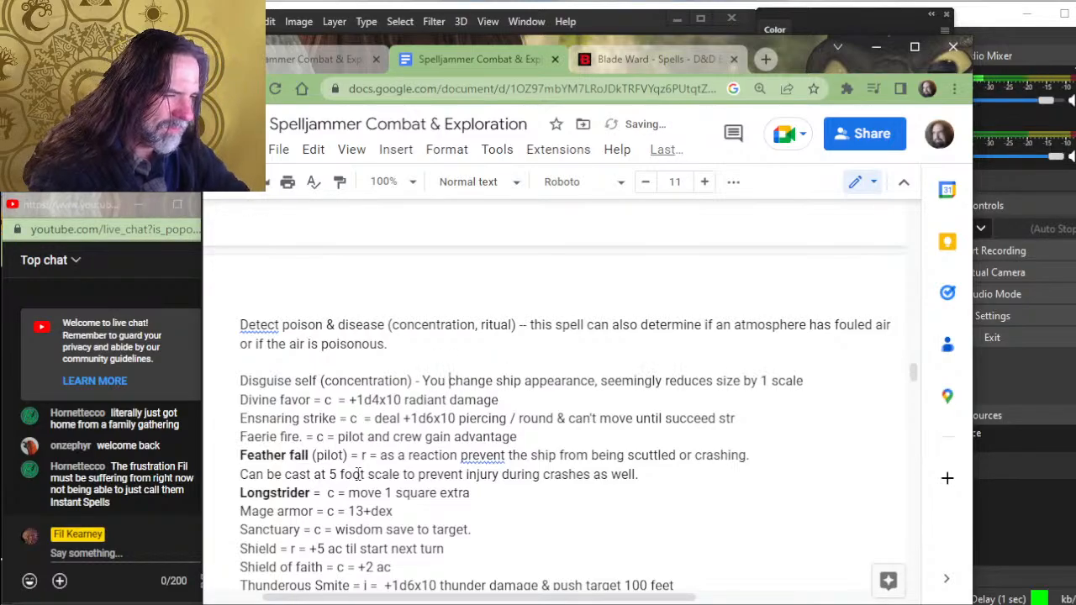
pyautogui.press('Right')
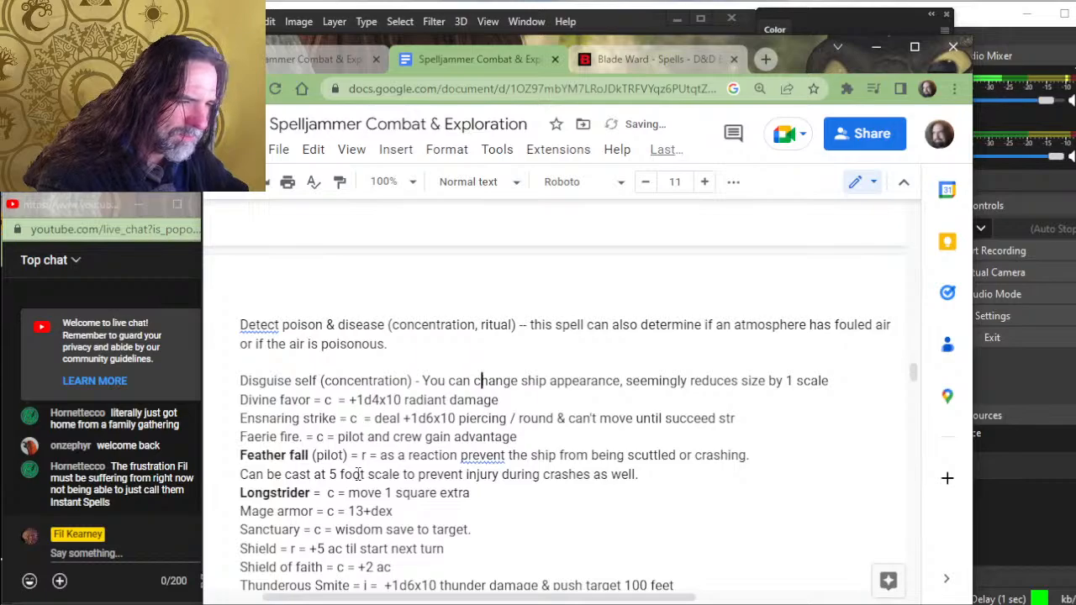
pyautogui.hotkey('ctrl', 'Right')
pyautogui.write('the appearance')
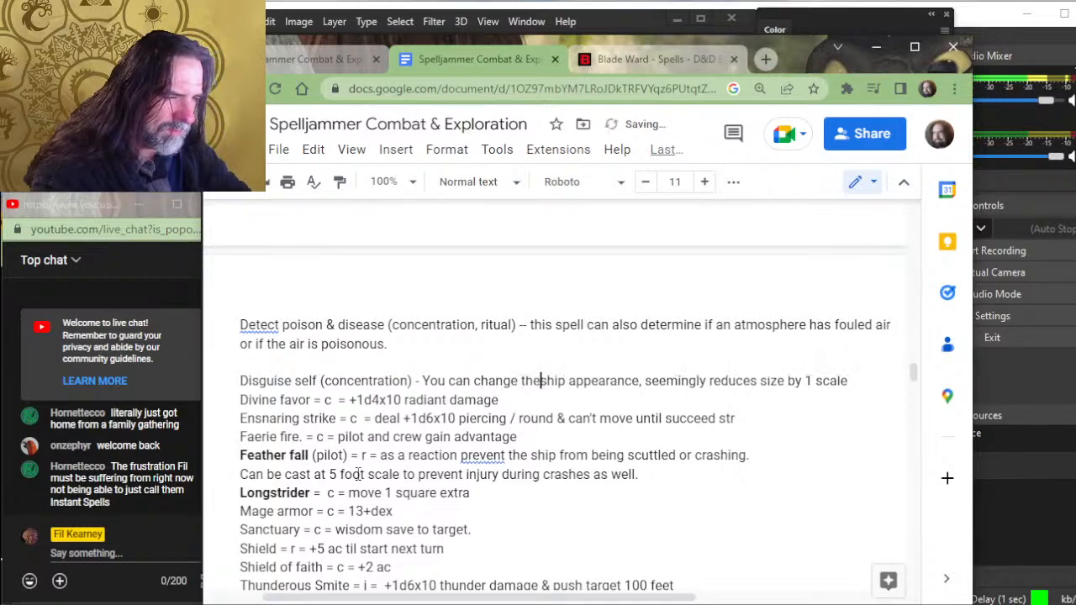
pyautogui.write(' of ')
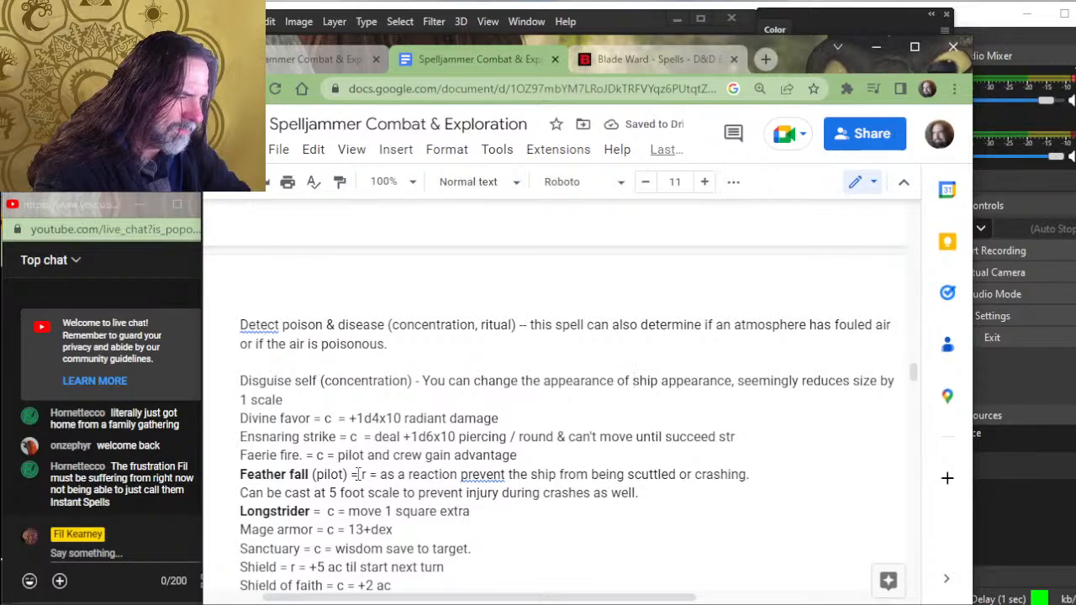
pyautogui.write('a')
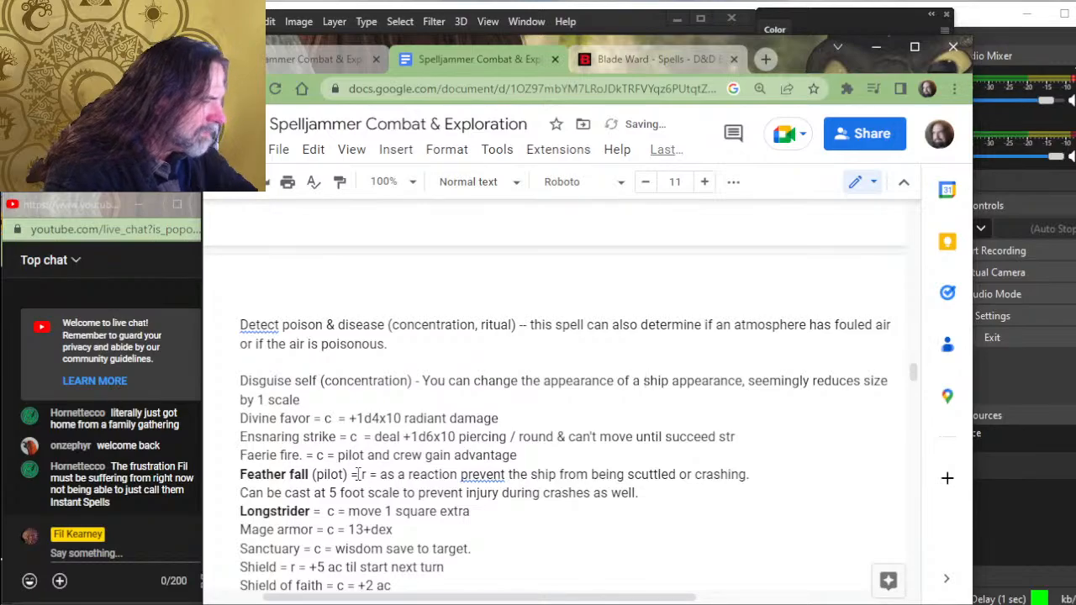
# - Replace "appearance," after "ship" with "and can" in the Disguise self entry
pyautogui.press('Right')
pyautogui.press('Right')
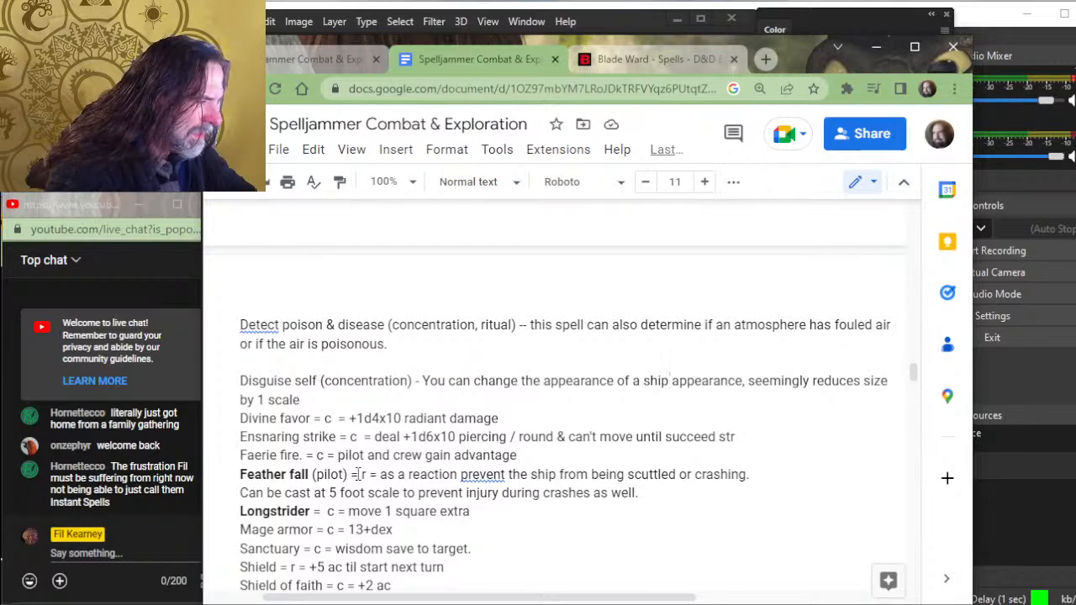
pyautogui.write('and')
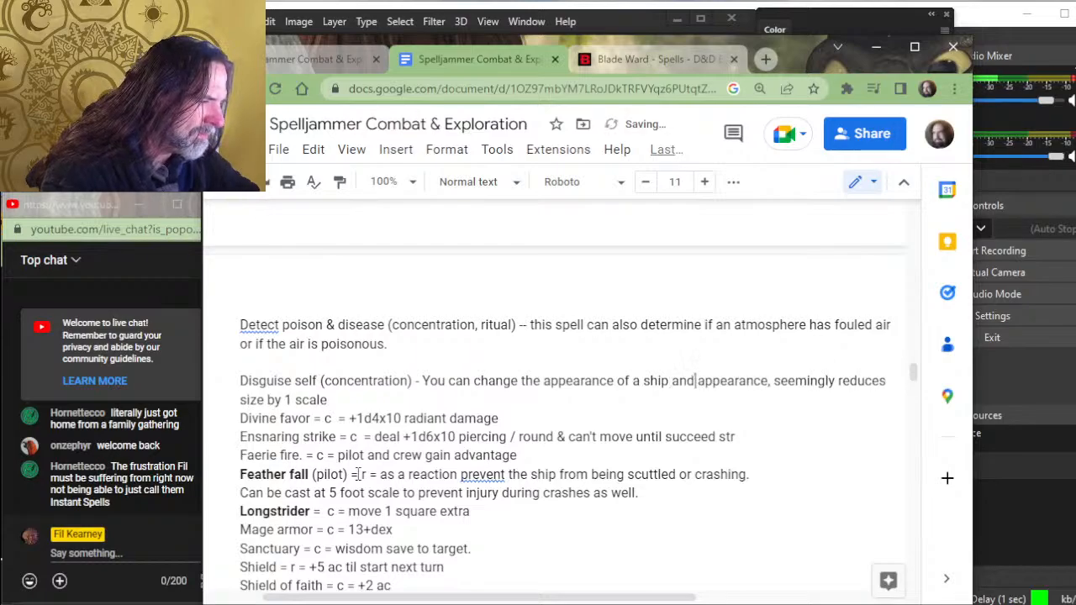
pyautogui.press('Delete')
pyautogui.press('Delete')
pyautogui.press('Delete')
pyautogui.press('Delete')
pyautogui.press('Delete')
pyautogui.press('Delete')
pyautogui.press('Delete')
pyautogui.press('Delete')
pyautogui.press('Delete')
pyautogui.press('Delete')
pyautogui.press('Delete')
pyautogui.press('Delete')
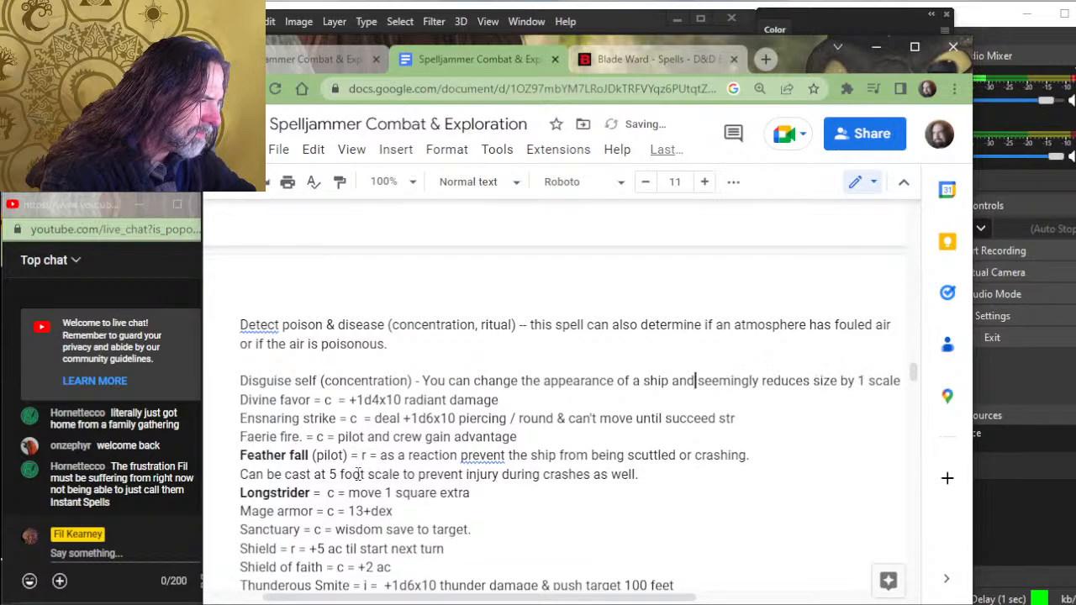
pyautogui.write('can')
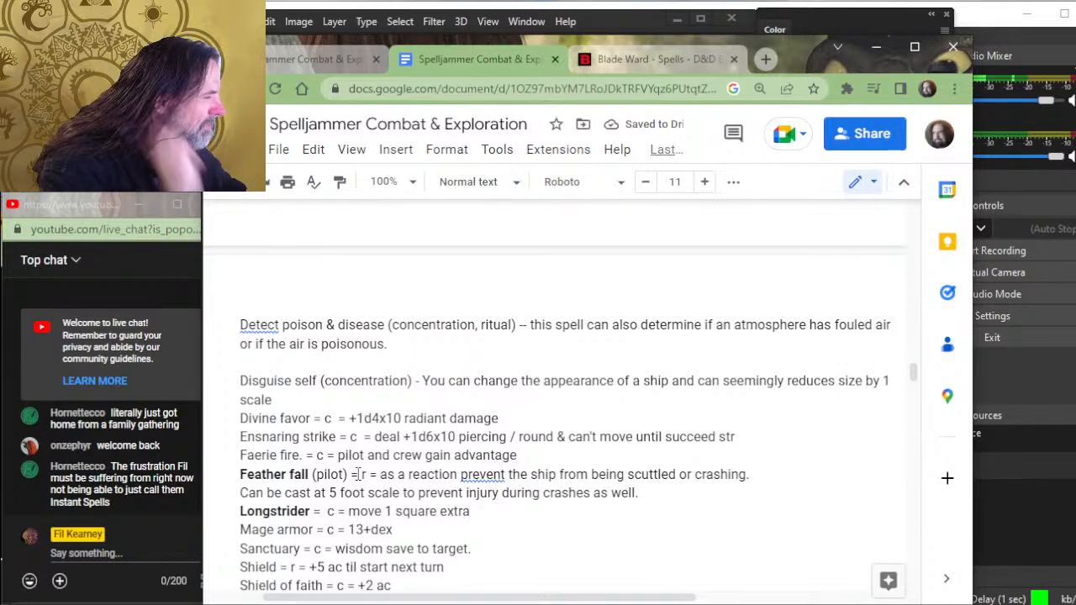
# - Change "reduces" to "reduce its" before "size" in the Disguise self entry
pyautogui.press('BackSpace')
pyautogui.press('BackSpace')
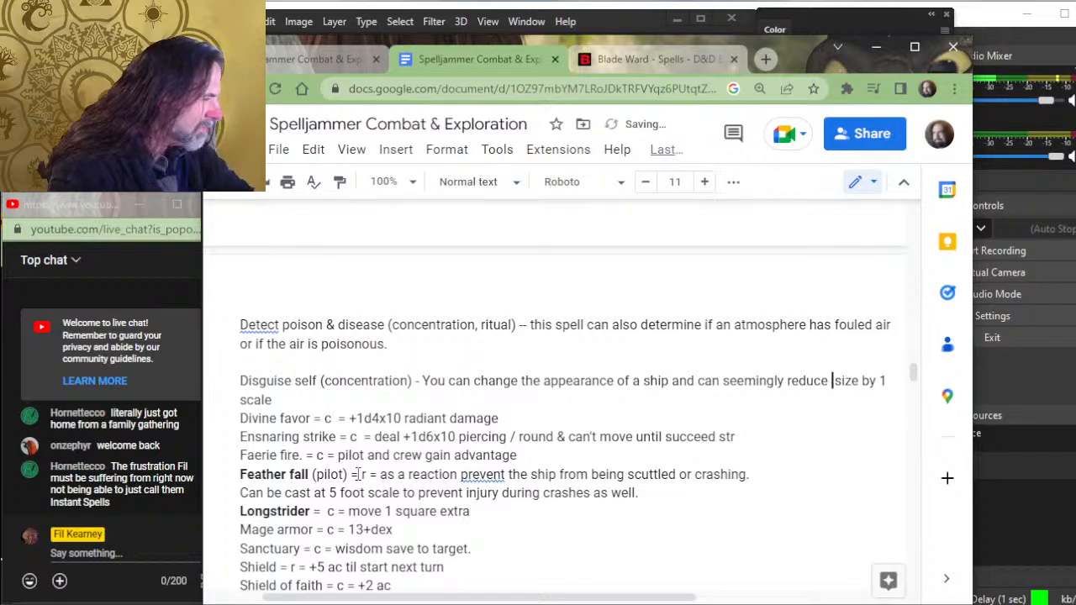
pyautogui.write('its')
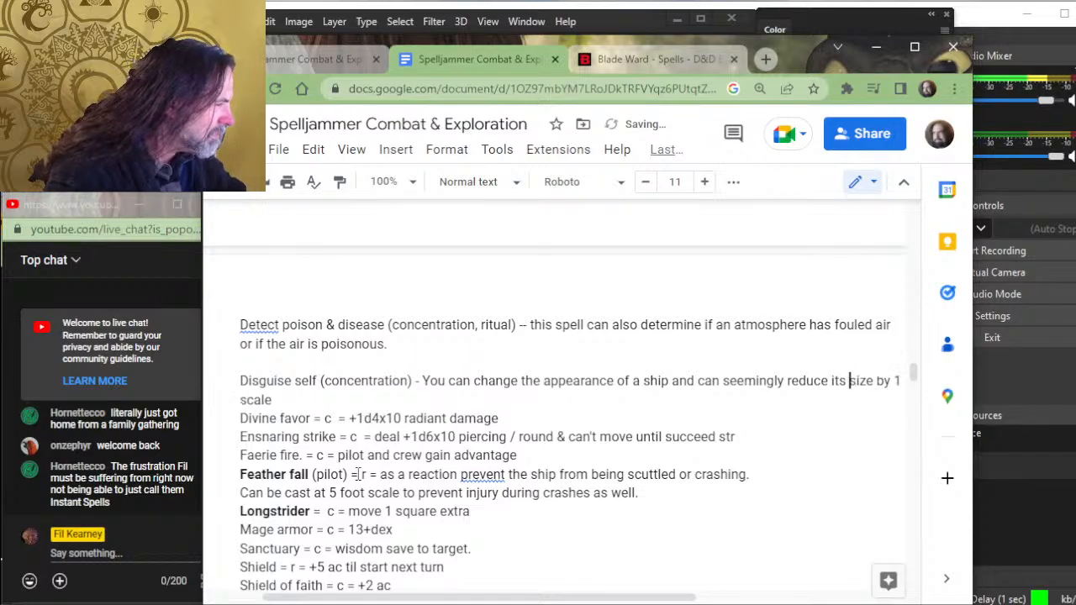
# - Replace "scale" with "space" at the end of the Disguise self sentence
pyautogui.press('Right')
pyautogui.press('Right')
pyautogui.press('Right')
pyautogui.press('Right')
pyautogui.press('Right')
pyautogui.press('Right')
pyautogui.press('Right')
pyautogui.press('Right')
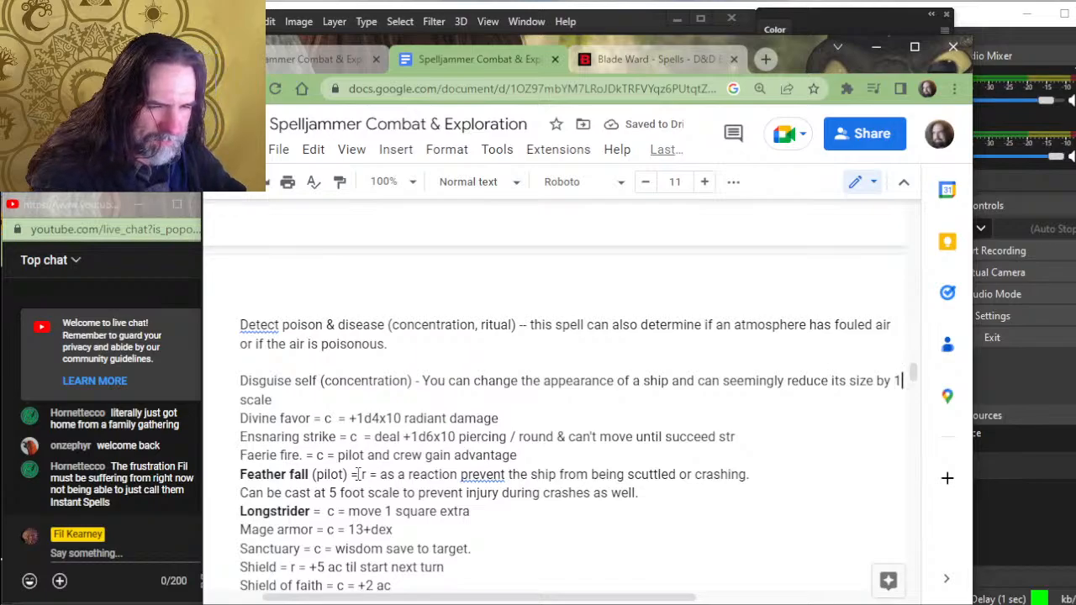
pyautogui.press('Right')
pyautogui.press('Right')
pyautogui.press('Right')
pyautogui.press('BackSpace')
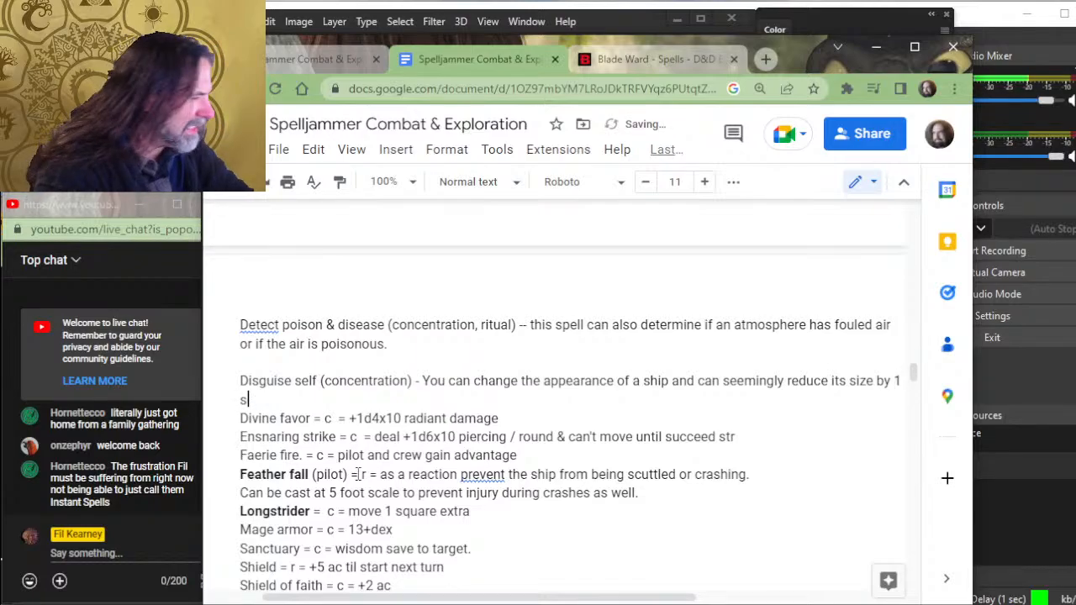
pyautogui.write('pace')
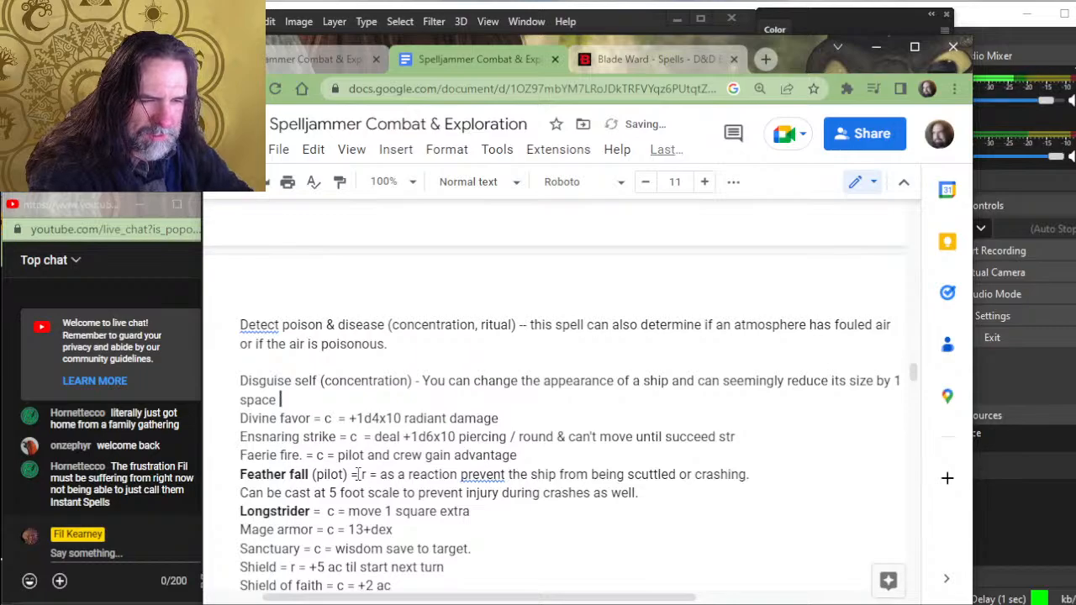
pyautogui.write('. For exampl')
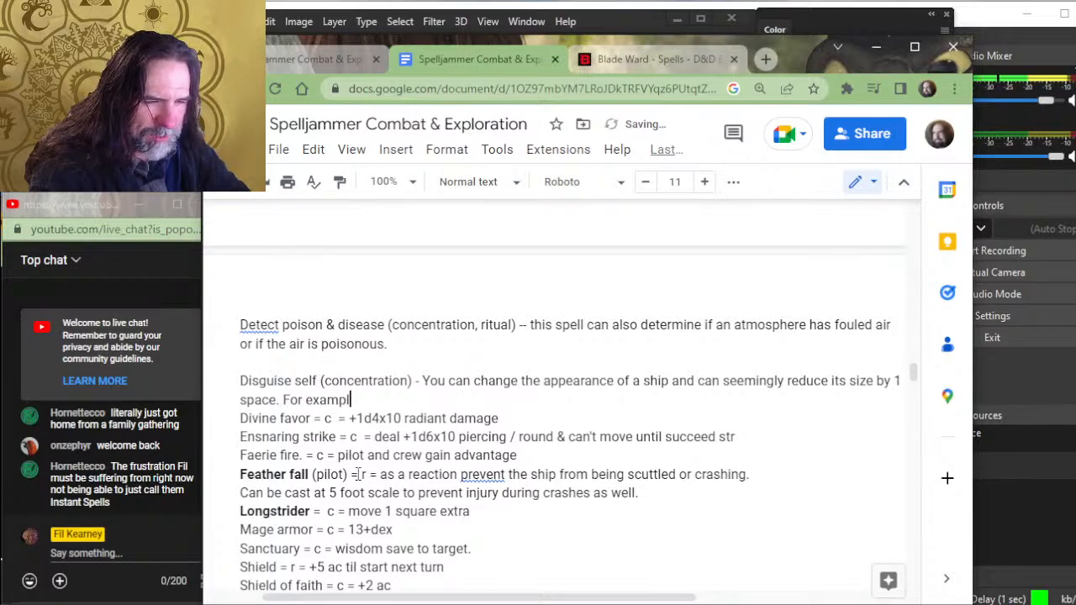
pyautogui.write('e, a ha')
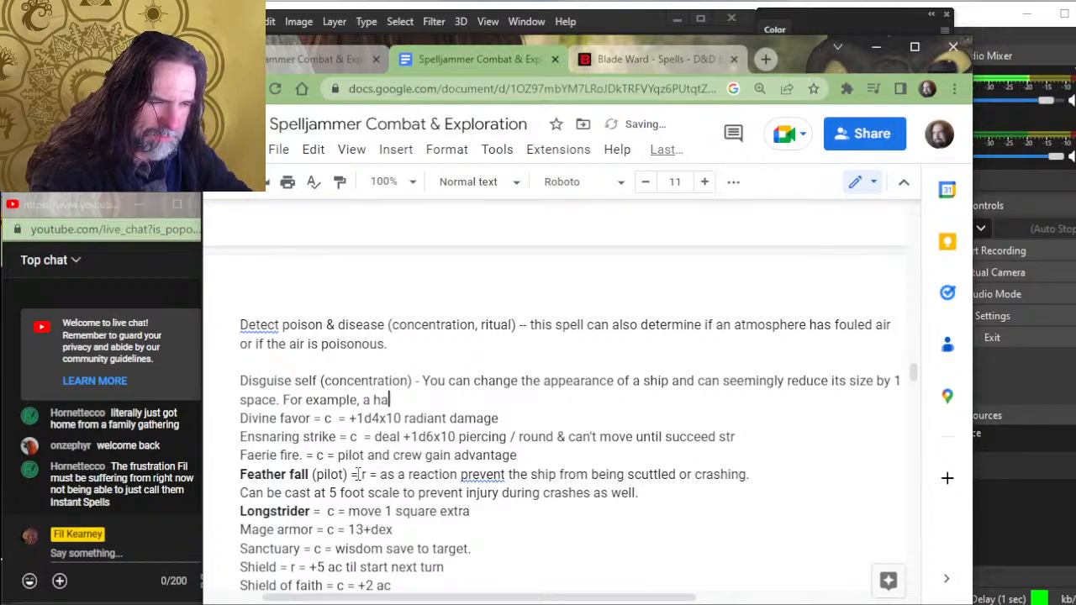
pyautogui.write('nmer head')
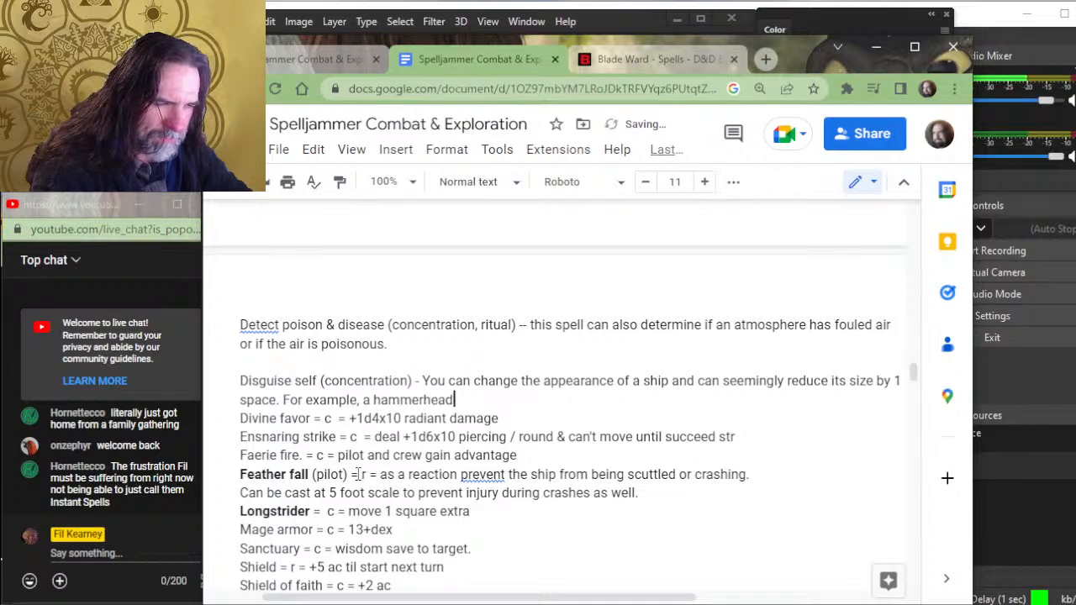
pyautogui.write(' ship occup')
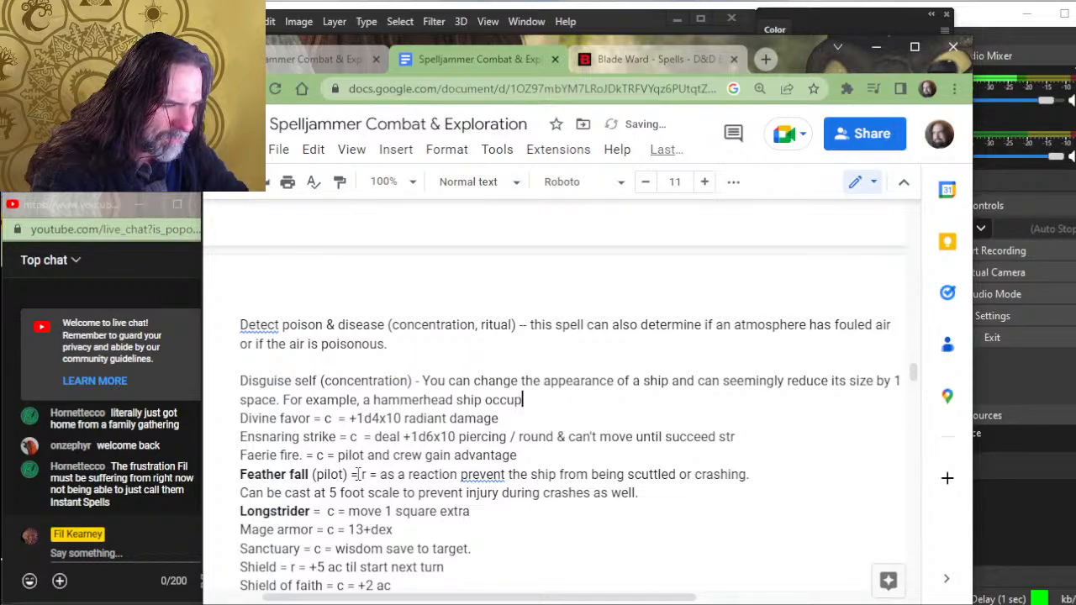
pyautogui.write('ying a 5')
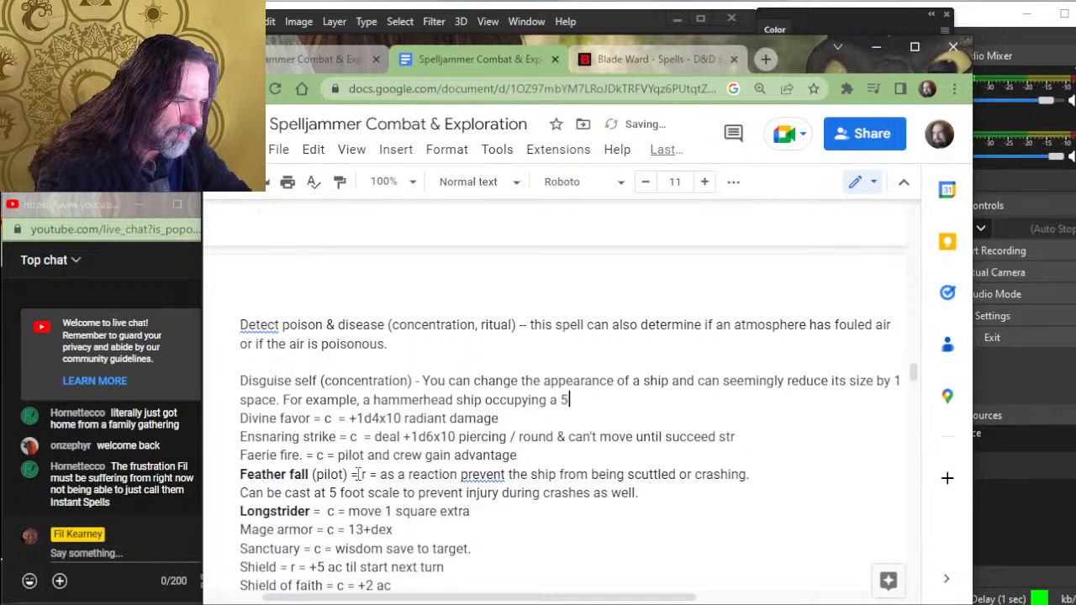
pyautogui.write('x5 space can be')
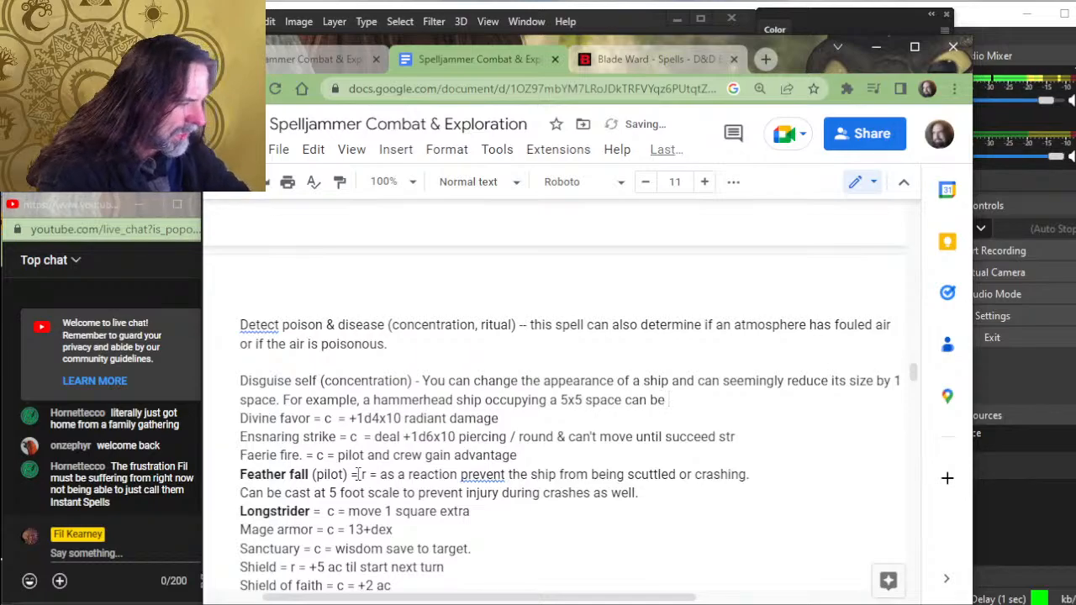
# - Replace "be" at the end of the Disguise self example with "appear as a 4x4 starmoth"
pyautogui.press('BackSpace')
pyautogui.press('BackSpace')
pyautogui.press('BackSpace')
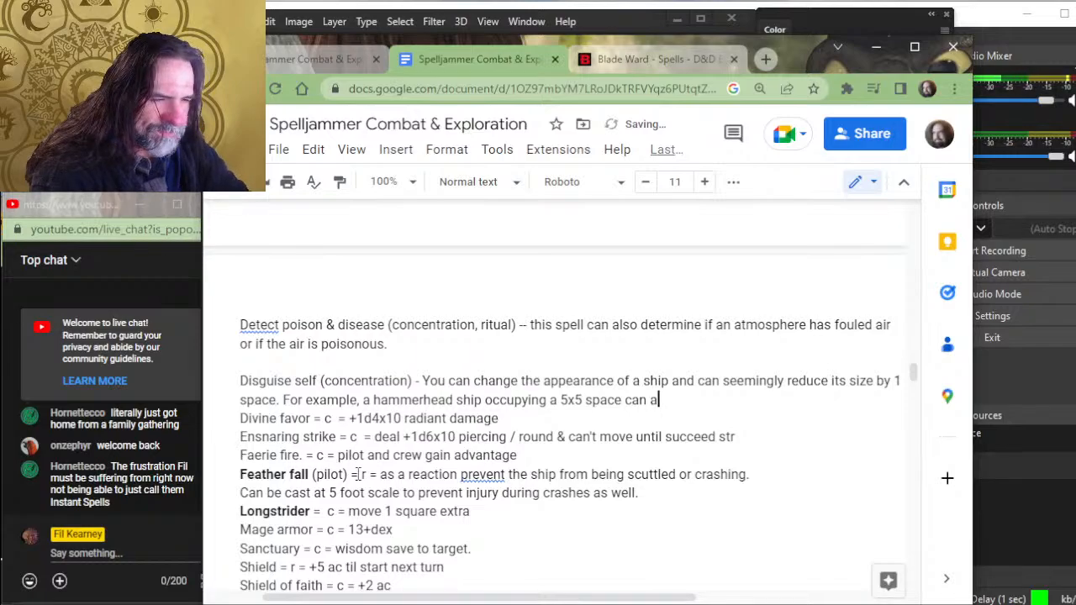
pyautogui.write('a')
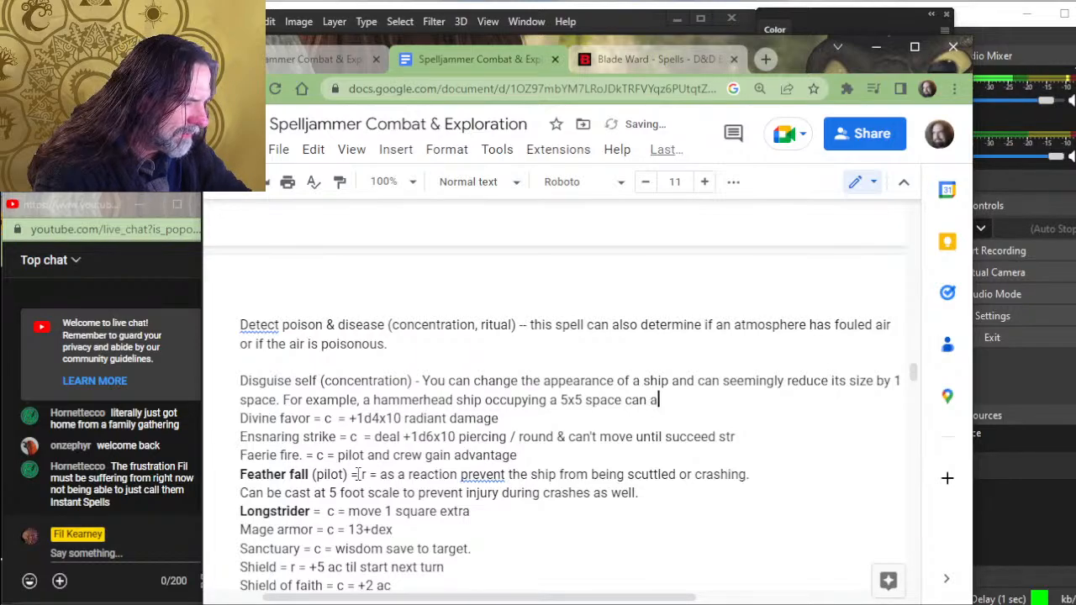
pyautogui.write('ppear')
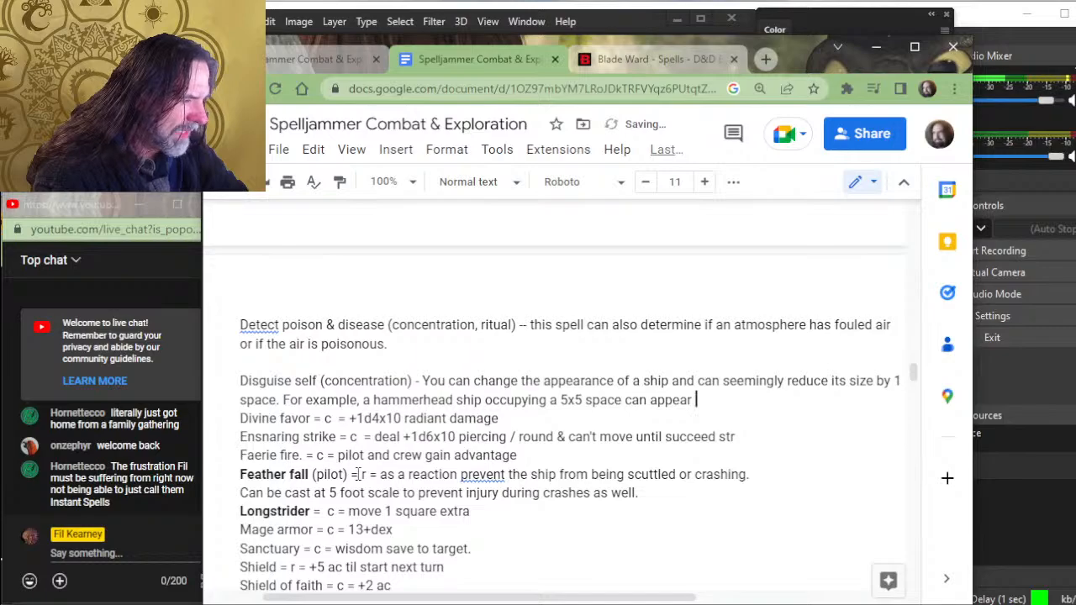
pyautogui.write('as a 4x4 ')
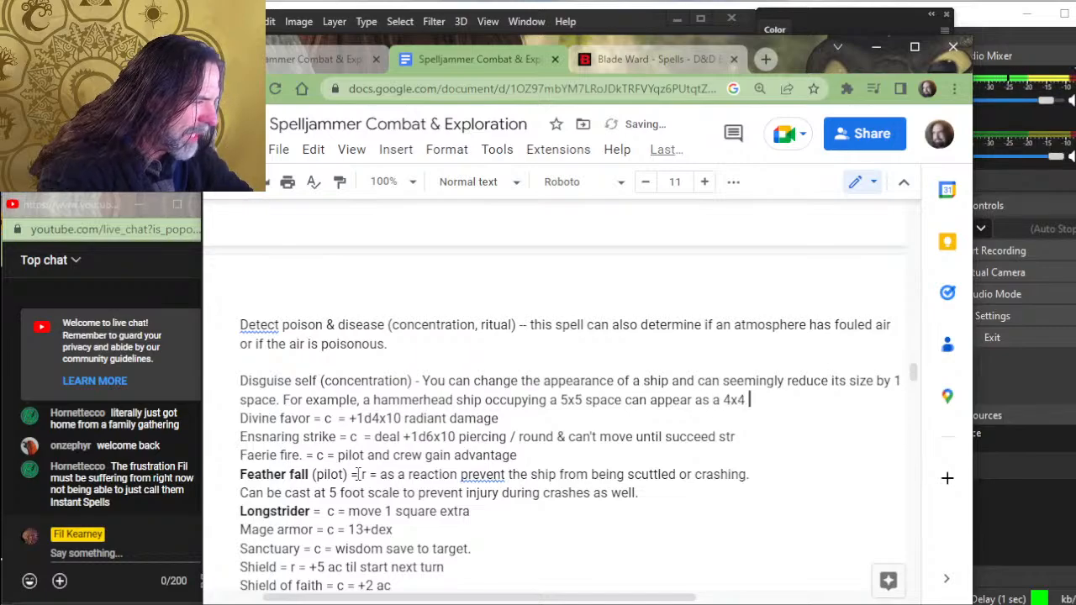
pyautogui.write('starmoth')
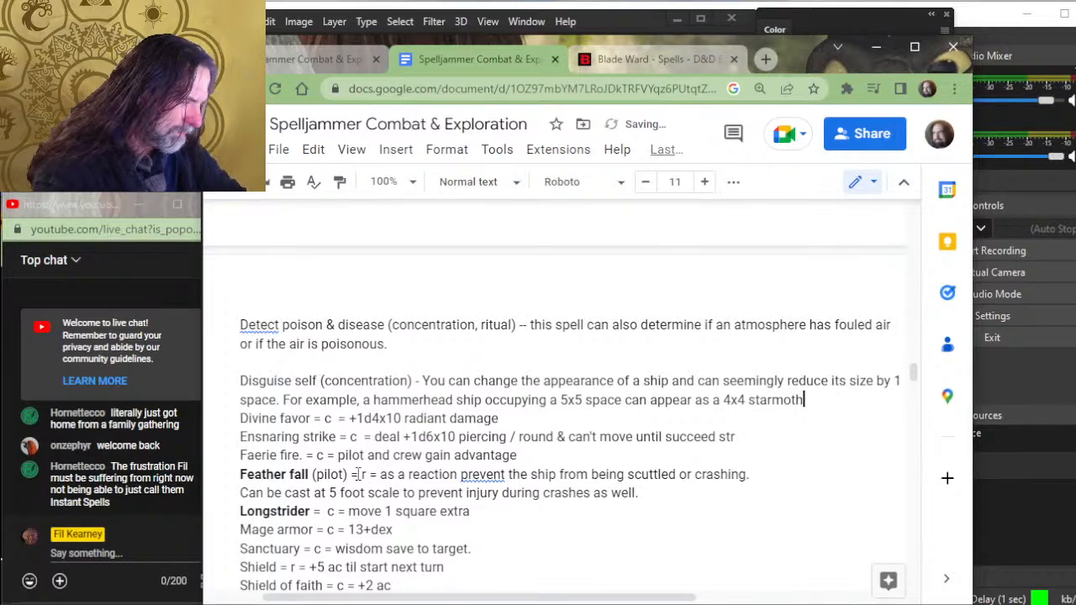
pyautogui.write('. or ')
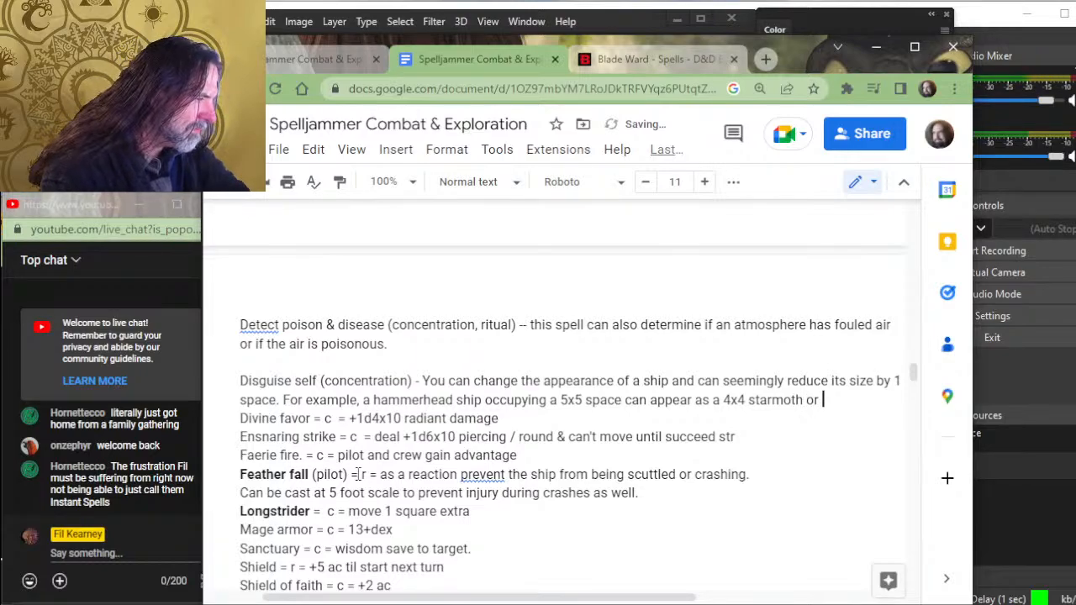
pyautogui.write('asteroid')
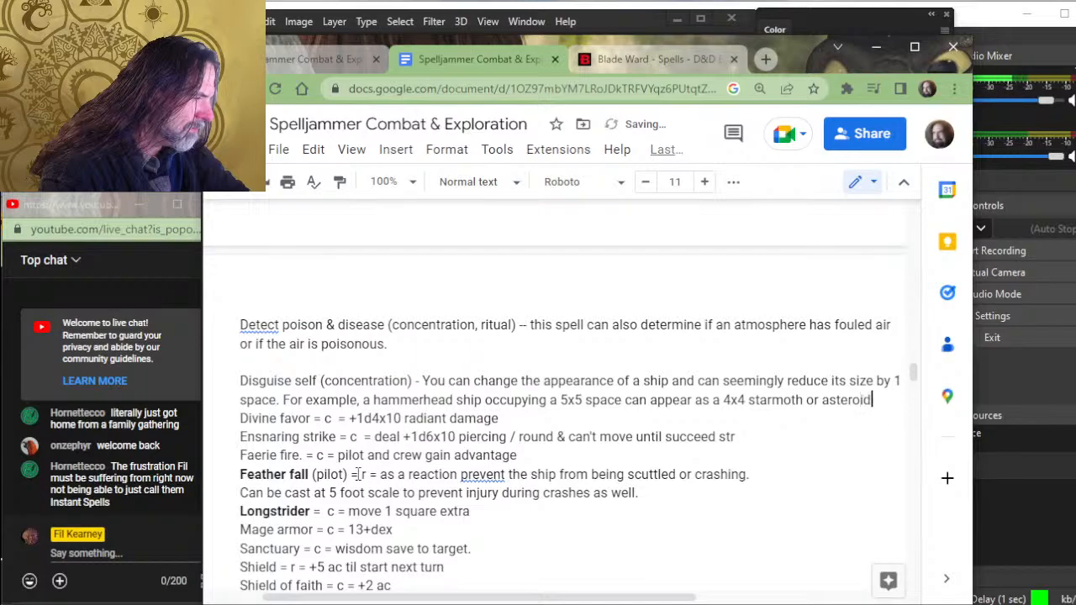
pyautogui.press('BackSpace')
pyautogui.press('BackSpace')
pyautogui.press('BackSpace')
pyautogui.press('BackSpace')
pyautogui.press('BackSpace')
pyautogui.press('BackSpace')
pyautogui.press('BackSpace')
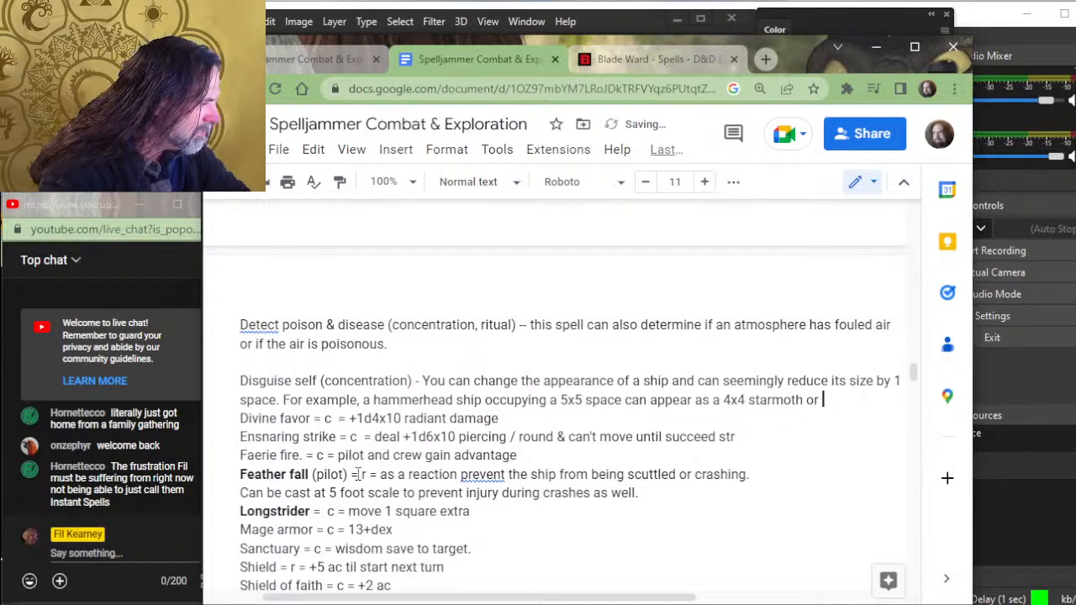
# - End the Disguise self example with a period and insert a blank line before the Divine favor entry
pyautogui.write('.')
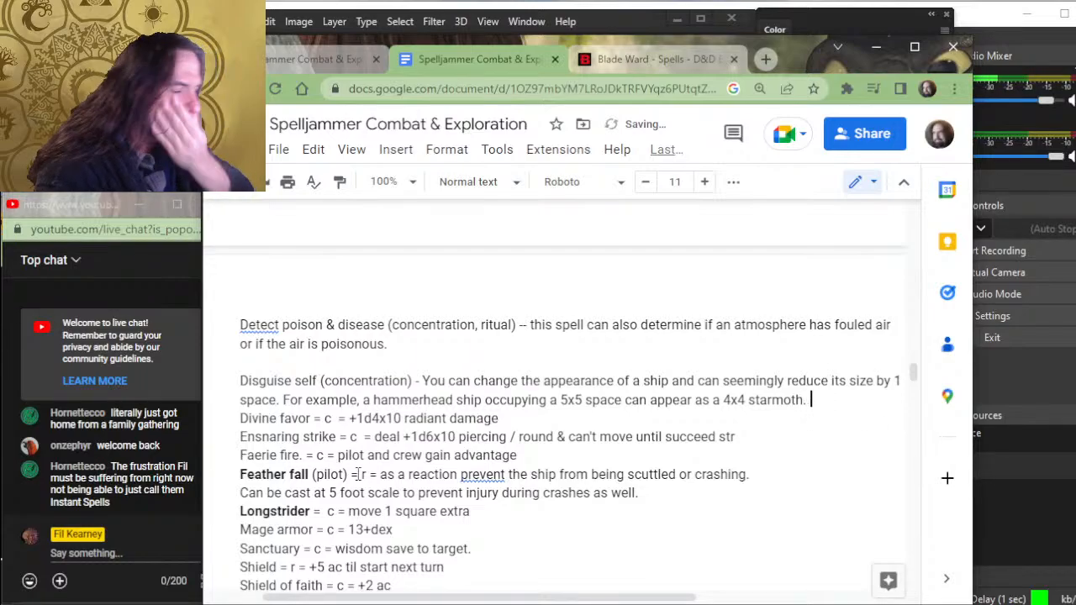
pyautogui.press('Return')
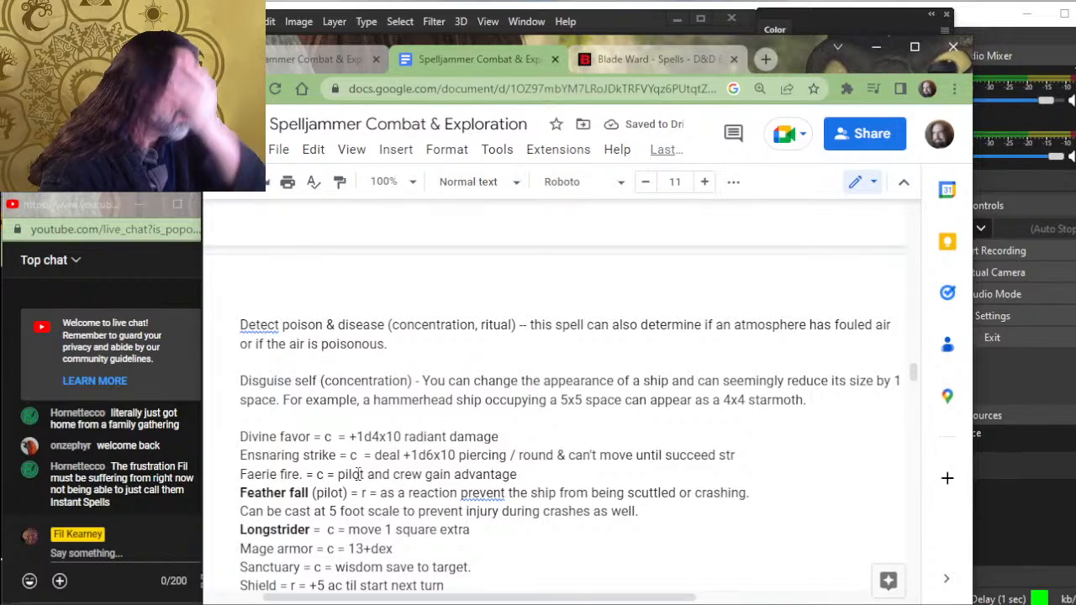
pyautogui.press('Left')
pyautogui.press('Right')
pyautogui.press('Right')
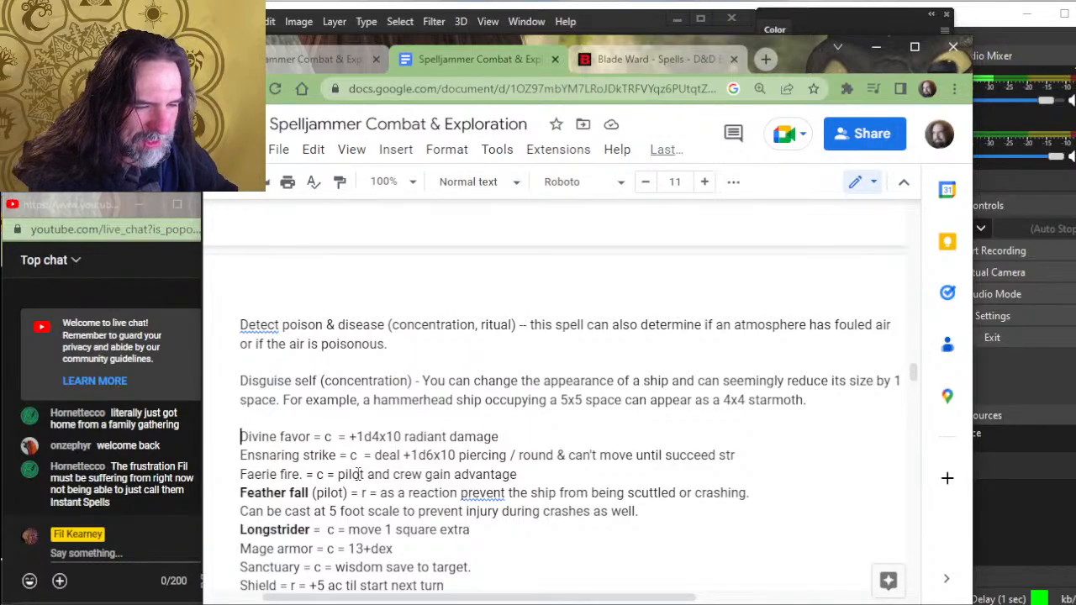
# - Replace the "= c" shorthand after Divine favor with "(concentration)" and remove the extra spacing after it
pyautogui.press('End')
pyautogui.hotkey('ctrl', 'Left')
pyautogui.hotkey('ctrl', 'Left')
pyautogui.hotkey('ctrl', 'Left')
pyautogui.hotkey('ctrl', 'Left')
pyautogui.hotkey('ctrl', 'Left')
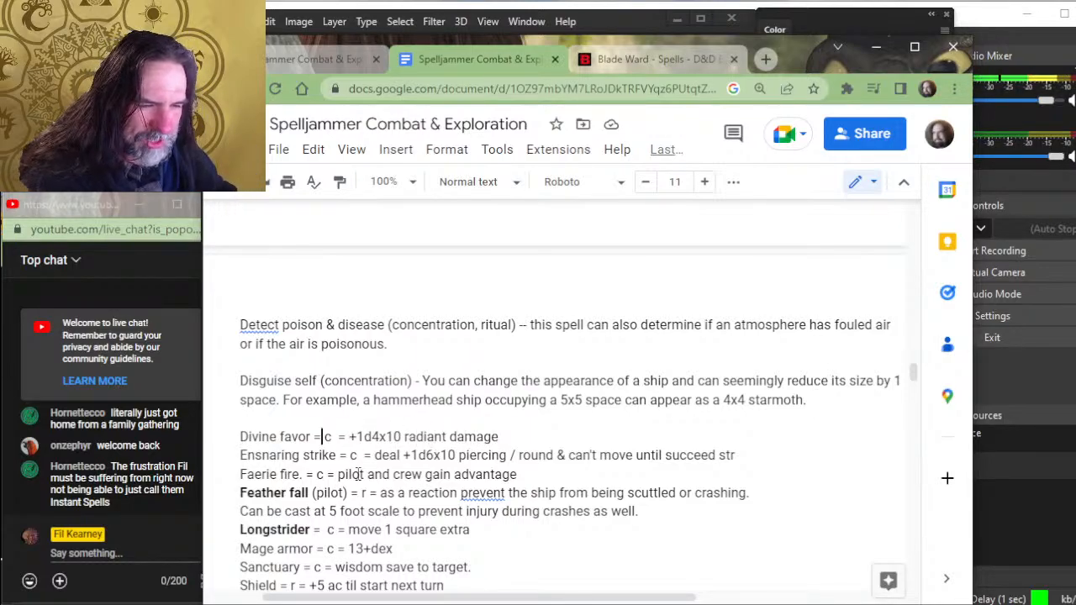
pyautogui.press('BackSpace')
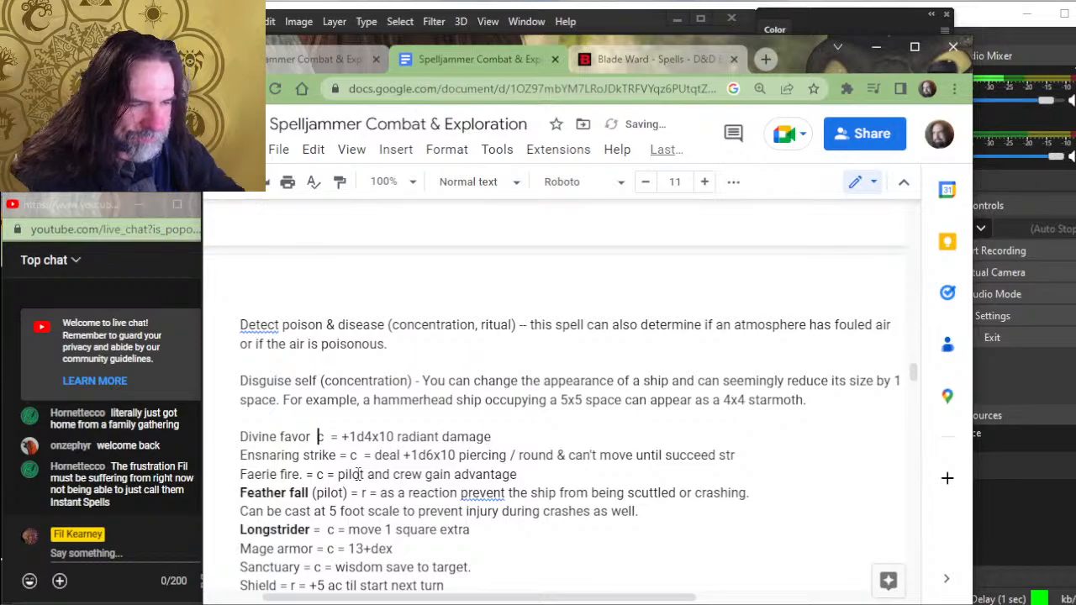
pyautogui.write('(')
pyautogui.press('Left')
pyautogui.press('BackSpace')
pyautogui.press('Right')
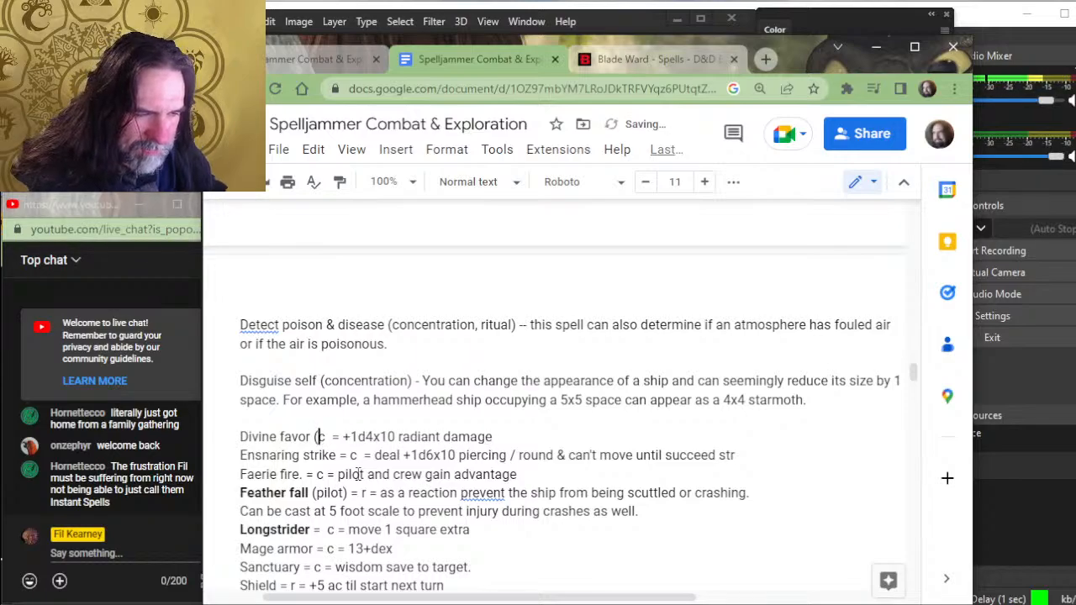
pyautogui.press('Right')
pyautogui.write('oncentration)')
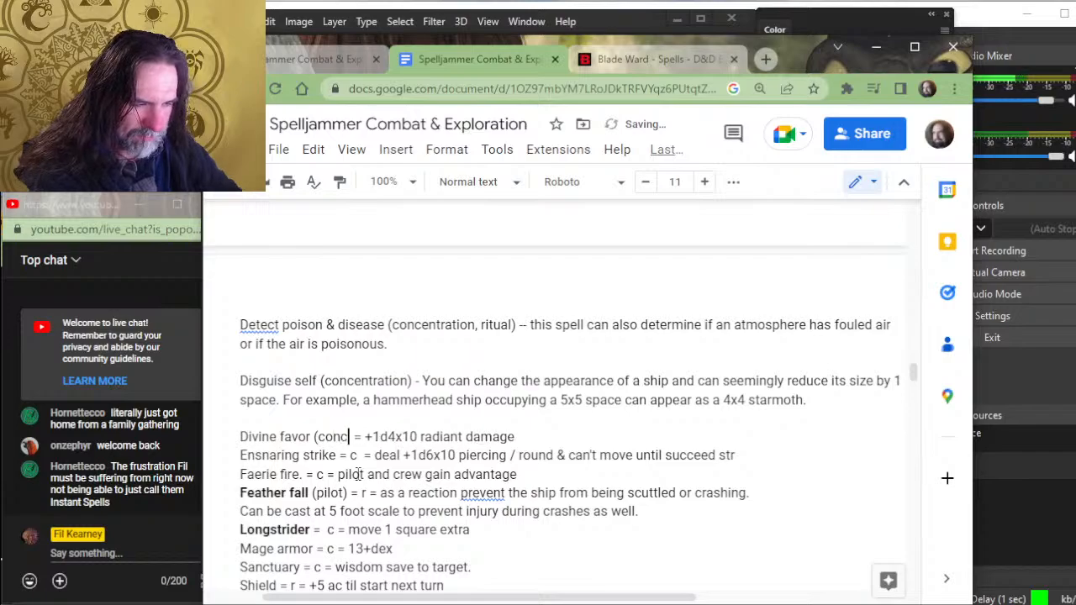
pyautogui.press('Delete')
pyautogui.press('Delete')
pyautogui.press('Delete')
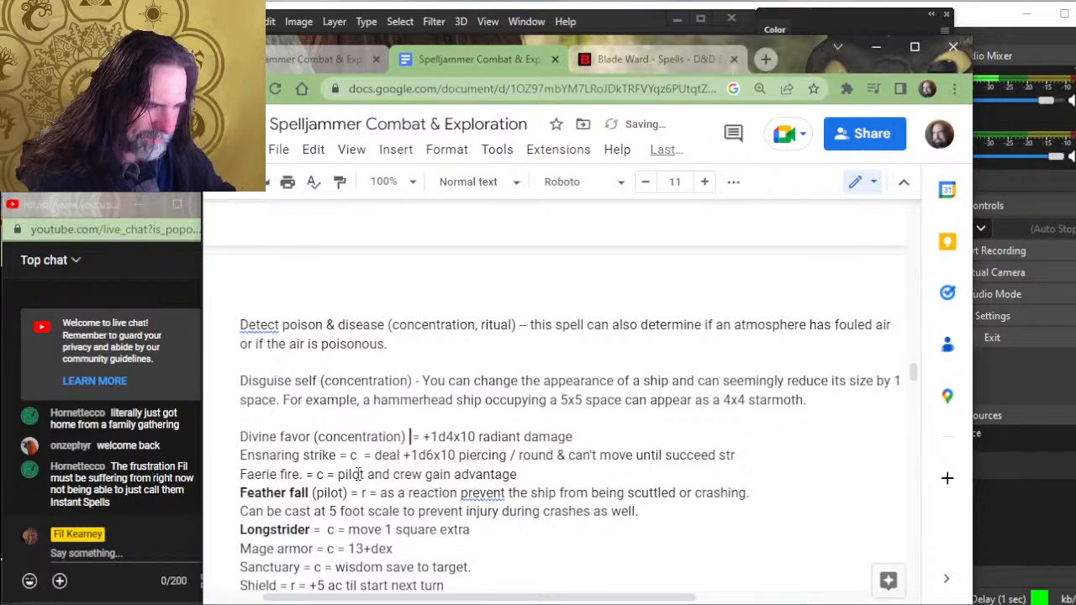
# - Replace "= +" before "1d4x10 radiant damage" in the Divine favor entry with "- siege weapon attacks gain +"
pyautogui.write('-')
pyautogui.press('Delete')
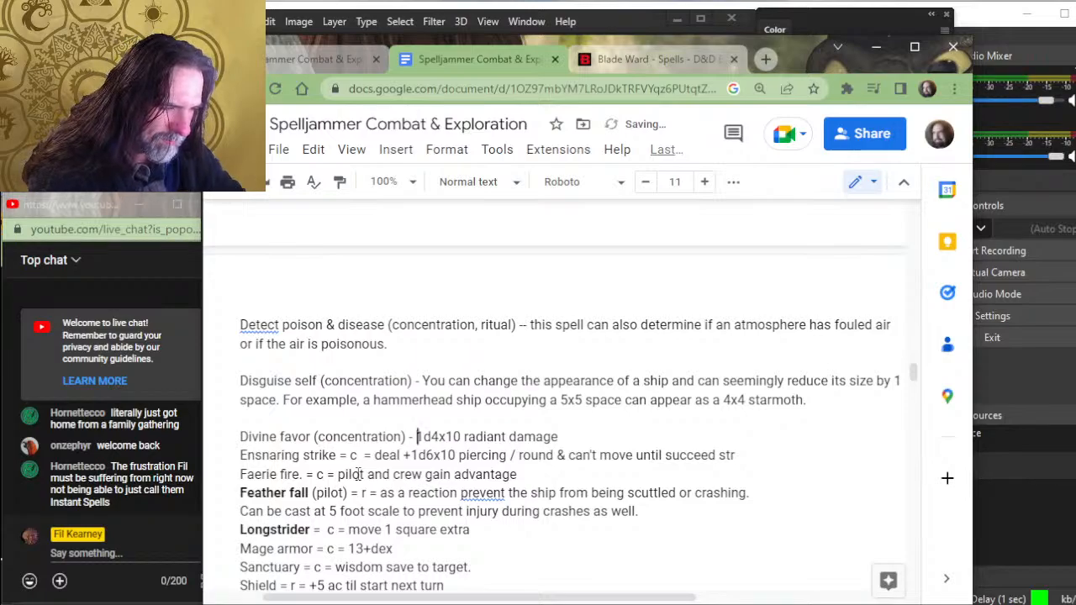
pyautogui.write('siege weapon')
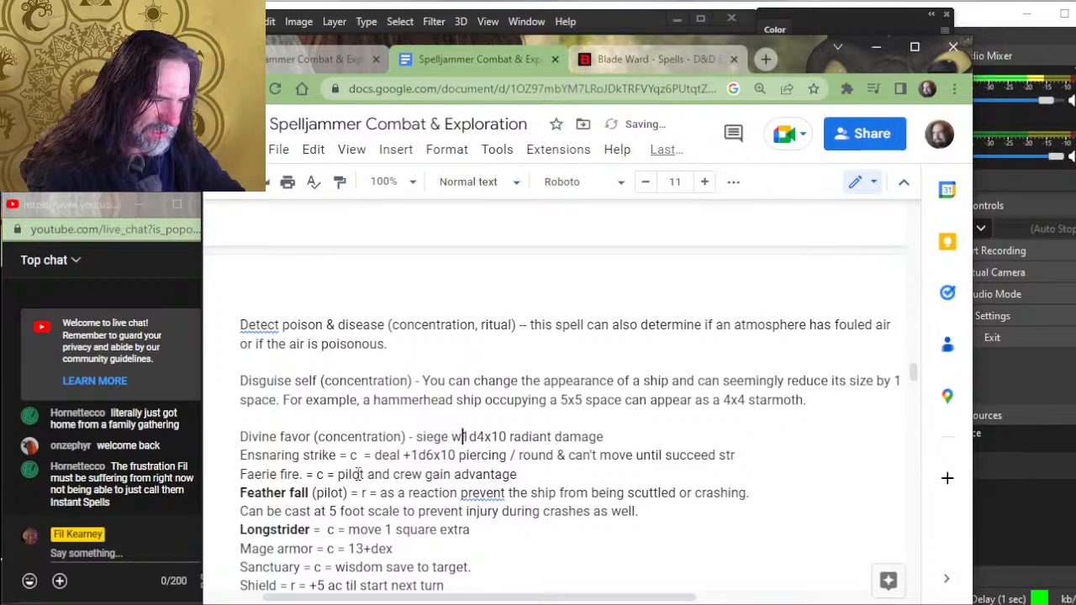
pyautogui.write(' attacks gai')
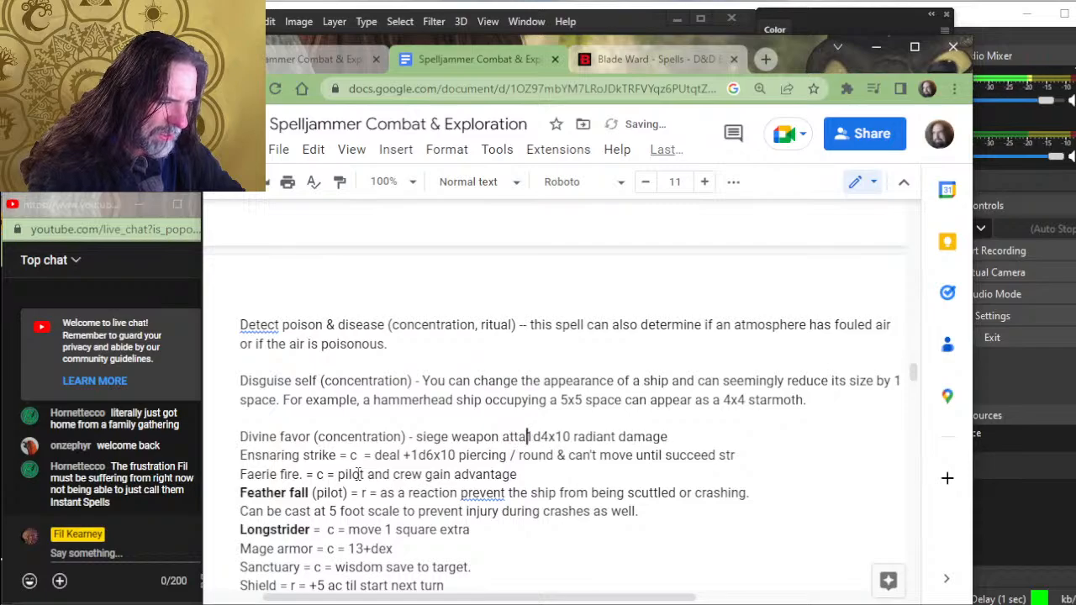
pyautogui.write('n +1')
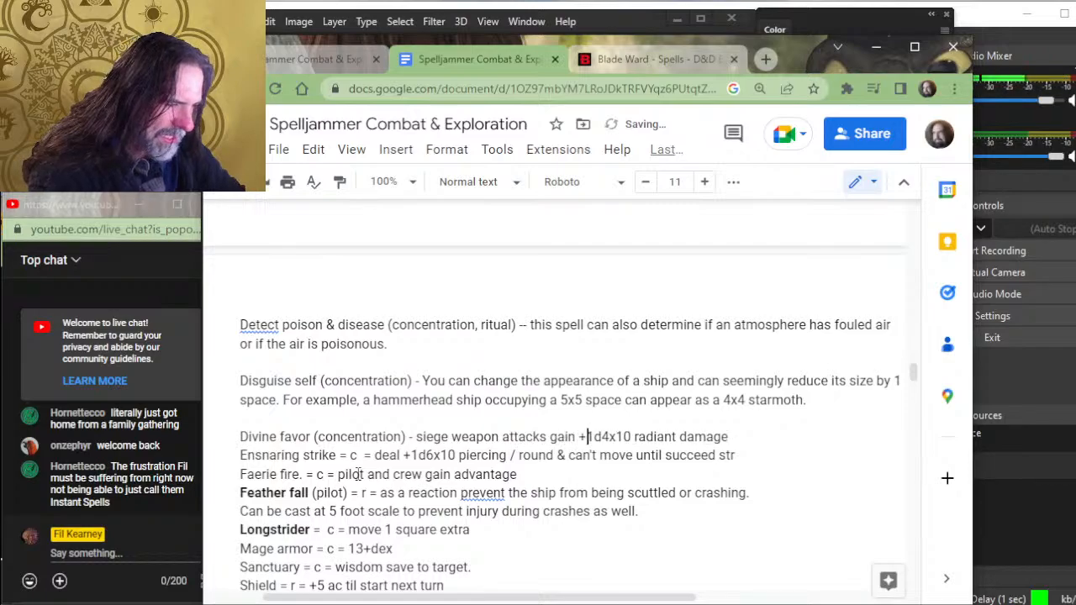
pyautogui.press('Right')
pyautogui.press('Right')
pyautogui.press('Right')
pyautogui.press('Right')
pyautogui.press('Right')
pyautogui.press('Right')
pyautogui.press('Right')
pyautogui.press('Right')
pyautogui.press('Right')
pyautogui.press('Right')
pyautogui.press('Right')
pyautogui.press('Right')
pyautogui.press('Right')
pyautogui.press('Right')
pyautogui.press('Right')
pyautogui.press('Right')
pyautogui.press('Right')
pyautogui.press('Right')
pyautogui.press('Right')
pyautogui.press('Right')
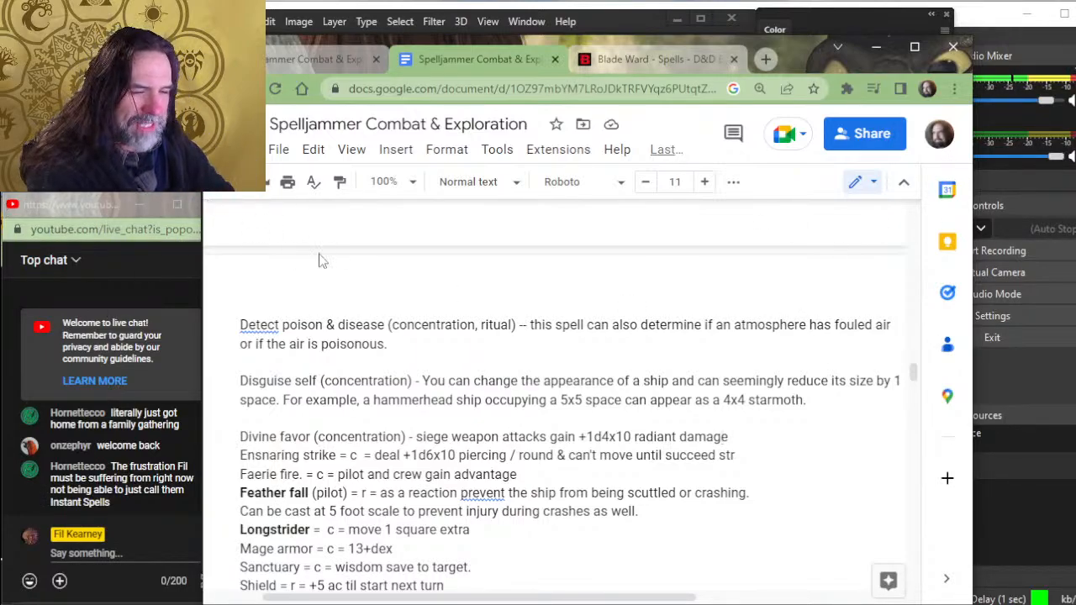
# - Make the "1st level" and "Cantrips" headings in the spell list bold
pyautogui.scroll(3, 351, 417)
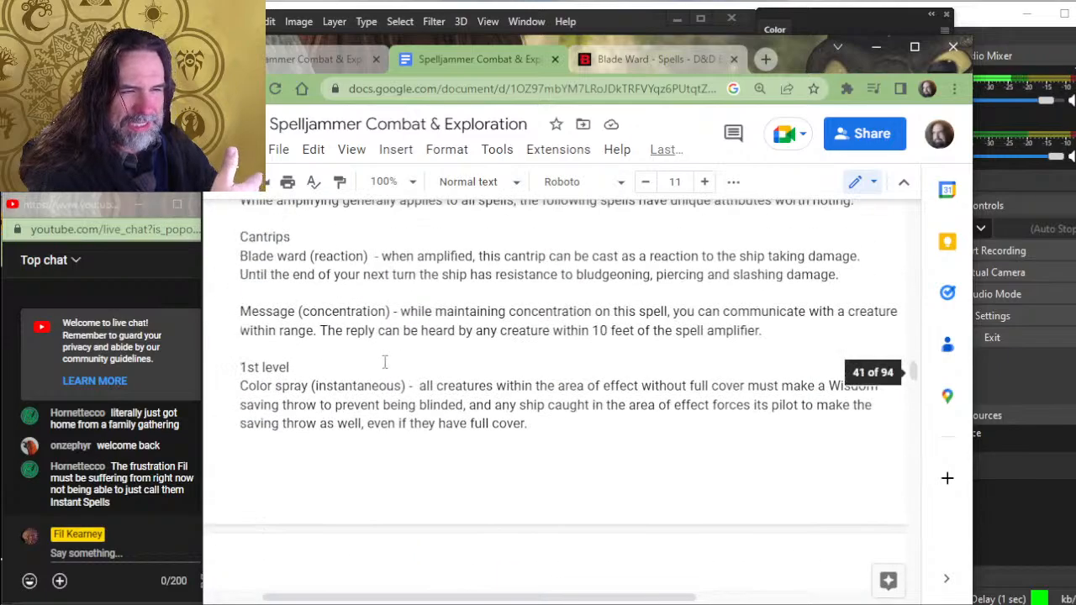
pyautogui.scroll(-4, 385, 363)
pyautogui.scroll(4, 385, 363)
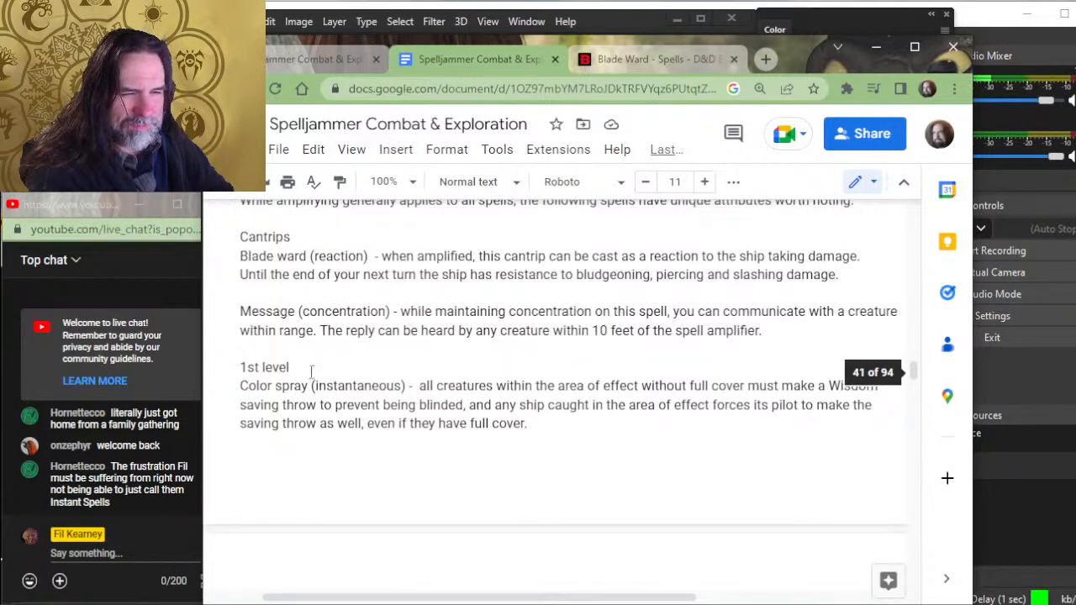
pyautogui.moveTo(310, 370); pyautogui.dragTo(243, 363)
pyautogui.hotkey('ctrl', 'b')
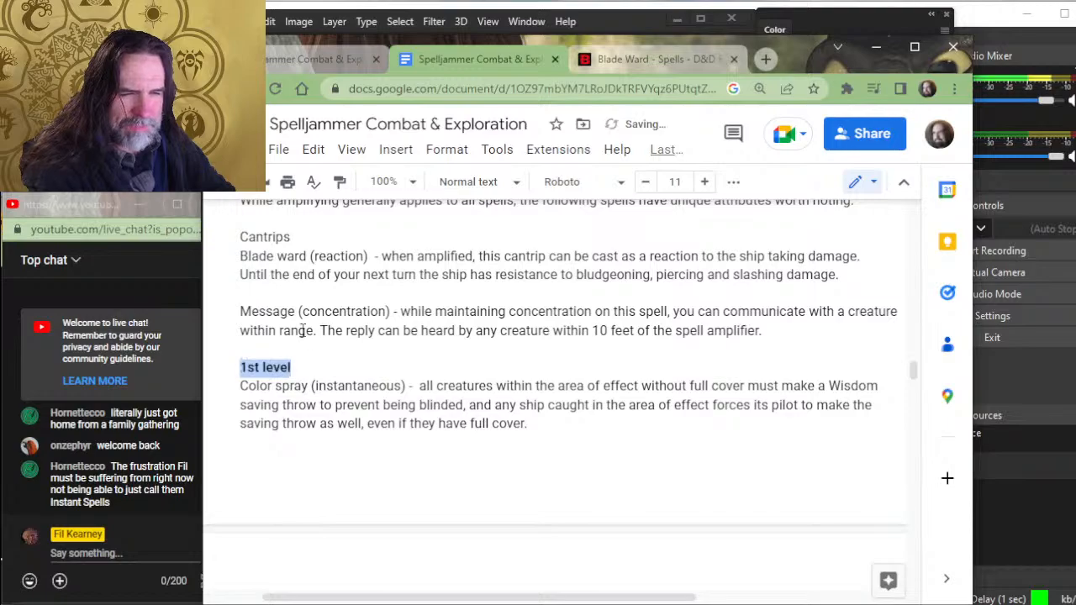
pyautogui.moveTo(301, 237); pyautogui.dragTo(240, 237)
pyautogui.hotkey('ctrl', 'b')
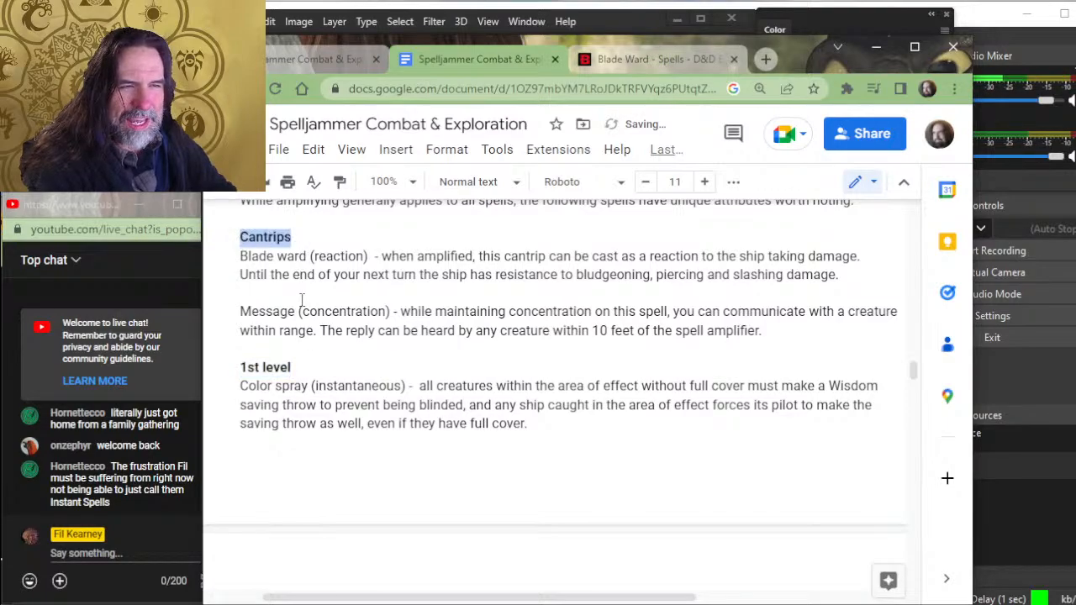
pyautogui.scroll(-3, 325, 312)
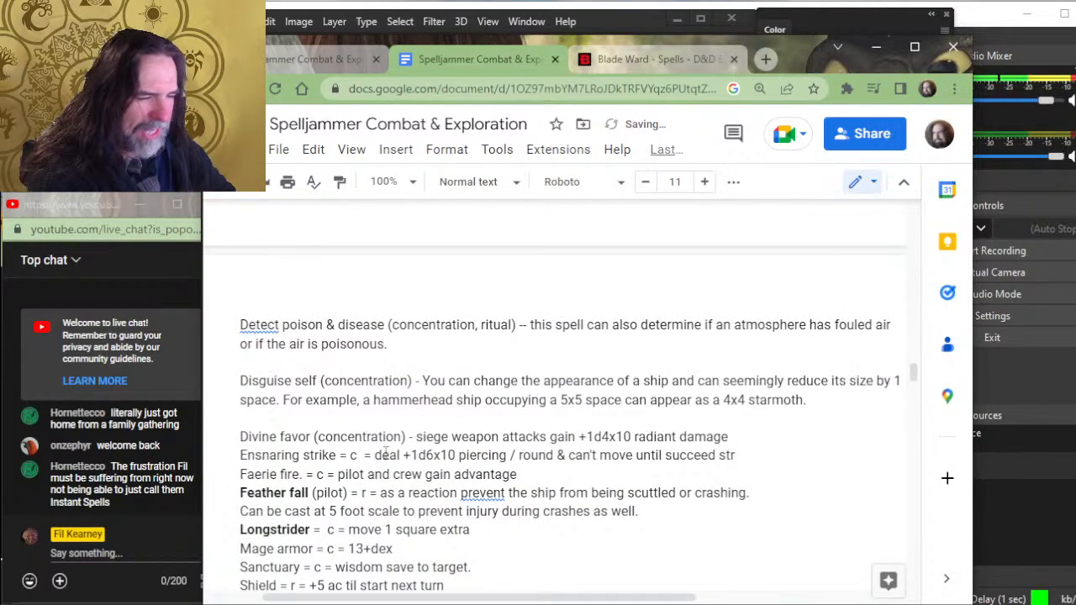
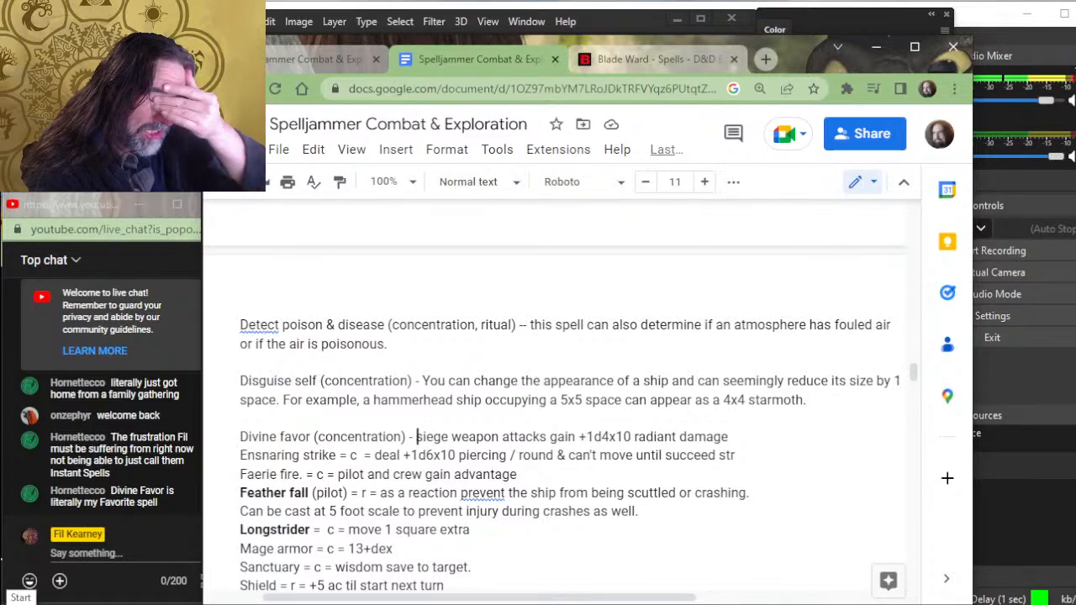
pyautogui.write('This spell targ')
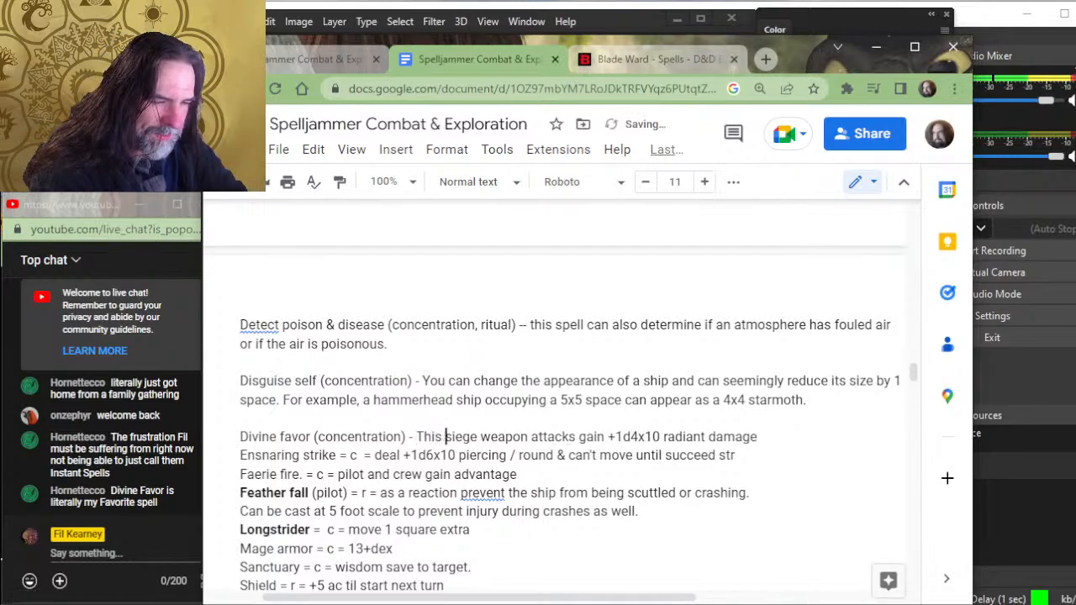
pyautogui.write('ets')
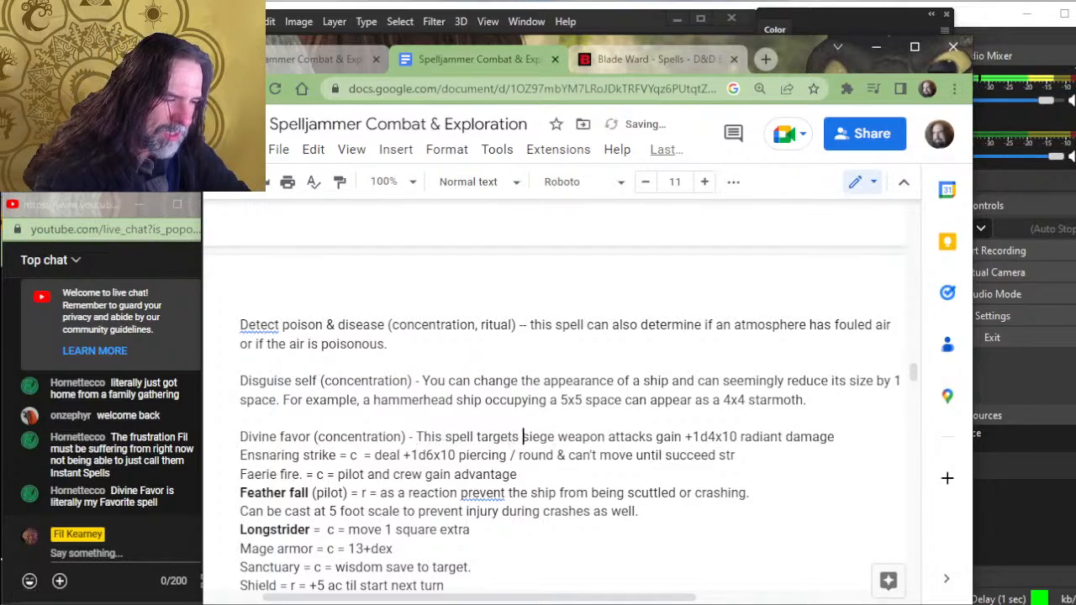
pyautogui.press('BackSpace')
pyautogui.press('BackSpace')
pyautogui.press('BackSpace')
pyautogui.press('BackSpace')
pyautogui.press('BackSpace')
pyautogui.press('BackSpace')
pyautogui.press('BackSpace')
pyautogui.press('BackSpace')
pyautogui.press('BackSpace')
pyautogui.press('BackSpace')
pyautogui.press('BackSpace')
pyautogui.press('BackSpace')
pyautogui.press('BackSpace')
pyautogui.press('BackSpace')
pyautogui.press('BackSpace')
pyautogui.press('BackSpace')
pyautogui.press('BackSpace')
pyautogui.press('BackSpace')
pyautogui.press('BackSpace')
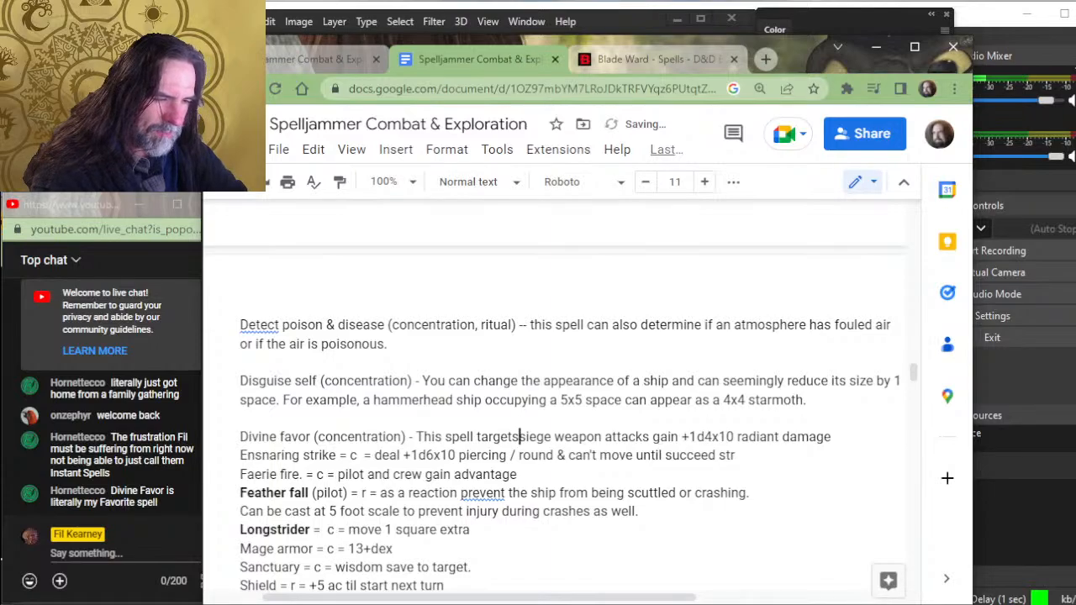
# - Start the Divine favor description, ahead of "siege weapon attacks gain", with "When this spell is cast on a siege"
pyautogui.write('When this ')
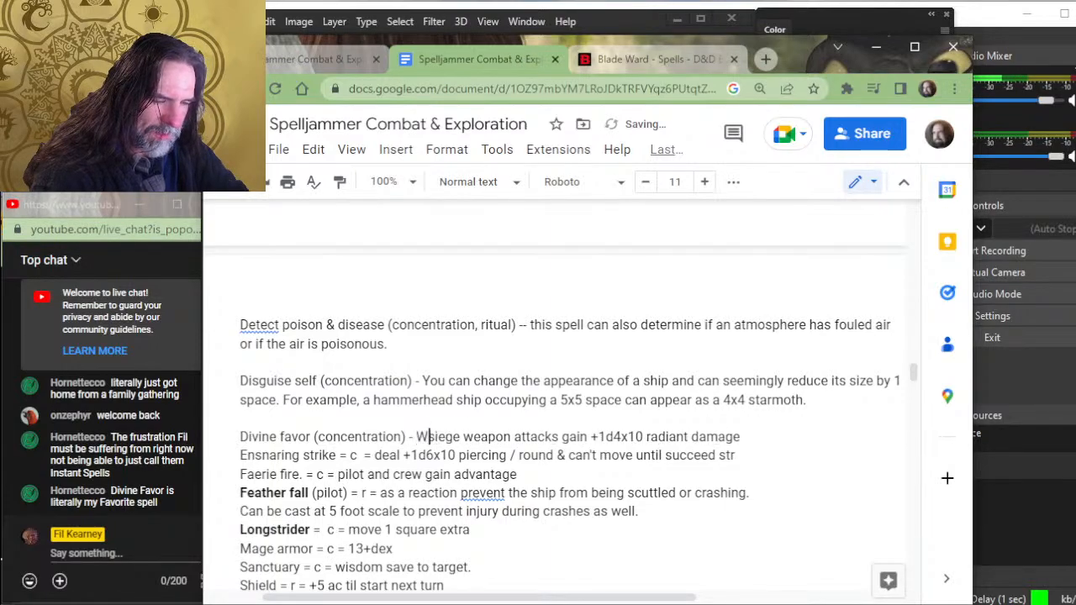
pyautogui.write('spell ')
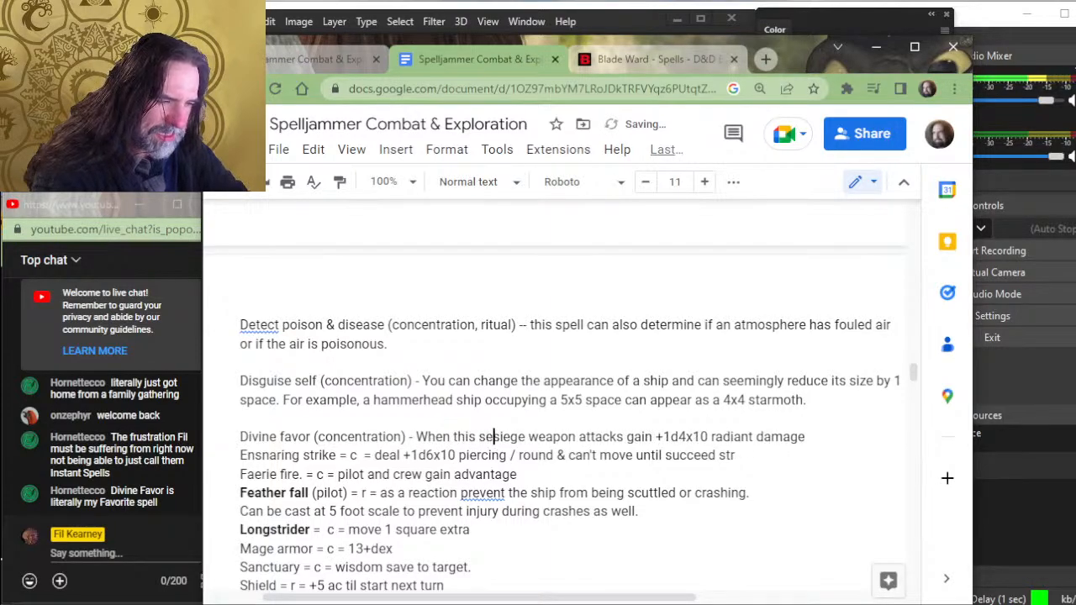
pyautogui.write('is cast on a ')
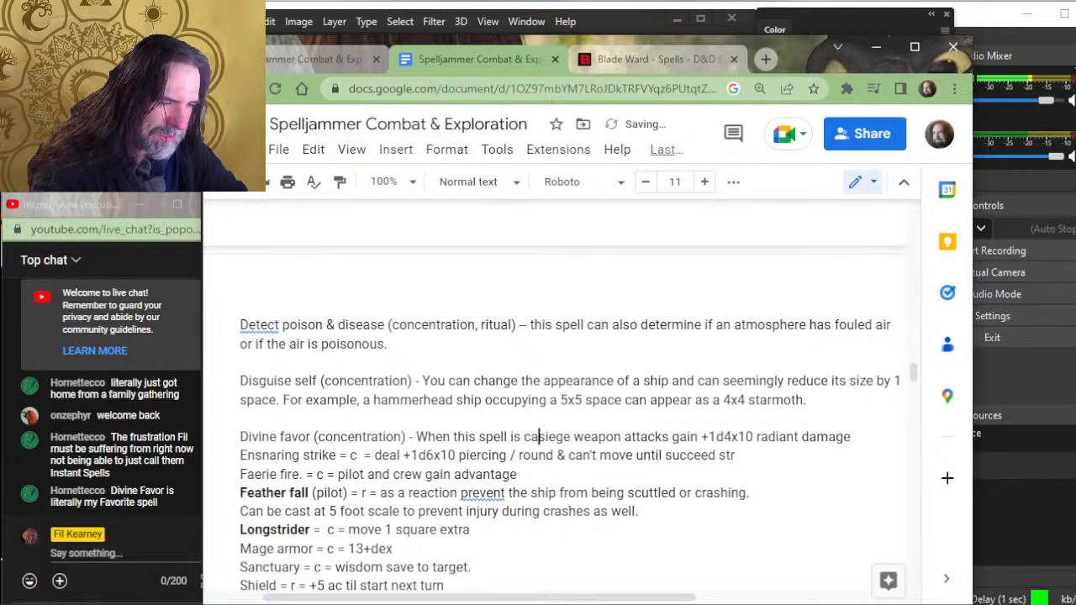
pyautogui.write('siege or squasiege ')
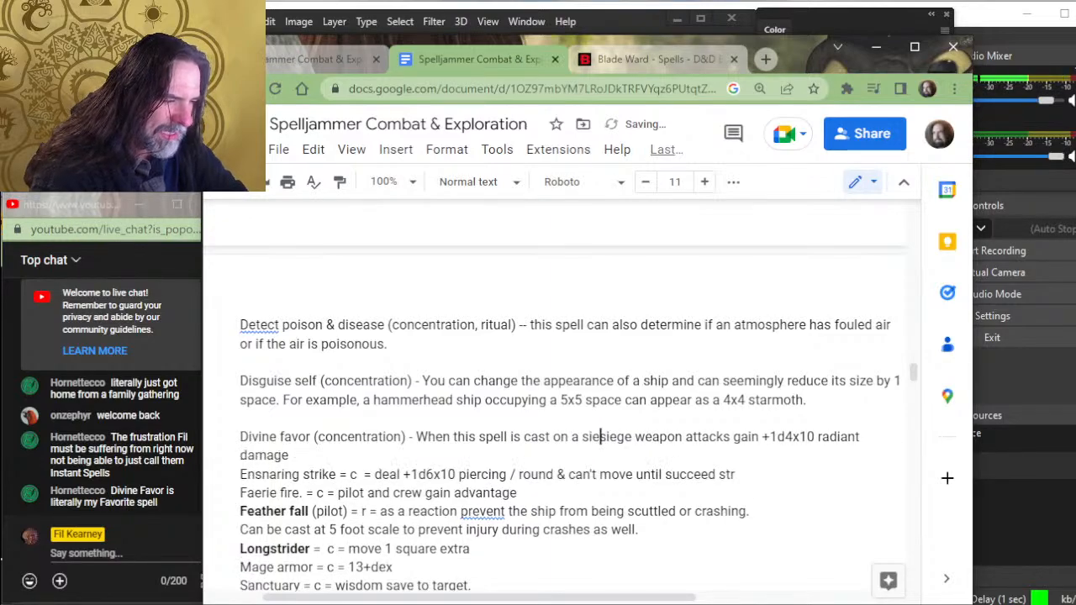
pyautogui.write('wea')
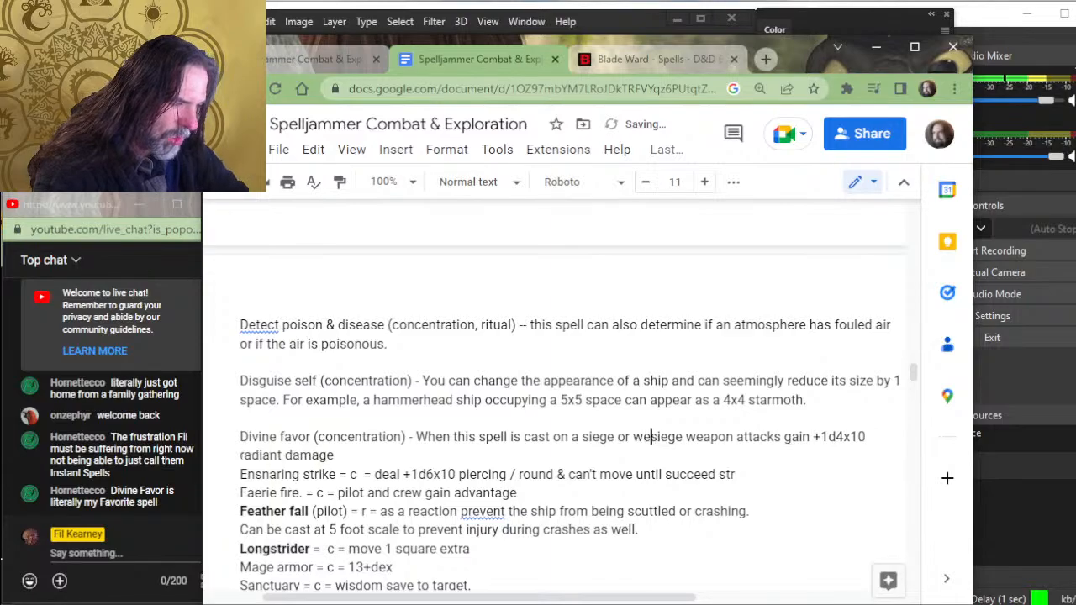
pyautogui.press('BackSpace')
pyautogui.press('BackSpace')
pyautogui.press('BackSpace')
pyautogui.write('squadron comman')
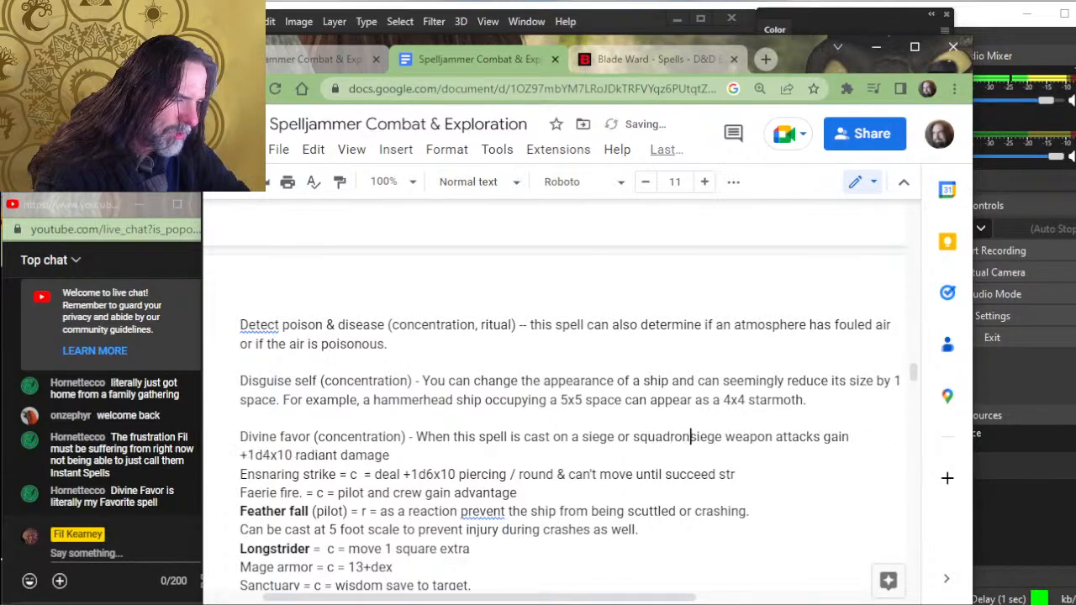
pyautogui.write('der or')
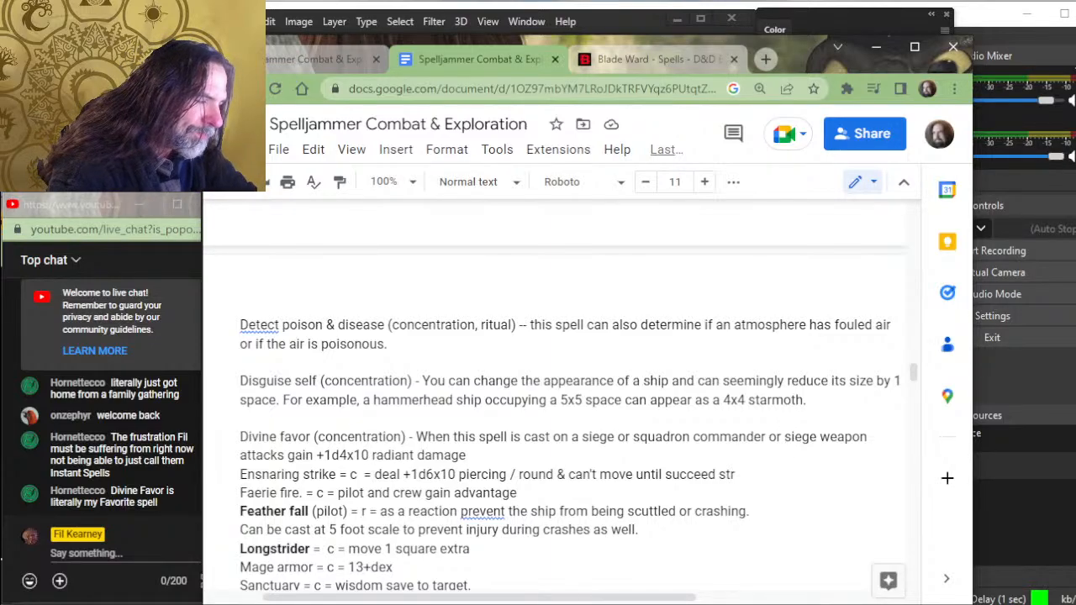
pyautogui.press('BackSpace')
pyautogui.press('BackSpace')
pyautogui.press('BackSpace')
pyautogui.press('BackSpace')
pyautogui.press('BackSpace')
pyautogui.press('BackSpace')
pyautogui.press('BackSpace')
pyautogui.press('BackSpace')
pyautogui.press('BackSpace')
pyautogui.press('BackSpace')
pyautogui.press('BackSpace')
pyautogui.press('BackSpace')
pyautogui.press('BackSpace')
pyautogui.press('BackSpace')
pyautogui.press('BackSpace')
pyautogui.press('BackSpace')
pyautogui.press('BackSpace')
pyautogui.press('BackSpace')
pyautogui.press('BackSpace')
pyautogui.press('BackSpace')
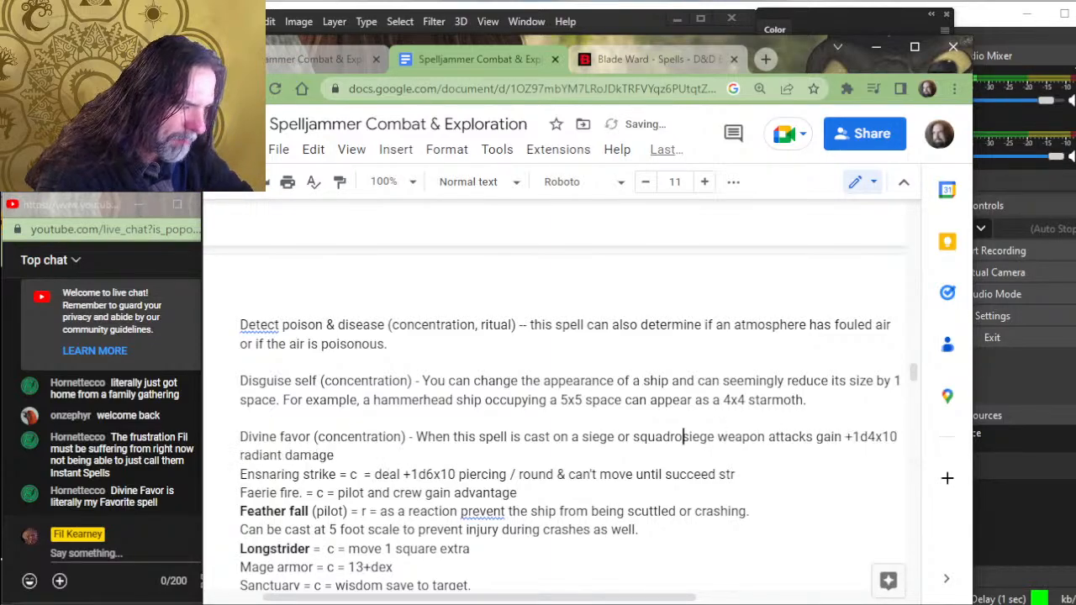
pyautogui.write('e ')
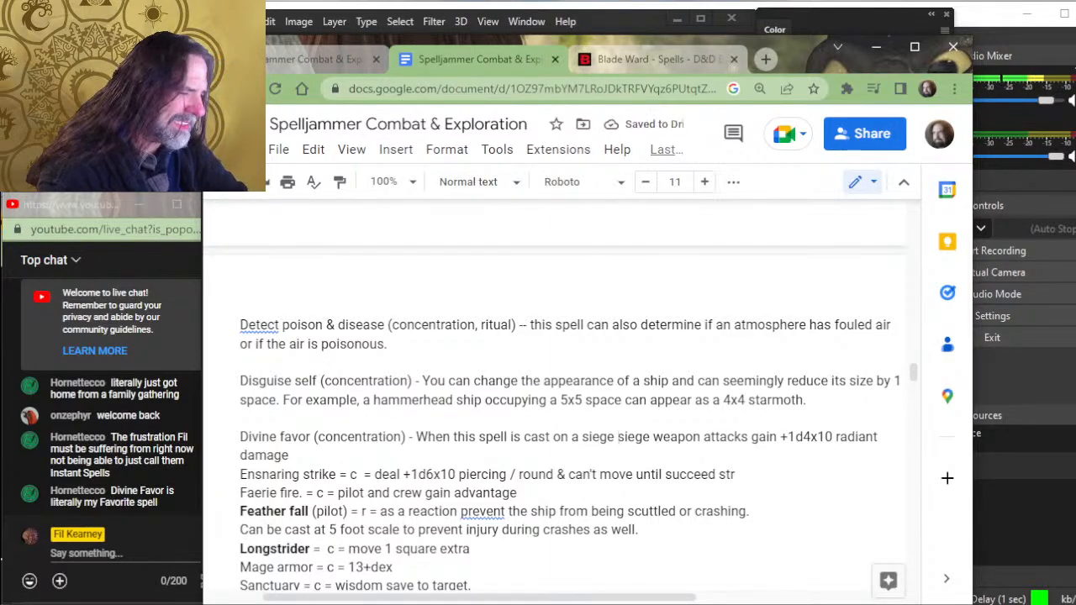
pyautogui.write('commander')
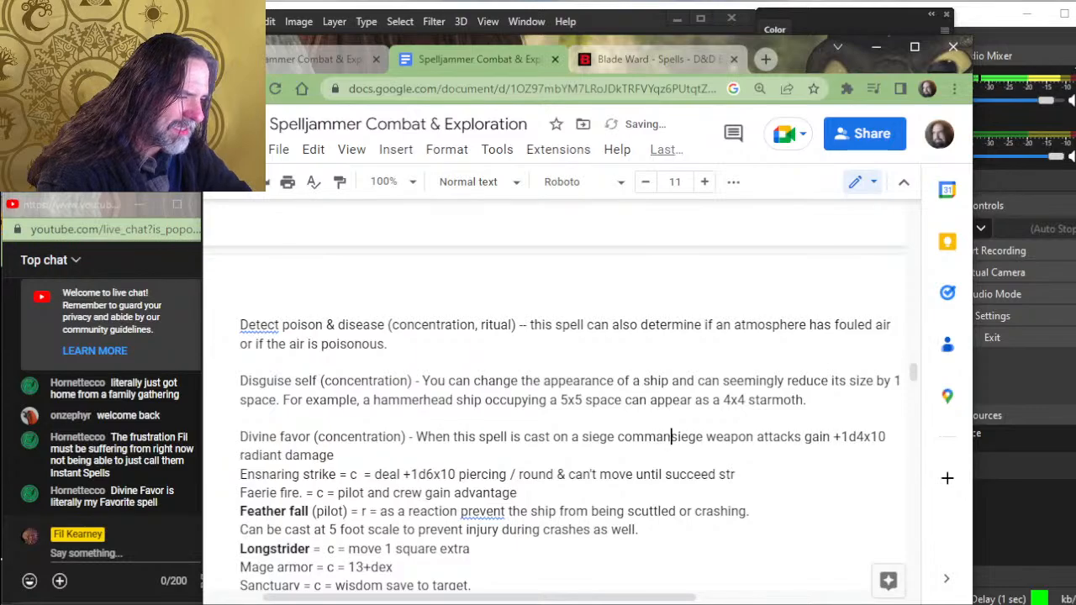
pyautogui.write(' or pilot')
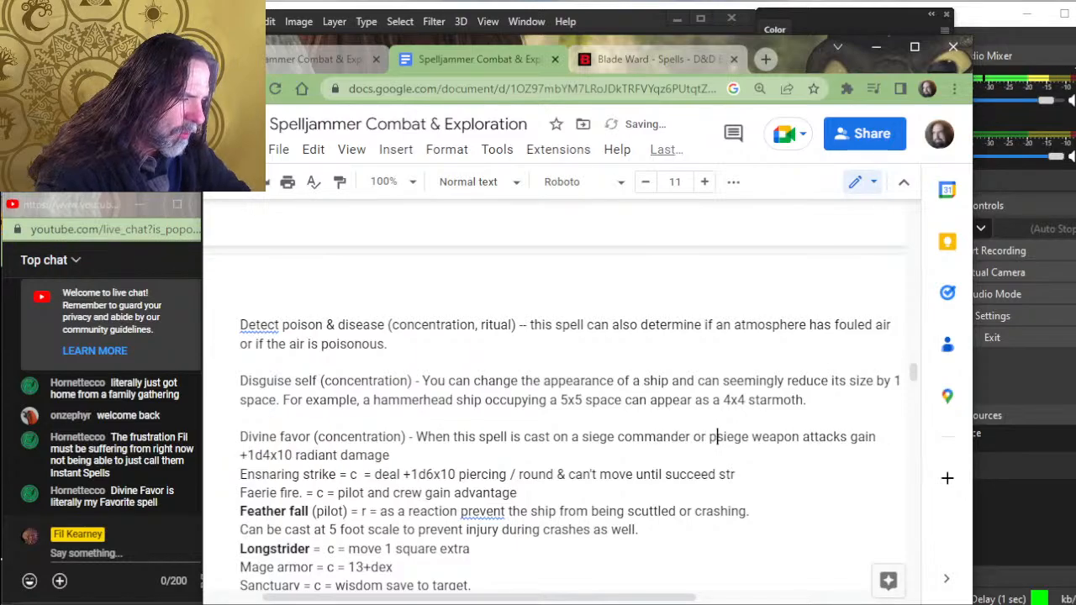
pyautogui.write(', the ')
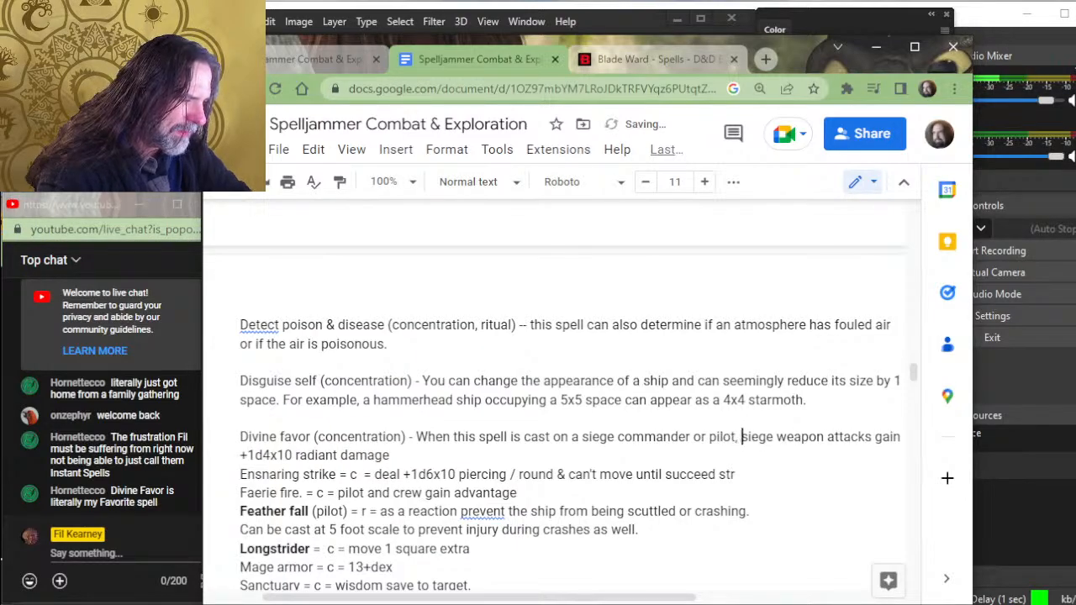
pyautogui.write('siege ')
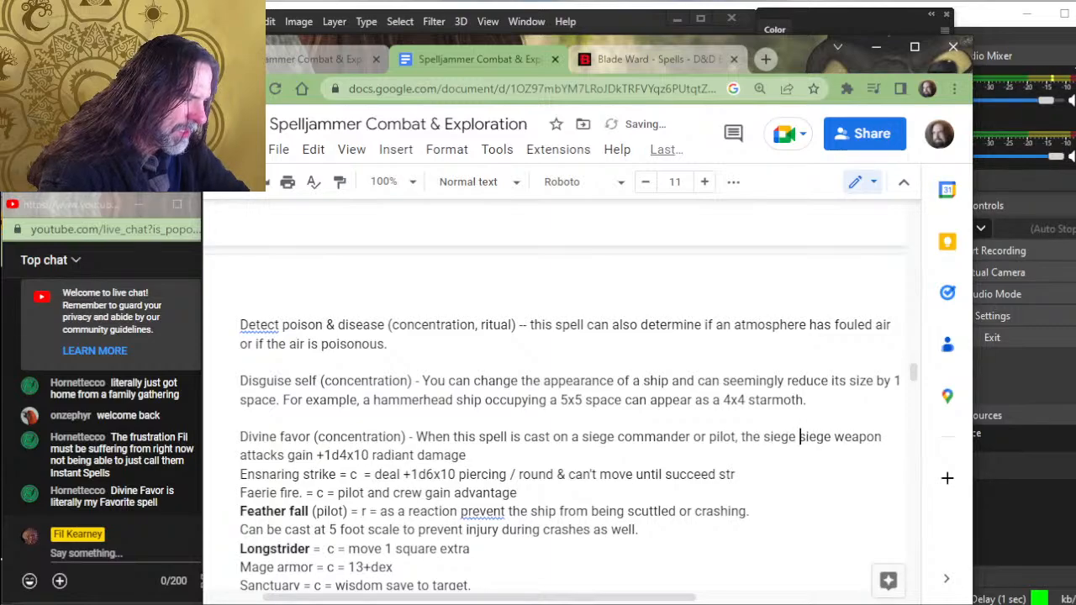
pyautogui.write('weapon dama')
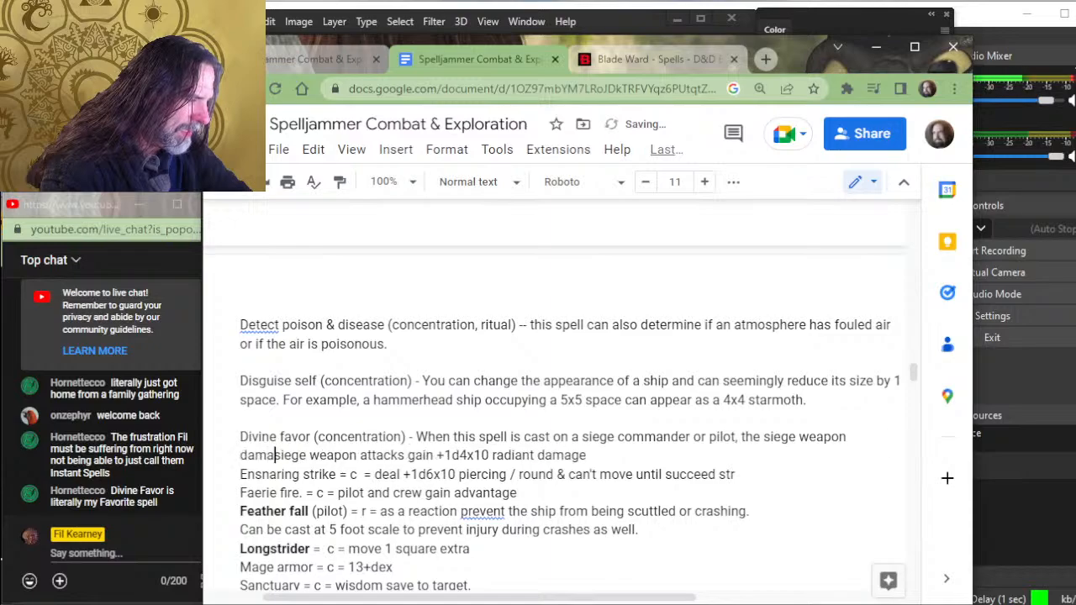
pyautogui.write('ge')
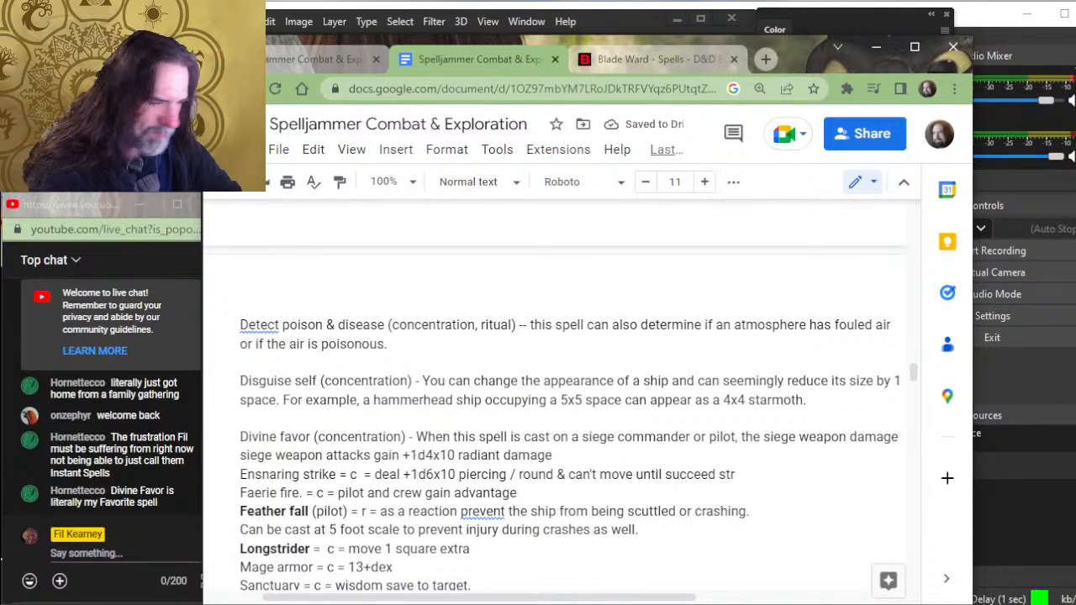
pyautogui.press('BackSpace')
pyautogui.press('BackSpace')
pyautogui.press('BackSpace')
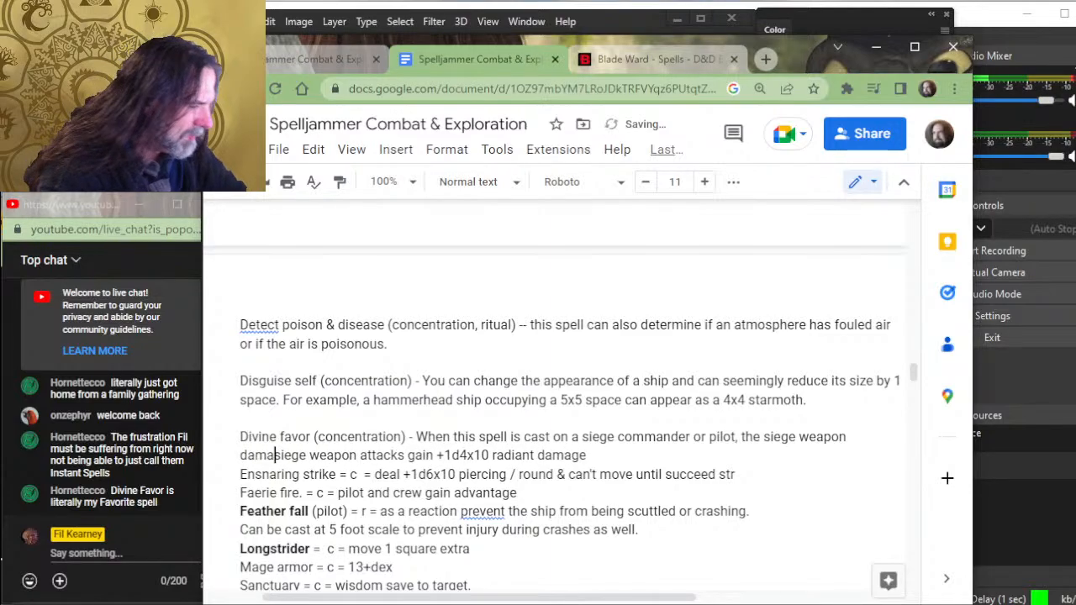
pyautogui.press('BackSpace')
pyautogui.press('BackSpace')
pyautogui.press('BackSpace')
pyautogui.press('BackSpace')
pyautogui.press('BackSpace')
pyautogui.press('BackSpace')
pyautogui.press('BackSpace')
pyautogui.press('BackSpace')
pyautogui.press('BackSpace')
pyautogui.press('BackSpace')
pyautogui.press('BackSpace')
pyautogui.press('BackSpace')
pyautogui.press('BackSpace')
pyautogui.press('BackSpace')
pyautogui.press('BackSpace')
pyautogui.press('BackSpace')
pyautogui.press('BackSpace')
pyautogui.press('BackSpace')
pyautogui.press('BackSpace')
pyautogui.press('BackSpace')
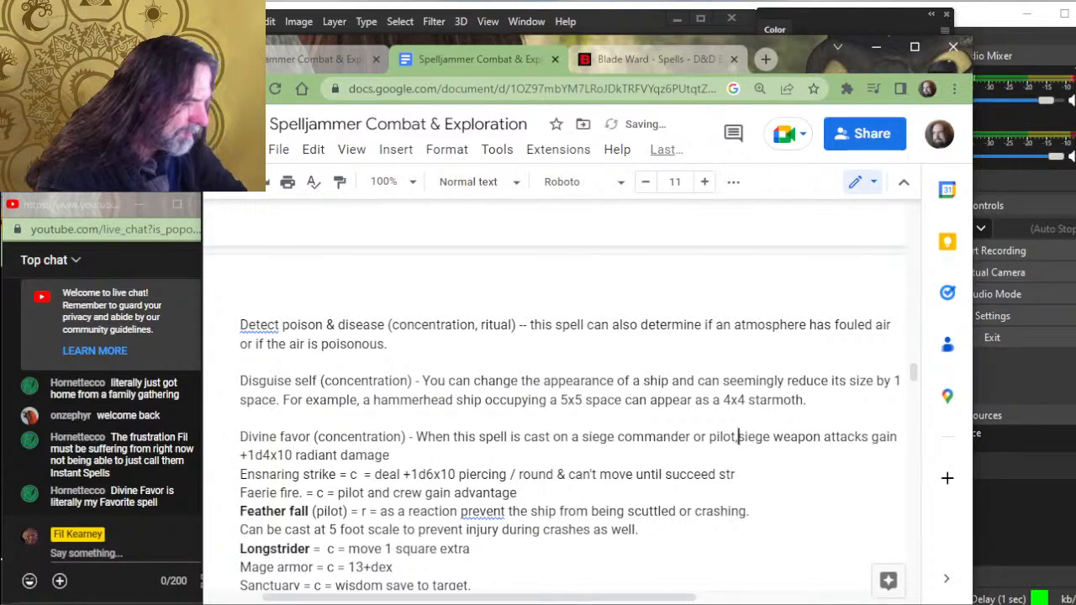
# - Add "siege weapon damage under their command increases by" after "pilot," and delete the old "siege weapon attacks gain" wording before "+1d4x10"
pyautogui.write(', siege weapon')
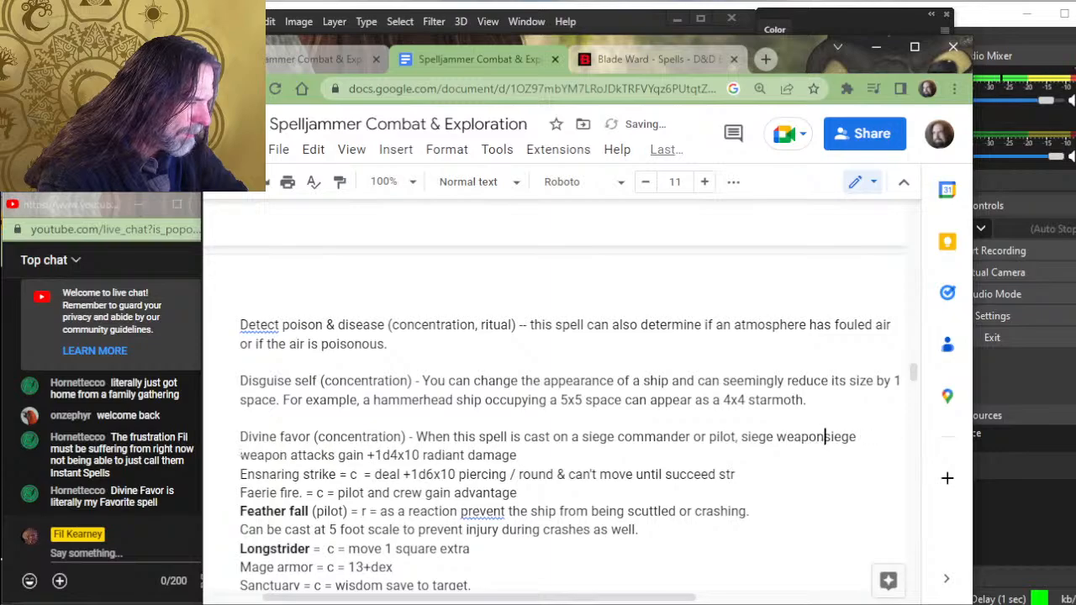
pyautogui.write(' damage under')
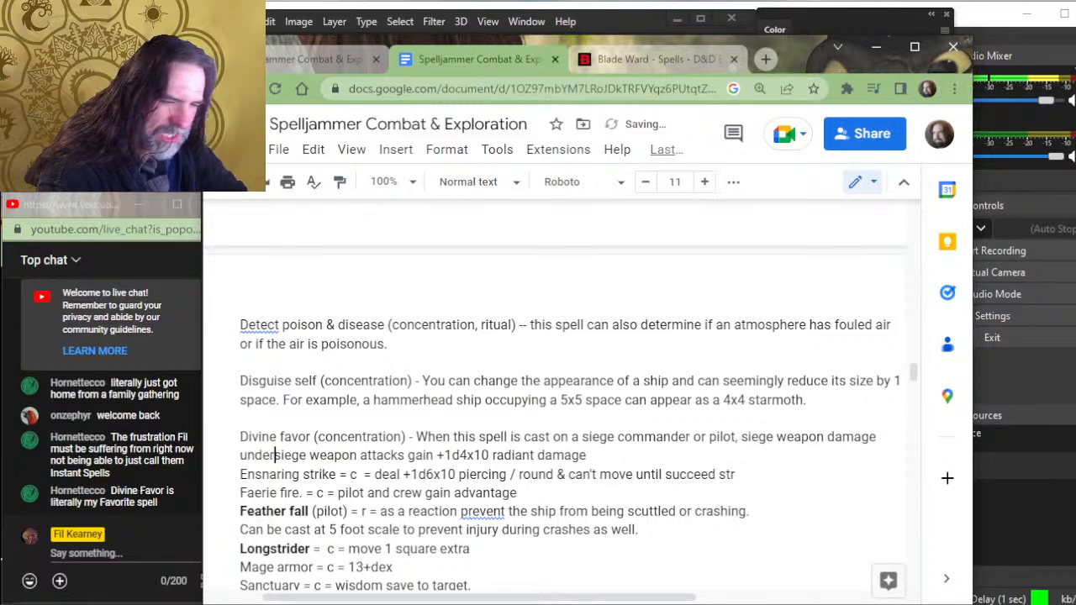
pyautogui.write(' their command ')
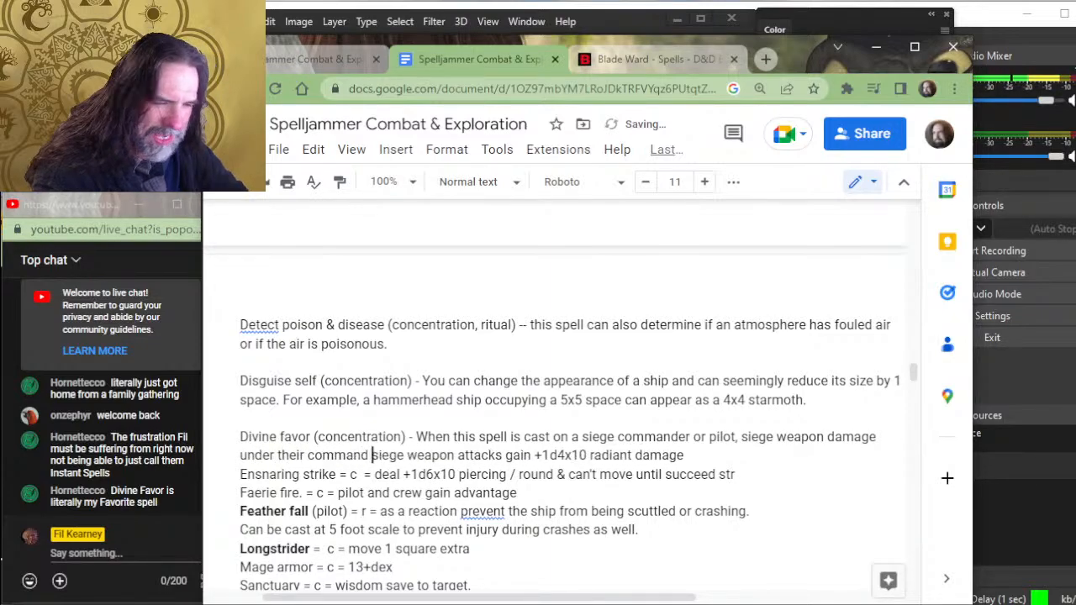
pyautogui.write('increases by')
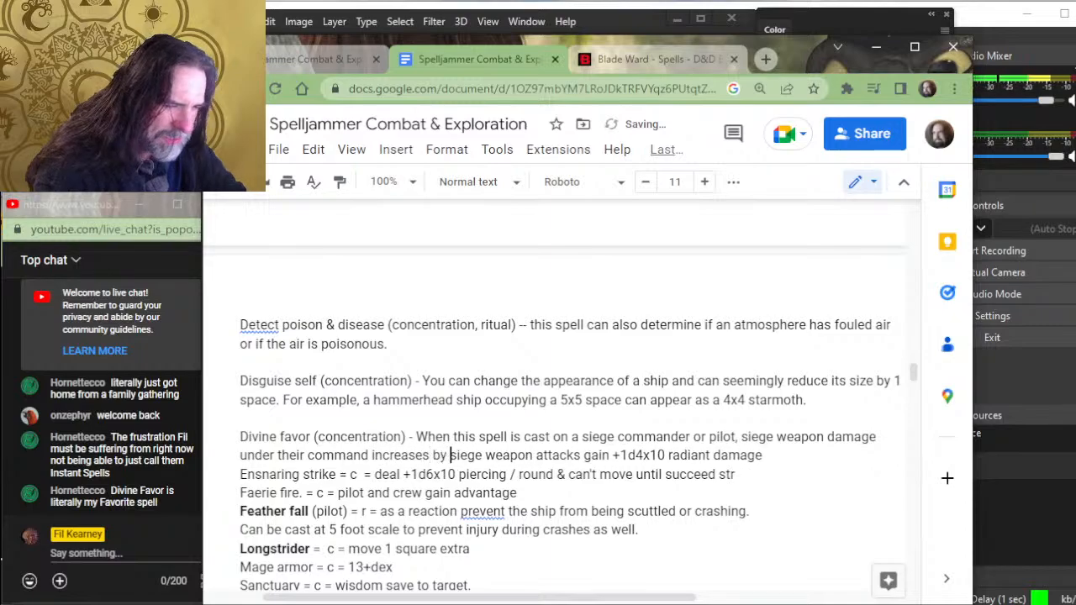
pyautogui.press('Delete')
pyautogui.press('Delete')
pyautogui.press('Delete')
pyautogui.press('Delete')
pyautogui.press('Delete')
pyautogui.press('Delete')
pyautogui.press('Delete')
pyautogui.press('Delete')
pyautogui.press('Delete')
pyautogui.press('Delete')
pyautogui.press('Delete')
pyautogui.press('Delete')
pyautogui.press('Delete')
pyautogui.press('Delete')
pyautogui.press('Delete')
pyautogui.press('Delete')
pyautogui.press('Delete')
pyautogui.press('Delete')
pyautogui.press('Delete')
pyautogui.press('Delete')
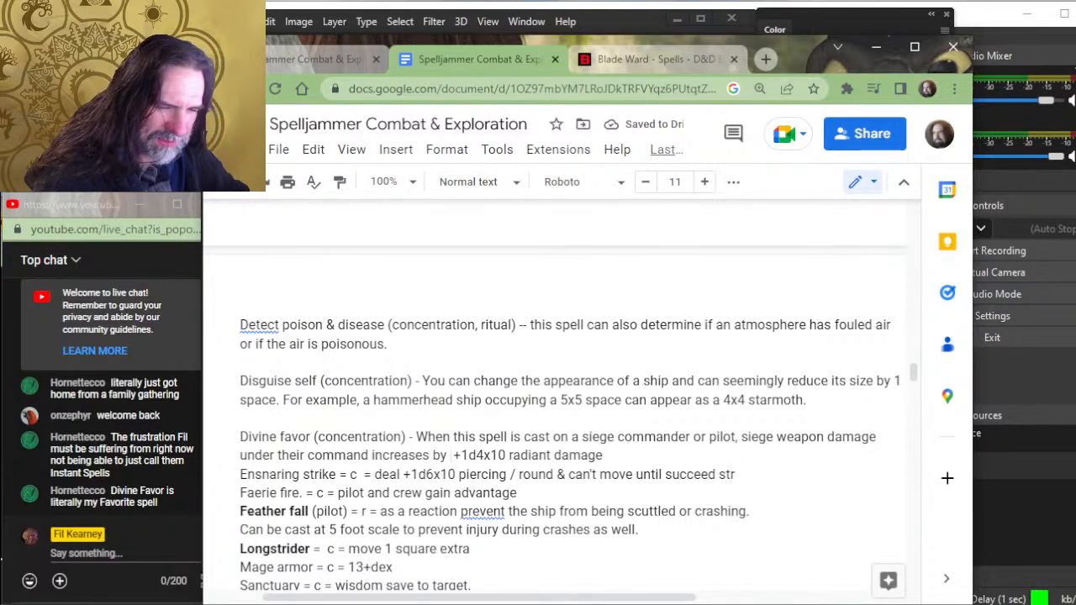
# - Replace "by" with "damage" after "increases" in the Divine favor entry and remove the extra space before "+1d4x10"
pyautogui.press('Left')
pyautogui.press('Left')
pyautogui.press('Left')
pyautogui.press('Left')
pyautogui.press('Left')
pyautogui.press('Left')
pyautogui.press('Left')
pyautogui.press('Left')
pyautogui.press('Left')
pyautogui.press('Left')
pyautogui.press('Left')
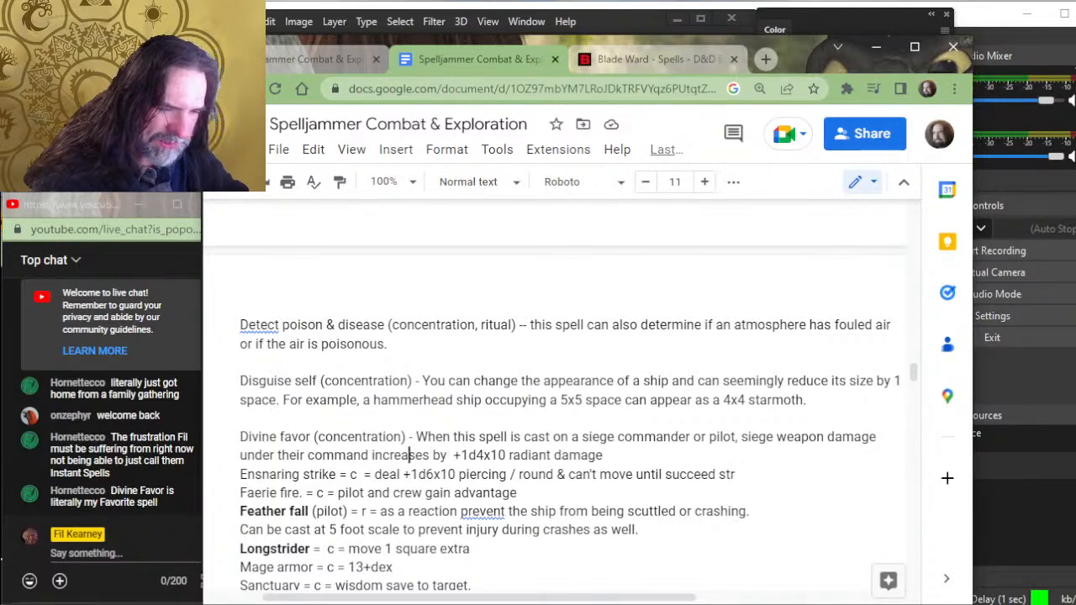
pyautogui.press('Right')
pyautogui.press('Right')
pyautogui.press('Right')
pyautogui.press('Right')
pyautogui.press('Right')
pyautogui.press('Right')
pyautogui.press('Right')
pyautogui.write('damage')
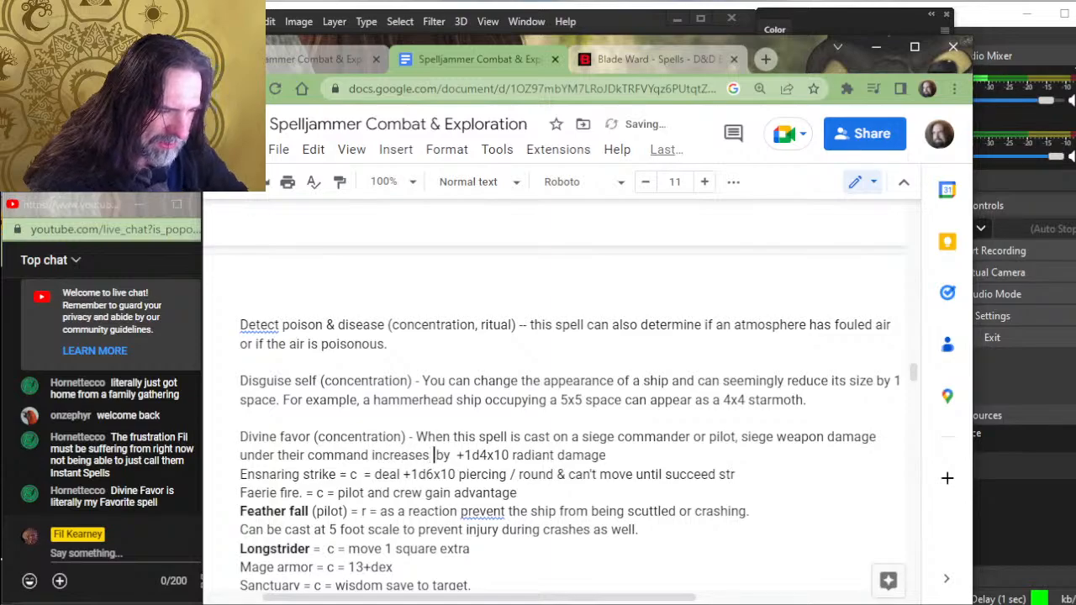
pyautogui.press('Delete')
pyautogui.press('Delete')
pyautogui.press('Delete')
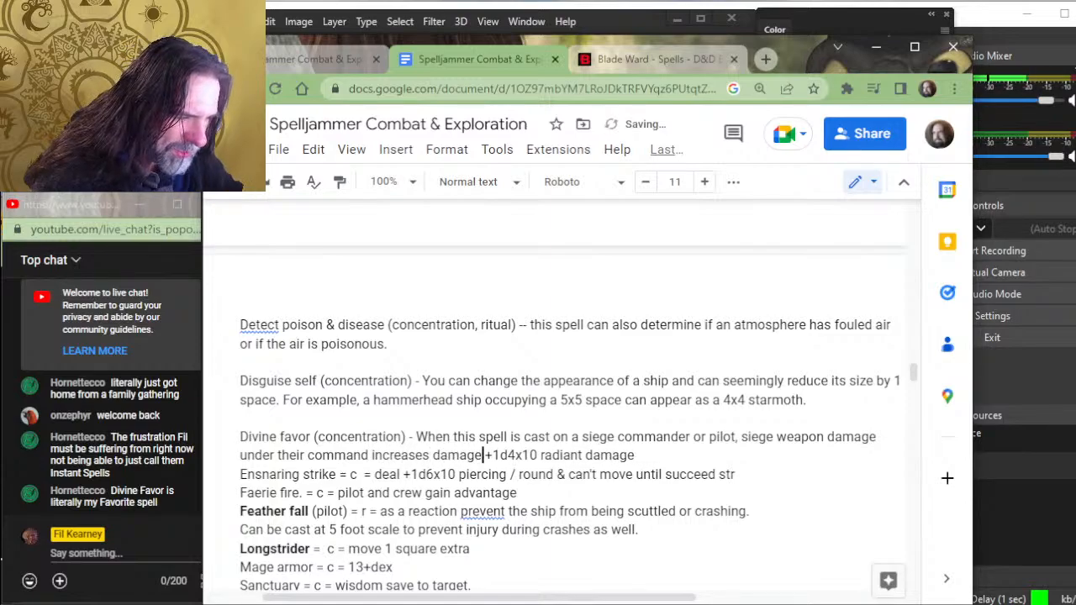
# - Change "siege weapon damage under their command" in the Divine favor entry to "siege weapons under their command"
pyautogui.press('Up')
pyautogui.press('Right')
pyautogui.press('Right')
pyautogui.press('Right')
pyautogui.press('Right')
pyautogui.press('Right')
pyautogui.press('Right')
pyautogui.press('Right')
pyautogui.press('Right')
pyautogui.press('Right')
pyautogui.press('Right')
pyautogui.press('Right')
pyautogui.press('Right')
pyautogui.press('Right')
pyautogui.press('Right')
pyautogui.press('Right')
pyautogui.press('Right')
pyautogui.press('Right')
pyautogui.press('Right')
pyautogui.press('Right')
pyautogui.press('Right')
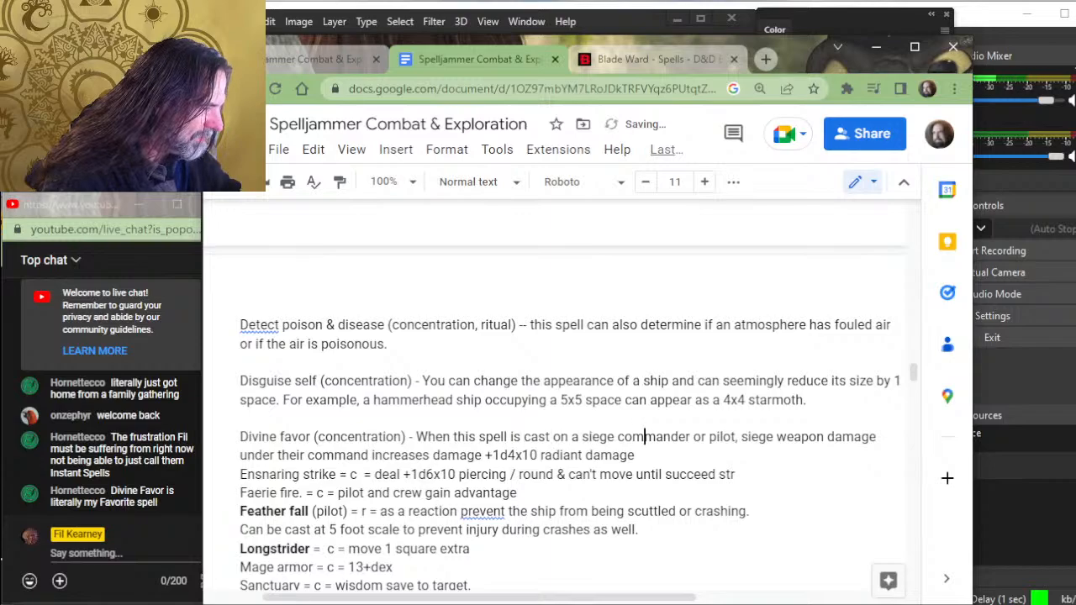
pyautogui.write('s')
pyautogui.press('Delete')
pyautogui.press('Delete')
pyautogui.press('Delete')
pyautogui.press('Delete')
pyautogui.press('Delete')
pyautogui.press('Delete')
pyautogui.press('Delete')
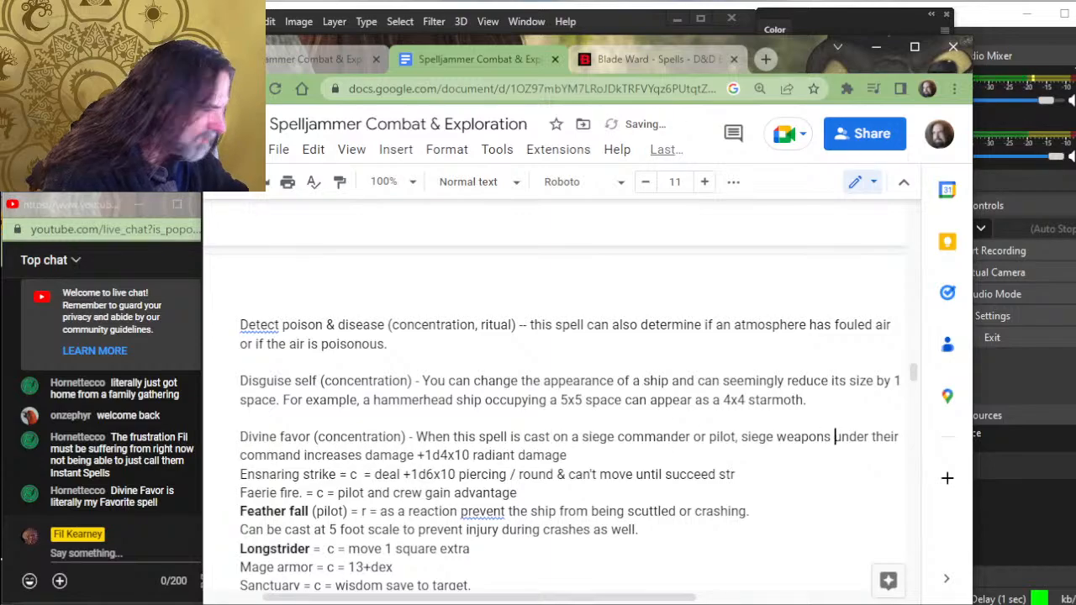
# - Insert "damage from siege weapon attacks" after "pilot," in the Divine favor entry
pyautogui.press('Right')
pyautogui.press('Right')
pyautogui.press('Right')
pyautogui.press('Right')
pyautogui.press('Right')
pyautogui.press('Right')
pyautogui.press('Right')
pyautogui.press('Right')
pyautogui.press('Right')
pyautogui.press('Right')
pyautogui.press('Right')
pyautogui.press('Right')
pyautogui.press('Right')
pyautogui.press('Right')
pyautogui.press('Right')
pyautogui.press('Right')
pyautogui.press('Right')
pyautogui.press('Right')
pyautogui.press('Right')
pyautogui.press('Left')
pyautogui.press('Left')
pyautogui.press('Left')
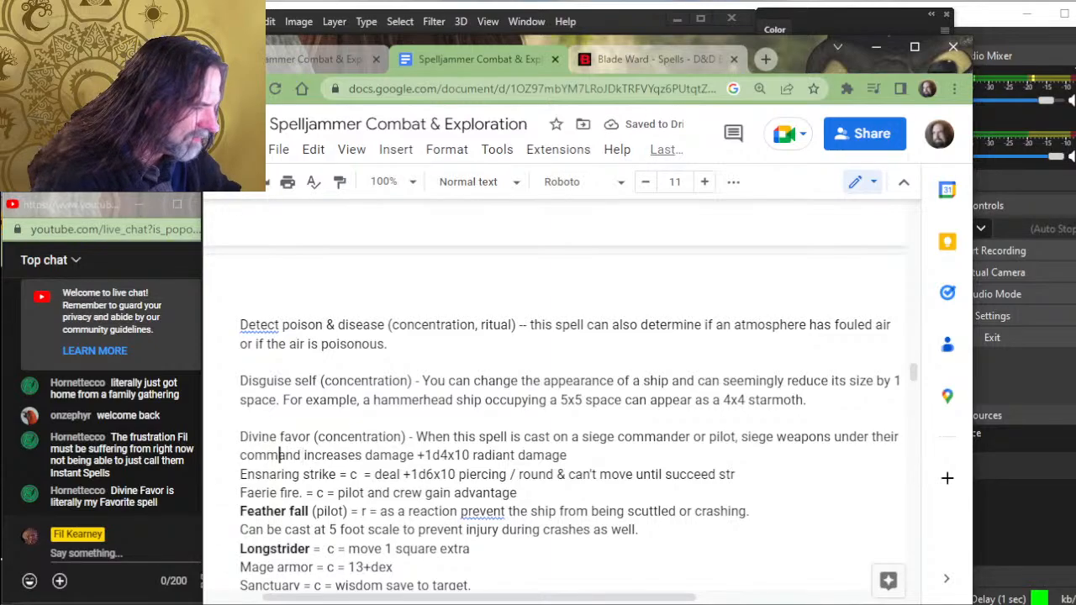
pyautogui.press('Left')
pyautogui.press('Left')
pyautogui.press('Left')
pyautogui.press('Left')
pyautogui.press('Left')
pyautogui.press('Left')
pyautogui.press('Left')
pyautogui.press('Left')
pyautogui.press('Left')
pyautogui.press('Left')
pyautogui.press('Left')
pyautogui.press('Left')
pyautogui.press('Left')
pyautogui.press('Left')
pyautogui.press('Left')
pyautogui.press('Left')
pyautogui.press('Left')
pyautogui.press('Left')
pyautogui.press('Left')
pyautogui.press('Left')
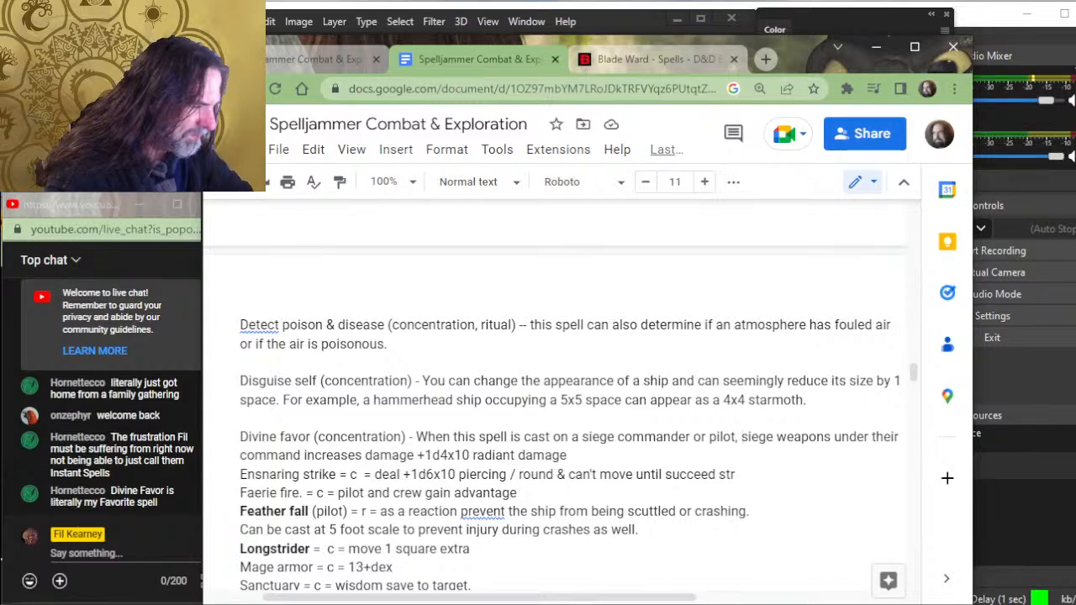
pyautogui.write('damag')
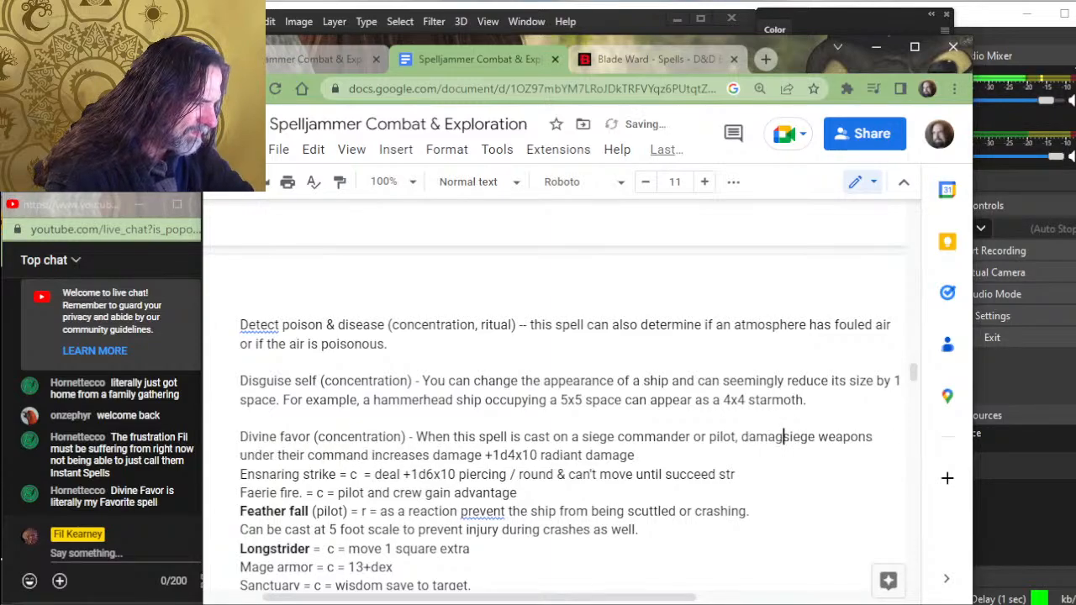
pyautogui.write('e from siege w')
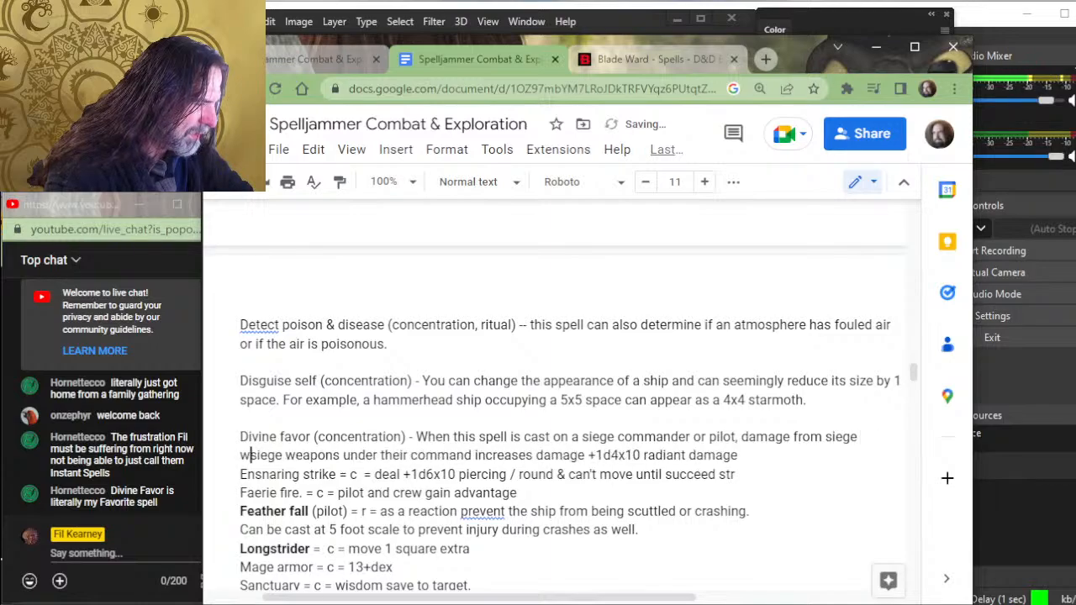
pyautogui.write('eapon ')
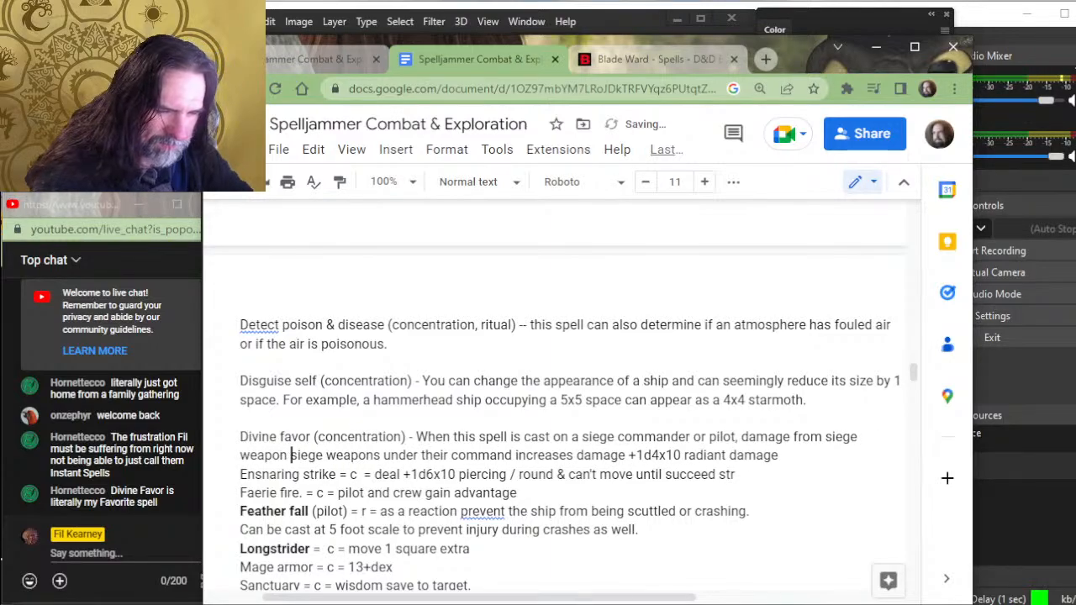
pyautogui.write('attacks')
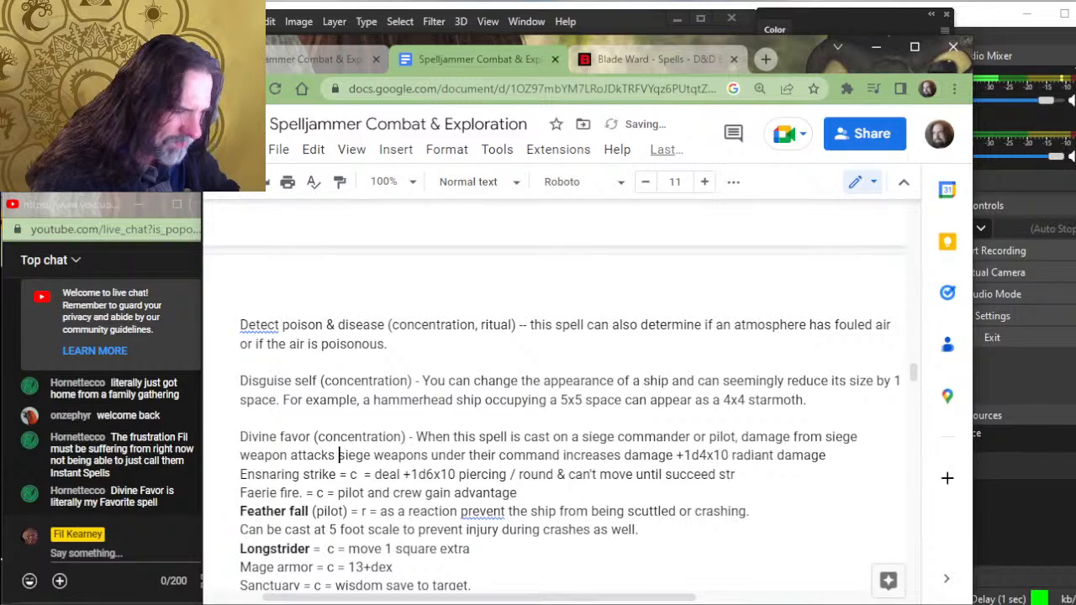
# - Delete the old "siege weapons under their command" wording before "increases damage" in the Divine favor entry
pyautogui.press('Delete')
pyautogui.press('Delete')
pyautogui.press('Delete')
pyautogui.press('Delete')
pyautogui.press('Delete')
pyautogui.press('Delete')
pyautogui.press('Delete')
pyautogui.press('Delete')
pyautogui.press('Delete')
pyautogui.press('Delete')
pyautogui.press('Delete')
pyautogui.press('Delete')
pyautogui.press('Delete')
pyautogui.press('Delete')
pyautogui.press('Delete')
pyautogui.press('Delete')
pyautogui.press('Delete')
pyautogui.press('Delete')
pyautogui.press('Delete')
pyautogui.press('Delete')
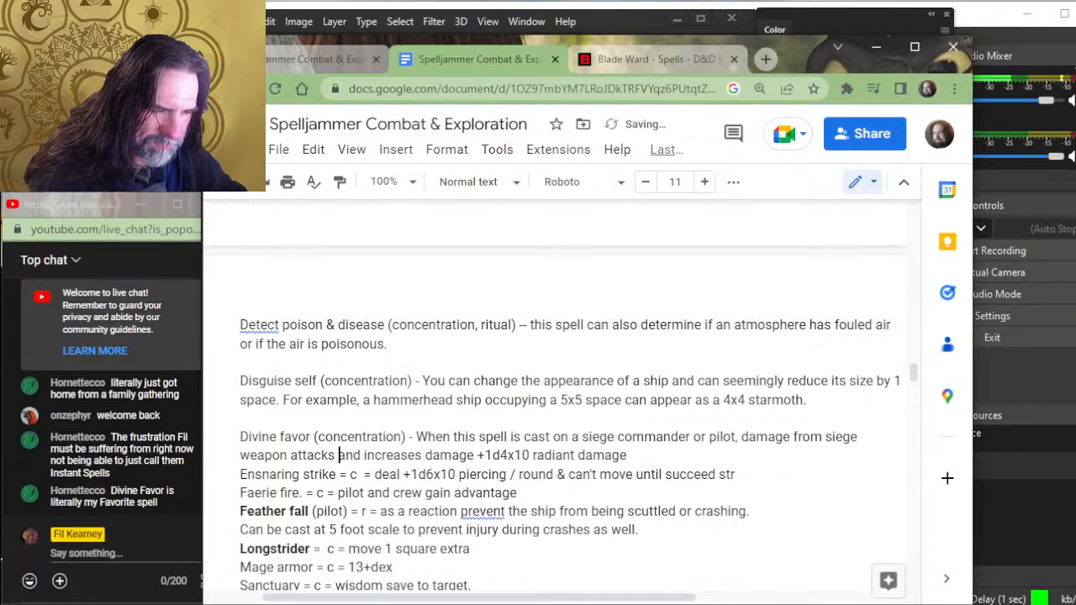
pyautogui.press('Delete')
pyautogui.press('Delete')
pyautogui.press('Delete')
pyautogui.press('Delete')
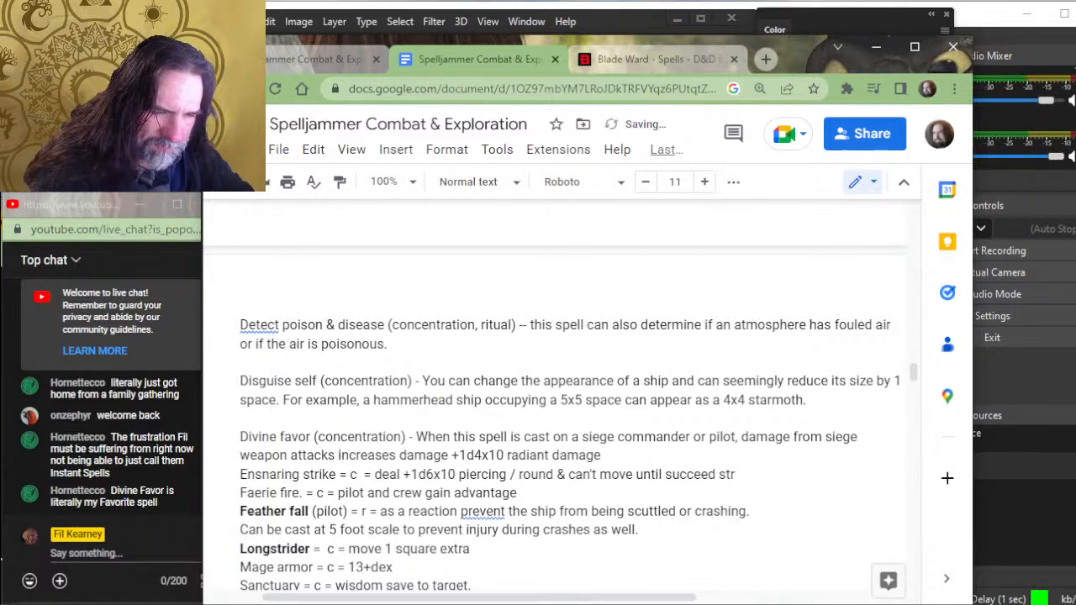
# - Change "siege weapon attacks" in the Divine favor entry to "siege weapon attack commands"
pyautogui.press('Up')
pyautogui.press('Right')
pyautogui.press('Right')
pyautogui.press('Right')
pyautogui.press('Right')
pyautogui.press('Right')
pyautogui.press('Right')
pyautogui.press('Right')
pyautogui.press('Right')
pyautogui.press('Right')
pyautogui.press('Right')
pyautogui.press('Right')
pyautogui.press('Right')
pyautogui.press('Right')
pyautogui.press('Right')
pyautogui.press('Right')
pyautogui.press('Right')
pyautogui.press('Right')
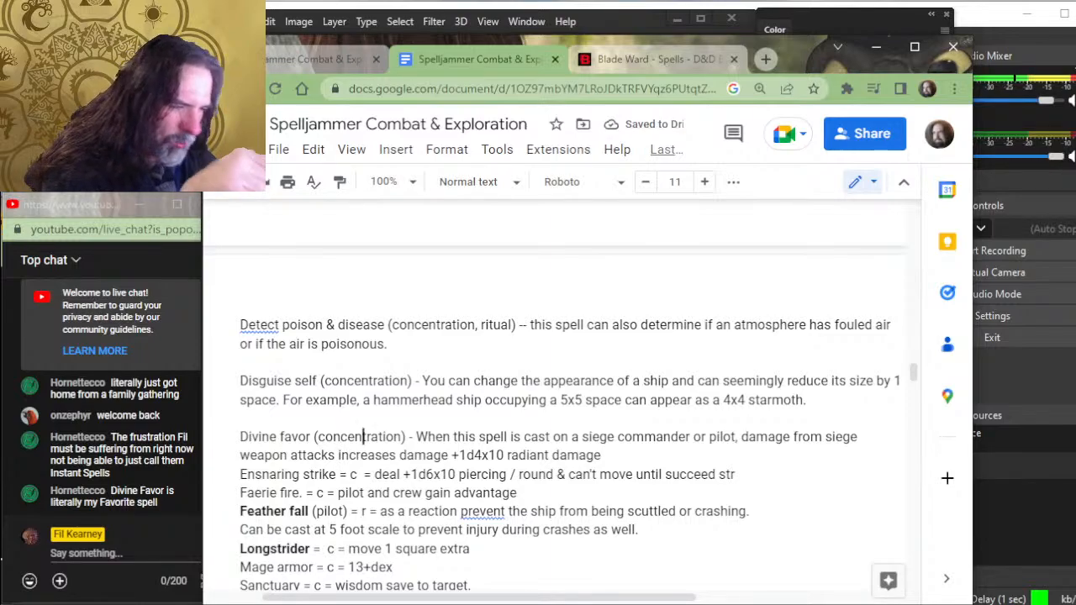
pyautogui.press('Right')
pyautogui.press('Right')
pyautogui.press('Right')
pyautogui.press('Right')
pyautogui.press('Right')
pyautogui.press('Right')
pyautogui.press('Right')
pyautogui.press('Right')
pyautogui.press('Right')
pyautogui.press('Right')
pyautogui.press('Right')
pyautogui.press('Right')
pyautogui.press('Right')
pyautogui.press('Right')
pyautogui.press('Right')
pyautogui.press('Right')
pyautogui.press('Right')
pyautogui.press('Right')
pyautogui.press('Right')
pyautogui.press('Right')
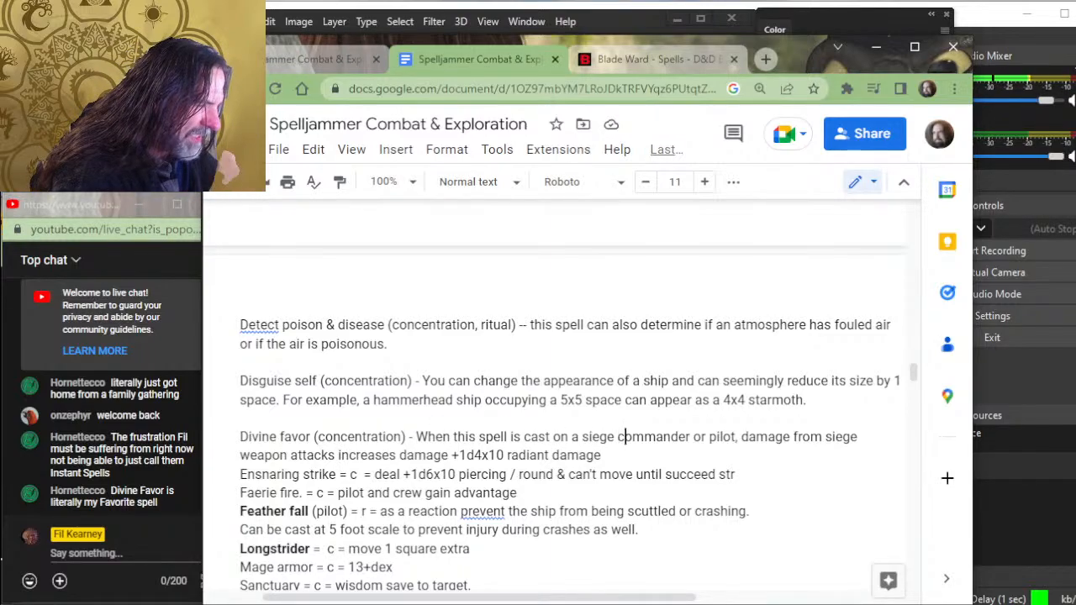
pyautogui.press('Right')
pyautogui.press('Right')
pyautogui.press('Right')
pyautogui.press('Right')
pyautogui.press('Right')
pyautogui.press('Right')
pyautogui.press('Right')
pyautogui.press('Right')
pyautogui.press('Right')
pyautogui.press('Right')
pyautogui.press('Right')
pyautogui.press('Right')
pyautogui.press('Right')
pyautogui.press('Right')
pyautogui.press('Right')
pyautogui.press('Right')
pyautogui.press('Right')
pyautogui.press('Right')
pyautogui.press('Right')
pyautogui.press('Right')
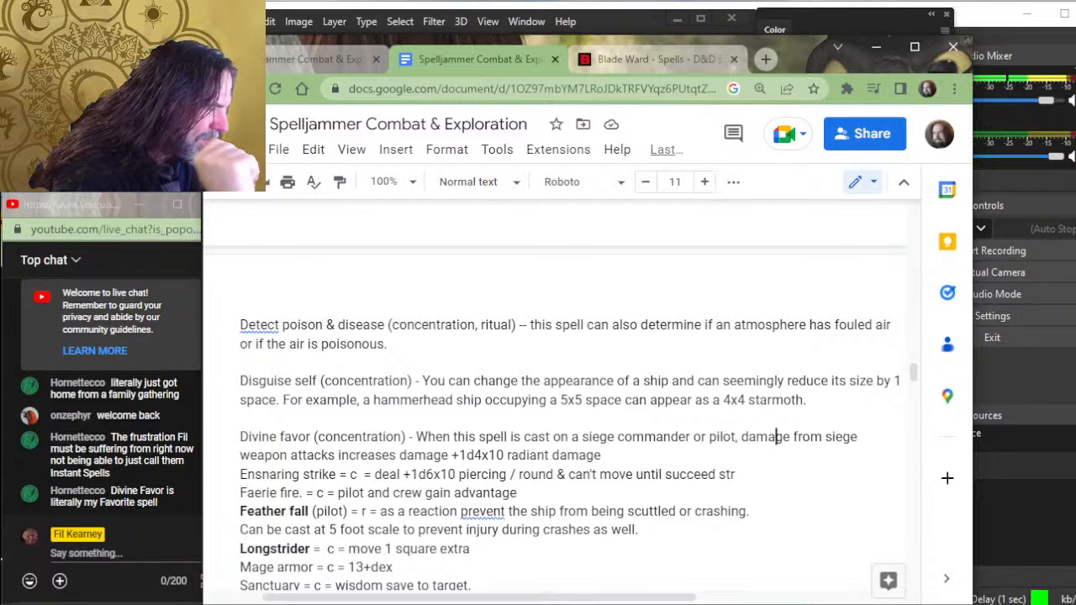
pyautogui.press('Right')
pyautogui.press('Right')
pyautogui.press('Right')
pyautogui.press('Right')
pyautogui.press('Right')
pyautogui.press('Right')
pyautogui.press('Right')
pyautogui.press('Right')
pyautogui.press('Right')
pyautogui.press('Right')
pyautogui.press('Right')
pyautogui.press('Right')
pyautogui.press('Right')
pyautogui.press('Right')
pyautogui.press('Right')
pyautogui.press('Right')
pyautogui.press('Right')
pyautogui.press('Right')
pyautogui.press('Right')
pyautogui.press('Right')
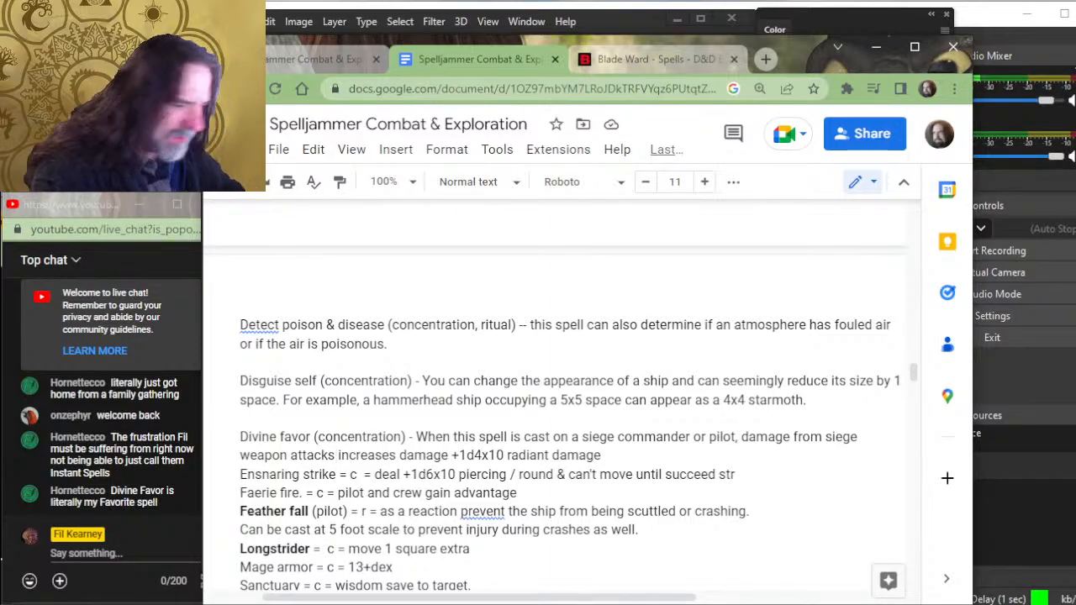
pyautogui.press('BackSpace')
pyautogui.write('commands')
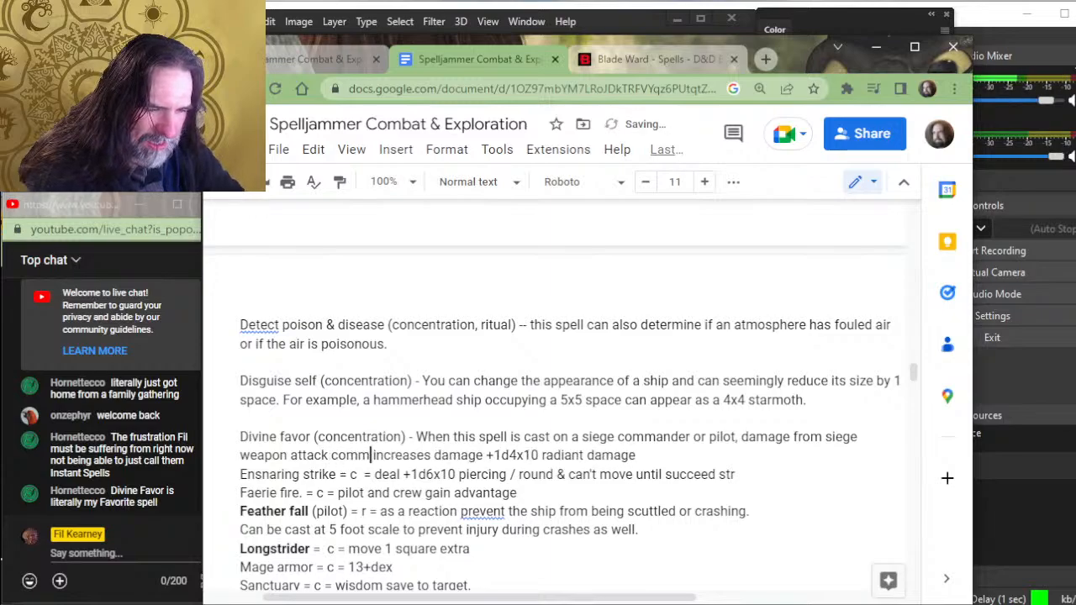
# - Replace "damage" with "by" after "increases" in the Divine favor entry, so it reads "increases by +1d4x10"
pyautogui.press('Right')
pyautogui.press('Right')
pyautogui.press('Right')
pyautogui.press('Right')
pyautogui.press('Right')
pyautogui.press('Right')
pyautogui.press('Right')
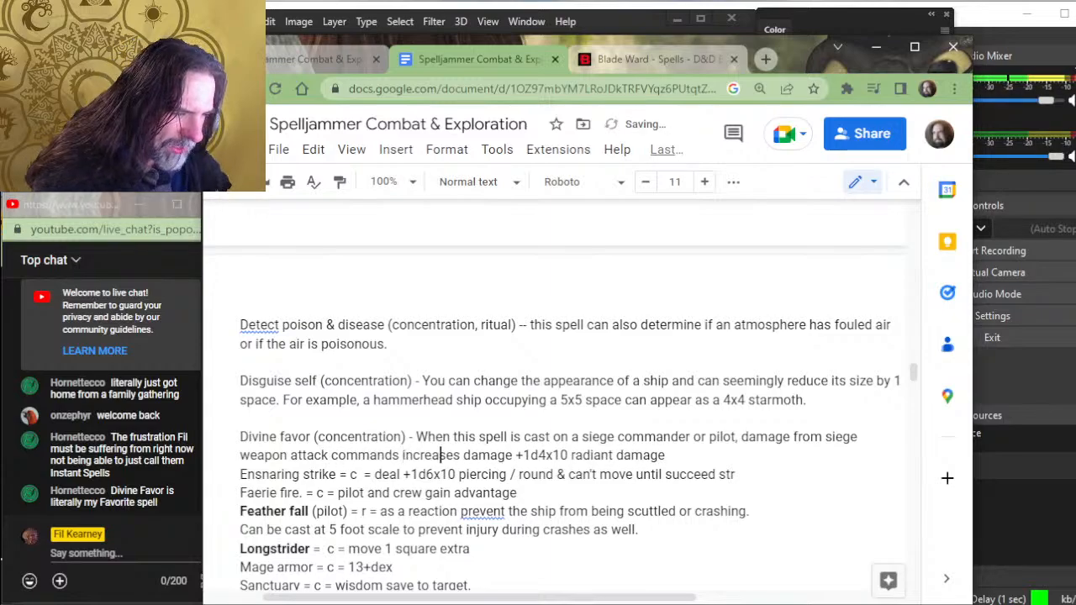
pyautogui.press('Right')
pyautogui.press('Delete')
pyautogui.press('Delete')
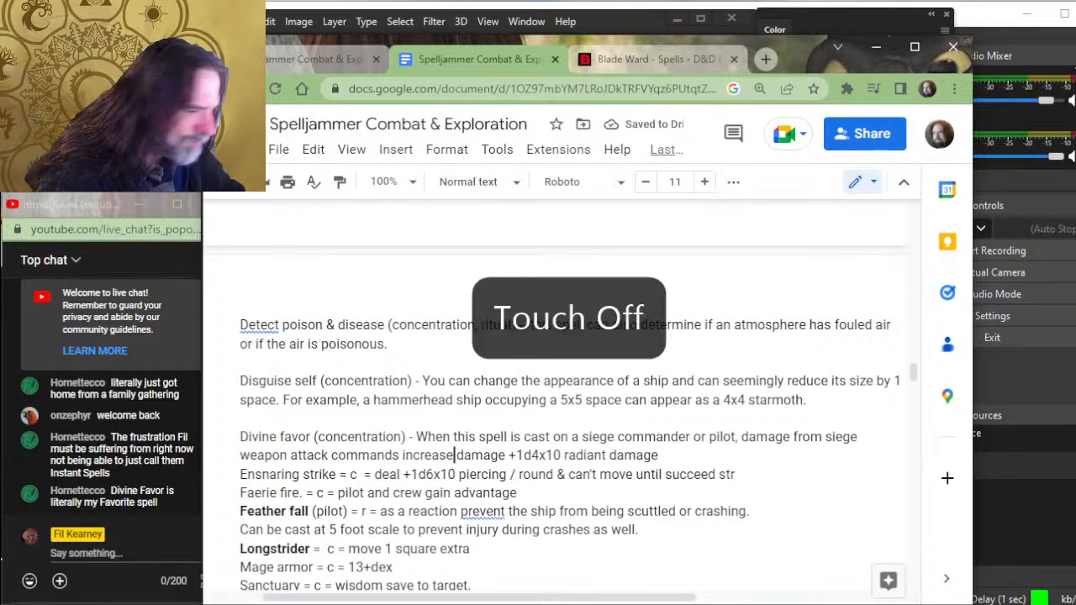
pyautogui.press('Up')
pyautogui.press('Down')
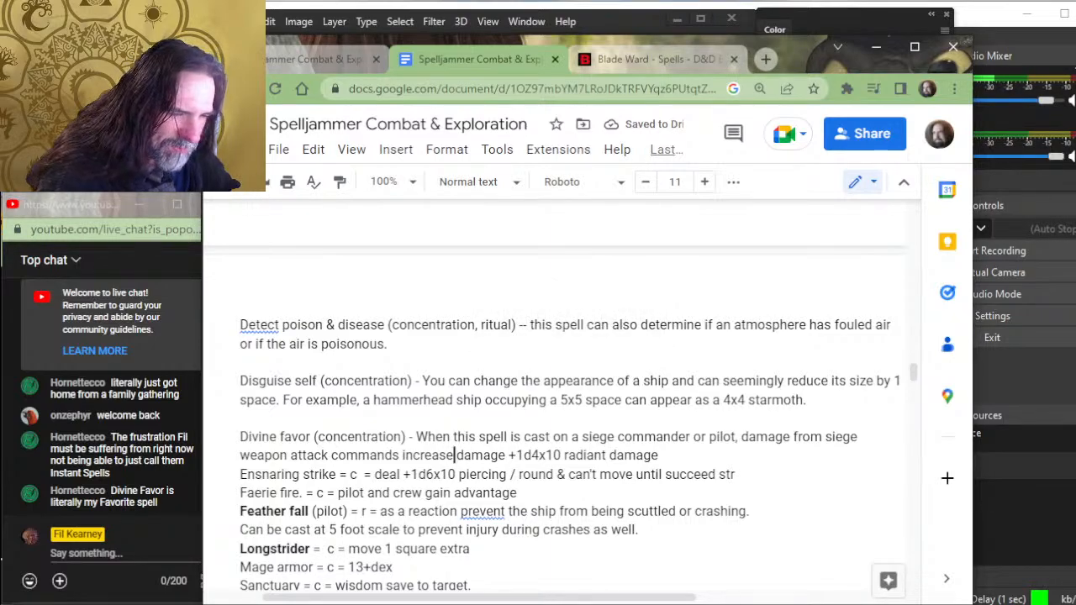
pyautogui.write('s')
pyautogui.press('Delete')
pyautogui.press('Delete')
pyautogui.press('Delete')
pyautogui.press('Delete')
pyautogui.press('Delete')
pyautogui.press('Delete')
pyautogui.press('Delete')
pyautogui.press('Delete')
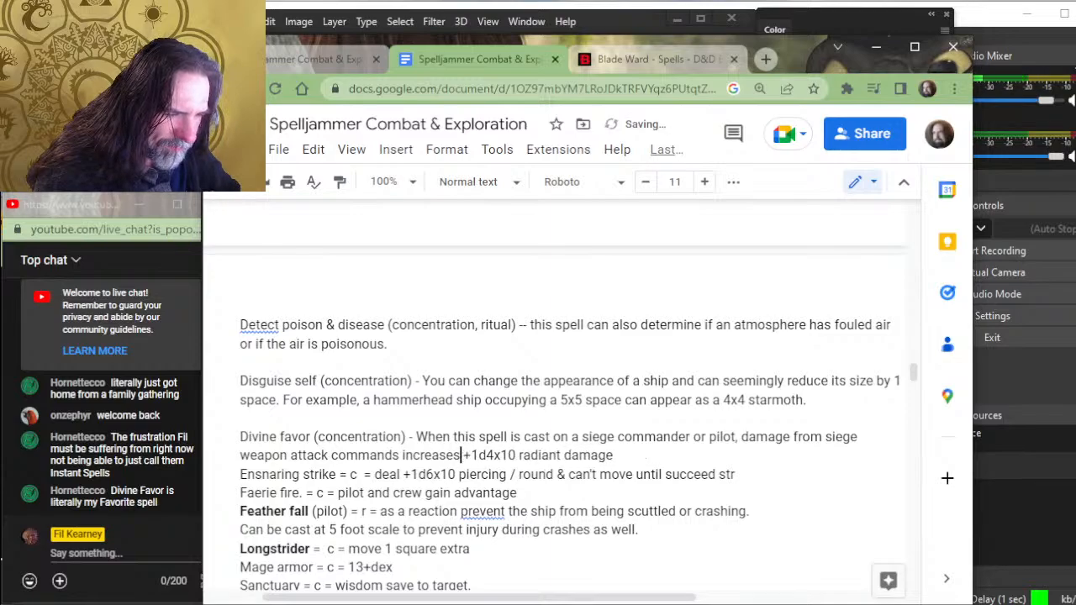
pyautogui.write('by')
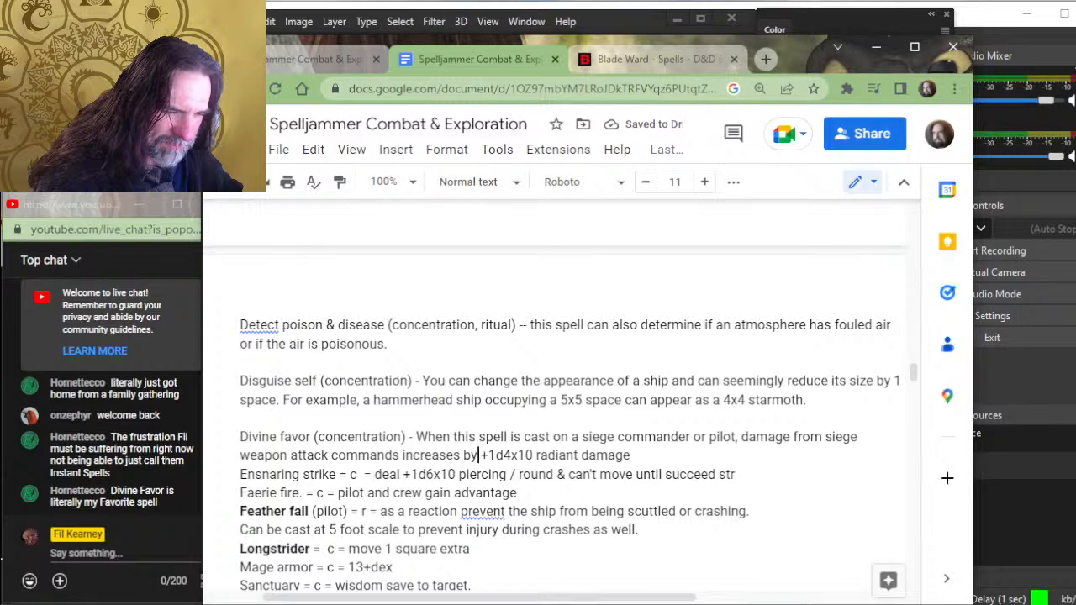
# - Change "increases" after "attack commands" in the Divine favor entry to "increase damage"
pyautogui.press('Left')
pyautogui.press('Left')
pyautogui.press('Left')
pyautogui.press('Left')
pyautogui.press('Left')
pyautogui.press('Left')
pyautogui.press('Left')
pyautogui.press('Left')
pyautogui.press('Left')
pyautogui.press('Left')
pyautogui.press('Left')
pyautogui.press('Left')
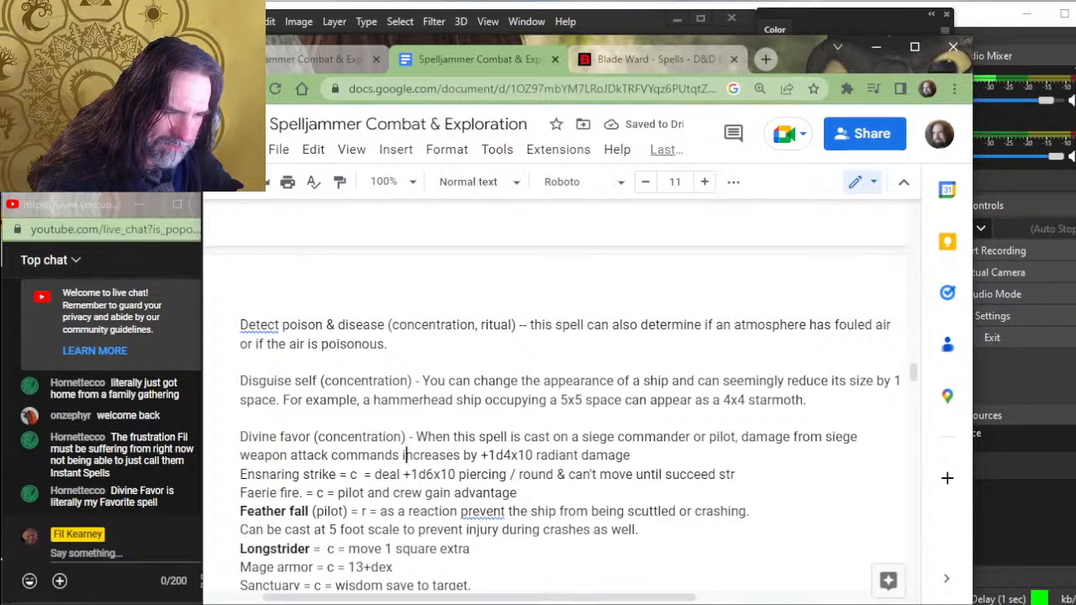
pyautogui.press('Right')
pyautogui.press('Right')
pyautogui.press('Right')
pyautogui.press('Right')
pyautogui.press('Right')
pyautogui.press('Right')
pyautogui.press('Right')
pyautogui.press('Left')
pyautogui.press('Delete')
pyautogui.press('Delete')
pyautogui.press('Delete')
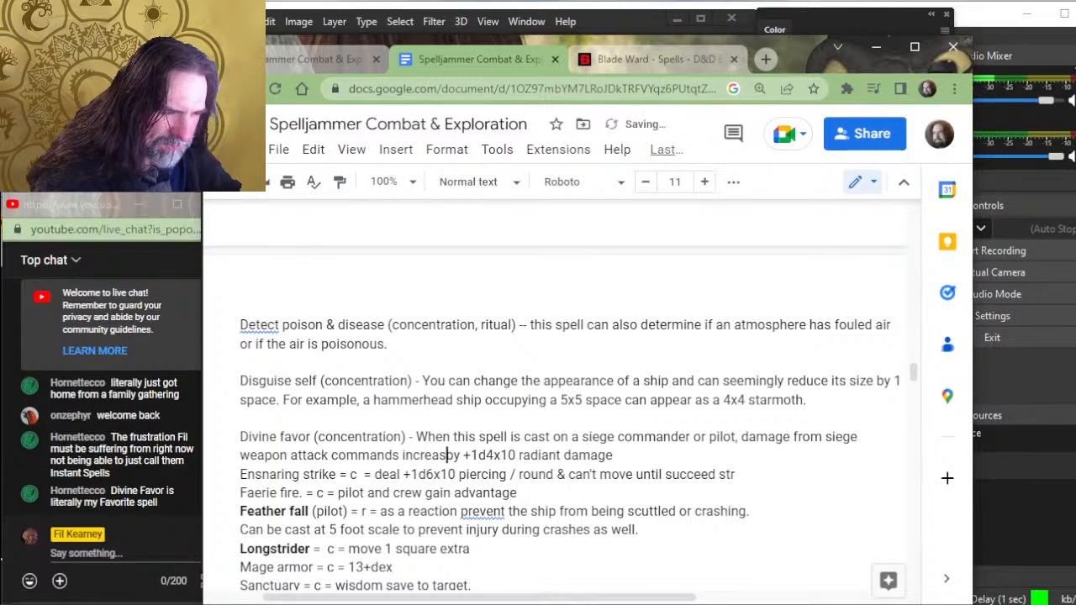
pyautogui.write('e da')
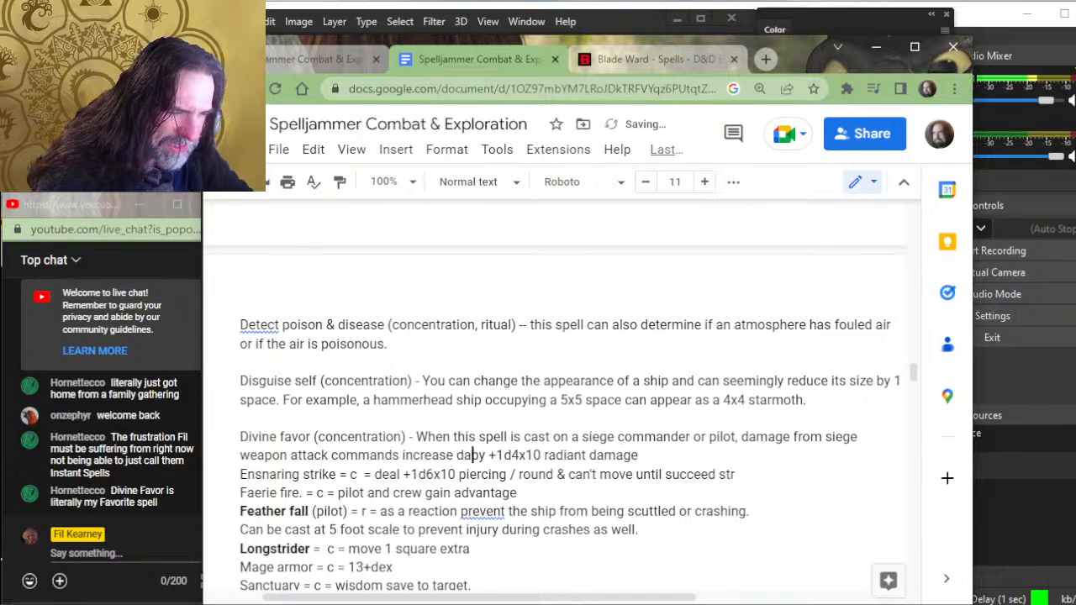
pyautogui.write('mage')
# - Remove the leftover "by" after "increase damage" and keep " +" in front of "1d4x10"
pyautogui.press('Delete')
pyautogui.press('Delete')
pyautogui.press('Delete')
pyautogui.press('Delete')
pyautogui.press('Delete')
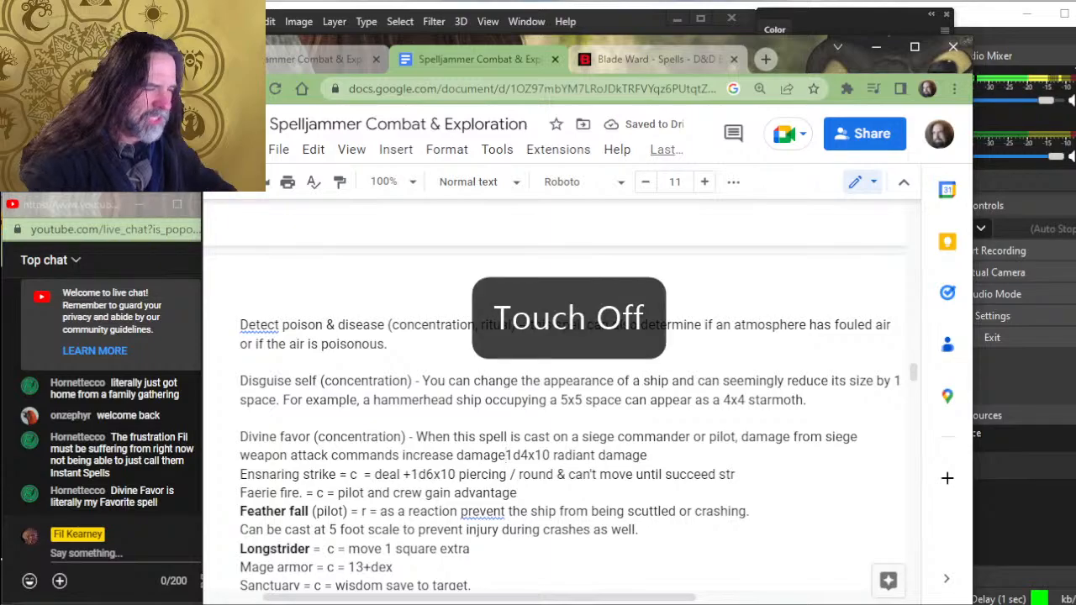
pyautogui.write('1')
pyautogui.write(' +')
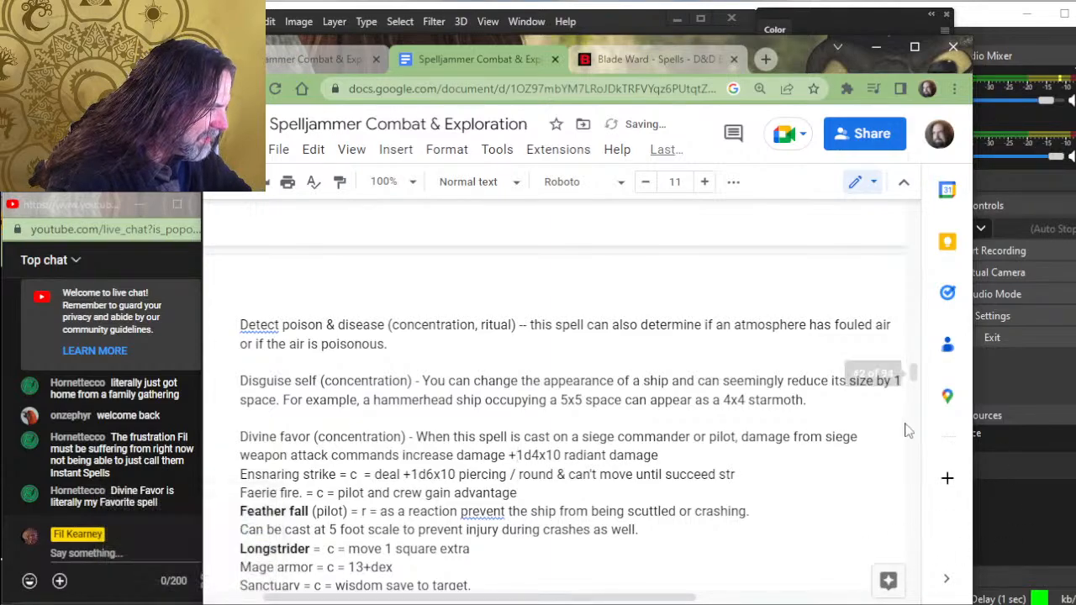
# - Delete "damage from" before "siege weapon" and "attack commands increase" after it in the Divine favor entry
pyautogui.press('BackSpace')
pyautogui.press('BackSpace')
pyautogui.press('BackSpace')
pyautogui.press('BackSpace')
pyautogui.press('BackSpace')
pyautogui.press('BackSpace')
pyautogui.press('BackSpace')
pyautogui.press('BackSpace')
pyautogui.press('BackSpace')
pyautogui.press('BackSpace')
pyautogui.press('BackSpace')
pyautogui.press('BackSpace')
pyautogui.press('BackSpace')
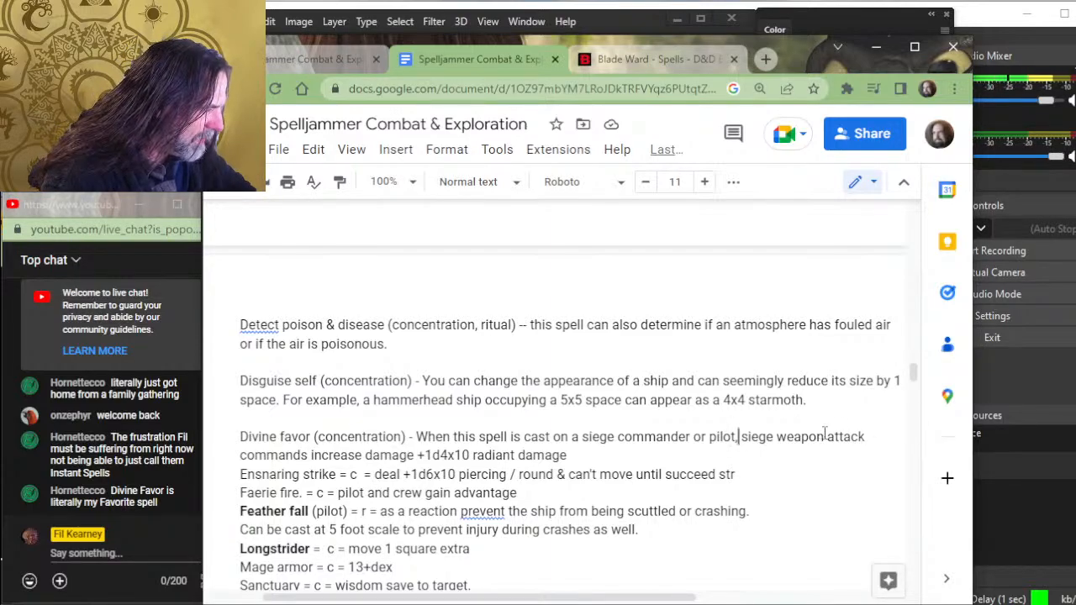
pyautogui.moveTo(826, 436); pyautogui.dragTo(362, 461)
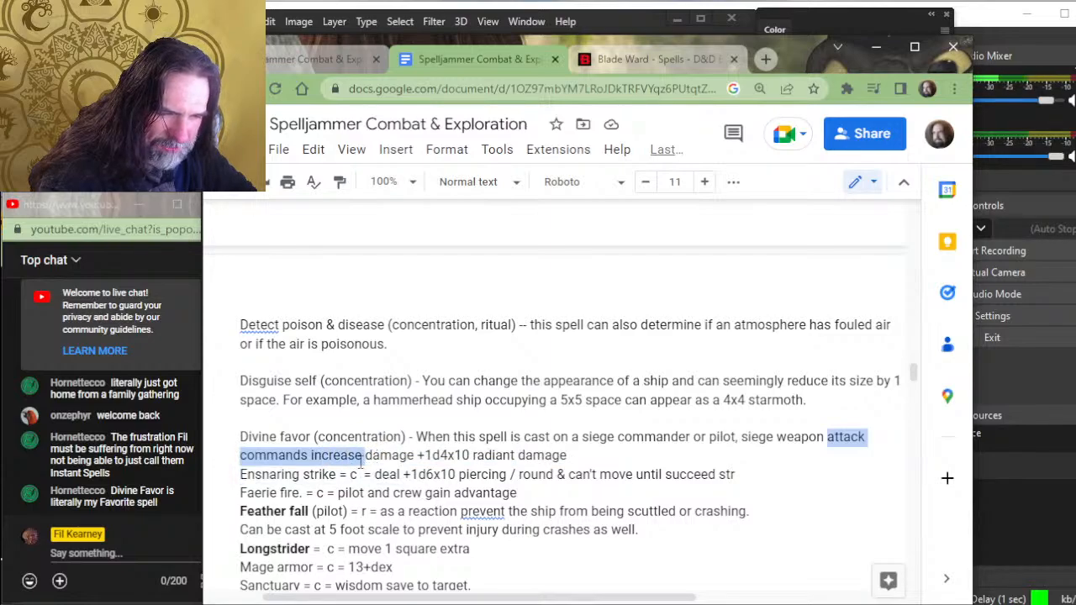
pyautogui.press('BackSpace')
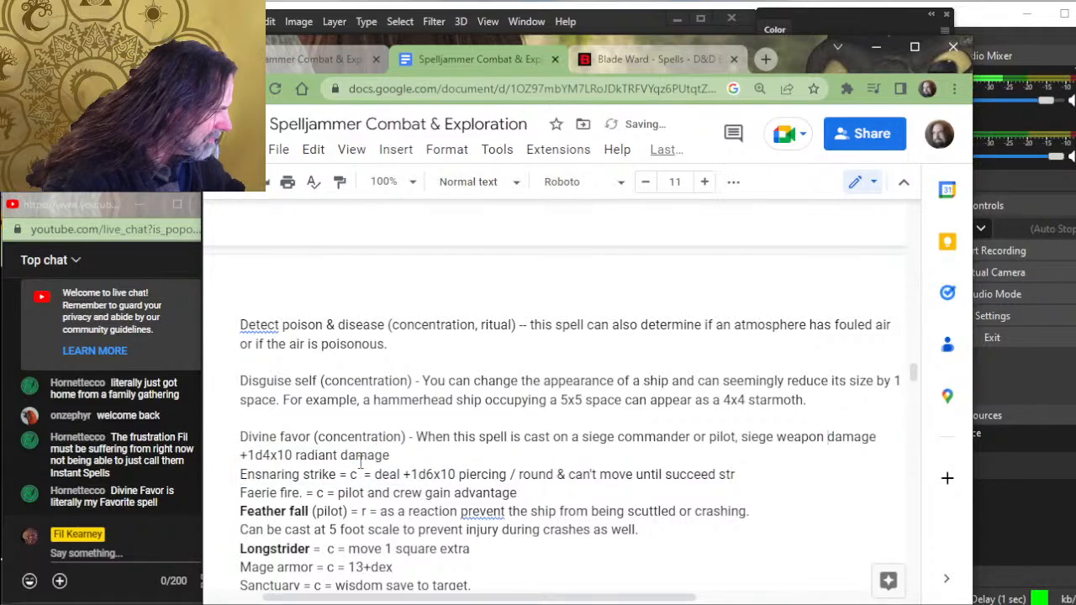
# - Insert "increases" between "siege weapon damage" and "+1d4x10" in the Divine favor entry
pyautogui.press('Right')
pyautogui.press('Right')
pyautogui.press('Right')
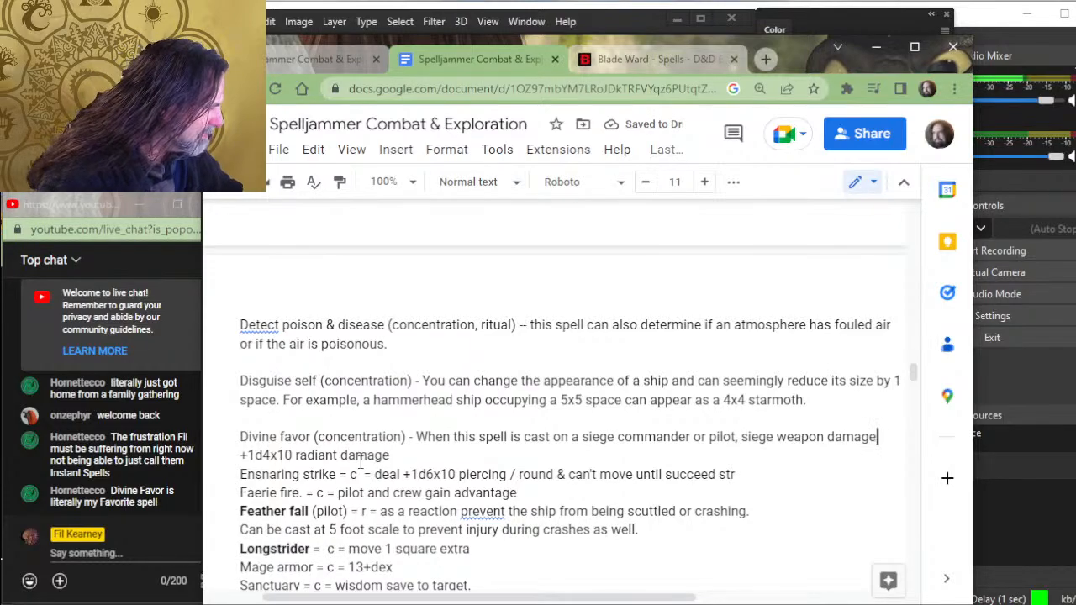
pyautogui.write('increases')
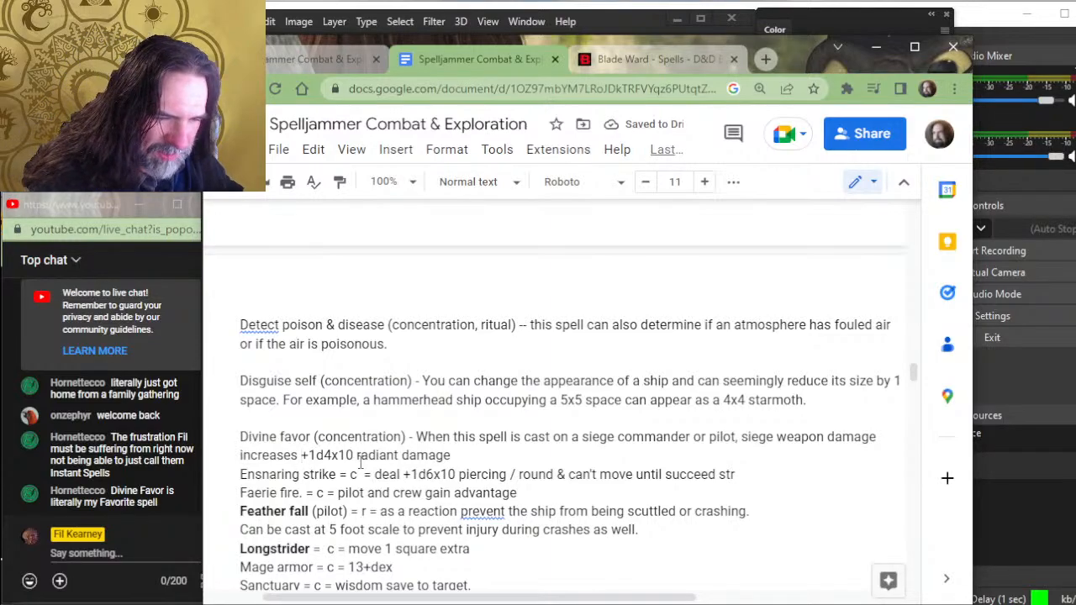
# - End the Divine favor entry with "per attack." after "radiant damage" and add a blank line before Ensnaring strike
pyautogui.hotkey('ctrl', 'Right')
pyautogui.hotkey('ctrl', 'Right')
pyautogui.hotkey('ctrl', 'Right')
pyautogui.hotkey('ctrl', 'Right')
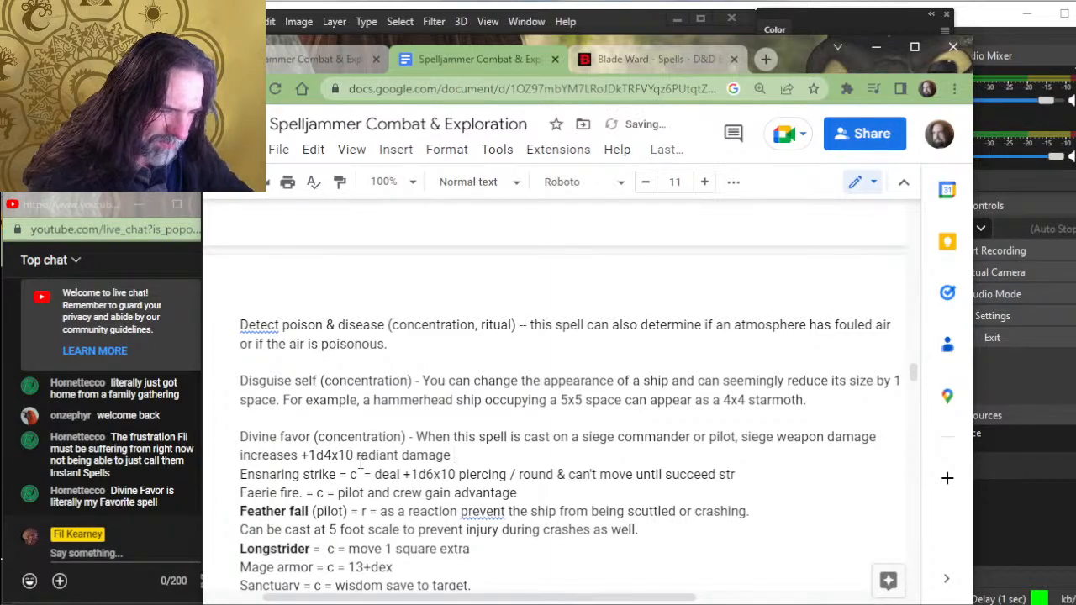
pyautogui.write('per attack.')
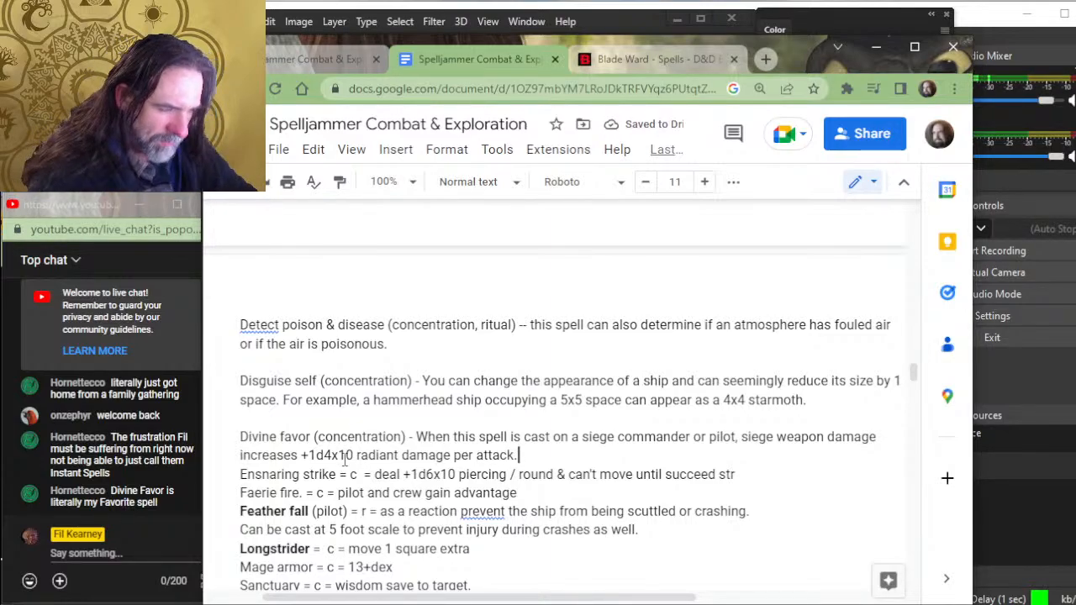
pyautogui.press('BackSpace')
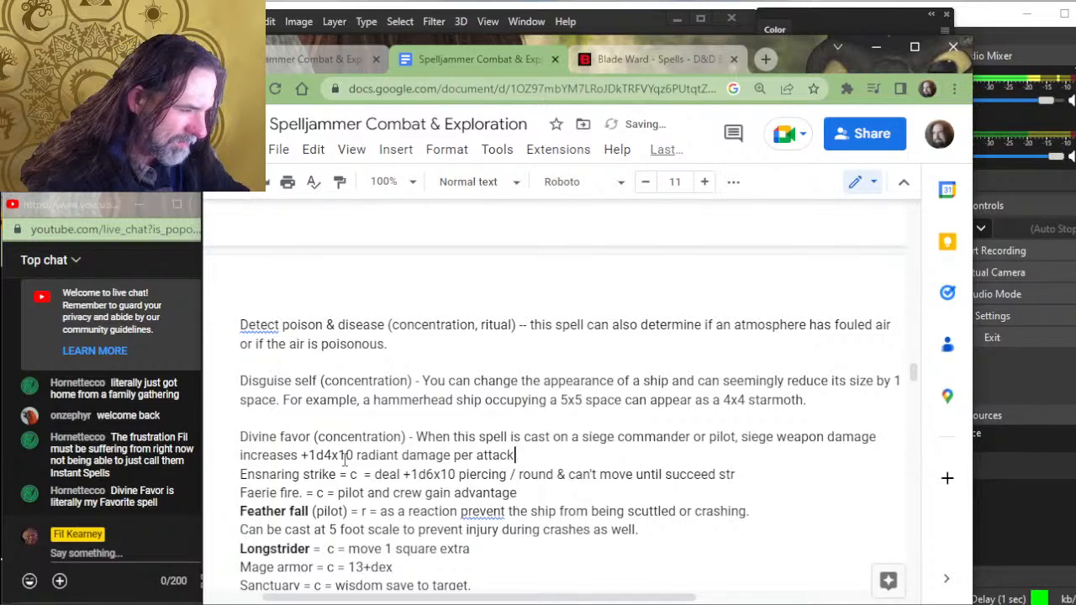
pyautogui.write('.')
pyautogui.press('Right')
pyautogui.press('Left')
pyautogui.press('Return')
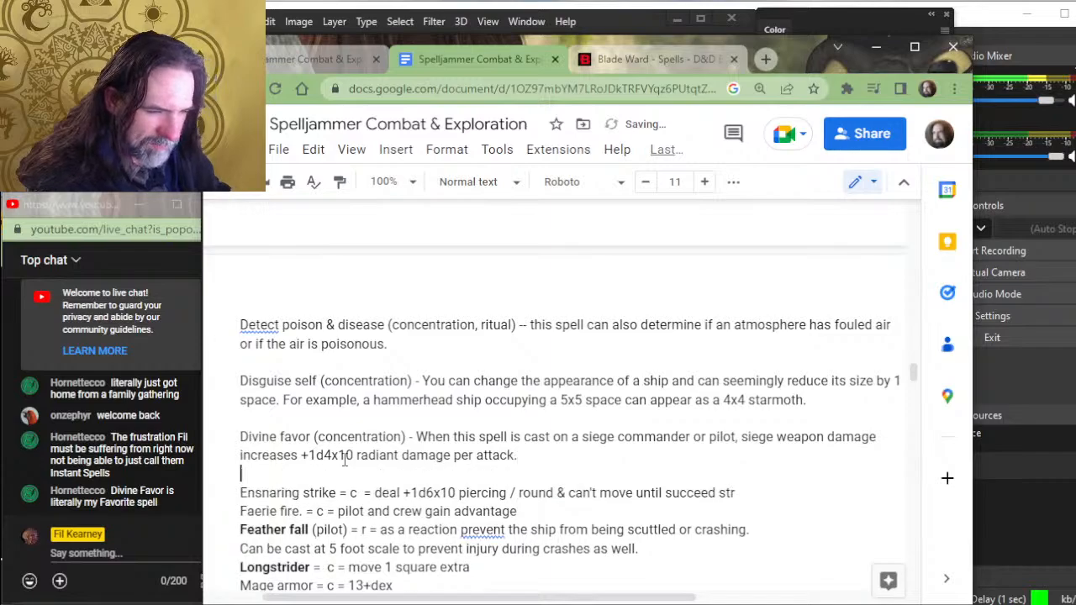
# - Insert "(concentration)" after "Ensnaring strike" in its shorthand entry
pyautogui.press('Down')
pyautogui.press('Right')
pyautogui.press('Right')
pyautogui.press('Right')
pyautogui.press('Right')
pyautogui.press('Right')
pyautogui.press('Right')
pyautogui.press('Right')
pyautogui.press('Right')
pyautogui.press('Right')
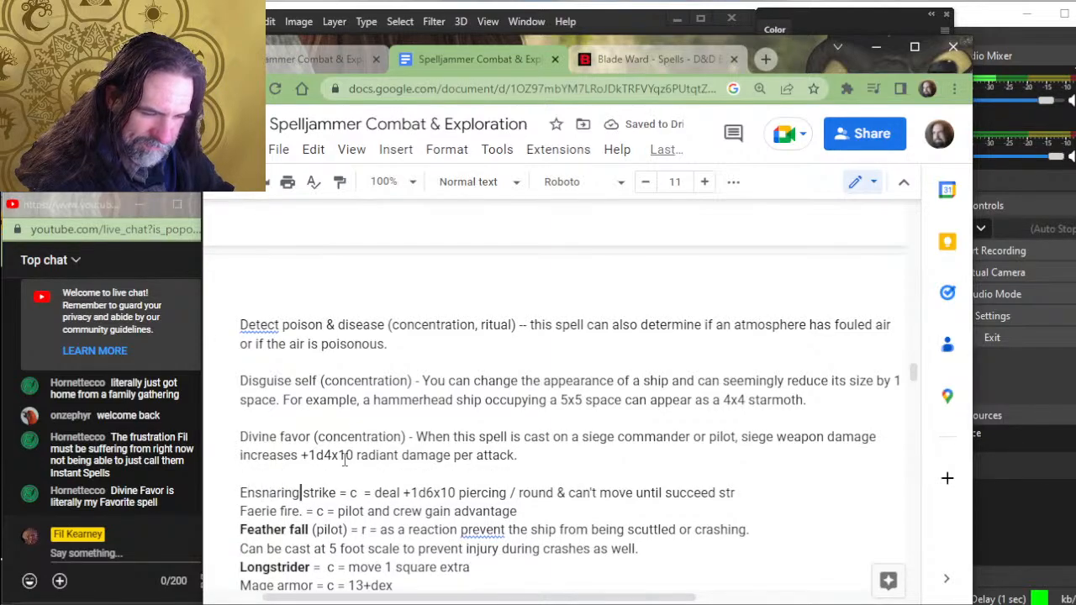
pyautogui.press('Right')
pyautogui.press('Right')
pyautogui.press('Right')
pyautogui.press('Right')
pyautogui.press('Right')
pyautogui.press('Right')
pyautogui.press('Right')
pyautogui.press('Right')
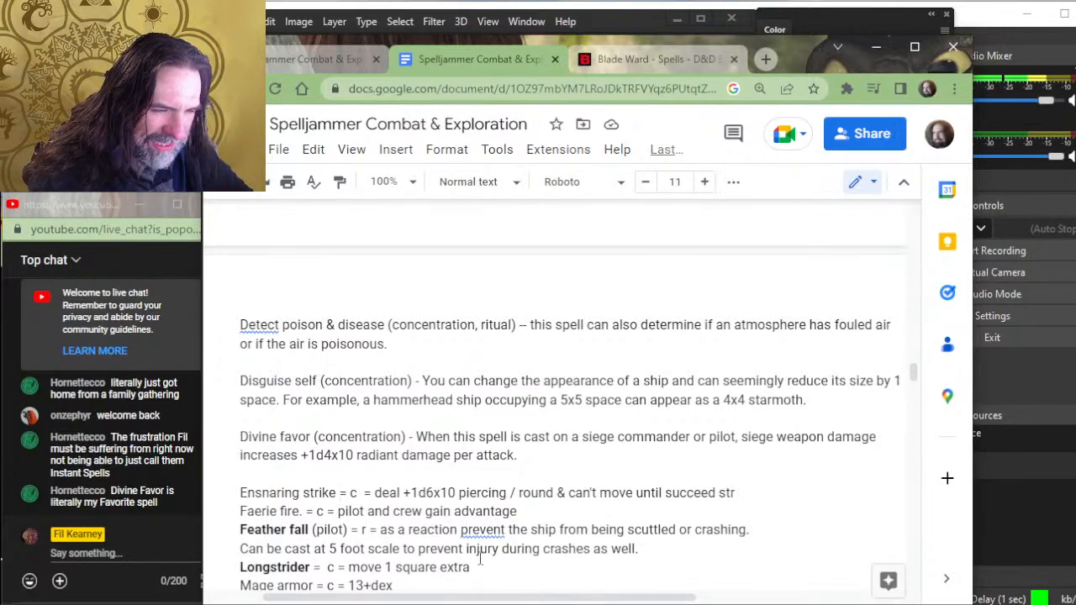
pyautogui.scroll(-2, 480, 559)
pyautogui.write('(concen')
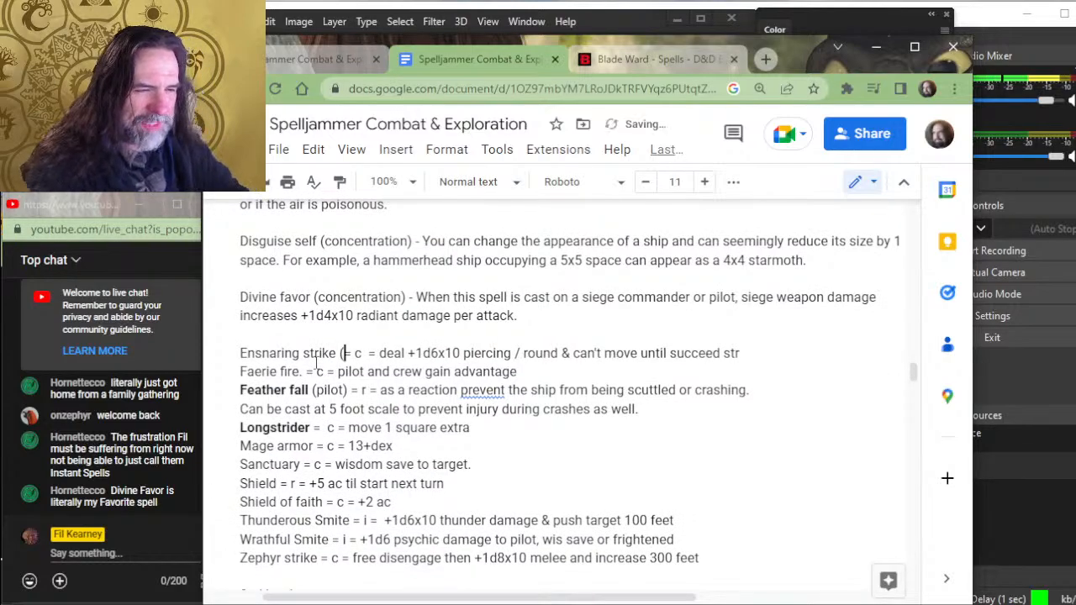
pyautogui.write('tration)')
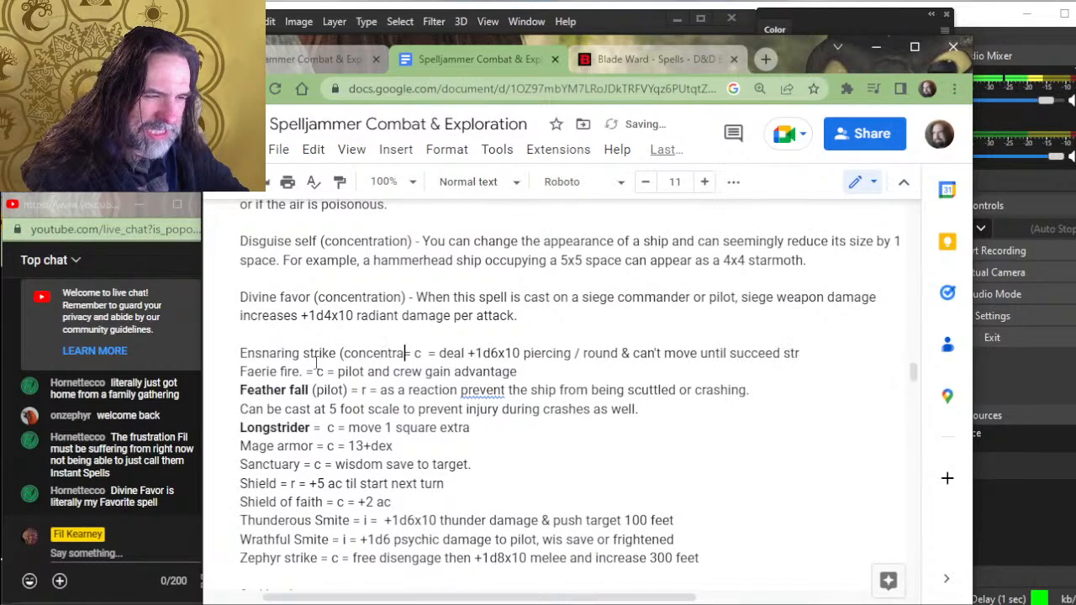
# - Replace the "= c =" shorthand after "(concentration)" in the Ensnaring strike entry with "-"
pyautogui.press('Delete')
pyautogui.press('Delete')
pyautogui.press('Delete')
pyautogui.press('Delete')
pyautogui.press('Delete')
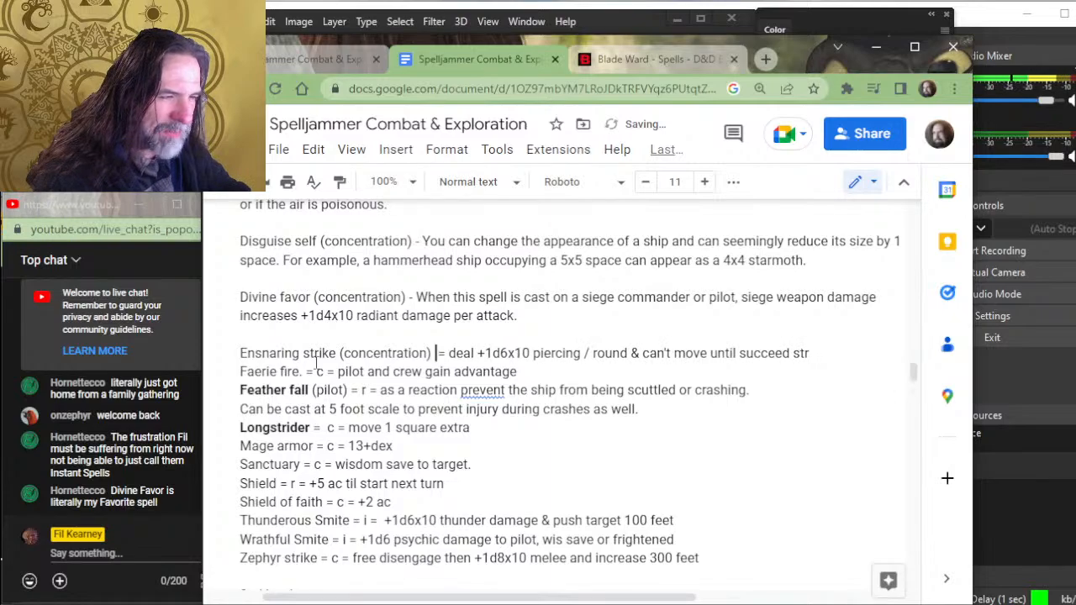
pyautogui.write('-')
pyautogui.press('Delete')
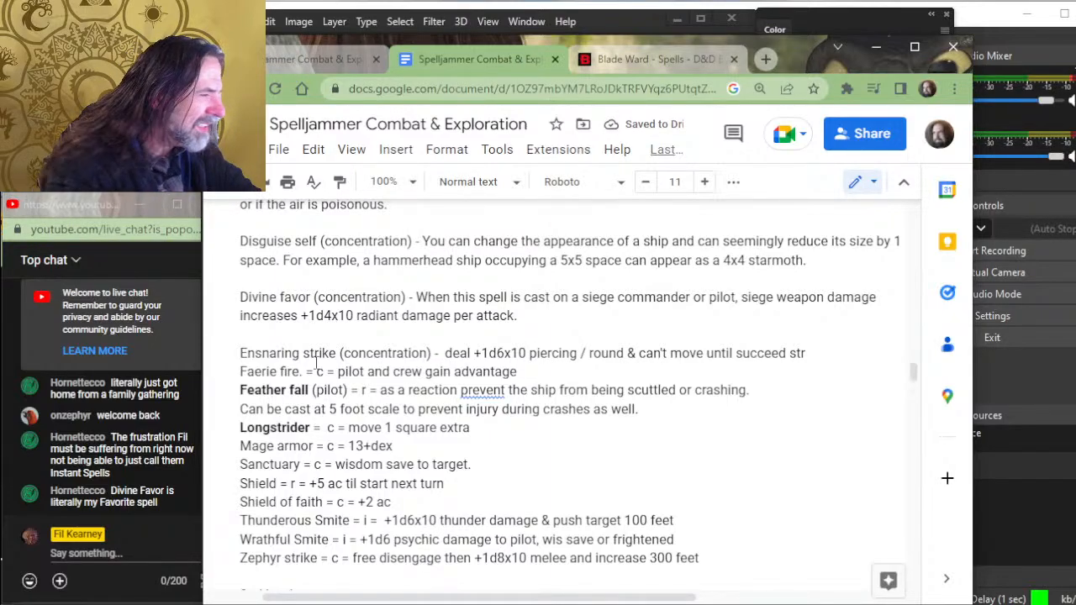
# - Switch to D&D Beyond and search the site for "ensnaring strike"
pyautogui.hotkey('alt', 'Tab')
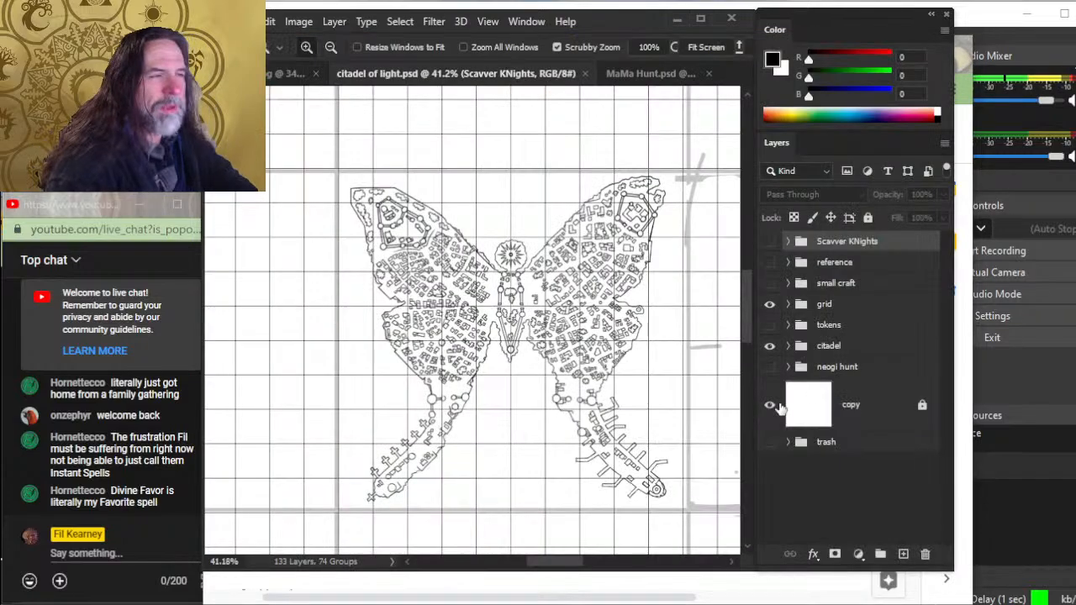
pyautogui.hotkey('alt', 'Tab')
pyautogui.click(644, 59)
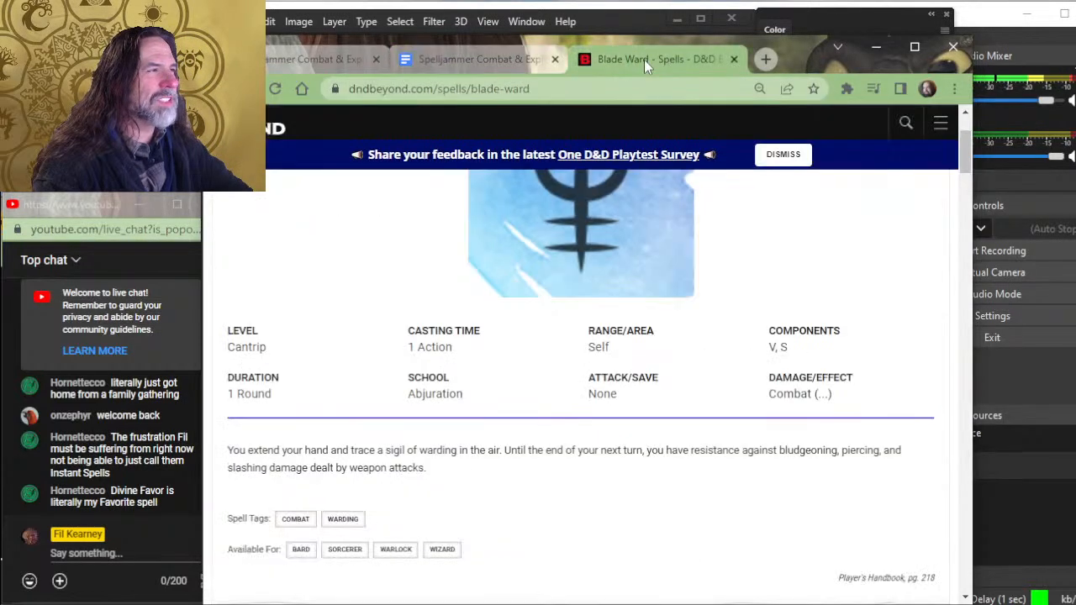
pyautogui.click(511, 118)
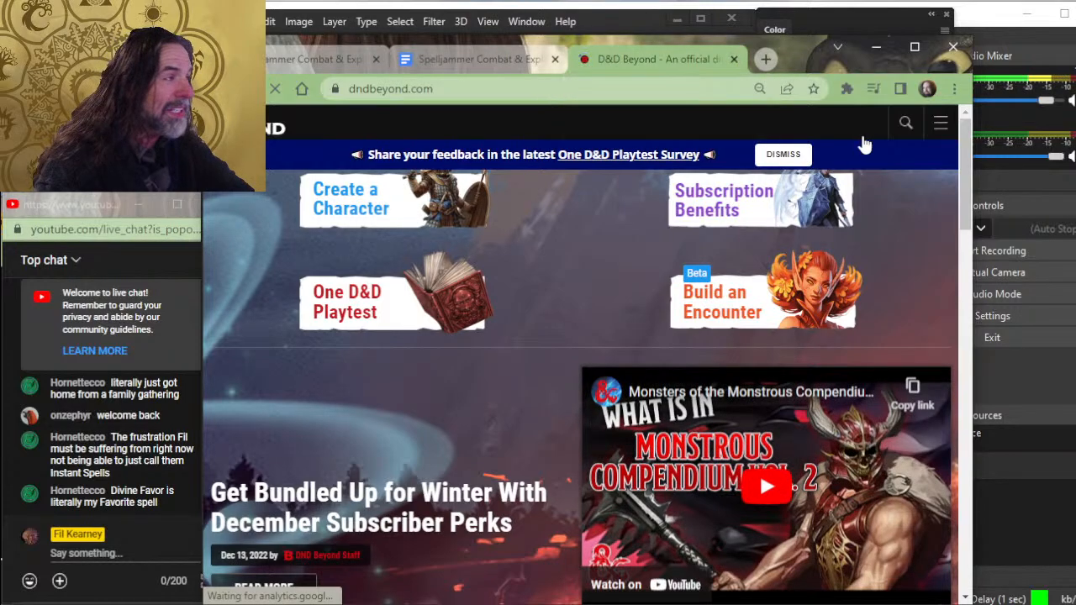
pyautogui.click(903, 125)
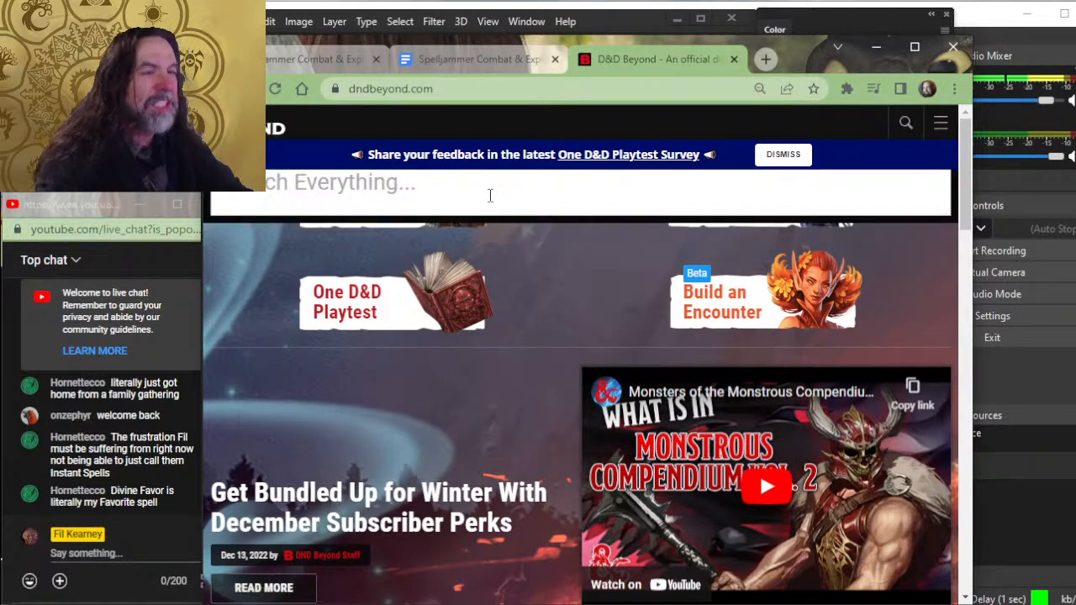
pyautogui.write('ensnar')
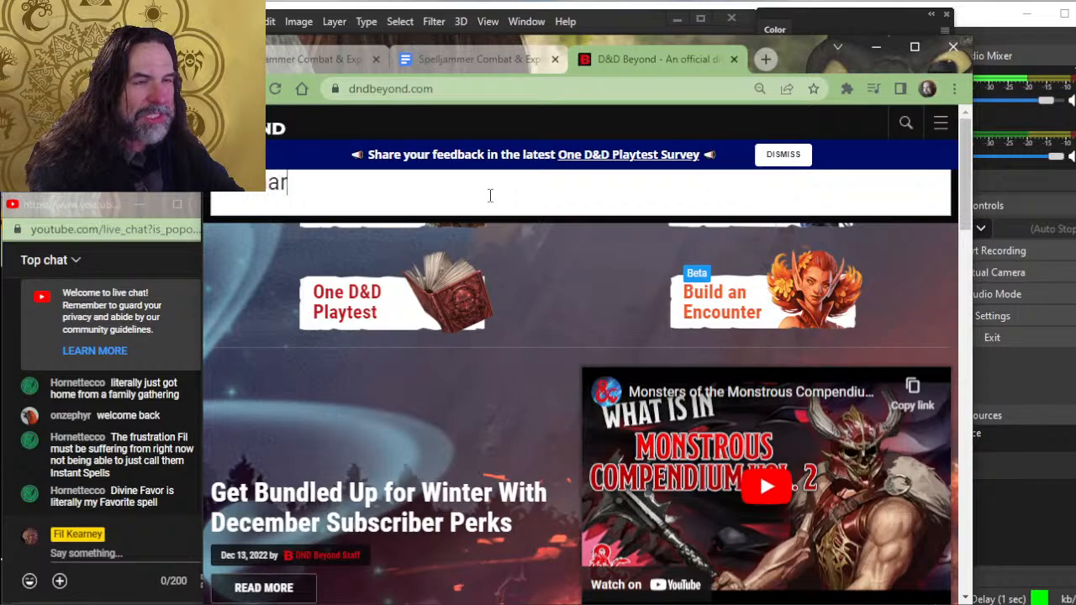
pyautogui.write('ing strike')
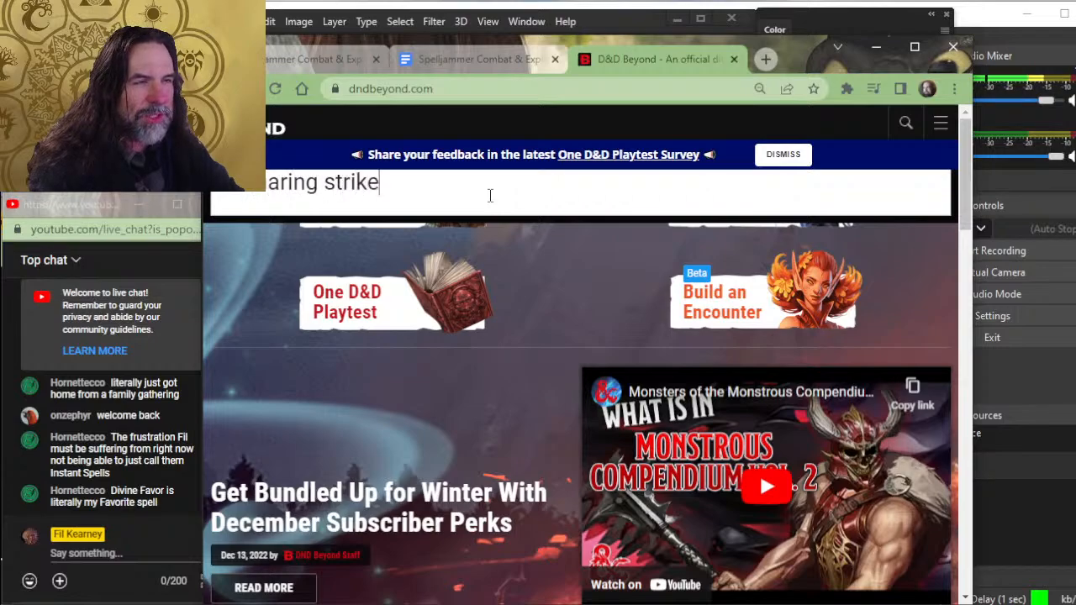
pyautogui.press('Return')
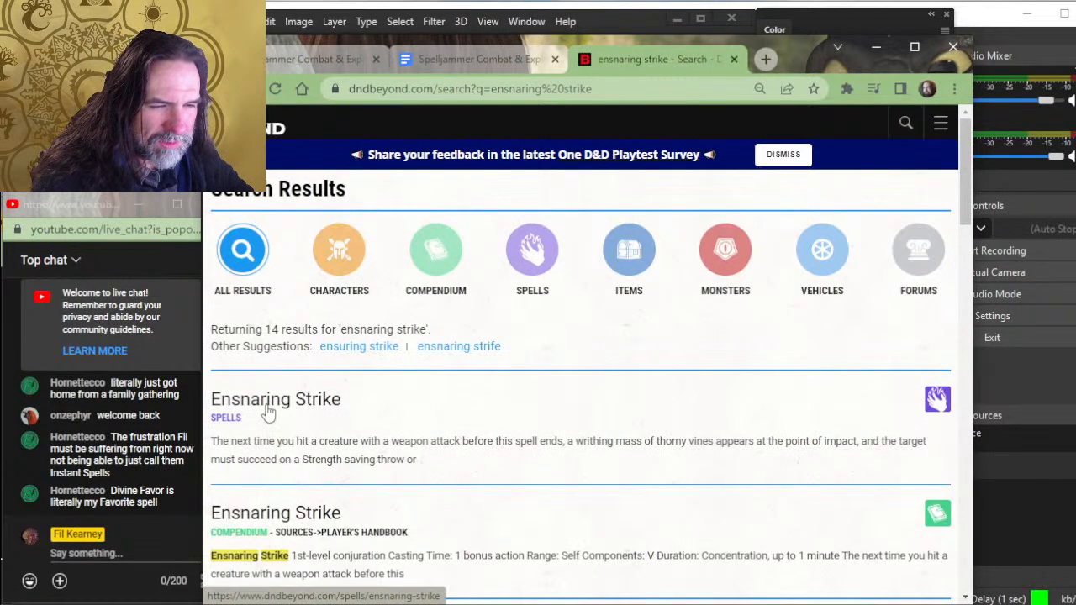
# - Open the Ensnaring Strike spell page, read its rules, and look up the linked Restrained condition
pyautogui.click(269, 410)
pyautogui.scroll(-3, 492, 409)
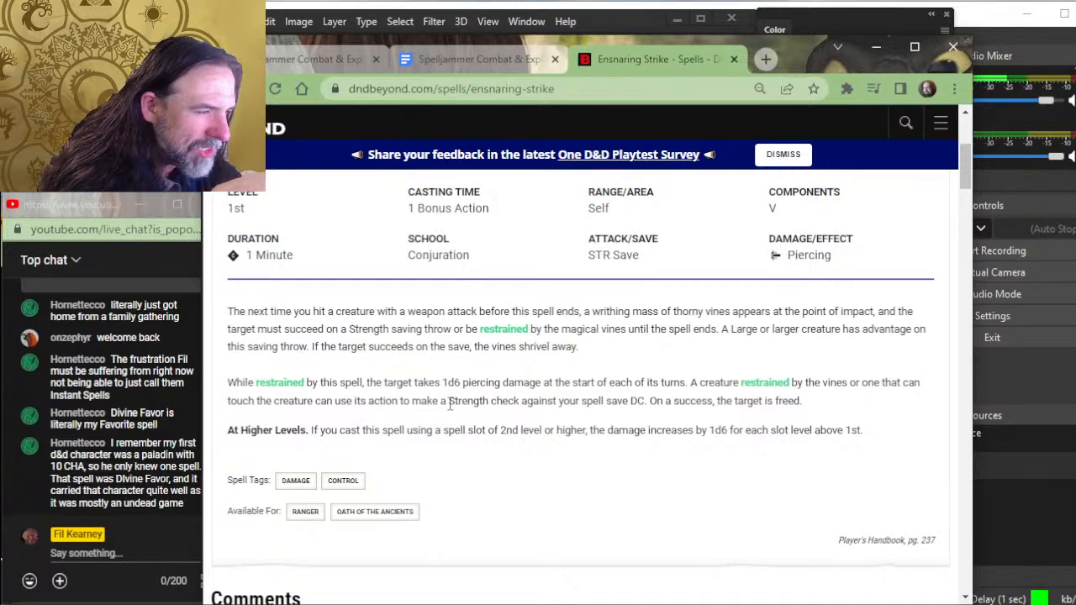
pyautogui.click(507, 333)
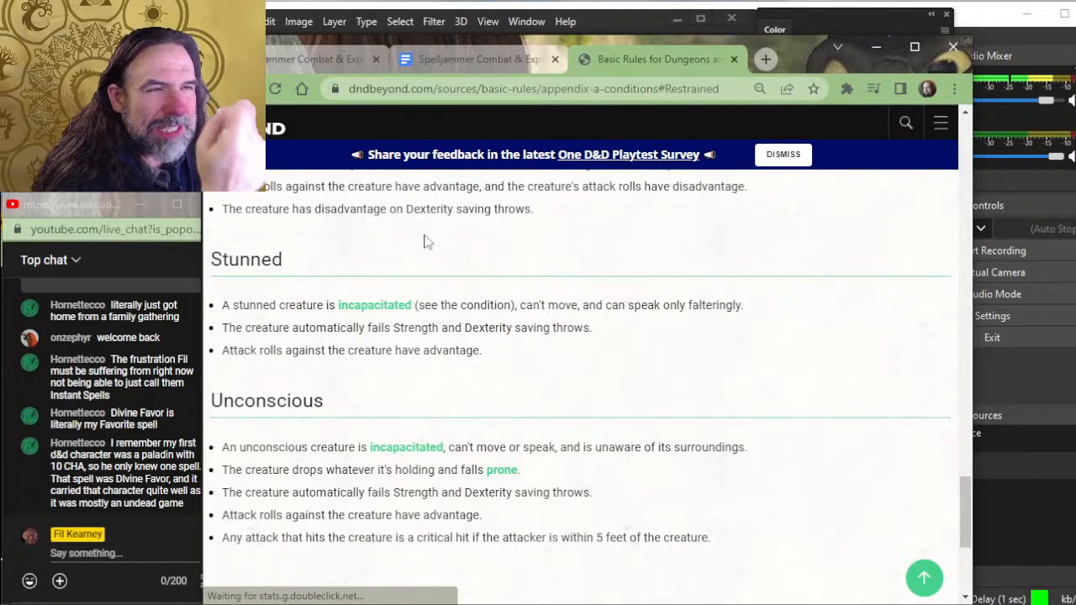
pyautogui.scroll(2, 425, 241)
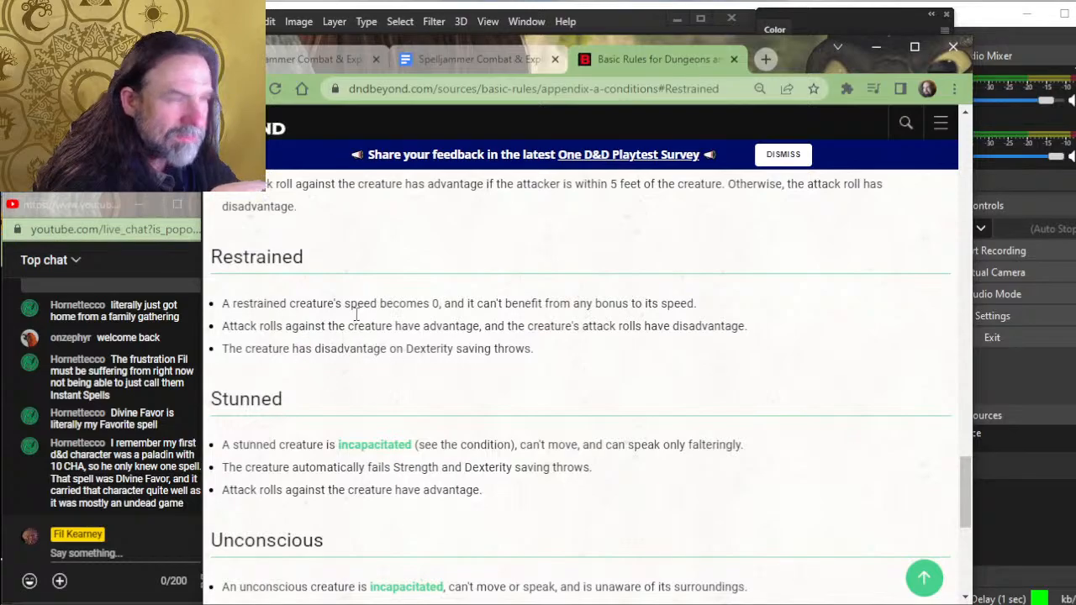
# - Return to the Spelljammer Combat & Exploration document and delete "deal +1d6x10 piercing / round &" from the Ensnaring strike entry
pyautogui.click(443, 62)
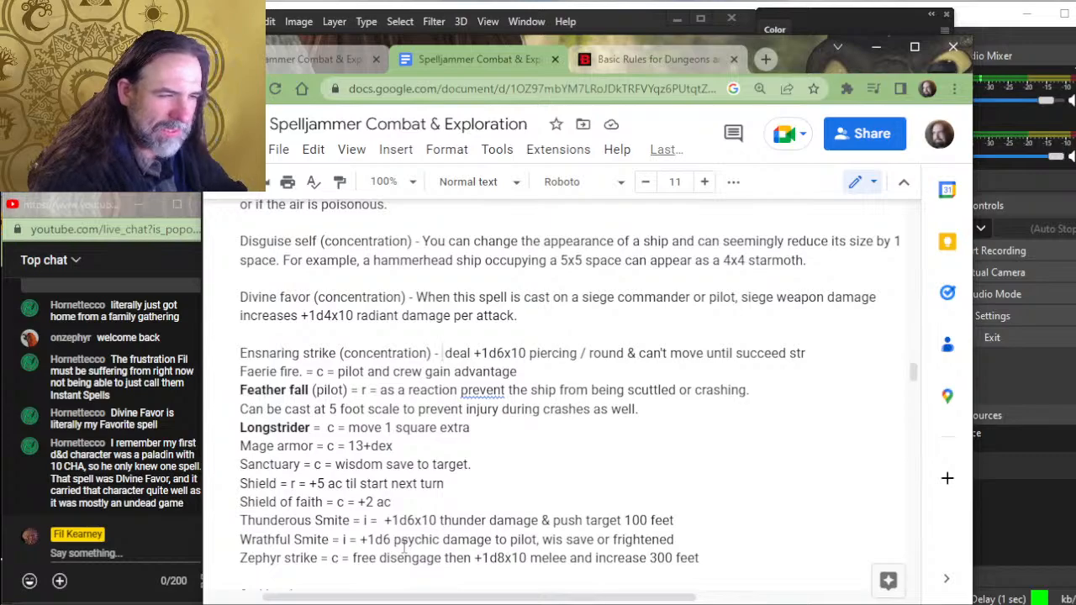
pyautogui.press('Delete')
pyautogui.press('Delete')
pyautogui.press('Delete')
pyautogui.press('Delete')
pyautogui.press('Delete')
pyautogui.press('Delete')
pyautogui.press('Delete')
pyautogui.press('Delete')
pyautogui.press('Delete')
pyautogui.press('Delete')
pyautogui.press('Delete')
pyautogui.press('Delete')
pyautogui.press('Delete')
pyautogui.press('Delete')
pyautogui.press('Delete')
pyautogui.press('Delete')
pyautogui.press('Delete')
pyautogui.press('Delete')
pyautogui.press('Delete')
pyautogui.press('Delete')
pyautogui.press('Delete')
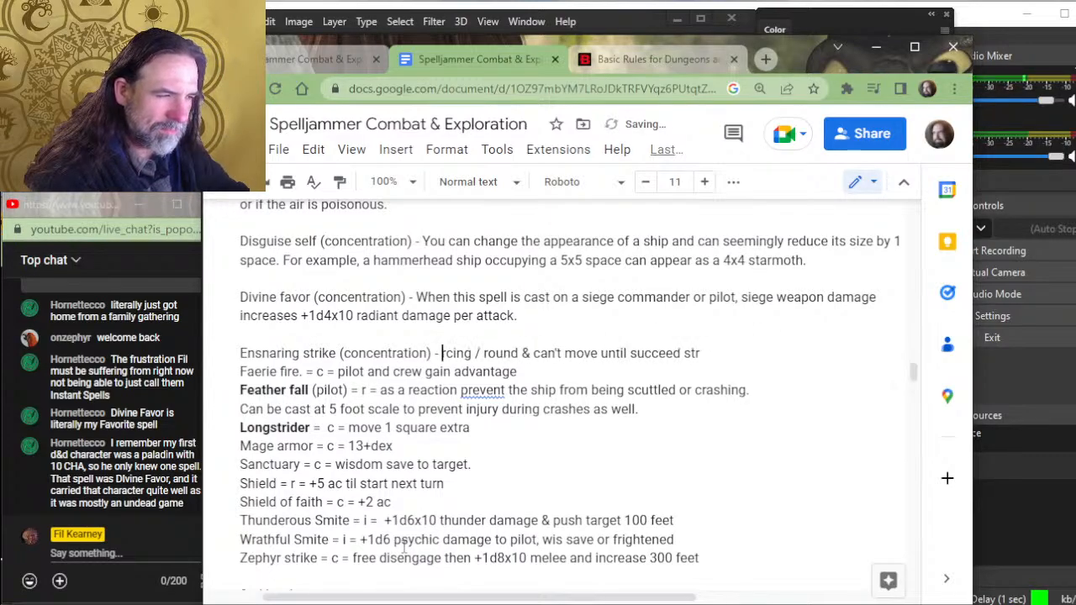
pyautogui.press('Delete')
pyautogui.press('Delete')
pyautogui.press('Delete')
pyautogui.press('Delete')
pyautogui.press('Delete')
pyautogui.press('Delete')
pyautogui.press('Delete')
pyautogui.press('Delete')
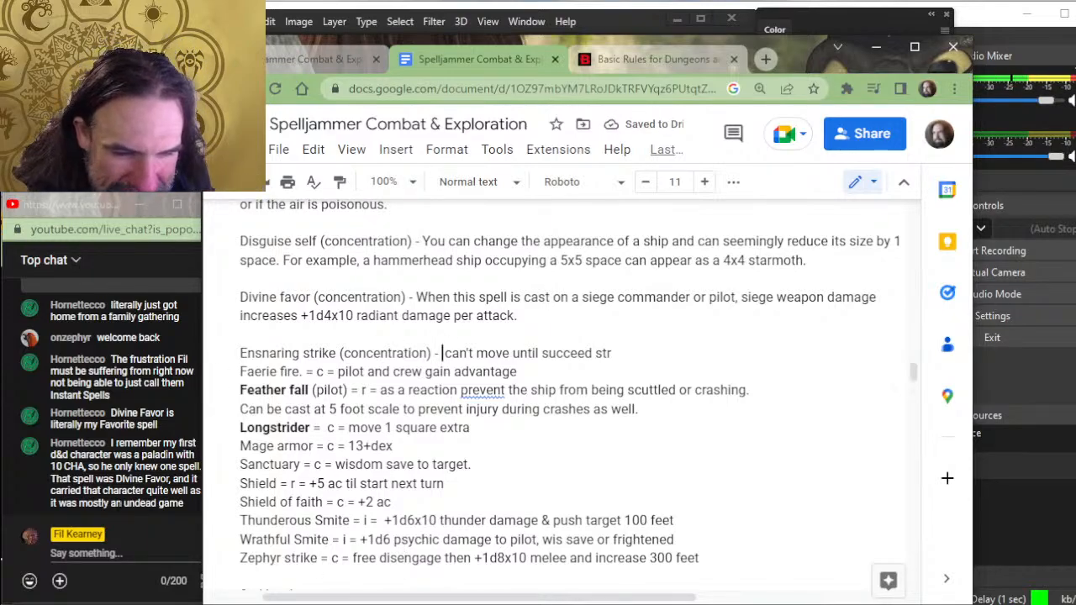
pyautogui.moveTo(196, 507); pyautogui.dragTo(197, 506)
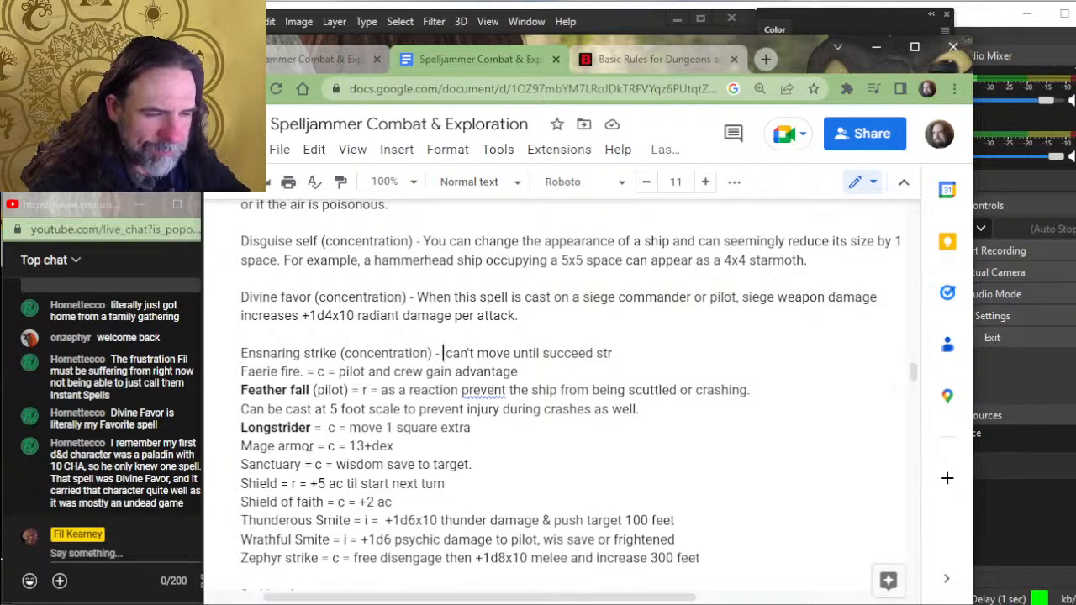
# - Remove the bold formatting from the spell names "Longstrider" and "Feather fall"
pyautogui.moveTo(312, 429); pyautogui.dragTo(243, 432)
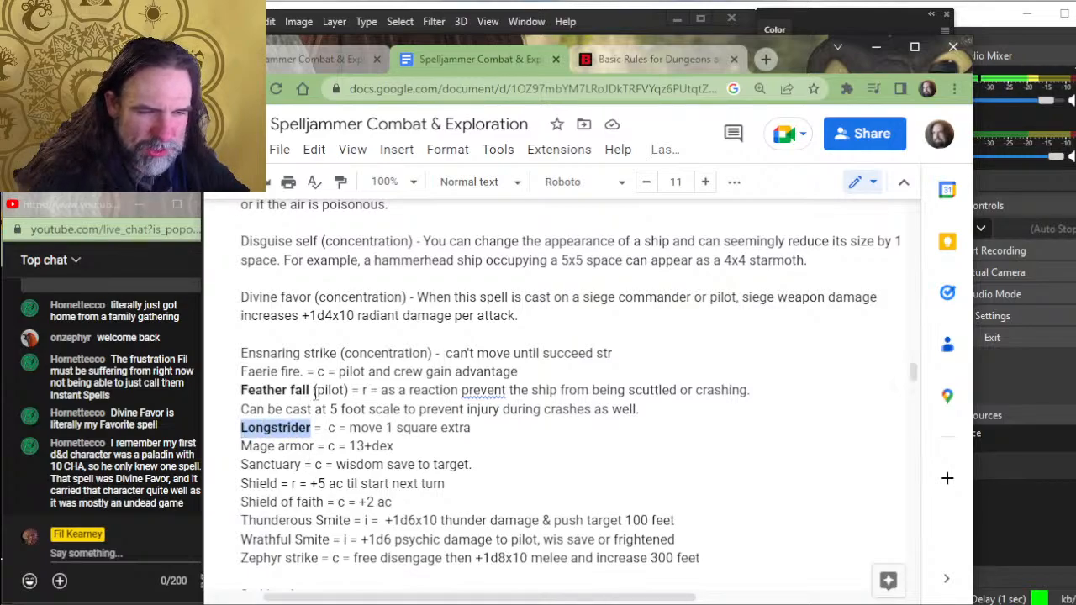
pyautogui.hotkey('ctrl', 'b')
pyautogui.moveTo(309, 390); pyautogui.dragTo(239, 392)
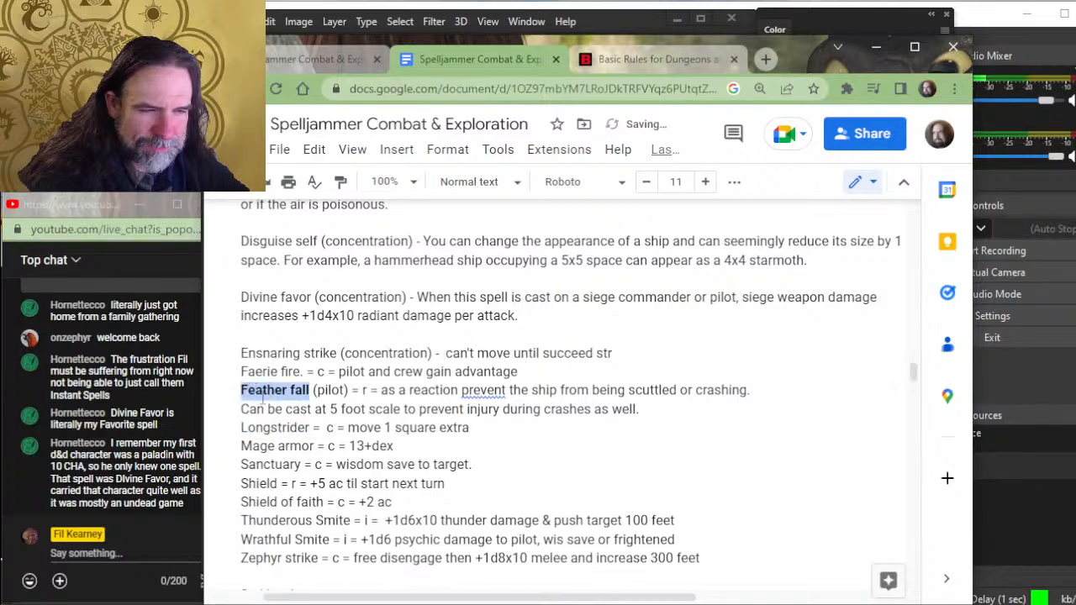
pyautogui.hotkey('ctrl', 'b')
pyautogui.click(392, 521)
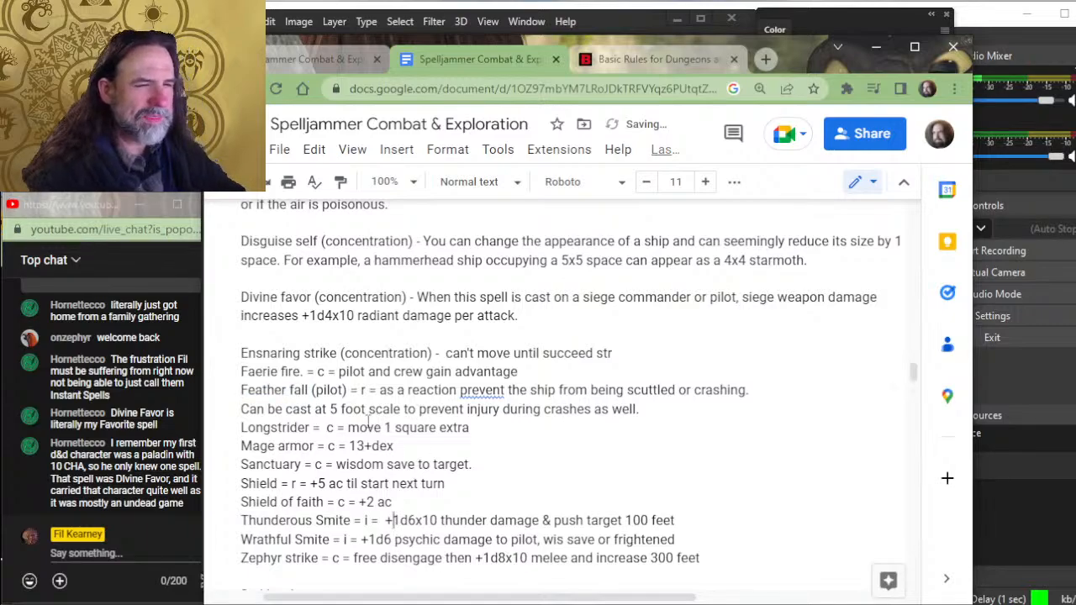
# - Add a blank line below the Ensnaring strike entry and delete its remaining shorthand "can't move until succeed str"
pyautogui.click(626, 352)
pyautogui.press('Return')
pyautogui.press('Left')
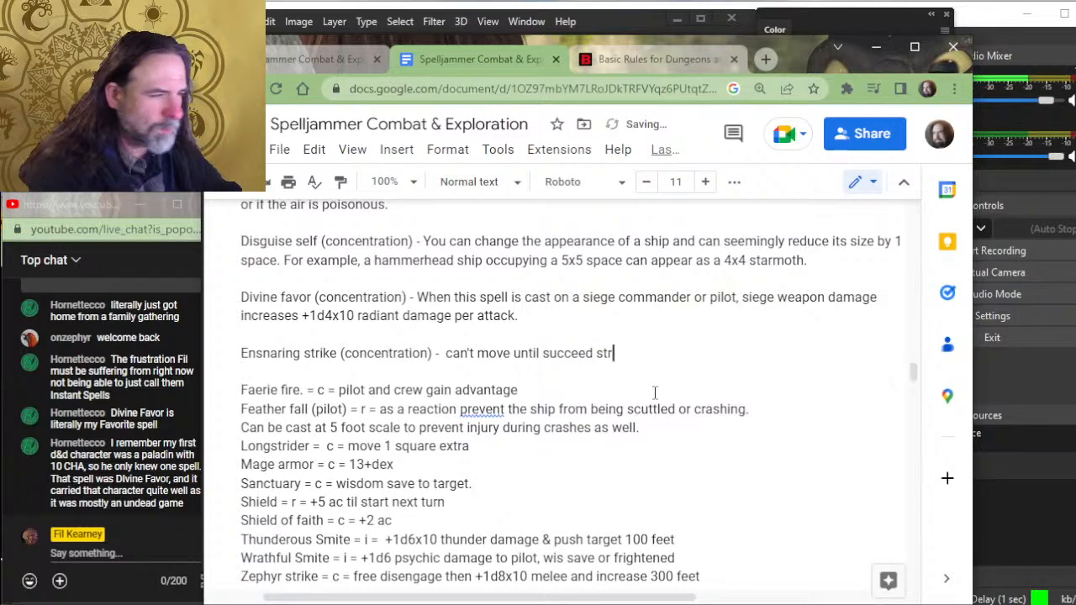
pyautogui.press('BackSpace')
pyautogui.press('BackSpace')
pyautogui.press('BackSpace')
pyautogui.press('BackSpace')
pyautogui.press('BackSpace')
pyautogui.press('BackSpace')
pyautogui.press('BackSpace')
pyautogui.press('BackSpace')
pyautogui.press('BackSpace')
pyautogui.press('BackSpace')
pyautogui.press('BackSpace')
pyautogui.press('BackSpace')
pyautogui.press('BackSpace')
pyautogui.press('BackSpace')
pyautogui.press('BackSpace')
pyautogui.press('BackSpace')
pyautogui.press('BackSpace')
pyautogui.press('BackSpace')
pyautogui.press('BackSpace')
pyautogui.press('BackSpace')
pyautogui.press('BackSpace')
pyautogui.press('BackSpace')
pyautogui.press('BackSpace')
pyautogui.press('BackSpace')
pyautogui.press('BackSpace')
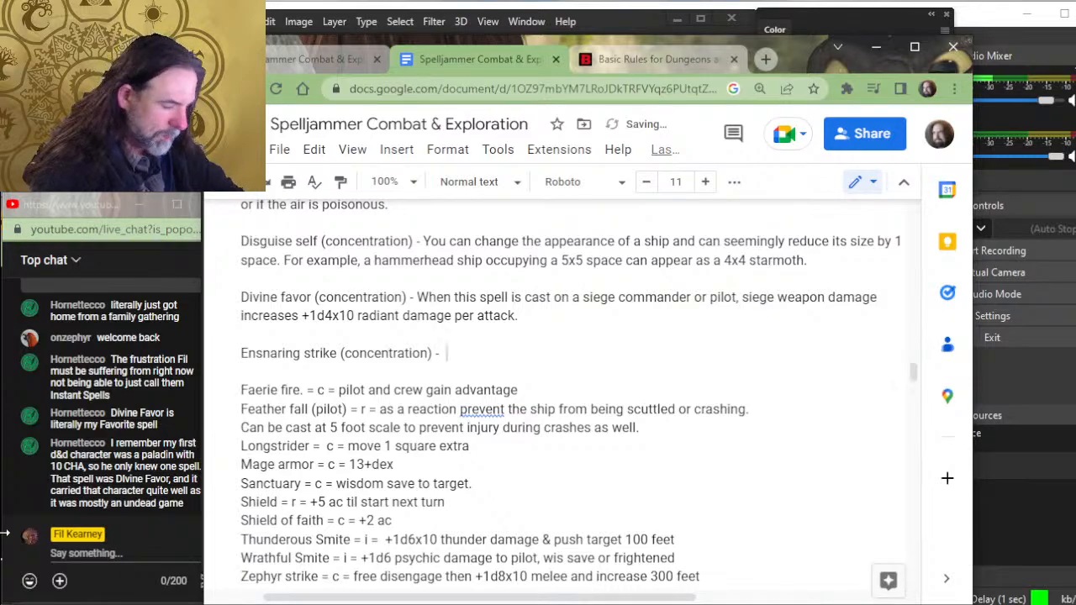
pyautogui.write('an')
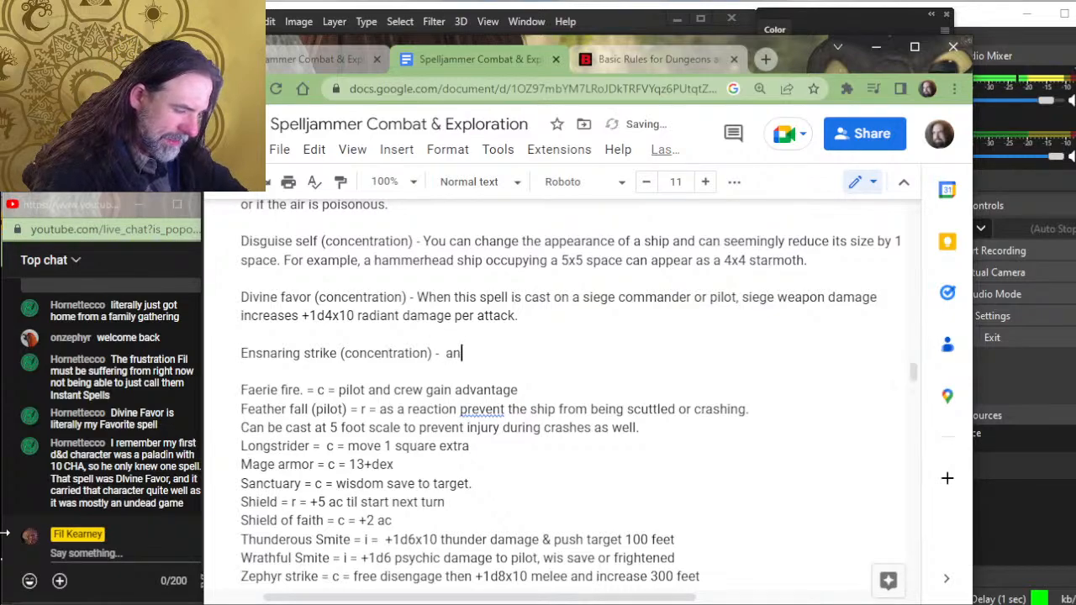
pyautogui.write('y ship a')
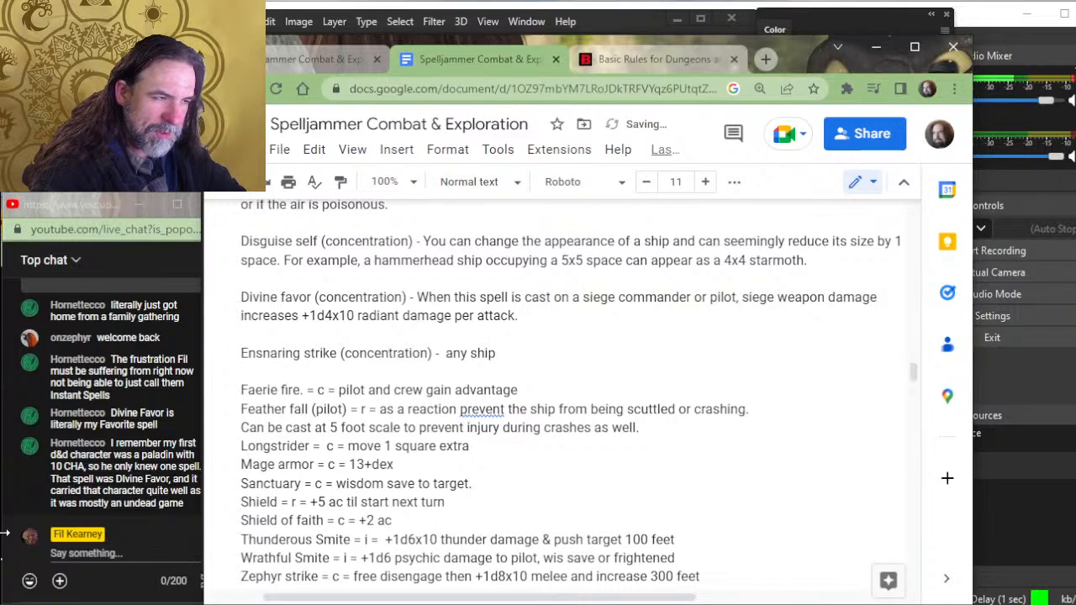
pyautogui.press('BackSpace')
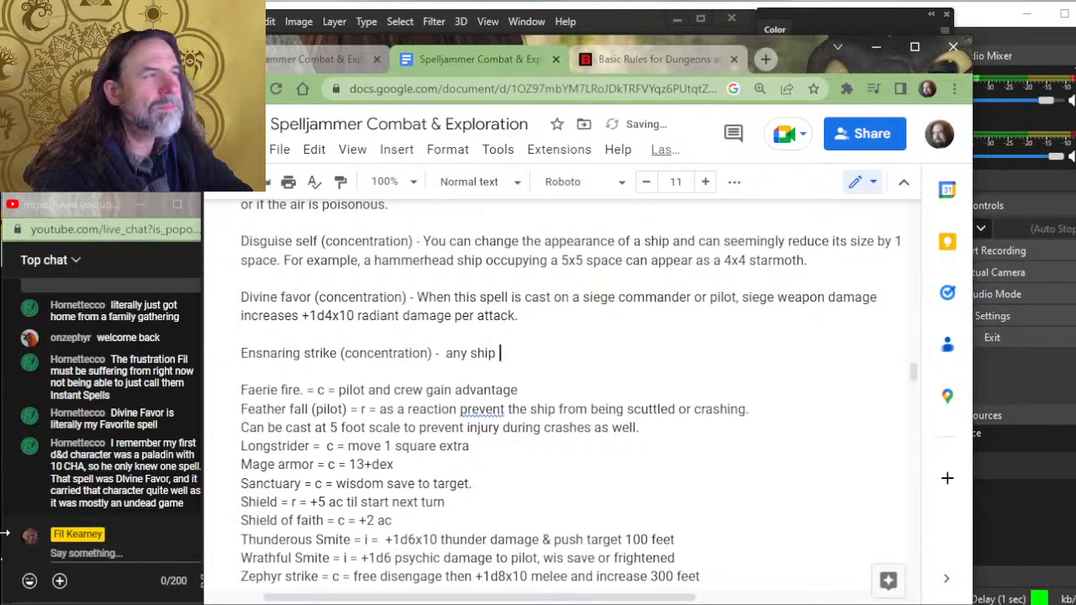
pyautogui.write('hi')
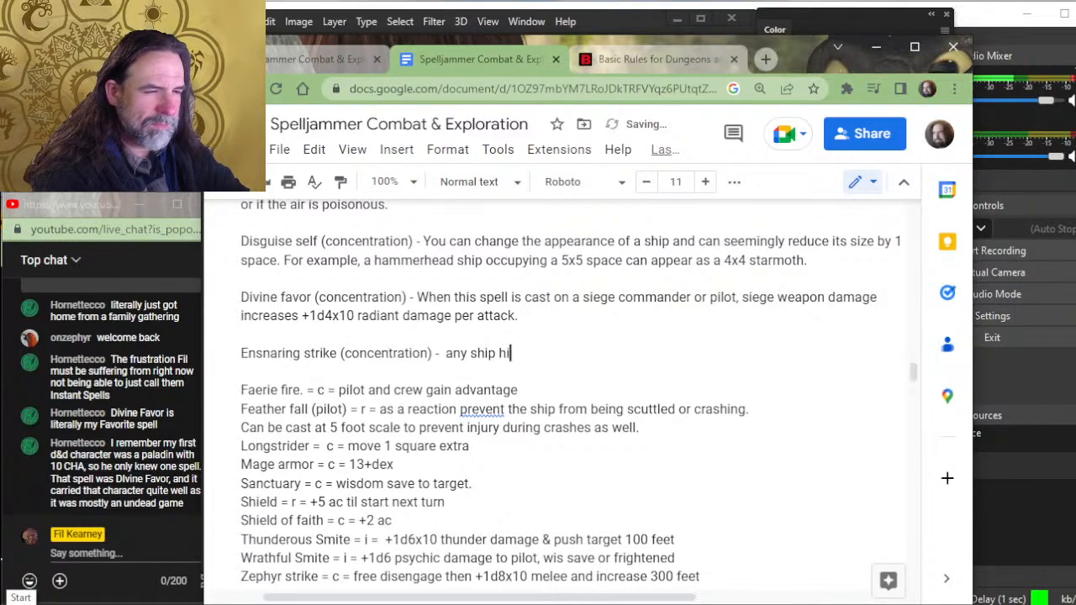
pyautogui.write('t by')
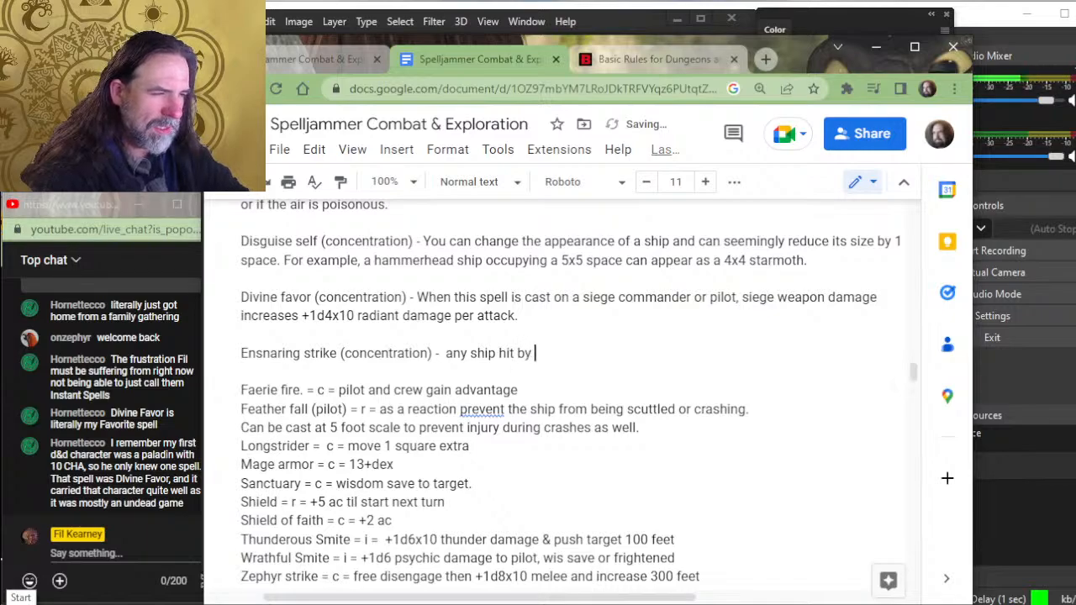
pyautogui.press('BackSpace')
pyautogui.press('BackSpace')
pyautogui.press('BackSpace')
pyautogui.press('BackSpace')
pyautogui.press('BackSpace')
pyautogui.press('BackSpace')
pyautogui.press('BackSpace')
pyautogui.press('BackSpace')
pyautogui.press('BackSpace')
pyautogui.press('BackSpace')
pyautogui.press('BackSpace')
pyautogui.press('BackSpace')
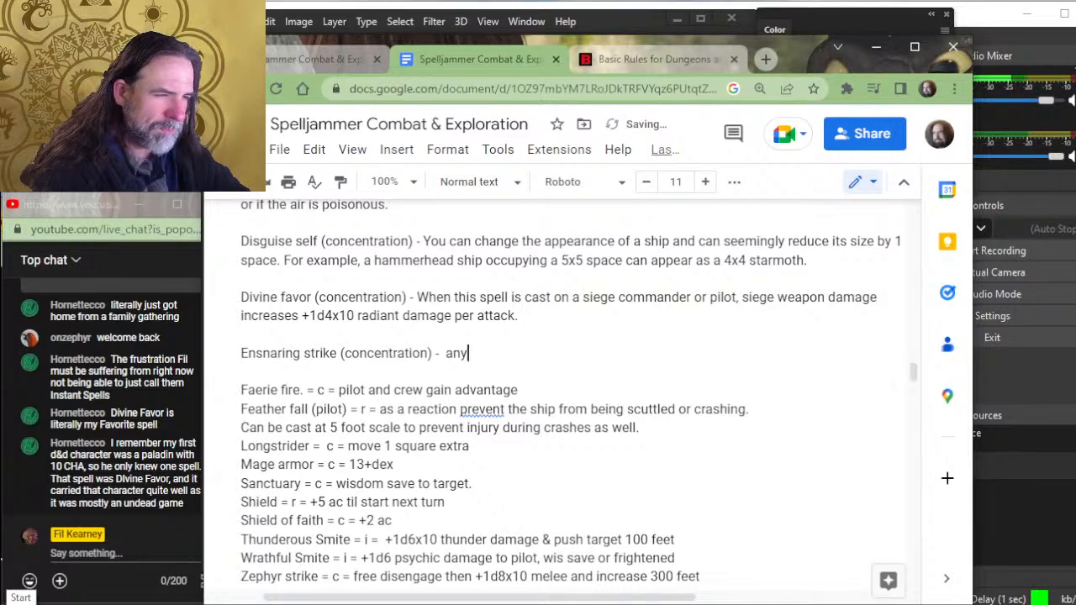
pyautogui.write('en')
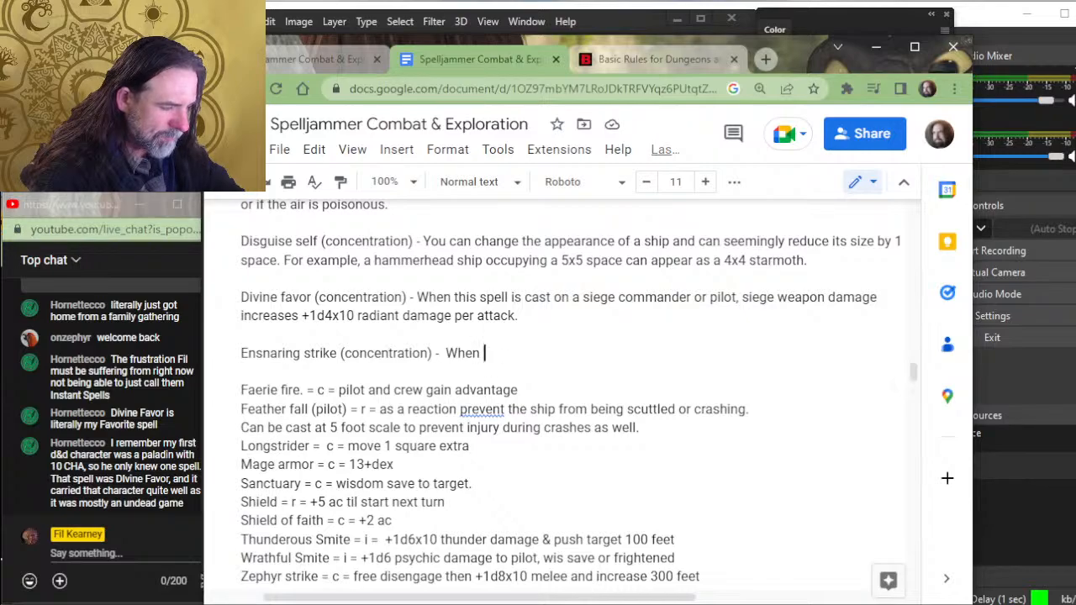
pyautogui.write('this ')
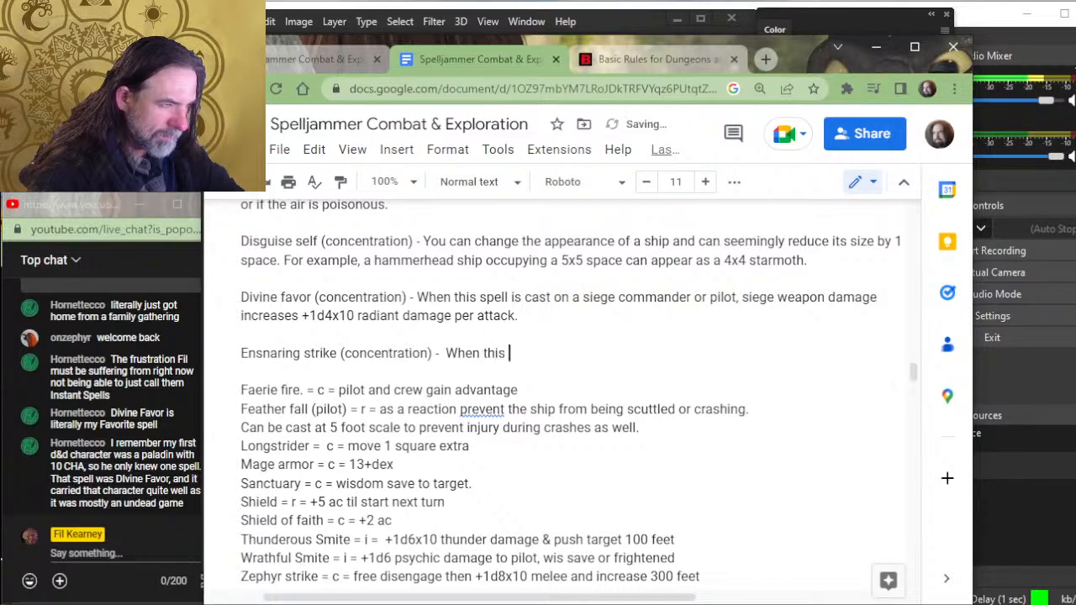
pyautogui.write('spell targets a ship,')
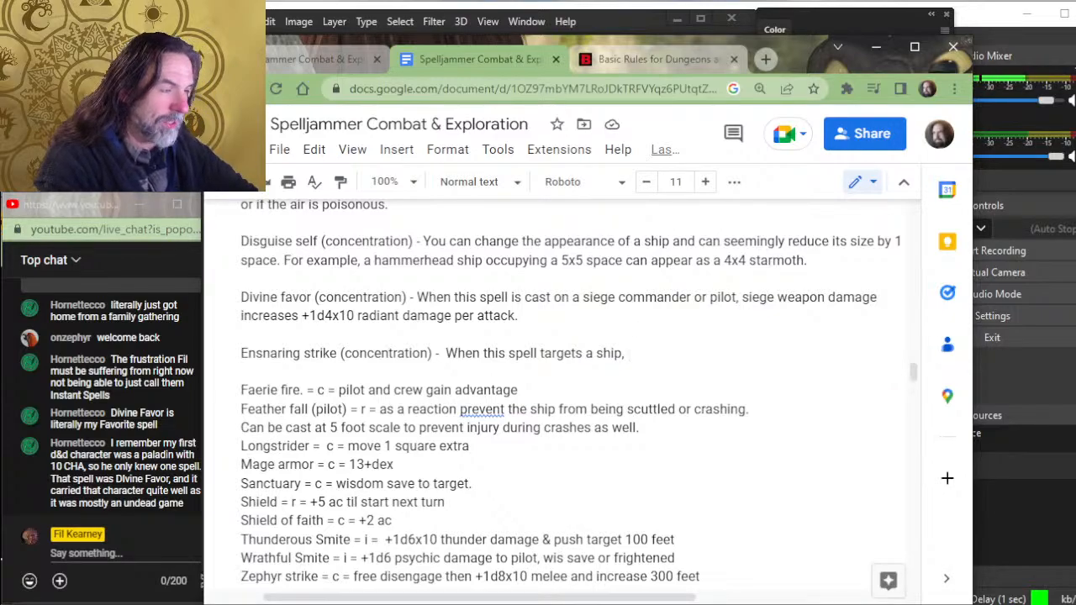
pyautogui.press('BackSpace')
pyautogui.press('BackSpace')
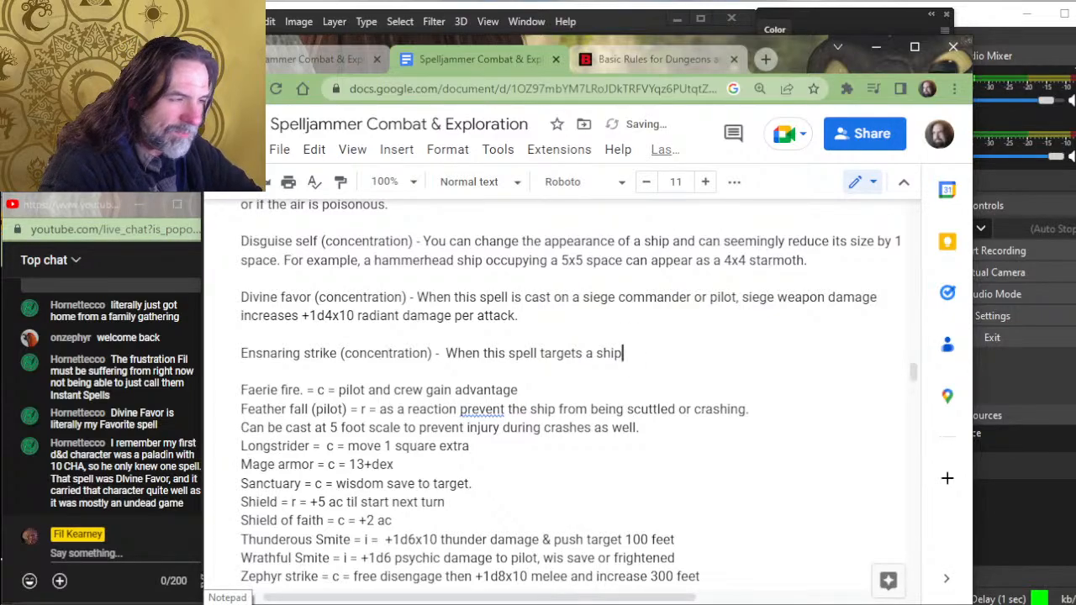
pyautogui.write(',')
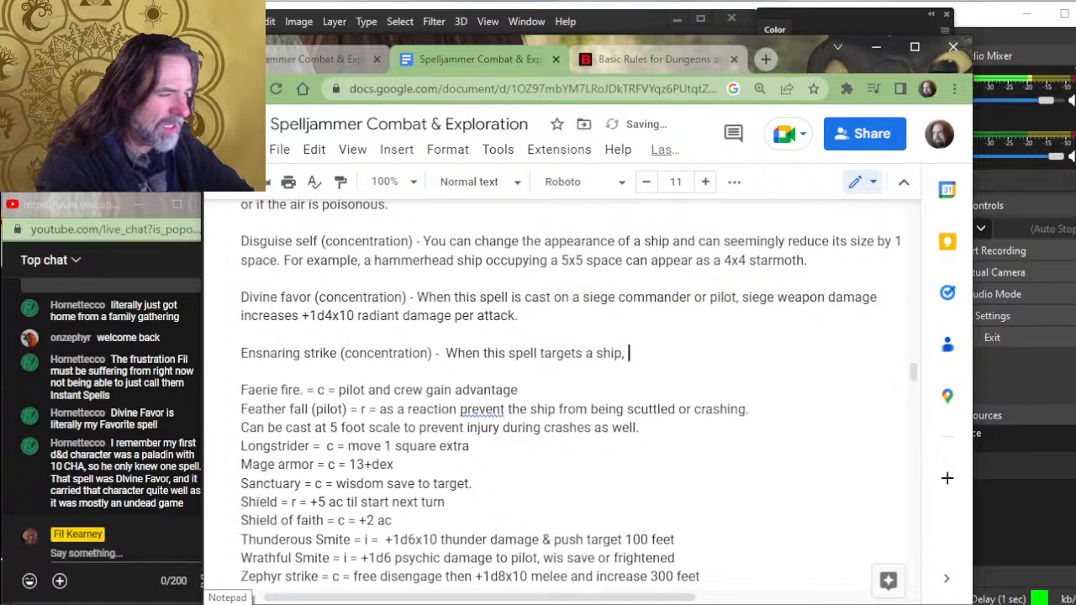
pyautogui.press('BackSpace')
pyautogui.press('BackSpace')
pyautogui.press('BackSpace')
pyautogui.press('BackSpace')
pyautogui.press('BackSpace')
pyautogui.press('BackSpace')
pyautogui.press('BackSpace')
pyautogui.press('BackSpace')
pyautogui.press('BackSpace')
pyautogui.press('BackSpace')
pyautogui.press('BackSpace')
pyautogui.press('BackSpace')
pyautogui.press('BackSpace')
pyautogui.press('BackSpace')
pyautogui.press('BackSpace')
pyautogui.press('BackSpace')
pyautogui.press('BackSpace')
pyautogui.press('BackSpace')
pyautogui.press('BackSpace')
pyautogui.press('BackSpace')
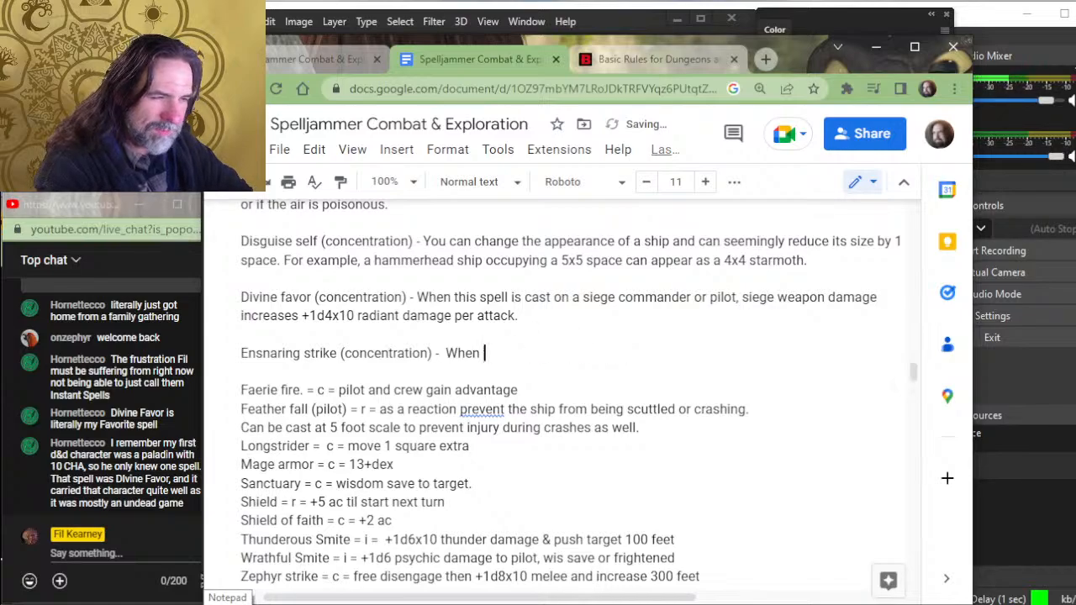
pyautogui.write('a')
pyautogui.press('BackSpace')
pyautogui.press('BackSpace')
pyautogui.press('BackSpace')
pyautogui.press('BackSpace')
pyautogui.press('BackSpace')
pyautogui.press('BackSpace')
pyautogui.press('BackSpace')
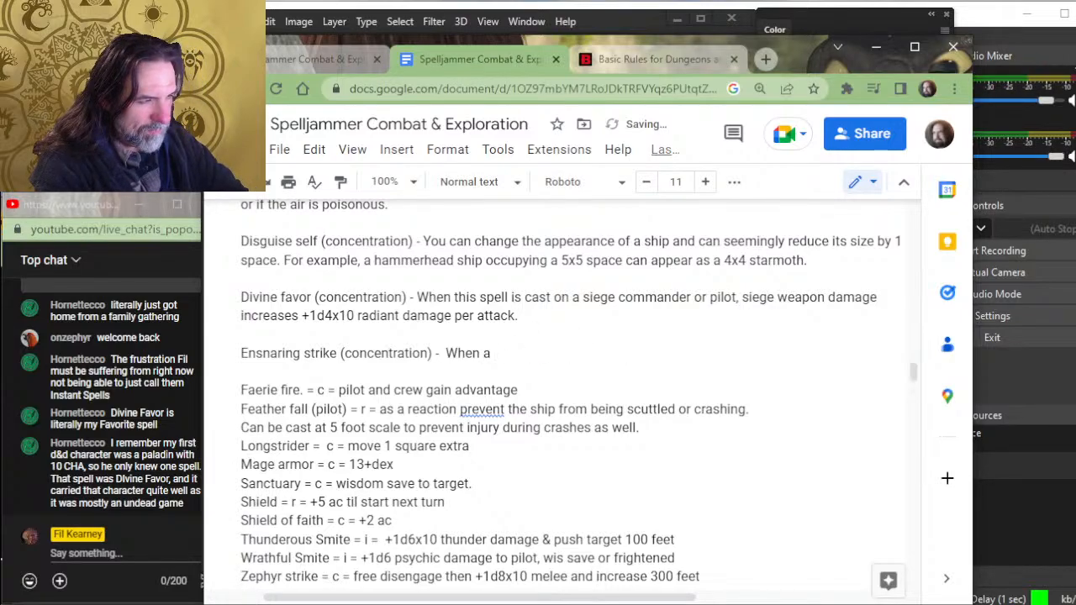
# - Begin the Ensnaring strike rule text with "If a ship", removing any unwanted wording after it
pyautogui.write('If')
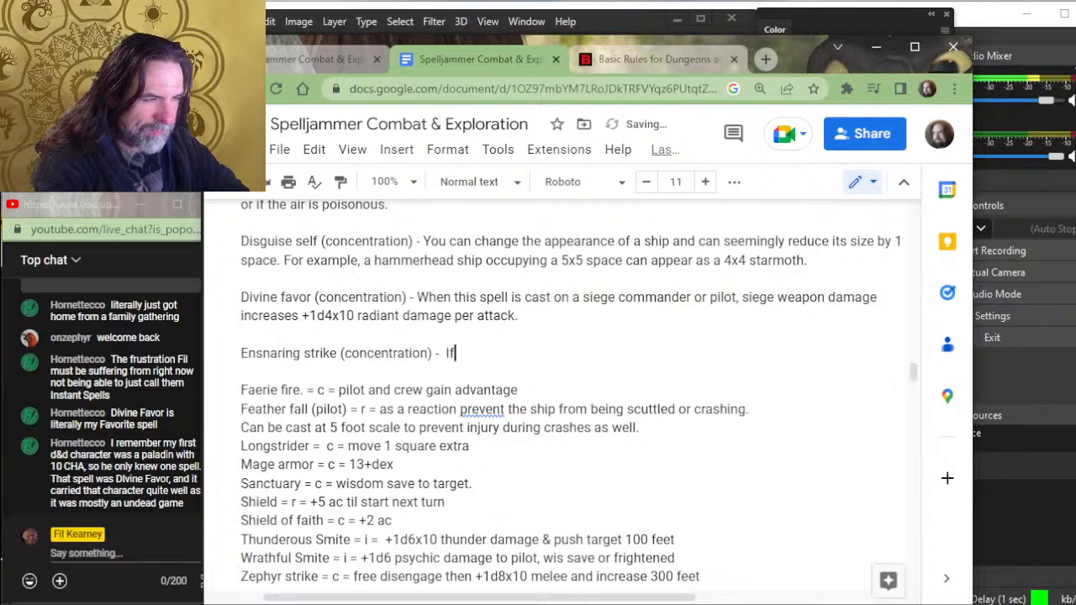
pyautogui.write(' a ship target')
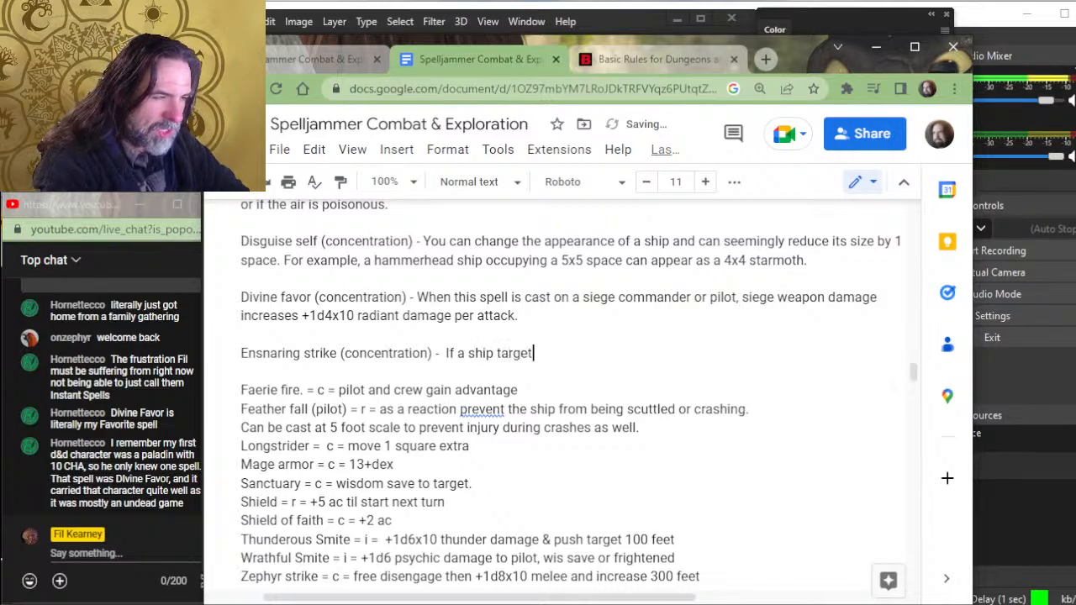
pyautogui.write('ed by this spell a')
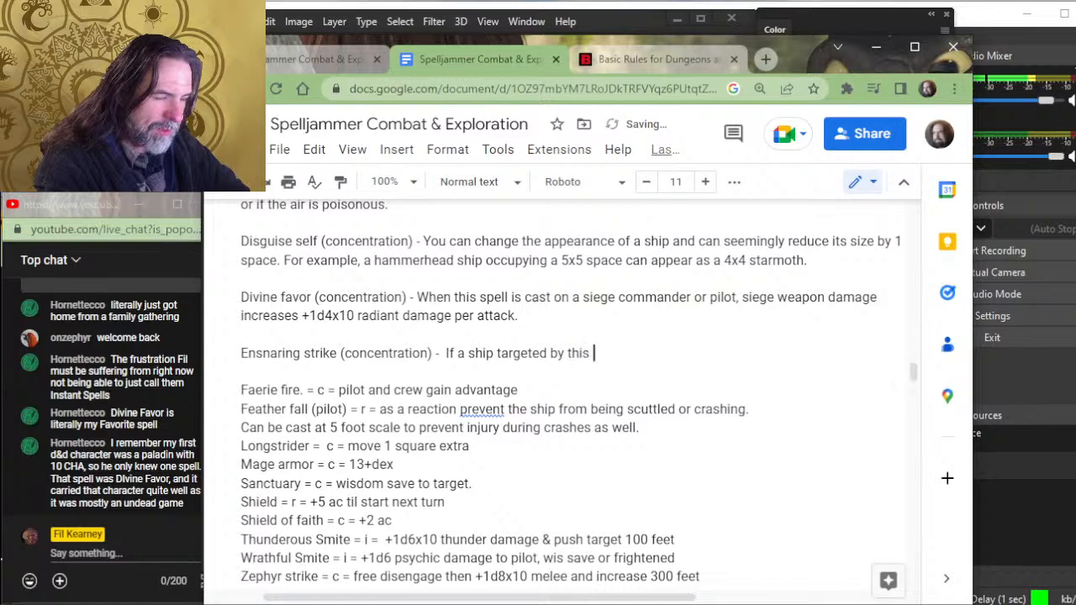
pyautogui.press('BackSpace')
pyautogui.press('BackSpace')
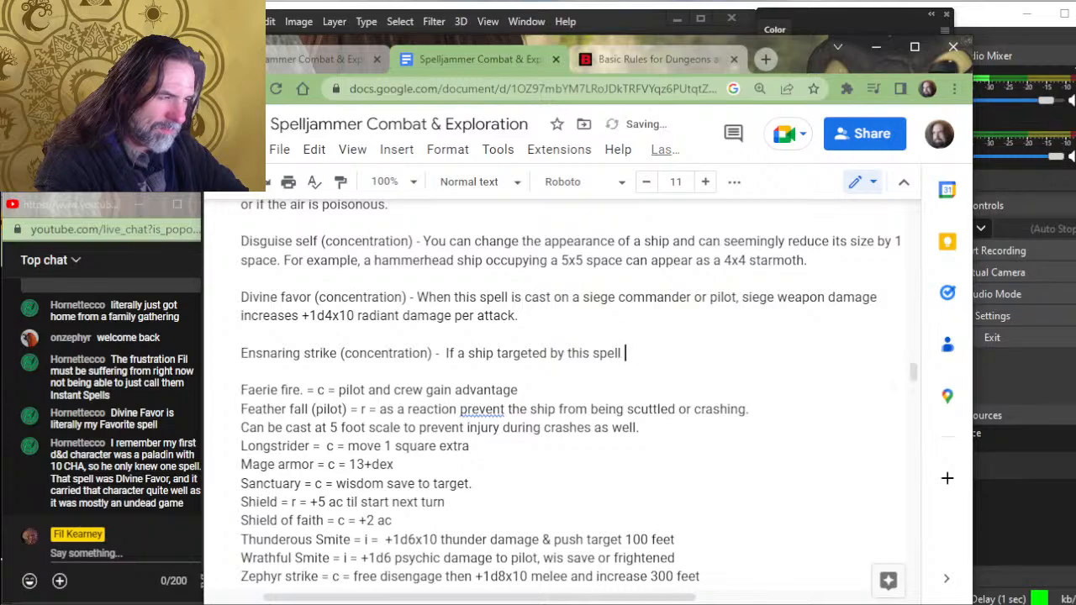
pyautogui.press('BackSpace')
pyautogui.press('BackSpace')
pyautogui.press('BackSpace')
pyautogui.press('BackSpace')
pyautogui.press('BackSpace')
pyautogui.press('BackSpace')
pyautogui.press('BackSpace')
pyautogui.press('BackSpace')
pyautogui.press('BackSpace')
pyautogui.press('BackSpace')
pyautogui.press('BackSpace')
pyautogui.press('BackSpace')
pyautogui.press('BackSpace')
pyautogui.press('BackSpace')
pyautogui.press('BackSpace')
pyautogui.press('BackSpace')
pyautogui.press('BackSpace')
pyautogui.press('BackSpace')
pyautogui.press('BackSpace')
pyautogui.press('BackSpace')
pyautogui.press('BackSpace')
pyautogui.press('BackSpace')
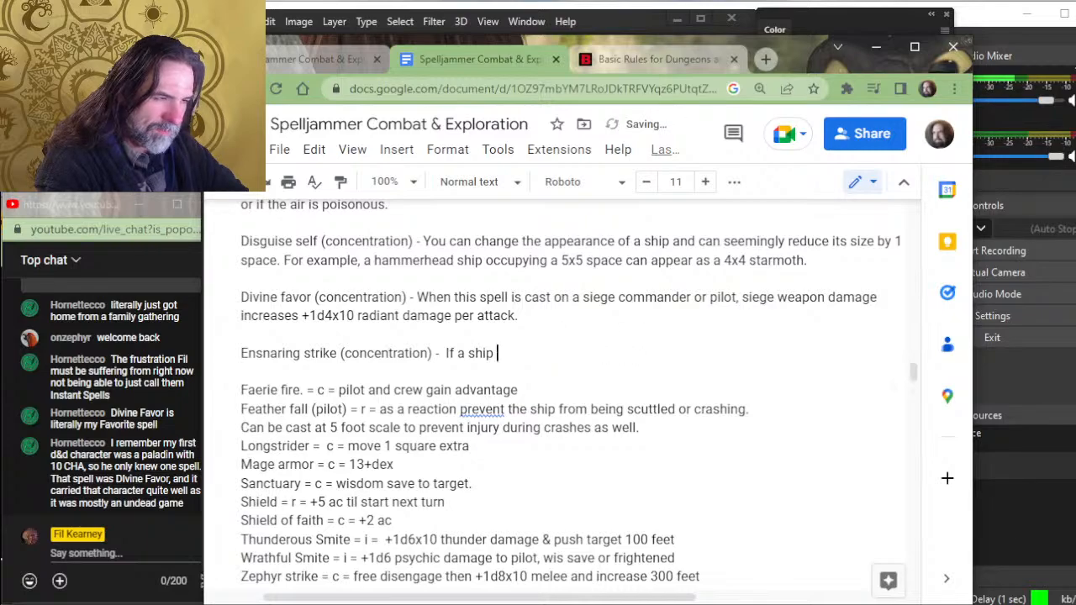
# - Continue the Ensnaring strike sentence with "is affected by this spell, the pilot must make the"
pyautogui.write('is affecte')
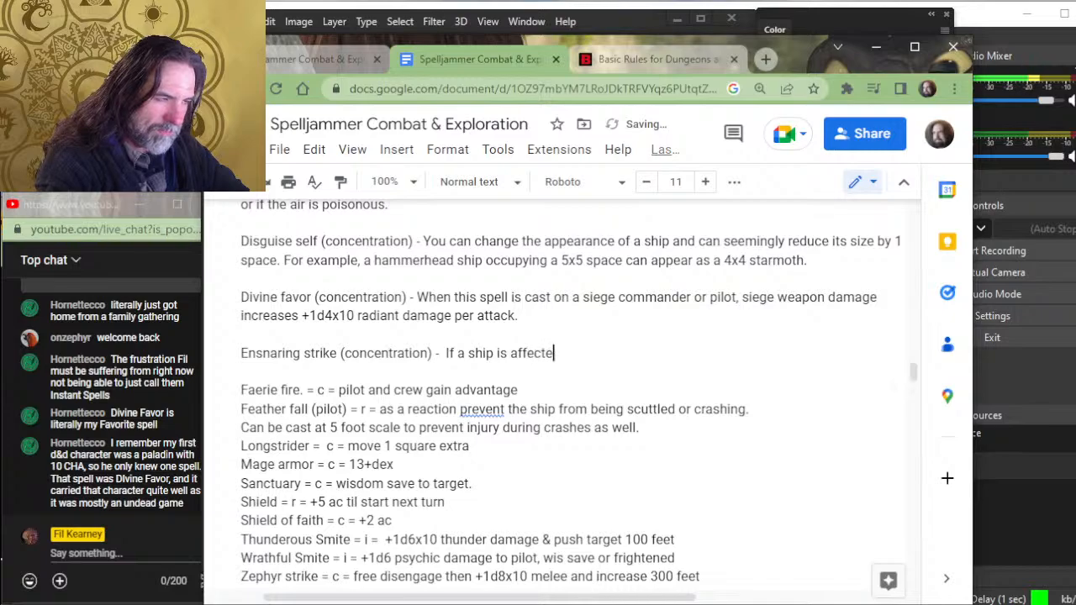
pyautogui.write('d by this spel')
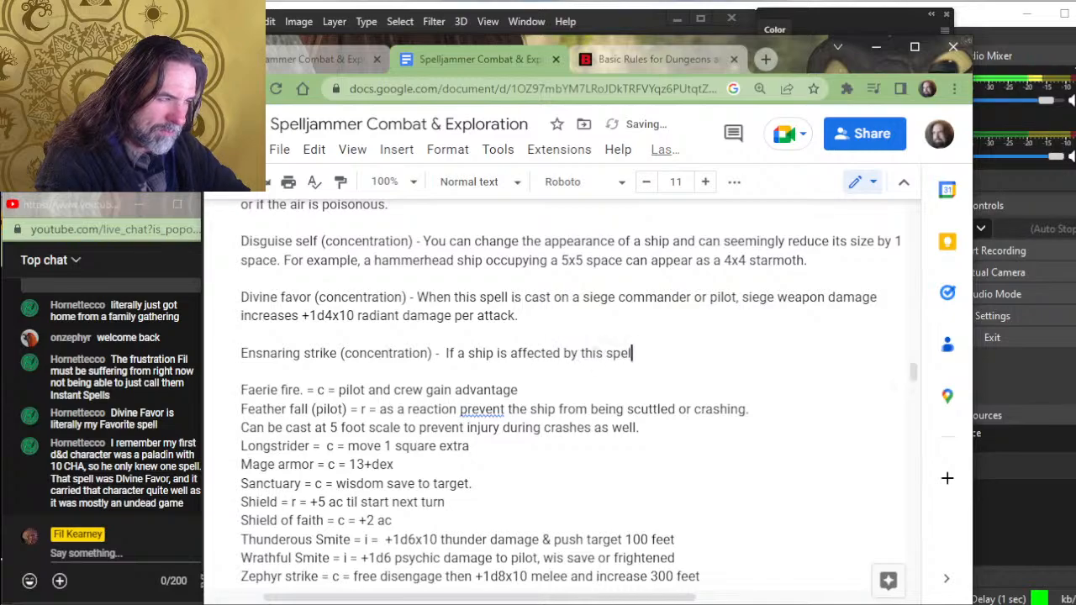
pyautogui.write('l, the pilot mu')
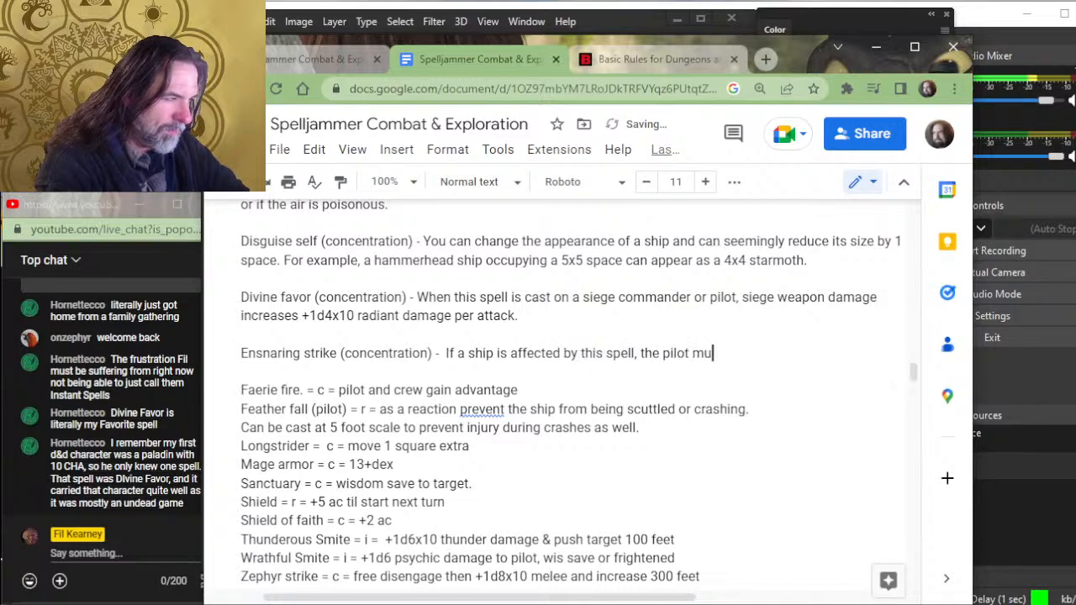
pyautogui.write('st make the')
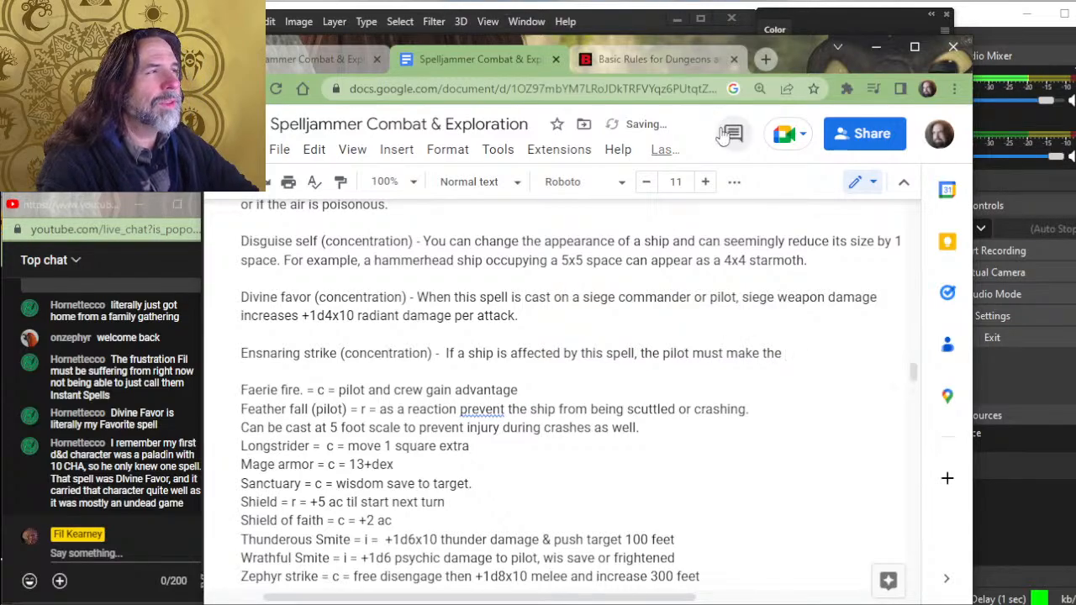
# - Go back from the Restrained condition to the Ensnaring Strike spell page, check its saving throw, and return to the Spelljammer document
pyautogui.click(666, 59)
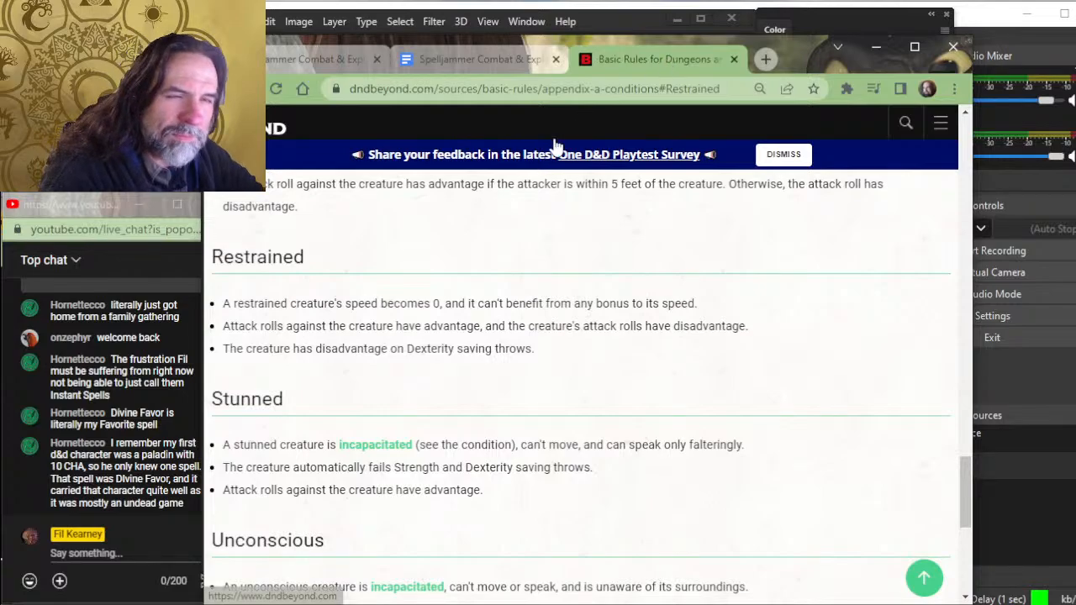
pyautogui.hotkey('alt', 'Left')
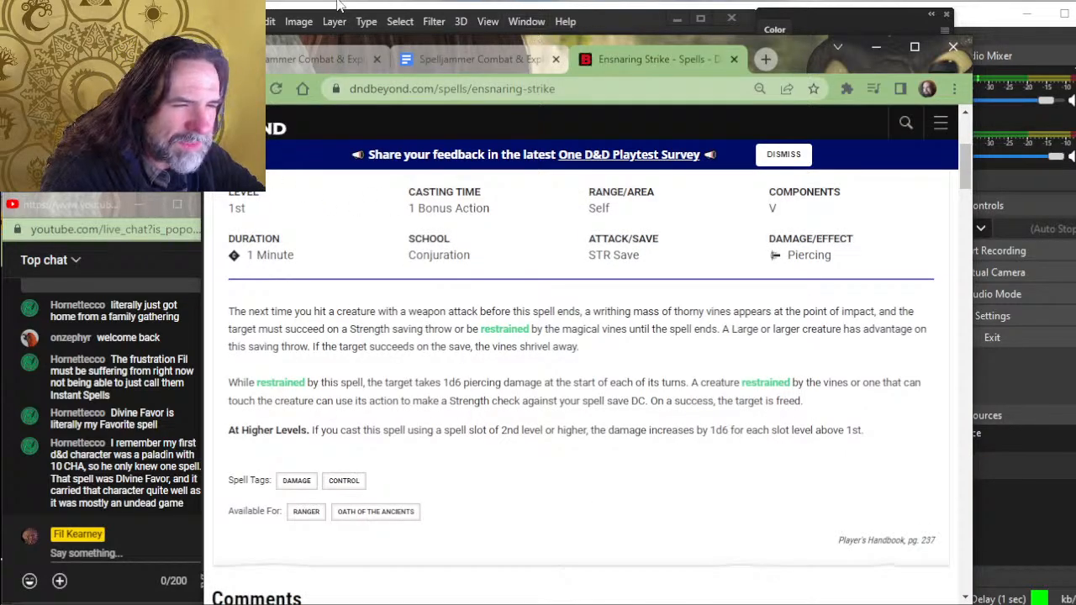
pyautogui.click(449, 61)
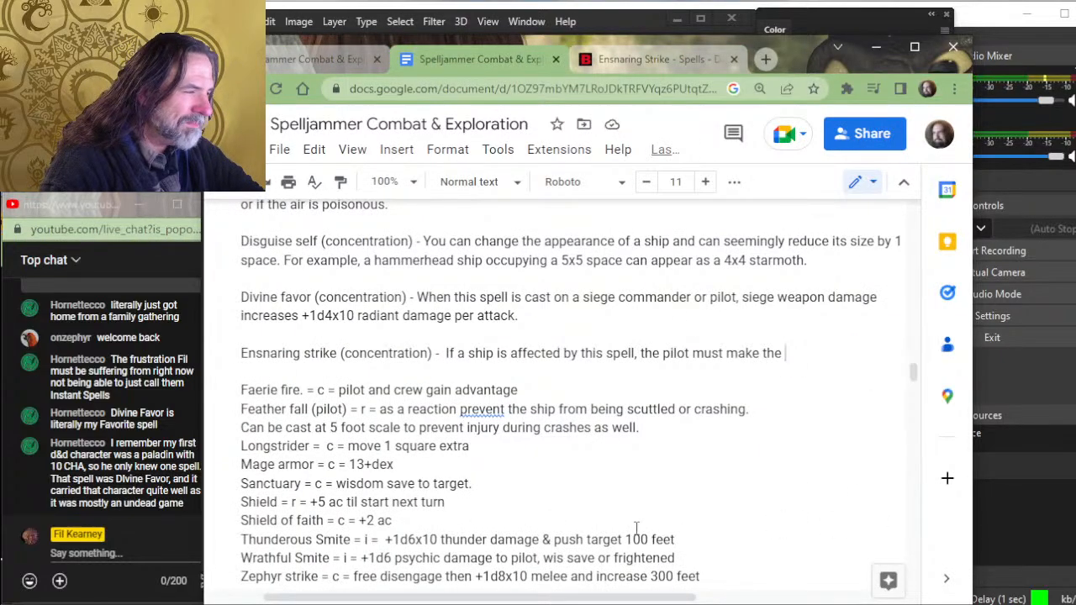
# - Rewrite the Ensnaring strike sentence after "affected by this spell" to read ", the pilot must make the Strength saving throw."
pyautogui.press('BackSpace')
pyautogui.press('BackSpace')
pyautogui.press('BackSpace')
pyautogui.press('BackSpace')
pyautogui.press('BackSpace')
pyautogui.press('BackSpace')
pyautogui.press('BackSpace')
pyautogui.press('BackSpace')
pyautogui.press('BackSpace')
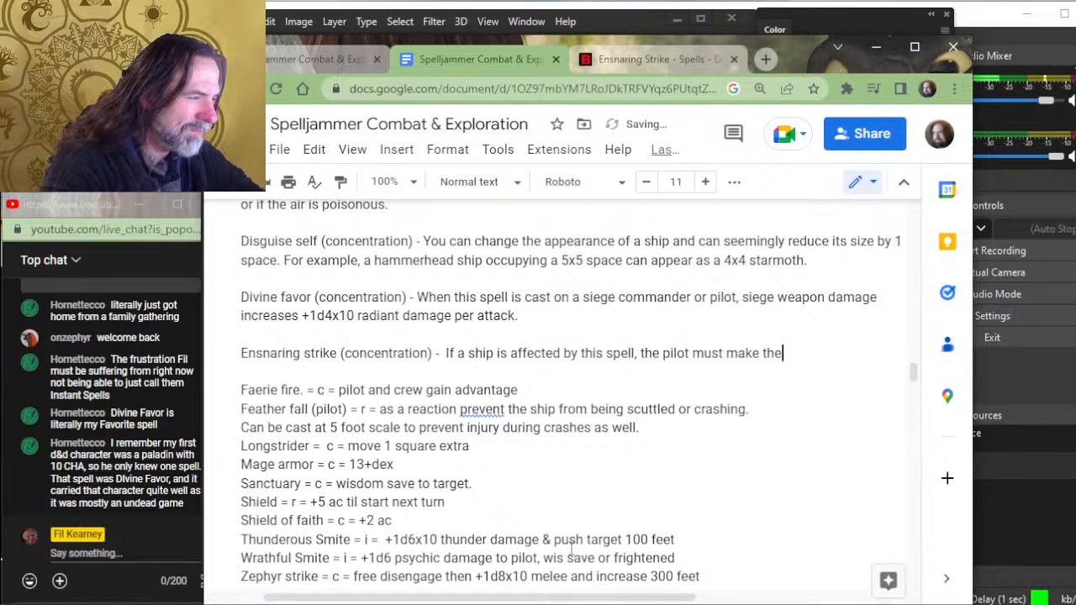
pyautogui.press('BackSpace')
pyautogui.press('BackSpace')
pyautogui.press('BackSpace')
pyautogui.press('BackSpace')
pyautogui.press('BackSpace')
pyautogui.press('BackSpace')
pyautogui.press('BackSpace')
pyautogui.press('BackSpace')
pyautogui.press('BackSpace')
pyautogui.press('BackSpace')
pyautogui.press('BackSpace')
pyautogui.press('BackSpace')
pyautogui.press('BackSpace')
pyautogui.press('BackSpace')
pyautogui.press('BackSpace')
pyautogui.press('BackSpace')
pyautogui.press('BackSpace')
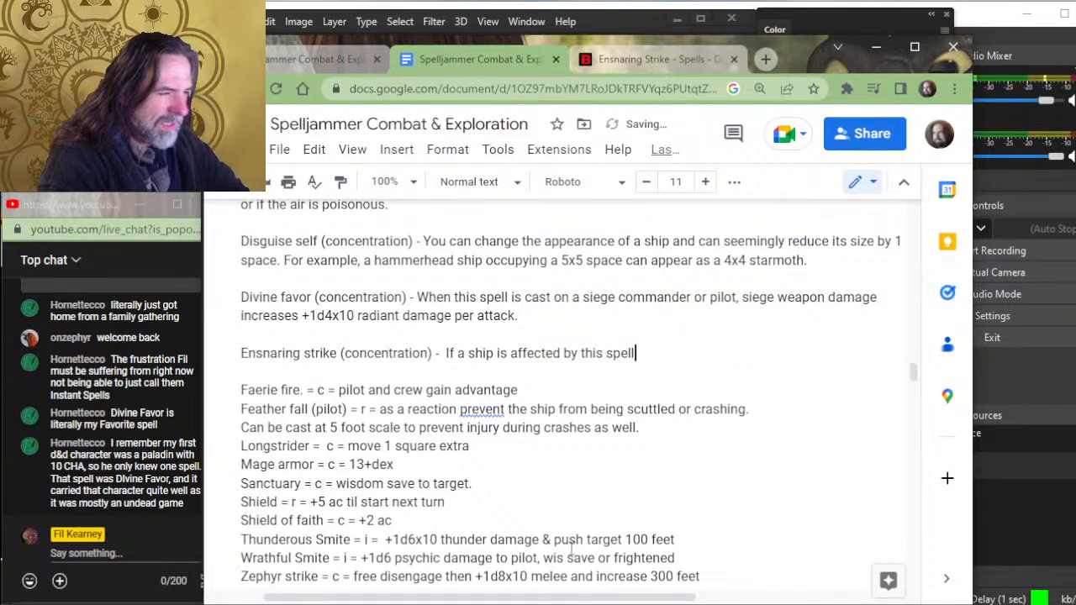
pyautogui.write(', ')
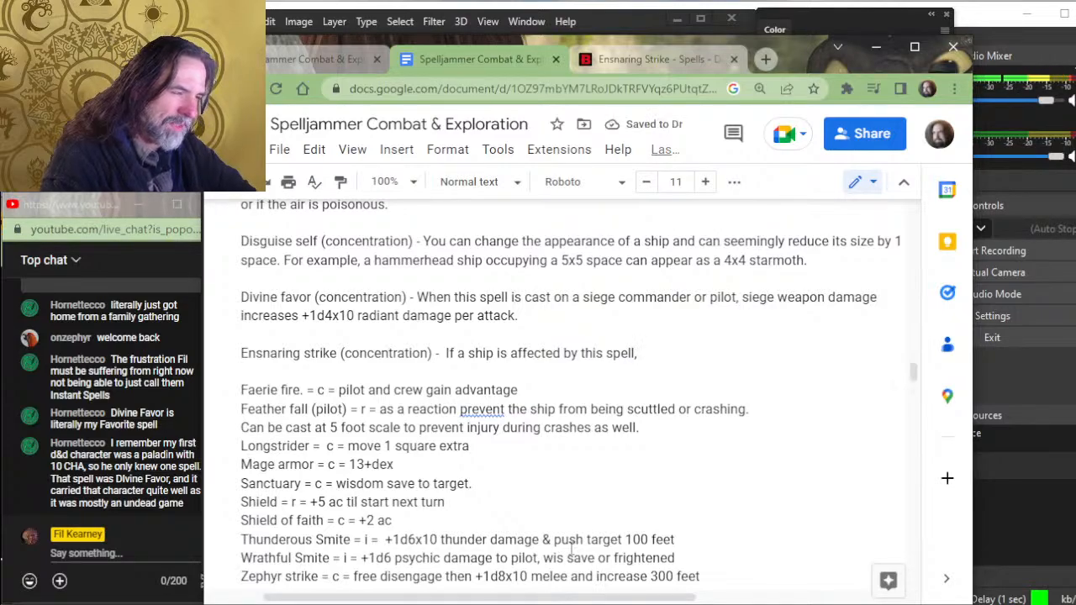
pyautogui.write('the ')
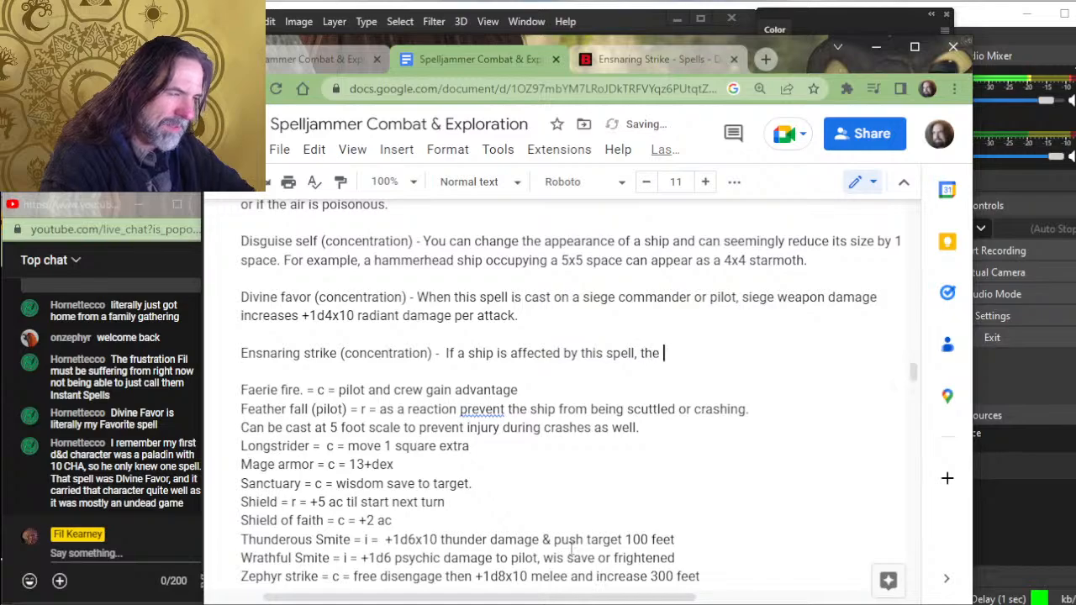
pyautogui.write('pilot makes')
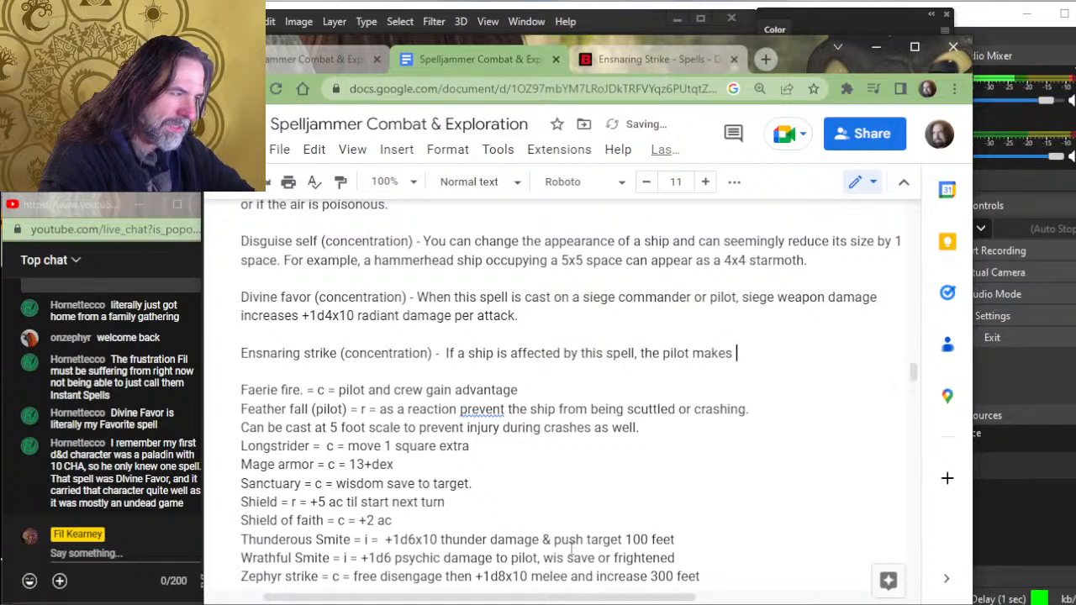
pyautogui.press('BackSpace')
pyautogui.press('BackSpace')
pyautogui.press('BackSpace')
pyautogui.press('BackSpace')
pyautogui.press('BackSpace')
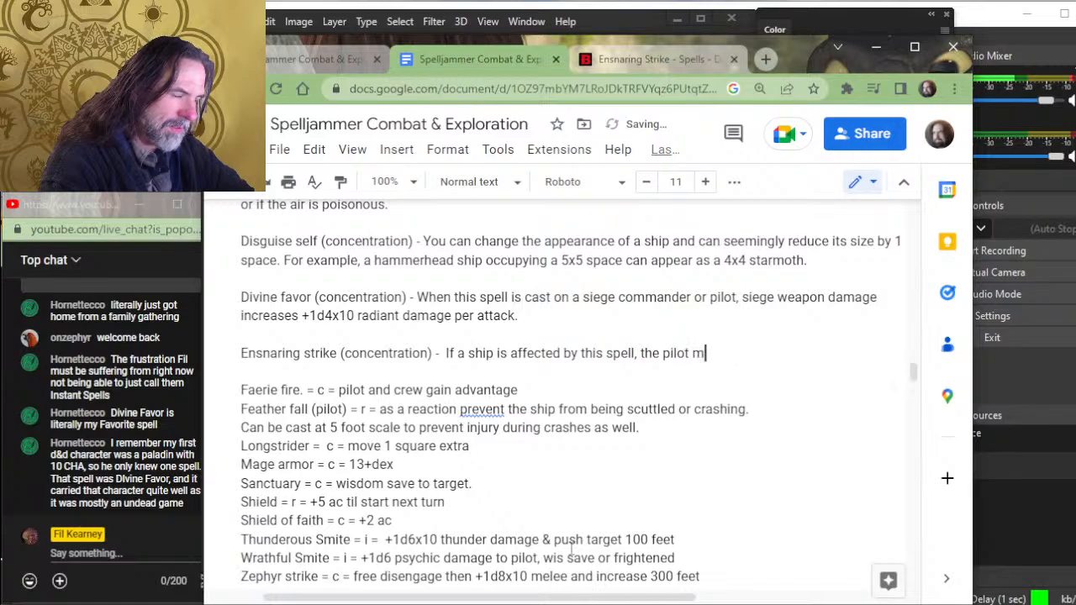
pyautogui.write('ust make the S')
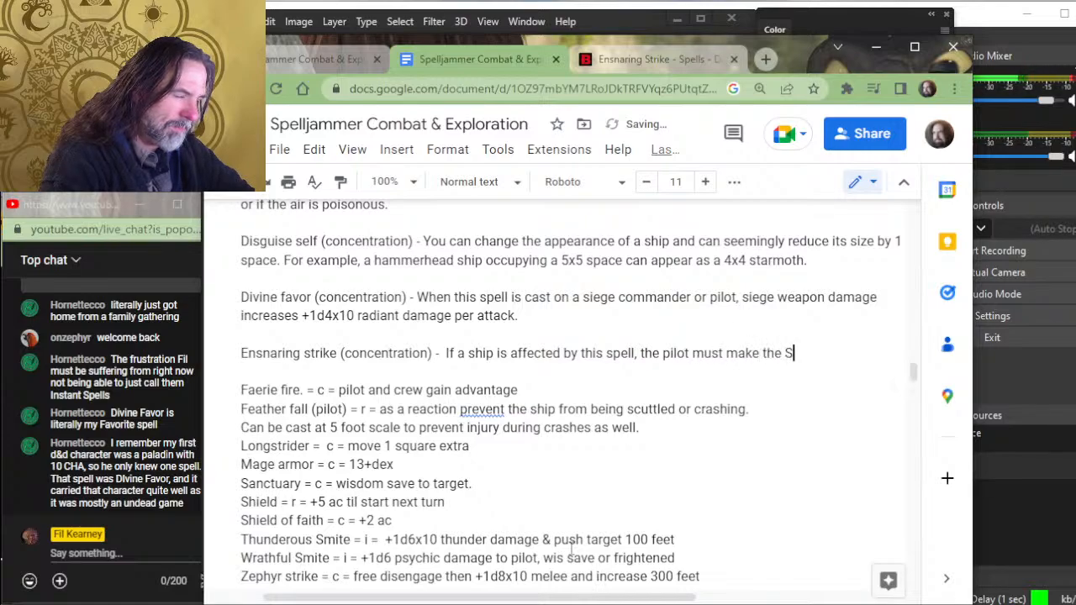
pyautogui.write('trength savin')
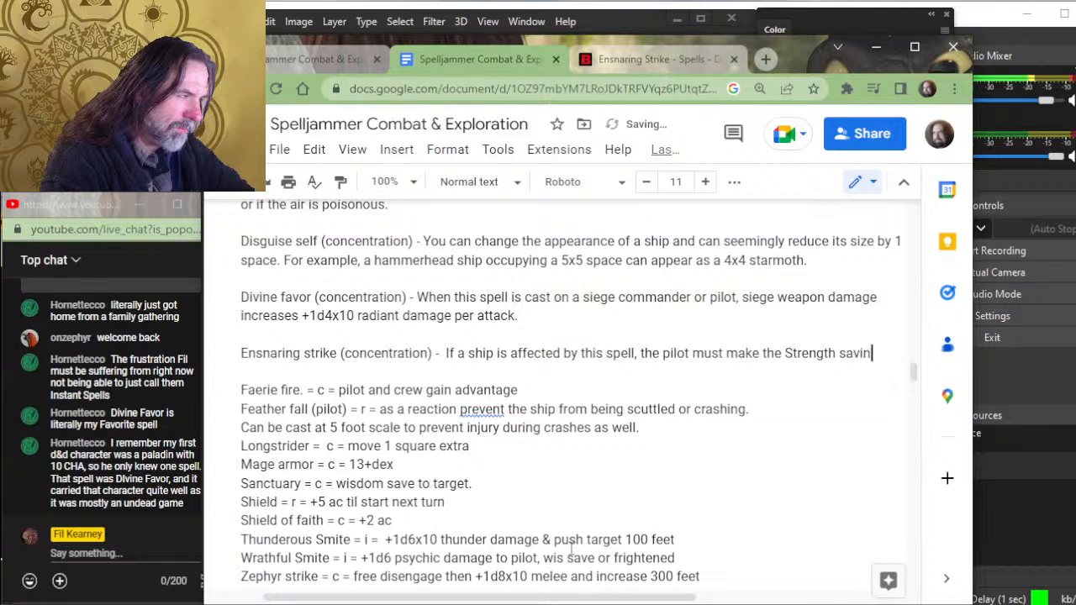
pyautogui.write('g throw. If th')
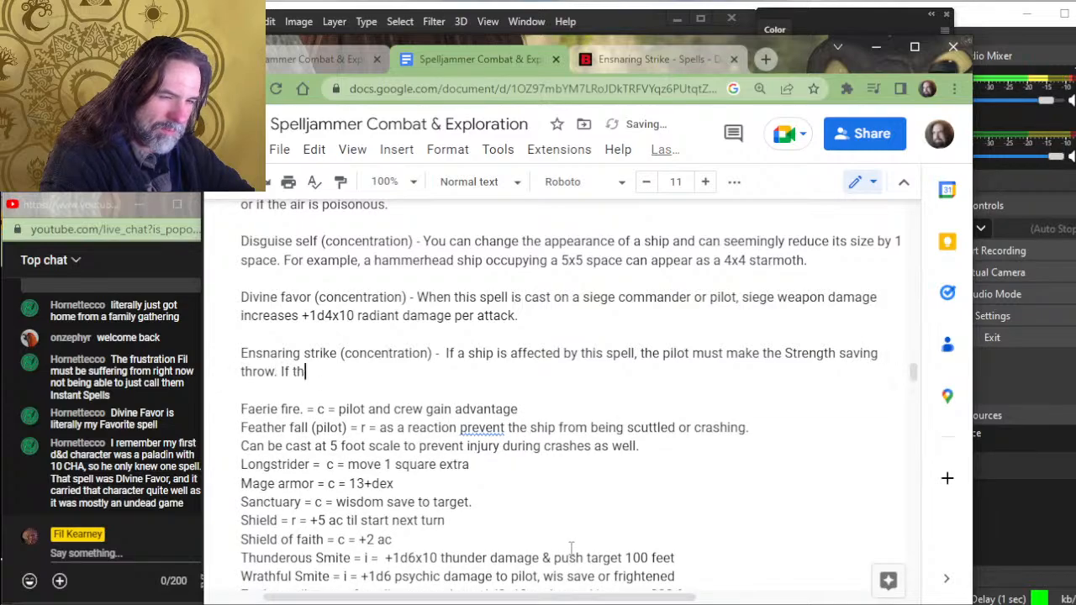
pyautogui.write('e ')
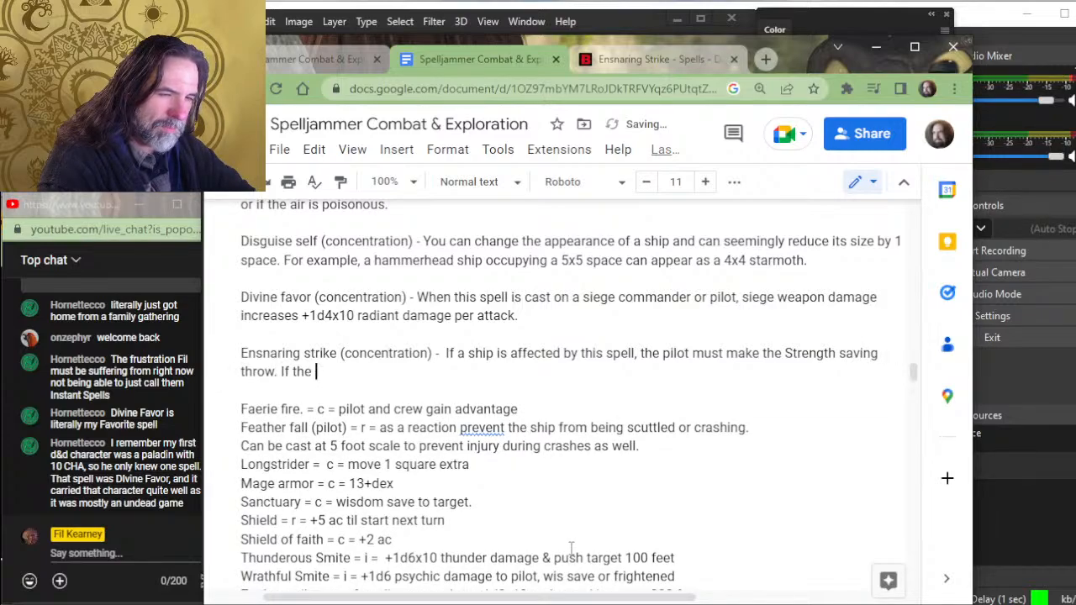
pyautogui.write('save fai')
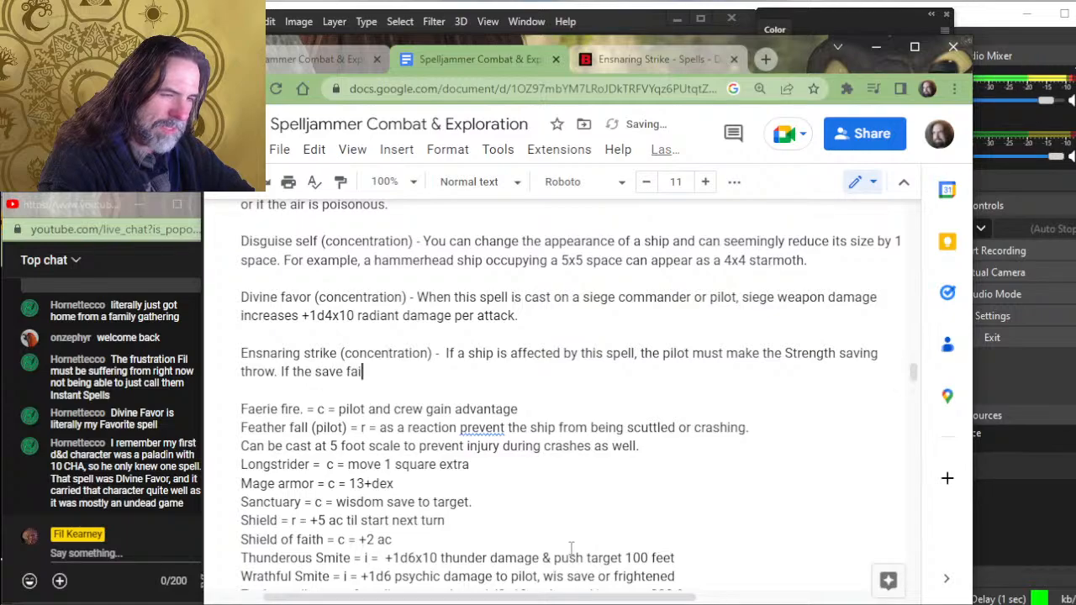
pyautogui.write('ls, the ship ')
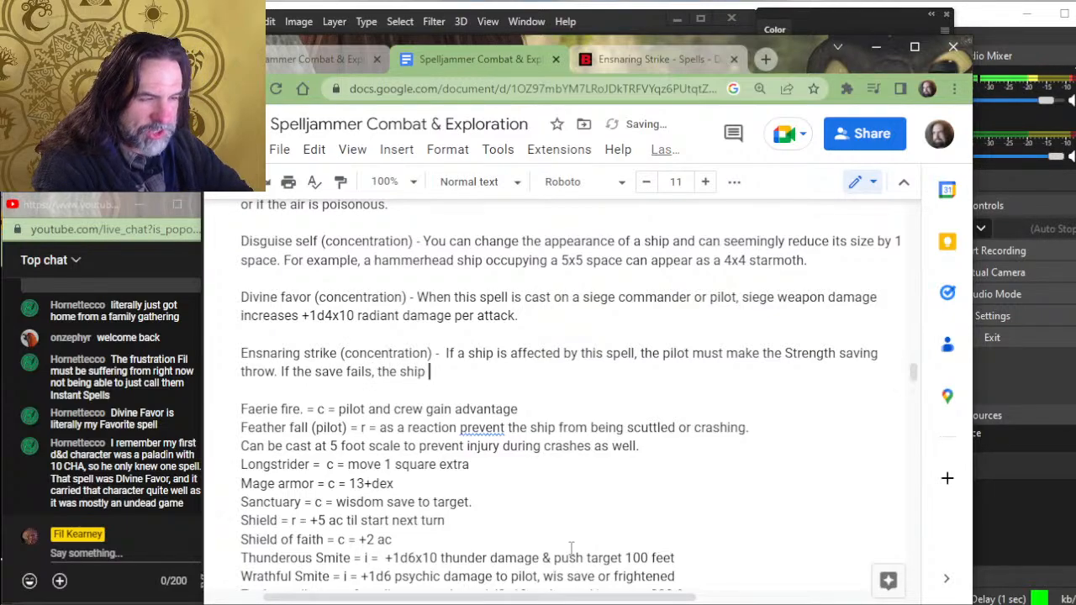
pyautogui.write('is')
# - Write the failure rule for Ensnaring strike: "If the save fails, the ship is restrained until the effect ends"
pyautogui.write('rained until ')
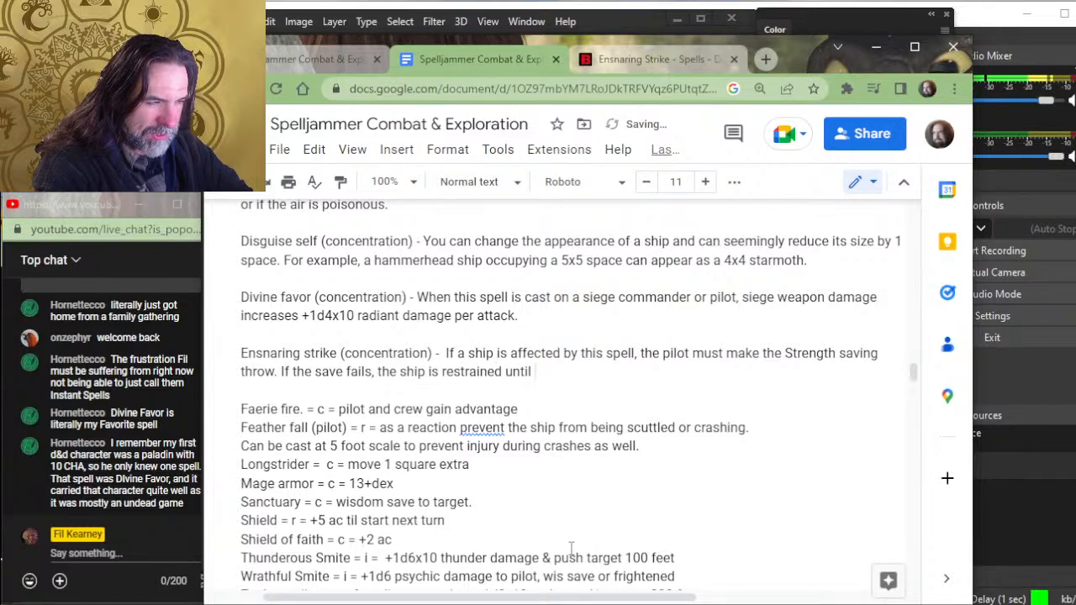
pyautogui.write('the effect ends')
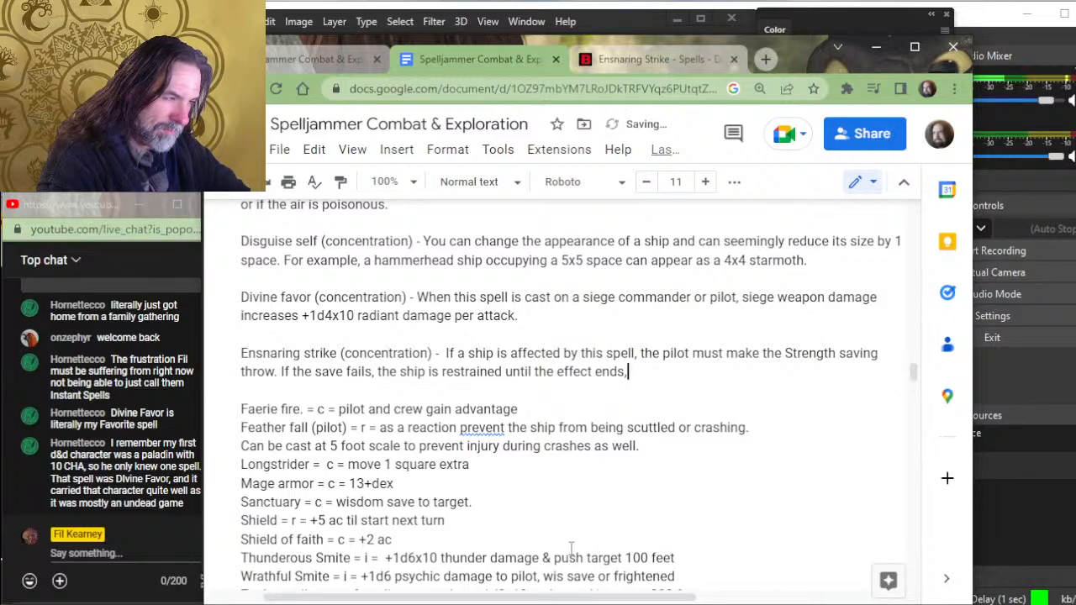
# - Continue the Ensnaring strike failure rule after "until the effect ends" with ", and any creatures aboard without full cover"
pyautogui.write(', but')
pyautogui.press('BackSpace')
pyautogui.press('BackSpace')
pyautogui.press('BackSpace')
pyautogui.press('BackSpace')
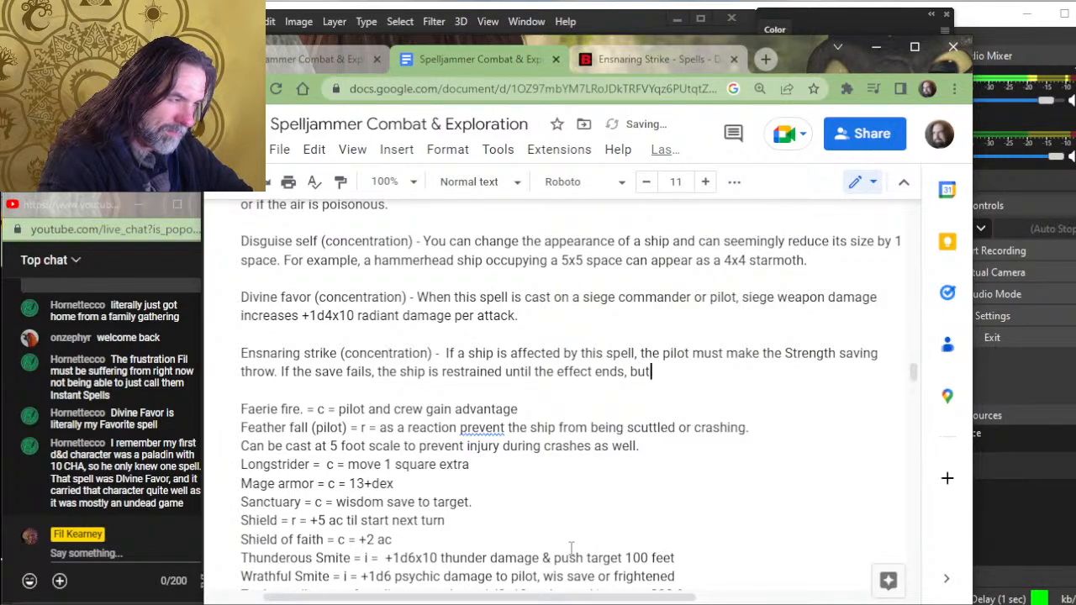
pyautogui.write('and any creatures ')
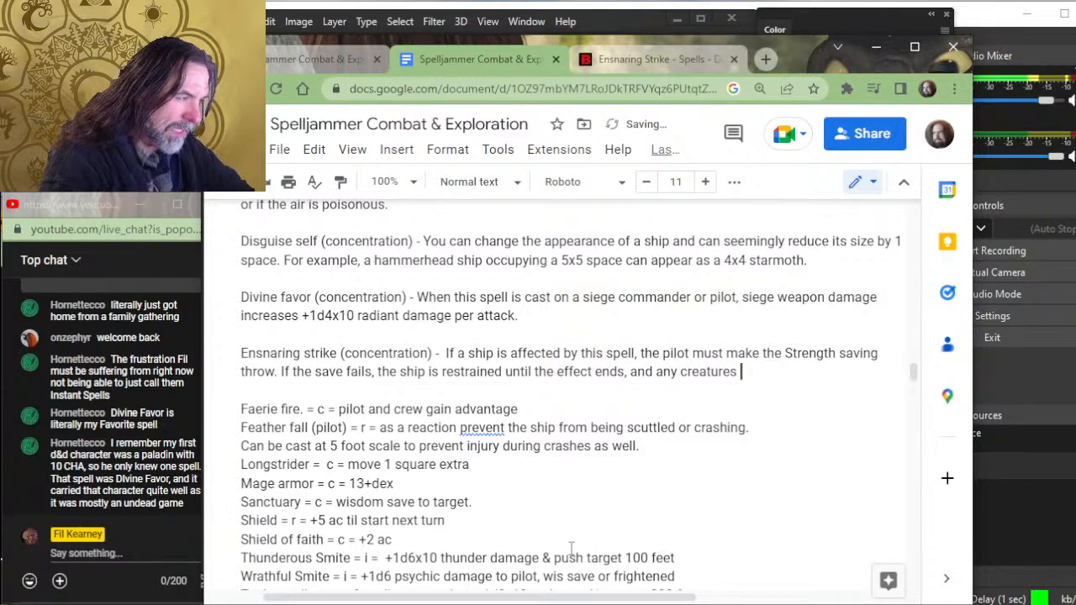
pyautogui.write('on bo')
pyautogui.press('BackSpace')
pyautogui.press('BackSpace')
pyautogui.press('BackSpace')
pyautogui.press('BackSpace')
pyautogui.press('BackSpace')
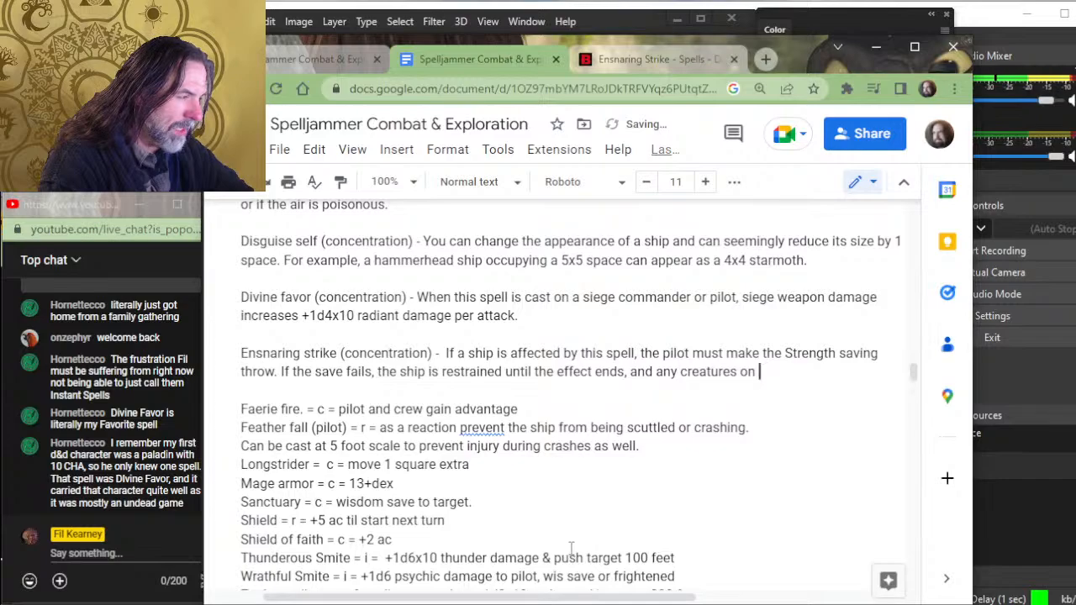
pyautogui.write('aboard wi')
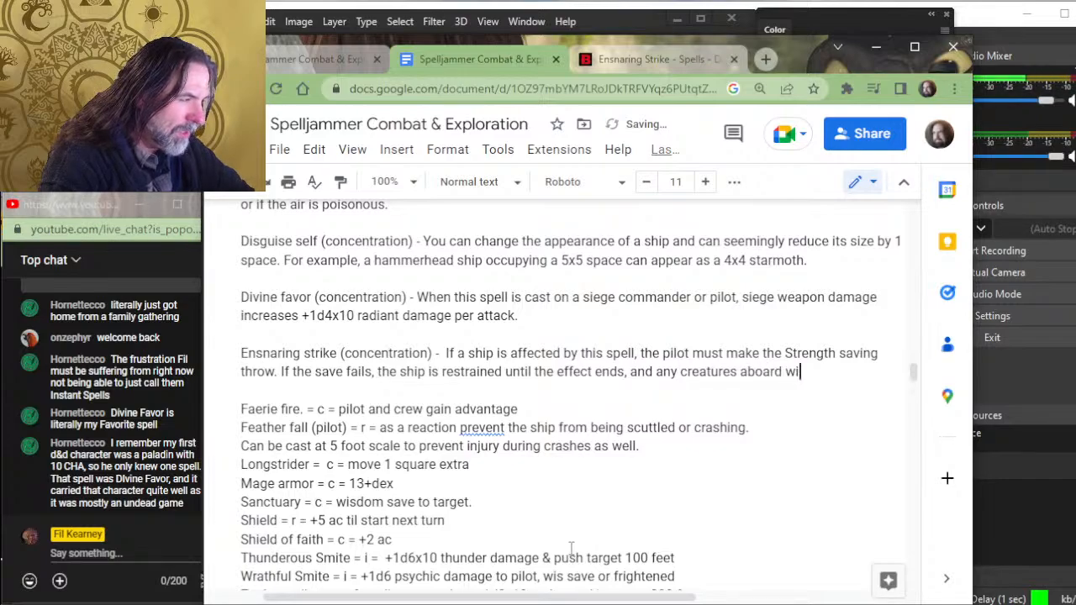
pyautogui.write('thout full co')
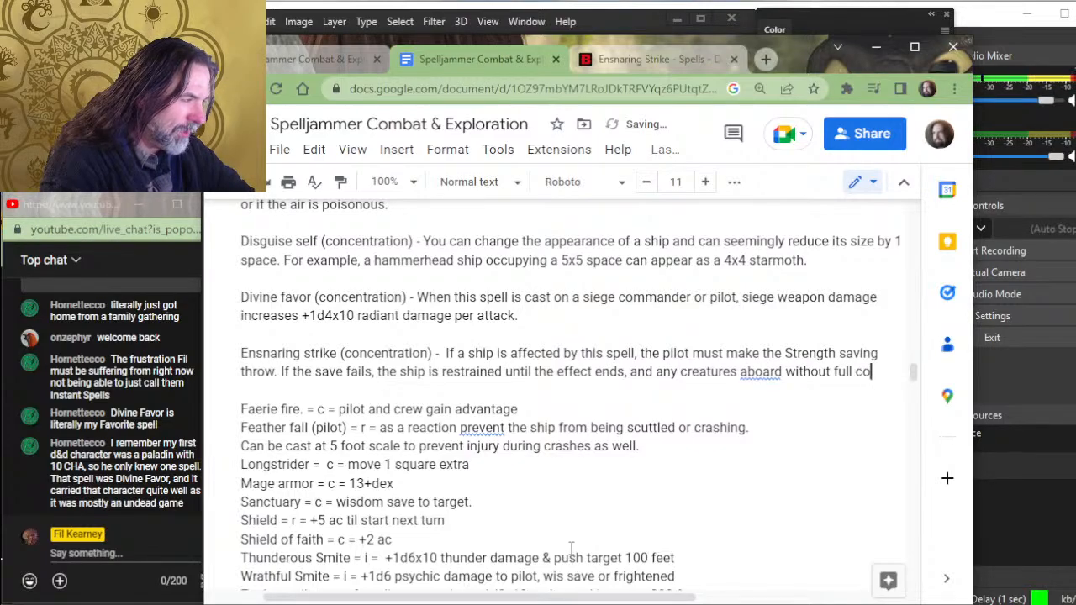
pyautogui.write('ver take ')
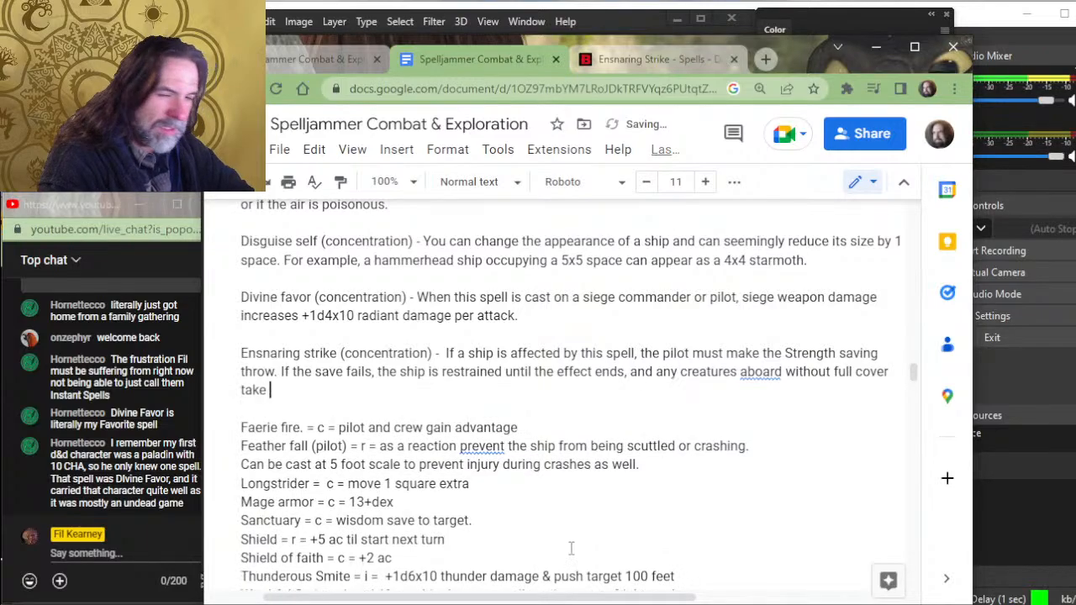
pyautogui.write('1d6 damag')
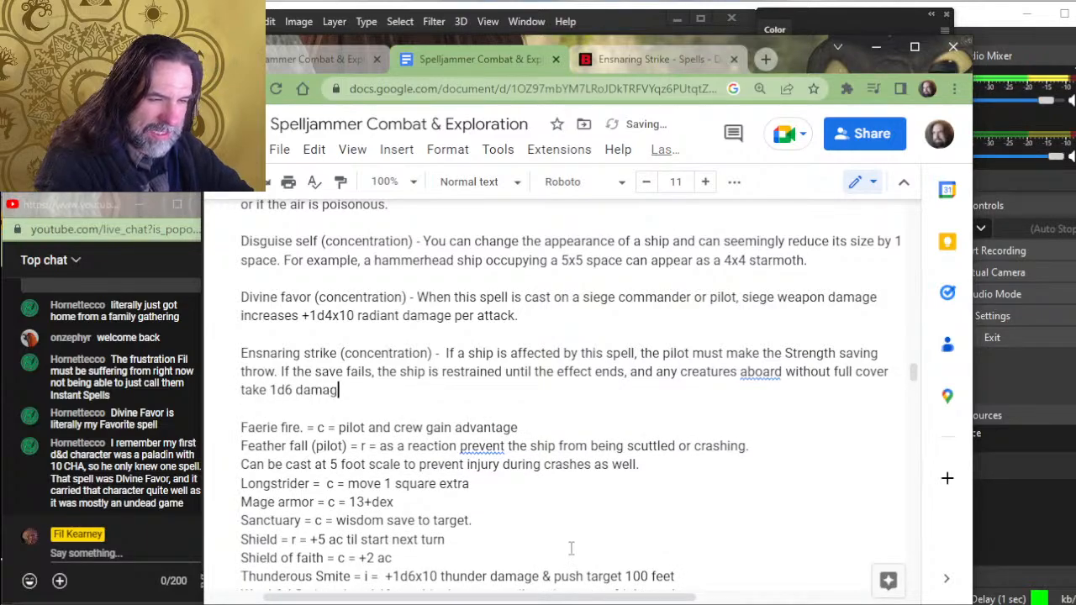
pyautogui.write('e per round ')
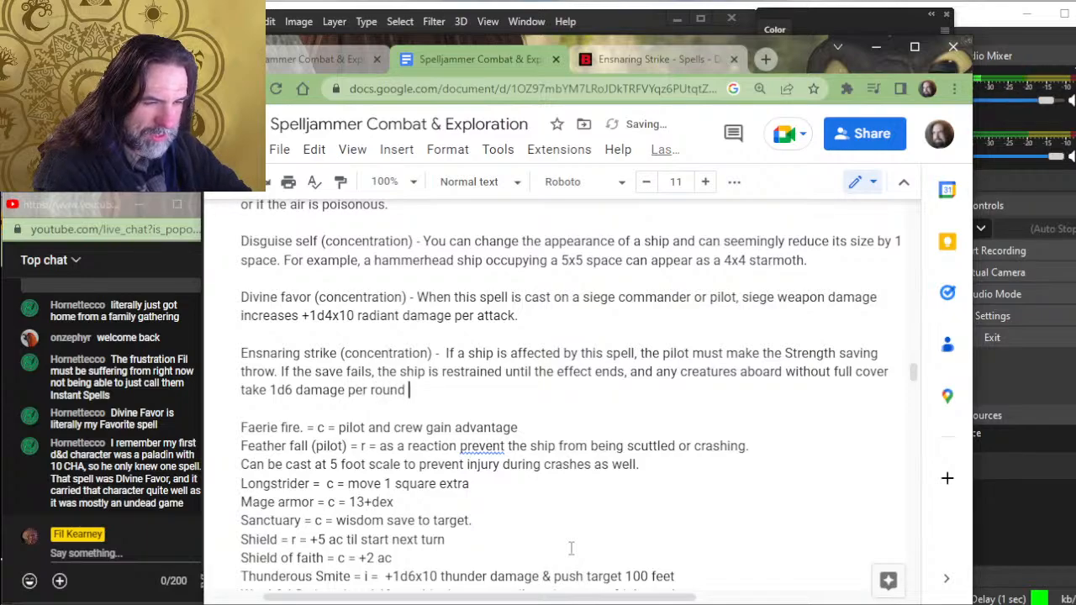
pyautogui.write('unle')
# - Complete the Ensnaring strike clause about creatures aboard with "take 1d6 damage per round"
pyautogui.press('BackSpace')
pyautogui.press('BackSpace')
pyautogui.press('BackSpace')
pyautogui.press('BackSpace')
pyautogui.press('BackSpace')
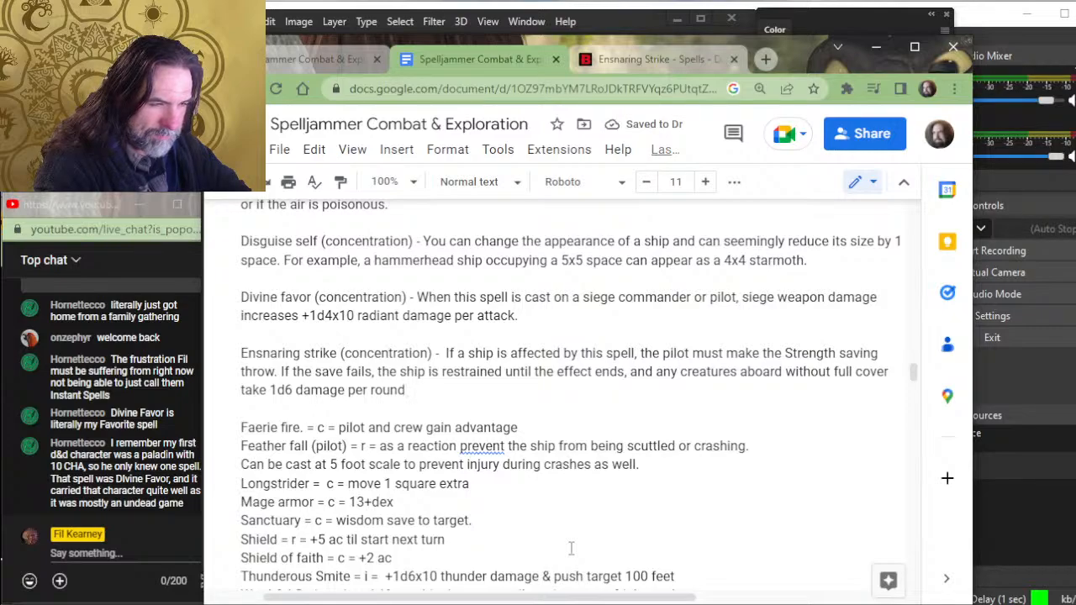
# - Add the sentence start "Each creature can make a strength saving throw to end the effect at the" to the Ensnaring strike entry
pyautogui.write('. Eac')
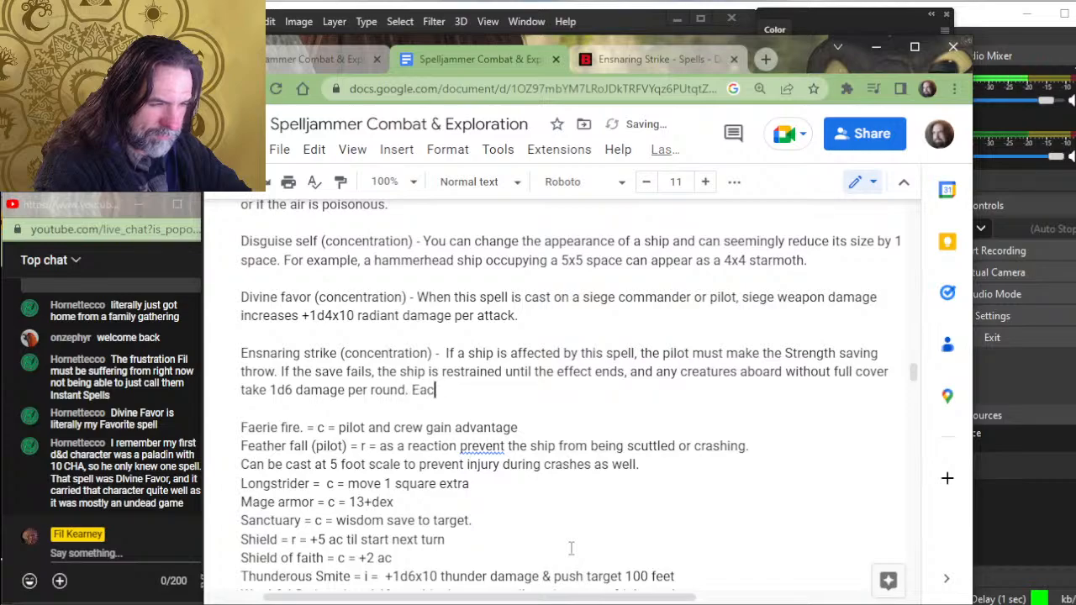
pyautogui.write('h creature can ')
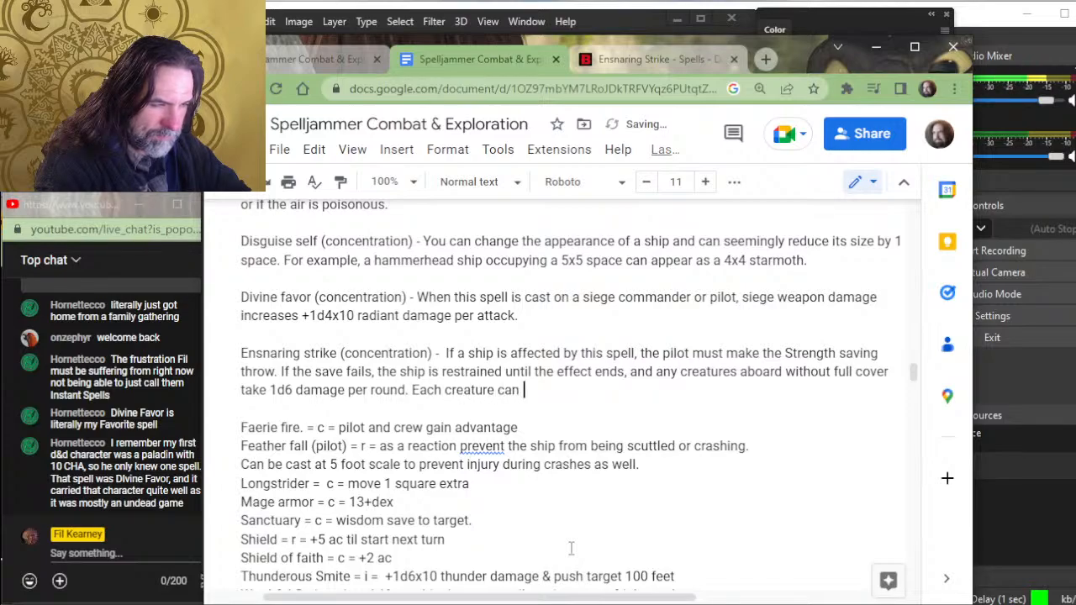
pyautogui.write('make ')
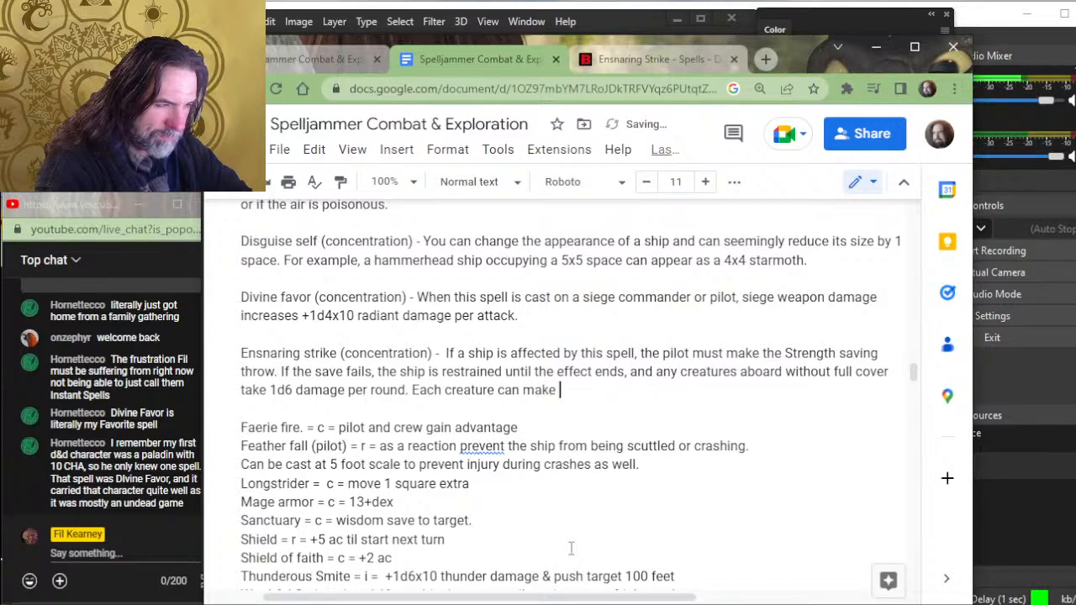
pyautogui.write('a strength sa')
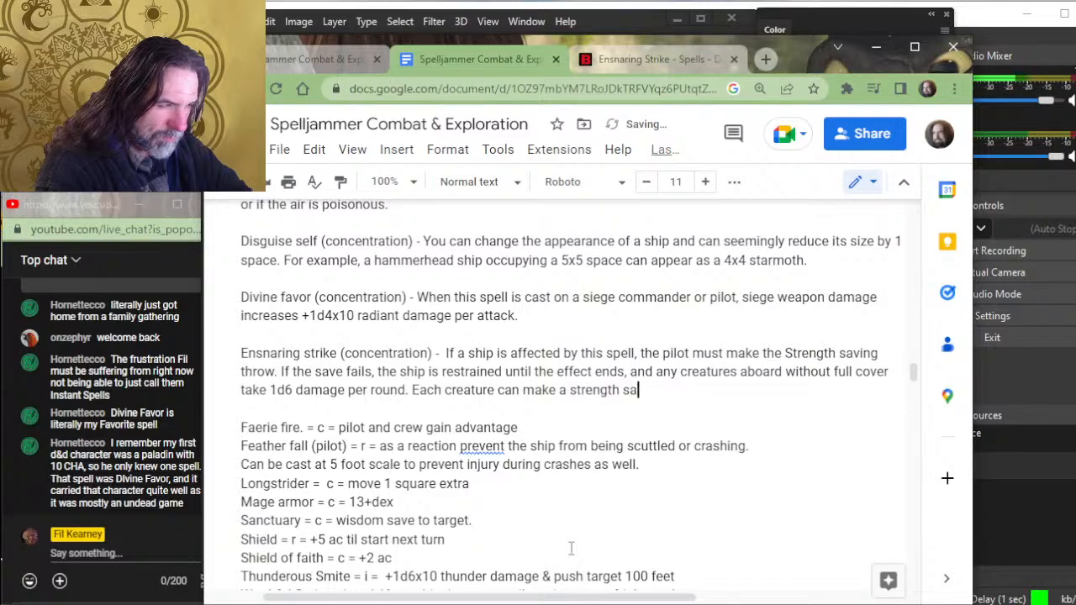
pyautogui.write('ving throw to end ')
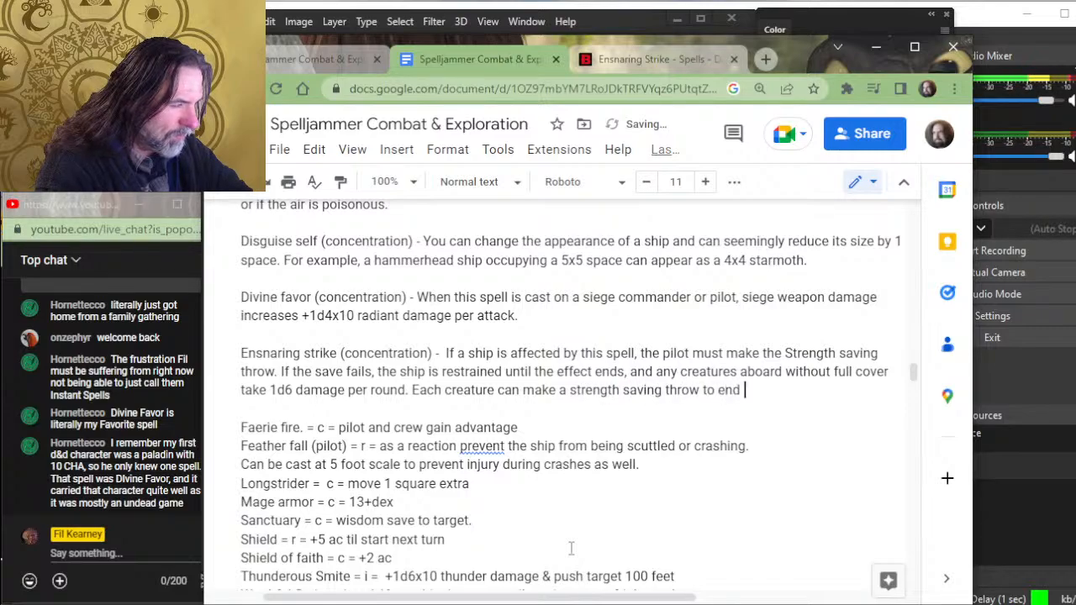
pyautogui.write('the effect ')
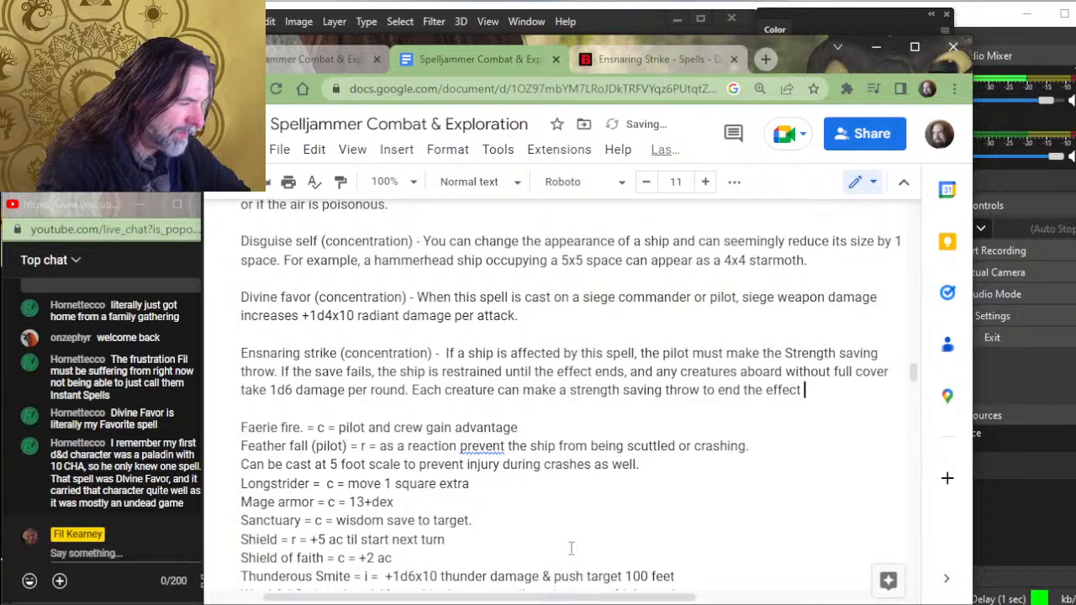
pyautogui.write('at the')
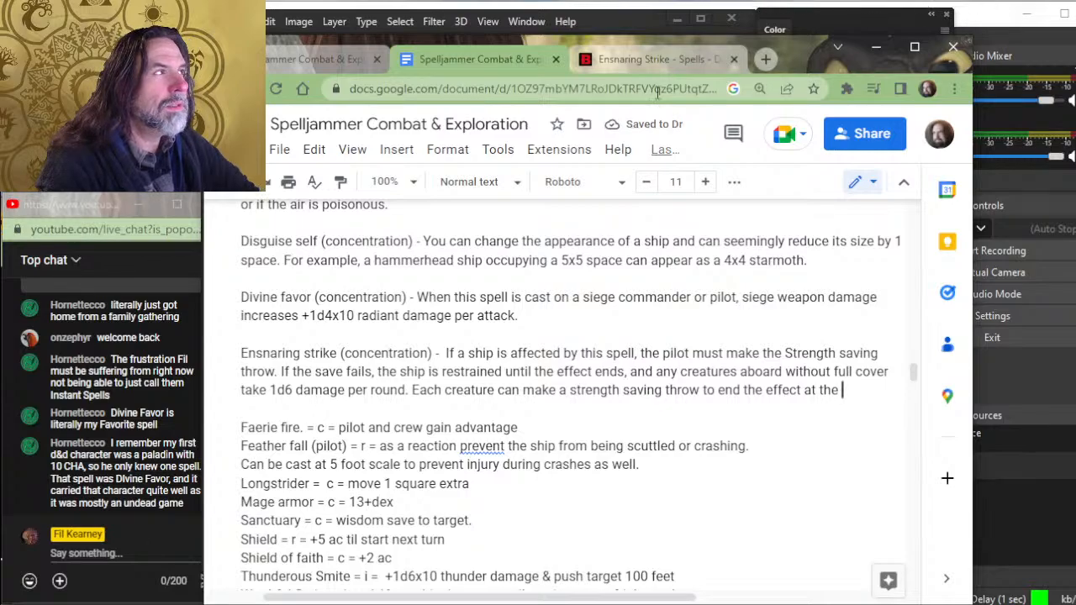
# - Check on the Ensnaring Strike spell page how a restrained creature frees itself, and return to the Spelljammer document
pyautogui.click(641, 52)
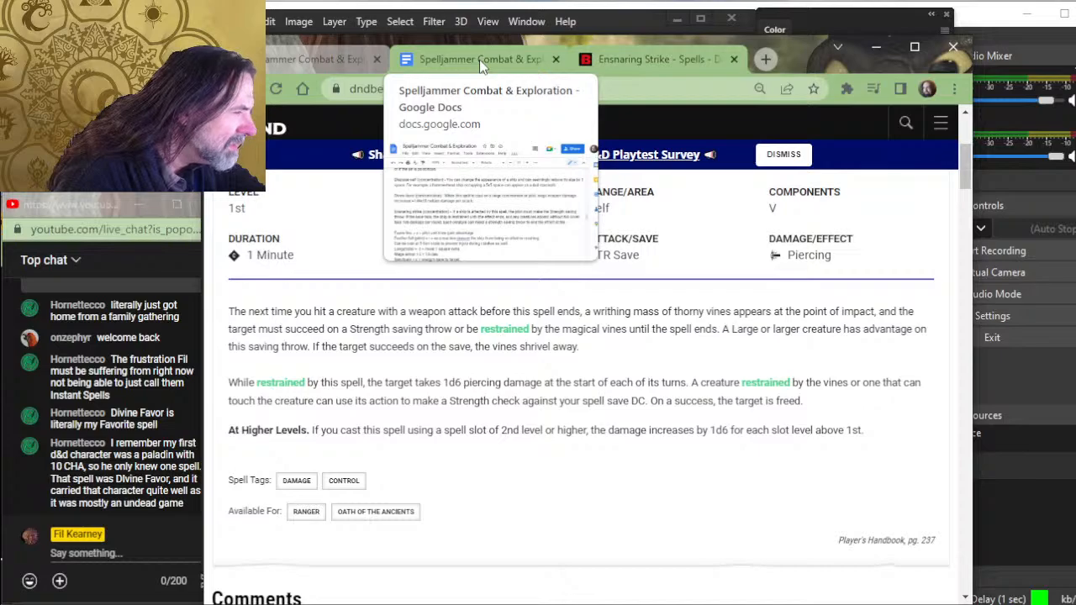
pyautogui.click(479, 59)
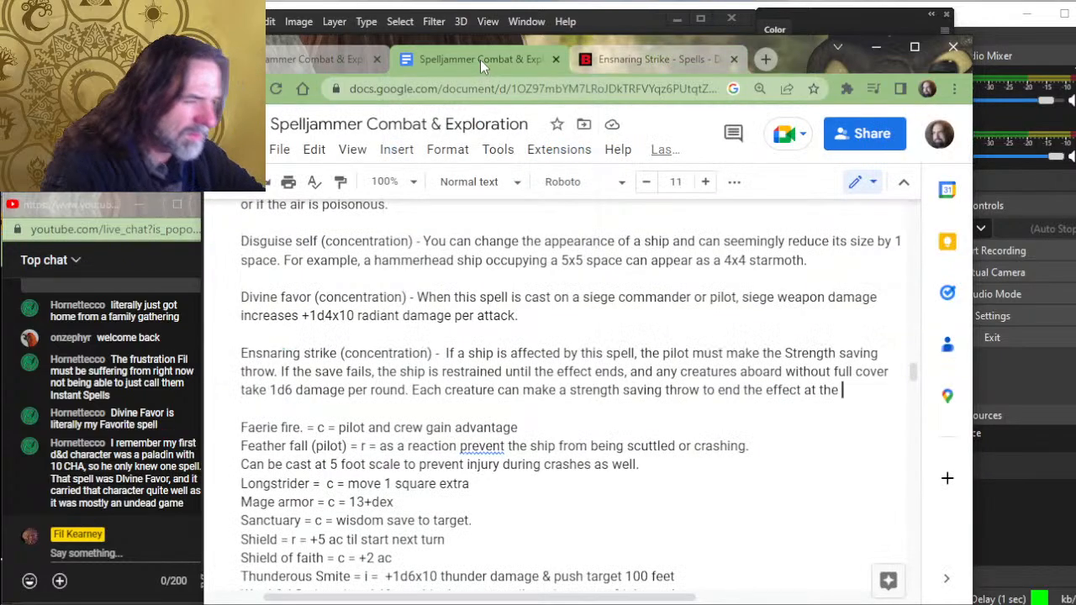
pyautogui.click(593, 61)
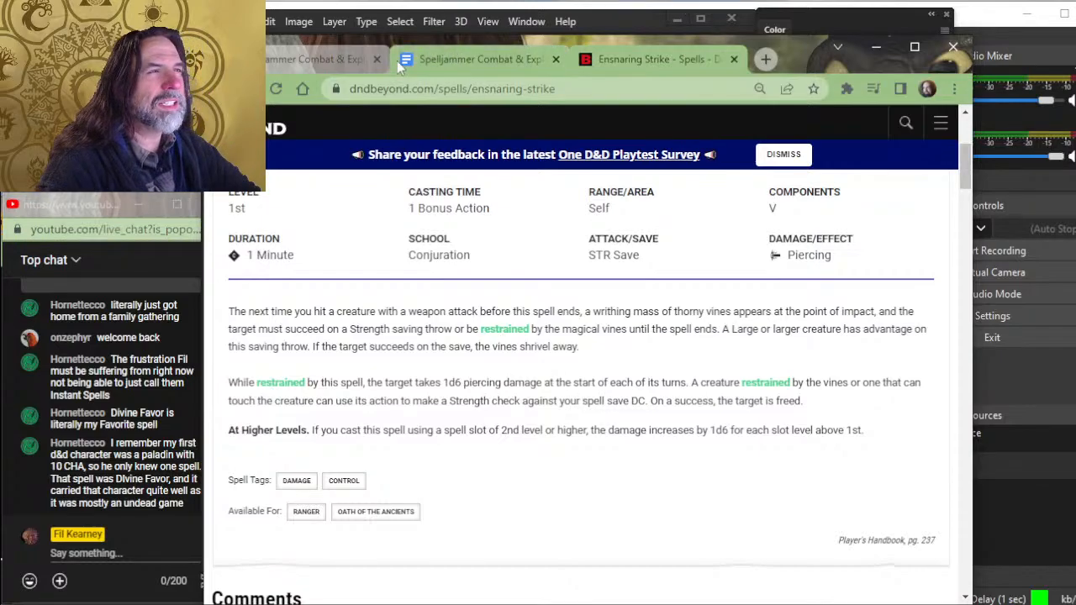
pyautogui.click(490, 52)
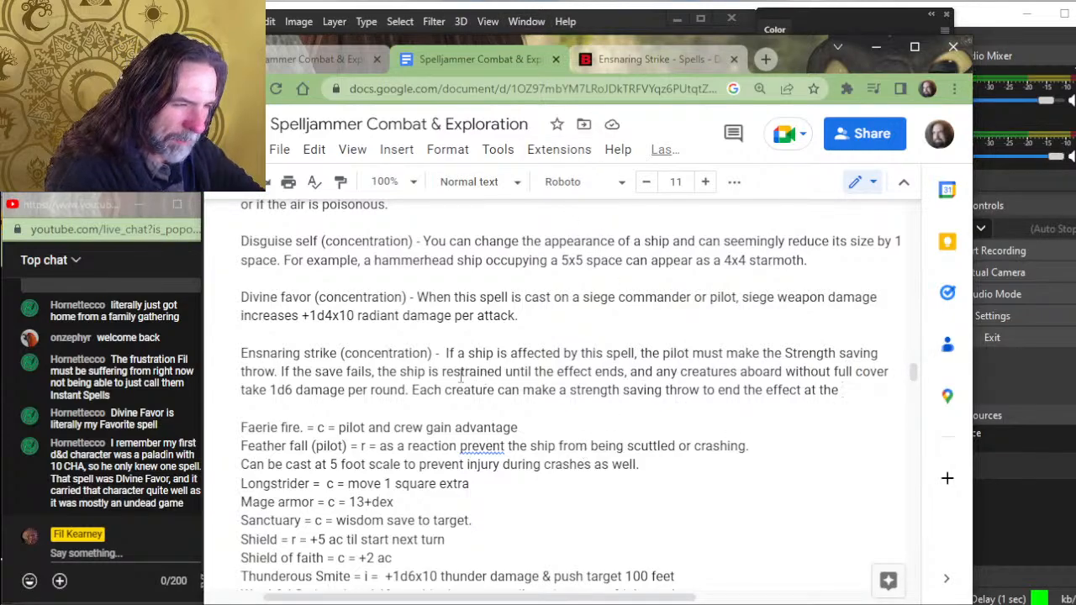
# - Insert "use their action to make" before "a strength saving throw" in the Ensnaring strike entry
pyautogui.click(561, 390)
pyautogui.write('use ')
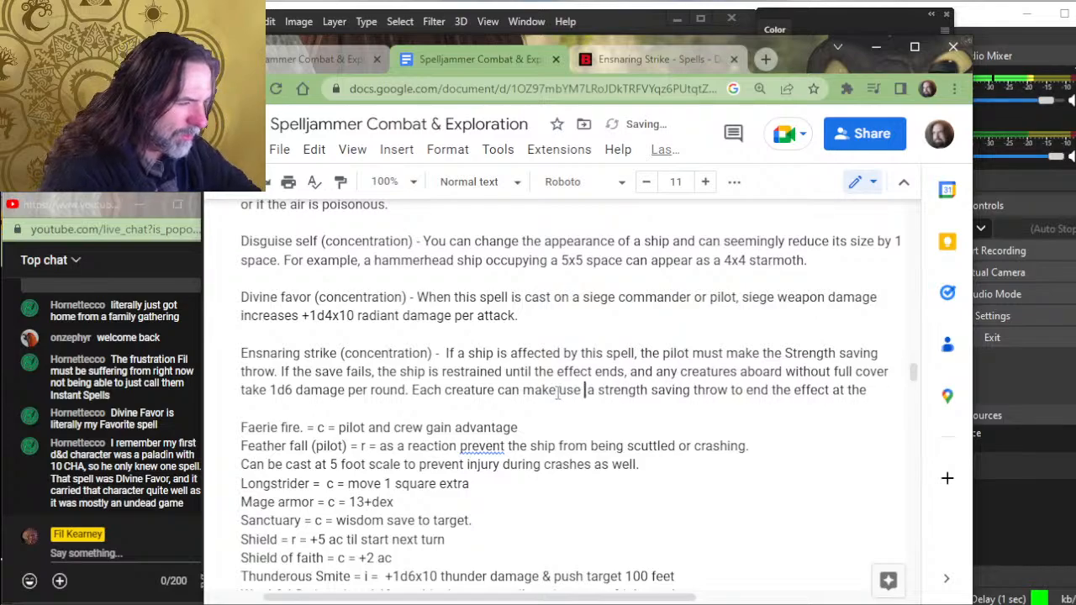
pyautogui.write('their action ')
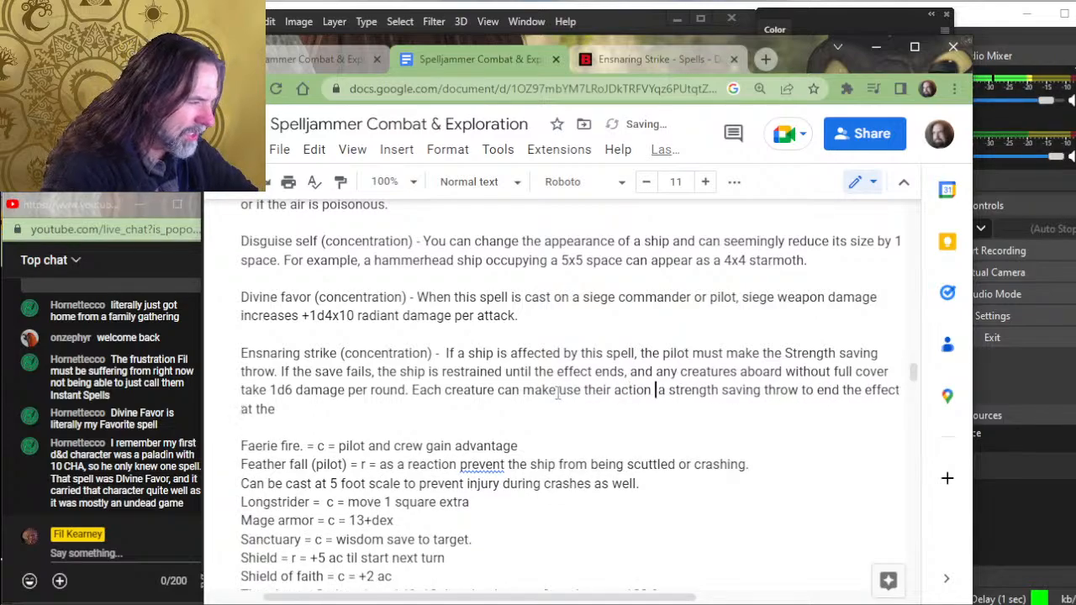
pyautogui.write('to make')
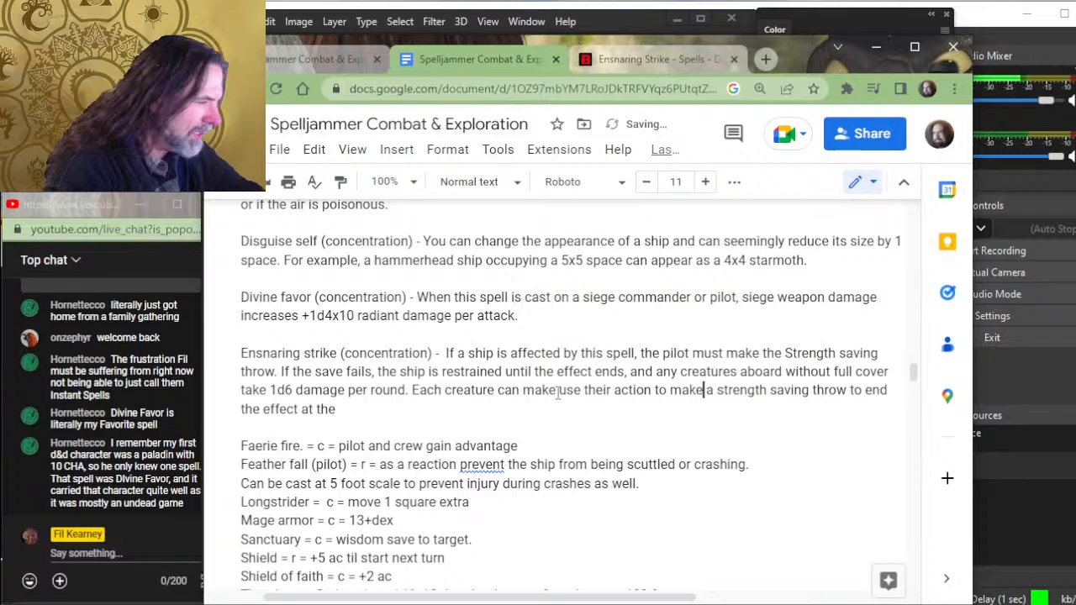
# - Replace the ending "end the effect at the" of the creature saving throw sentence with "break free."
pyautogui.press('Down')
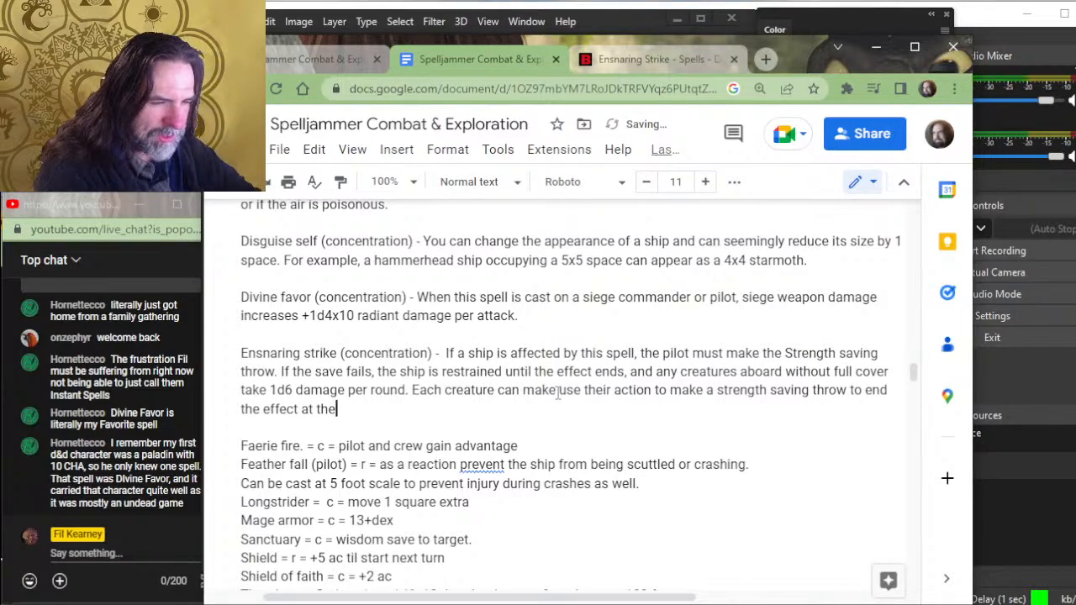
pyautogui.press('BackSpace')
pyautogui.press('BackSpace')
pyautogui.press('BackSpace')
pyautogui.press('BackSpace')
pyautogui.press('BackSpace')
pyautogui.press('BackSpace')
pyautogui.press('BackSpace')
pyautogui.press('BackSpace')
pyautogui.press('BackSpace')
pyautogui.press('BackSpace')
pyautogui.press('BackSpace')
pyautogui.press('BackSpace')
pyautogui.press('BackSpace')
pyautogui.press('BackSpace')
pyautogui.press('BackSpace')
pyautogui.press('BackSpace')
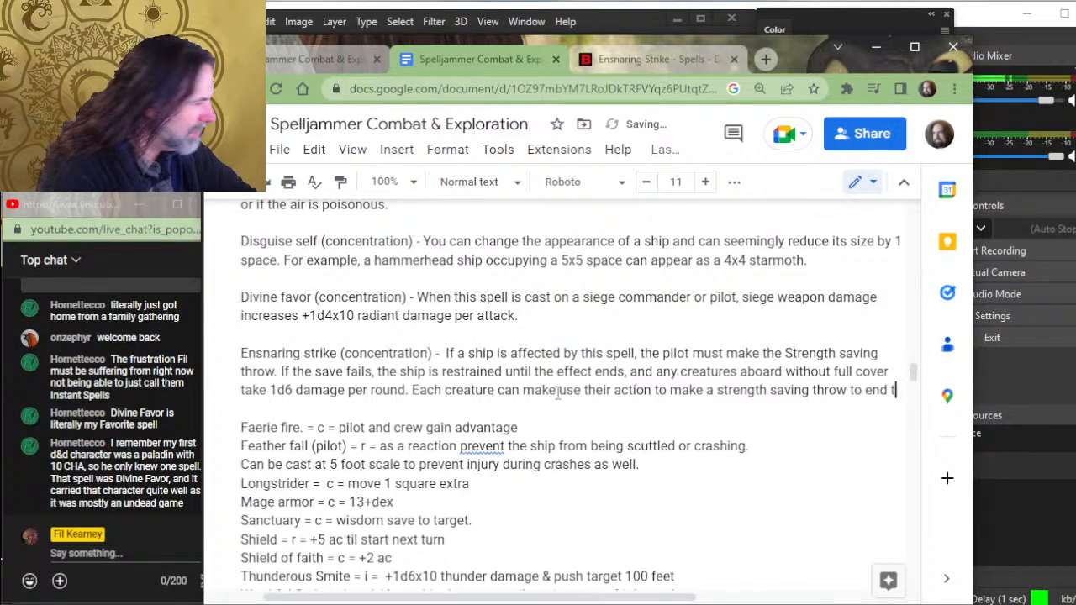
pyautogui.press('BackSpace')
pyautogui.press('BackSpace')
pyautogui.press('BackSpace')
pyautogui.press('BackSpace')
pyautogui.press('BackSpace')
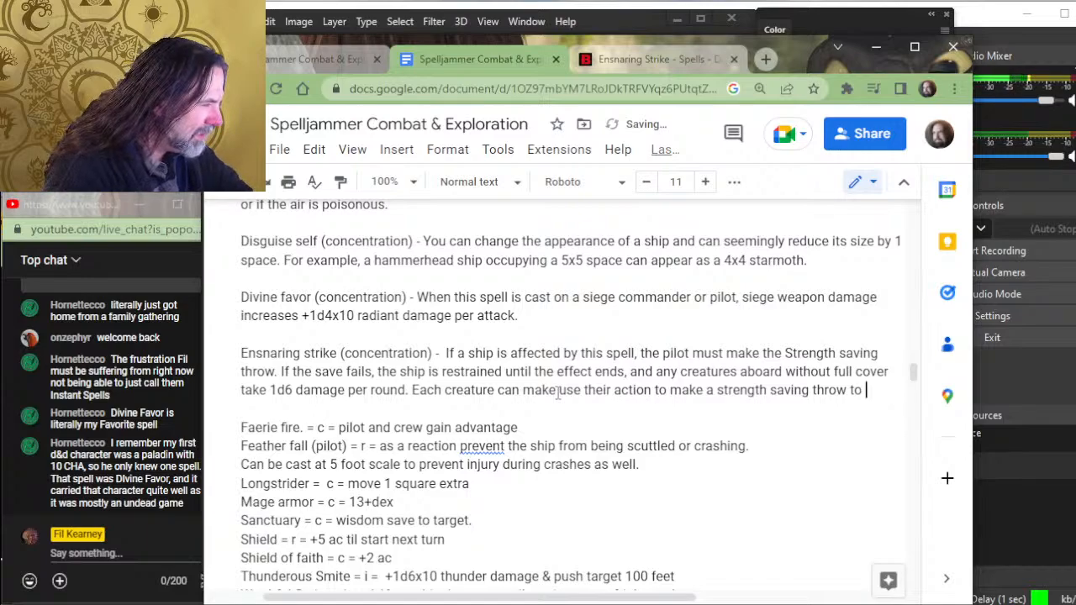
pyautogui.write('break free. ')
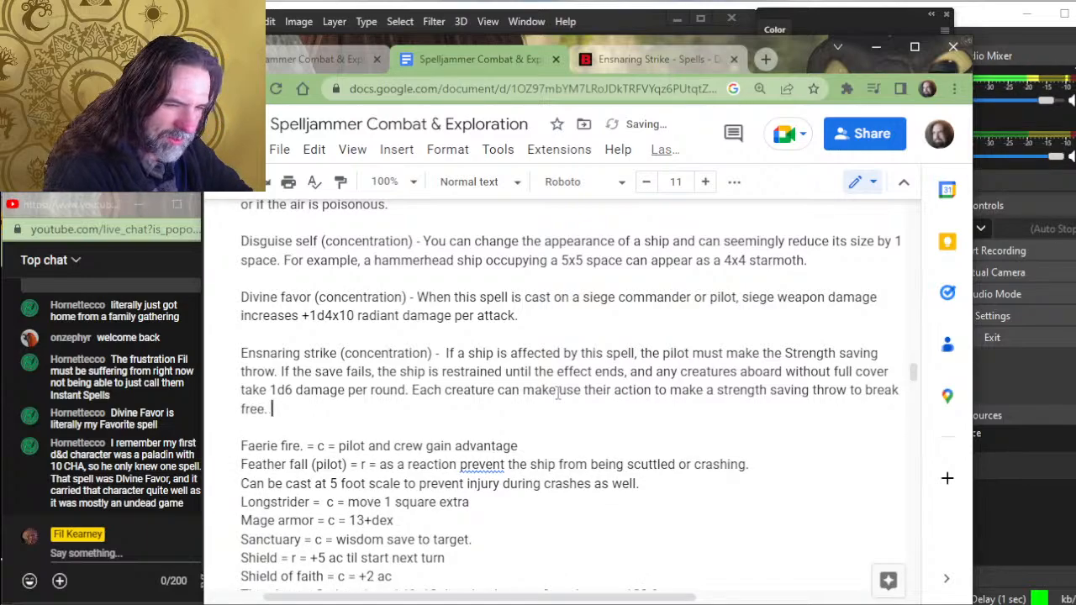
pyautogui.write('A commander')
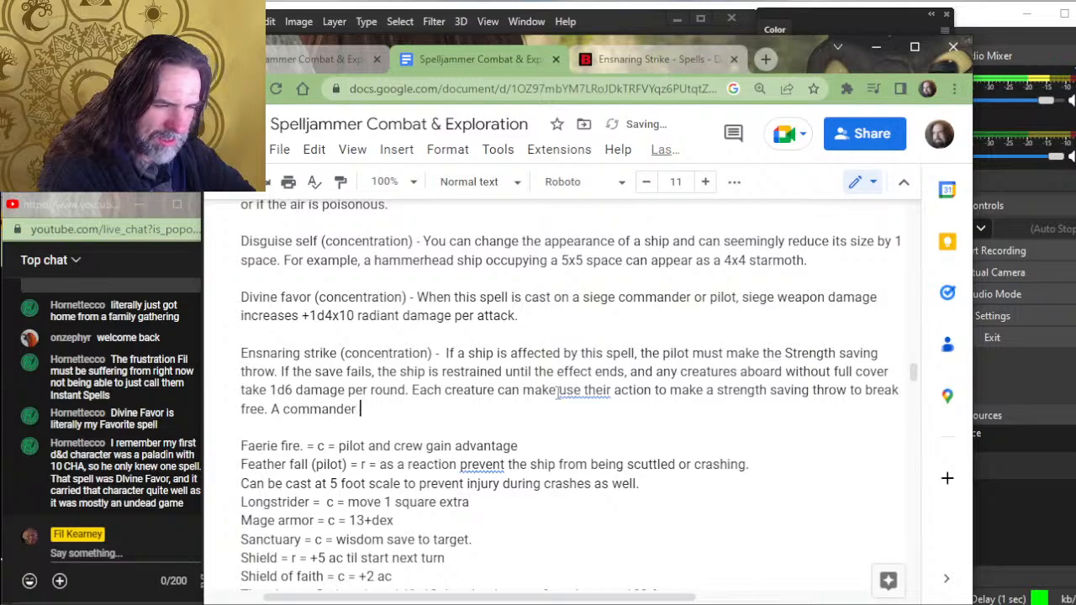
# - Begin the next Ensnaring strike sentence with "A siege commander can make a saving throw"
pyautogui.press('BackSpace')
pyautogui.press('BackSpace')
pyautogui.press('BackSpace')
pyautogui.press('BackSpace')
pyautogui.press('BackSpace')
pyautogui.press('BackSpace')
pyautogui.press('BackSpace')
pyautogui.press('BackSpace')
pyautogui.press('BackSpace')
pyautogui.write('si')
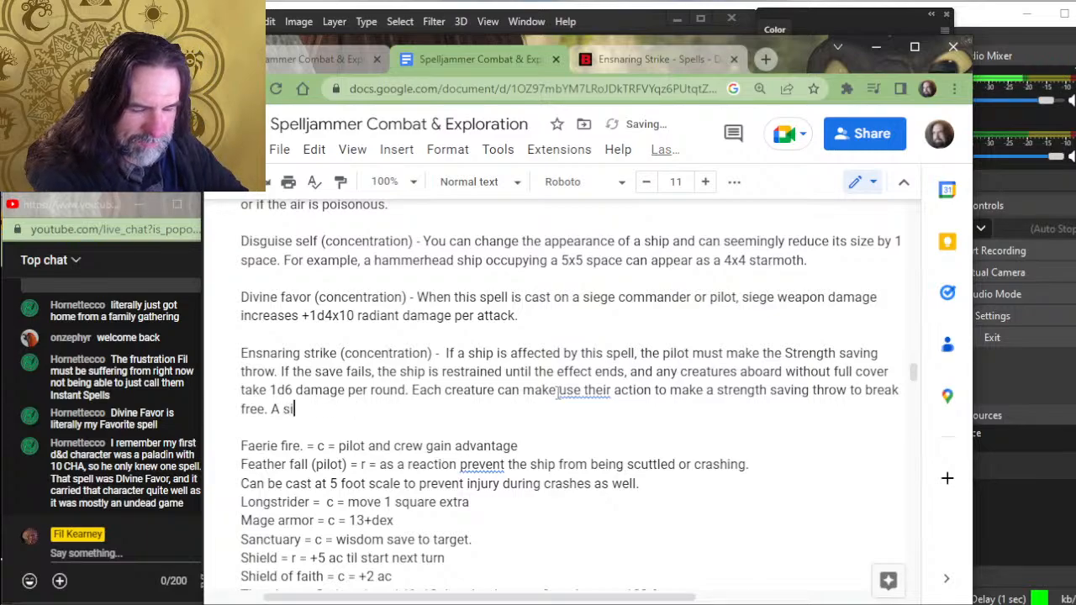
pyautogui.write('ege commander ca')
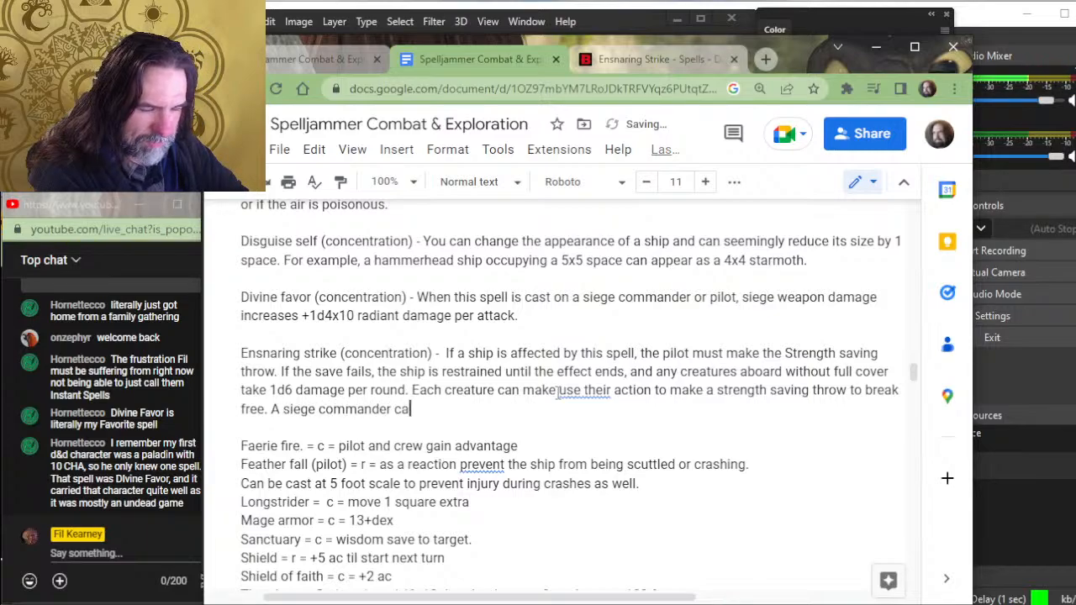
pyautogui.write('n make ')
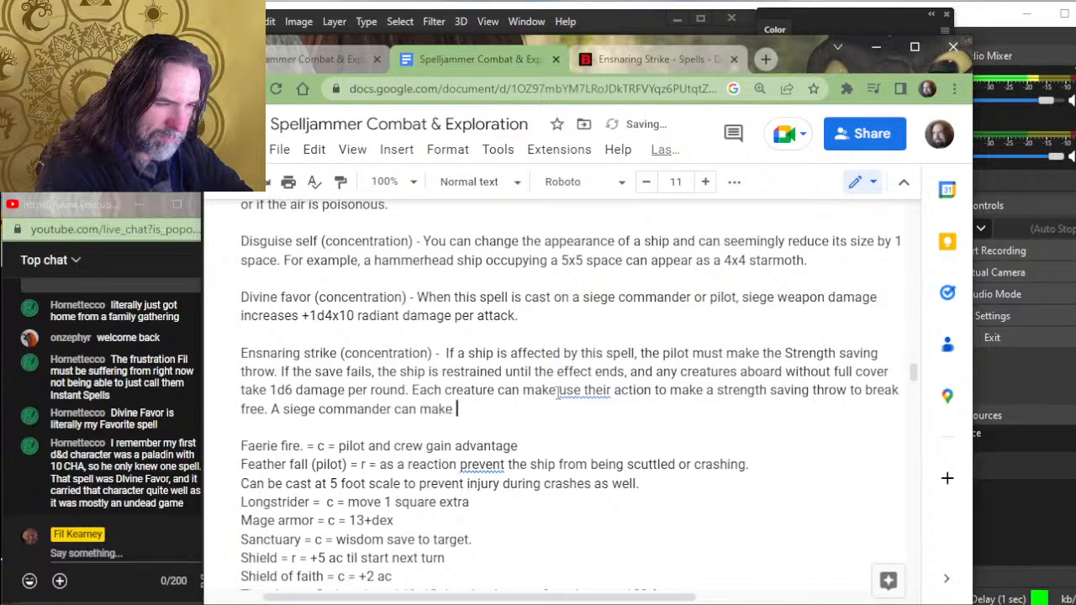
pyautogui.write('a saving th')
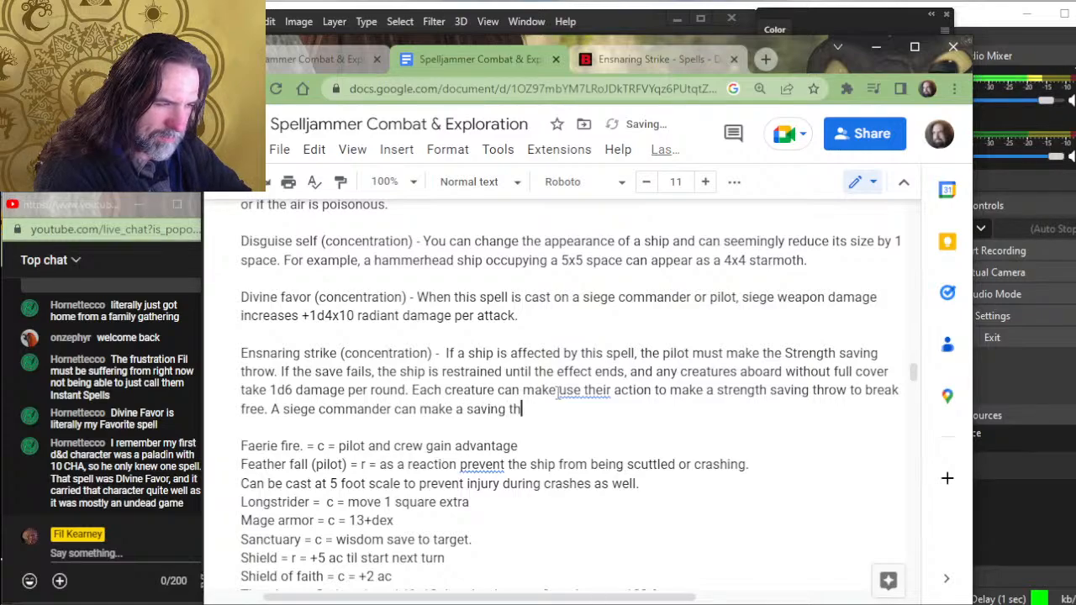
pyautogui.write('row for th')
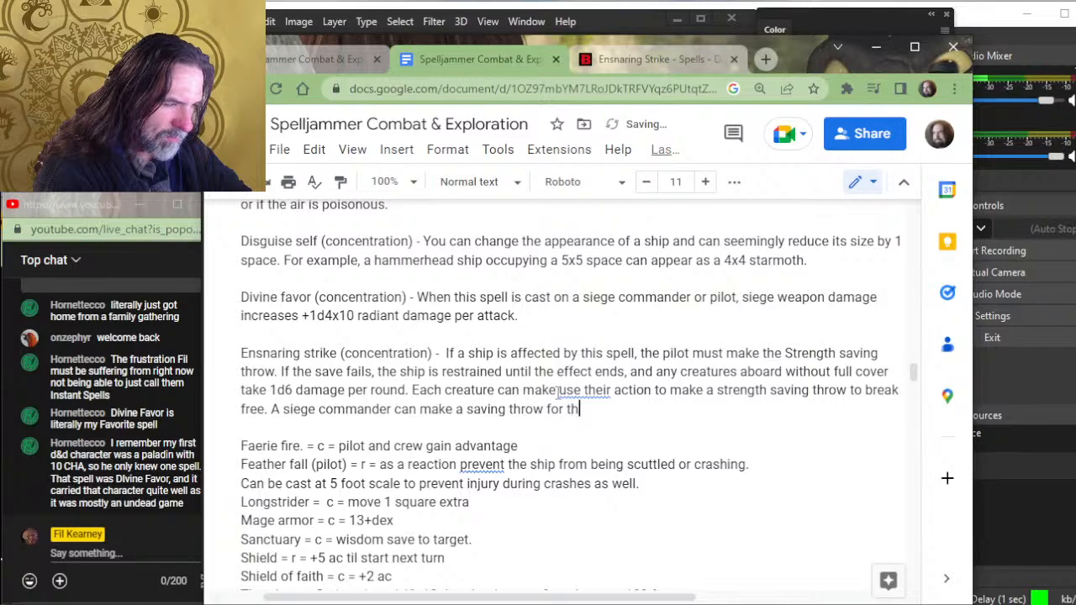
# - Complete the siege commander sentence in the Ensnaring strike entry with "for any siege crews they command."
pyautogui.press('BackSpace')
pyautogui.press('BackSpace')
pyautogui.write('any sige')
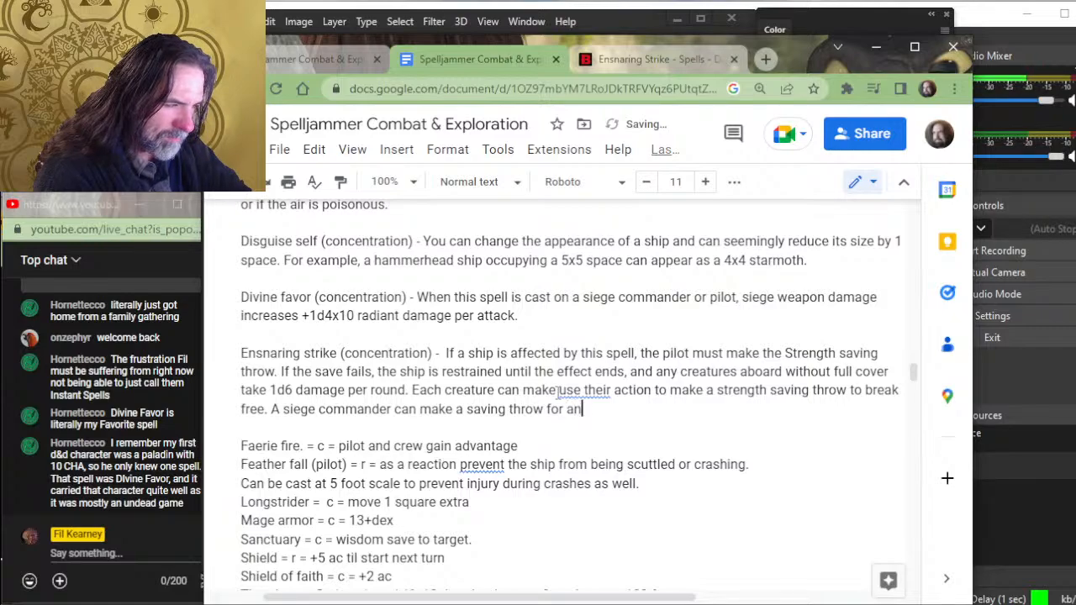
pyautogui.press('BackSpace')
pyautogui.press('BackSpace')
pyautogui.write('e')
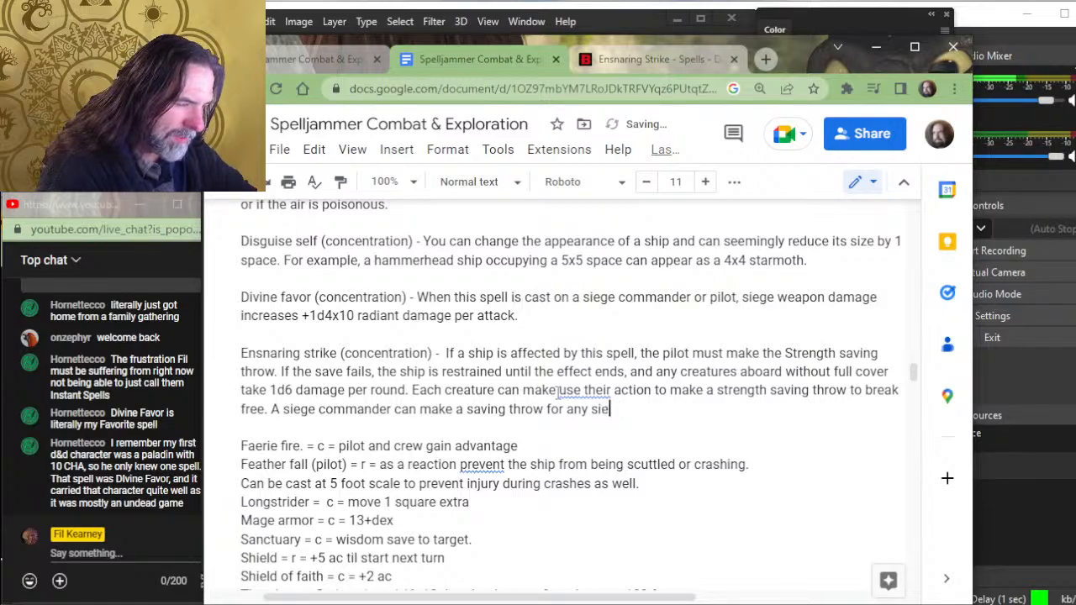
pyautogui.write('ge crews the')
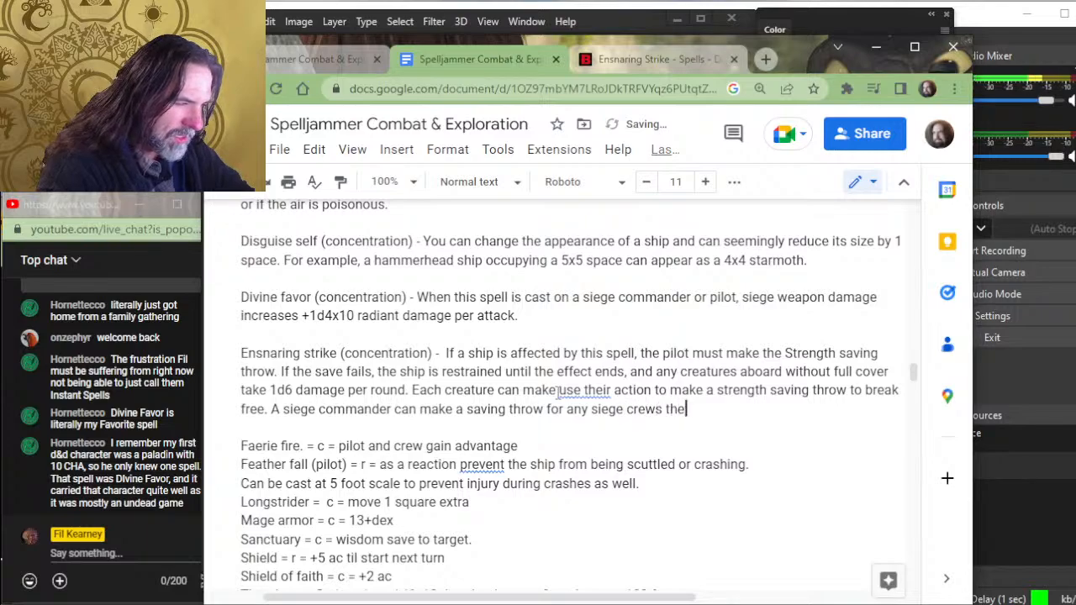
pyautogui.write('iy command.')
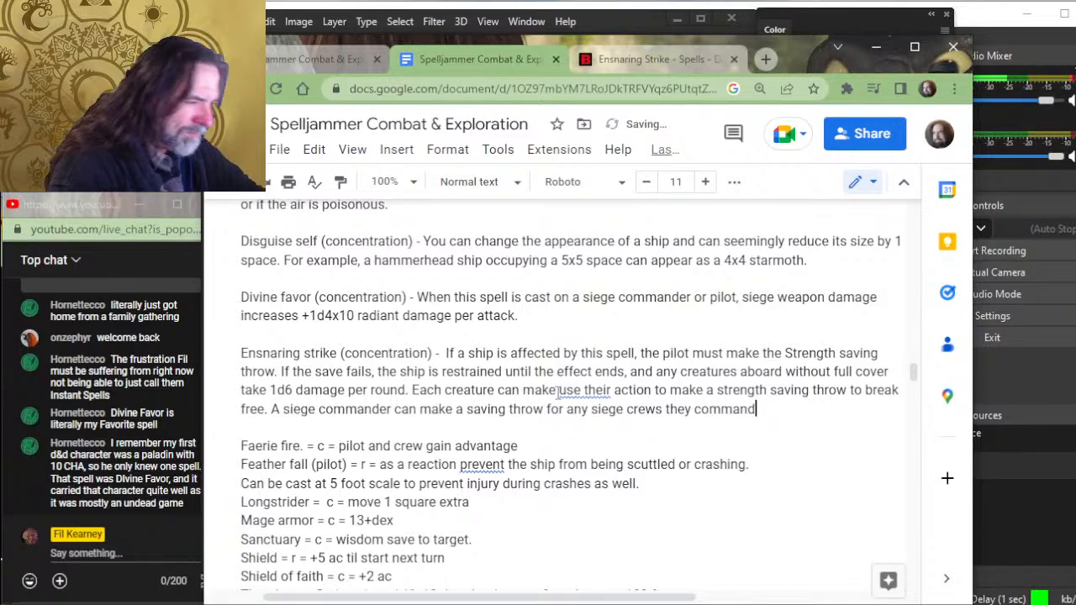
pyautogui.press('BackSpace')
pyautogui.write('.')
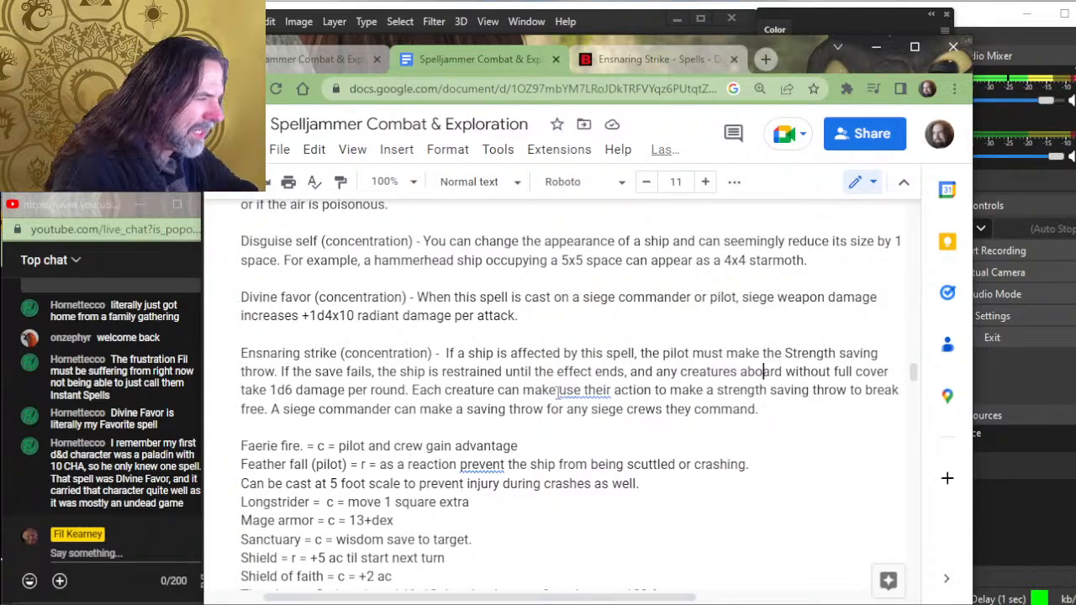
pyautogui.press('Up')
pyautogui.press('Left')
pyautogui.press('Left')
pyautogui.press('Left')
pyautogui.press('Left')
pyautogui.press('Left')
pyautogui.press('Left')
pyautogui.press('Left')
pyautogui.press('Left')
pyautogui.press('Left')
pyautogui.press('Left')
pyautogui.press('Left')
pyautogui.press('Left')
pyautogui.press('Left')
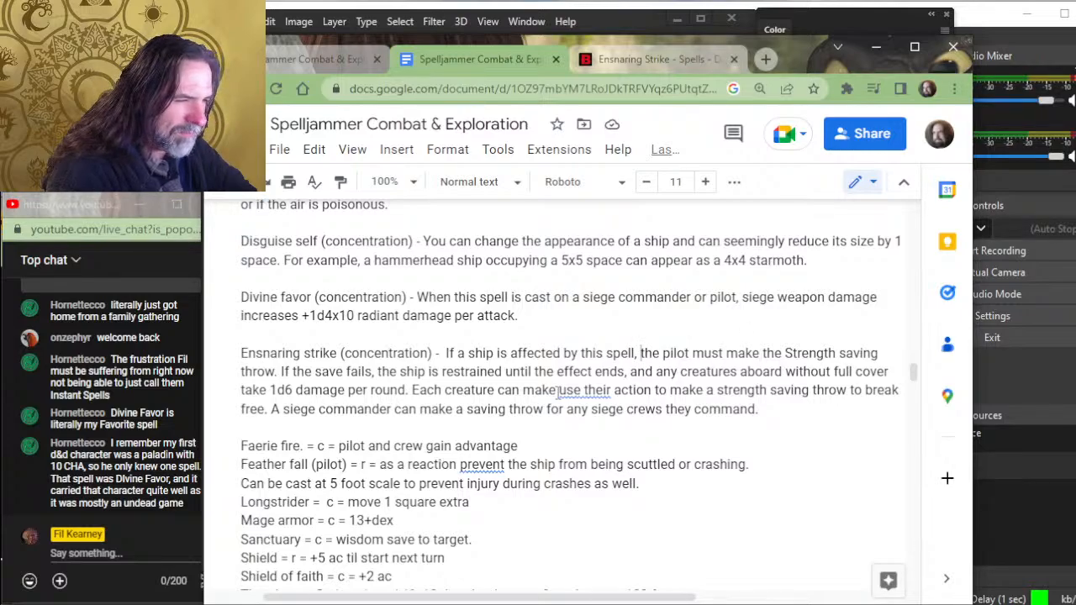
pyautogui.write('it ')
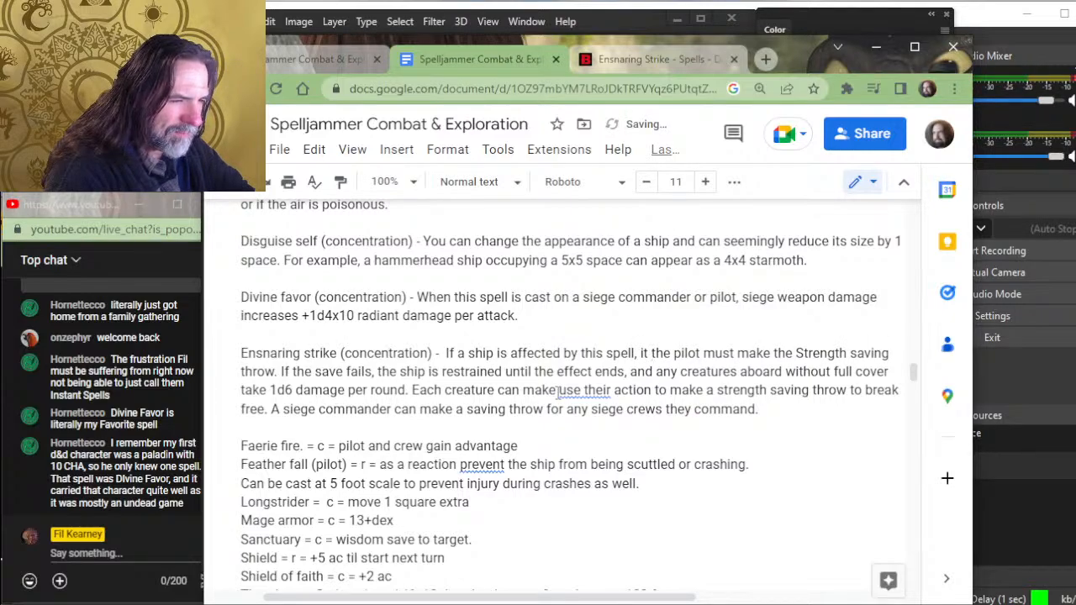
pyautogui.write('is r')
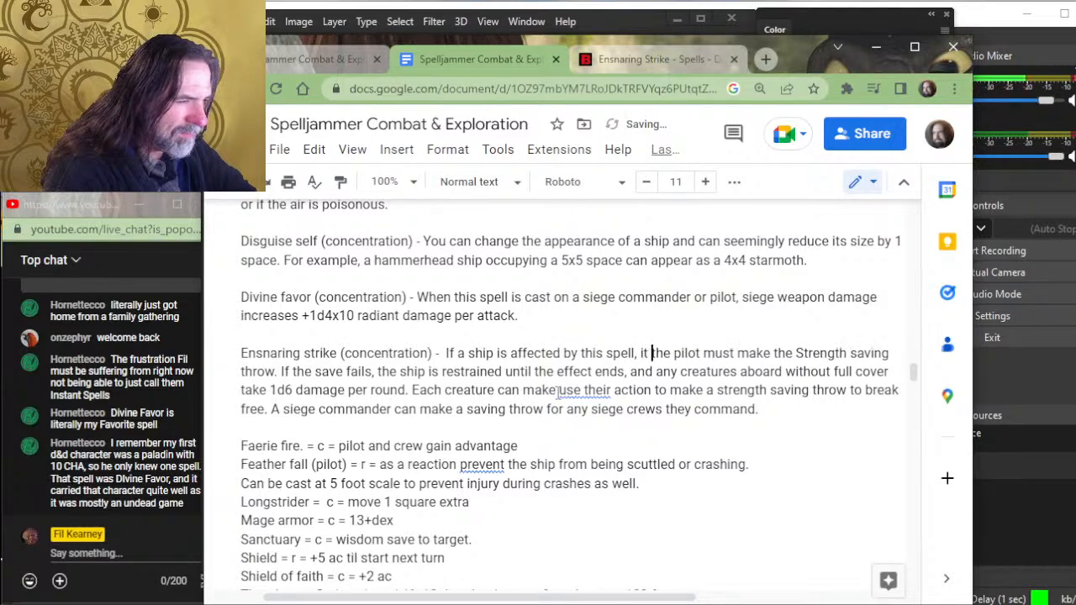
pyautogui.press('BackSpace')
pyautogui.press('BackSpace')
pyautogui.press('BackSpace')
pyautogui.press('BackSpace')
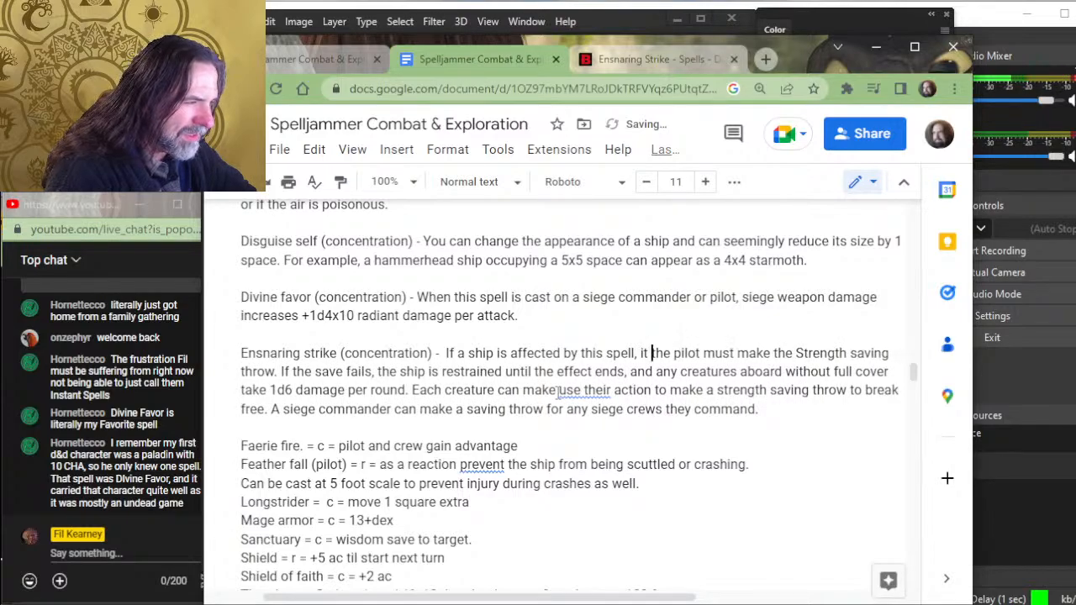
pyautogui.write('and all ')
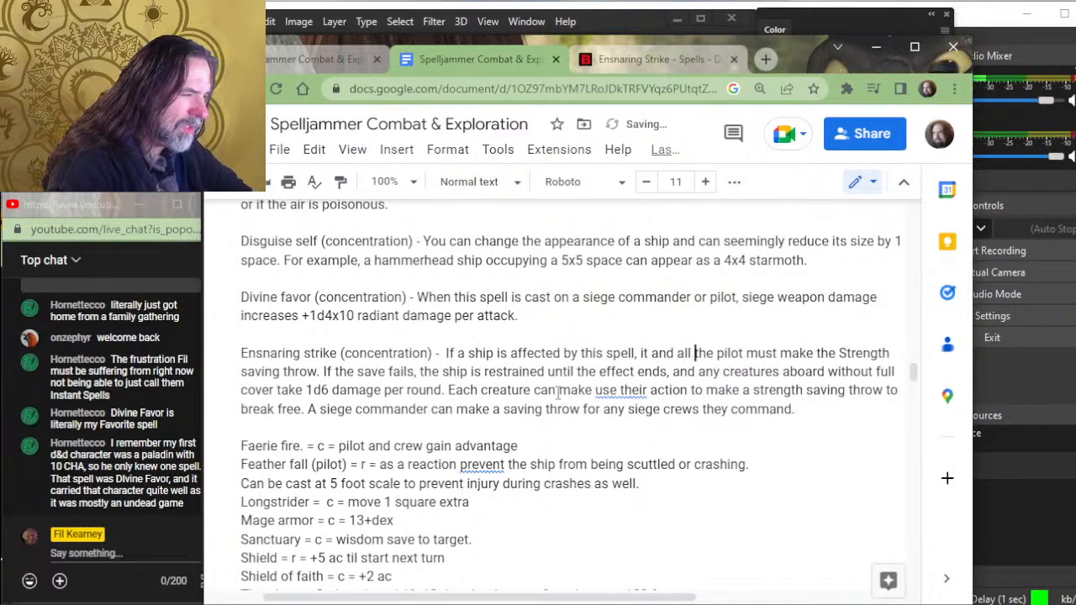
pyautogui.write('cr')
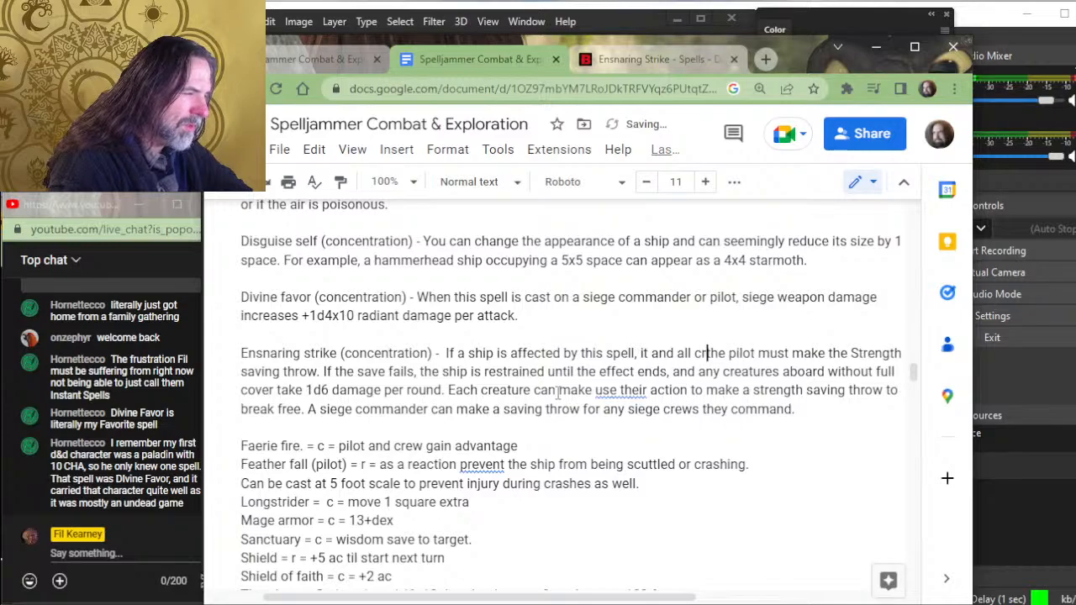
pyautogui.press('BackSpace')
pyautogui.press('BackSpace')
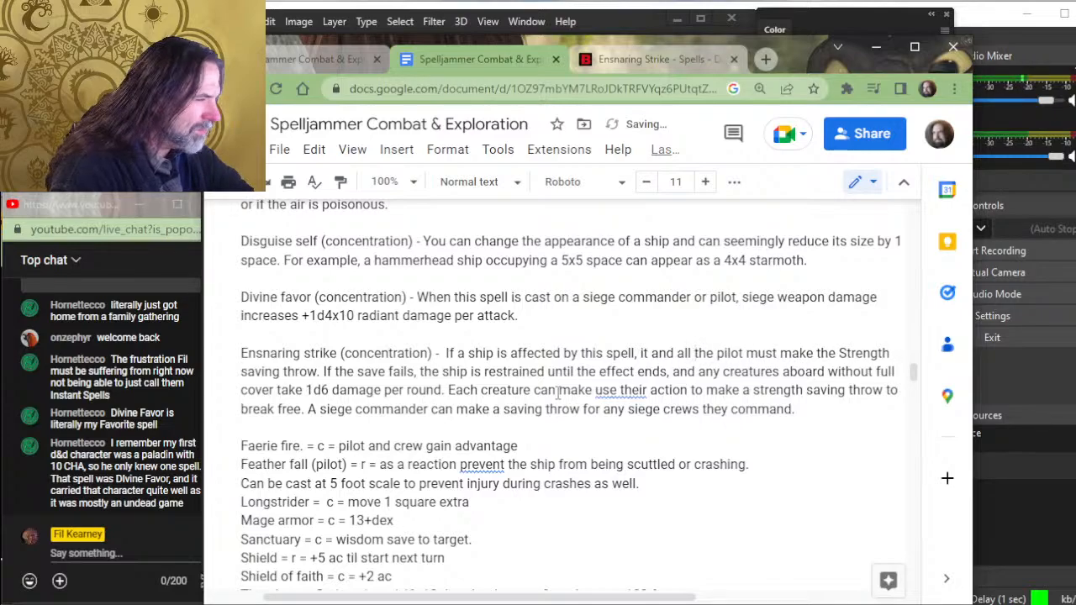
pyautogui.press('BackSpace')
pyautogui.press('BackSpace')
pyautogui.press('BackSpace')
pyautogui.press('BackSpace')
pyautogui.press('BackSpace')
pyautogui.press('BackSpace')
pyautogui.press('BackSpace')
pyautogui.press('BackSpace')
pyautogui.press('BackSpace')
pyautogui.press('BackSpace')
pyautogui.press('BackSpace')
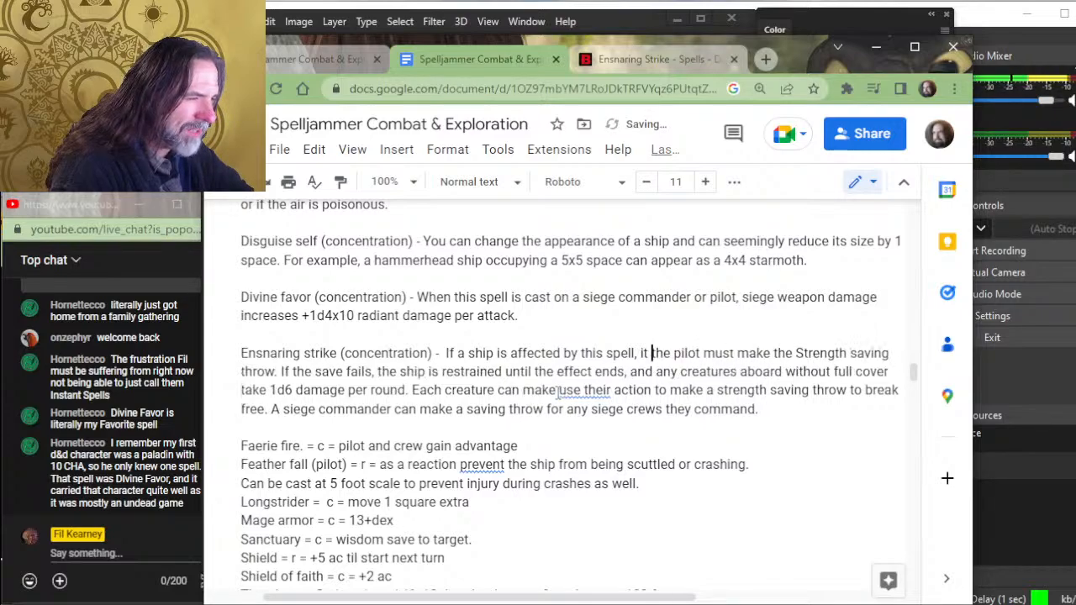
pyautogui.press('BackSpace')
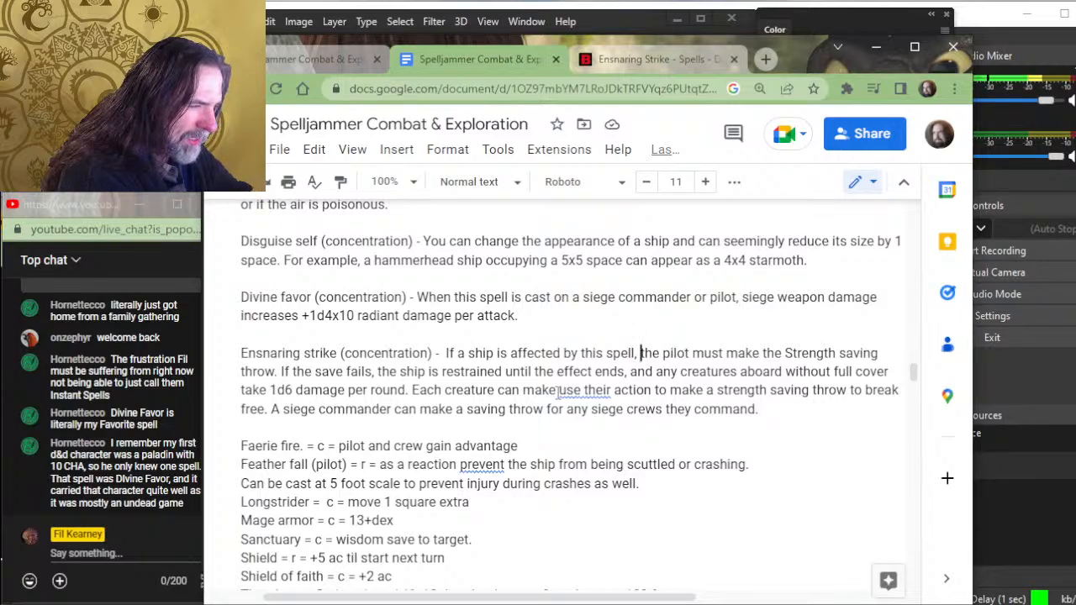
# - Remove the stray word "make" before "use their action" in the Ensnaring strike entry
pyautogui.click(556, 390)
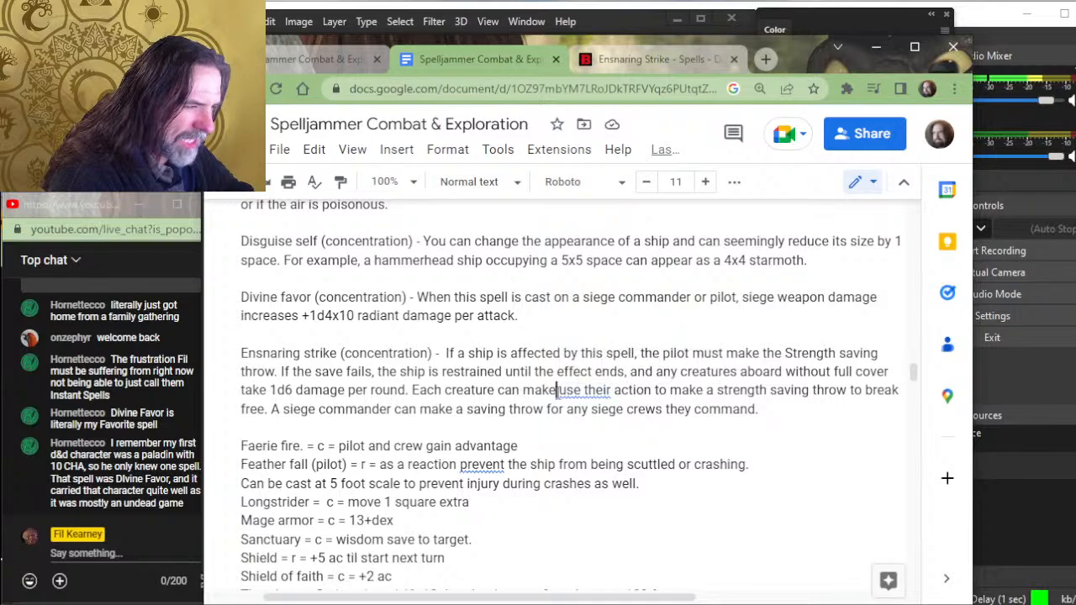
pyautogui.press('BackSpace')
pyautogui.press('BackSpace')
pyautogui.press('BackSpace')
pyautogui.press('BackSpace')
pyautogui.press('BackSpace')
pyautogui.press('BackSpace')
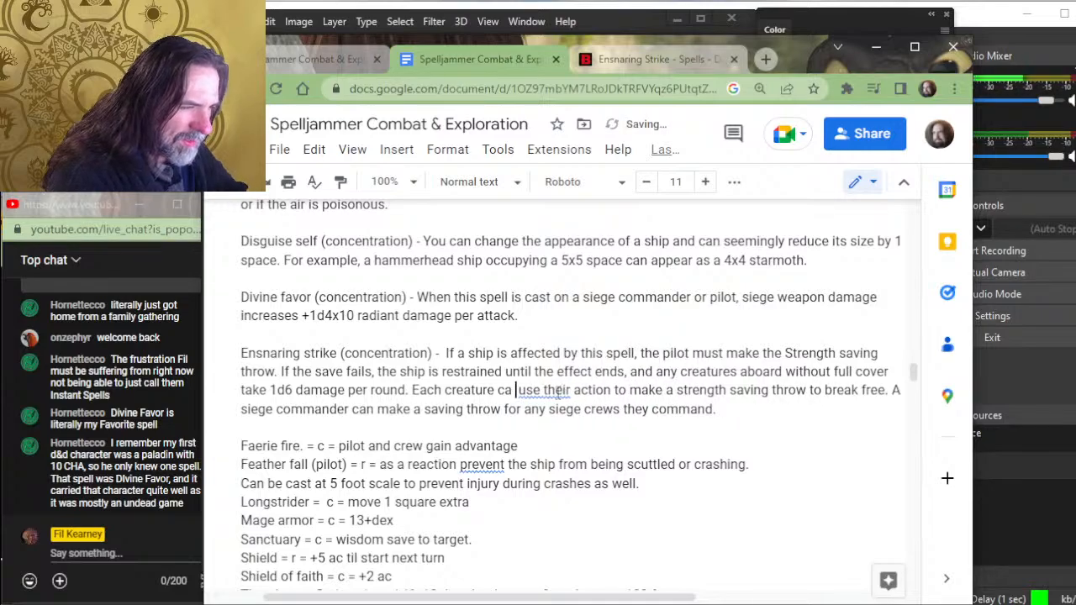
pyautogui.write('n')
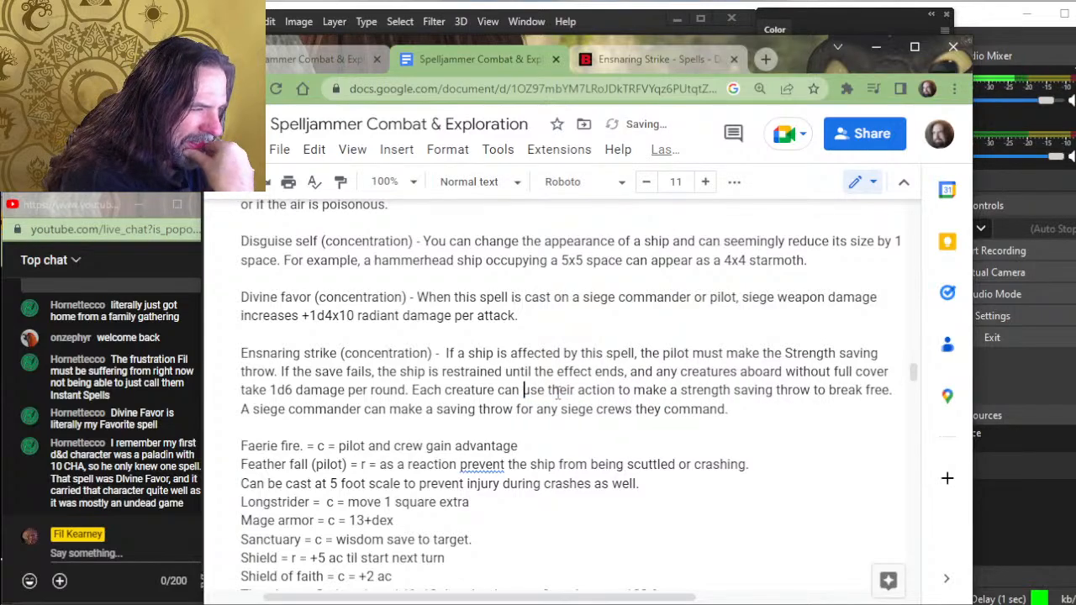
# - Change "any siege crews" to "all siege crews" in the siege commander sentence of the Ensnaring strike entry
pyautogui.press('Right')
pyautogui.press('Right')
pyautogui.press('Right')
pyautogui.press('Right')
pyautogui.press('Right')
pyautogui.press('Right')
pyautogui.press('Right')
pyautogui.press('Right')
pyautogui.press('Right')
pyautogui.press('Right')
pyautogui.press('Right')
pyautogui.press('Right')
pyautogui.press('Right')
pyautogui.press('Right')
pyautogui.press('Right')
pyautogui.press('Right')
pyautogui.press('Right')
pyautogui.press('Right')
pyautogui.press('Right')
pyautogui.press('Right')
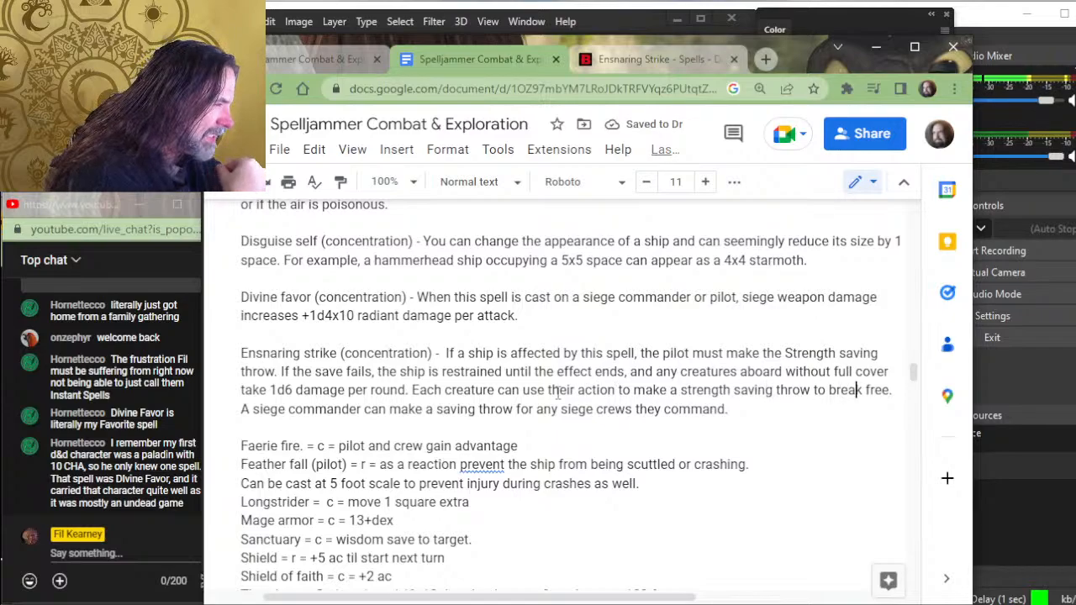
pyautogui.press('Right')
pyautogui.press('Right')
pyautogui.press('Right')
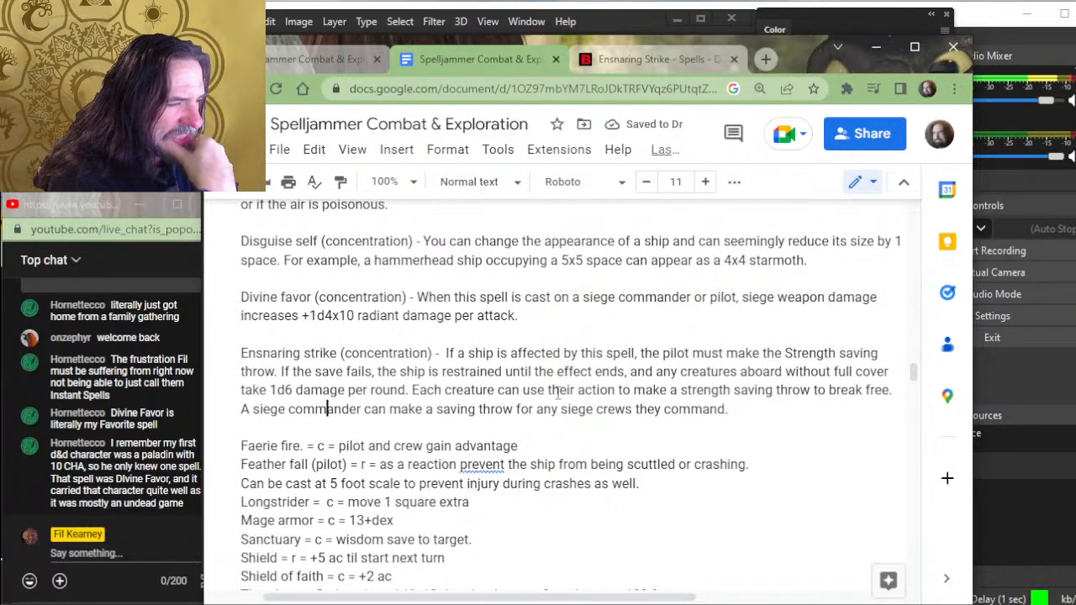
pyautogui.press('Right')
pyautogui.press('Right')
pyautogui.press('Right')
pyautogui.press('Right')
pyautogui.press('Right')
pyautogui.press('Right')
pyautogui.press('Right')
pyautogui.press('Right')
pyautogui.press('Right')
pyautogui.press('Right')
pyautogui.press('Right')
pyautogui.press('Right')
pyautogui.press('Right')
pyautogui.press('Right')
pyautogui.press('Right')
pyautogui.press('Right')
pyautogui.press('Right')
pyautogui.press('Right')
pyautogui.press('Right')
pyautogui.press('Right')
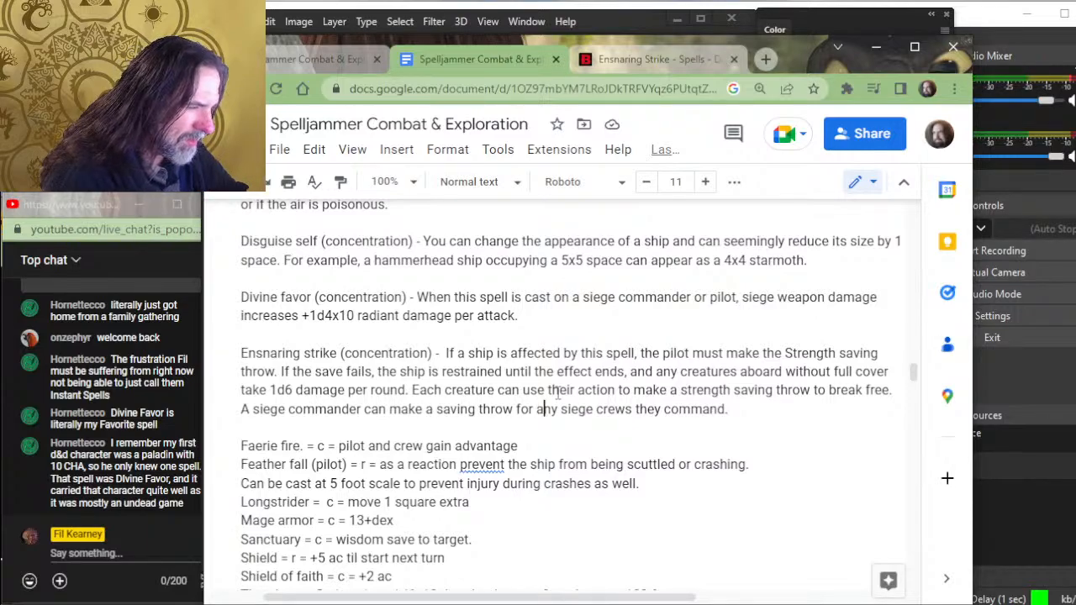
pyautogui.press('Delete')
pyautogui.press('Delete')
pyautogui.press('Delete')
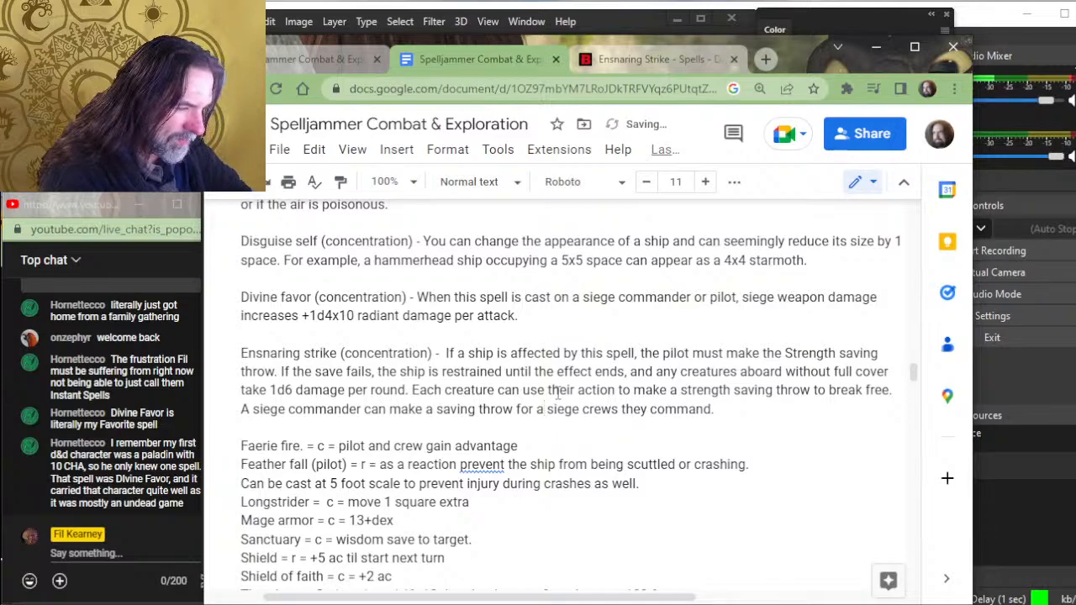
pyautogui.write('ll')
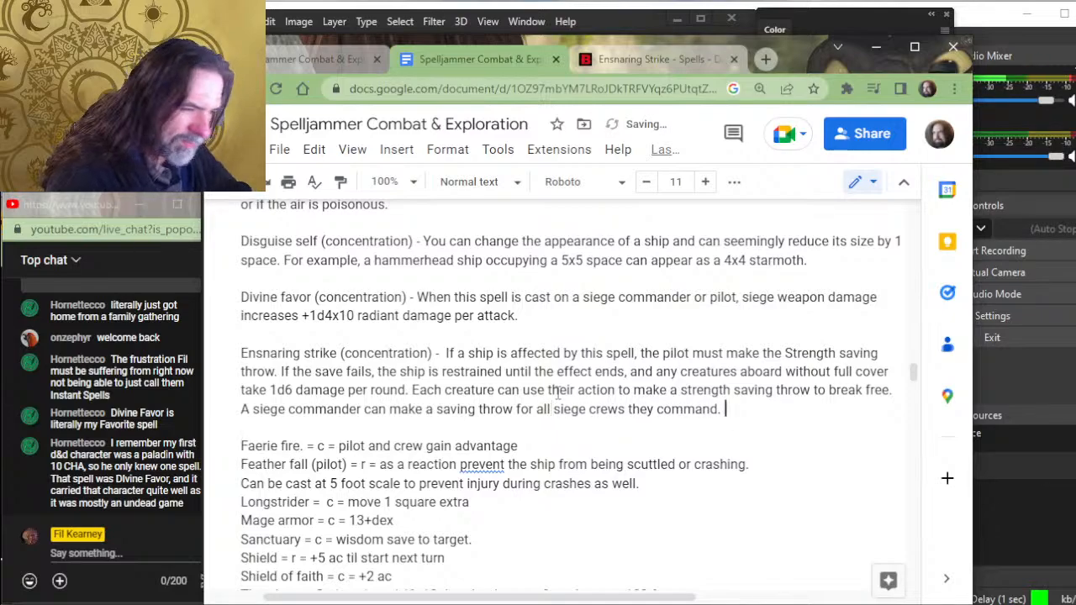
pyautogui.press('Left')
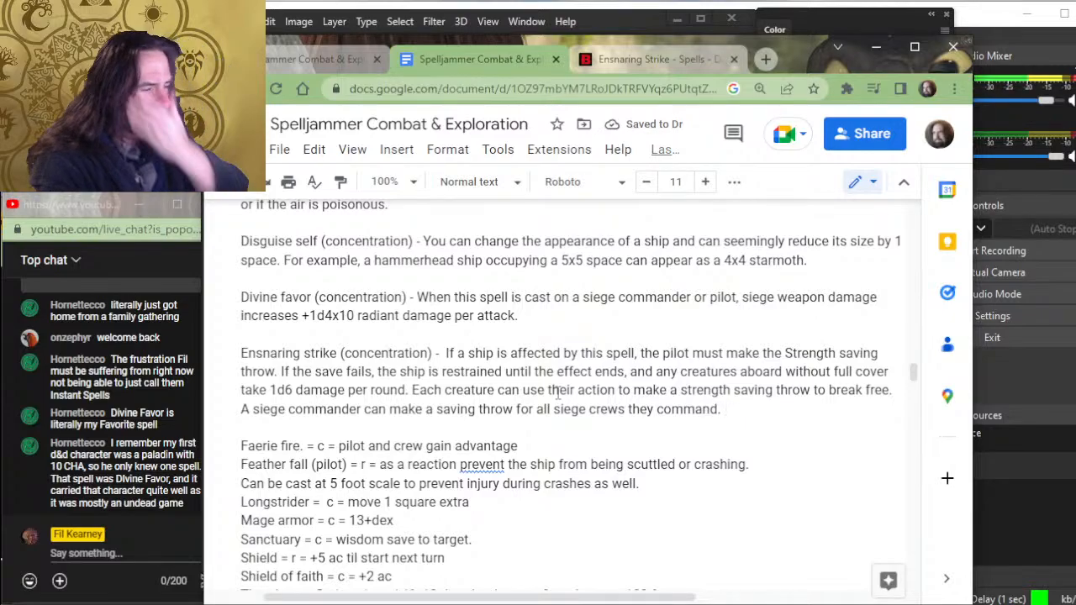
# - Insert a blank line between the Faerie fire and Feather fall entries
pyautogui.press('Right')
pyautogui.press('Right')
pyautogui.press('Down')
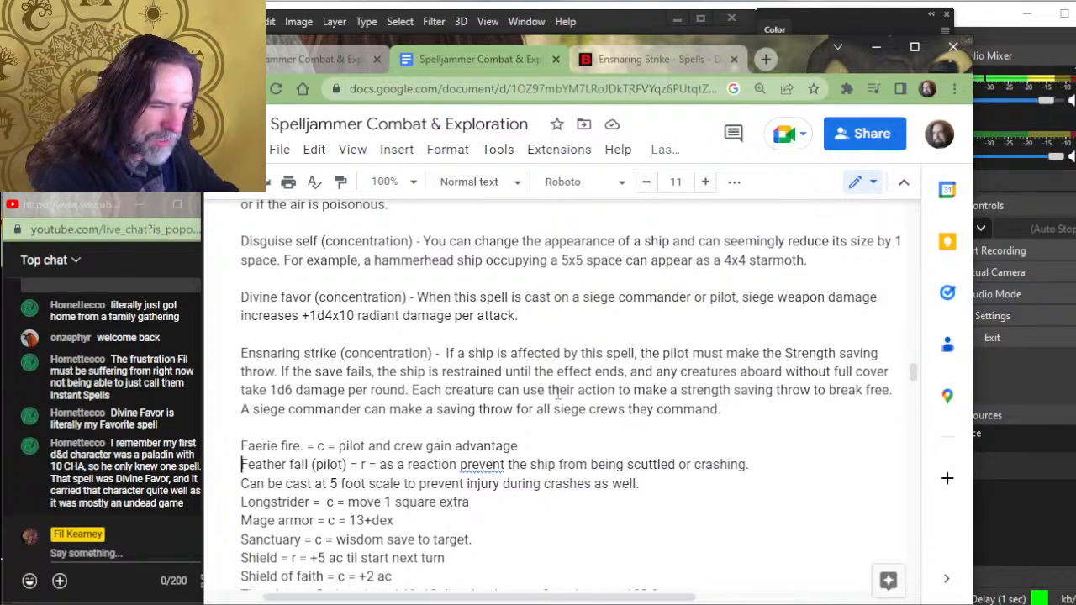
pyautogui.press('Left')
pyautogui.press('Return')
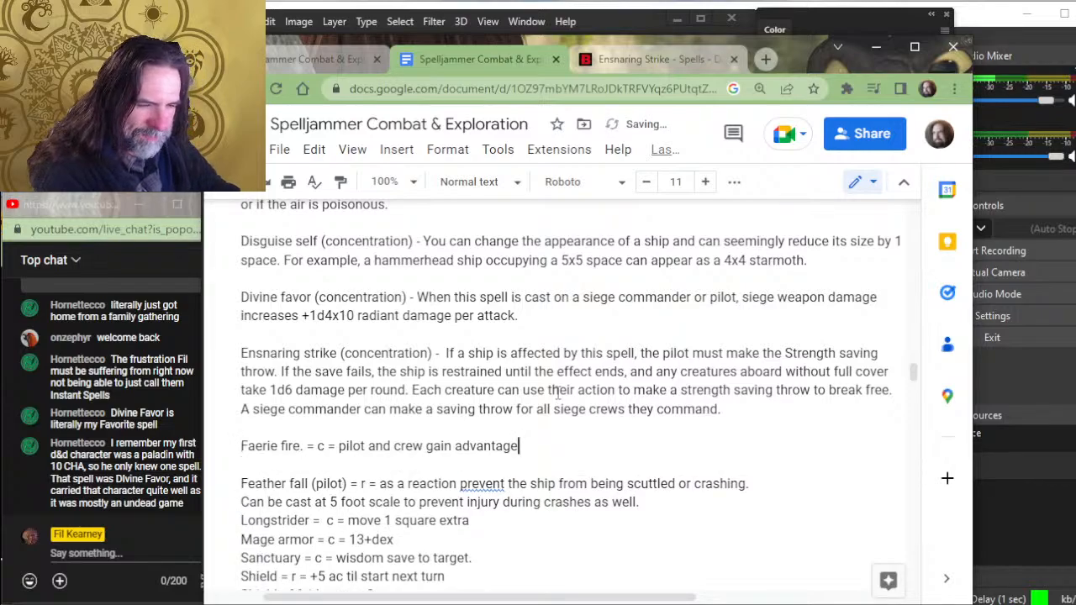
# - Replace the ". = c =" shorthand after Faerie fire with "(concentration) -"
pyautogui.press('Left')
pyautogui.press('Left')
pyautogui.press('Left')
pyautogui.press('Left')
pyautogui.press('Left')
pyautogui.press('Left')
pyautogui.press('Left')
pyautogui.press('Left')
pyautogui.press('Left')
pyautogui.press('Left')
pyautogui.press('Left')
pyautogui.press('Left')
pyautogui.press('Left')
pyautogui.press('Left')
pyautogui.press('Left')
pyautogui.press('Left')
pyautogui.press('Left')
pyautogui.press('Left')
pyautogui.press('Left')
pyautogui.press('Left')
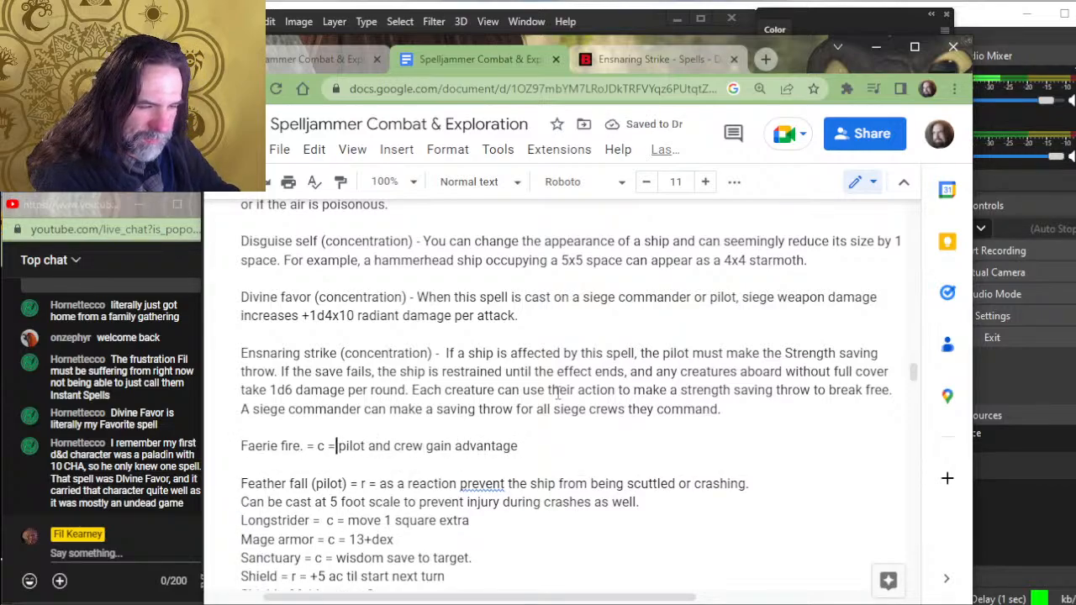
pyautogui.press('BackSpace')
pyautogui.press('BackSpace')
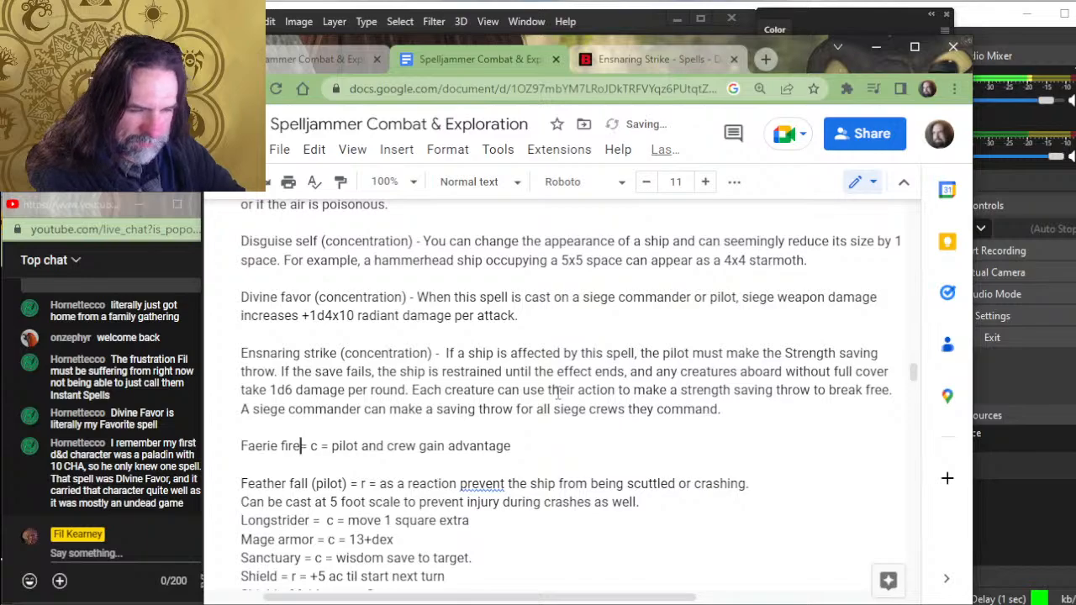
pyautogui.write('(co')
pyautogui.write('ncentration)')
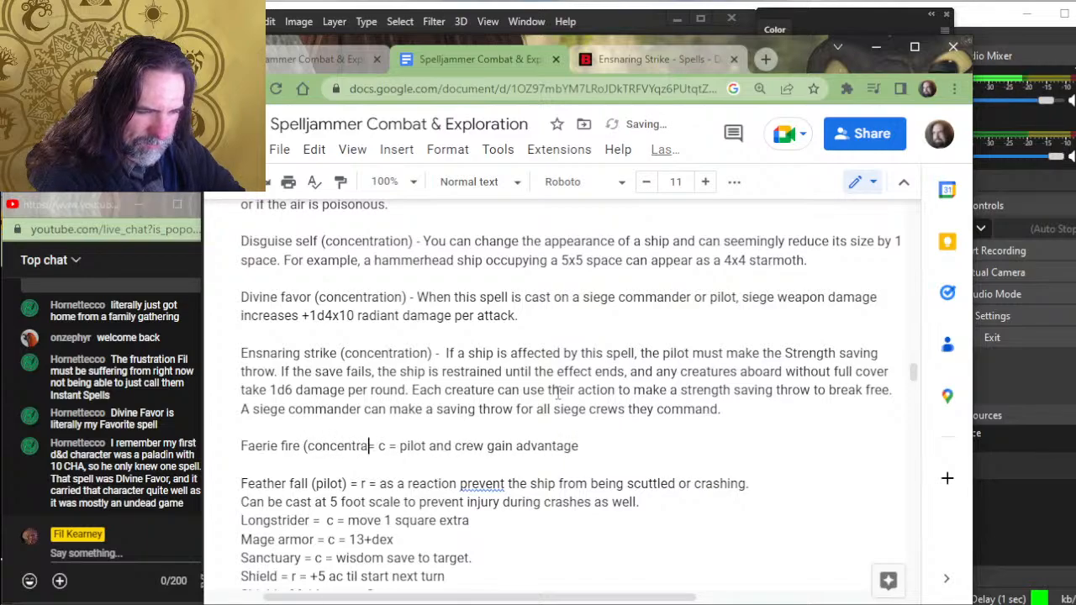
pyautogui.press('Delete')
pyautogui.press('Delete')
pyautogui.press('Delete')
pyautogui.press('Delete')
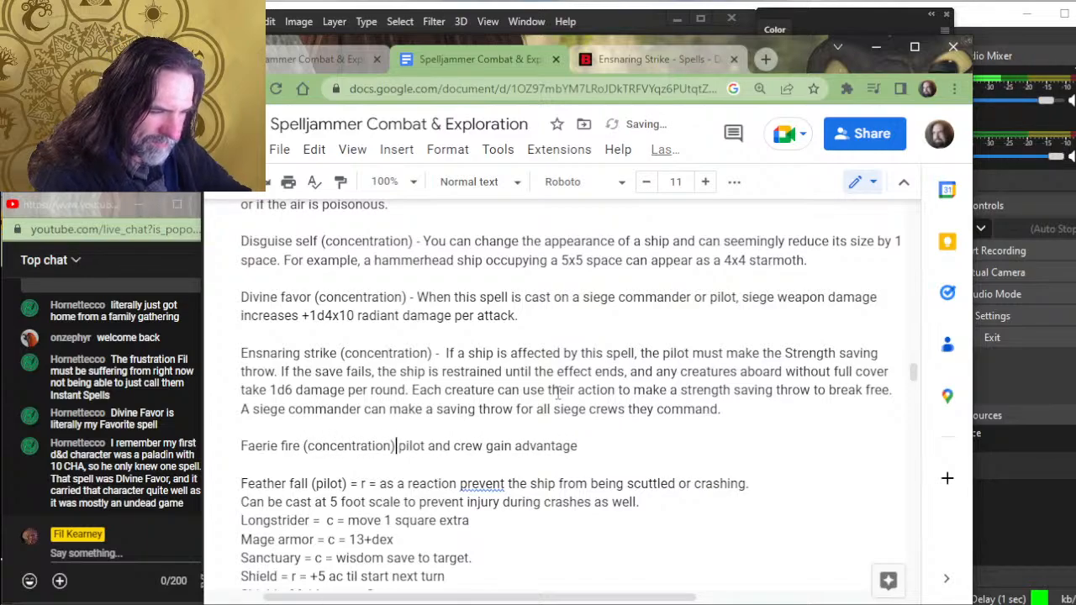
pyautogui.write('-')
# - Place the text cursor directly before "pilot and crew gain advantage" in the Faerie fire entry
pyautogui.press('Down')
pyautogui.press('Left')
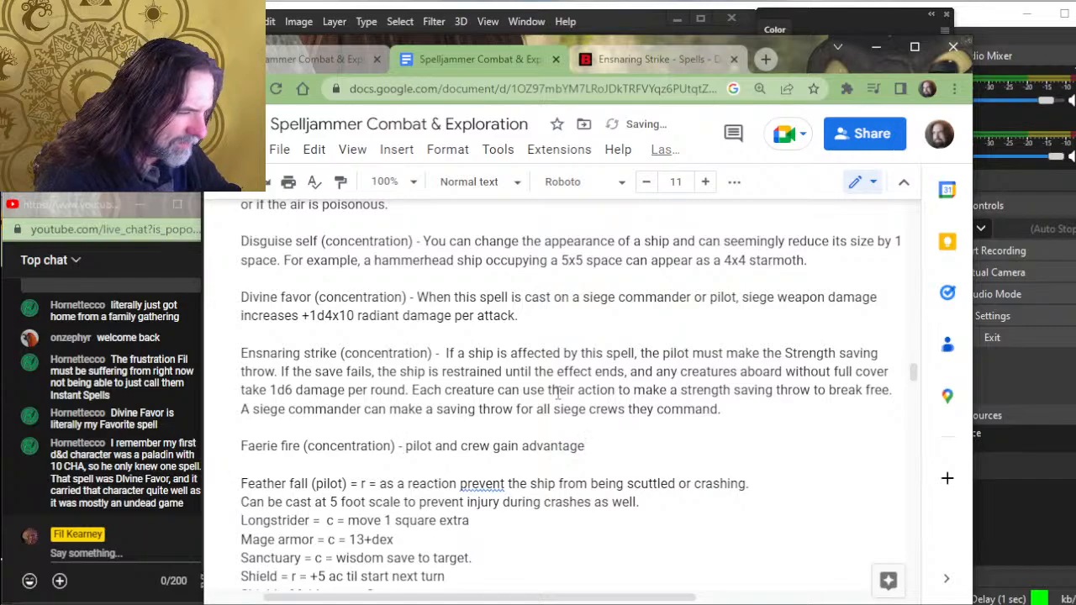
pyautogui.press('Left')
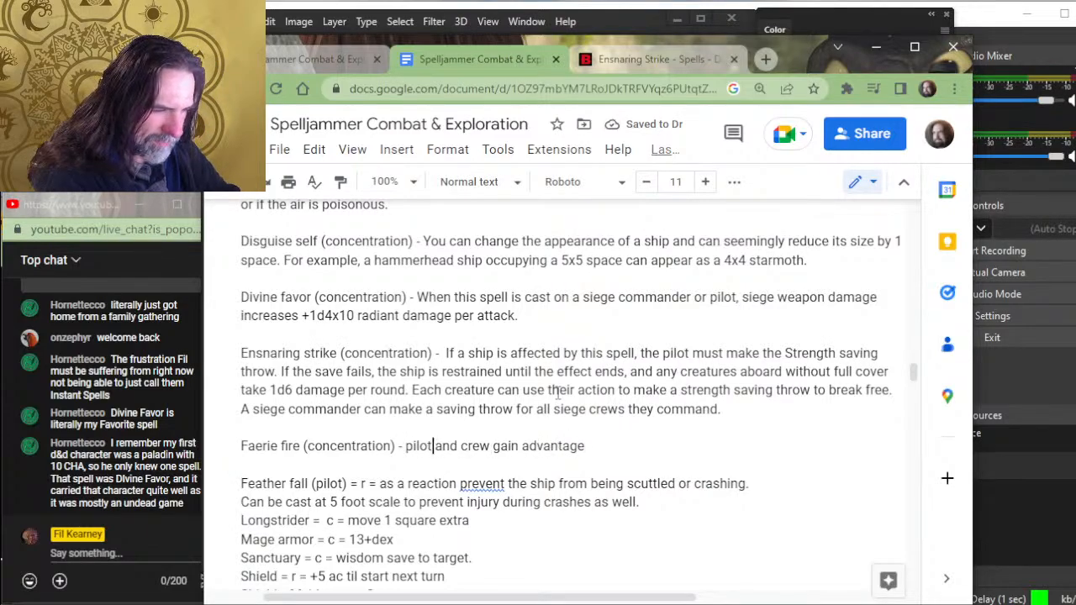
pyautogui.press('Left')
pyautogui.press('Left')
pyautogui.press('Left')
pyautogui.press('Left')
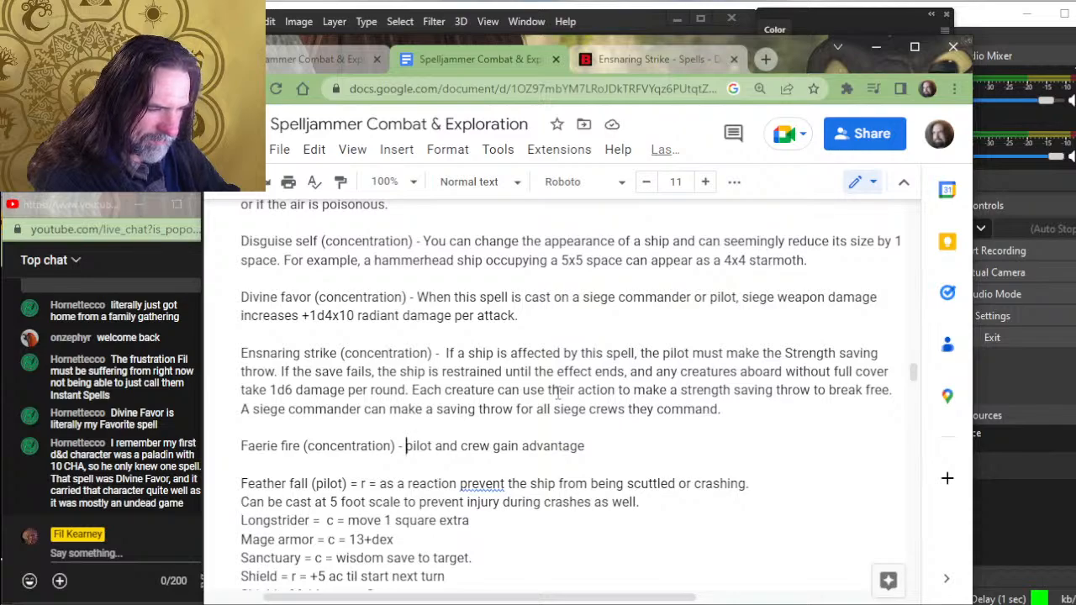
pyautogui.hotkey('alt', 'Tab')
pyautogui.hotkey('alt', 'Tab')
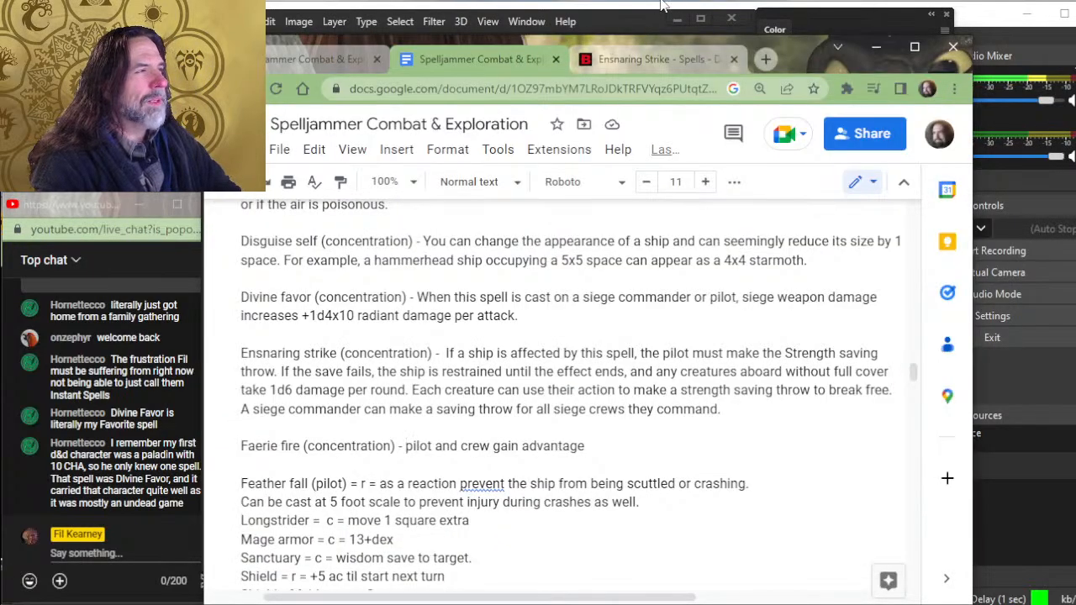
# - Search D&D Beyond for "faerie fire" and read the rules text on the Faerie Fire spell page
pyautogui.click(612, 58)
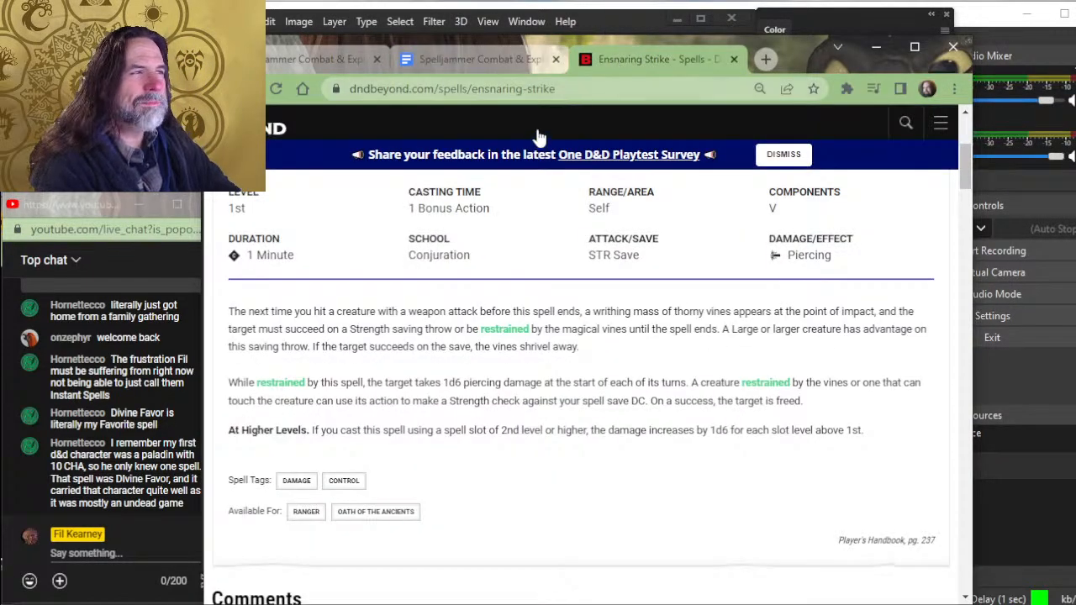
pyautogui.click(905, 123)
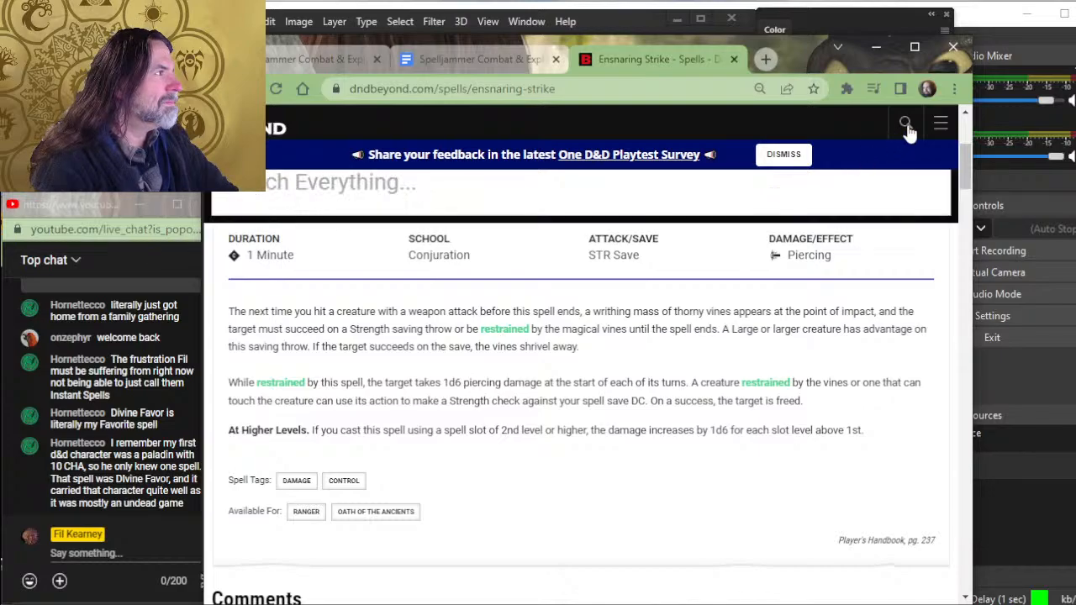
pyautogui.click(497, 180)
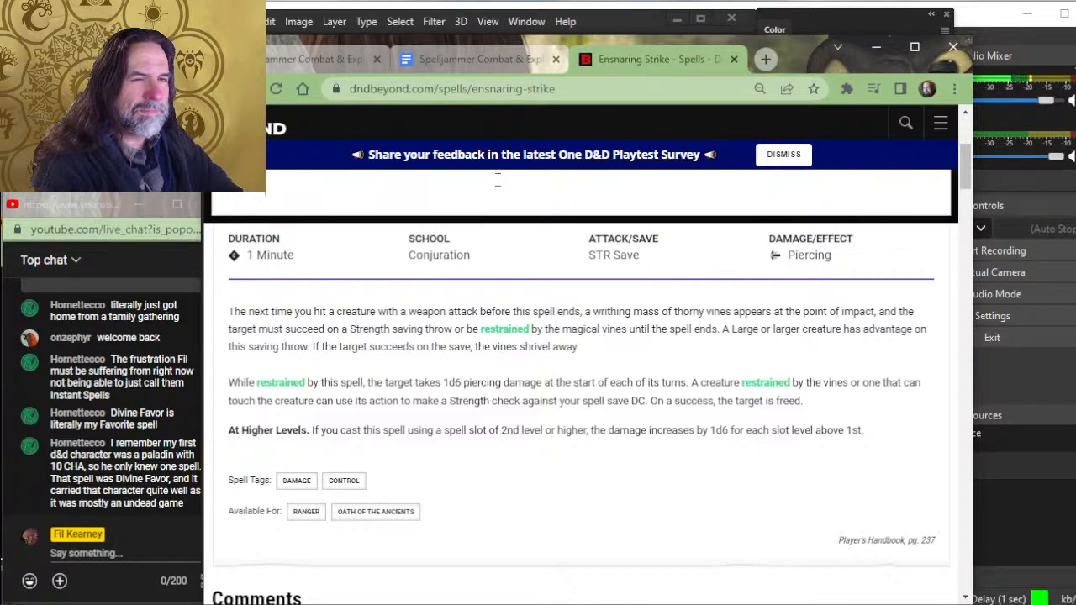
pyautogui.write('faerie fire')
pyautogui.press('Return')
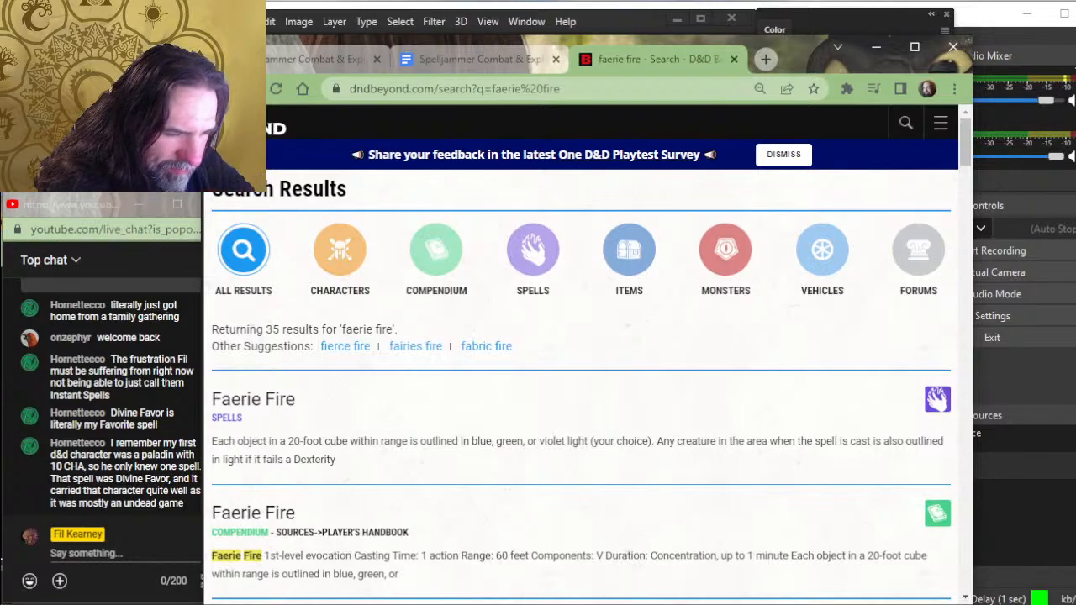
pyautogui.click(268, 398)
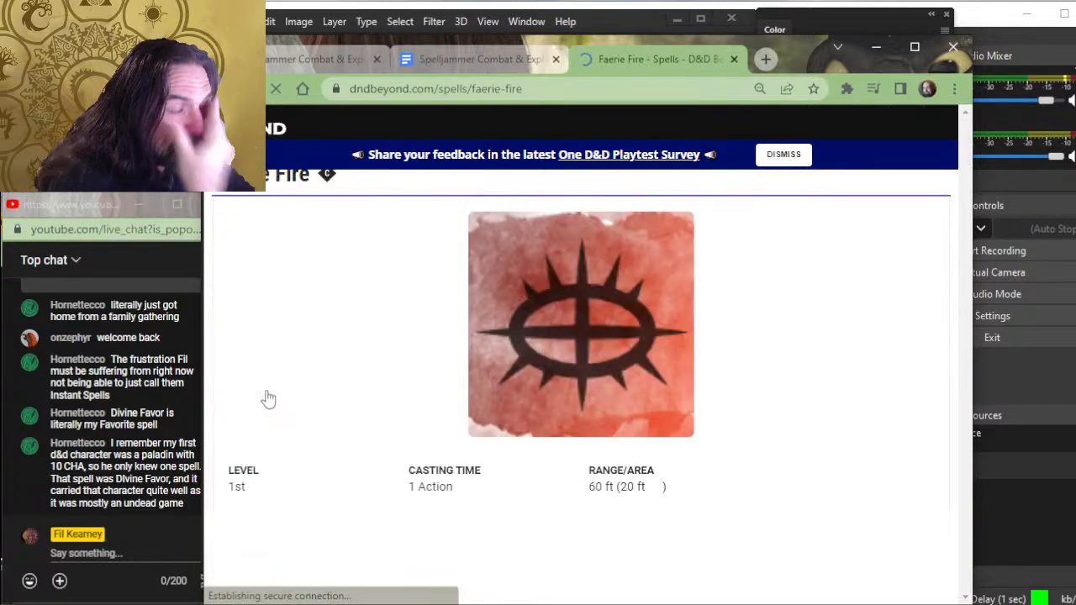
pyautogui.scroll(-3, 320, 432)
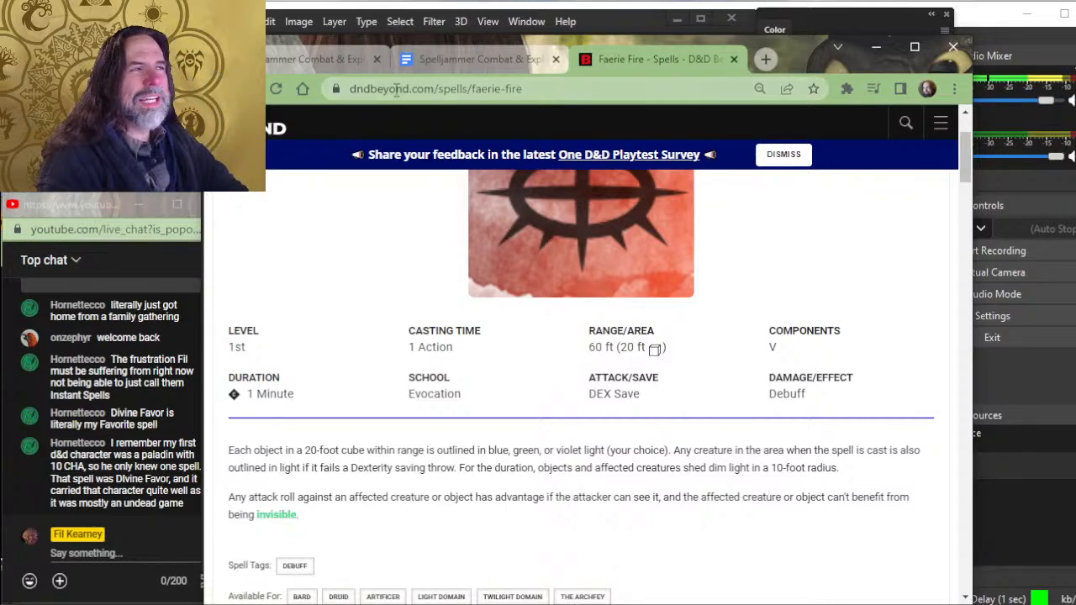
# - In the Spelljammer document's Faerie fire entry, insert "if a ship is affected by this spell, the ship and all crew aboard are affected." before "pilot"
pyautogui.click(427, 63)
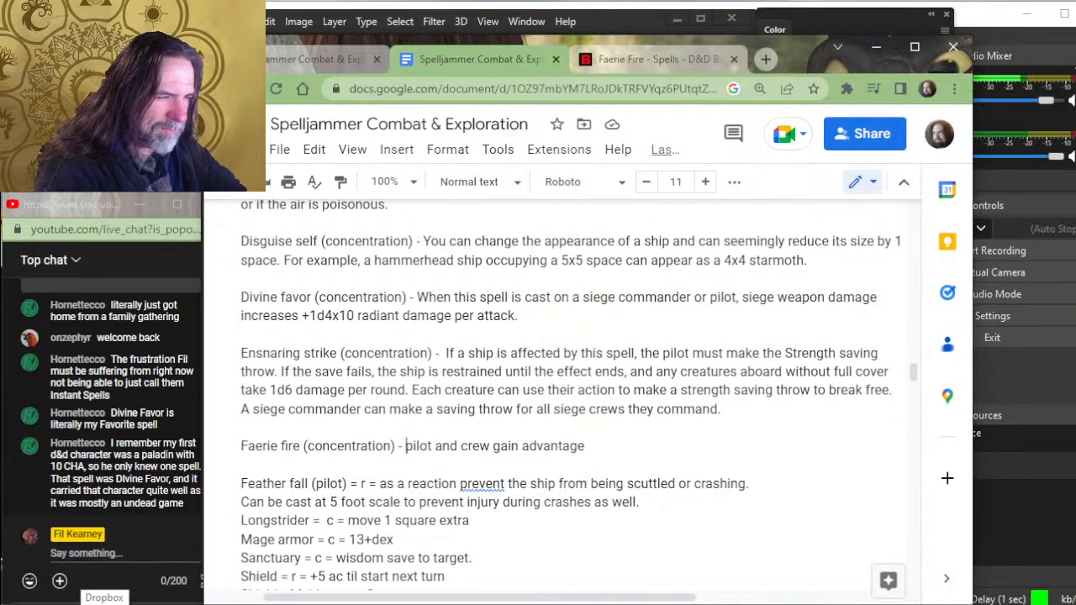
pyautogui.write('if a ship is af')
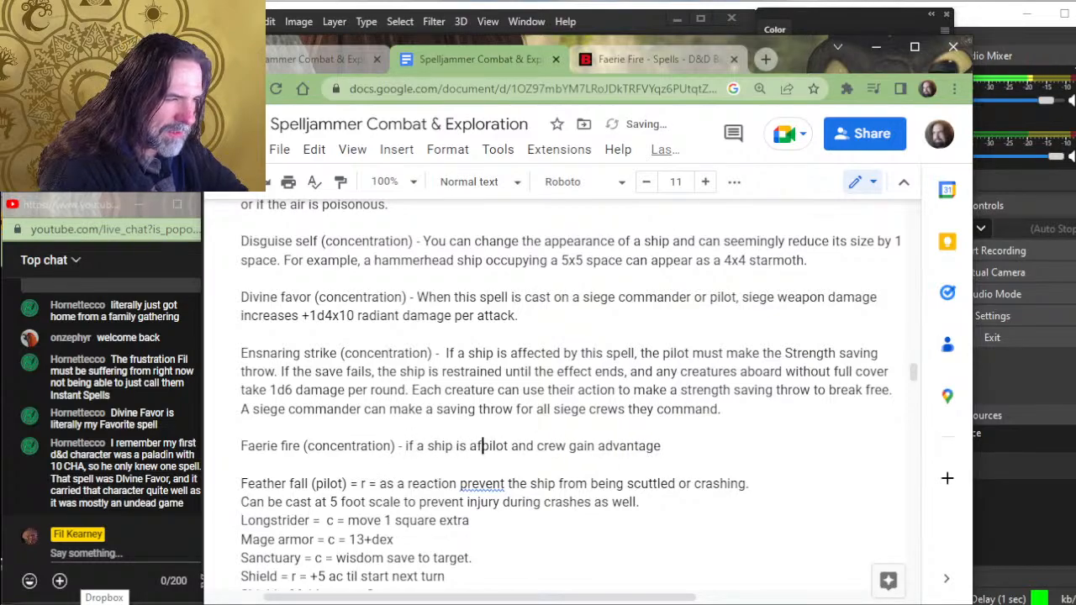
pyautogui.write('fected by this ')
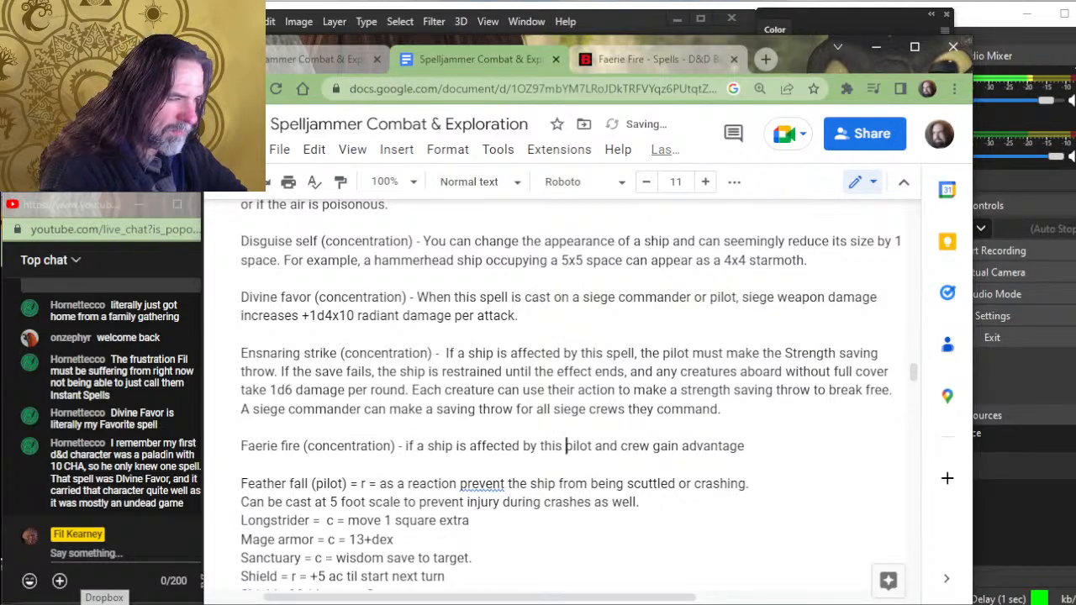
pyautogui.write('spell, the')
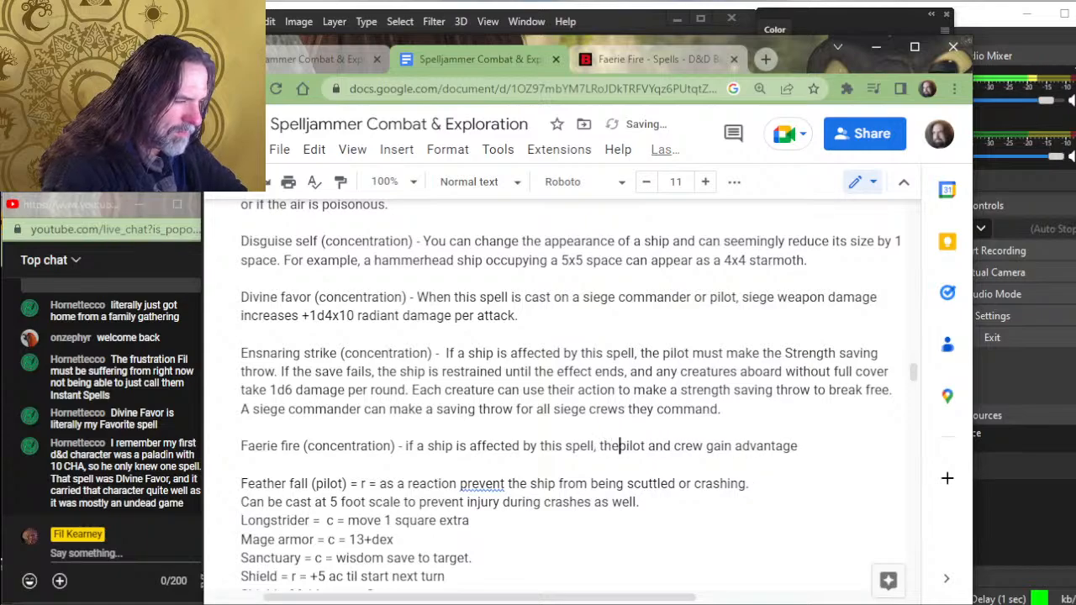
pyautogui.write(' ship and')
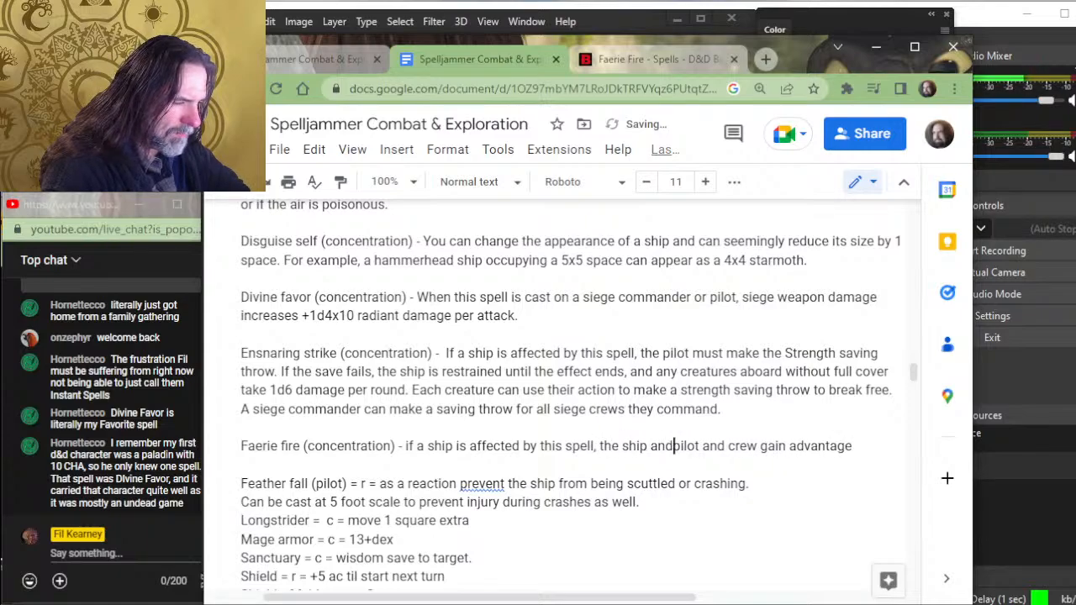
pyautogui.write(' all cr')
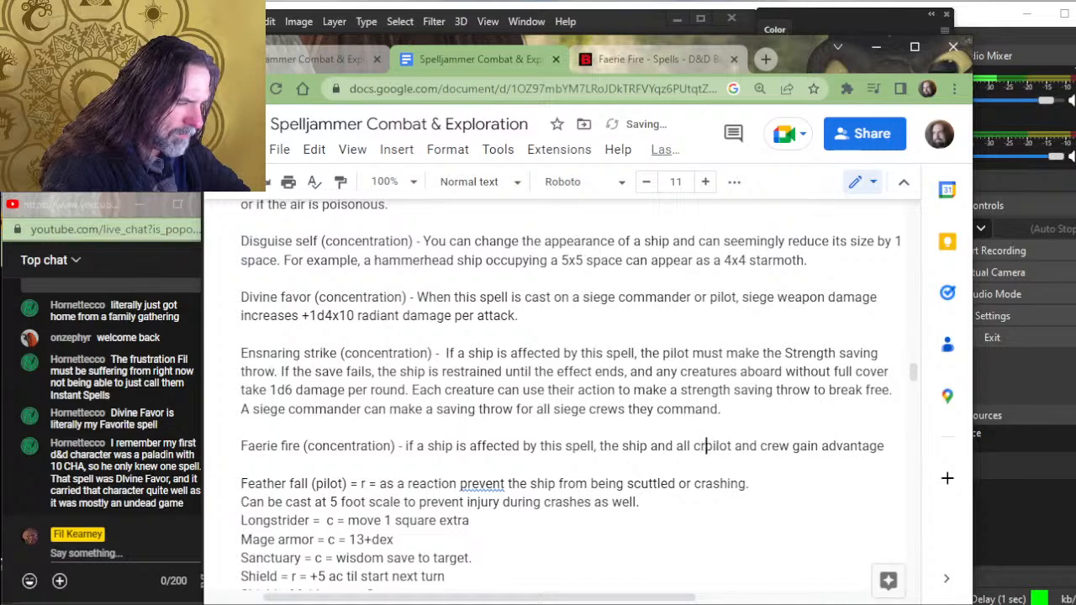
pyautogui.write('ew aboard ')
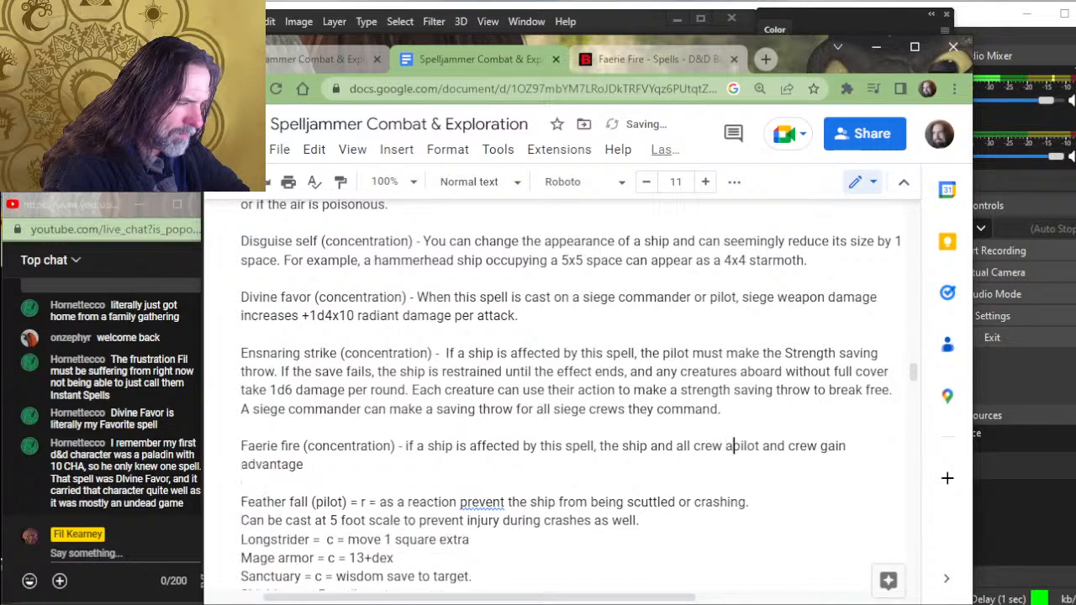
pyautogui.write('are affectyed')
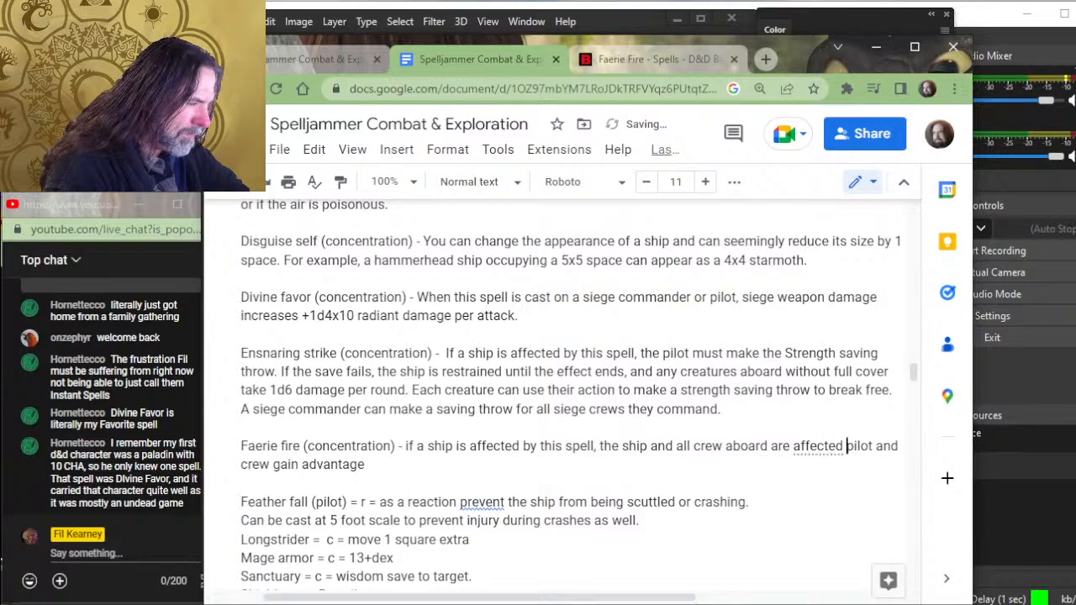
pyautogui.press('BackSpace')
pyautogui.write('.')
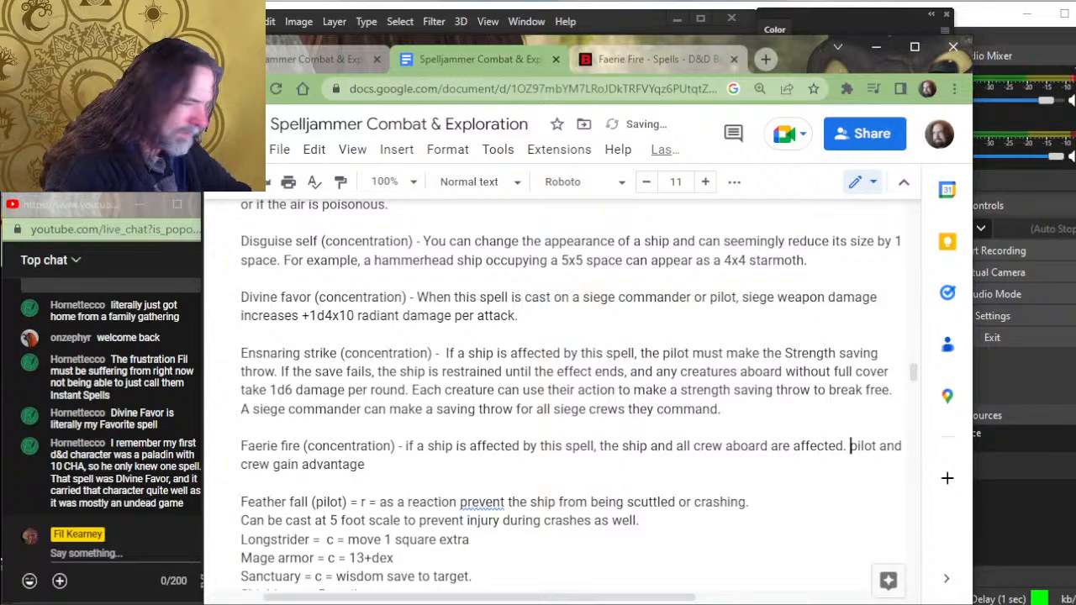
# - Replace the leftover shorthand "pilot and crew gain advantage" at the end of the Faerie fire entry with a line break
pyautogui.hotkey('shift', 'Down')
pyautogui.hotkey('shift', 'End')
pyautogui.press('Return')
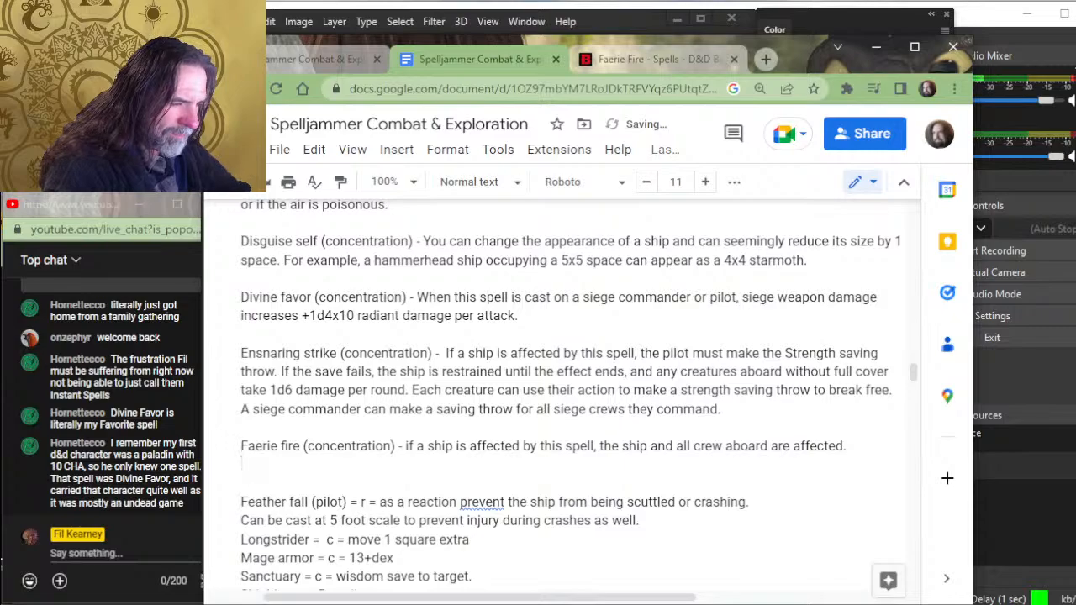
# - Recheck the saving throw and effect wording on the D&D Beyond Faerie Fire page and return to the Faerie fire entry
pyautogui.press('Up')
pyautogui.press('Right')
pyautogui.press('Right')
pyautogui.press('Right')
pyautogui.press('Right')
pyautogui.press('Right')
pyautogui.press('Right')
pyautogui.press('Right')
pyautogui.press('Right')
pyautogui.press('Right')
pyautogui.press('Right')
pyautogui.press('Right')
pyautogui.press('Right')
pyautogui.press('Right')
pyautogui.press('Right')
pyautogui.press('Right')
pyautogui.press('Right')
pyautogui.press('Right')
pyautogui.press('Right')
pyautogui.press('Right')
pyautogui.press('Right')
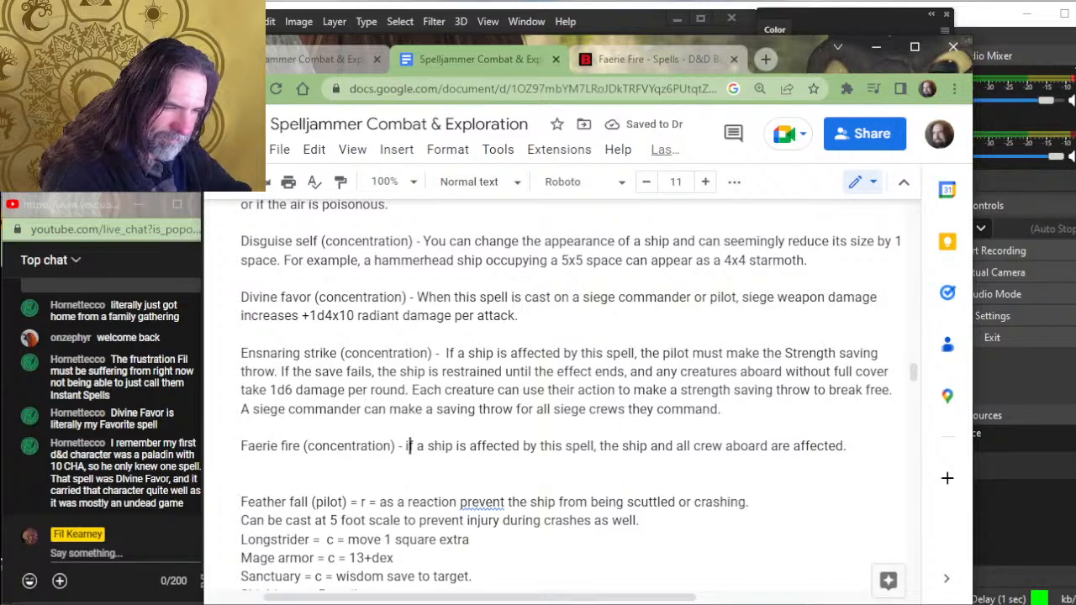
pyautogui.press('Right')
pyautogui.press('Right')
pyautogui.press('Right')
pyautogui.press('Right')
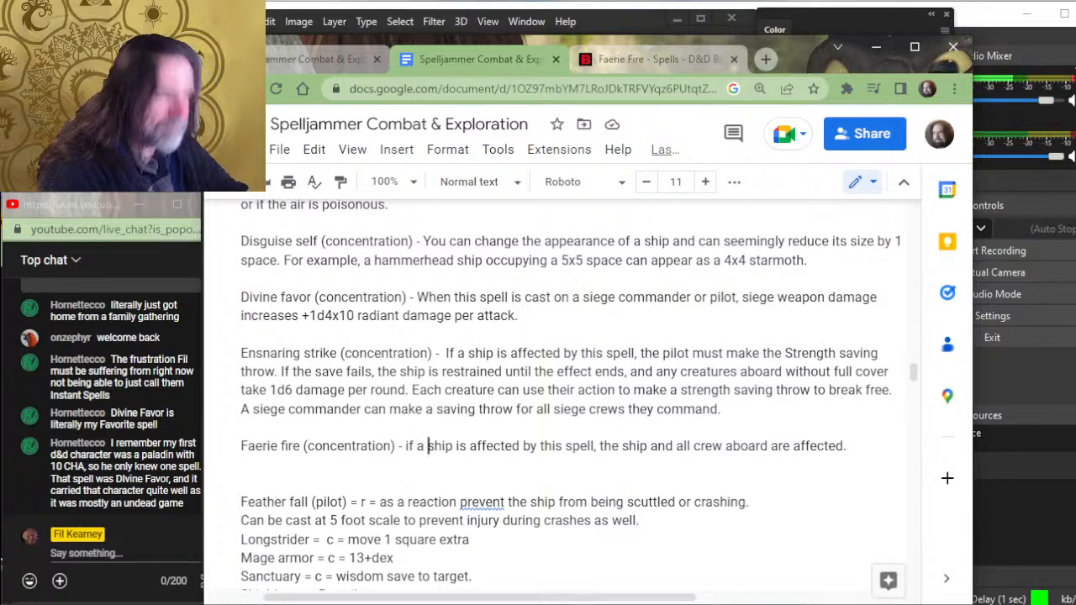
pyautogui.click(664, 50)
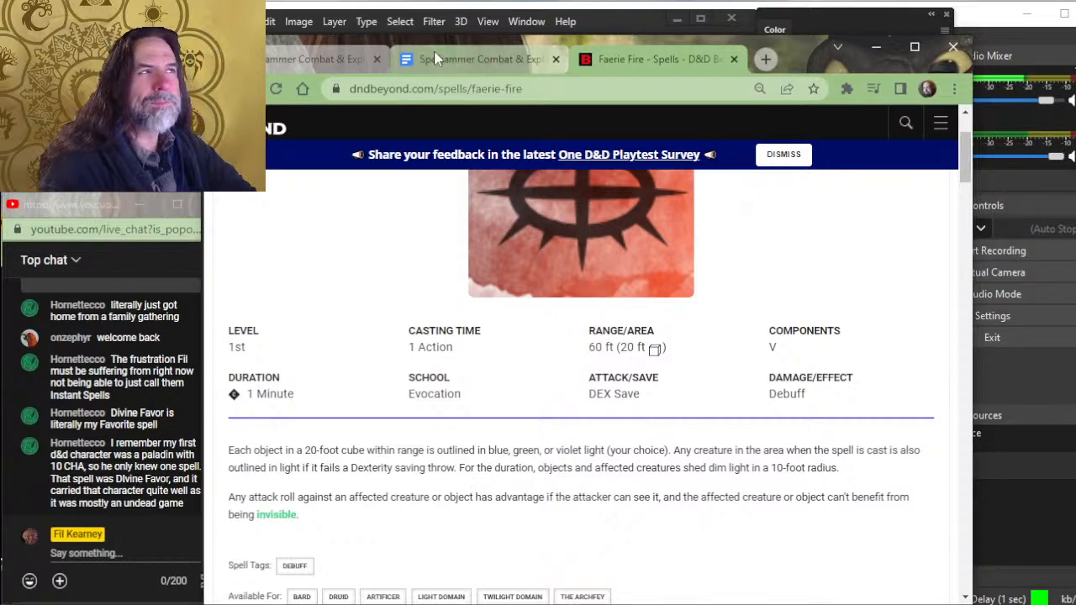
pyautogui.click(468, 63)
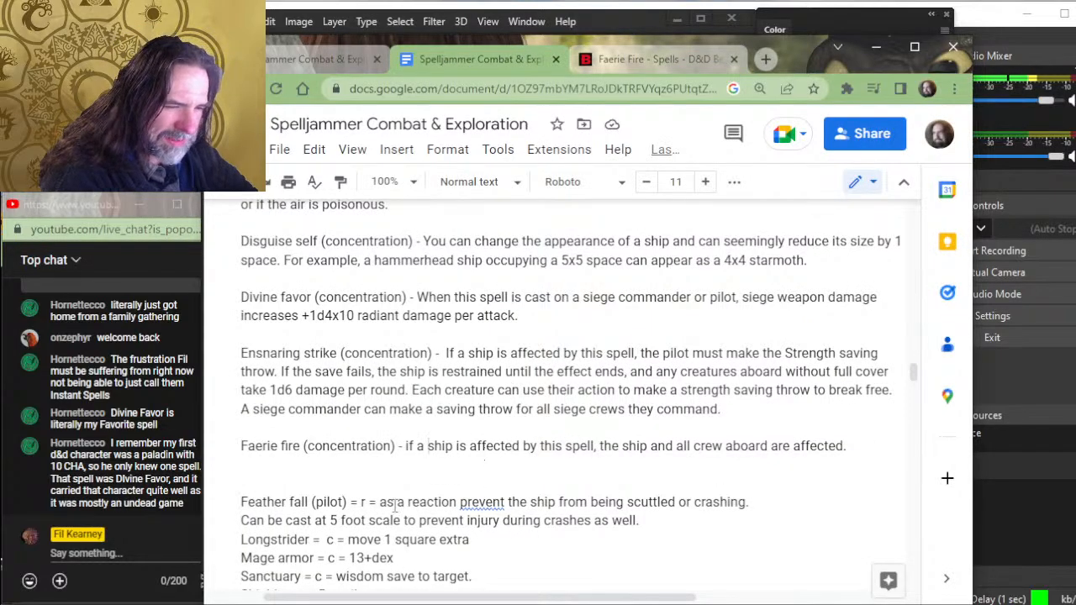
pyautogui.press('BackSpace')
pyautogui.press('BackSpace')
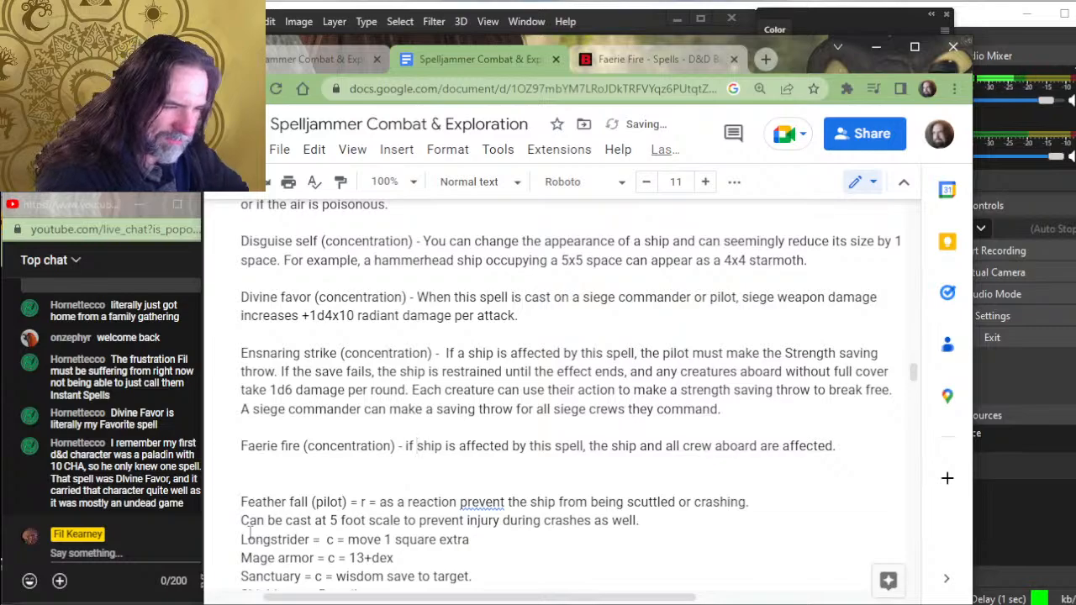
pyautogui.write('a')
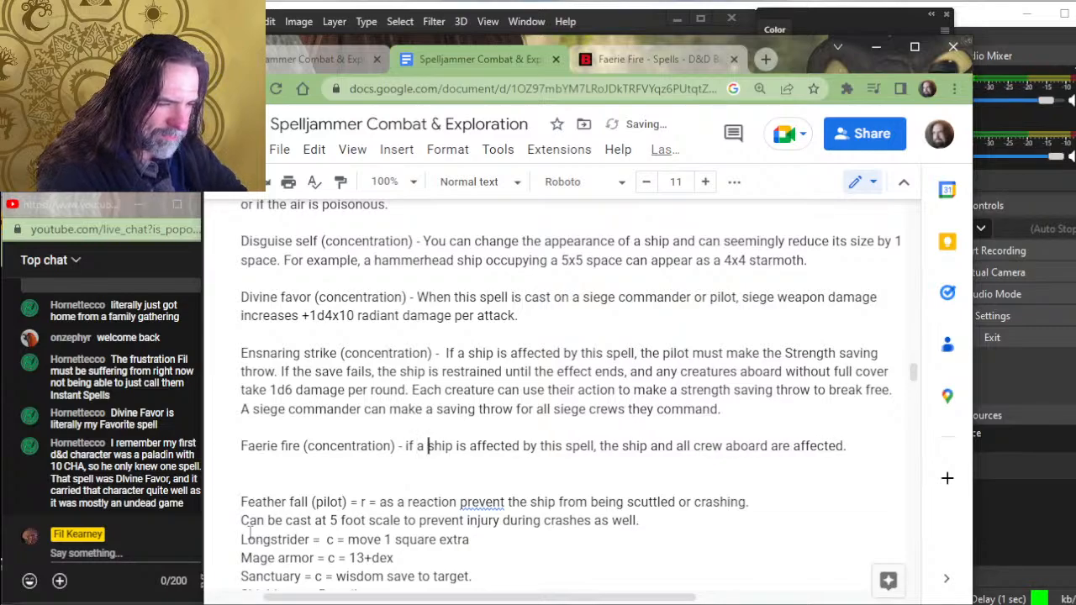
pyautogui.hotkey('ctrl', 'Right')
pyautogui.hotkey('ctrl', 'Right')
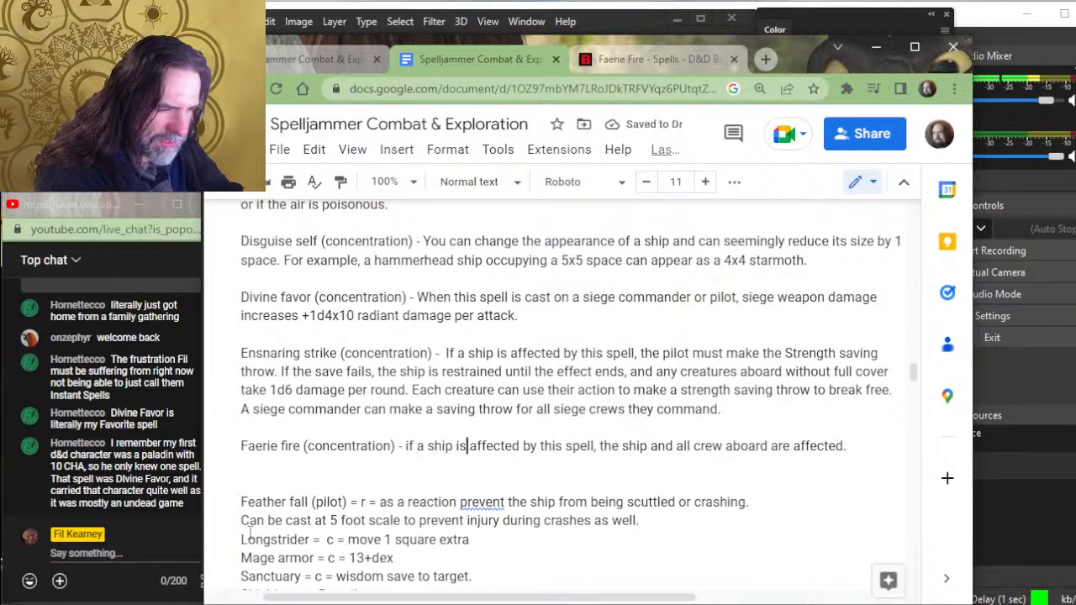
pyautogui.write('targeted by t')
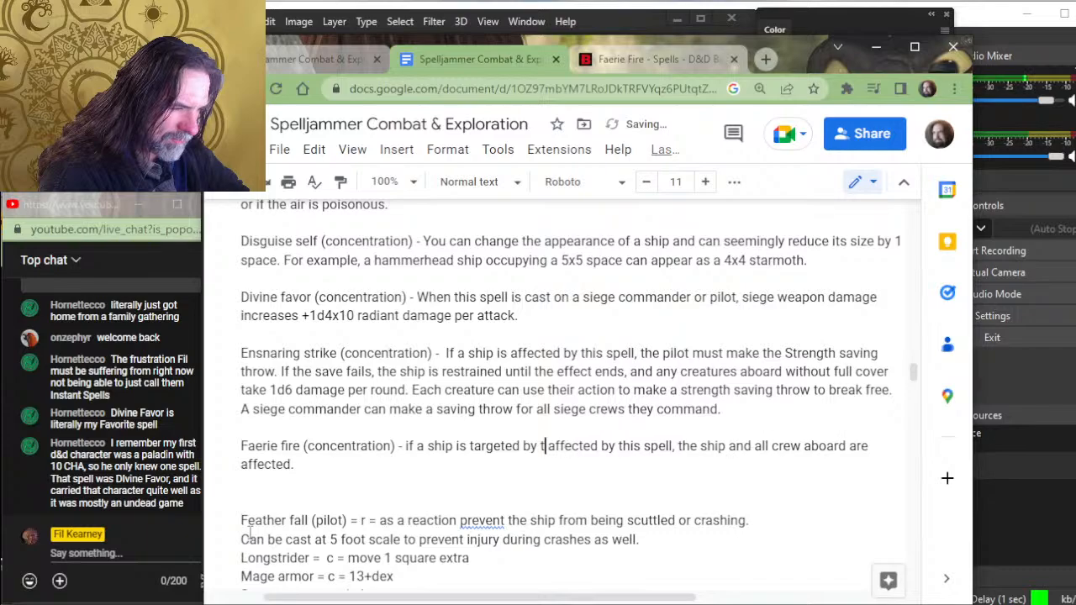
pyautogui.press('BackSpace')
pyautogui.press('BackSpace')
pyautogui.press('BackSpace')
pyautogui.press('BackSpace')
pyautogui.press('BackSpace')
pyautogui.press('BackSpace')
pyautogui.press('BackSpace')
pyautogui.press('BackSpace')
pyautogui.press('BackSpace')
pyautogui.press('BackSpace')
pyautogui.press('BackSpace')
pyautogui.press('BackSpace')
pyautogui.press('BackSpace')
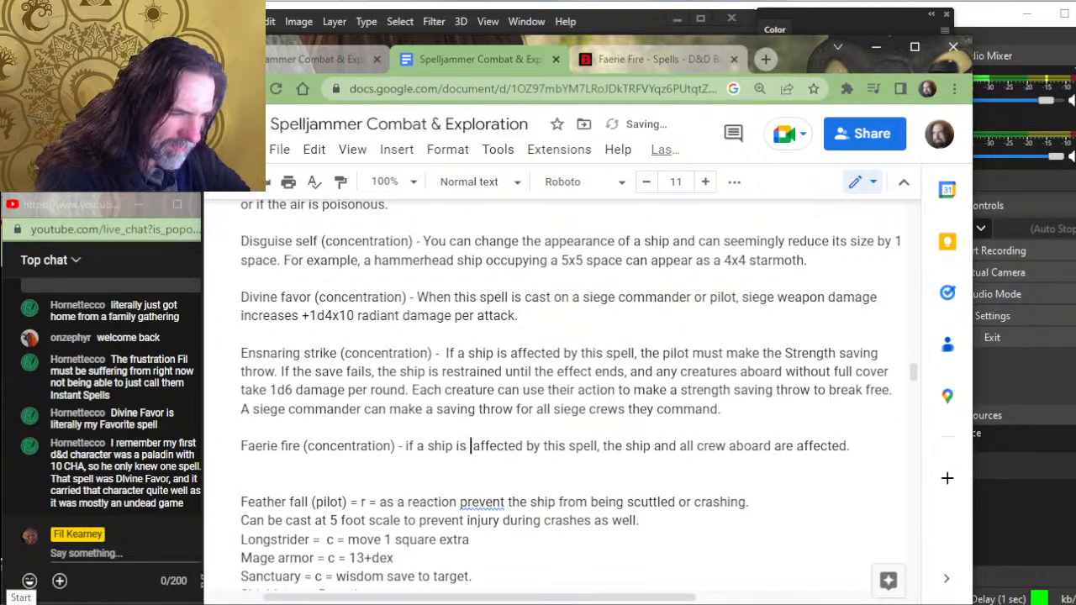
# - In the Faerie fire entry, insert "within the area of effect," after "if a ship is"
pyautogui.write('within the')
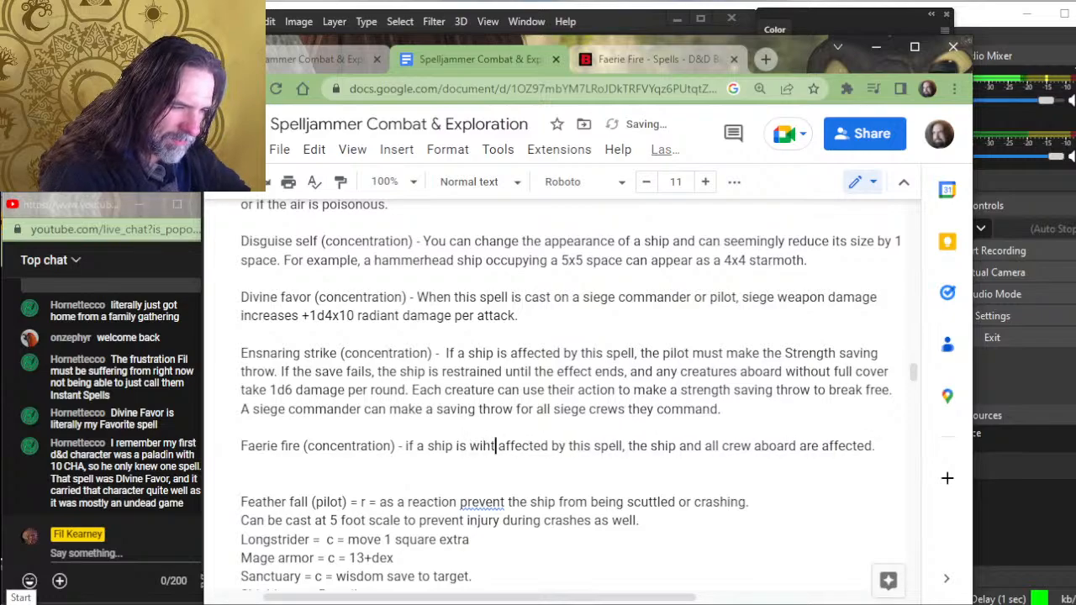
pyautogui.write(' area of ef')
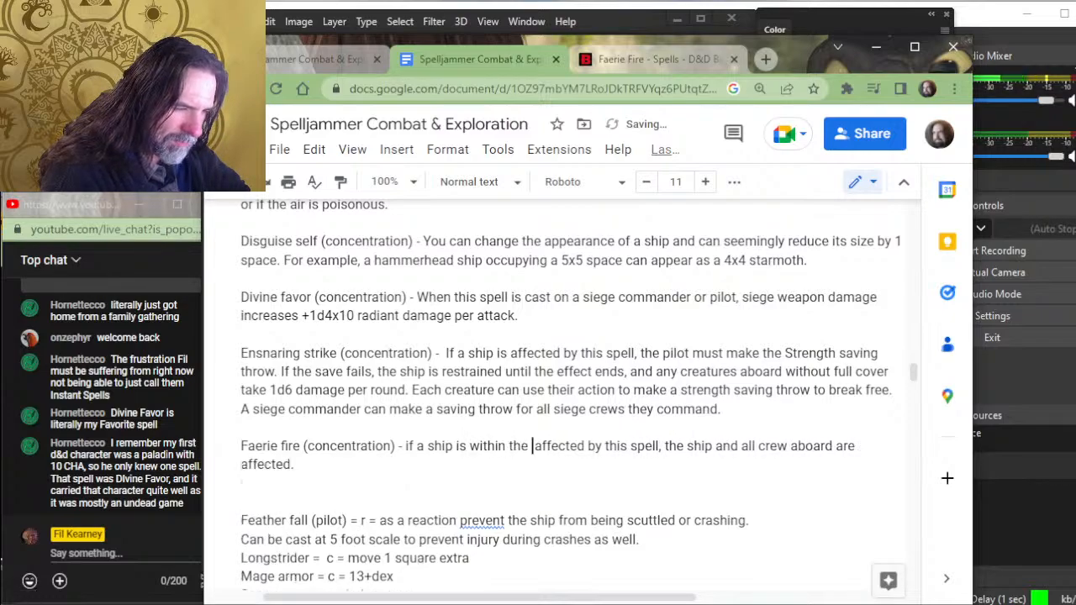
pyautogui.write('fect, ')
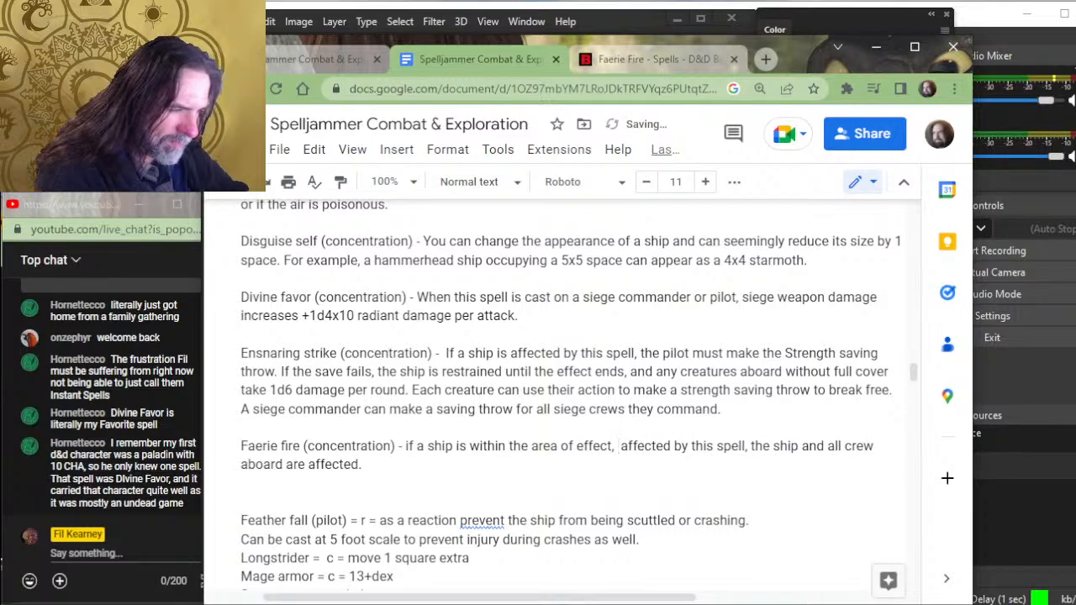
pyautogui.write('the pi')
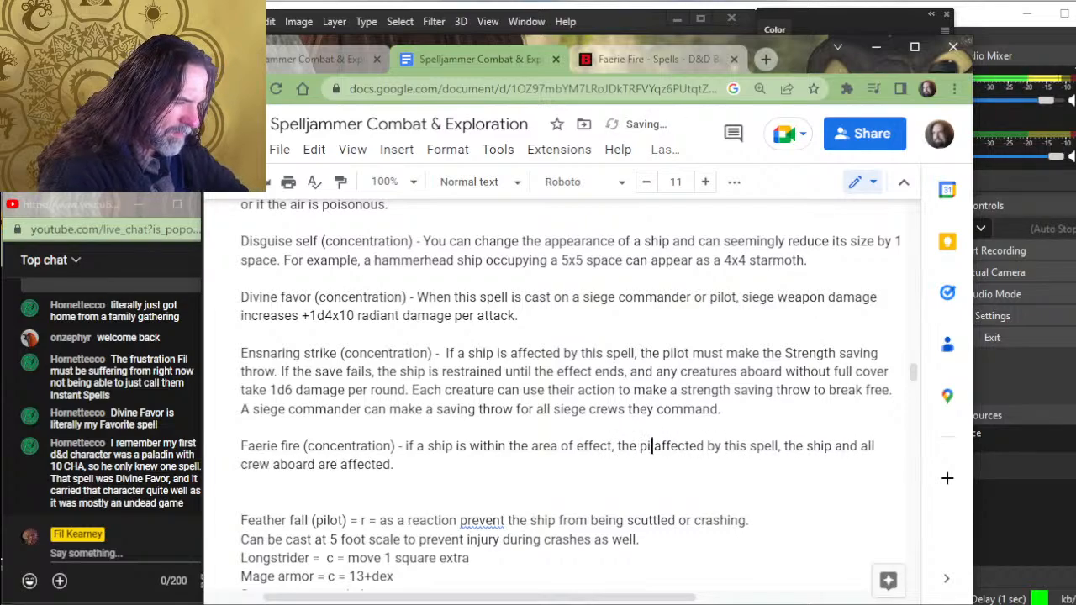
pyautogui.write('lot must su')
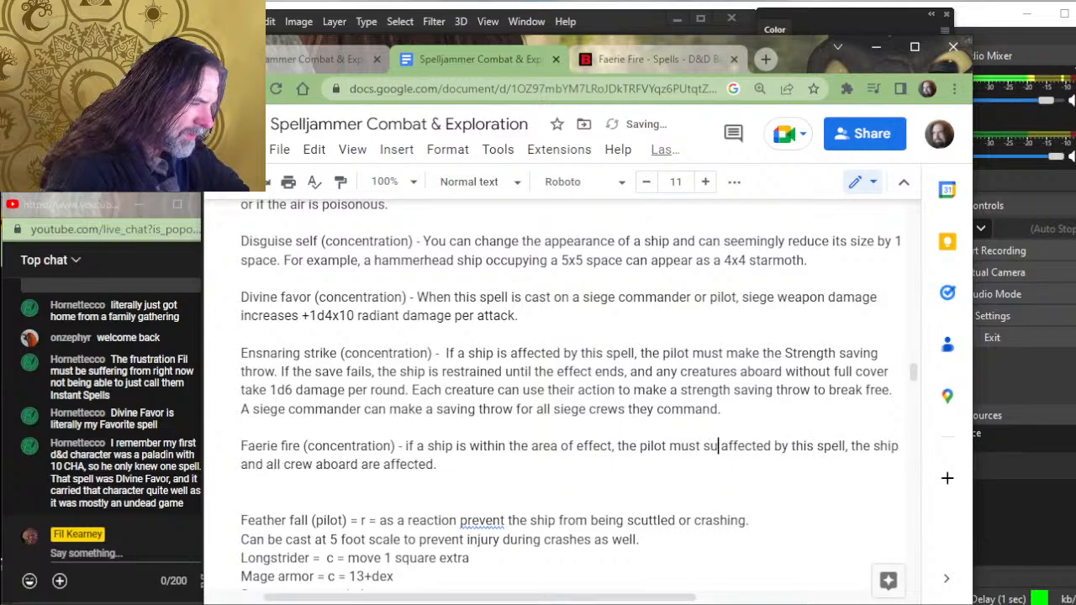
# - Continue the Faerie fire sentence with "the pilot must make the Dexterity saving throw" before "affected by this spell"
pyautogui.press('BackSpace')
pyautogui.press('BackSpace')
pyautogui.write('make ')
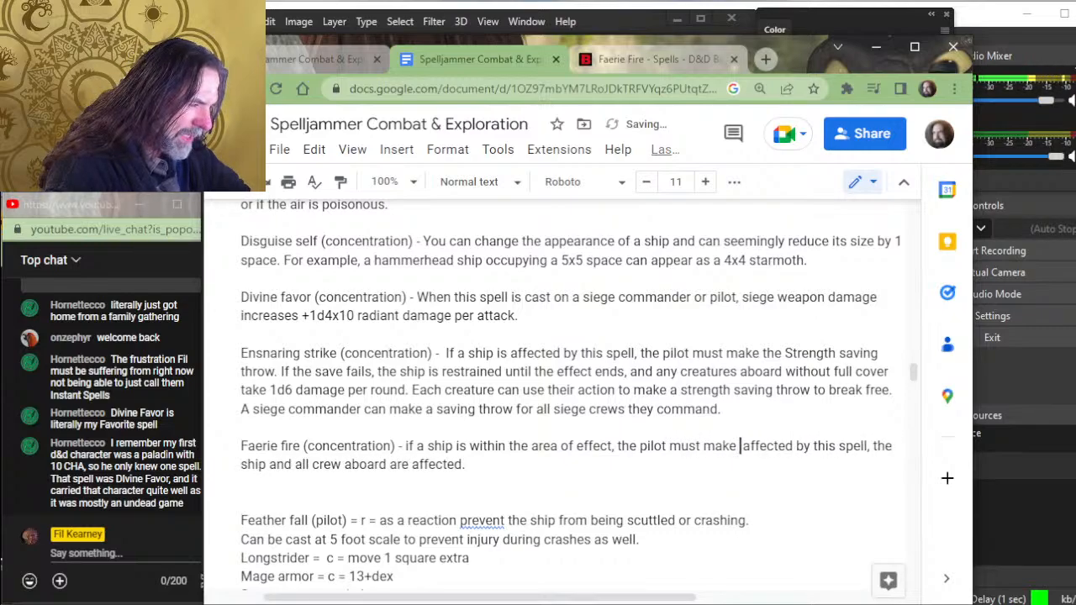
pyautogui.write('a')
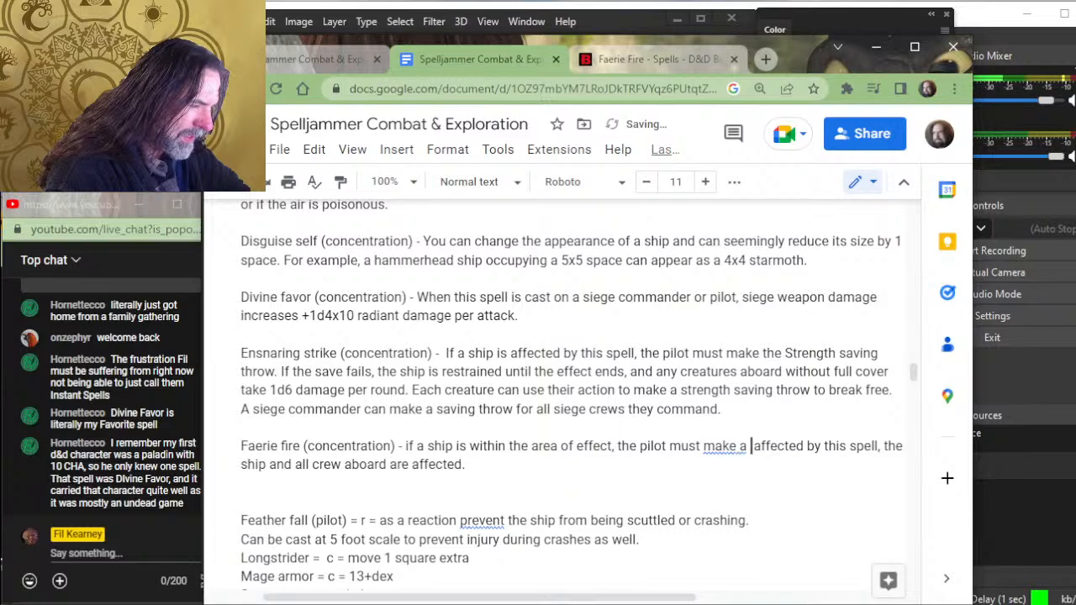
pyautogui.press('BackSpace')
pyautogui.press('BackSpace')
pyautogui.write('the Dexter')
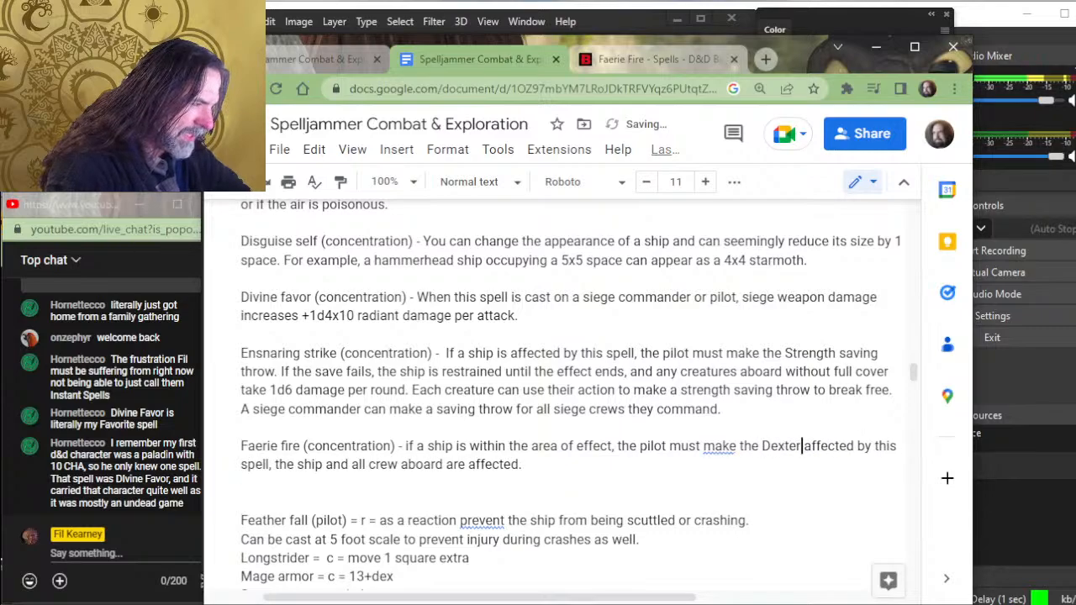
pyautogui.write('ity saving thro')
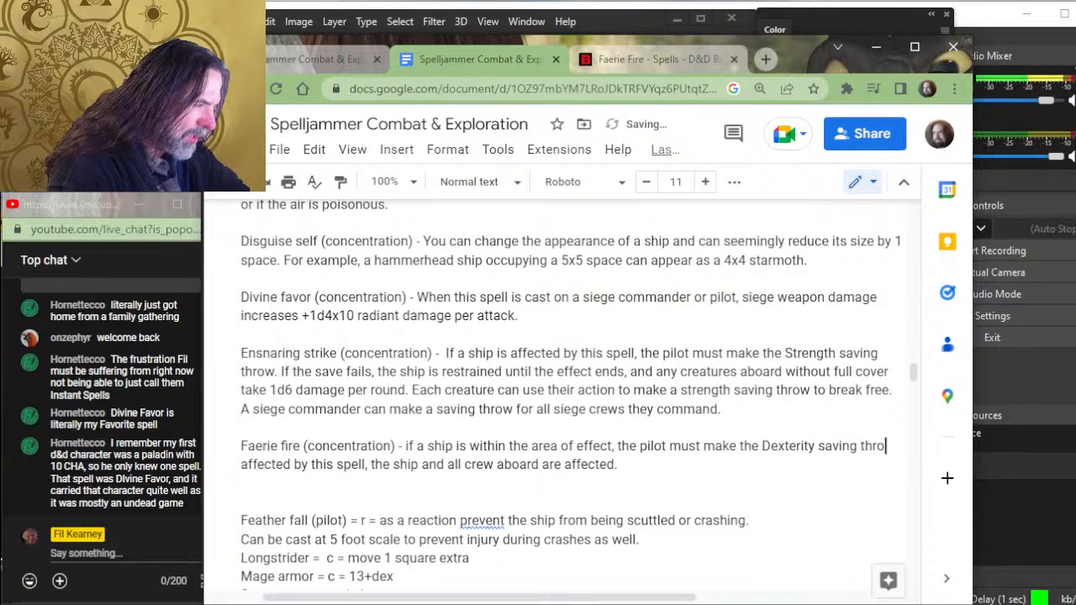
pyautogui.write('w. If the save fa')
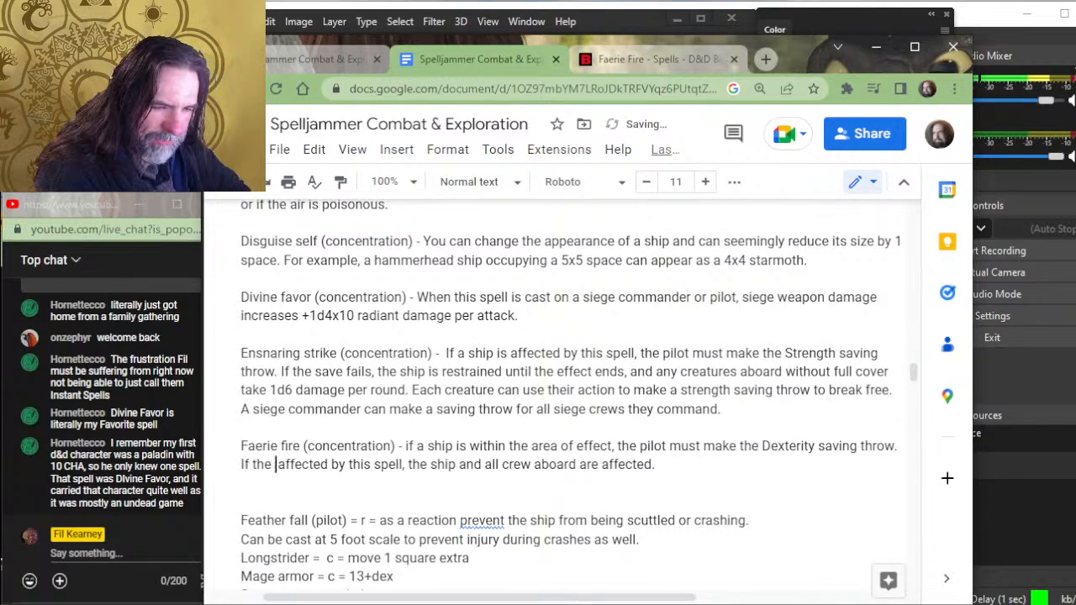
pyautogui.write('ils, the ship an')
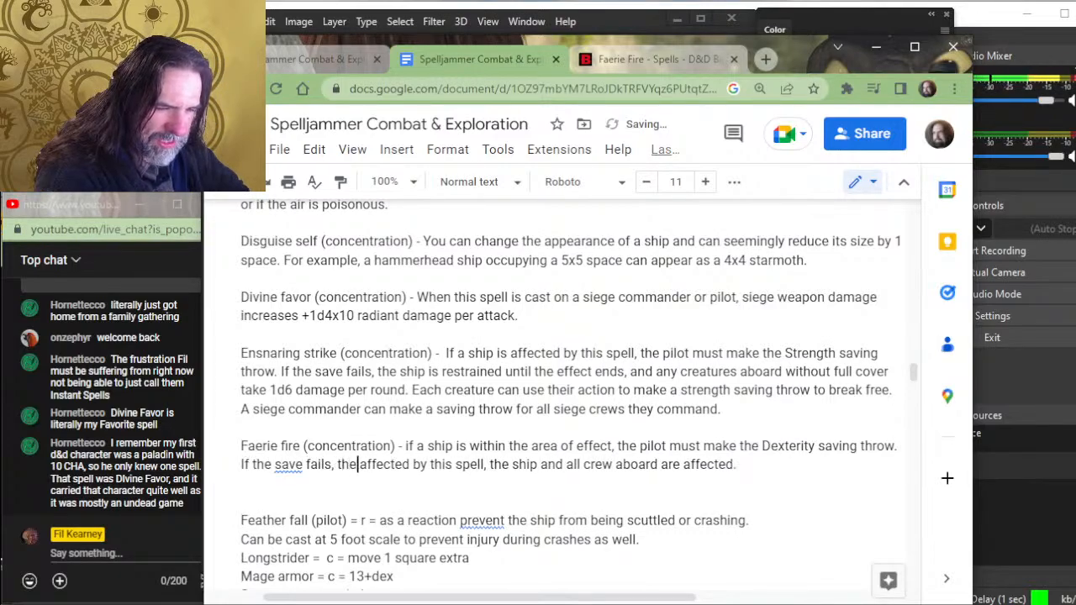
pyautogui.write('d all aboa')
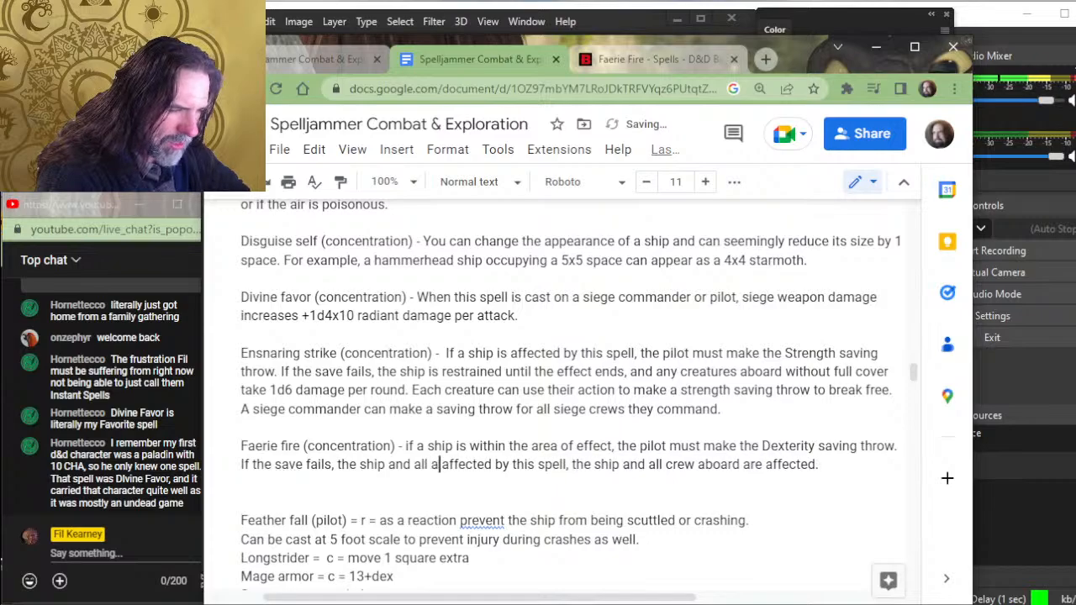
pyautogui.write('rd are')
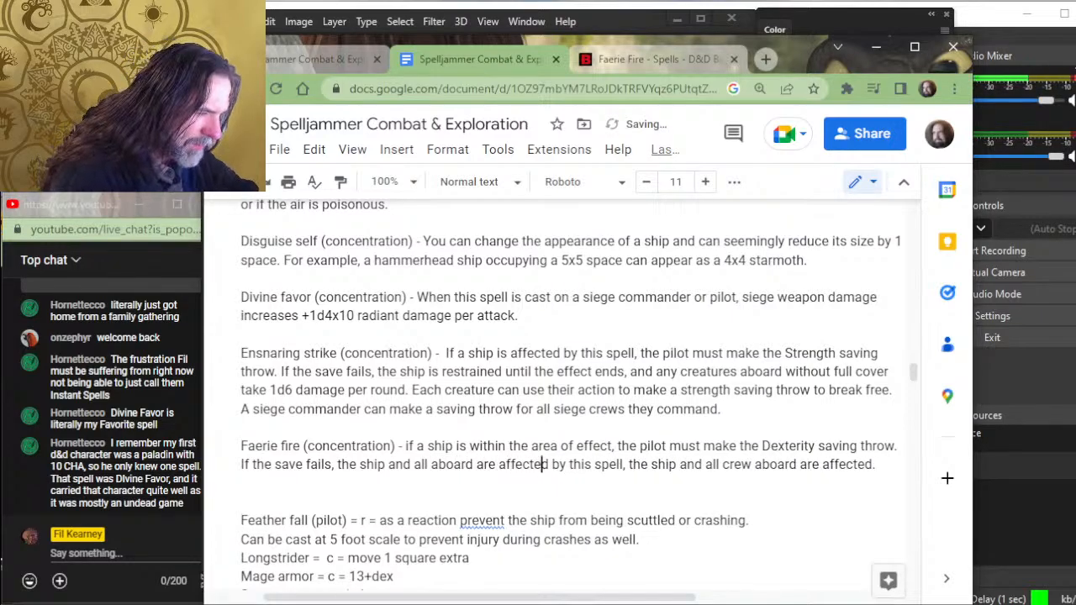
# - End the Faerie fire entry after "affected by this spell." and delete the leftover ", the ship and all crew aboard are affected." plus one empty line below
pyautogui.press('Right')
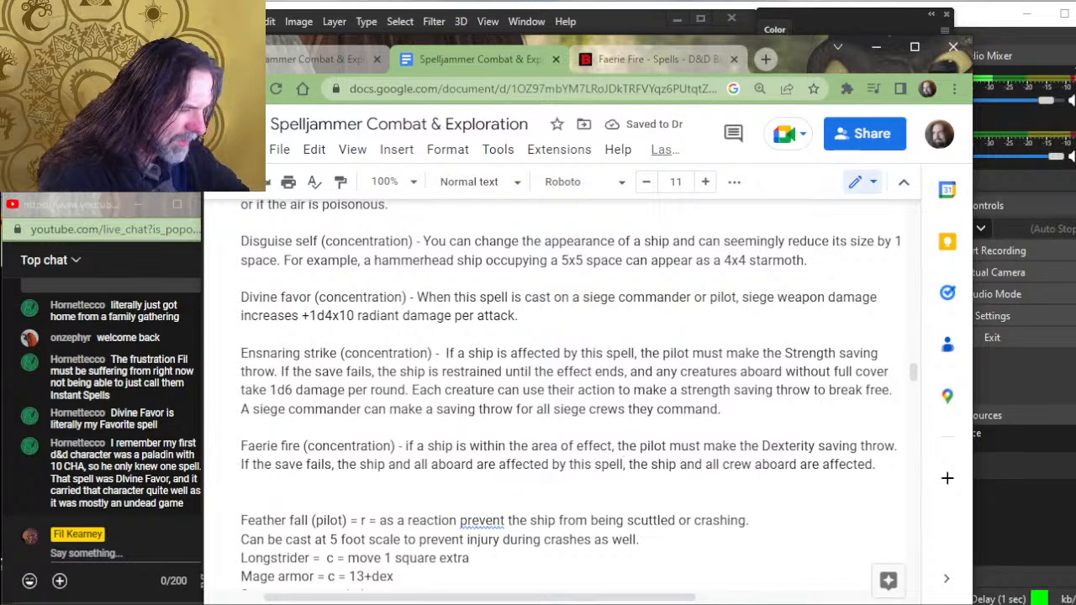
pyautogui.press('Delete')
pyautogui.write('.')
pyautogui.hotkey('shift', 'End')
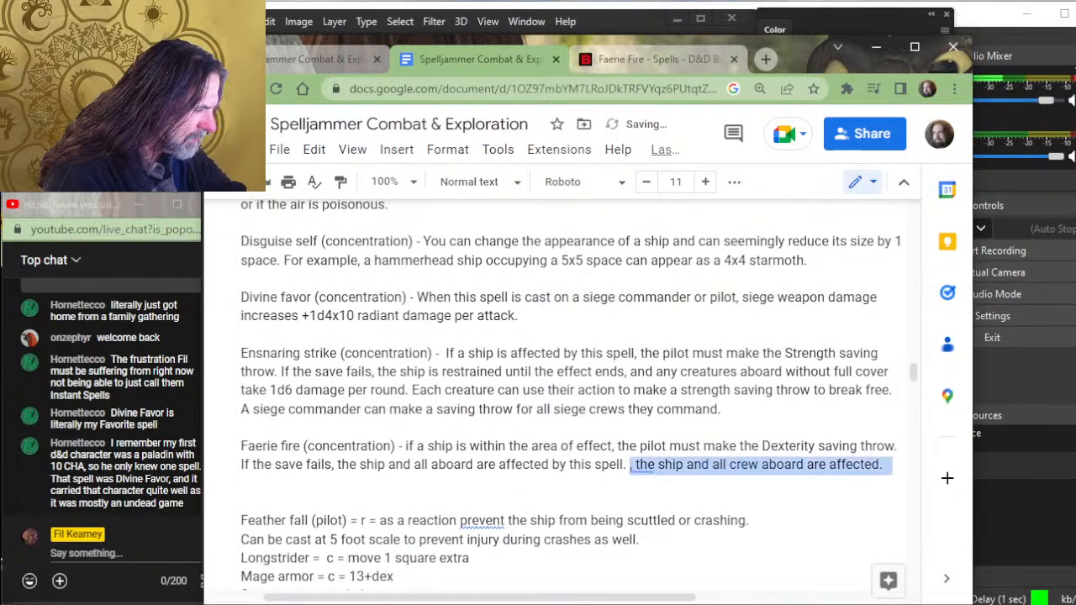
pyautogui.press('Delete')
pyautogui.press('Delete')
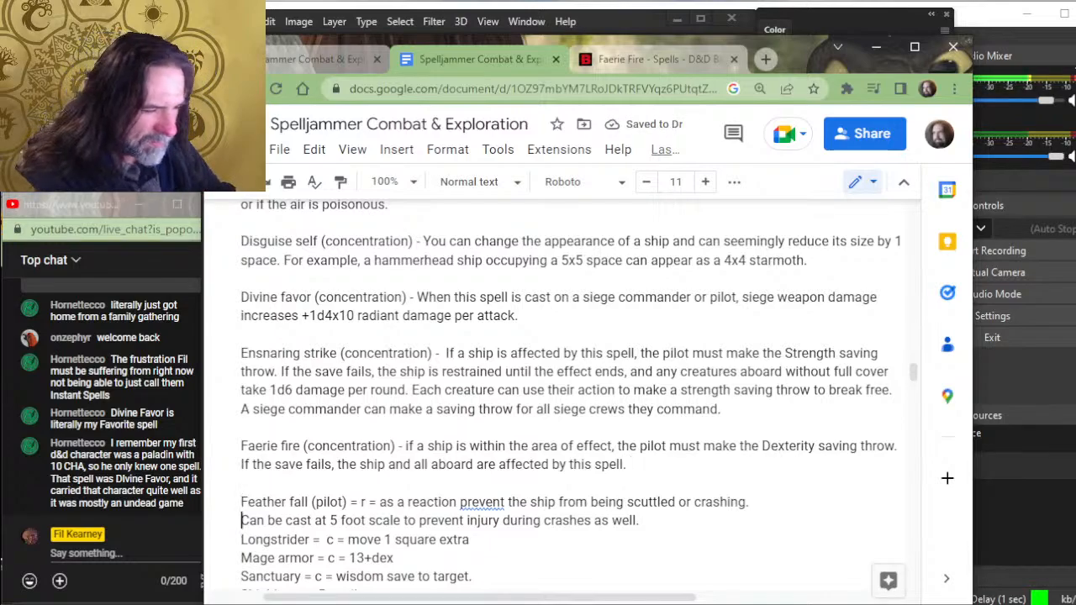
pyautogui.press('Return')
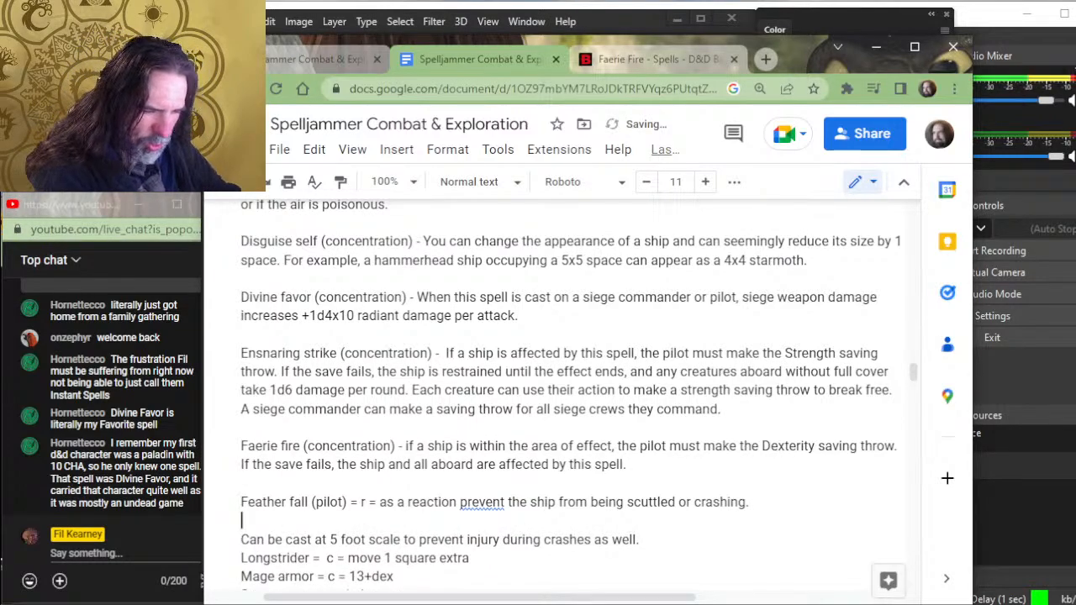
pyautogui.press('BackSpace')
pyautogui.press('Down')
pyautogui.hotkey('shift', 'Home')
pyautogui.press('BackSpace')
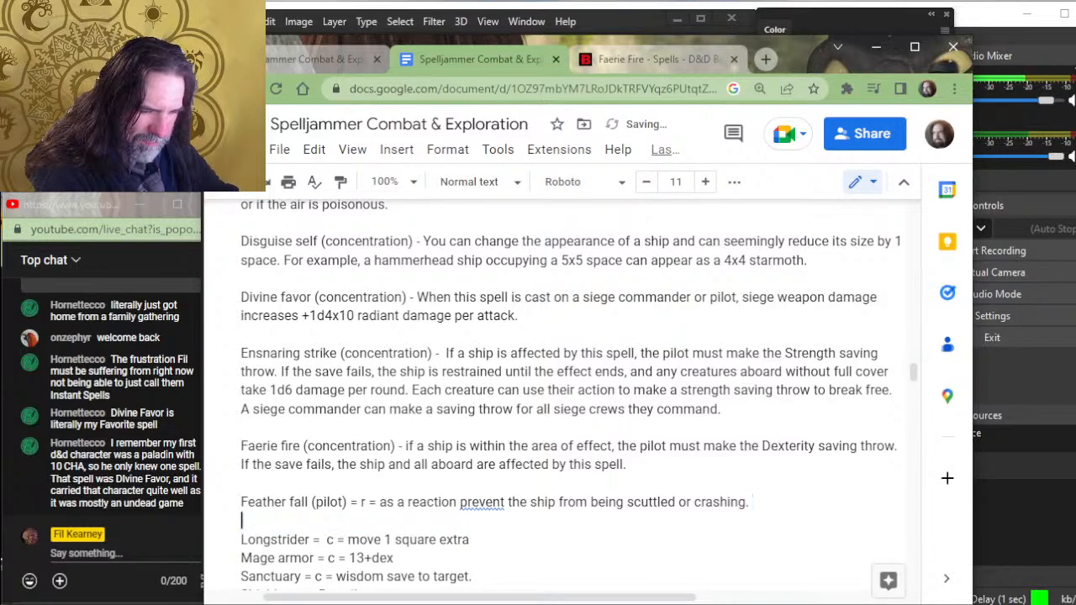
pyautogui.press('Return')
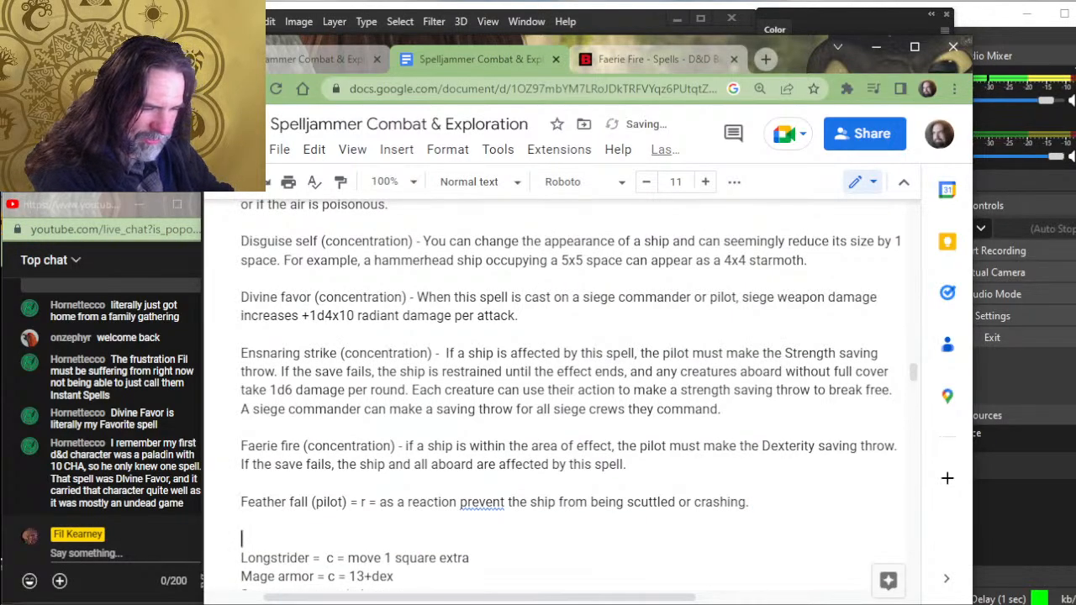
pyautogui.hotkey('ctrl', 'z')
pyautogui.hotkey('ctrl', 'z')
# - Insert four blank lines between the end of the Feather fall entry and the Longstrider entry
pyautogui.press('Left')
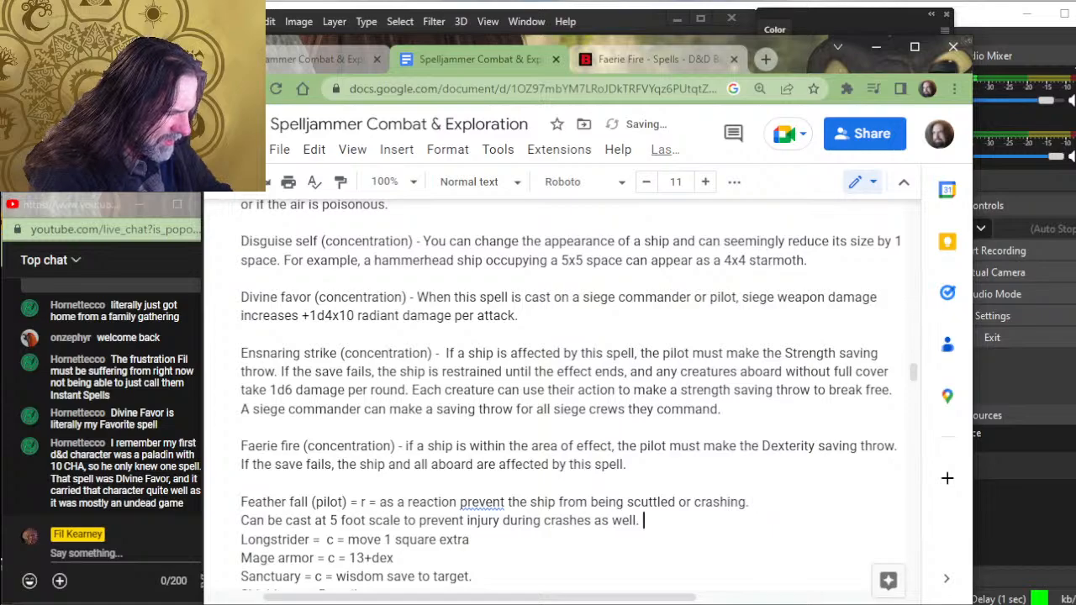
pyautogui.press('Return')
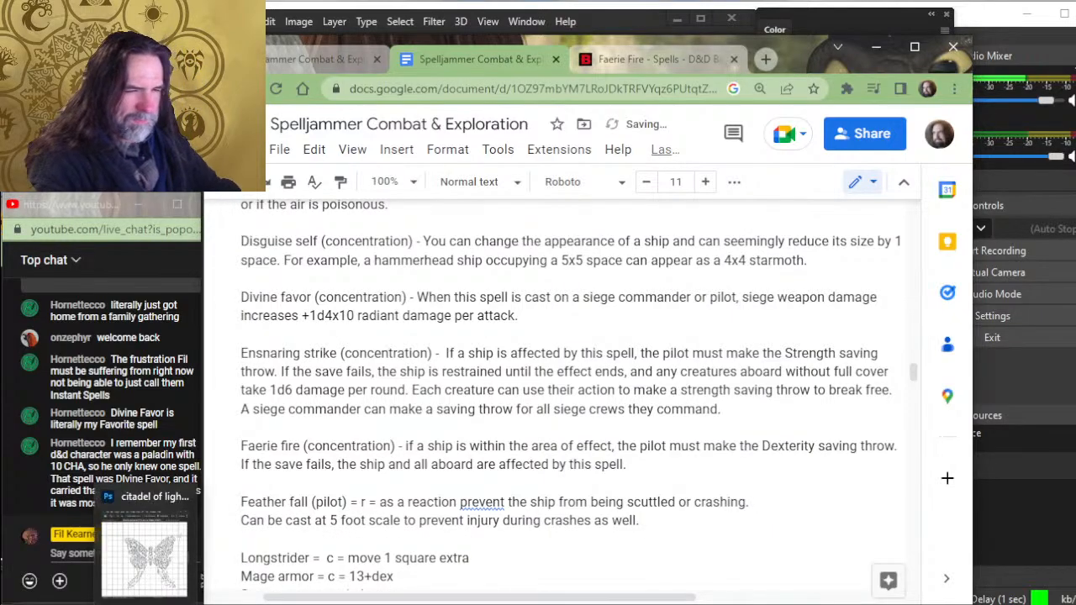
pyautogui.scroll(-3, 517, 578)
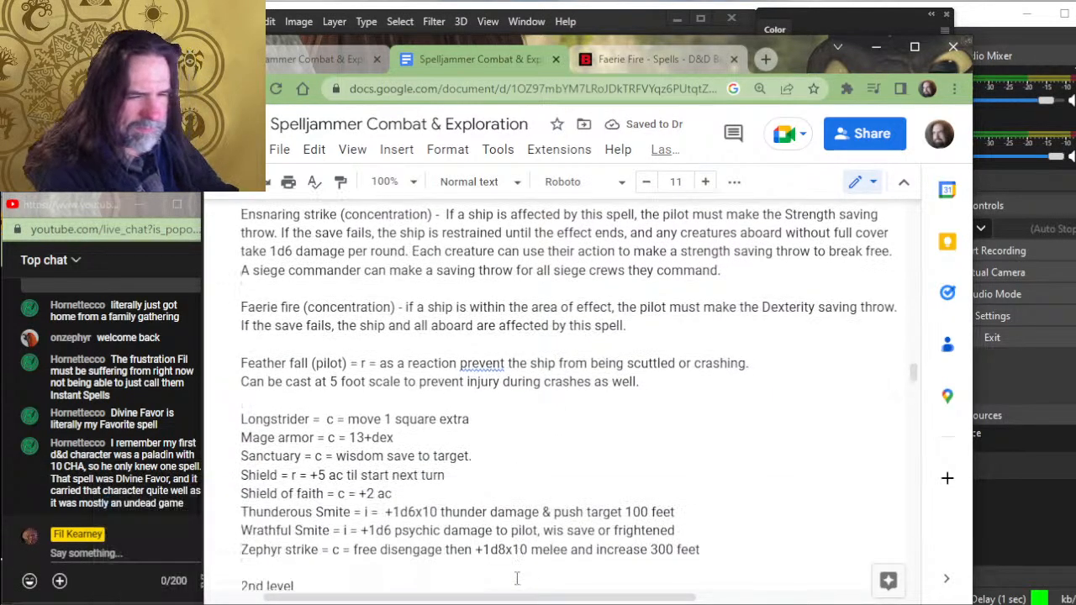
pyautogui.press('Return')
pyautogui.press('Return')
pyautogui.press('Return')
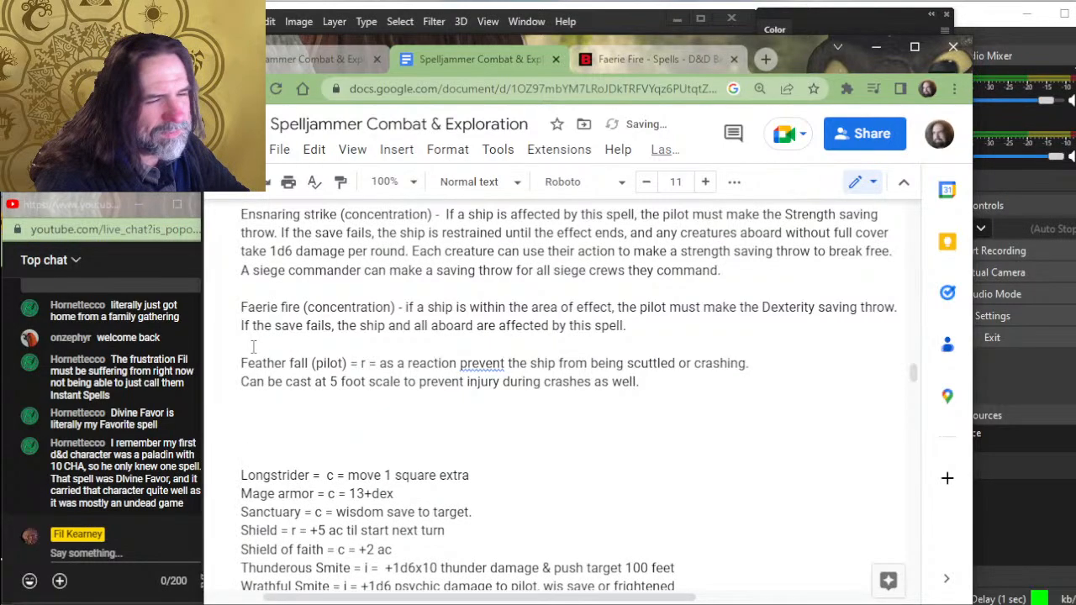
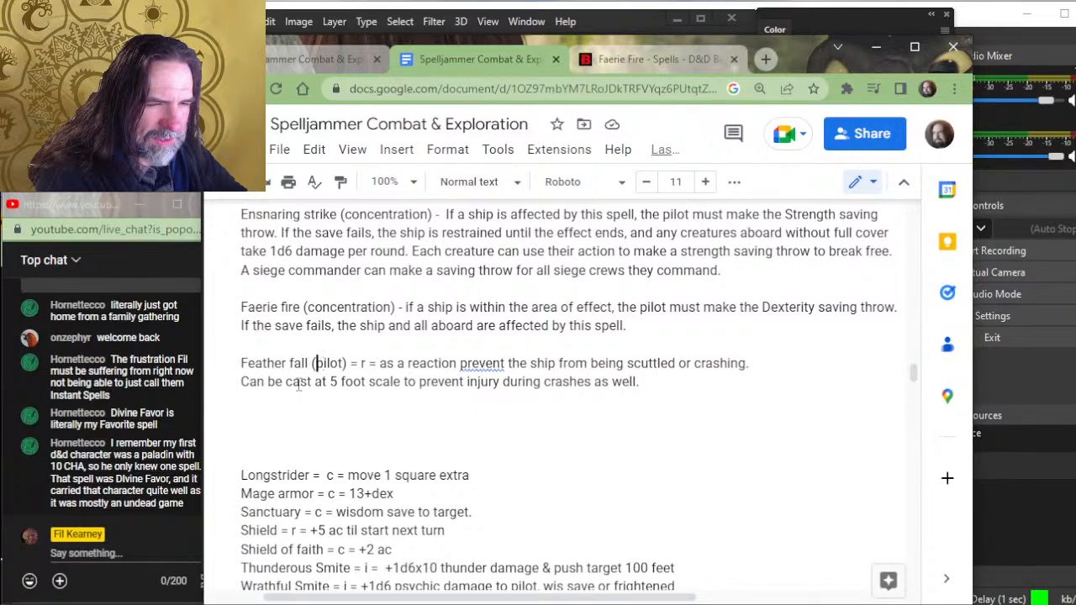
# - Replace "pilot" with "reaction" in the parentheses after Feather fall
pyautogui.write('reaction')
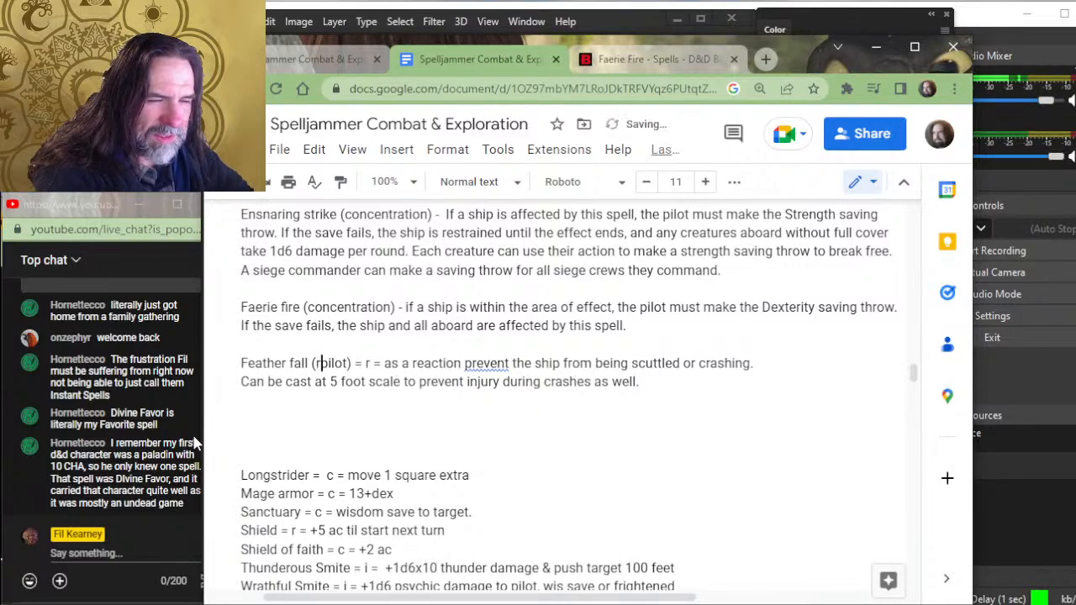
pyautogui.press('BackSpace')
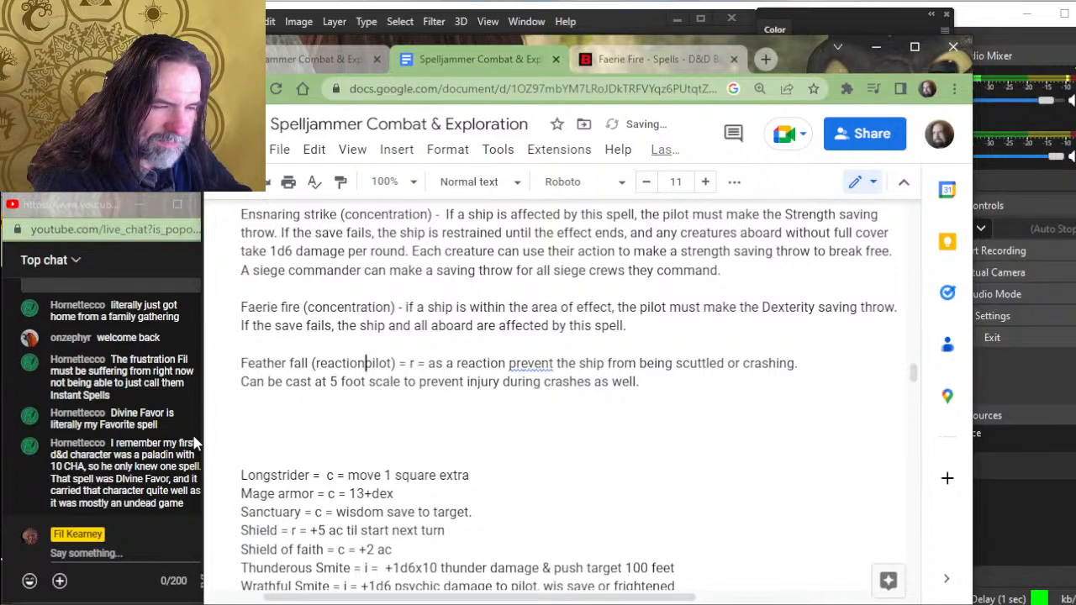
pyautogui.press('Delete')
pyautogui.press('Delete')
pyautogui.press('Delete')
pyautogui.press('Delete')
pyautogui.press('Delete')
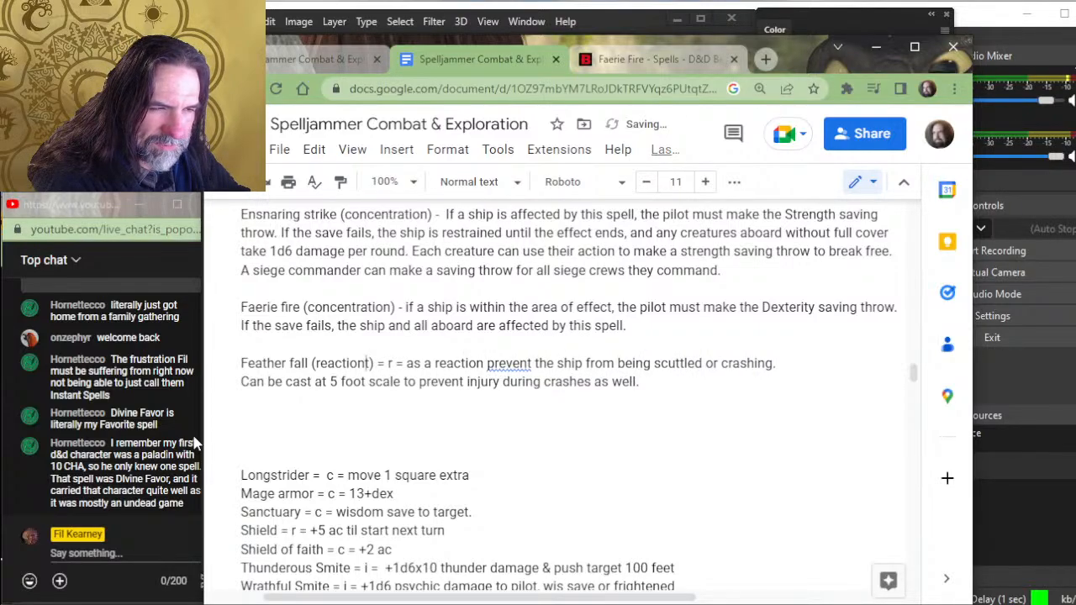
pyautogui.press('Delete')
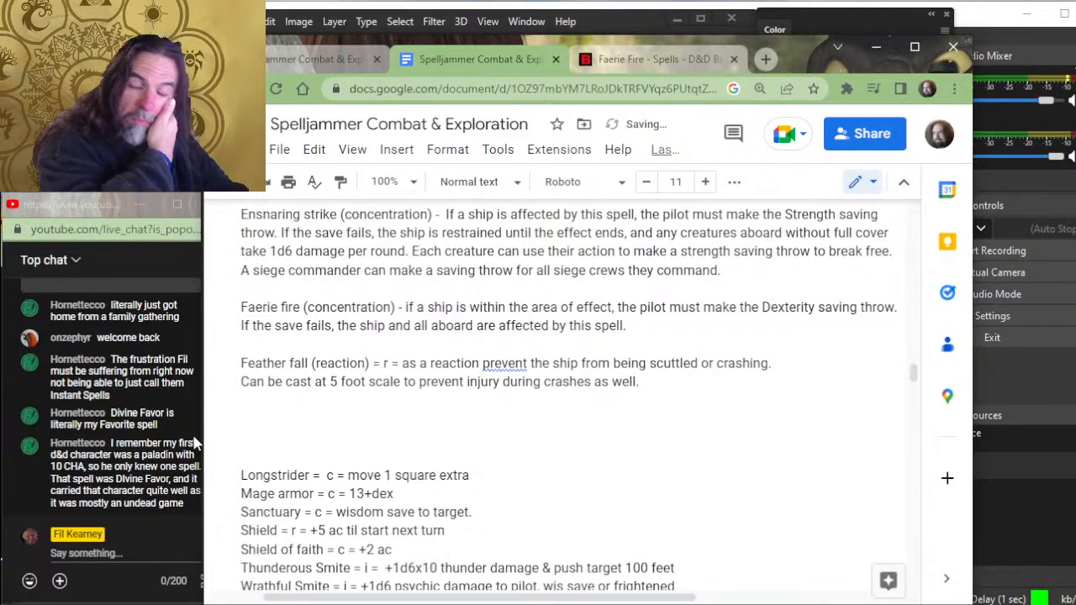
# - Replace the "= r =" shorthand after "Feather fall (reaction)" with a single hyphen "-"
pyautogui.press('Right')
pyautogui.press('Right')
pyautogui.press('Delete')
pyautogui.press('Delete')
pyautogui.press('Delete')
pyautogui.press('Delete')
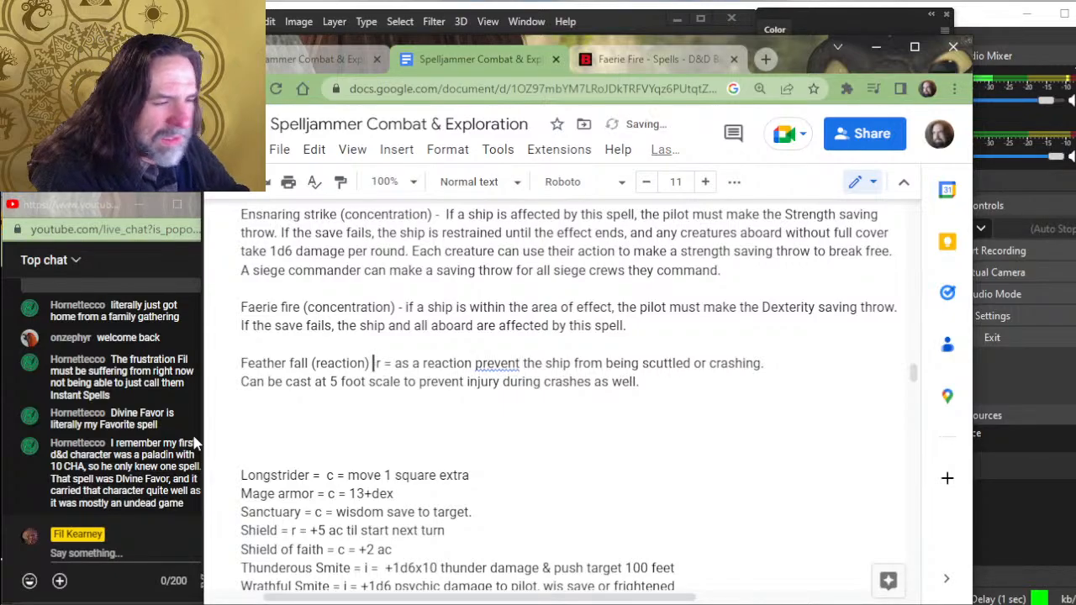
pyautogui.press('Delete')
pyautogui.press('Delete')
pyautogui.write('-')
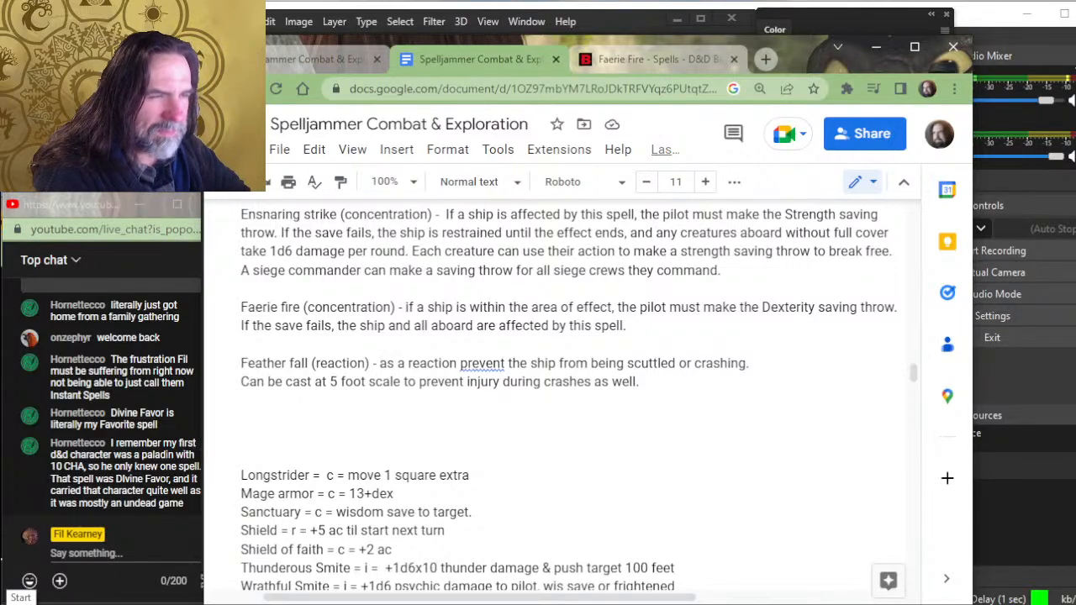
# - Begin the Feather fall description after the hyphen with "this spell can be cast to prevent a ship from being scuttled"
pyautogui.scroll(3, 713, 386)
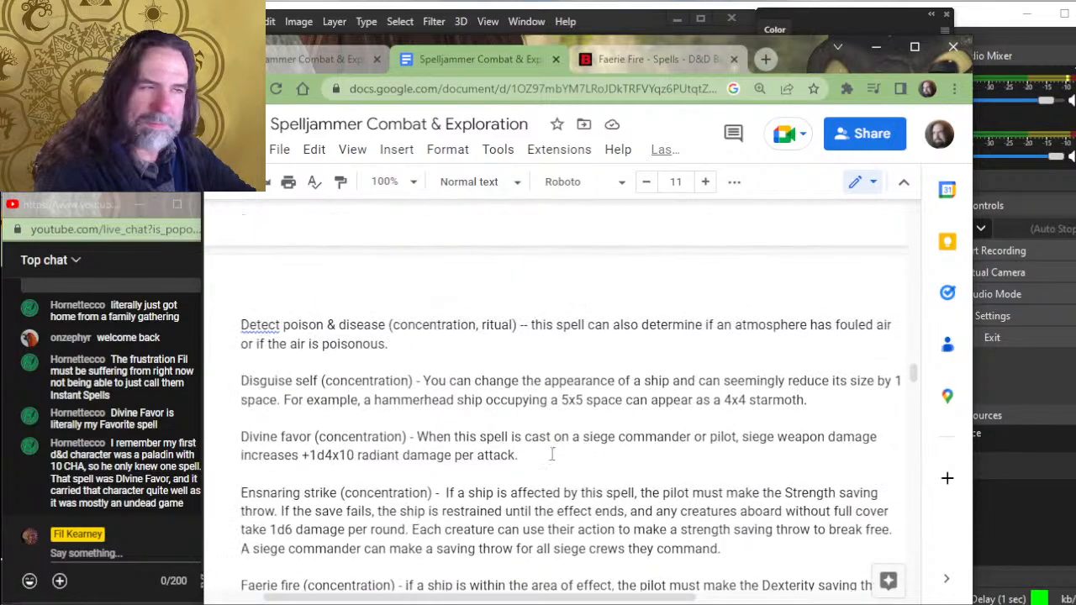
pyautogui.scroll(-1, 551, 454)
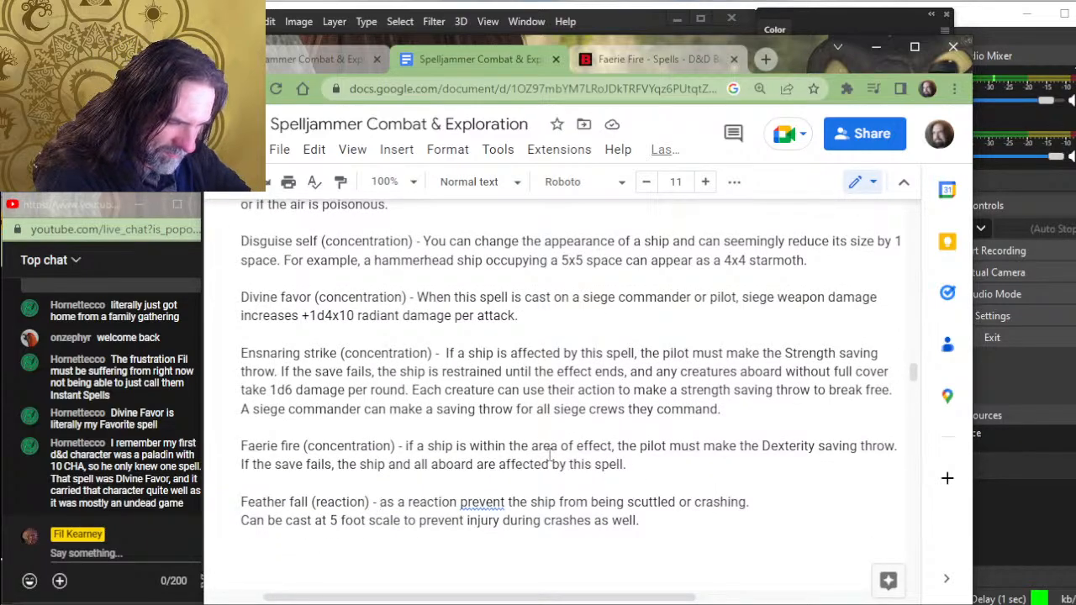
pyautogui.write('t')
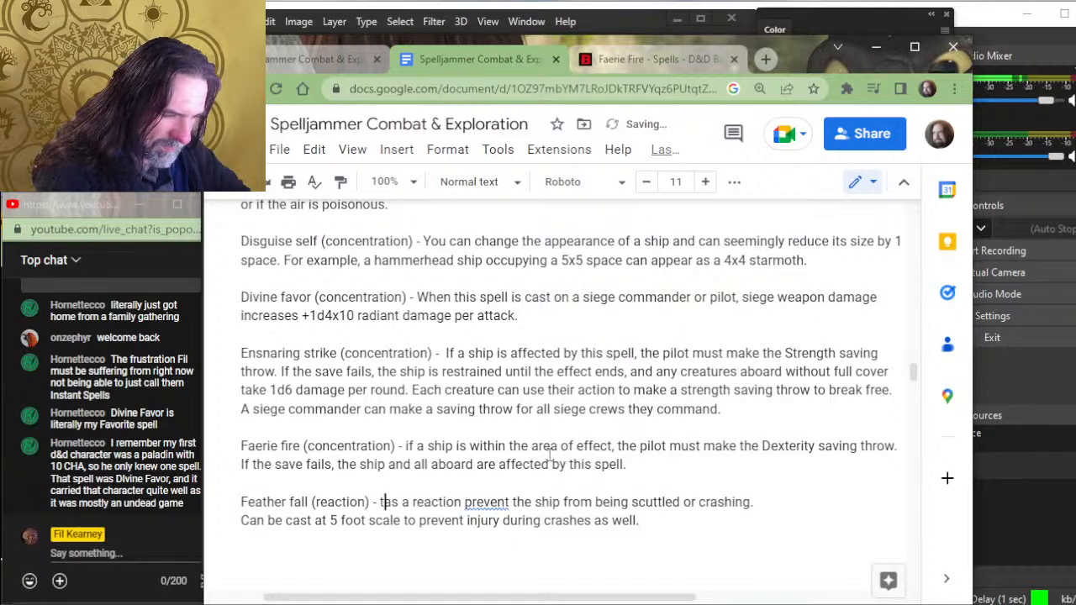
pyautogui.write('his spel')
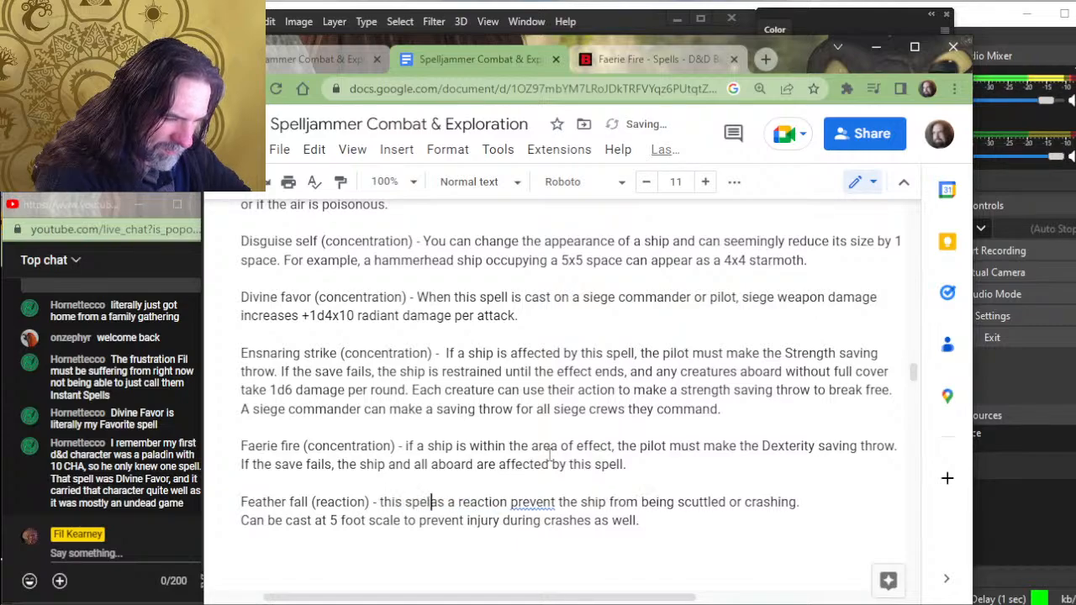
pyautogui.write('l can be cast')
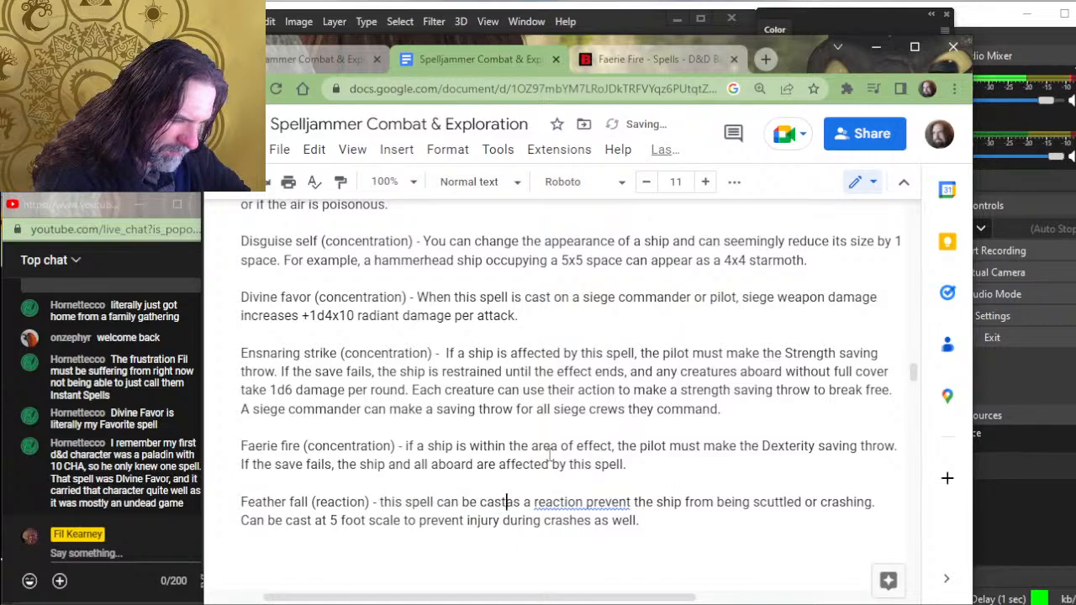
pyautogui.write(' to pree')
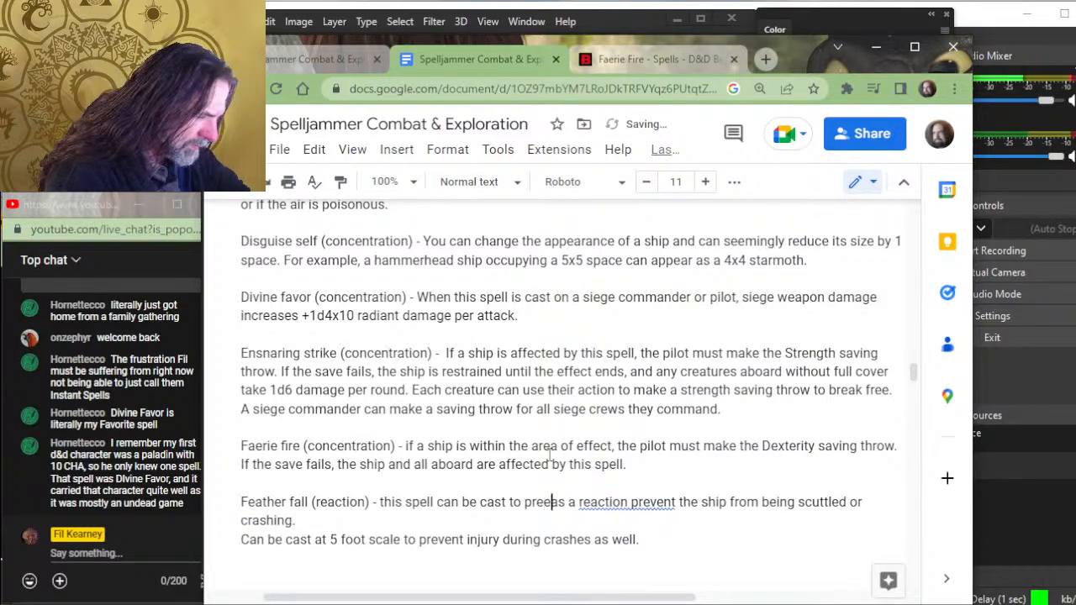
pyautogui.press('BackSpace')
pyautogui.write('vent a ')
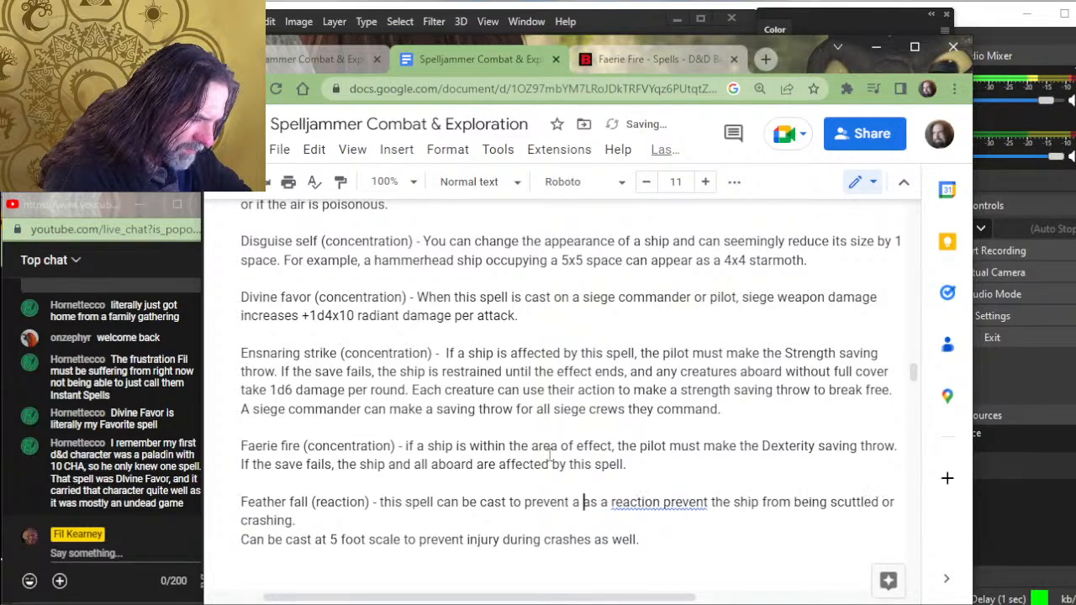
pyautogui.write('ship from bein')
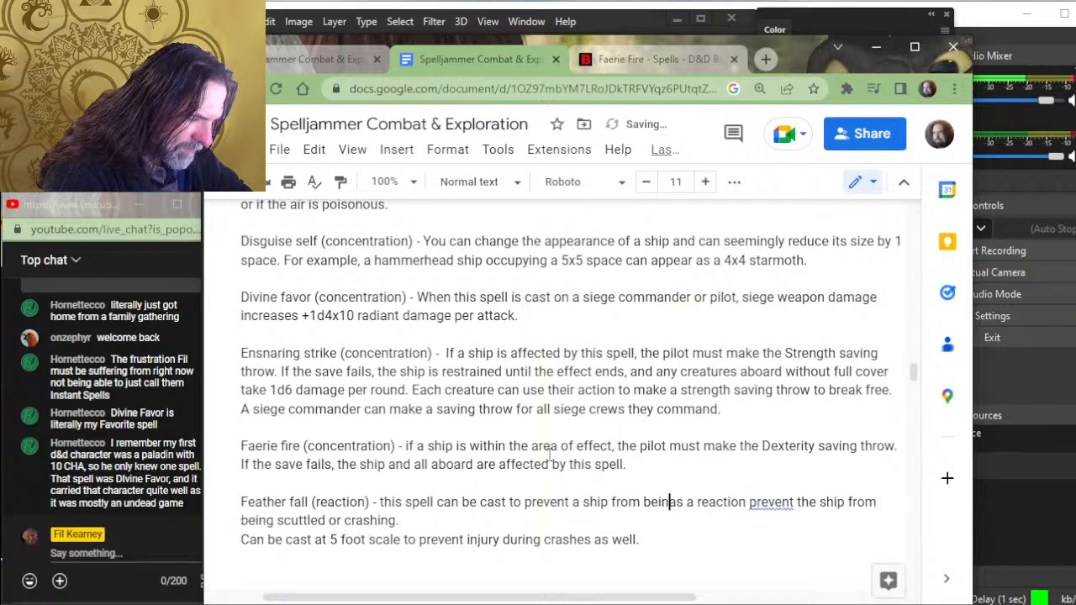
pyautogui.write('g scuttled ')
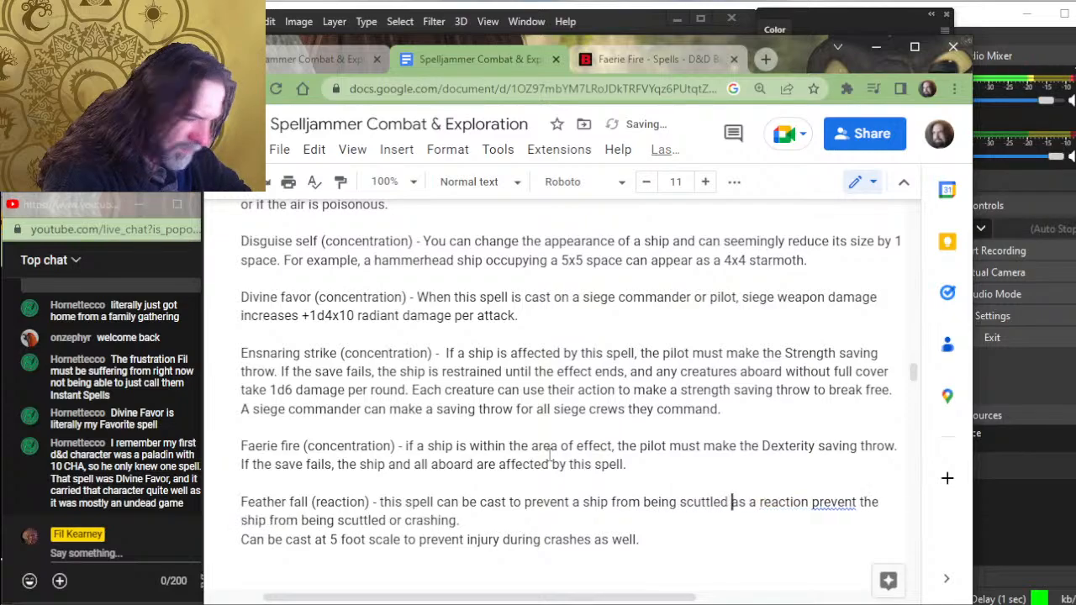
pyautogui.write('or t')
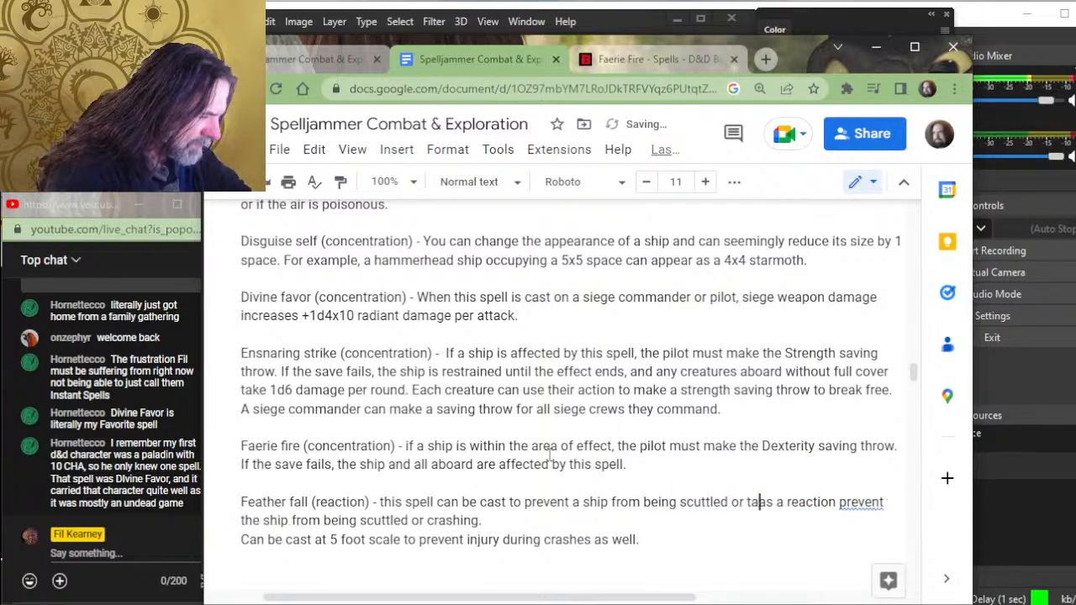
pyautogui.write('aking damage from a')
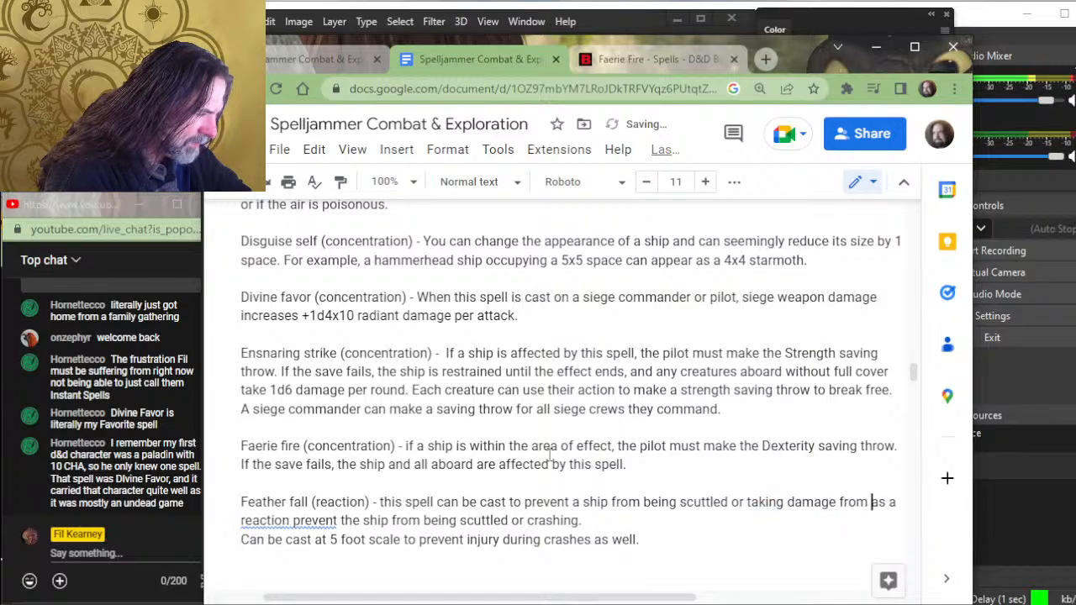
# - Complete the new Feather fall sentence with "or taking any crashing damage."
pyautogui.press('BackSpace')
pyautogui.press('BackSpace')
pyautogui.press('BackSpace')
pyautogui.press('BackSpace')
pyautogui.press('BackSpace')
pyautogui.press('BackSpace')
pyautogui.press('BackSpace')
pyautogui.press('BackSpace')
pyautogui.press('BackSpace')
pyautogui.press('BackSpace')
pyautogui.press('BackSpace')
pyautogui.press('BackSpace')
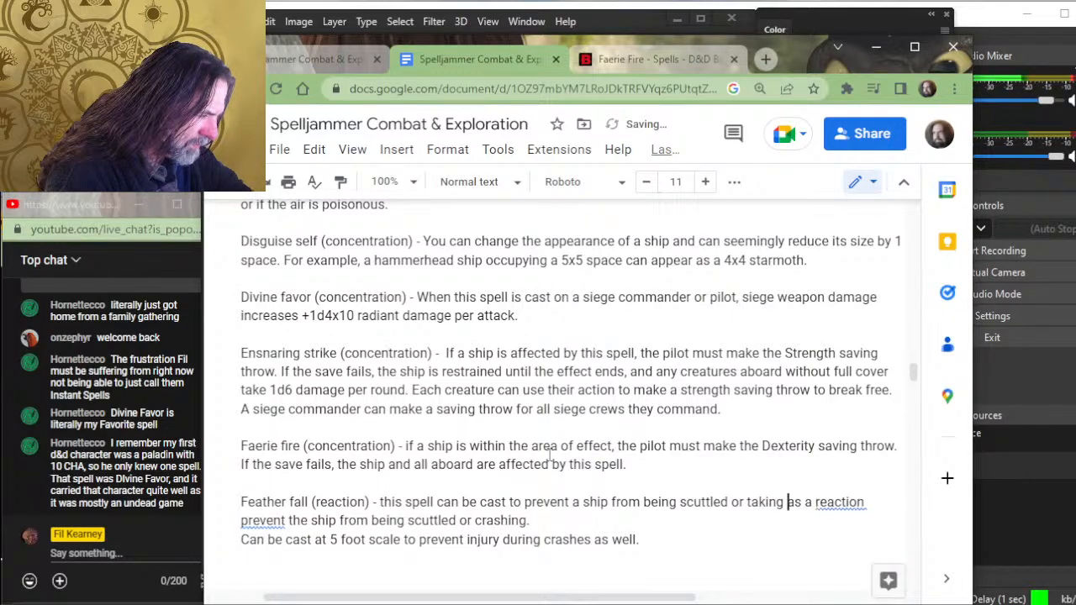
pyautogui.write('any crashing ')
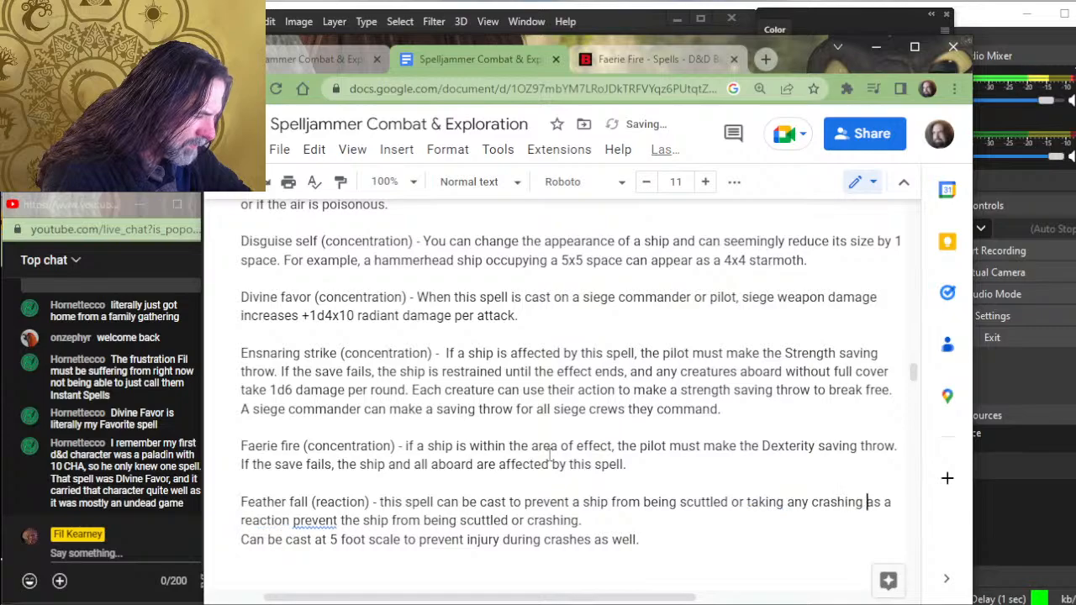
pyautogui.write('damage.')
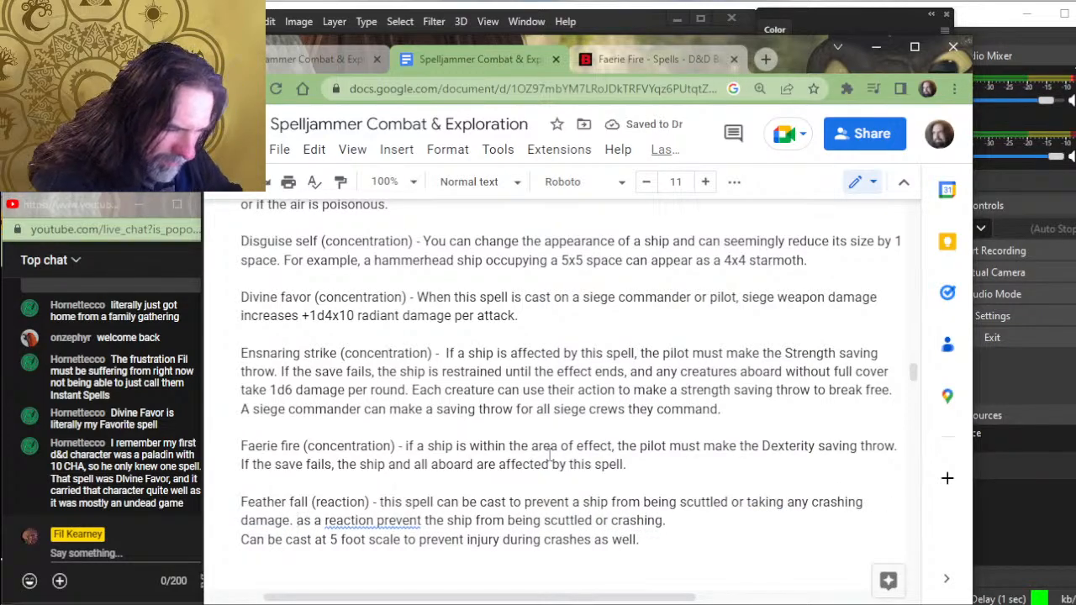
# - Delete the leftover "as a reaction prevent the ship from being scuttled or crashing." from the Feather fall entry
pyautogui.press('Delete')
pyautogui.press('Delete')
pyautogui.press('Delete')
pyautogui.press('Delete')
pyautogui.press('Delete')
pyautogui.press('Delete')
pyautogui.press('Delete')
pyautogui.press('Delete')
pyautogui.press('Delete')
pyautogui.press('Delete')
pyautogui.press('Delete')
pyautogui.press('Delete')
pyautogui.press('Delete')
pyautogui.press('Delete')
pyautogui.press('Delete')
pyautogui.press('Delete')
pyautogui.press('Delete')
pyautogui.press('Delete')
pyautogui.press('Delete')
pyautogui.press('Delete')
pyautogui.press('Delete')
pyautogui.press('Delete')
pyautogui.press('Delete')
pyautogui.press('Delete')
pyautogui.press('Delete')
pyautogui.press('Delete')
pyautogui.press('Delete')
pyautogui.press('Delete')
pyautogui.press('Delete')
pyautogui.press('Delete')
pyautogui.press('Delete')
pyautogui.press('Delete')
pyautogui.press('Delete')
pyautogui.press('Delete')
pyautogui.press('Delete')
pyautogui.press('Delete')
pyautogui.press('Delete')
pyautogui.press('Delete')
pyautogui.press('Delete')
pyautogui.press('Delete')
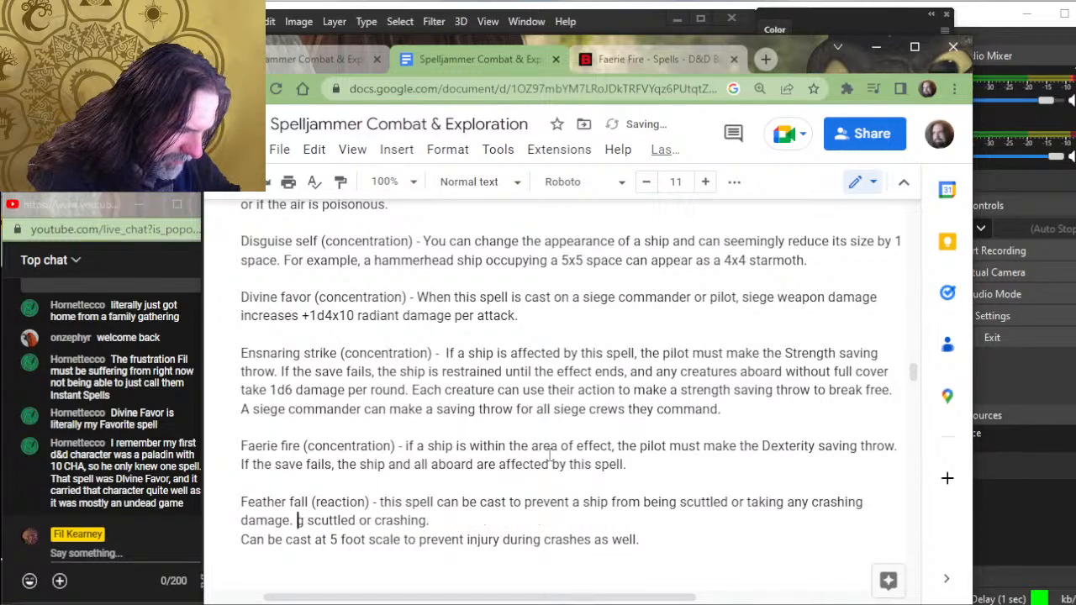
pyautogui.press('Delete')
pyautogui.press('Delete')
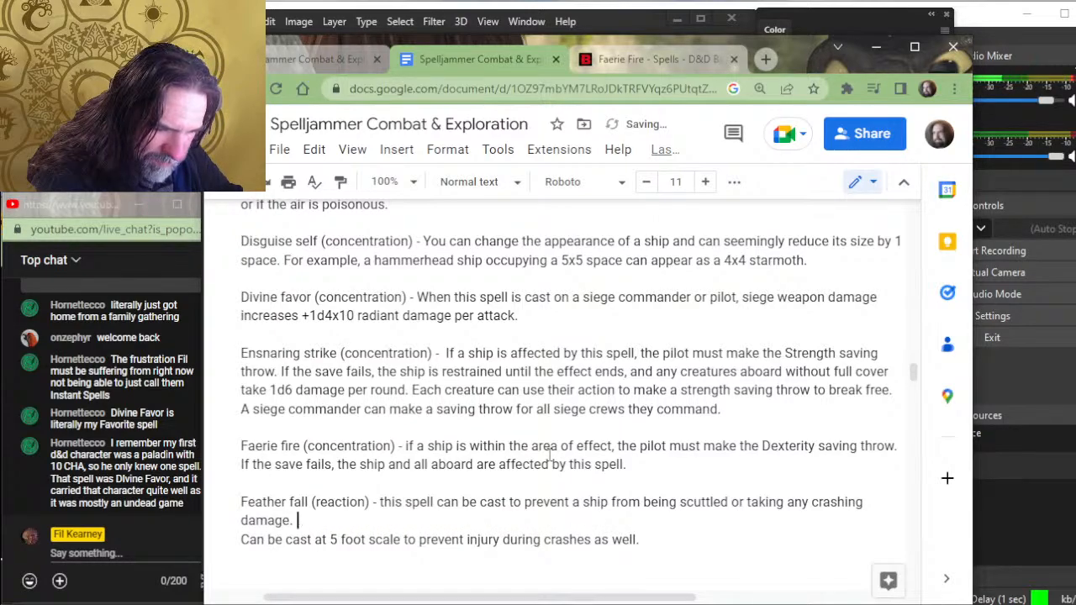
pyautogui.write('Si')
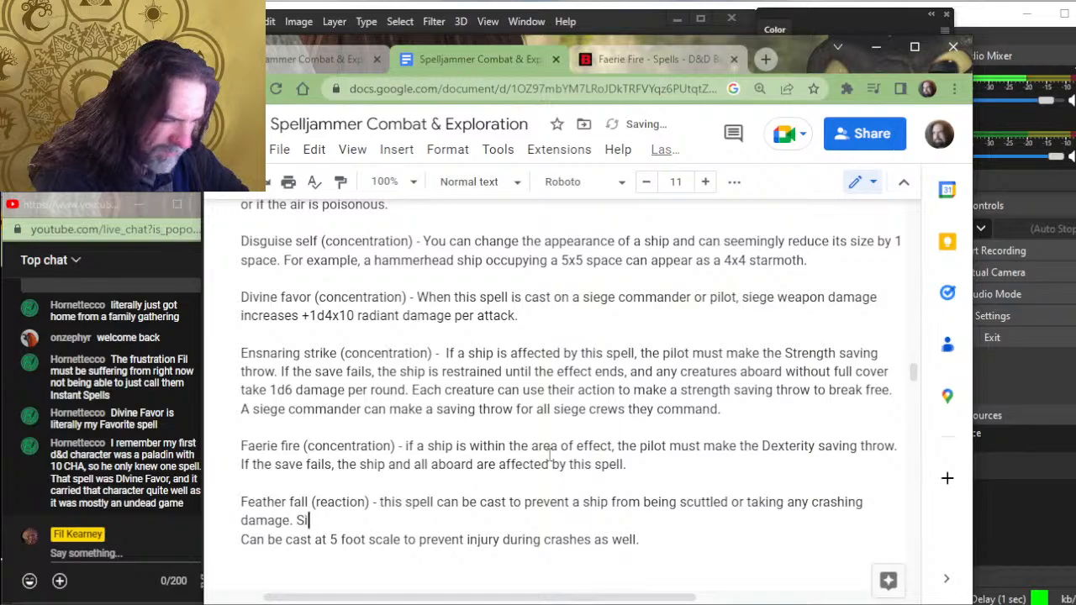
pyautogui.press('BackSpace')
pyautogui.press('BackSpace')
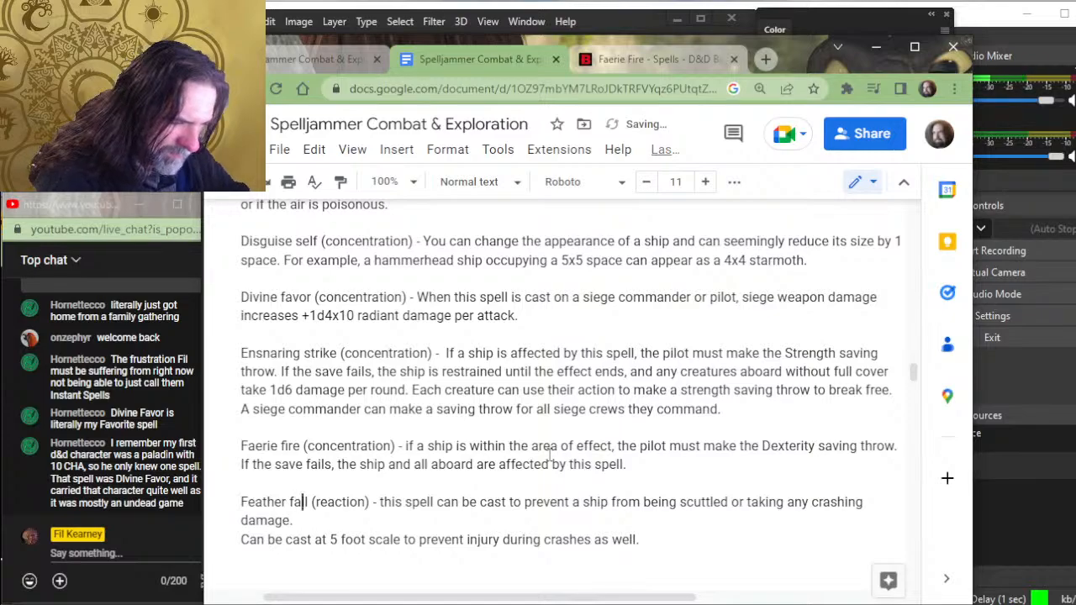
# - In the Feather fall sentence, replace "cast" with "amplified" after "this spell can be"
pyautogui.hotkey('ctrl', 'Right')
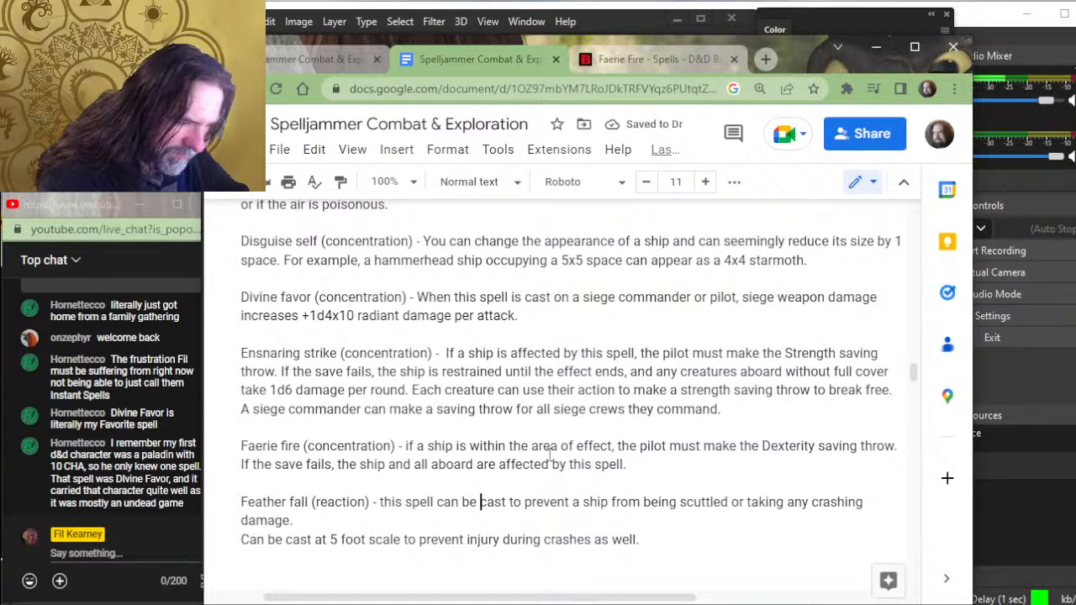
pyautogui.write('a')
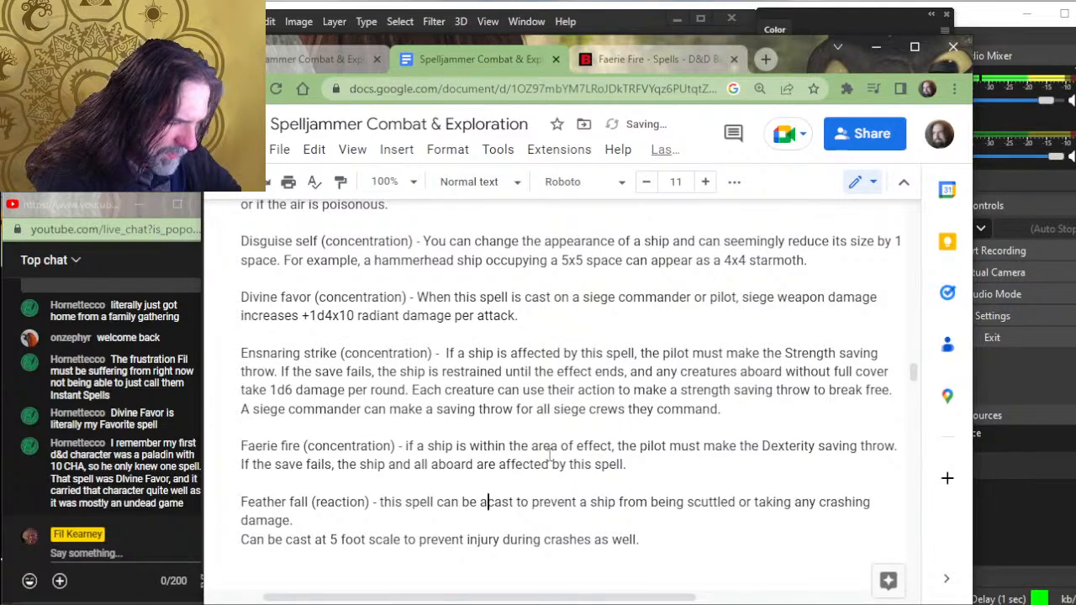
pyautogui.write('mplified')
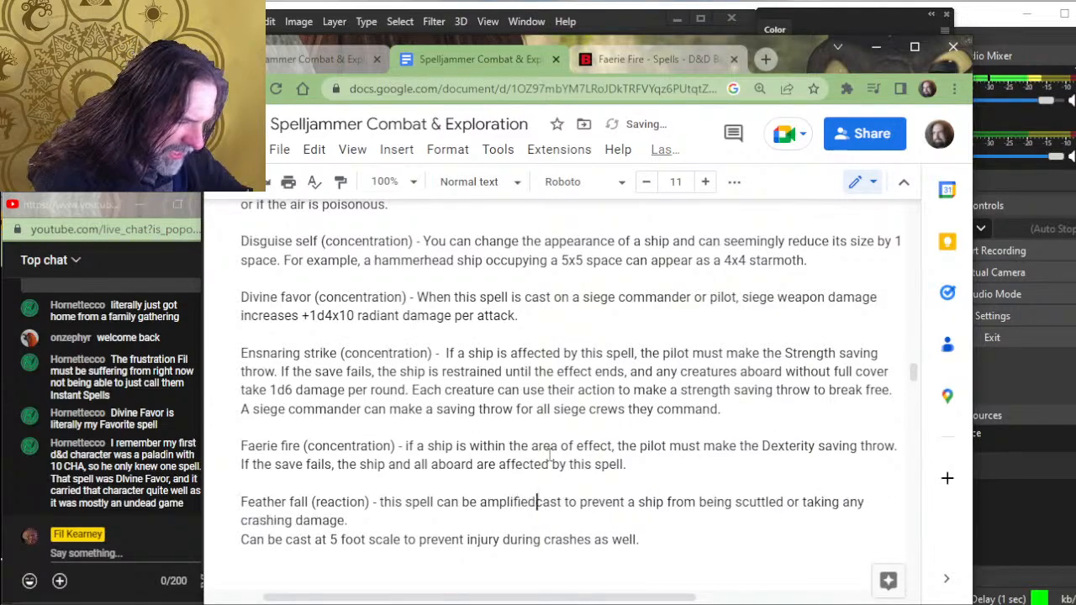
pyautogui.press('Delete')
pyautogui.press('Delete')
pyautogui.press('Delete')
pyautogui.press('Delete')
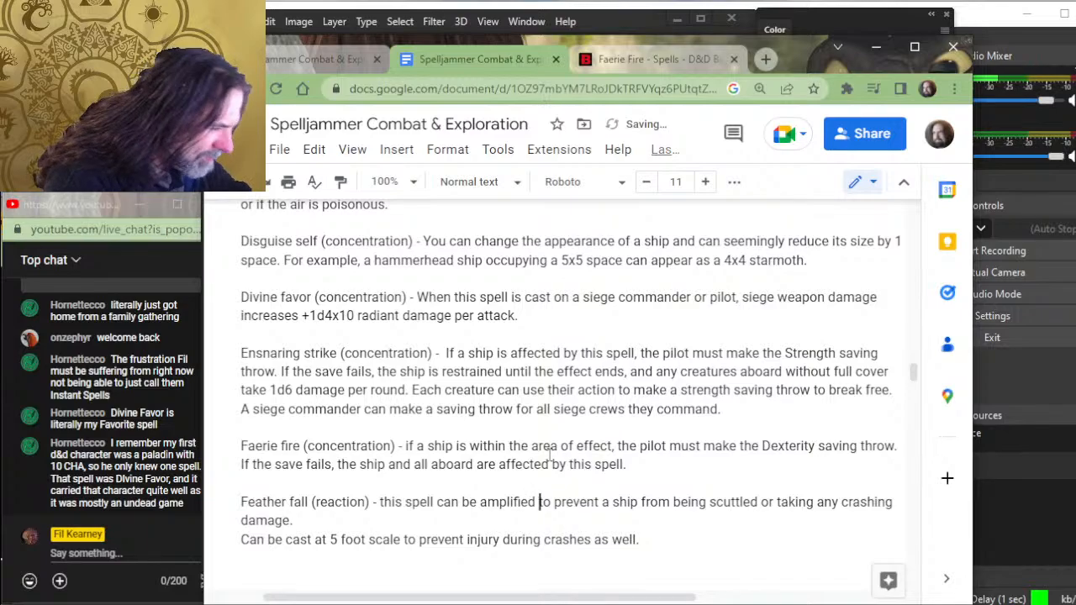
# - Start a second sentence at the end of the Feather fall description with "Similarly, if cast on a crew member"
pyautogui.press('Right')
pyautogui.press('Right')
pyautogui.press('Right')
pyautogui.press('Right')
pyautogui.press('Right')
pyautogui.press('Right')
pyautogui.press('Right')
pyautogui.press('Right')
pyautogui.press('Right')
pyautogui.press('Right')
pyautogui.press('Right')
pyautogui.press('Right')
pyautogui.press('Right')
pyautogui.press('Right')
pyautogui.press('Right')
pyautogui.press('Right')
pyautogui.press('Right')
pyautogui.press('Right')
pyautogui.press('Right')
pyautogui.press('Right')
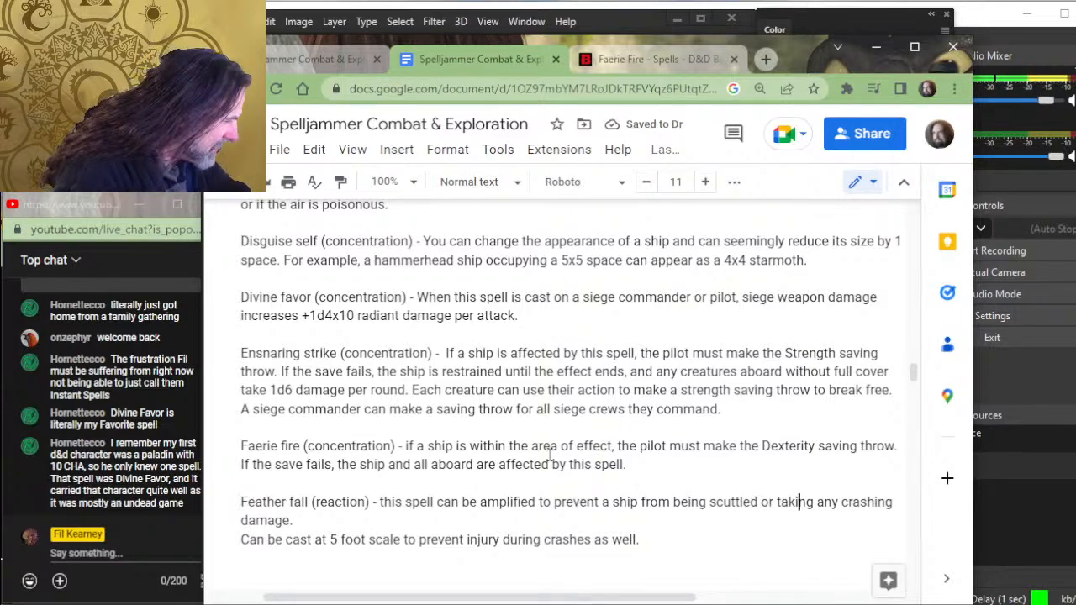
pyautogui.press('Right')
pyautogui.press('Right')
pyautogui.press('Right')
pyautogui.press('Right')
pyautogui.press('Right')
pyautogui.press('Right')
pyautogui.press('Right')
pyautogui.press('Right')
pyautogui.press('Right')
pyautogui.press('Right')
pyautogui.press('Right')
pyautogui.press('Right')
pyautogui.press('Right')
pyautogui.press('Right')
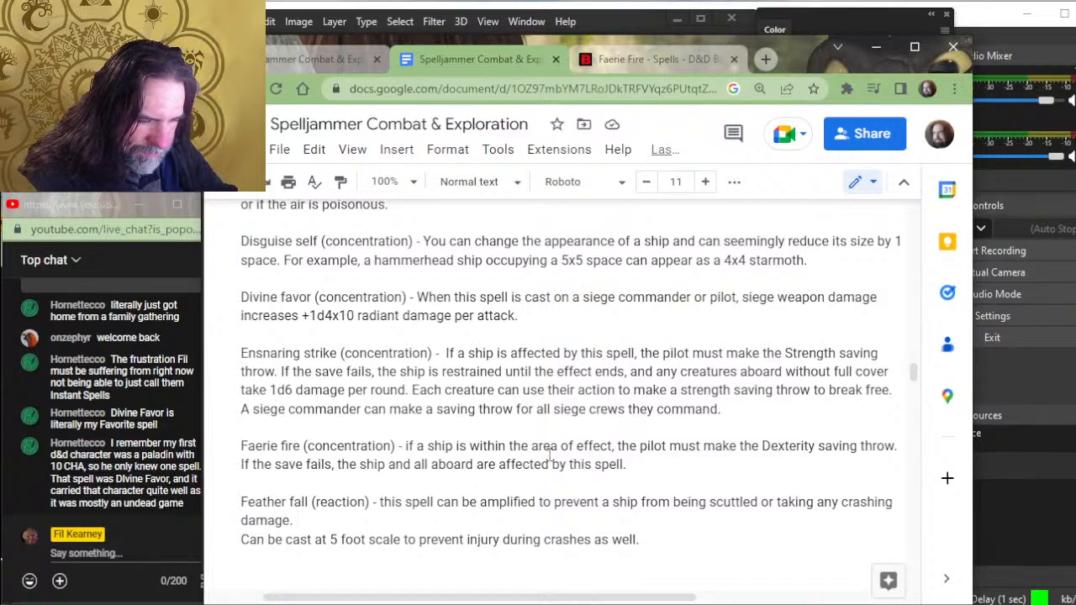
pyautogui.write('Similar')
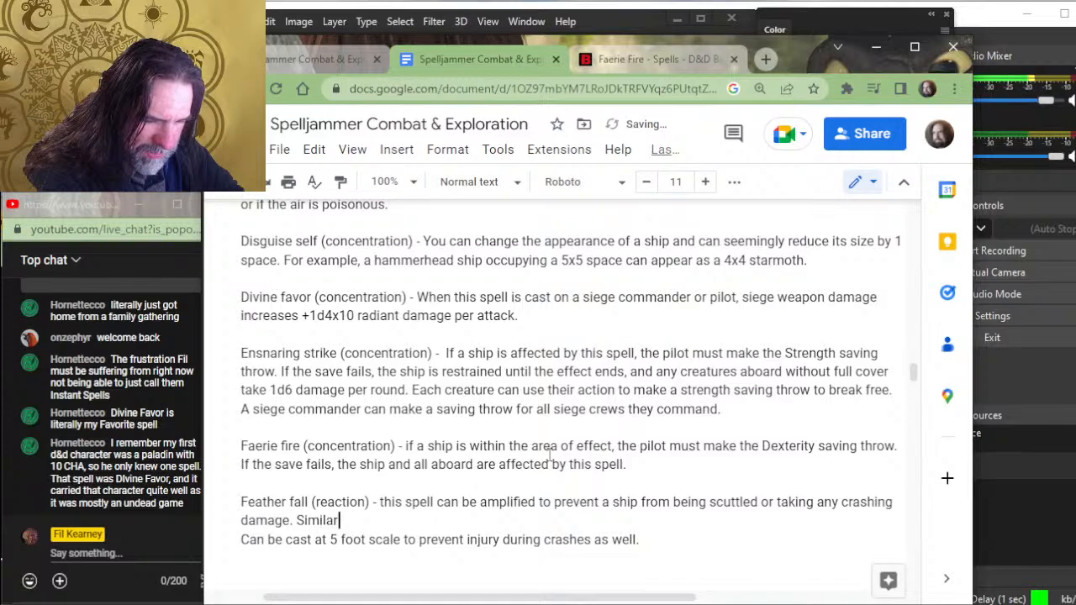
pyautogui.write('ly,')
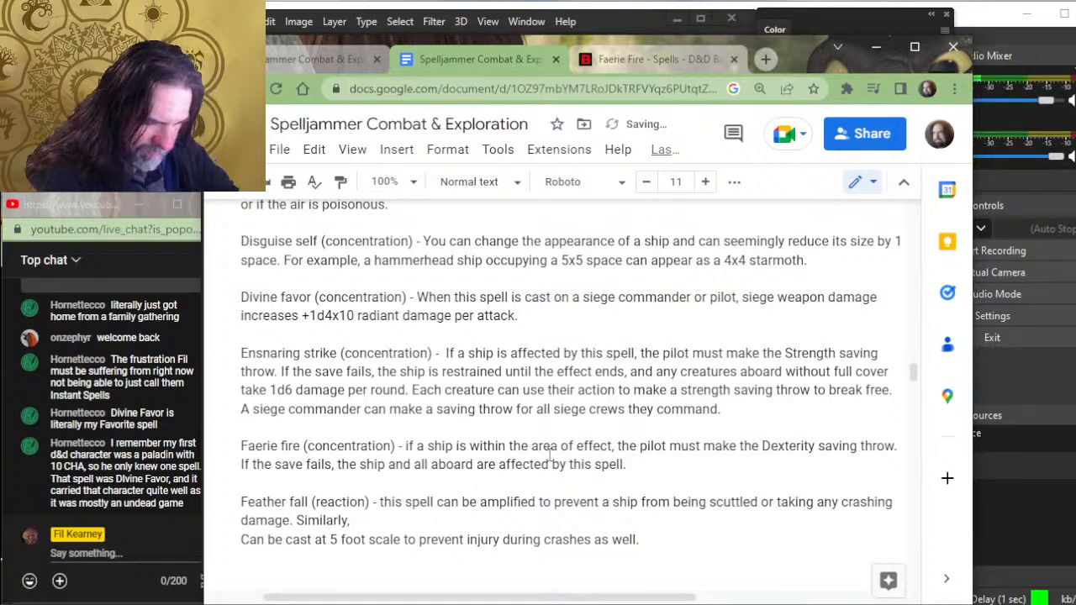
pyautogui.write(' if cast ')
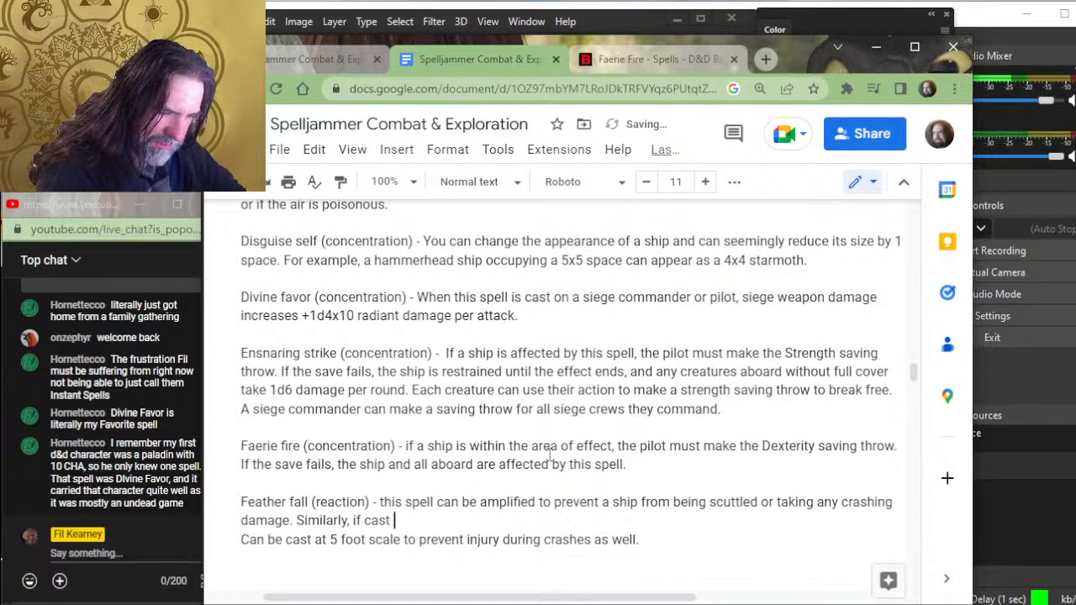
pyautogui.write('on a ')
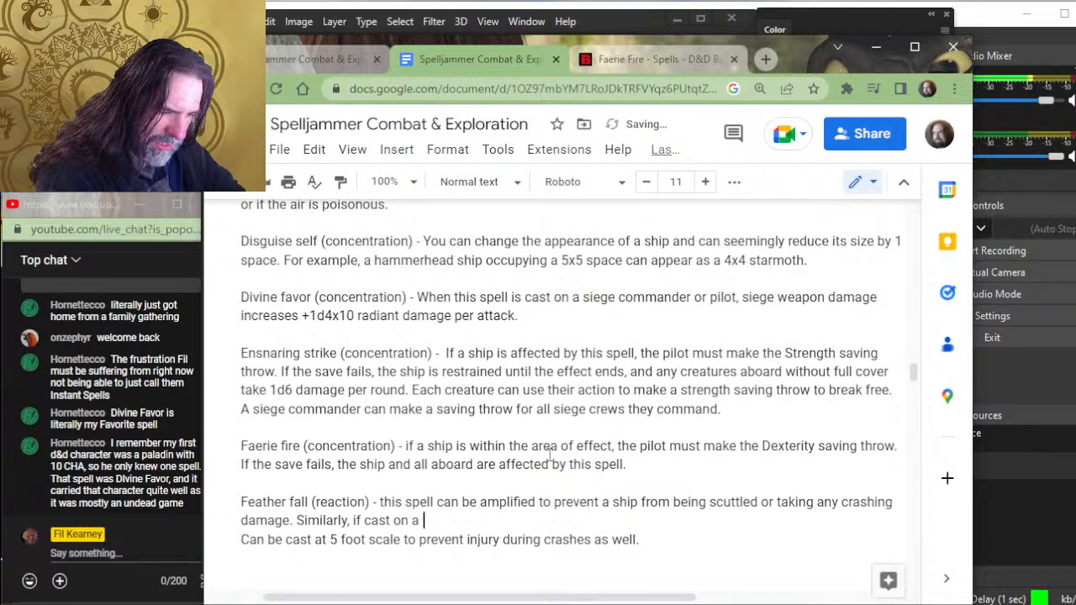
pyautogui.write('crew m')
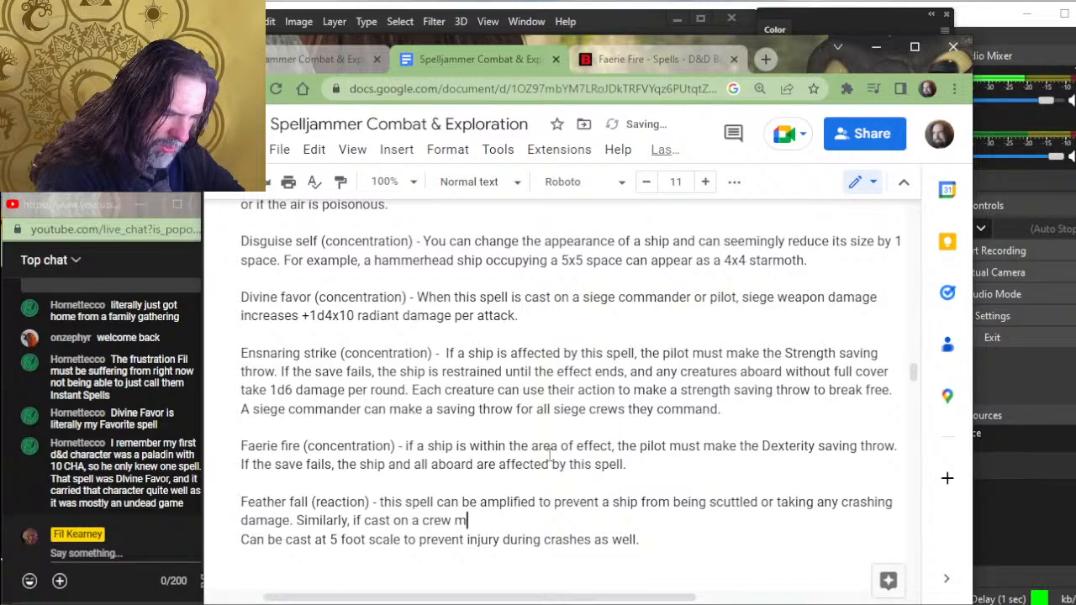
pyautogui.write('ember')
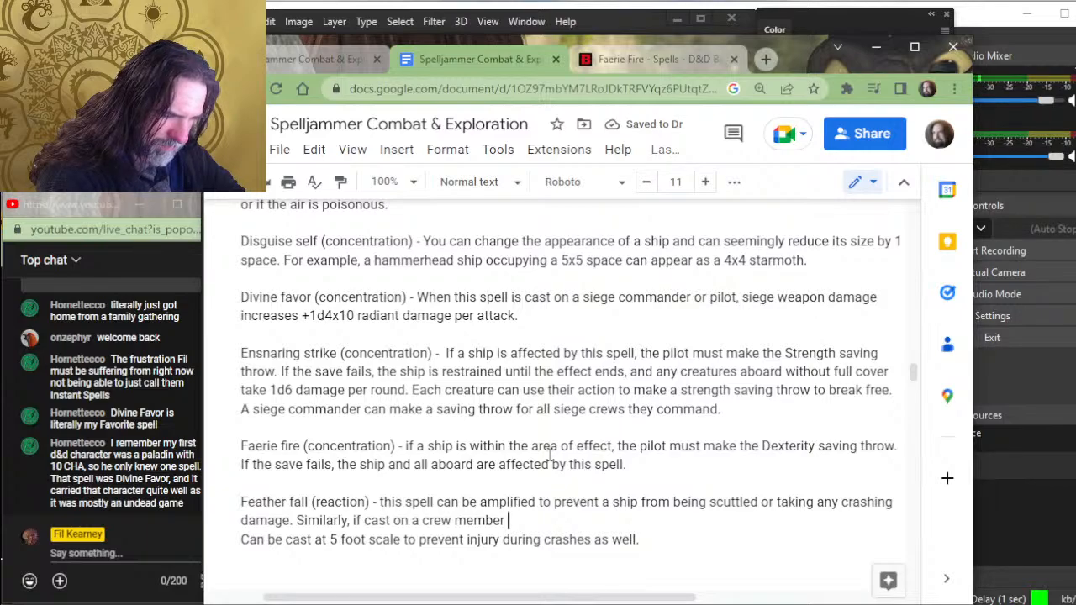
pyautogui.press('Left')
pyautogui.press('Left')
pyautogui.press('Left')
pyautogui.press('Left')
pyautogui.press('Left')
pyautogui.press('Left')
pyautogui.press('Left')
pyautogui.press('Left')
pyautogui.press('Left')
pyautogui.press('Left')
pyautogui.press('Left')
pyautogui.press('Left')
pyautogui.press('Left')
pyautogui.press('Left')
pyautogui.press('Left')
pyautogui.press('Left')
pyautogui.press('Left')
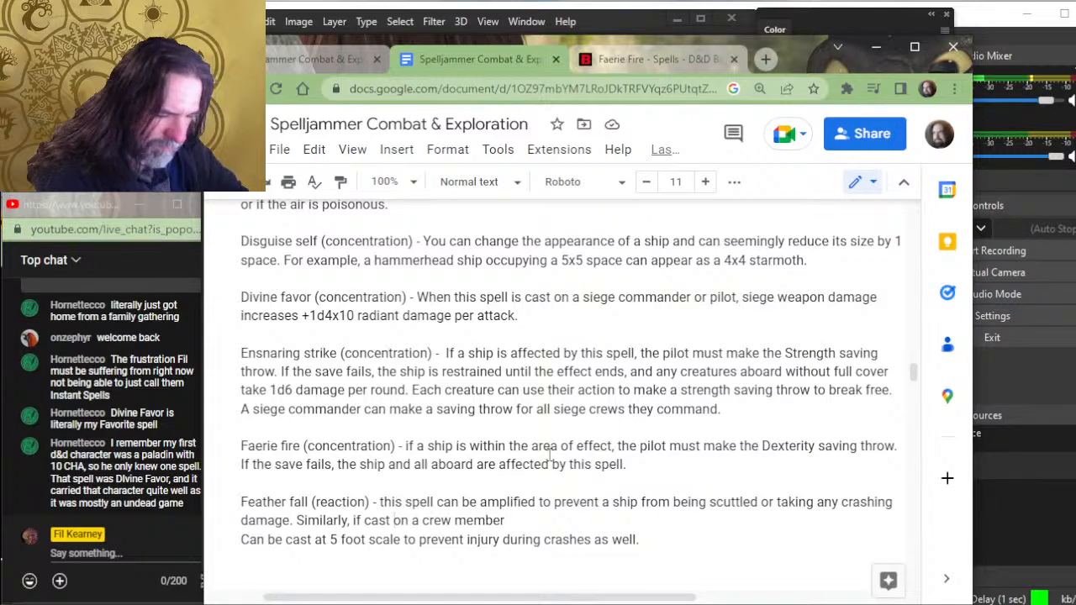
pyautogui.write('without amply')
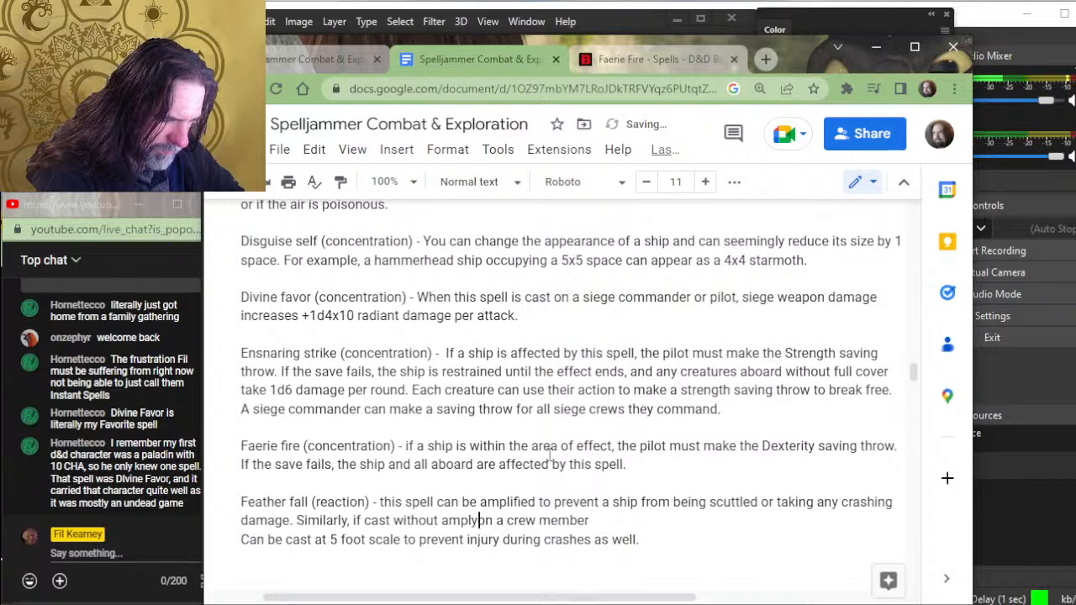
pyautogui.press('BackSpace')
pyautogui.write('ifying')
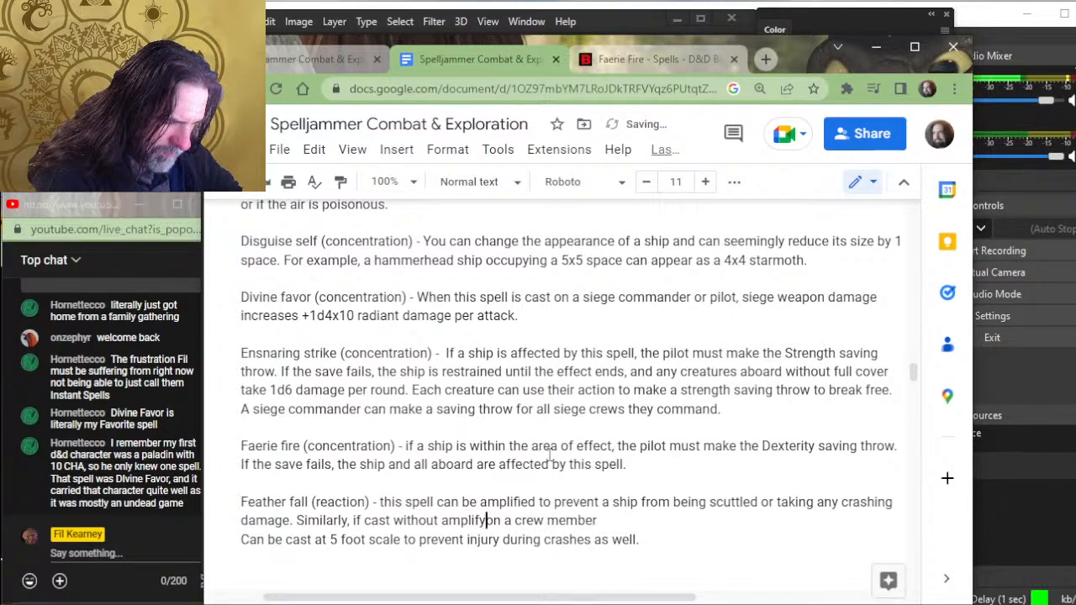
pyautogui.press('BackSpace')
pyautogui.press('BackSpace')
pyautogui.press('BackSpace')
pyautogui.press('BackSpace')
pyautogui.press('BackSpace')
pyautogui.press('BackSpace')
pyautogui.press('BackSpace')
pyautogui.press('BackSpace')
pyautogui.press('BackSpace')
pyautogui.press('BackSpace')
pyautogui.press('BackSpace')
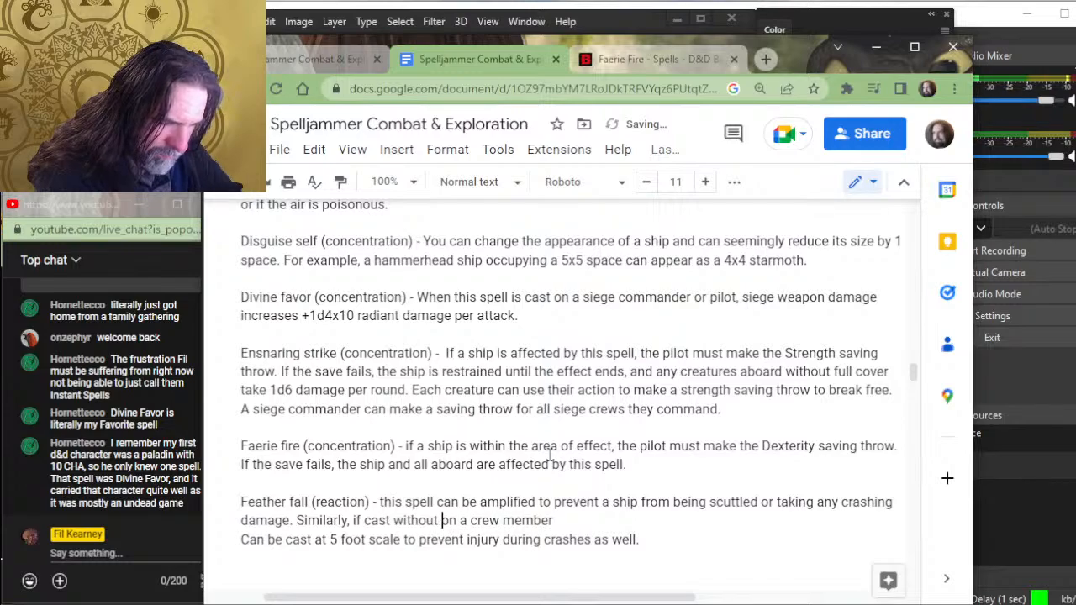
pyautogui.press('BackSpace')
pyautogui.press('BackSpace')
pyautogui.press('BackSpace')
pyautogui.press('BackSpace')
pyautogui.press('BackSpace')
pyautogui.press('BackSpace')
pyautogui.press('BackSpace')
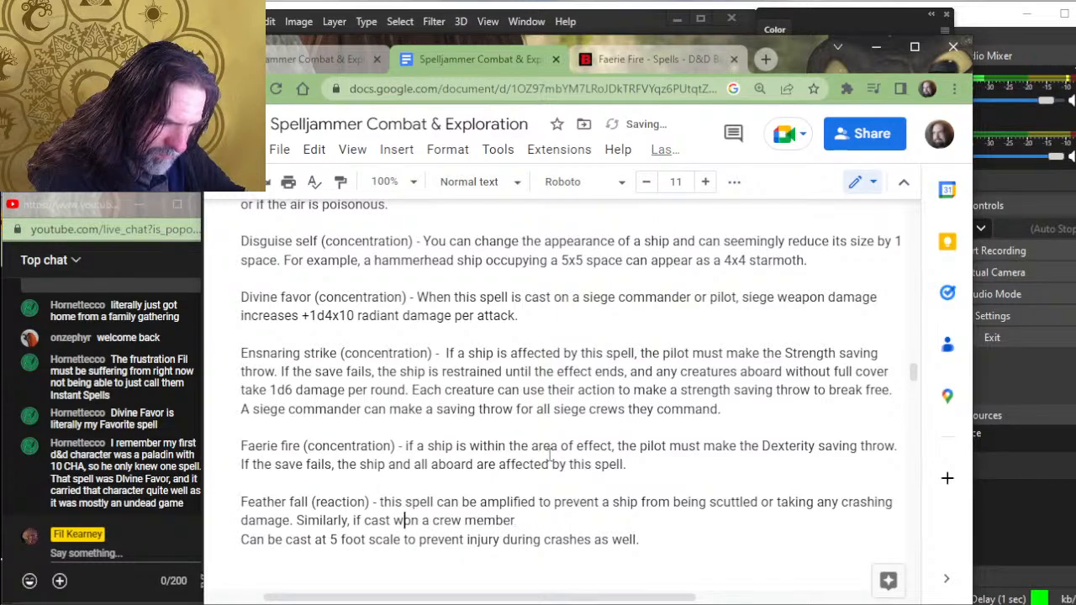
pyautogui.press('BackSpace')
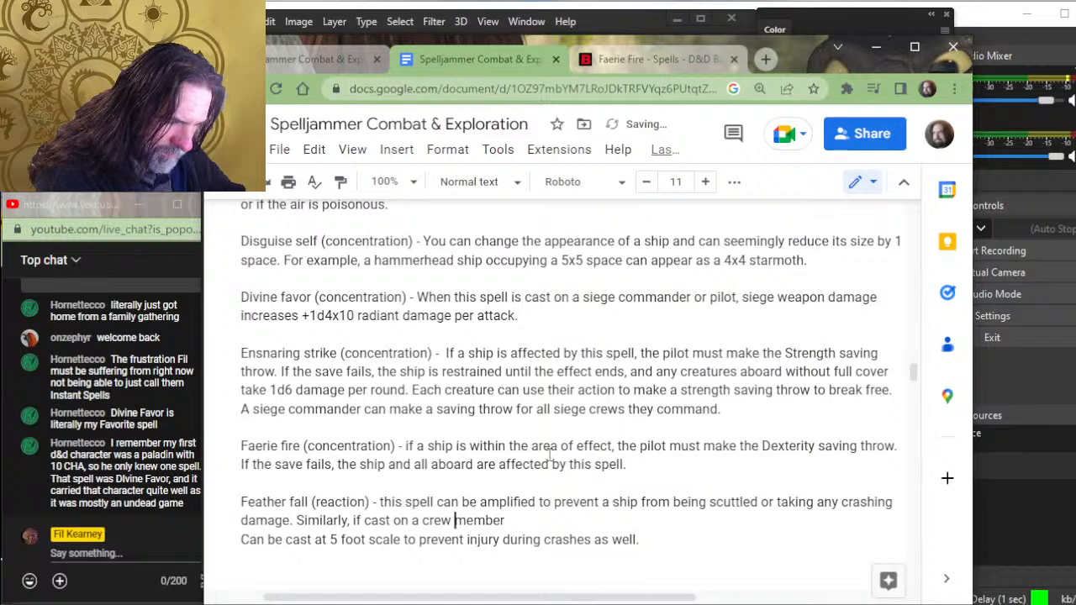
# - Insert "normally" after "if cast" in the second Feather fall sentence
pyautogui.press('Left')
pyautogui.press('Left')
pyautogui.press('Left')
pyautogui.press('Left')
pyautogui.press('Left')
pyautogui.press('Left')
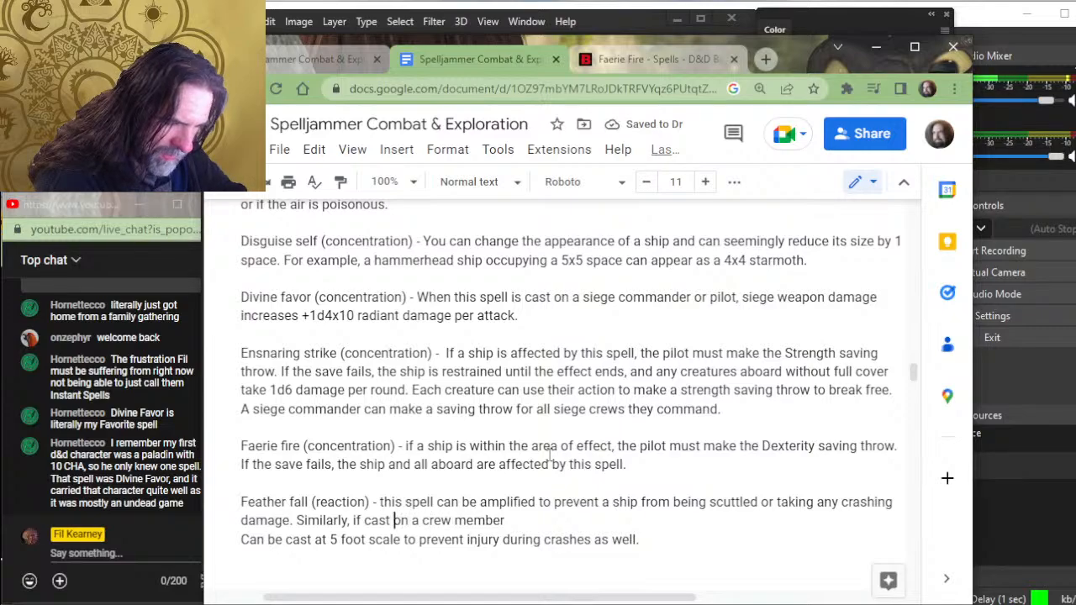
pyautogui.write('normally')
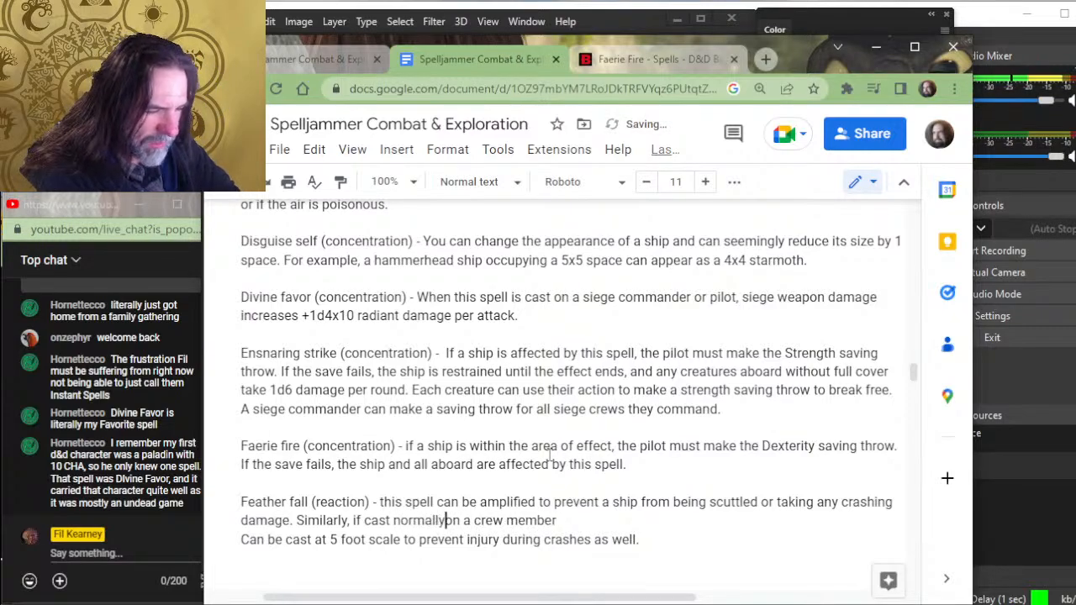
# - Continue the second Feather fall sentence after "crew member" with ", the creature"
pyautogui.press('Down')
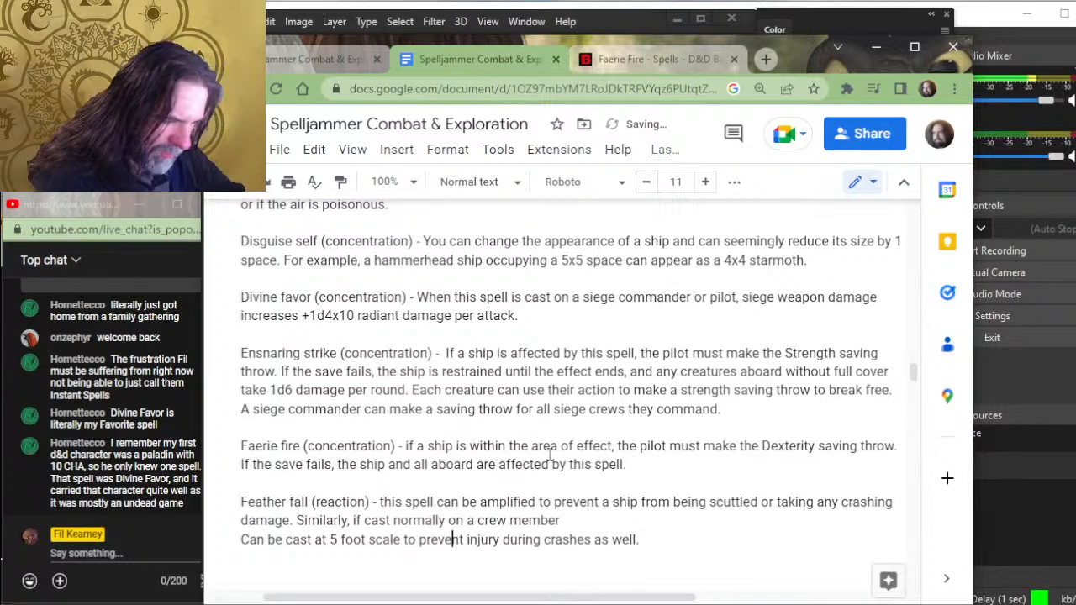
pyautogui.press('Right')
pyautogui.press('Right')
pyautogui.press('Right')
pyautogui.press('Right')
pyautogui.press('Right')
pyautogui.press('Right')
pyautogui.press('Right')
pyautogui.press('Right')
pyautogui.press('Right')
pyautogui.press('Right')
pyautogui.press('Right')
pyautogui.press('Right')
pyautogui.press('Right')
pyautogui.press('Right')
pyautogui.press('Right')
pyautogui.press('Right')
pyautogui.press('Right')
pyautogui.press('Up')
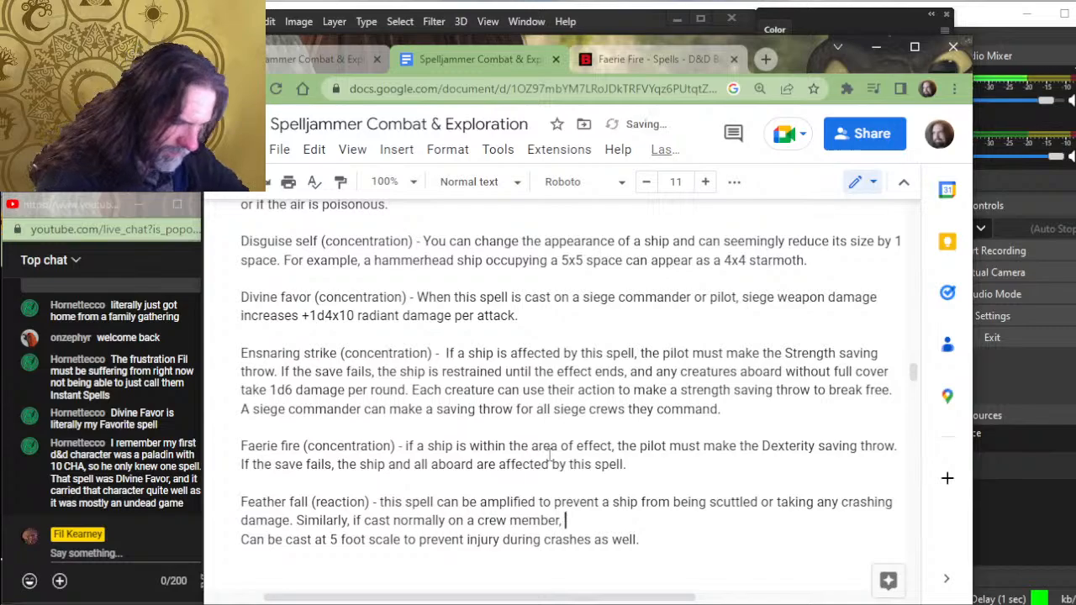
pyautogui.write(', th')
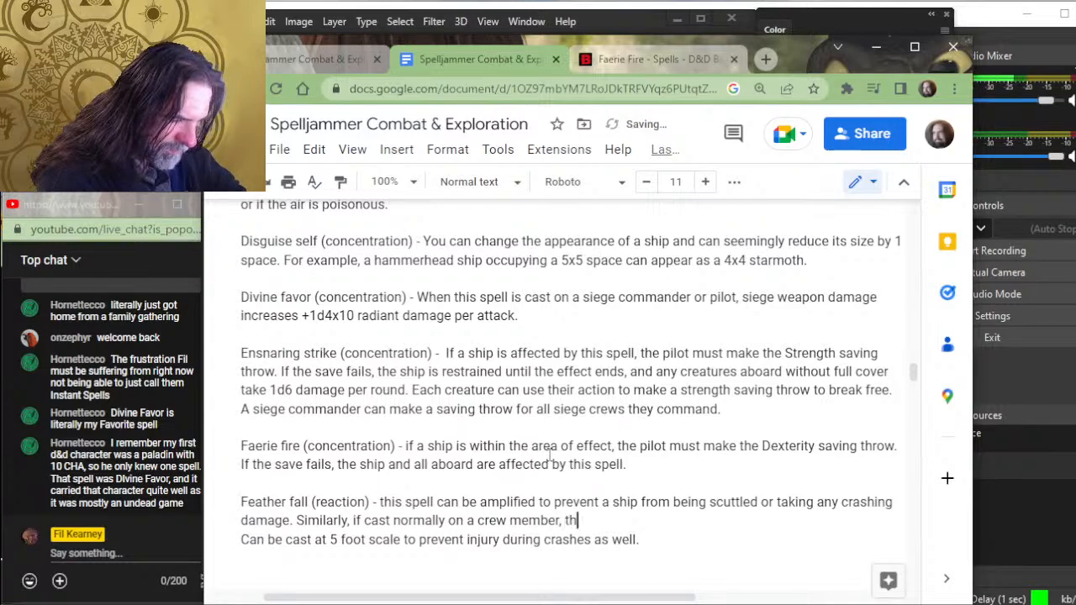
pyautogui.write('e')
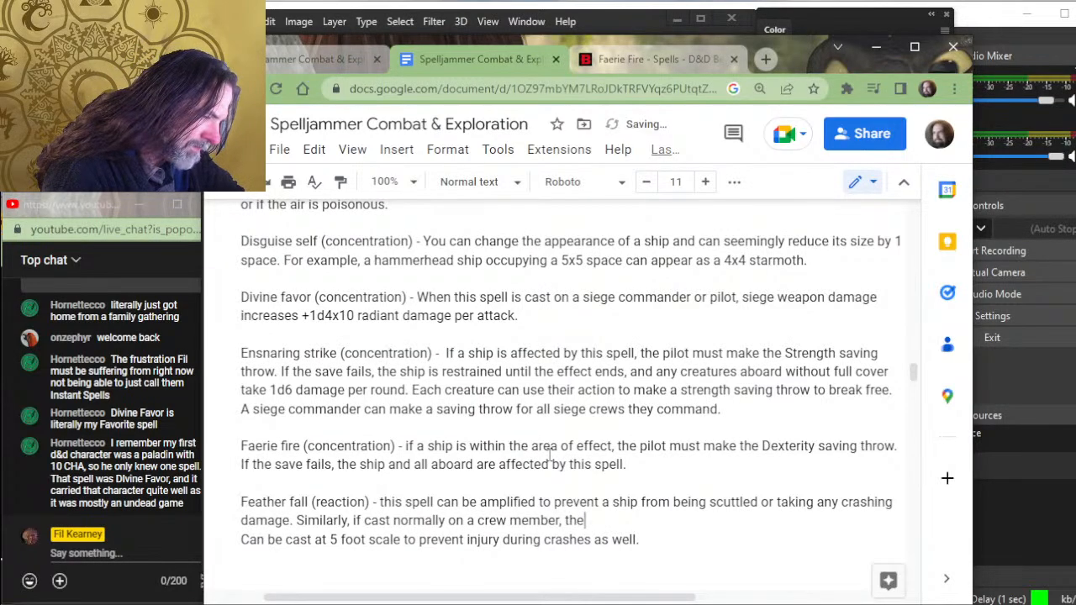
pyautogui.write(' cr')
pyautogui.press('BackSpace')
pyautogui.press('BackSpace')
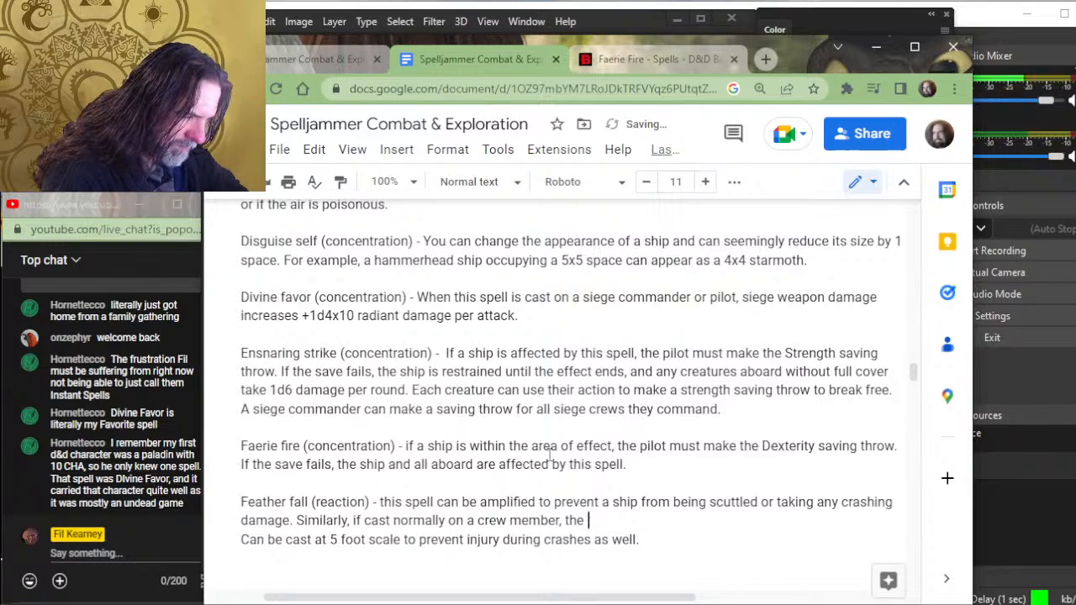
pyautogui.write('targe')
pyautogui.press('BackSpace')
pyautogui.press('BackSpace')
pyautogui.press('BackSpace')
pyautogui.press('BackSpace')
pyautogui.press('BackSpace')
pyautogui.write('c')
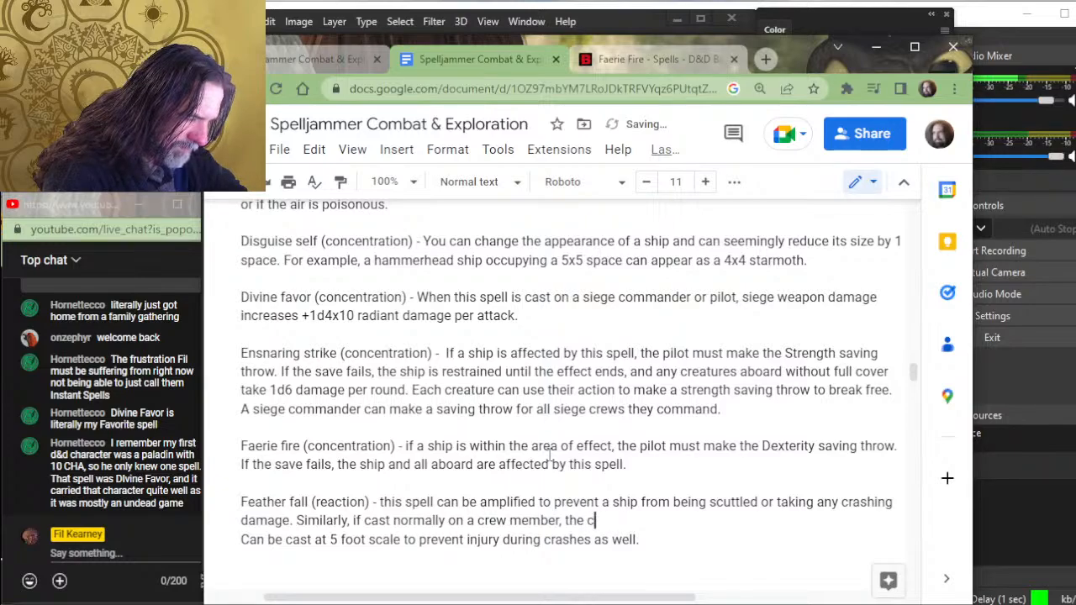
pyautogui.write('reature')
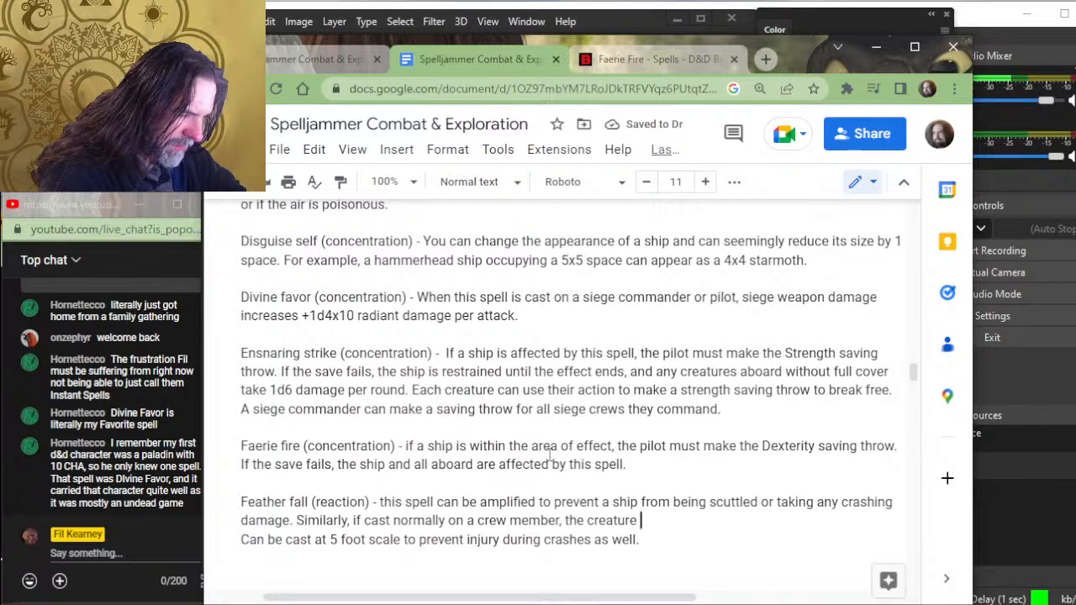
pyautogui.write(' does')
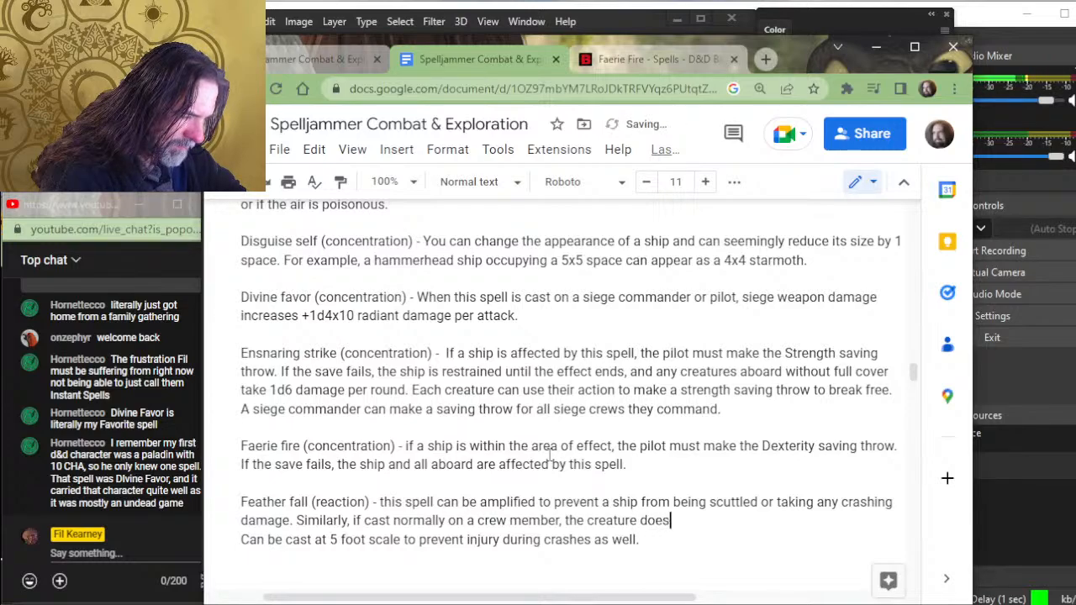
pyautogui.write("n't take any d")
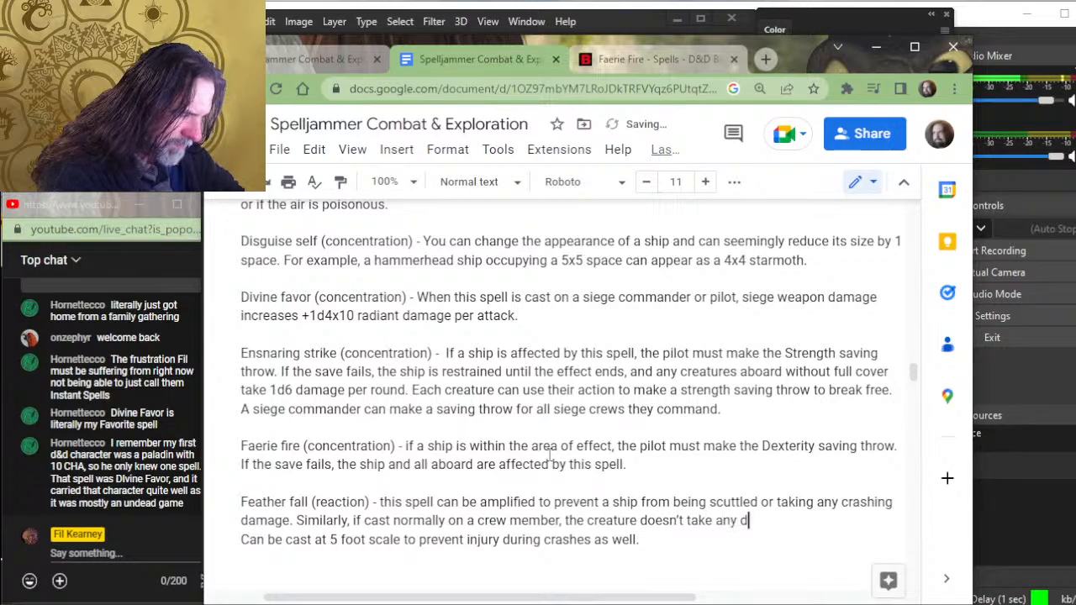
pyautogui.write('amage from ')
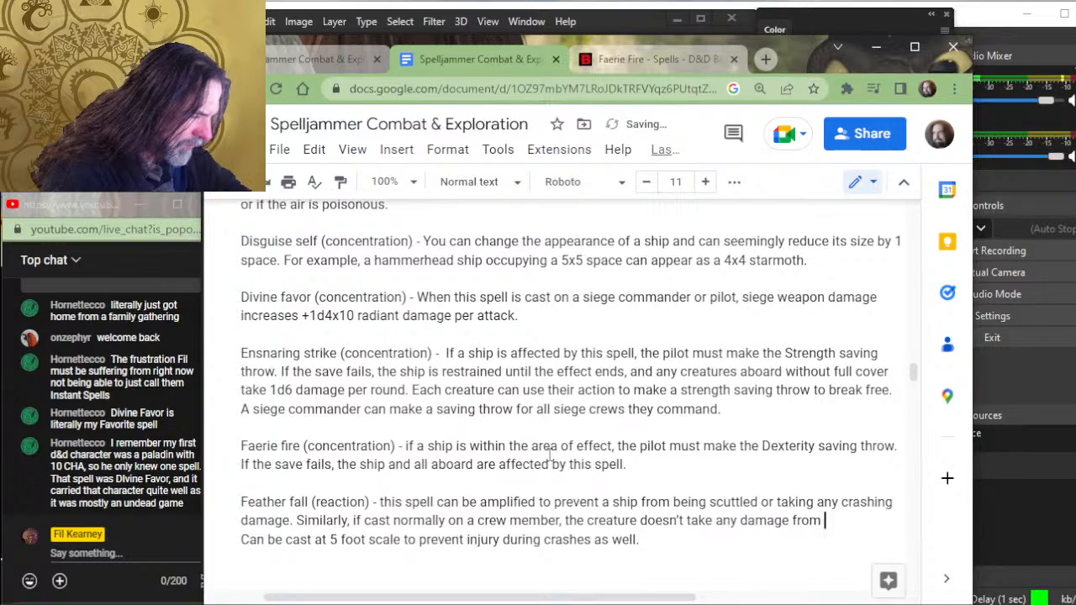
pyautogui.write('crashing or ')
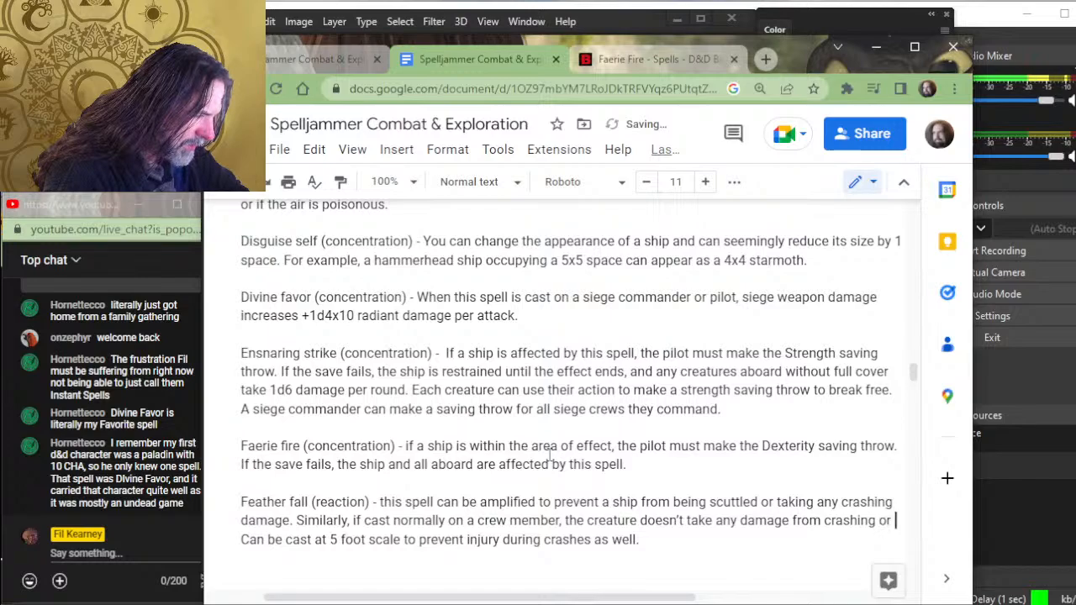
pyautogui.write('bei')
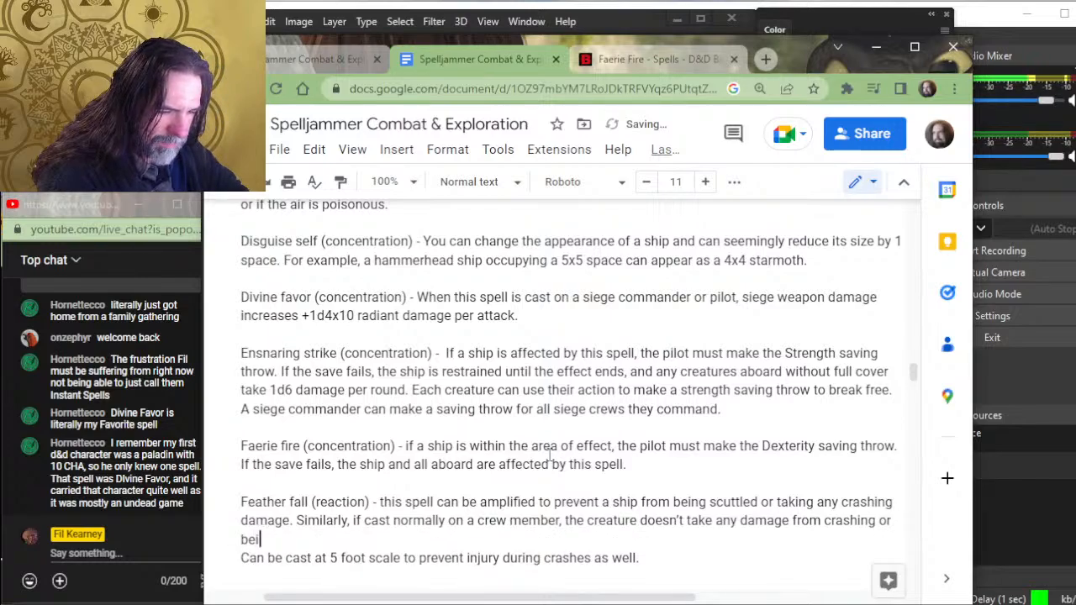
# - Extend the Feather fall sentence after "the creature" with "doesn't take any damage from crashing or"
pyautogui.press('BackSpace')
pyautogui.press('BackSpace')
pyautogui.press('BackSpace')
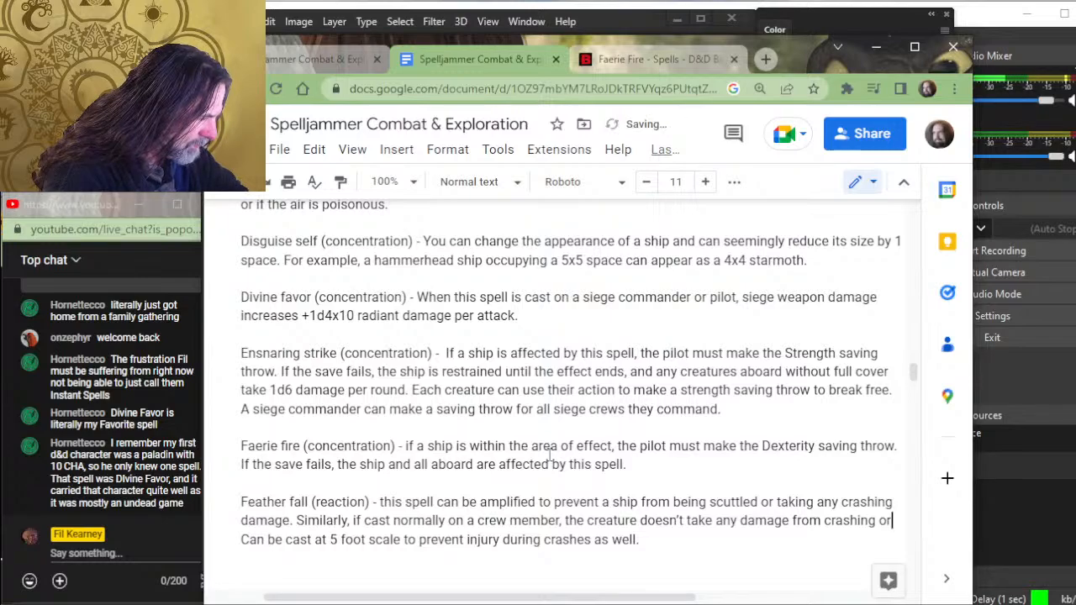
# - Replace the ending "from crashing or" in the Feather fall sentence with "if the ship they are aboard is scuttled or crashes."
pyautogui.press('BackSpace')
pyautogui.press('BackSpace')
pyautogui.press('BackSpace')
pyautogui.press('BackSpace')
pyautogui.press('BackSpace')
pyautogui.press('BackSpace')
pyautogui.press('BackSpace')
pyautogui.press('BackSpace')
pyautogui.press('BackSpace')
pyautogui.press('BackSpace')
pyautogui.press('BackSpace')
pyautogui.press('BackSpace')
pyautogui.press('BackSpace')
pyautogui.press('BackSpace')
pyautogui.press('BackSpace')
pyautogui.press('BackSpace')
pyautogui.press('BackSpace')
pyautogui.press('BackSpace')
pyautogui.write('when th')
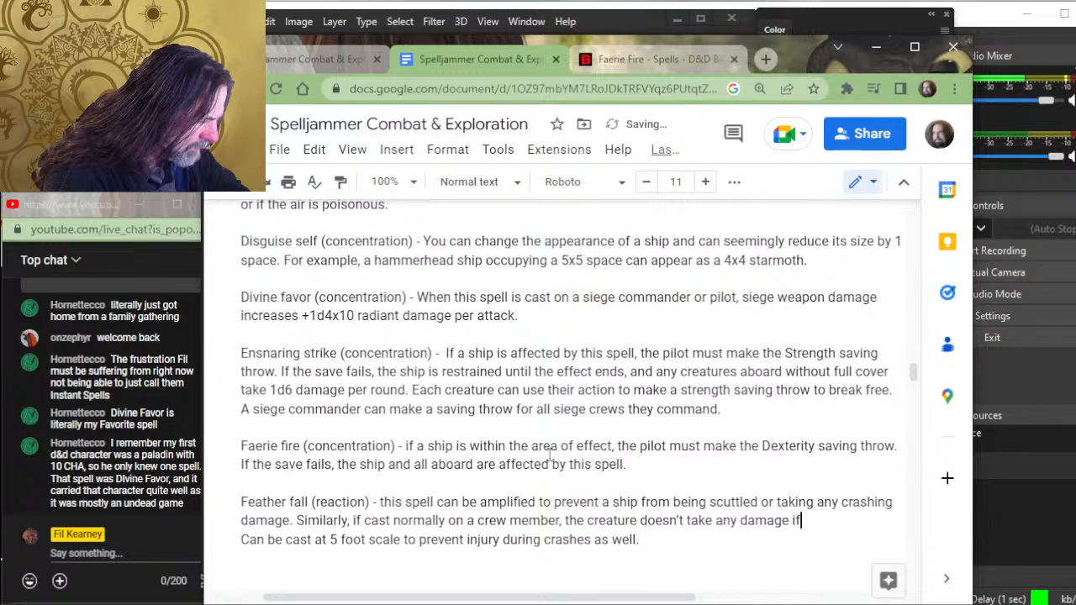
pyautogui.write('the ship')
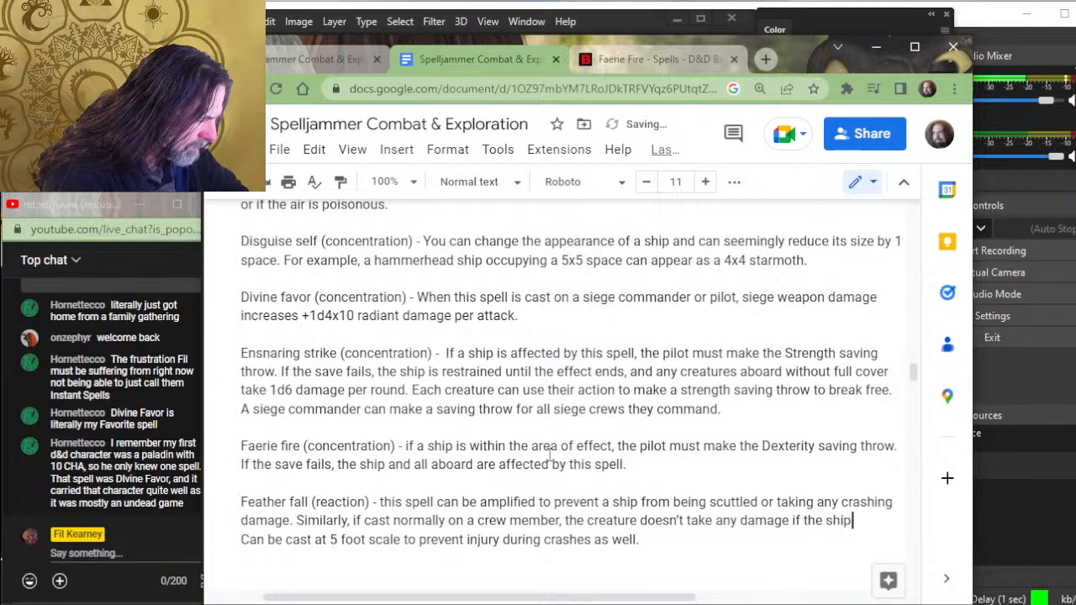
pyautogui.write(' they are ')
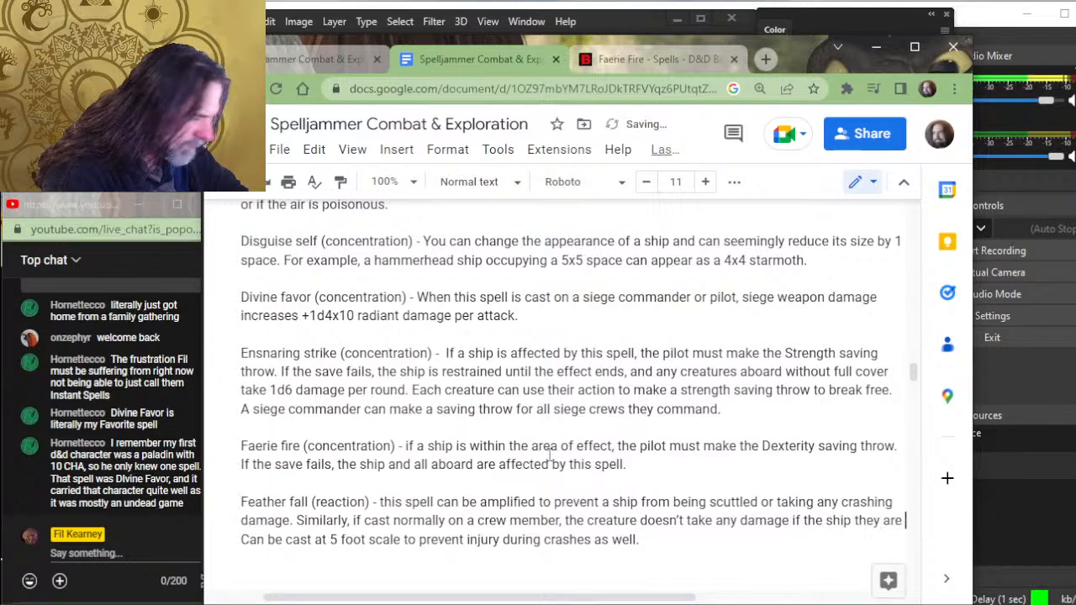
pyautogui.write('aboard is ')
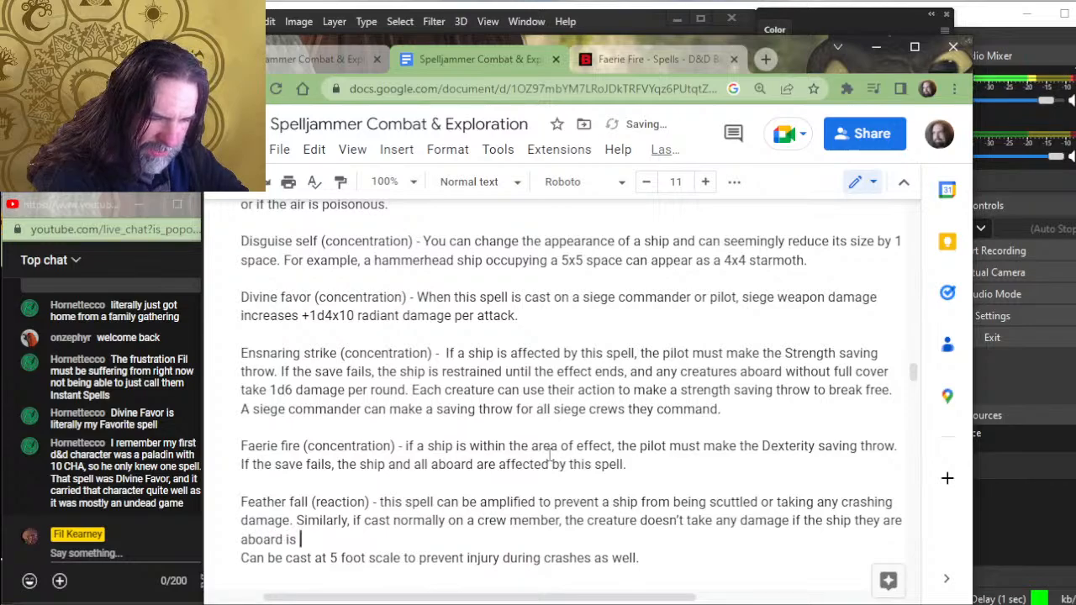
pyautogui.write('scuttled ')
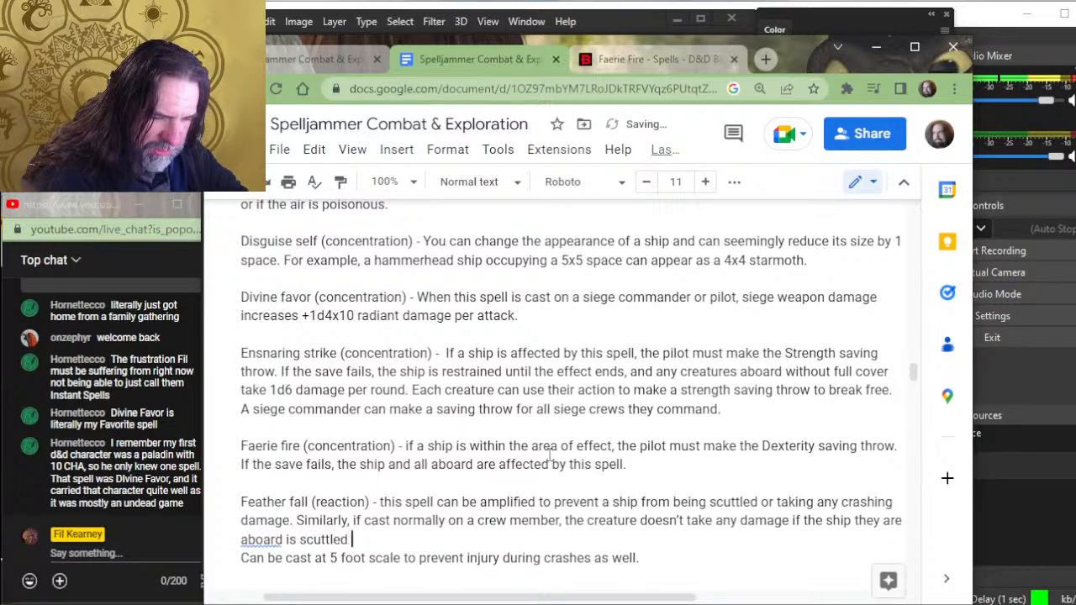
pyautogui.write('or crashes.')
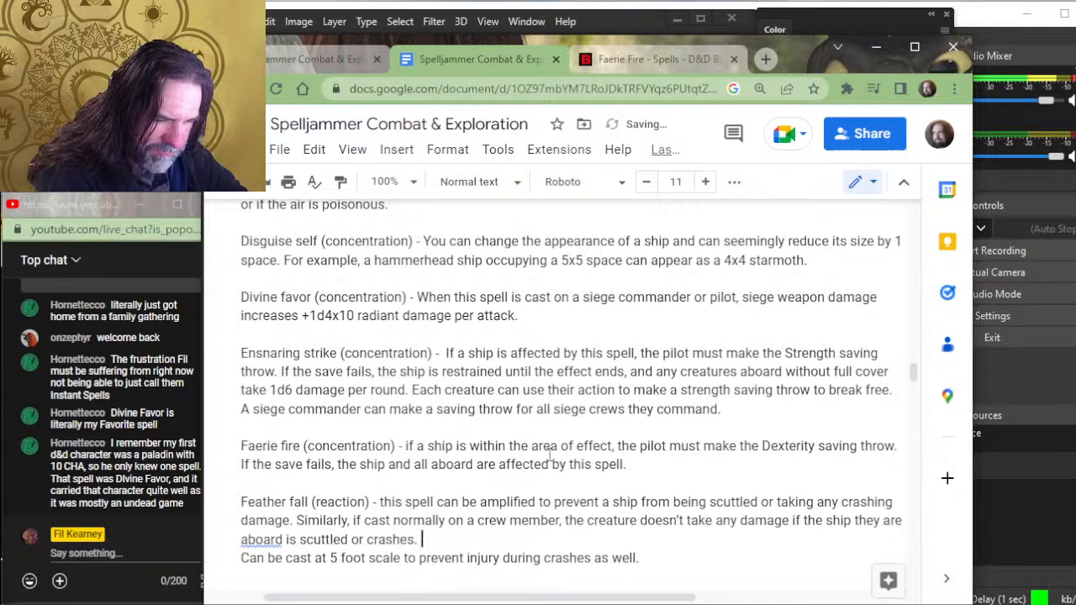
# - Delete the leftover line "Can be cast at 5 foot scale to prevent injury during crashes as well." below the Feather fall entry
pyautogui.hotkey('shift', 'Down')
pyautogui.hotkey('shift', 'End')
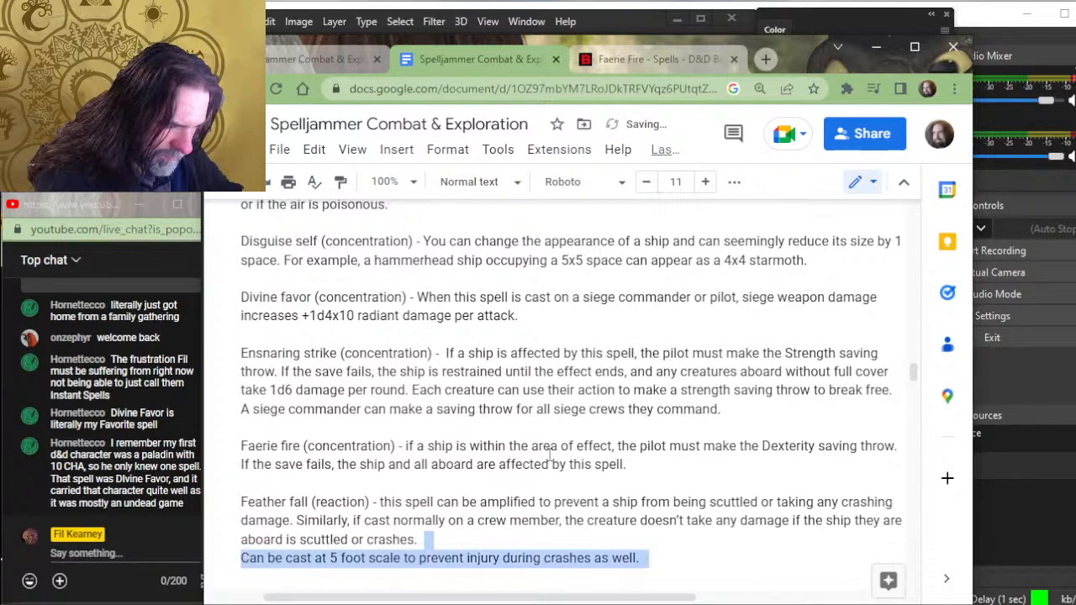
pyautogui.press('Return')
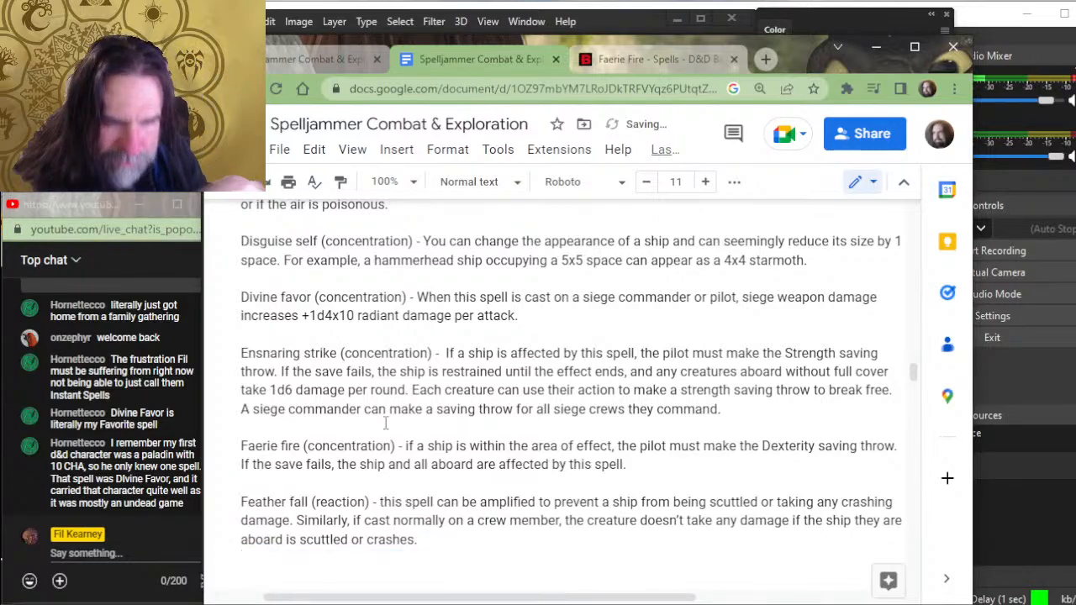
# - Remove the extra empty lines between the Feather fall entry and the Longstrider line, leaving a single blank line
pyautogui.scroll(-2, 469, 332)
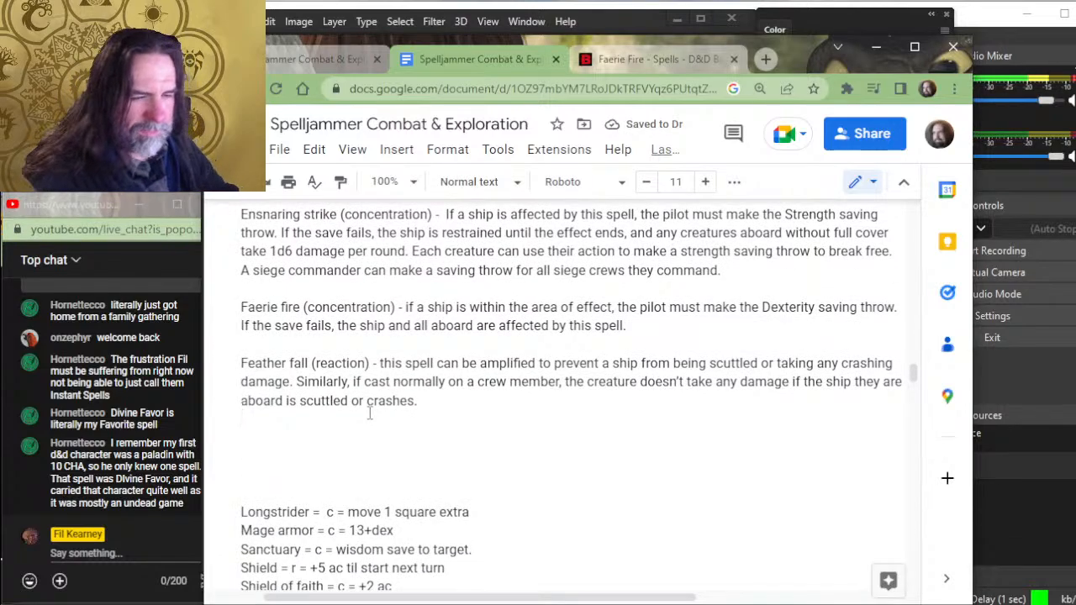
pyautogui.press('Delete')
pyautogui.press('Delete')
pyautogui.press('Delete')
pyautogui.press('Delete')
pyautogui.press('Delete')
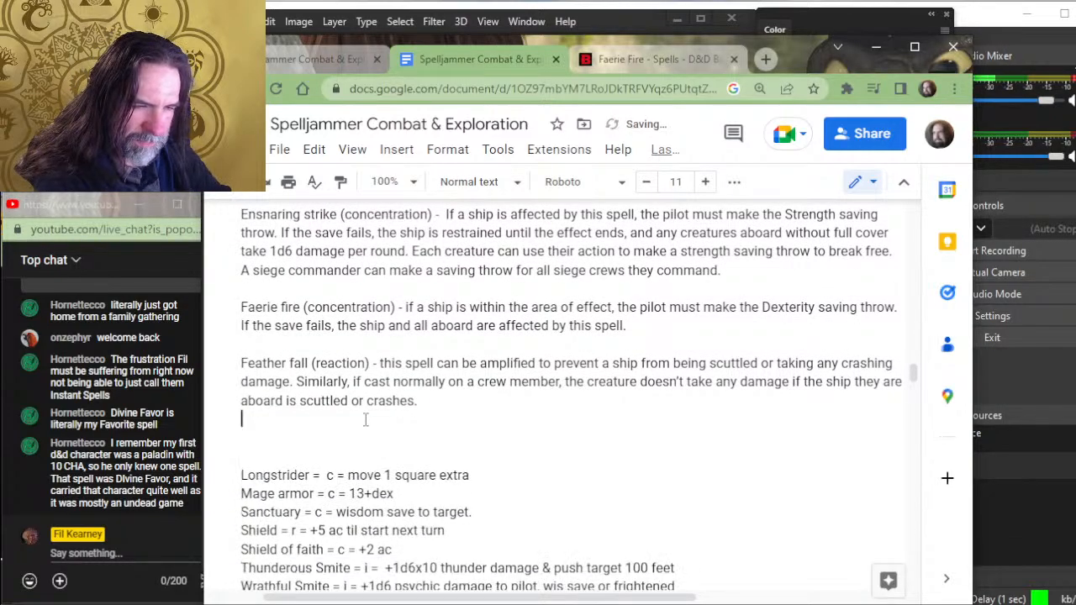
pyautogui.press('Return')
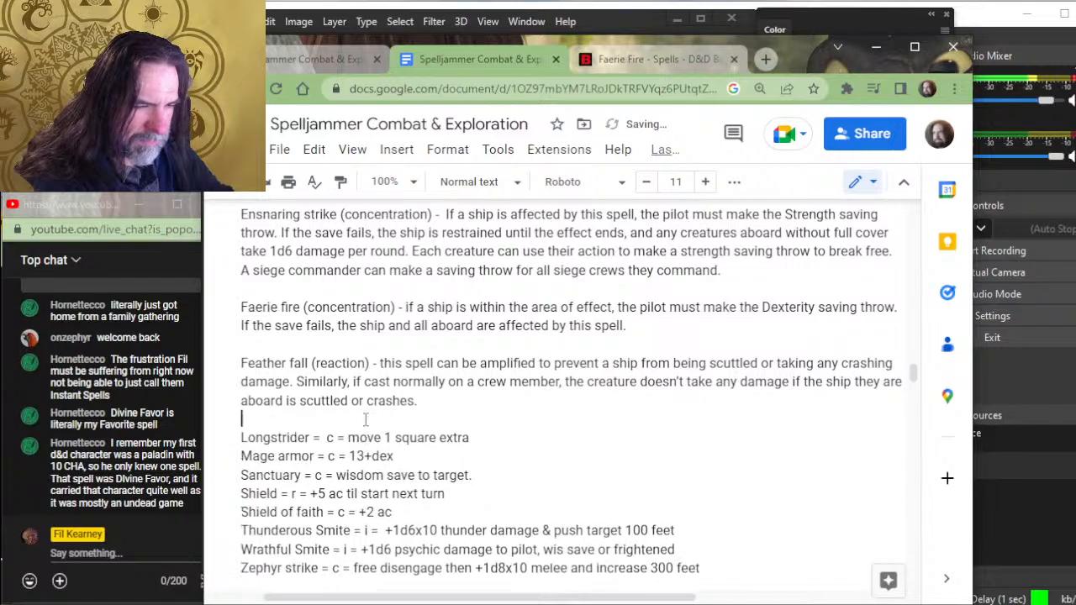
# - Separate the Longstrider line from the Mage armor line with blank lines
pyautogui.press('Down')
pyautogui.press('Return')
pyautogui.press('Return')
pyautogui.press('Up')
pyautogui.press('Up')
pyautogui.press('Up')
pyautogui.press('Up')
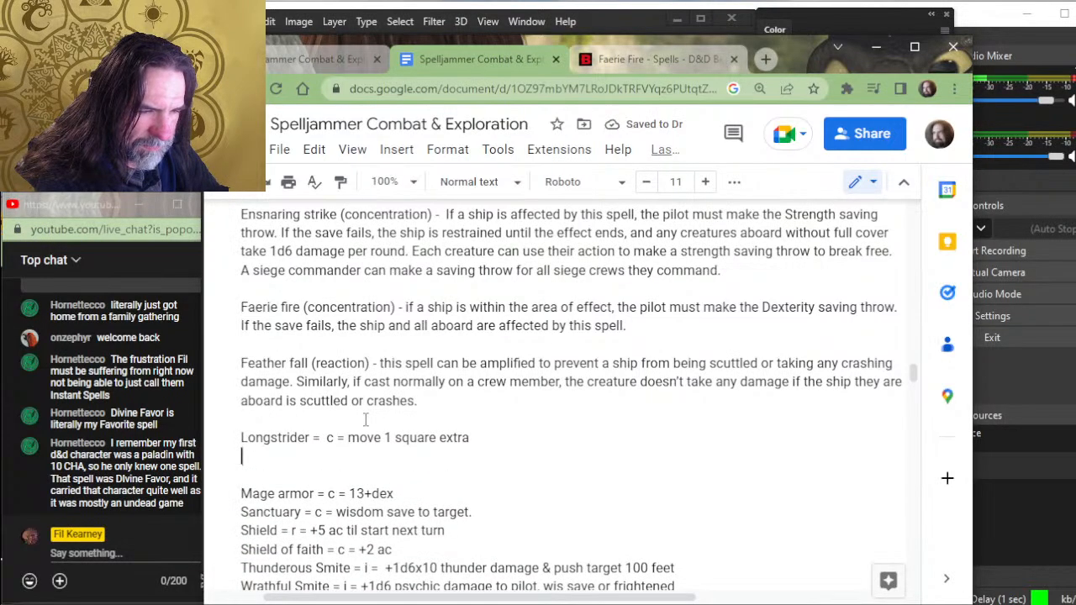
pyautogui.press('Left')
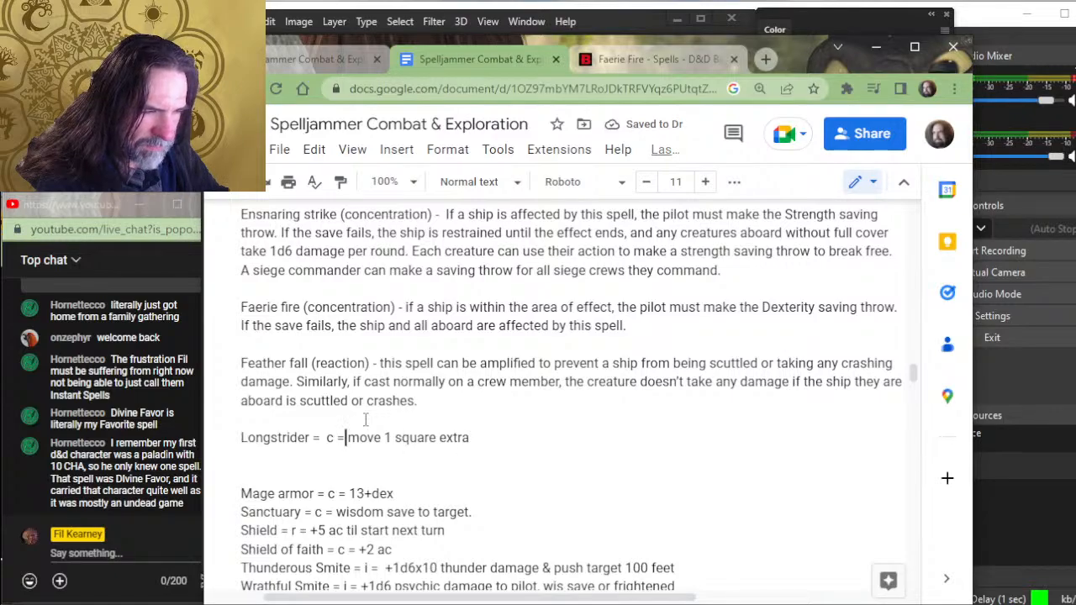
pyautogui.press('Left')
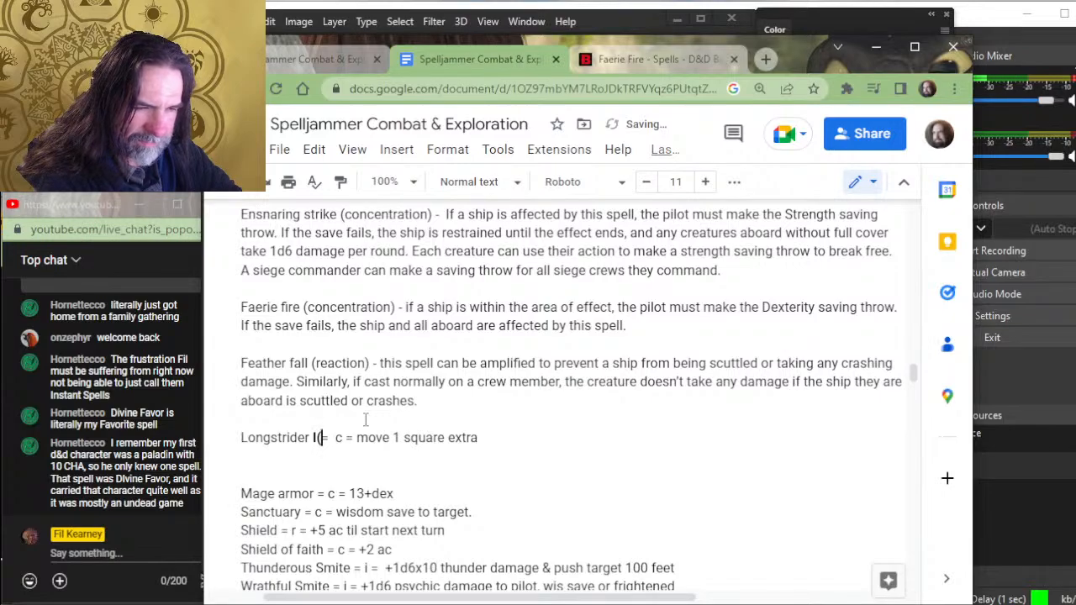
pyautogui.write('(concent')
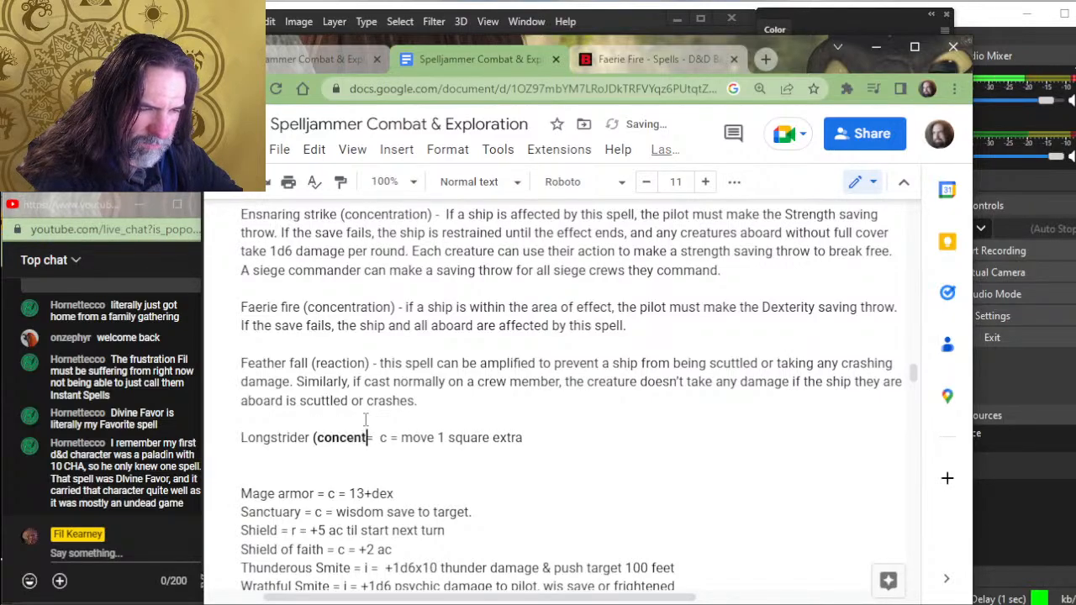
pyautogui.press('BackSpace')
pyautogui.press('BackSpace')
pyautogui.press('BackSpace')
pyautogui.press('BackSpace')
pyautogui.press('BackSpace')
pyautogui.press('BackSpace')
pyautogui.press('BackSpace')
pyautogui.press('BackSpace')
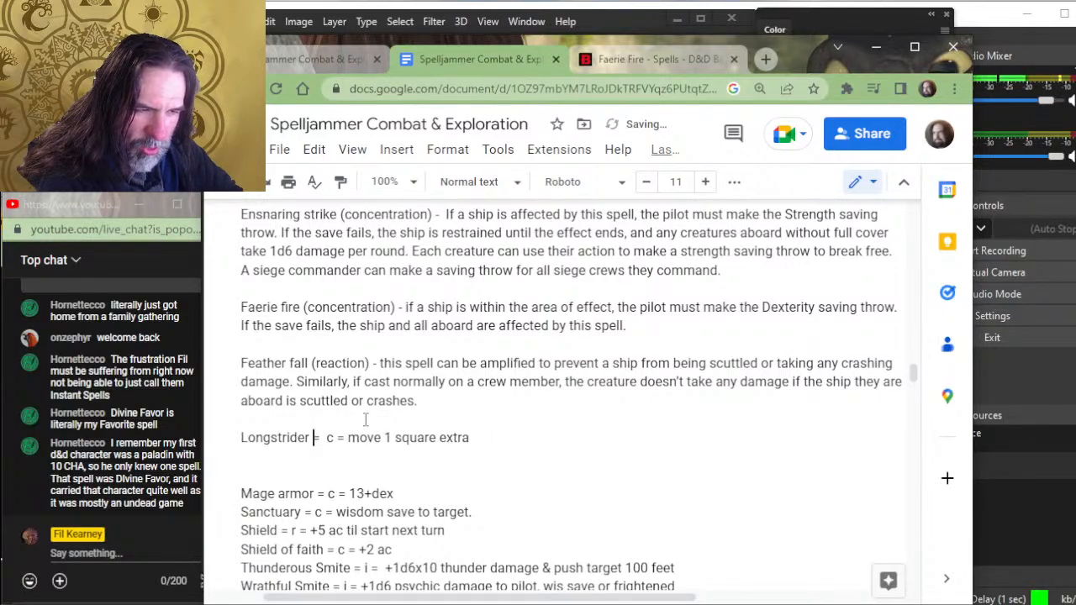
# - Replace the "= c =" shorthand after Longstrider with "(concentration) -" in regular weight
pyautogui.write('(concentr')
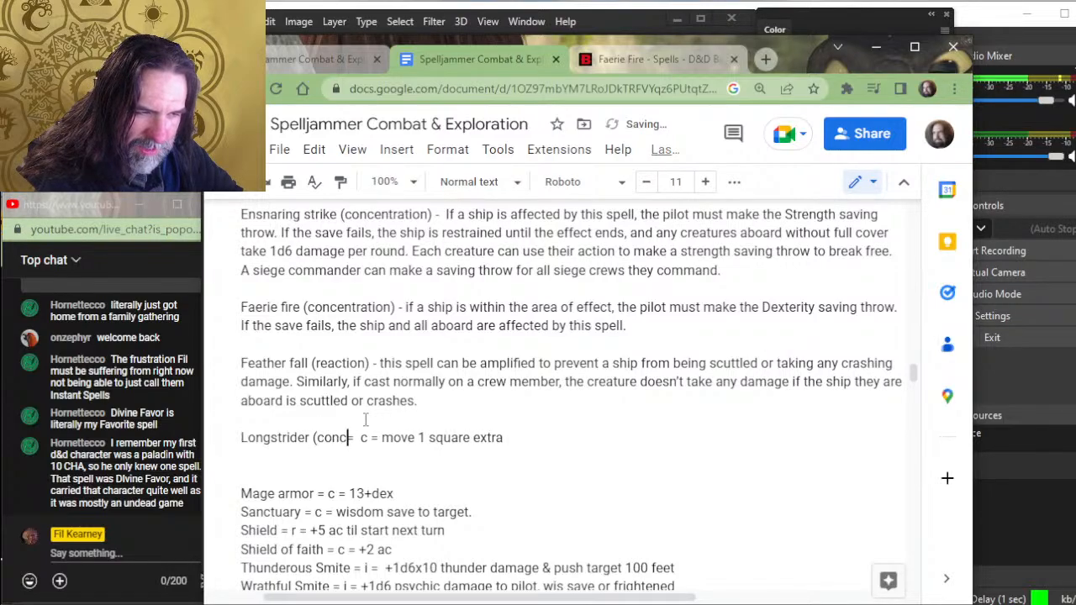
pyautogui.write('ation)')
pyautogui.press('Delete')
pyautogui.press('Delete')
pyautogui.press('Delete')
pyautogui.press('Delete')
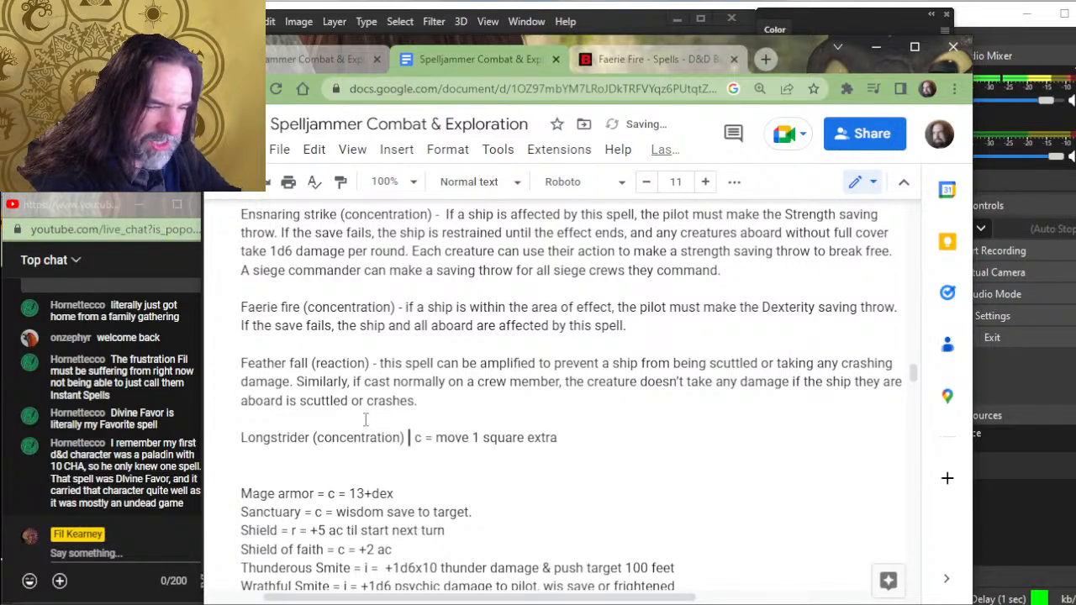
pyautogui.write('-')
pyautogui.press('Delete')
pyautogui.press('Delete')
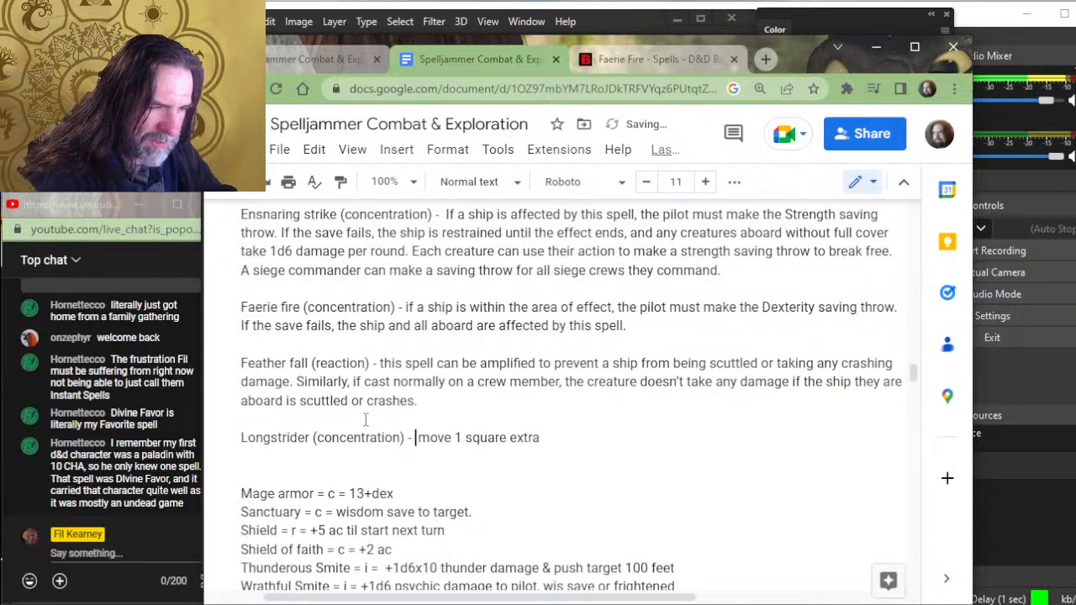
pyautogui.hotkey('alt', 'Tab')
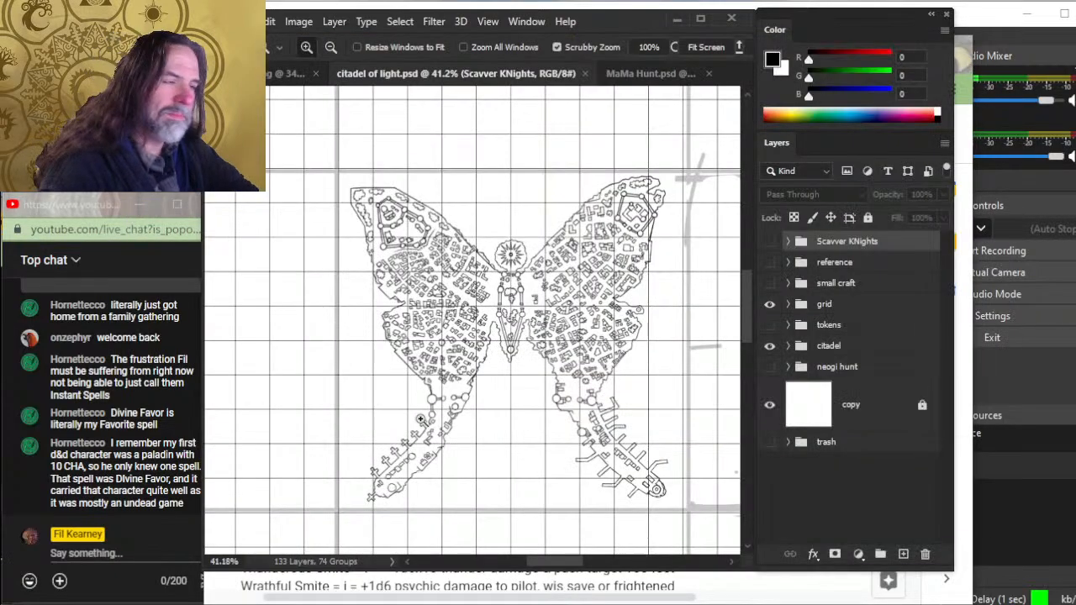
pyautogui.hotkey('alt', 'Tab')
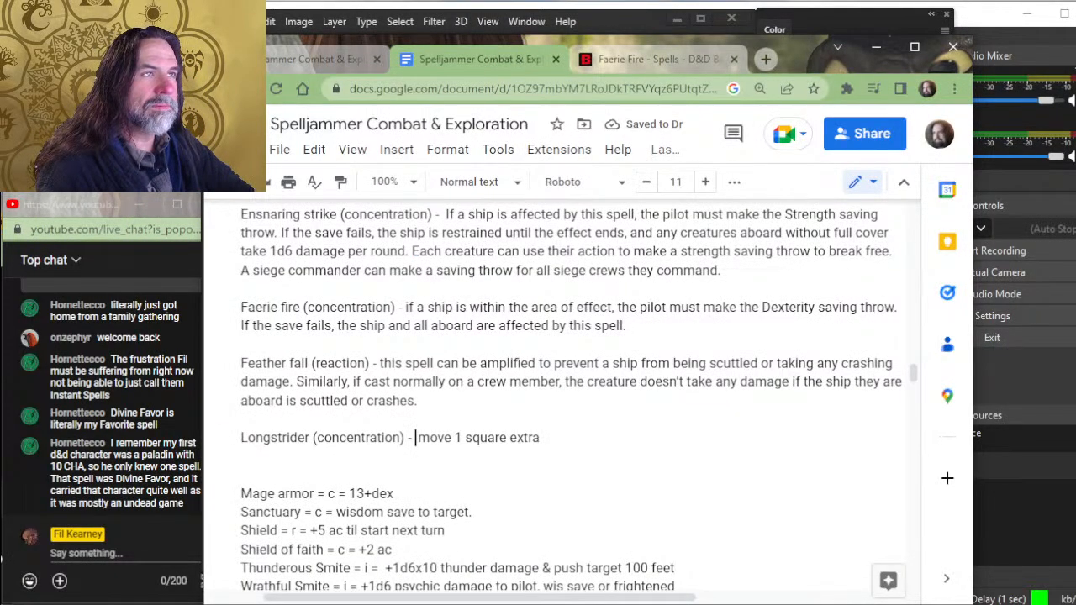
# - Search D&D Beyond for longstrider, read the spell's duration and effect on its page, and return to the Spelljammer document
pyautogui.click(639, 59)
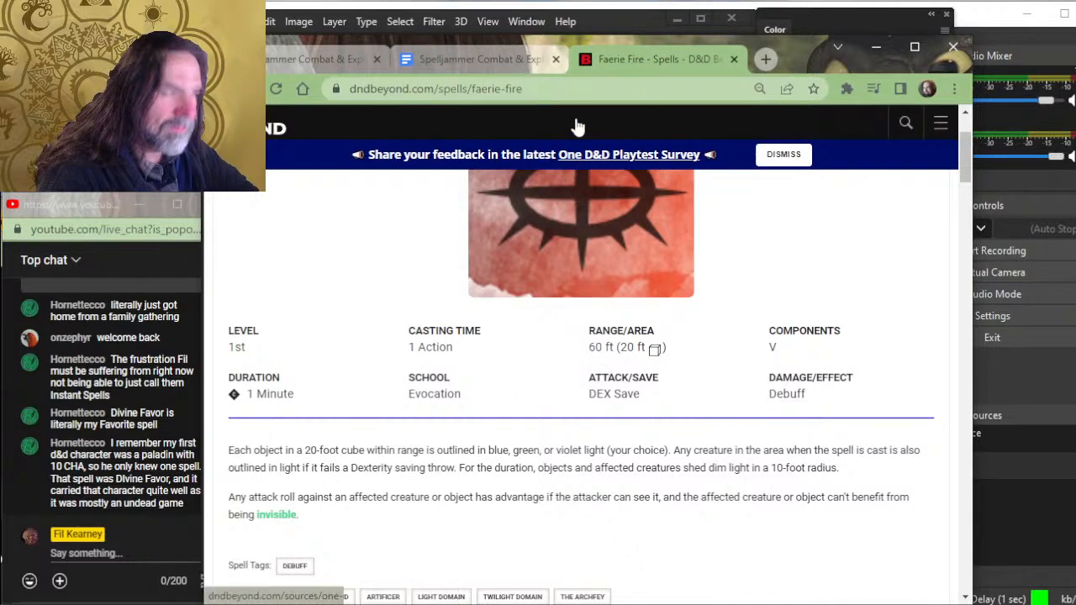
pyautogui.click(906, 124)
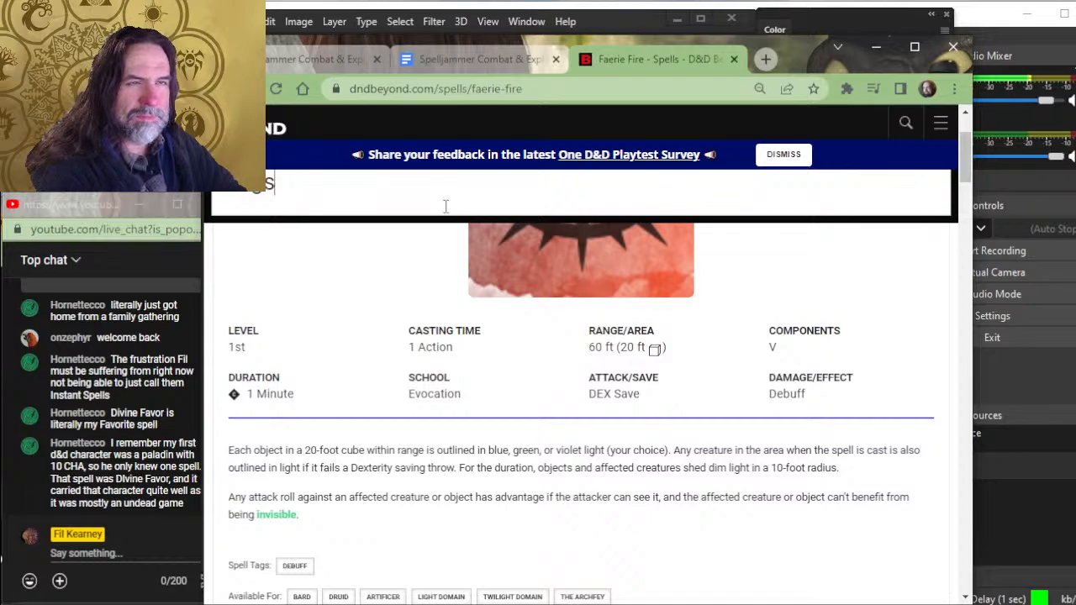
pyautogui.write('trider')
pyautogui.press('Return')
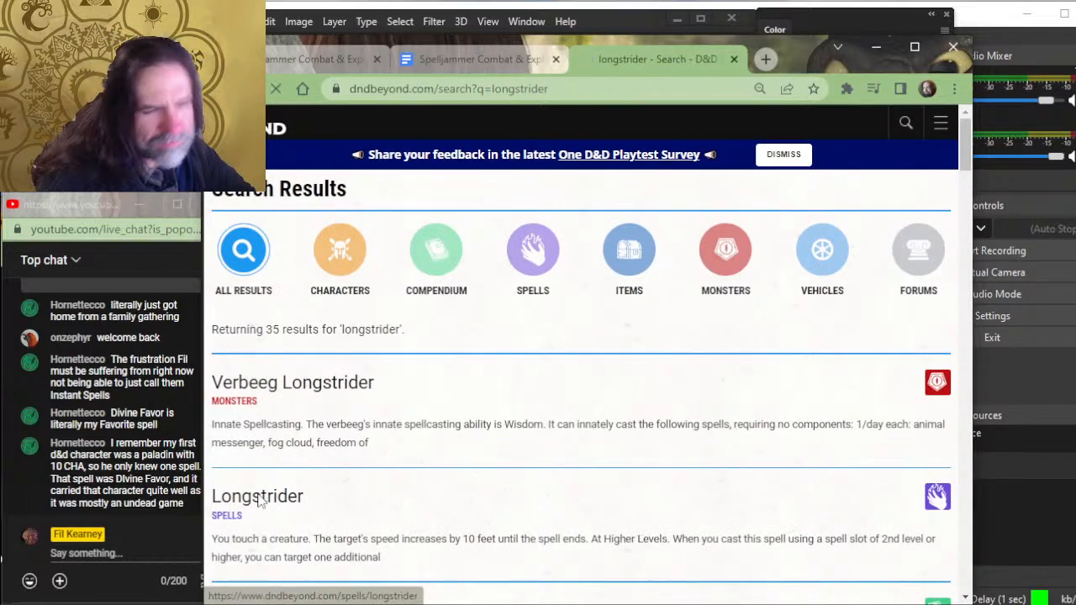
pyautogui.click(261, 501)
pyautogui.scroll(-2, 588, 450)
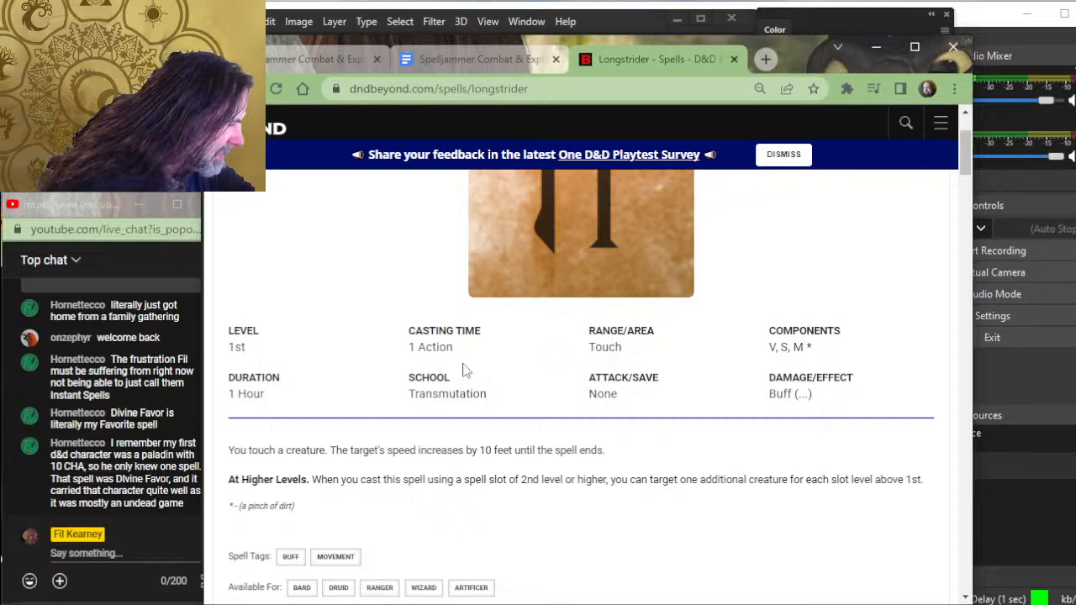
pyautogui.click(439, 60)
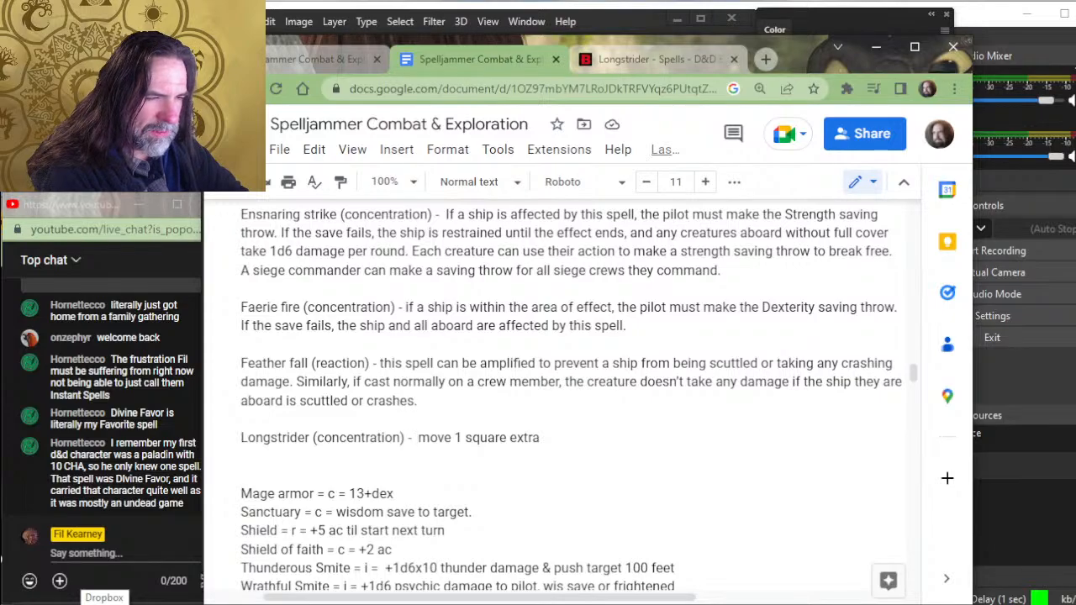
pyautogui.write('when')
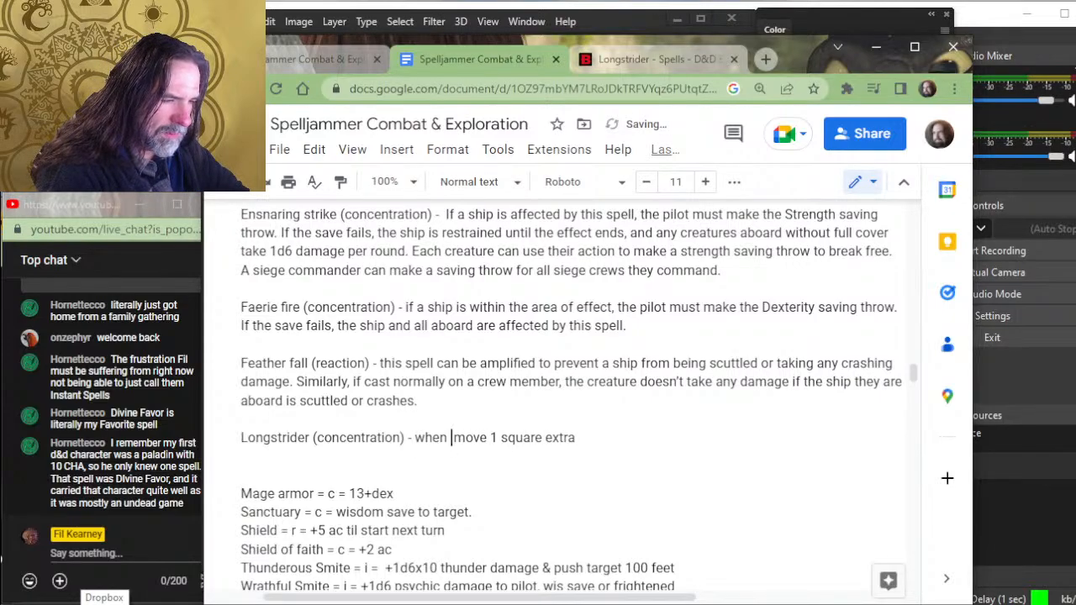
pyautogui.press('BackSpace')
pyautogui.press('BackSpace')
pyautogui.press('BackSpace')
pyautogui.press('BackSpace')
pyautogui.press('BackSpace')
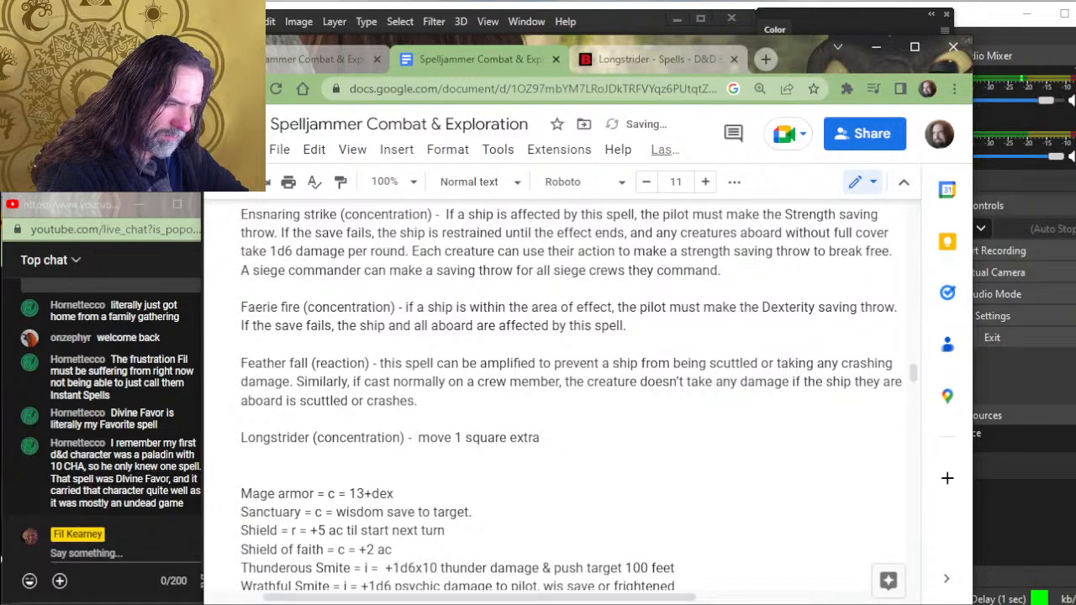
pyautogui.write('while main')
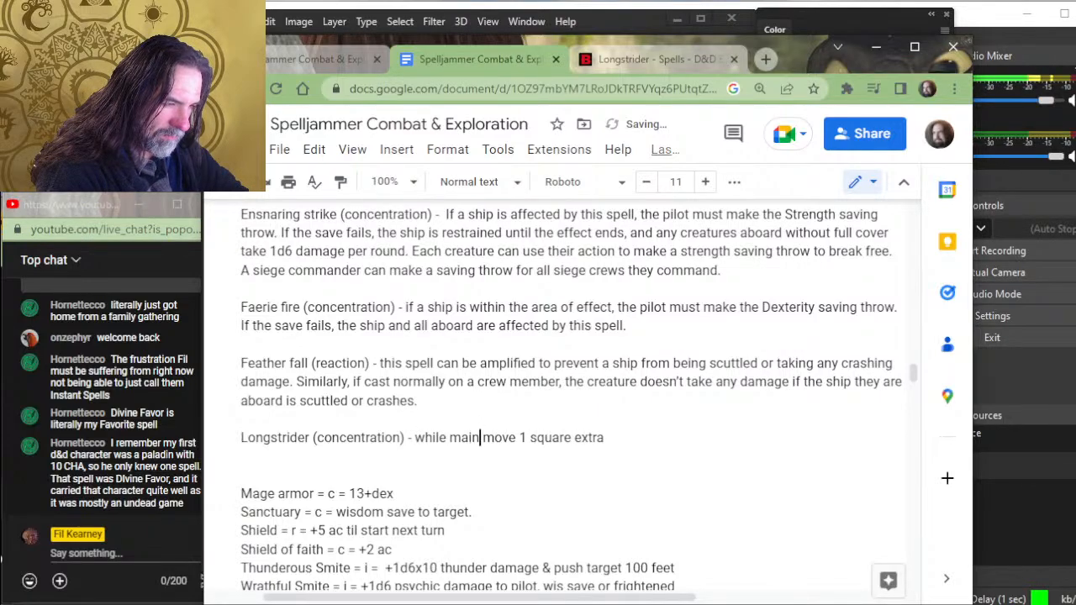
pyautogui.write('taining concentr')
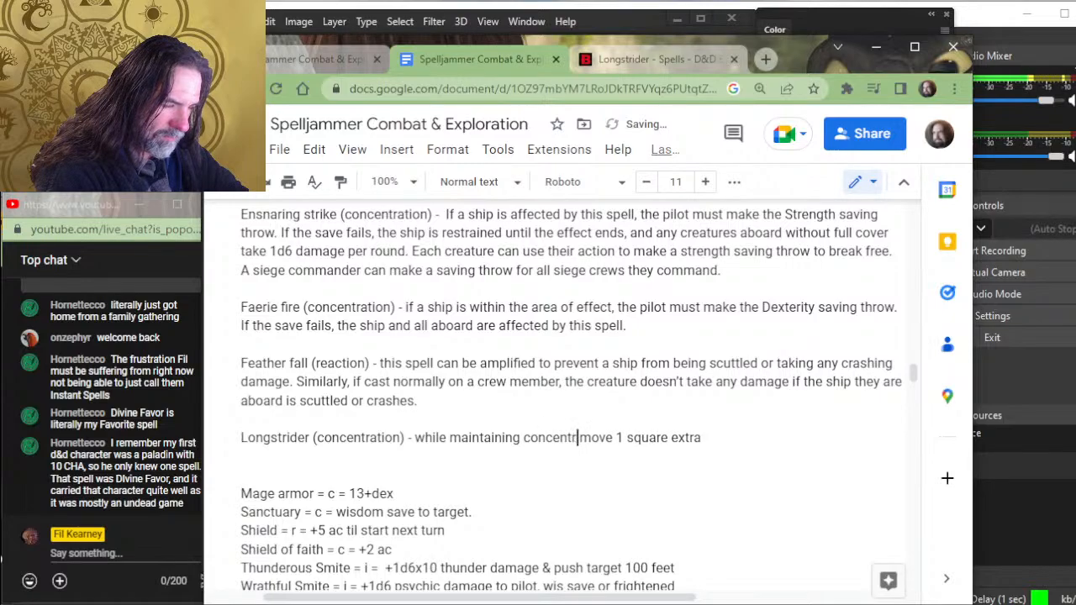
pyautogui.write('ation, a ')
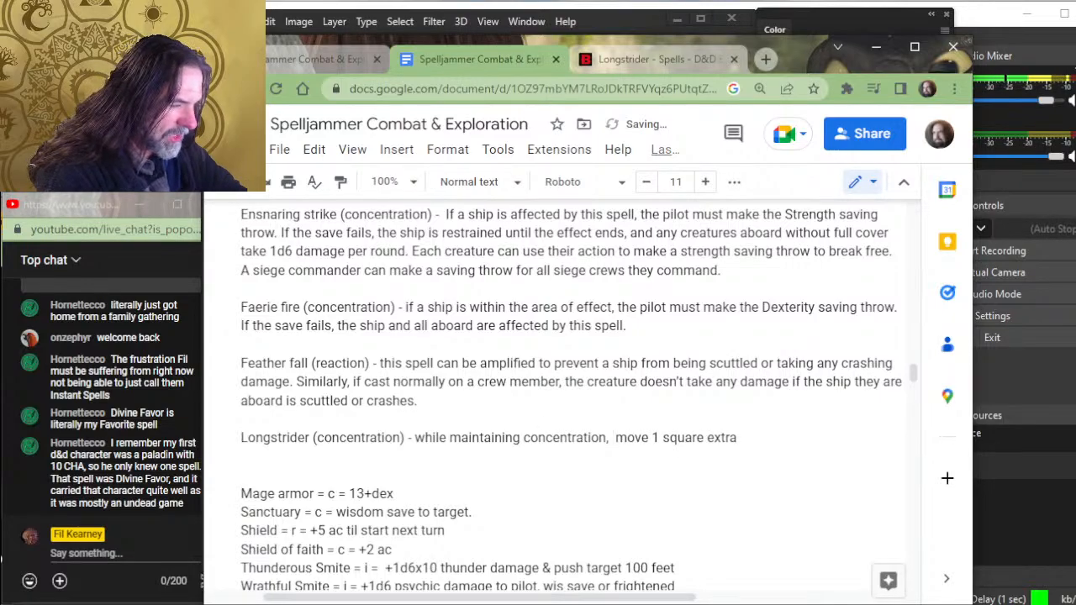
pyautogui.write('s')
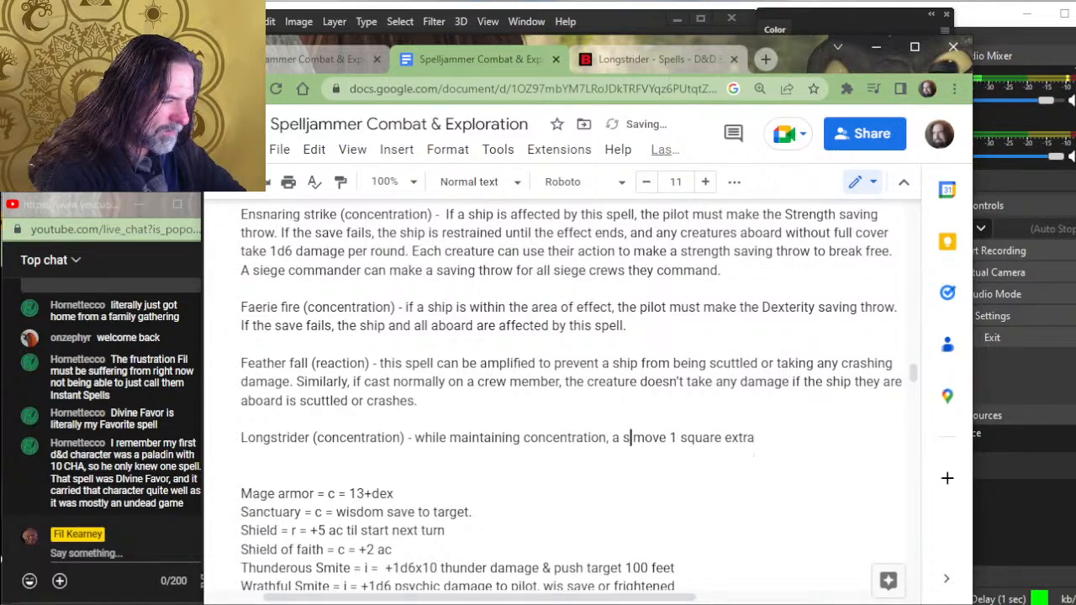
pyautogui.press('BackSpace')
pyautogui.press('BackSpace')
pyautogui.press('BackSpace')
pyautogui.press('BackSpace')
pyautogui.press('BackSpace')
pyautogui.press('BackSpace')
pyautogui.press('BackSpace')
pyautogui.press('BackSpace')
pyautogui.press('BackSpace')
pyautogui.press('BackSpace')
pyautogui.press('BackSpace')
pyautogui.press('BackSpace')
pyautogui.press('BackSpace')
pyautogui.press('BackSpace')
pyautogui.press('BackSpace')
pyautogui.press('BackSpace')
pyautogui.press('BackSpace')
pyautogui.press('BackSpace')
pyautogui.press('BackSpace')
pyautogui.press('BackSpace')
pyautogui.press('BackSpace')
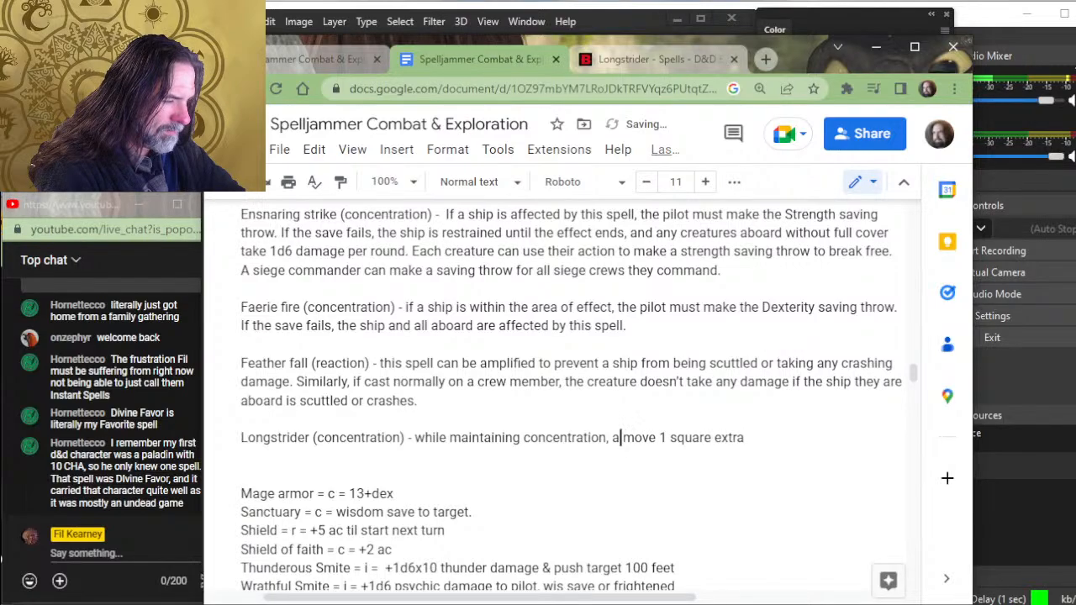
pyautogui.press('BackSpace')
pyautogui.press('BackSpace')
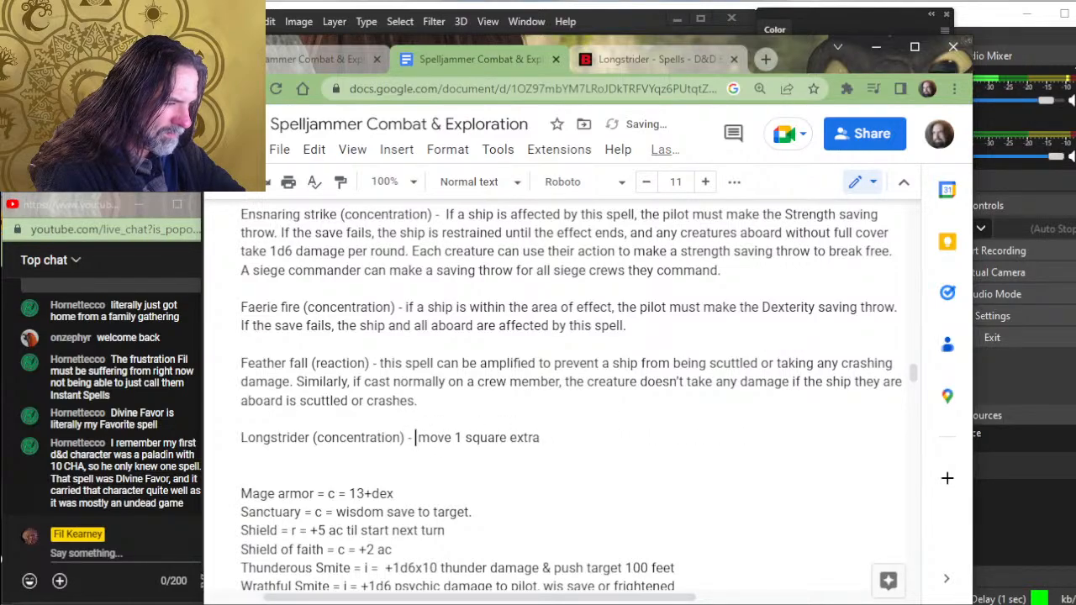
pyautogui.write('If')
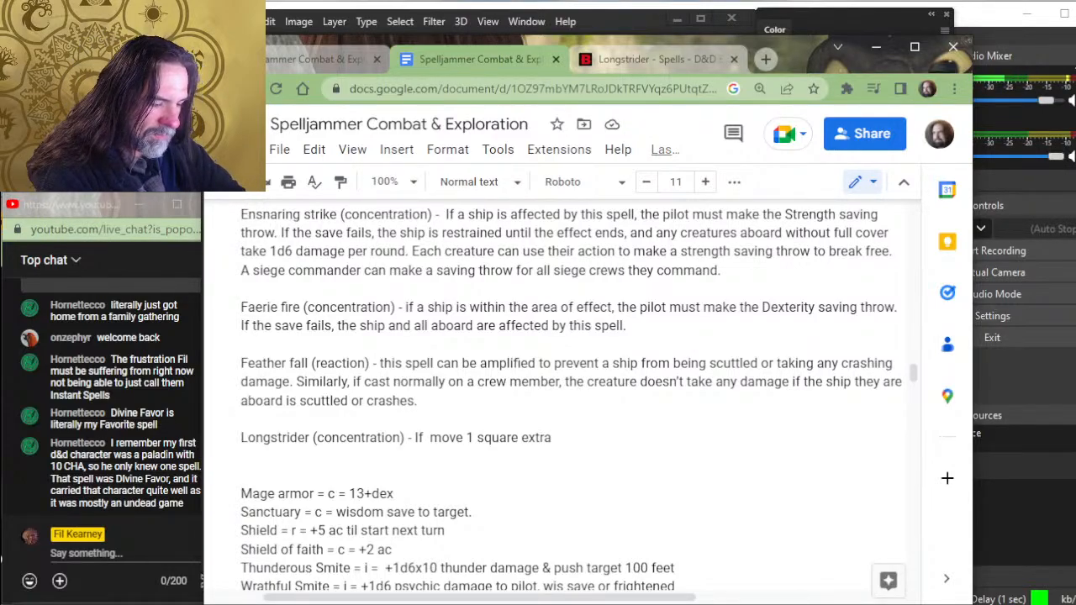
pyautogui.press('BackSpace')
pyautogui.press('BackSpace')
pyautogui.press('BackSpace')
pyautogui.press('BackSpace')
pyautogui.press('BackSpace')
# - Replace "If" in the Longstrider entry with "When this spell is amplified to target a ship,"
pyautogui.write('- When ')
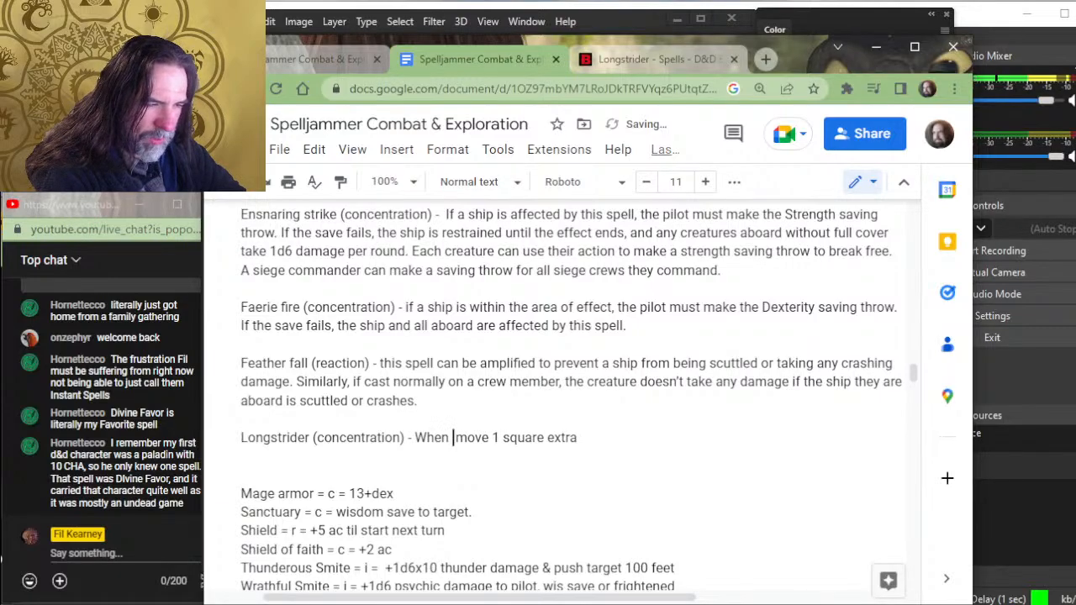
pyautogui.write('this spell is a')
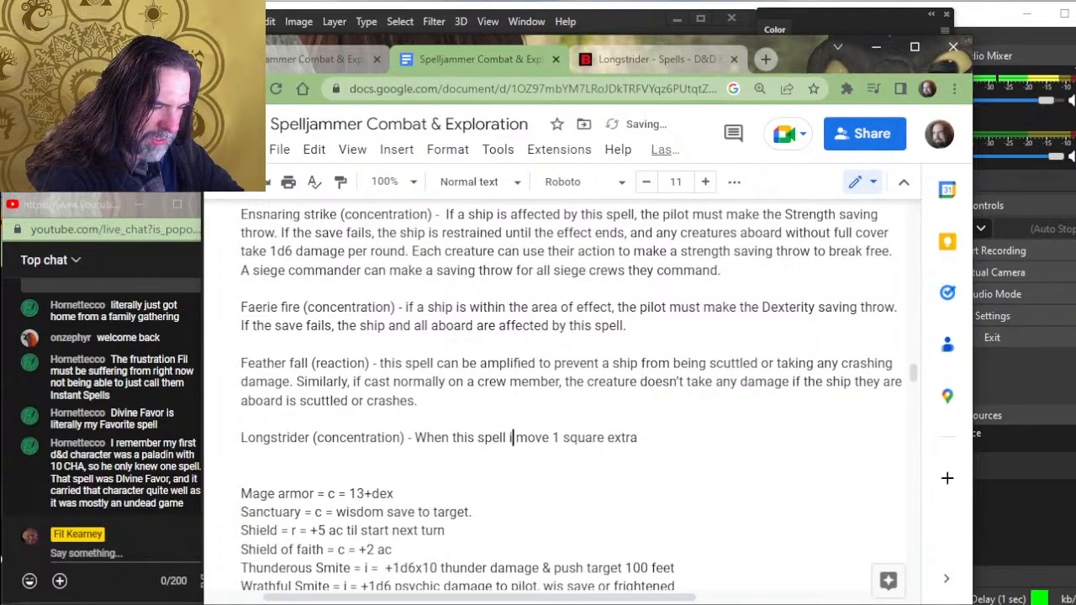
pyautogui.write('mpli')
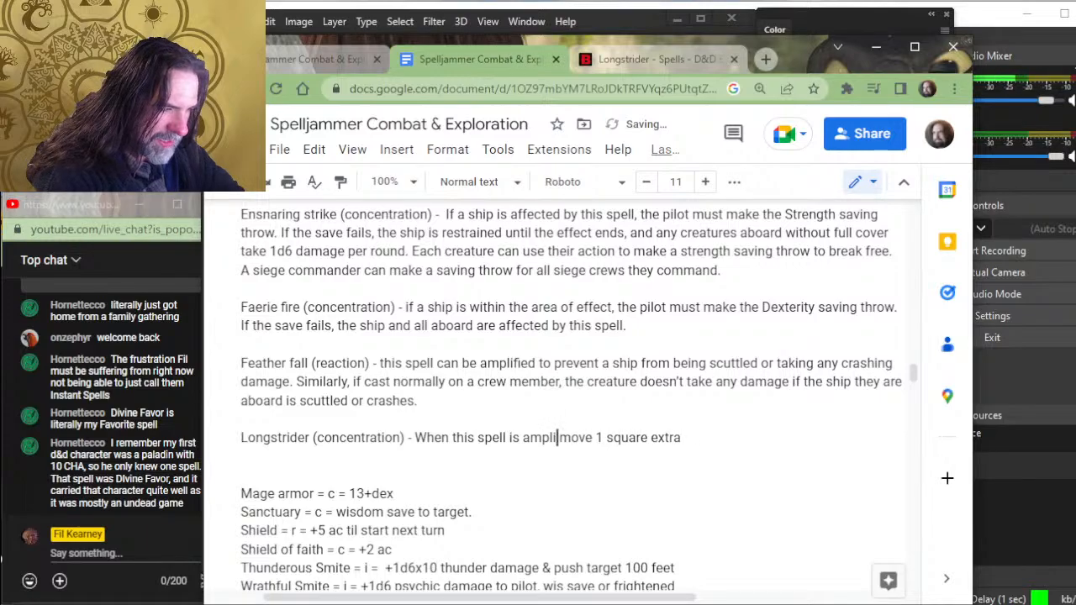
pyautogui.write('fied to target ')
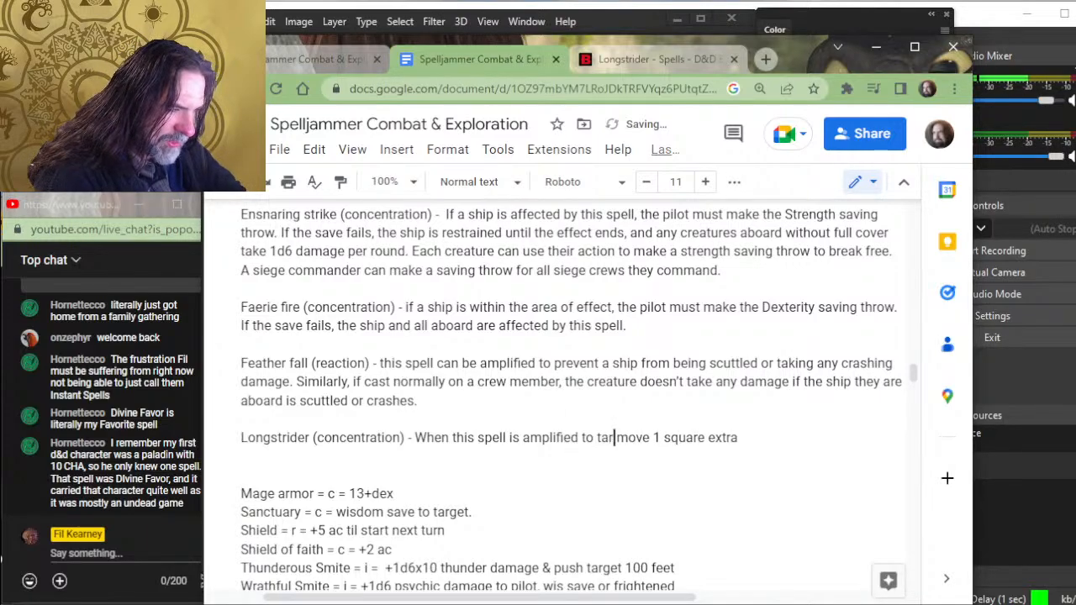
pyautogui.write('a ship, ')
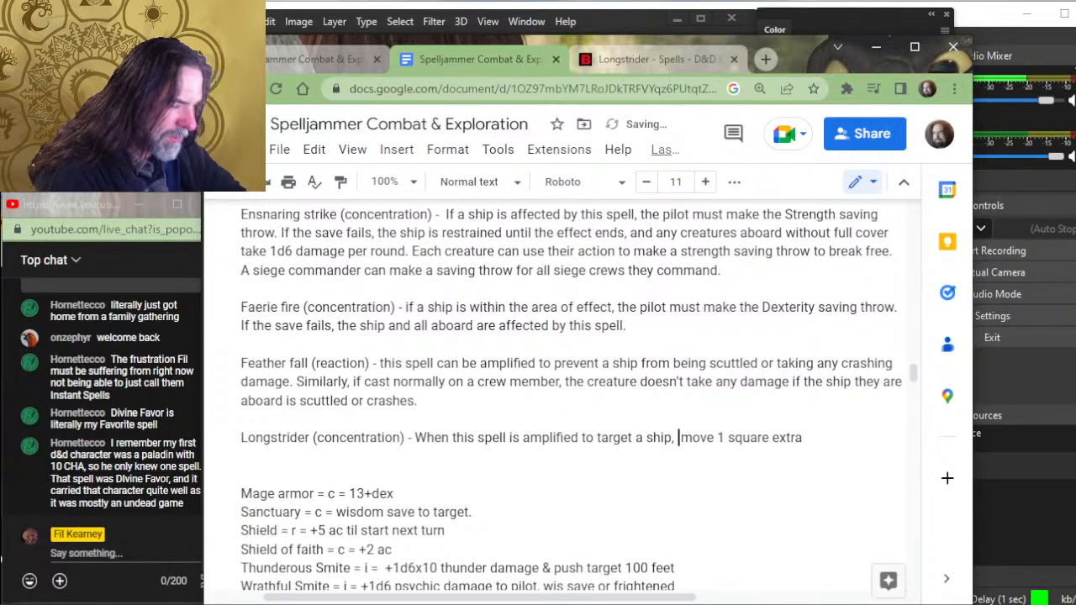
pyautogui.write('its sp')
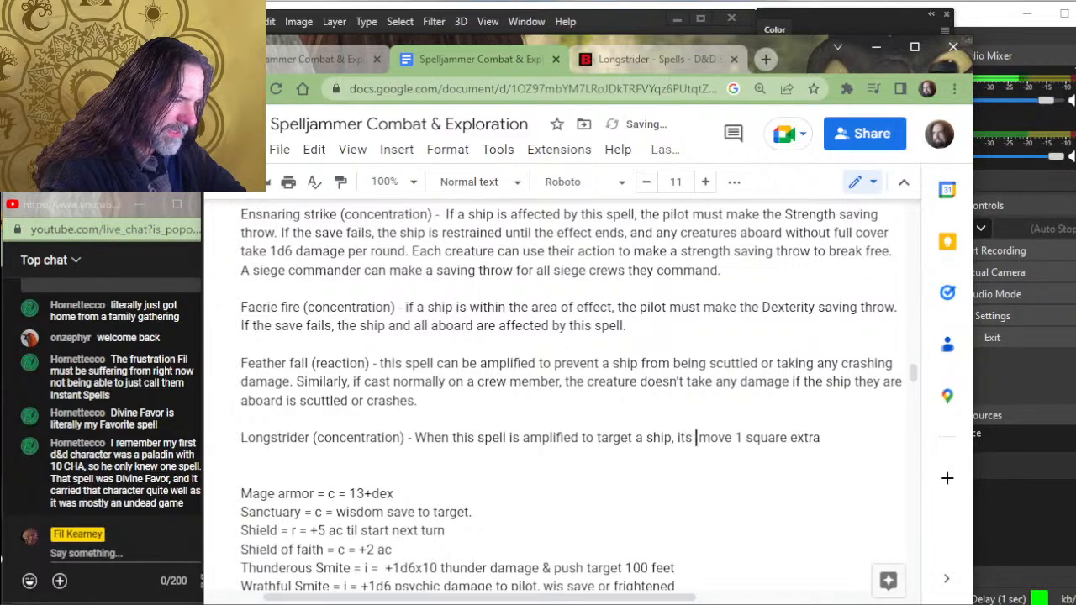
pyautogui.write('eed ')
pyautogui.write('increases ')
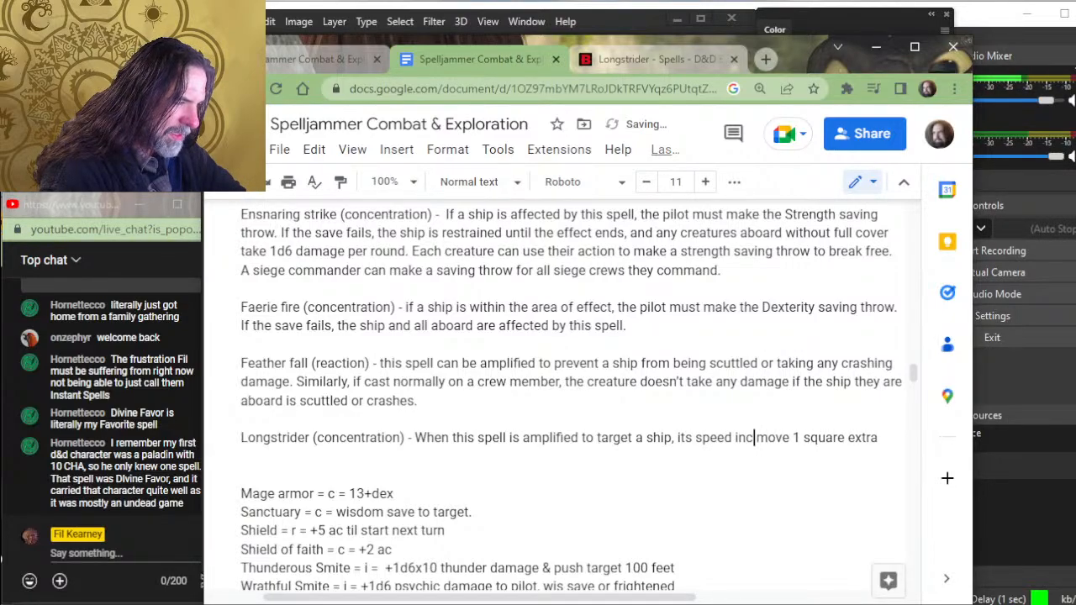
pyautogui.write('by 1 s')
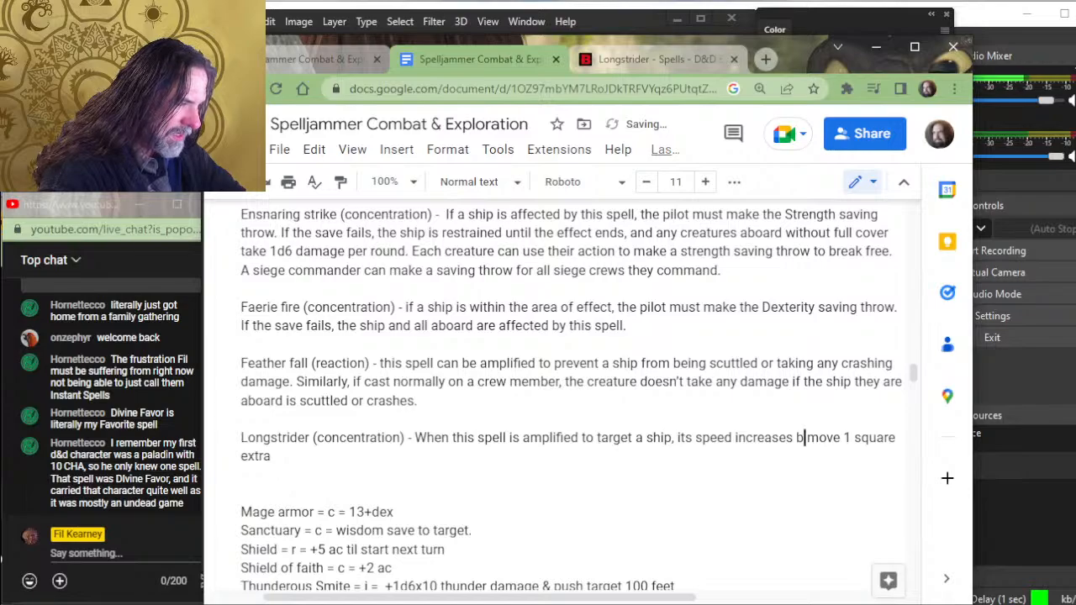
pyautogui.write('quare of mo')
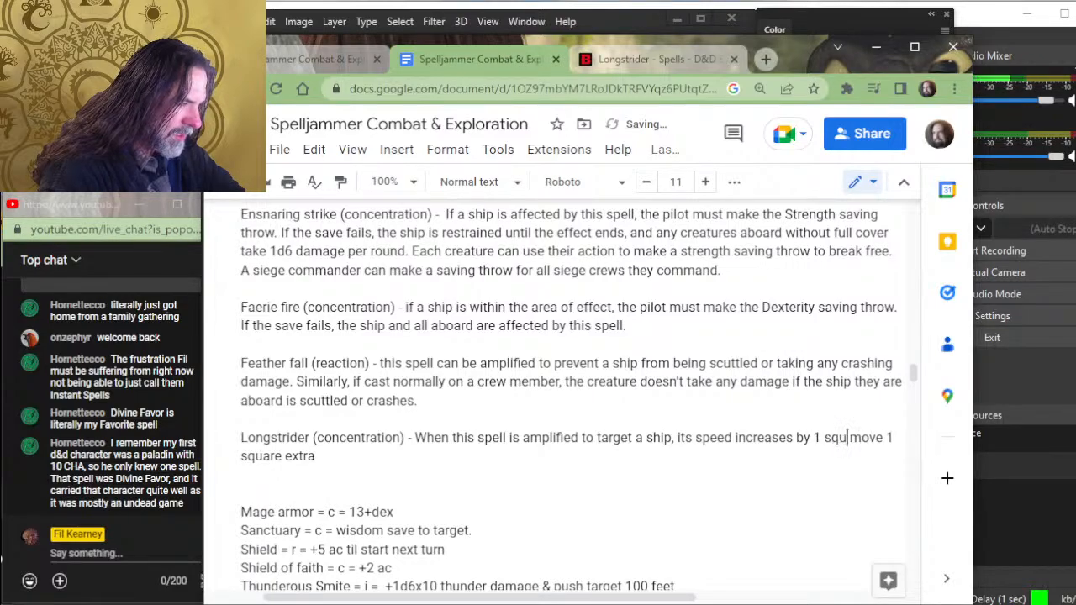
pyautogui.write('vement')
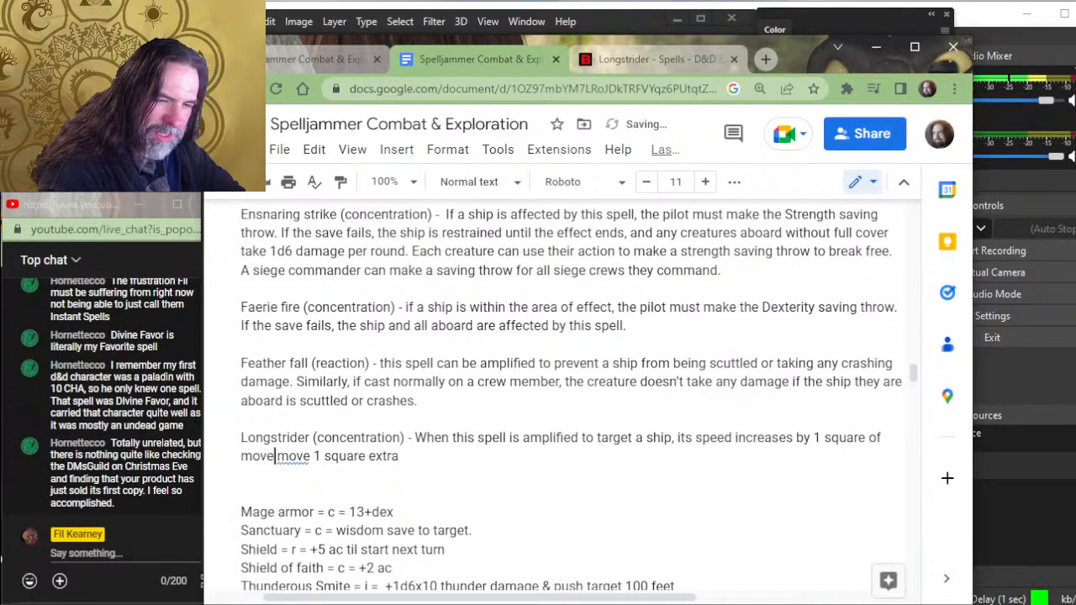
pyautogui.write(' from 5 squ')
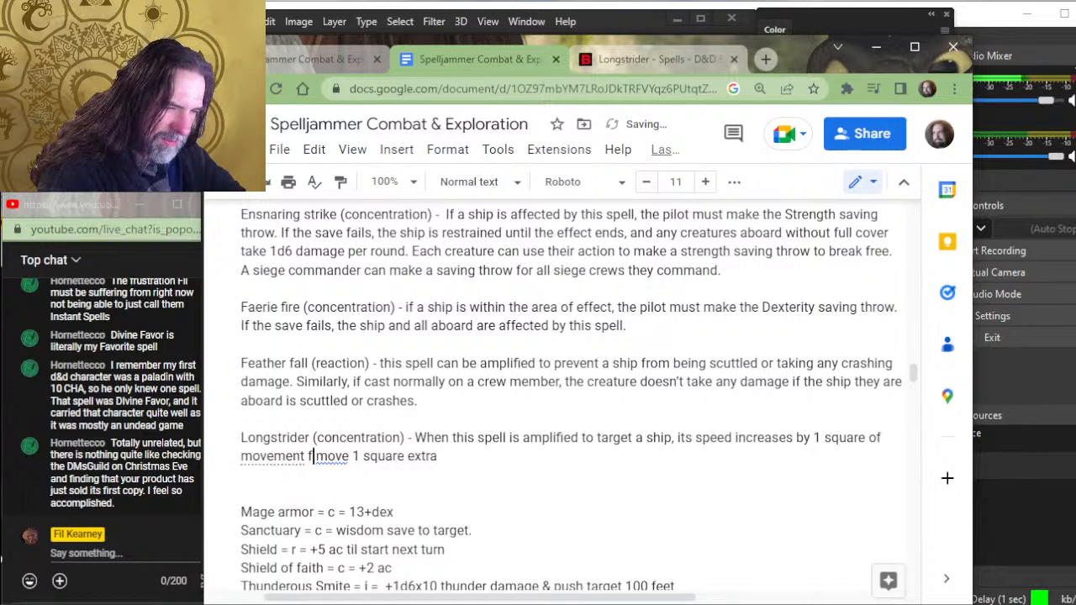
pyautogui.write('ares ')
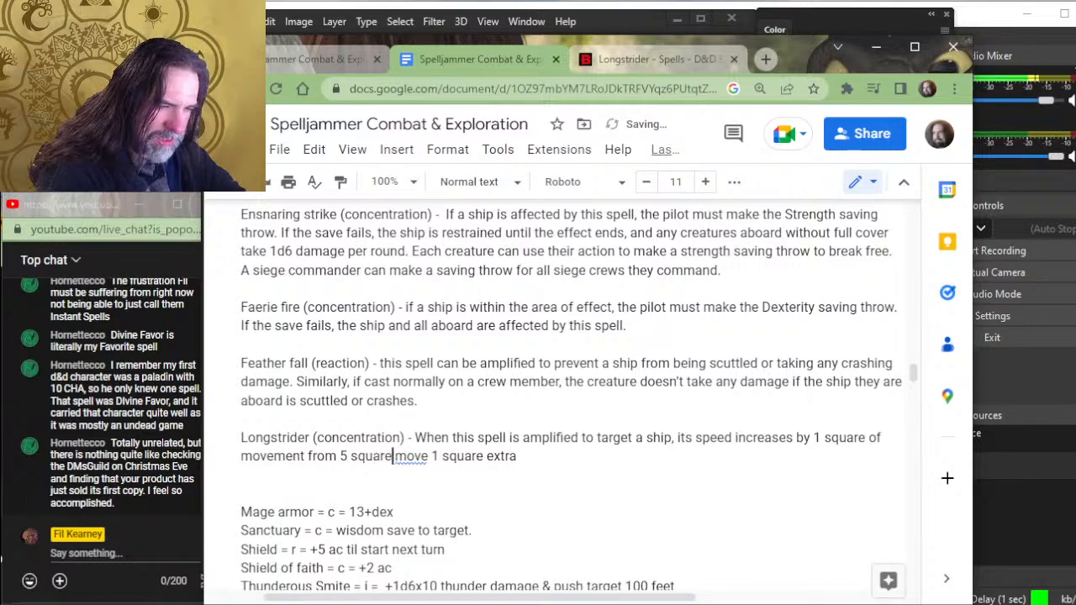
pyautogui.write('to 6.')
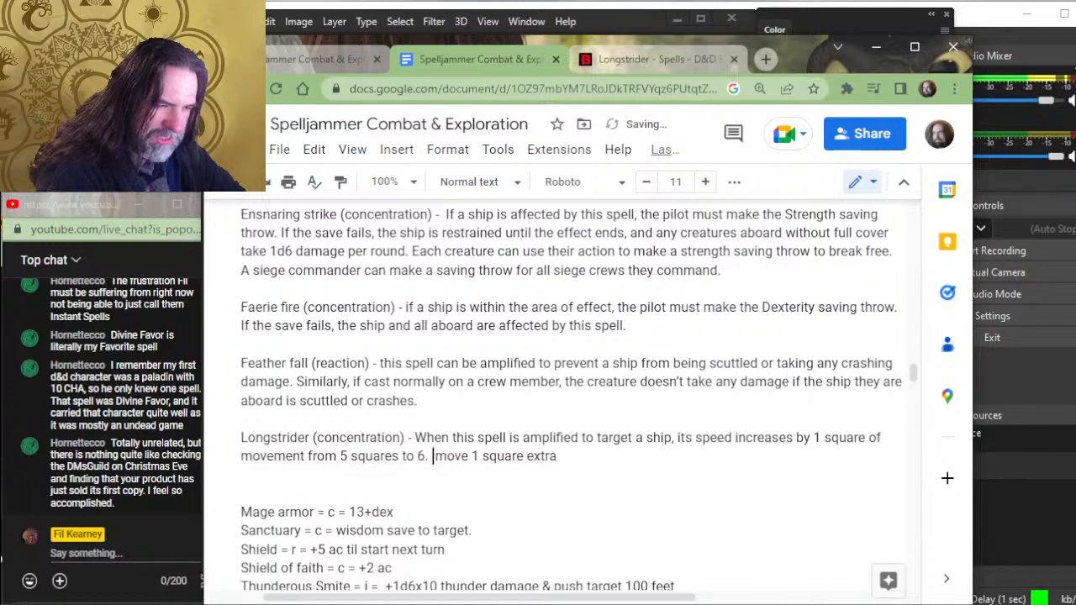
# - Complete the Longstrider sentence with "its speed increases by 1 square of movement from 5 squares to 6." and delete the leftover "move 1 square extra"
pyautogui.hotkey('shift', 'End')
pyautogui.press('Delete')
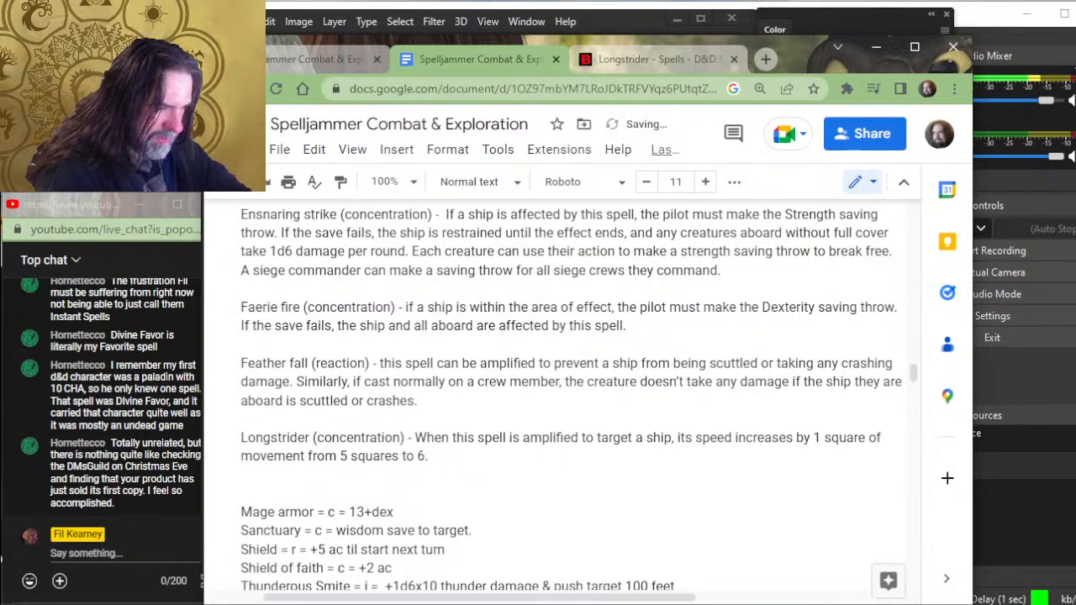
pyautogui.press('BackSpace')
pyautogui.write('while')
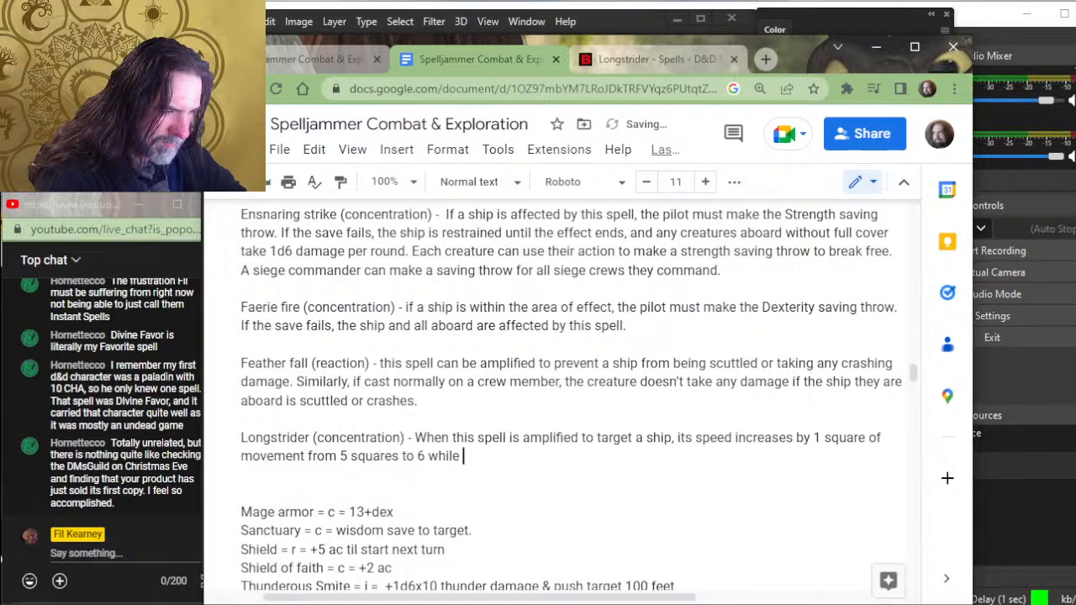
pyautogui.press('BackSpace')
pyautogui.press('BackSpace')
pyautogui.press('BackSpace')
pyautogui.press('BackSpace')
pyautogui.press('BackSpace')
pyautogui.press('BackSpace')
pyautogui.press('BackSpace')
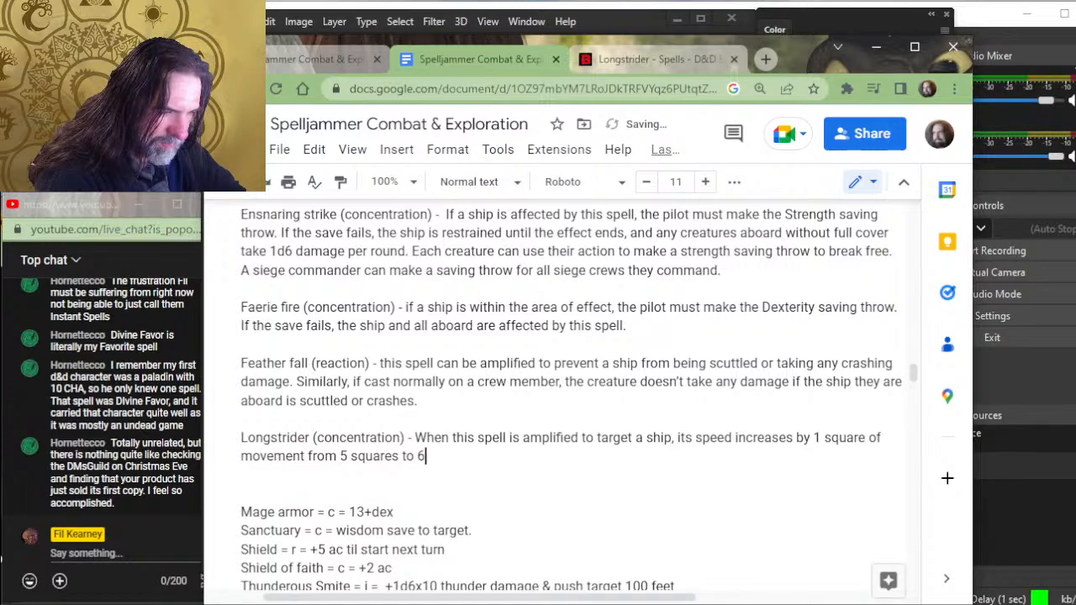
pyautogui.write('. s')
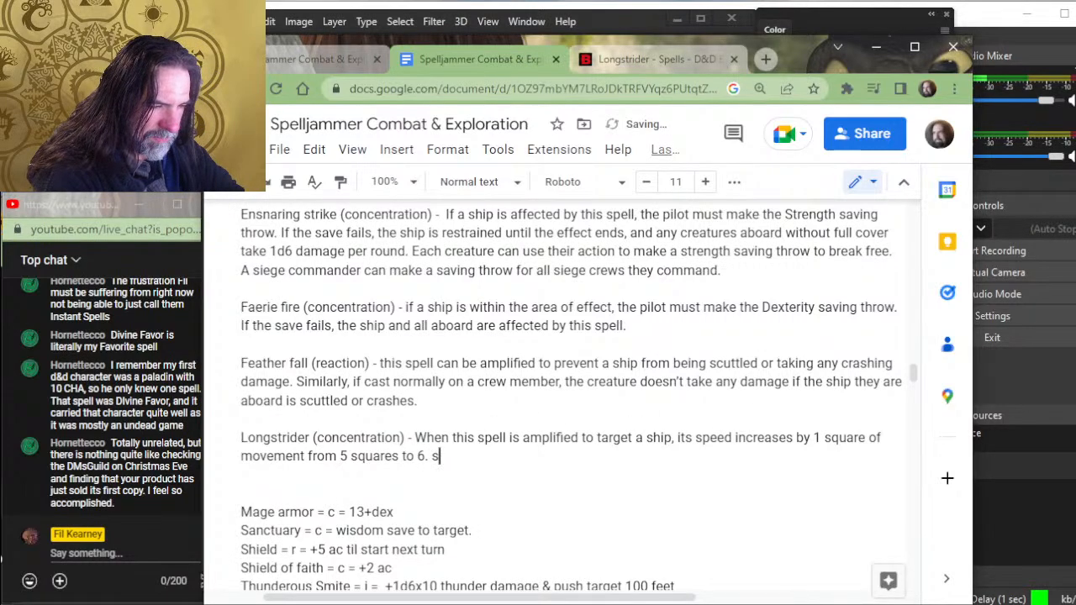
# - Begin a second sentence in the Longstrider entry with "Similarly,"
pyautogui.press('BackSpace')
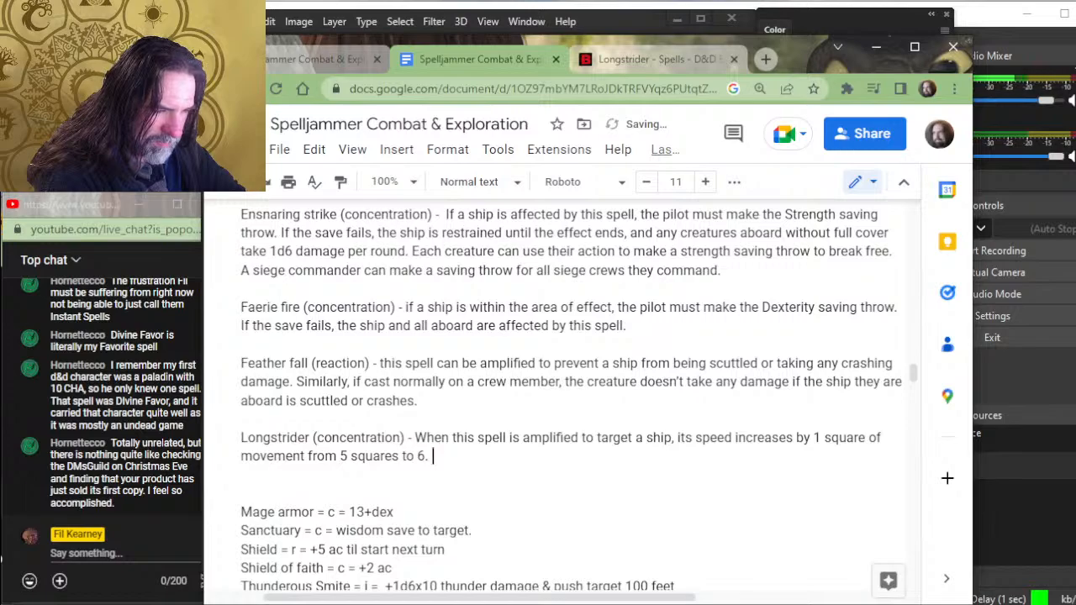
pyautogui.write('Sim')
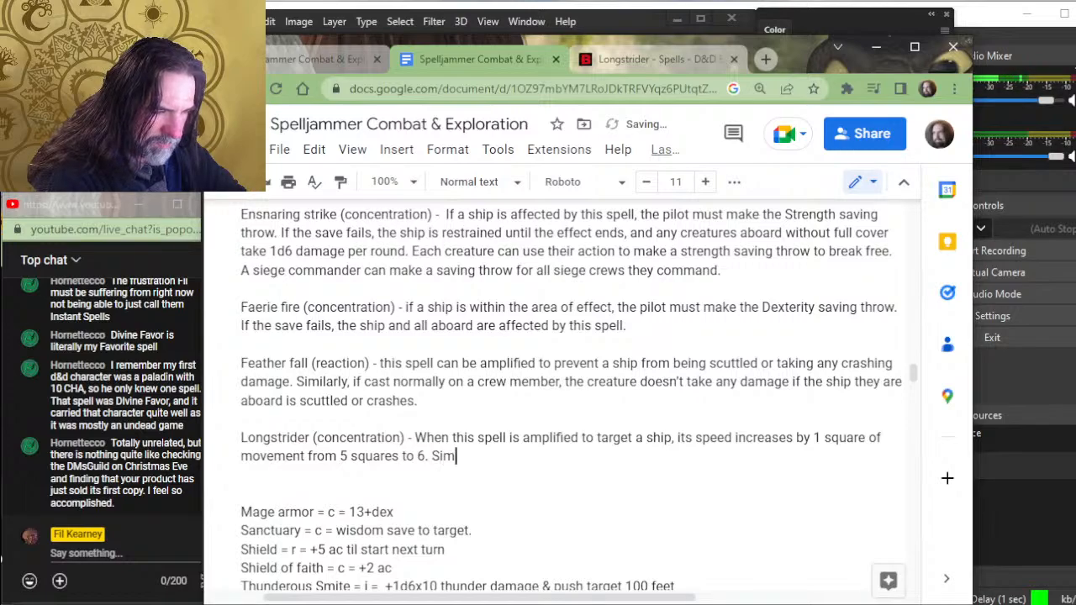
pyautogui.write('ilarly,')
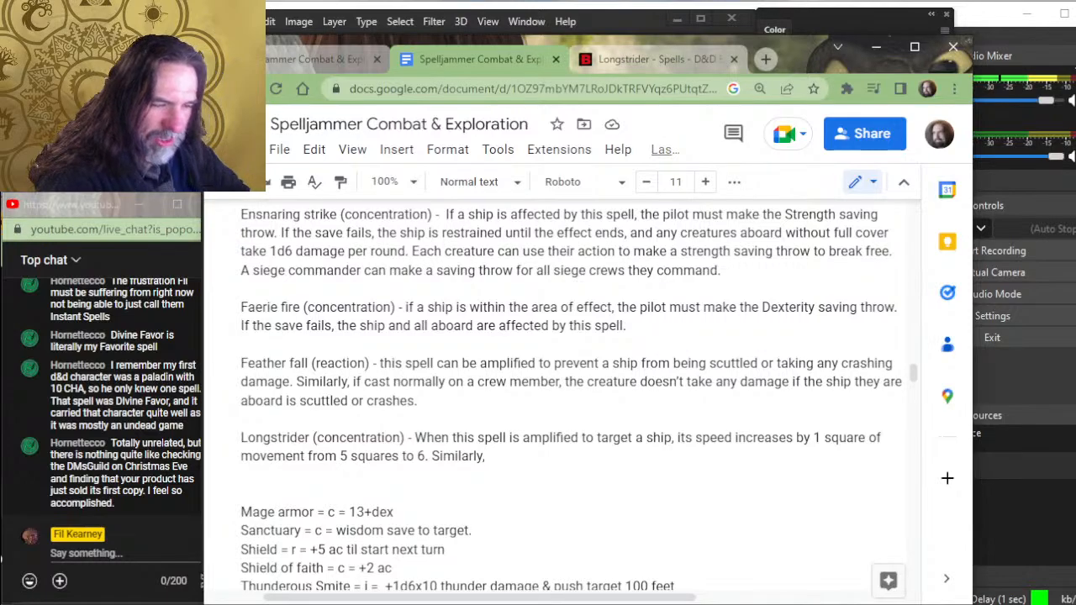
# - Continue the second Longstrider sentence with "if cast normally on a creature"
pyautogui.write('when')
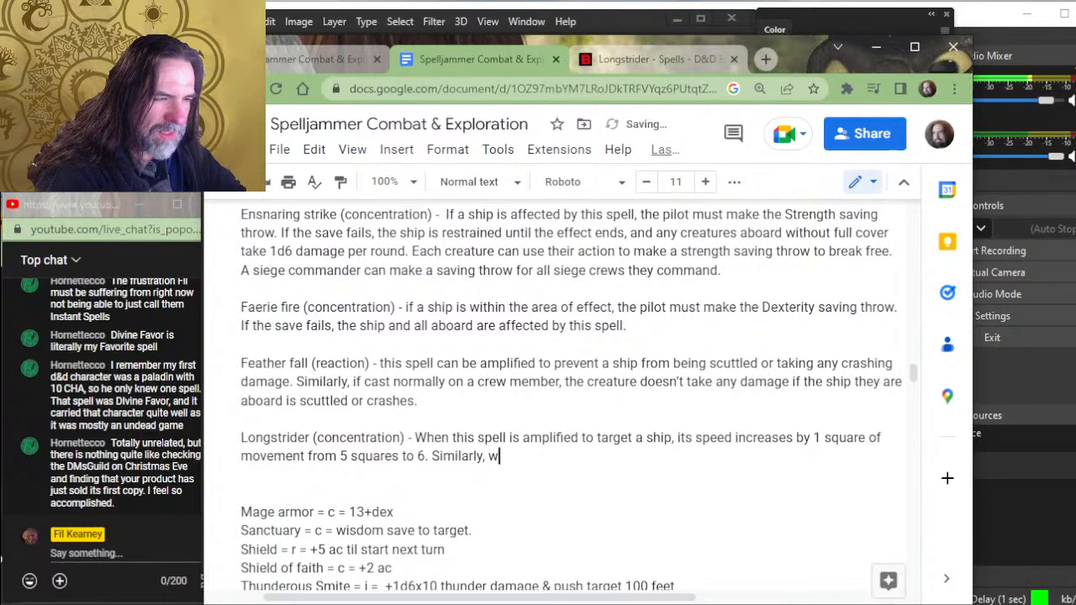
pyautogui.press('BackSpace')
pyautogui.press('BackSpace')
pyautogui.press('BackSpace')
pyautogui.press('BackSpace')
pyautogui.press('BackSpace')
pyautogui.press('BackSpace')
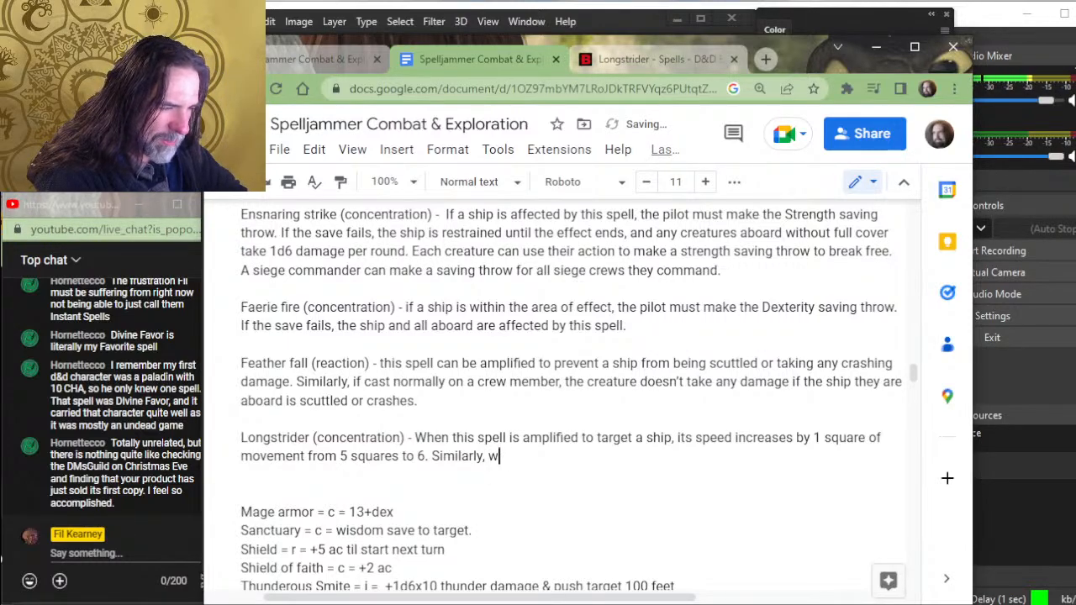
pyautogui.write('if cast n')
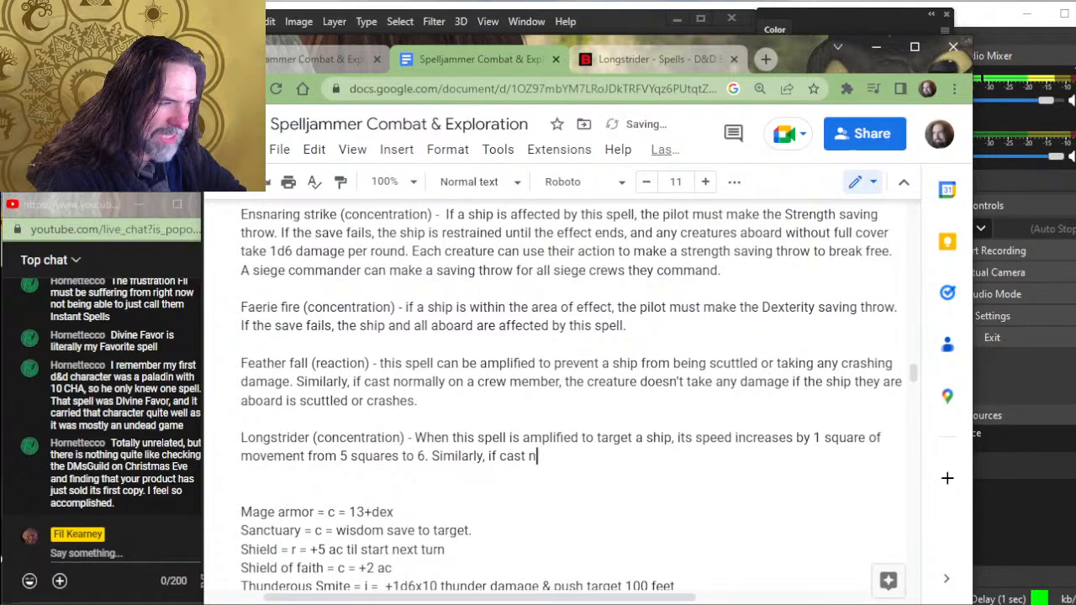
pyautogui.write('ormally on a ')
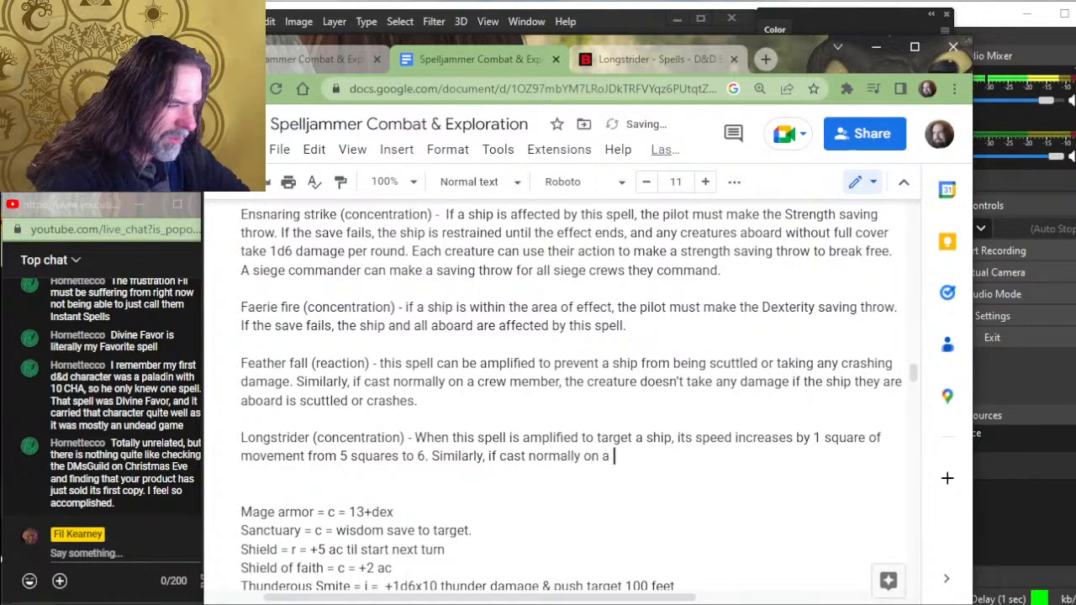
pyautogui.write('creature c')
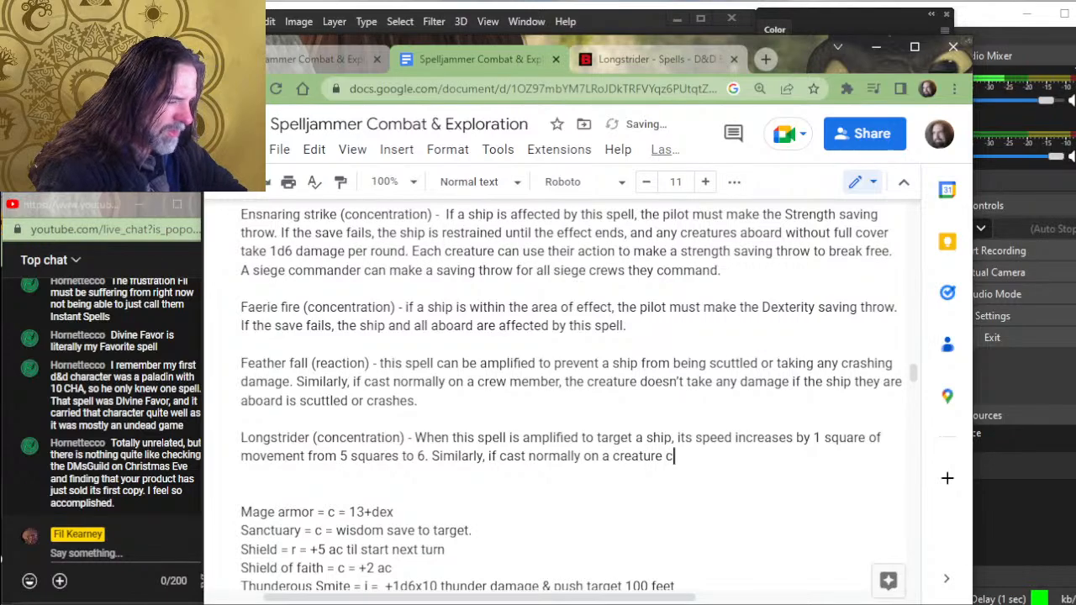
pyautogui.write('amap')
# - Add "capable of moving" after "creature" in the Longstrider entry
pyautogui.press('BackSpace')
pyautogui.press('BackSpace')
pyautogui.press('BackSpace')
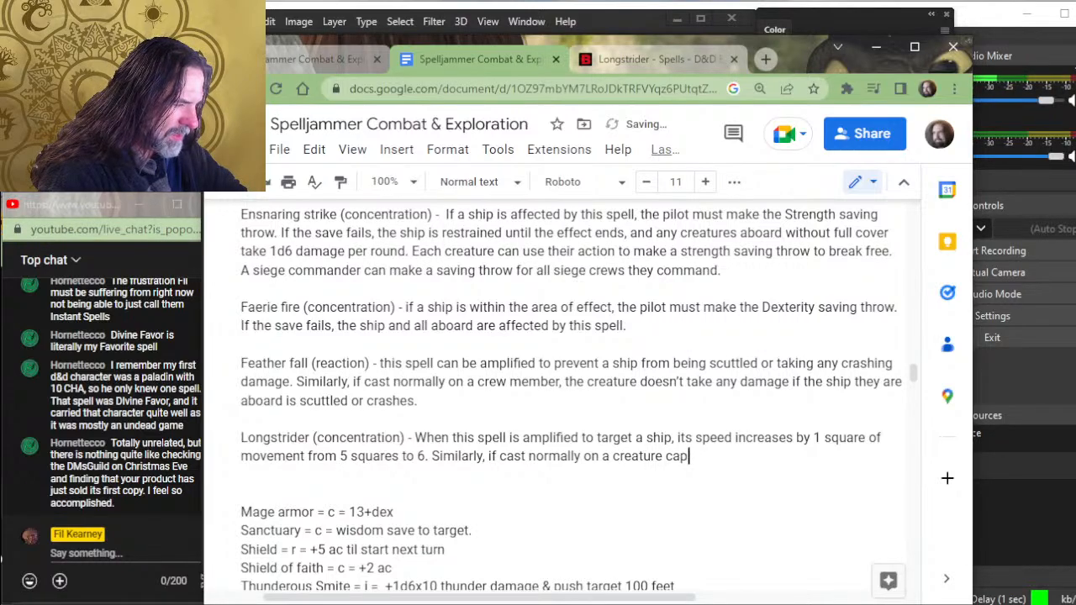
pyautogui.write('pable')
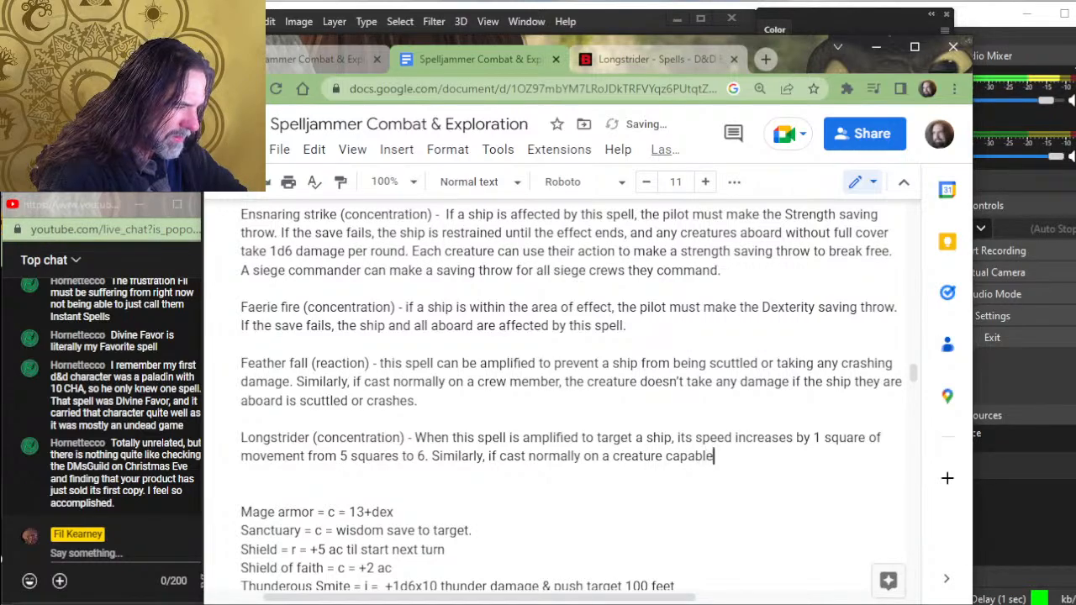
pyautogui.write(' of moving')
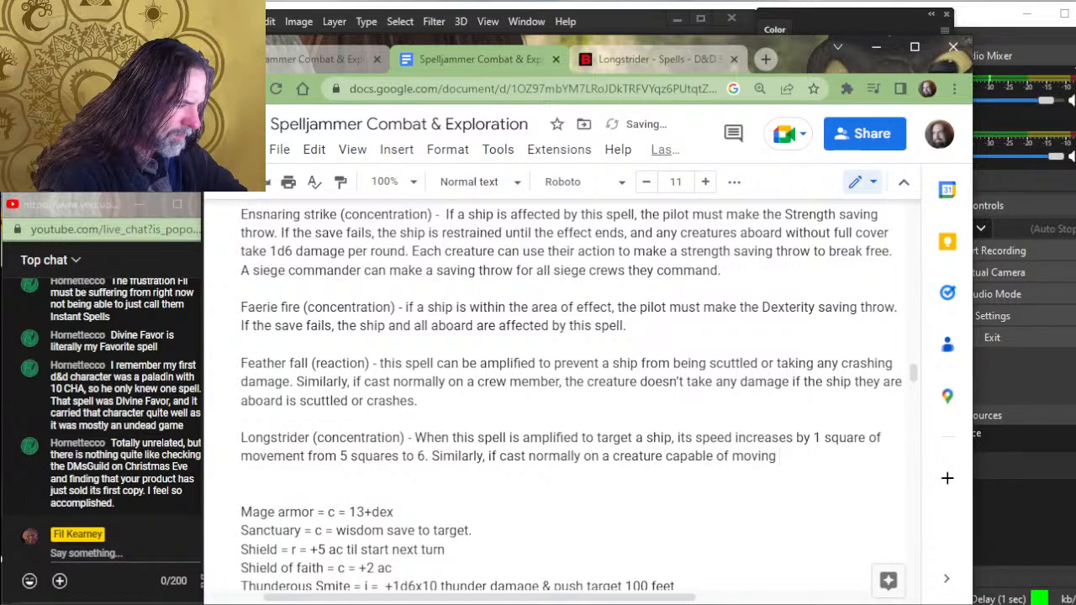
# - Change "a creature" in the second Longstrider sentence to "an unnatural creature"
pyautogui.press('BackSpace')
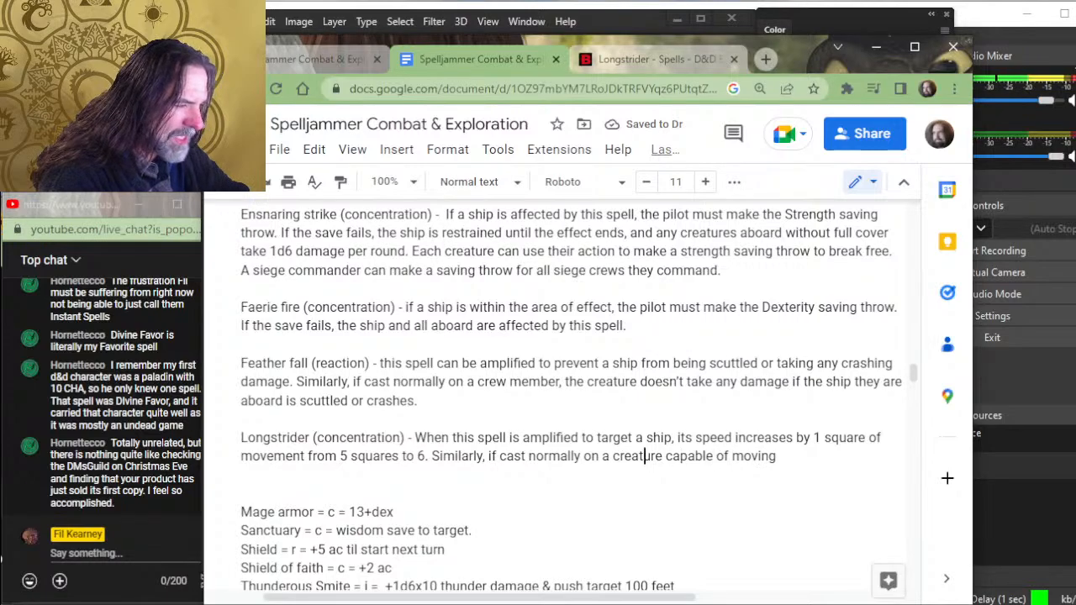
pyautogui.press('BackSpace')
pyautogui.write('n unnatu')
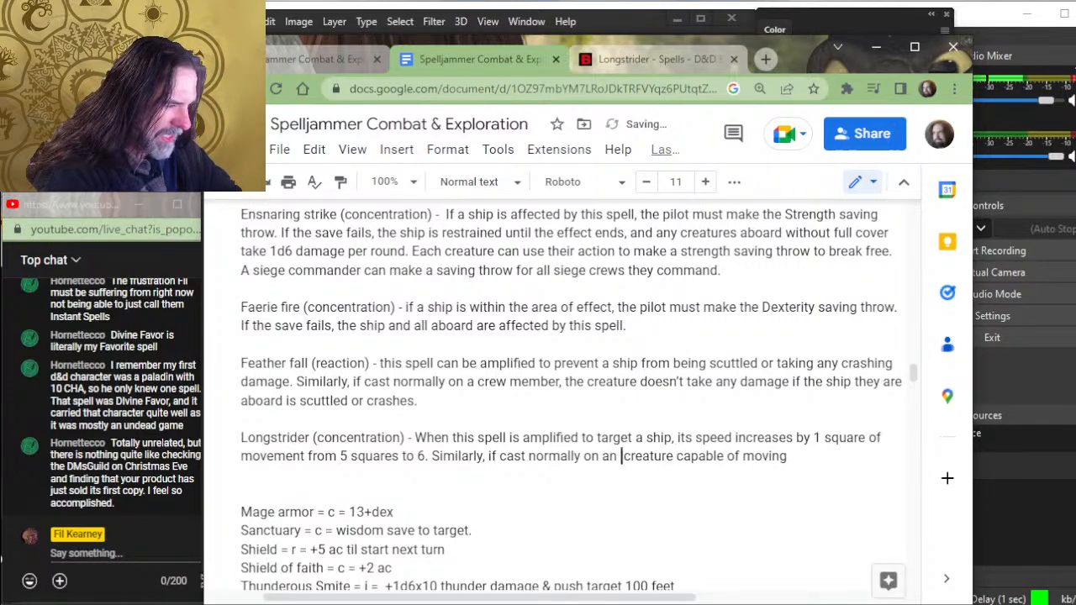
pyautogui.write('ral')
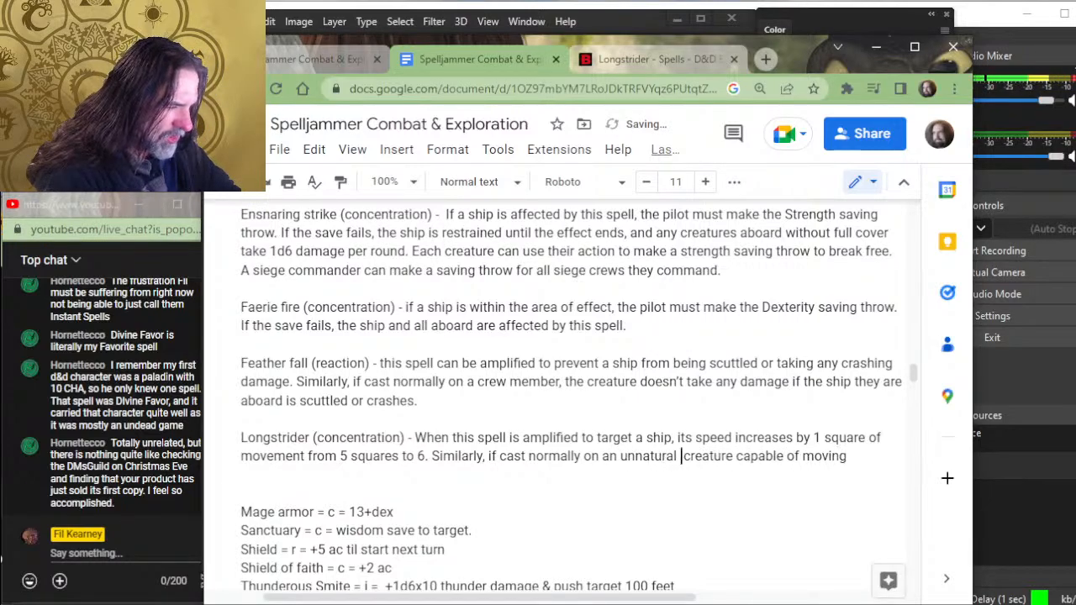
# - Continue the second Longstrider sentence after "moving" with "at higher scales of speed,"
pyautogui.press('End')
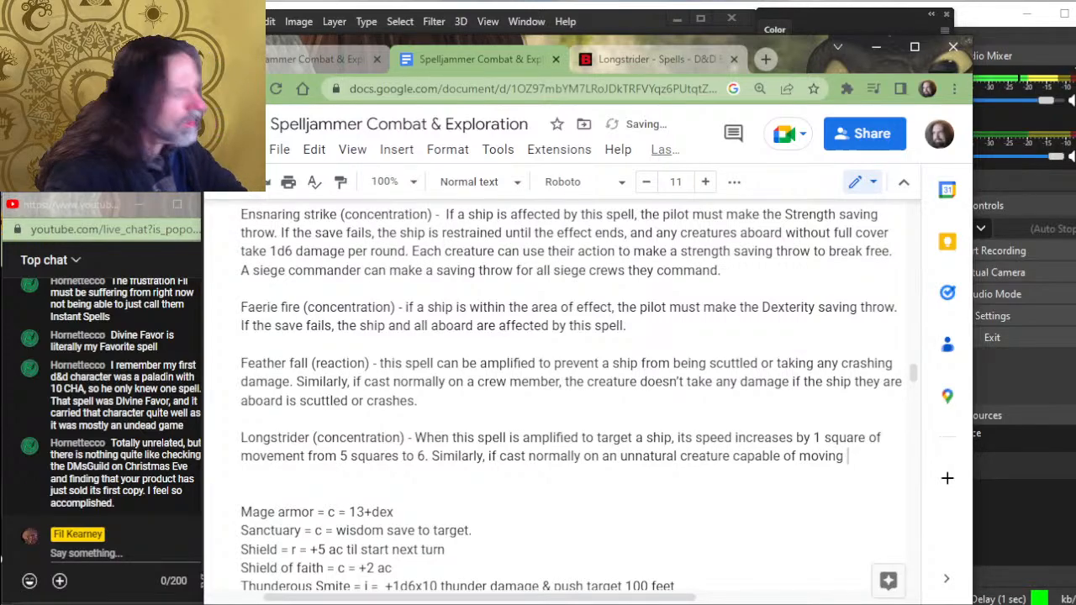
pyautogui.write('at highe')
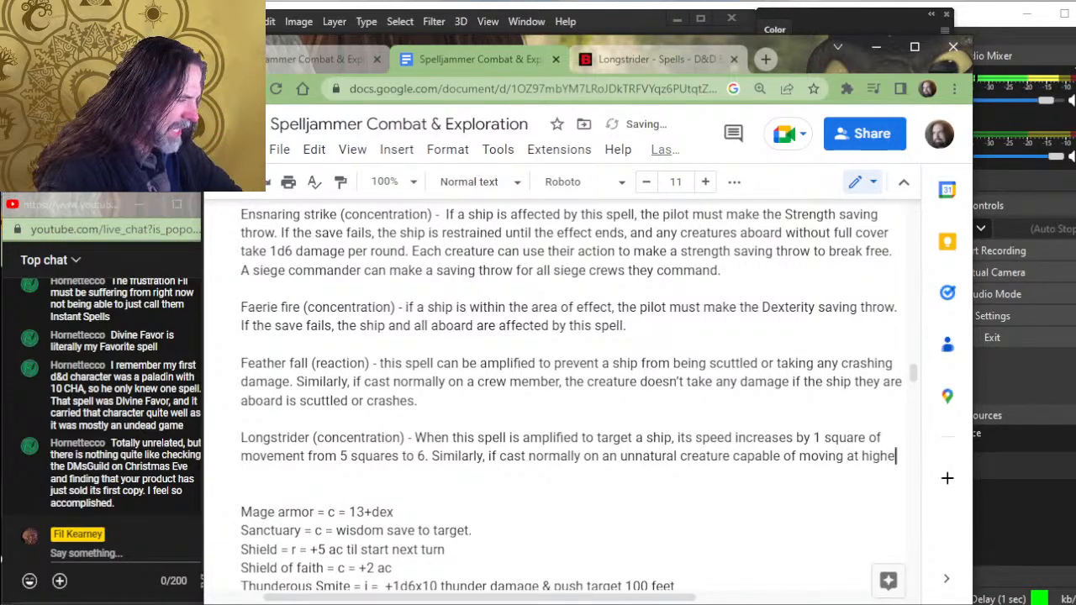
pyautogui.write('r scales of ')
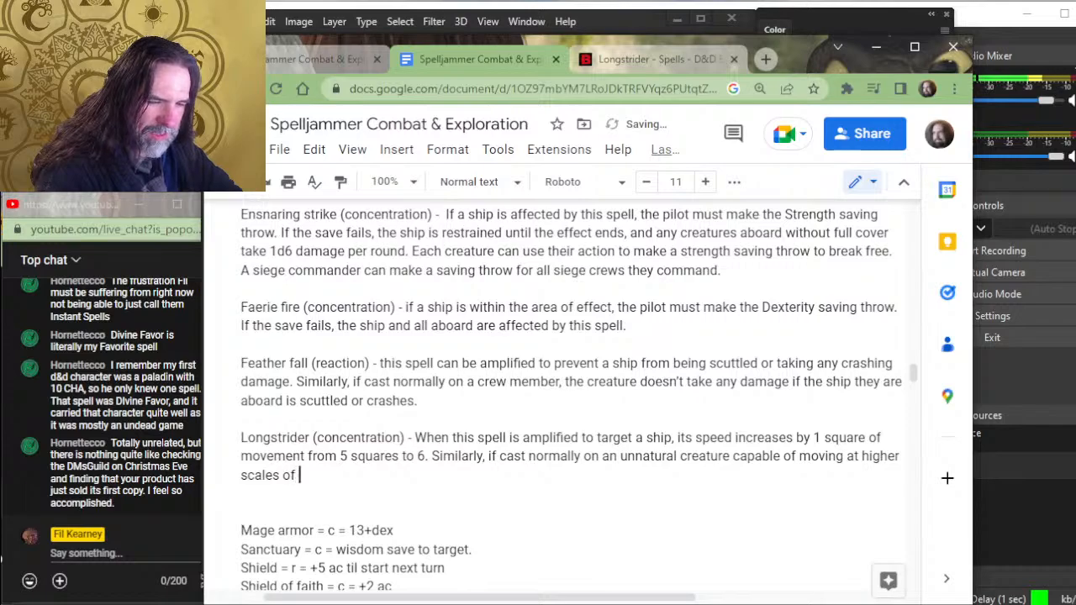
pyautogui.write('speed')
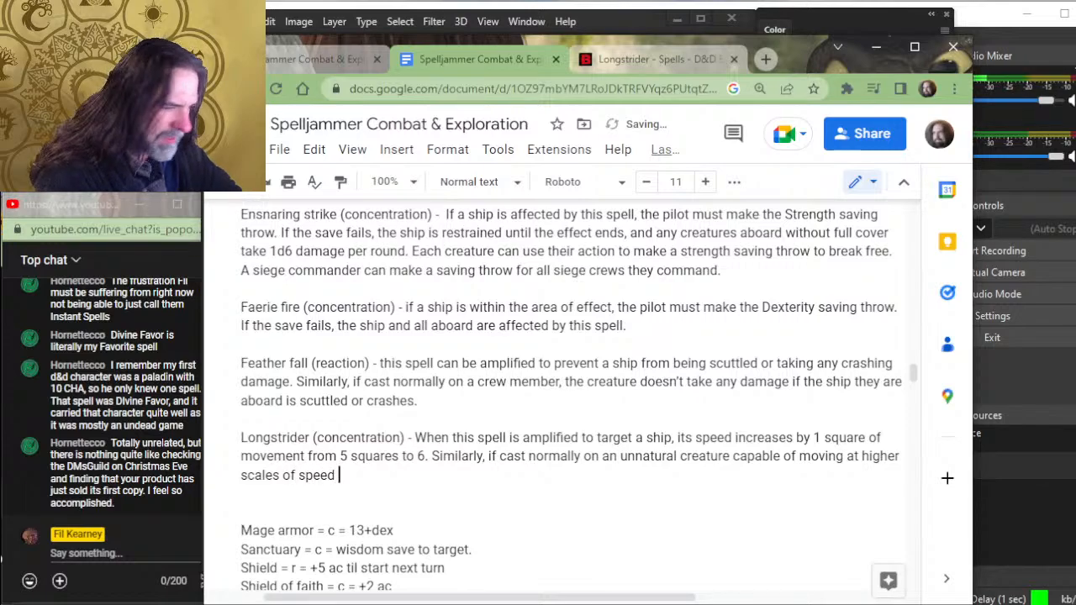
pyautogui.press('BackSpace')
pyautogui.write(', thei')
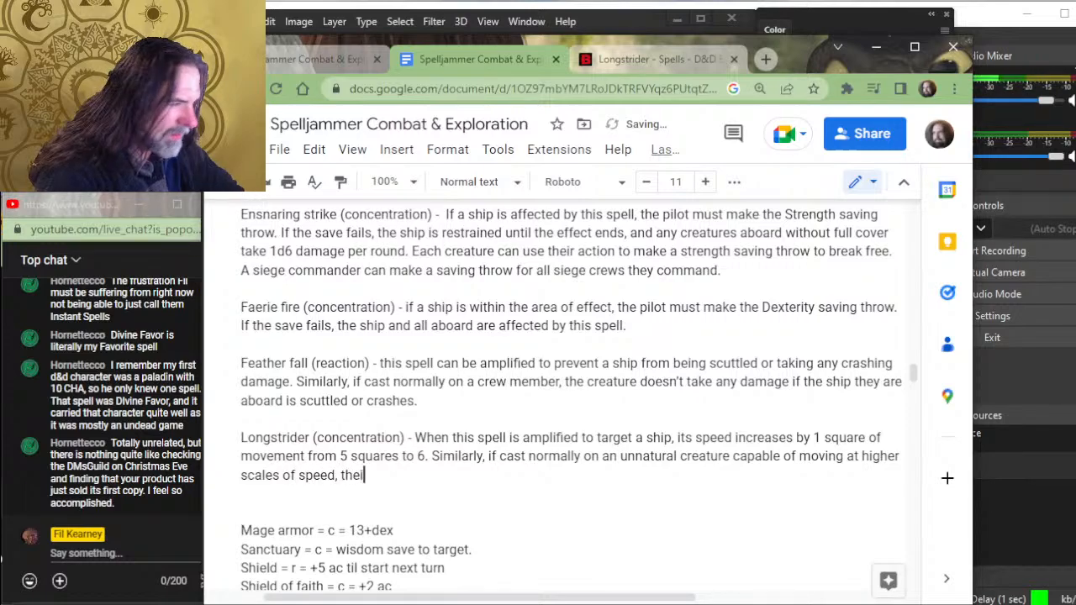
pyautogui.press('BackSpace')
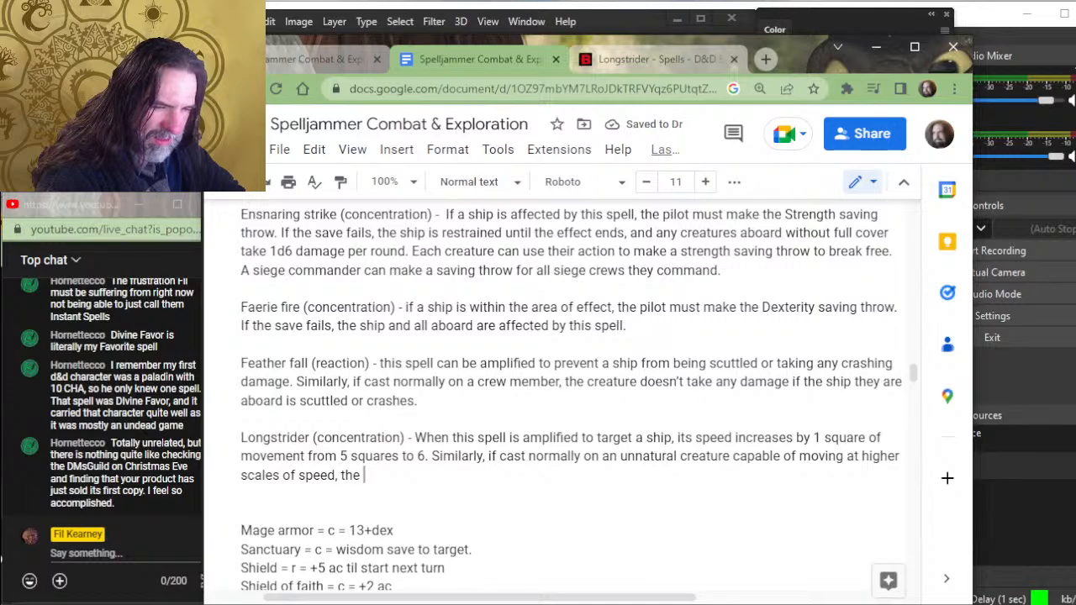
pyautogui.press('BackSpace')
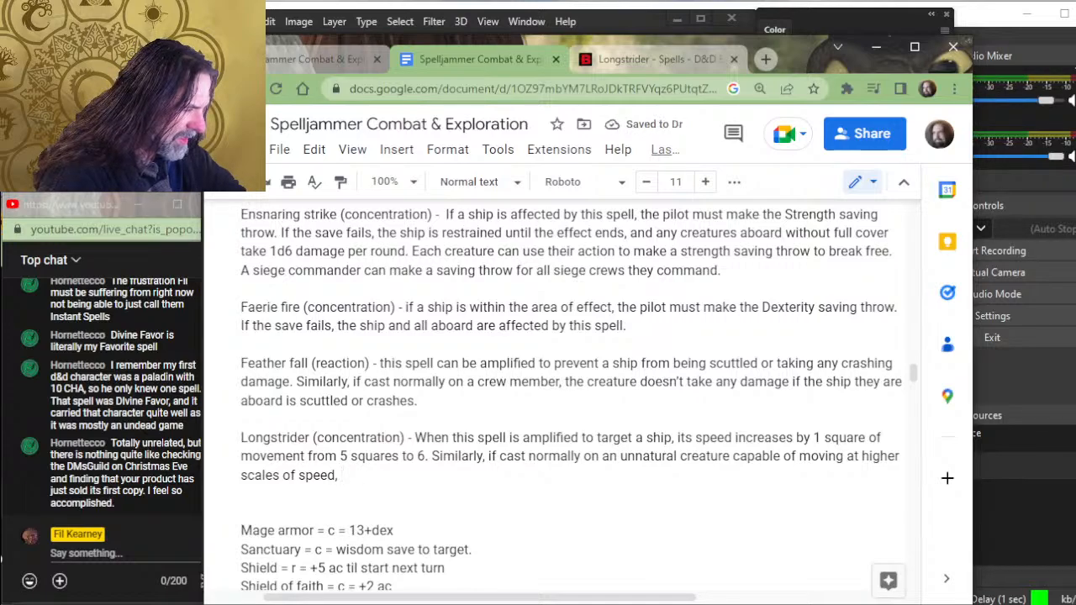
# - Finish the second Longstrider sentence with "it can also increase its movement from 5 squares to 6."
pyautogui.write('it can alo')
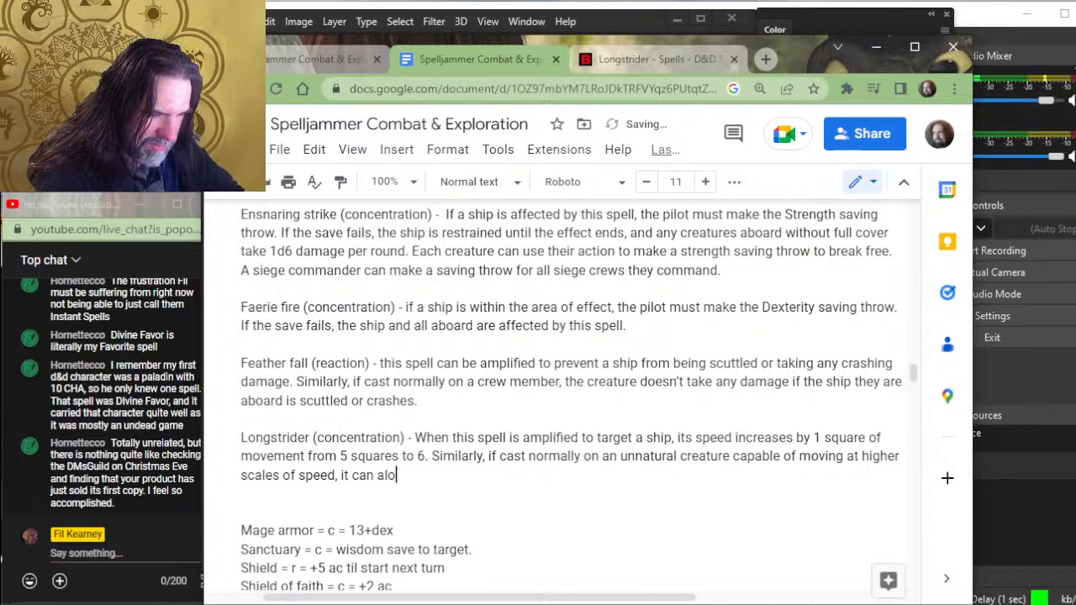
pyautogui.press('BackSpace')
pyautogui.write('so ')
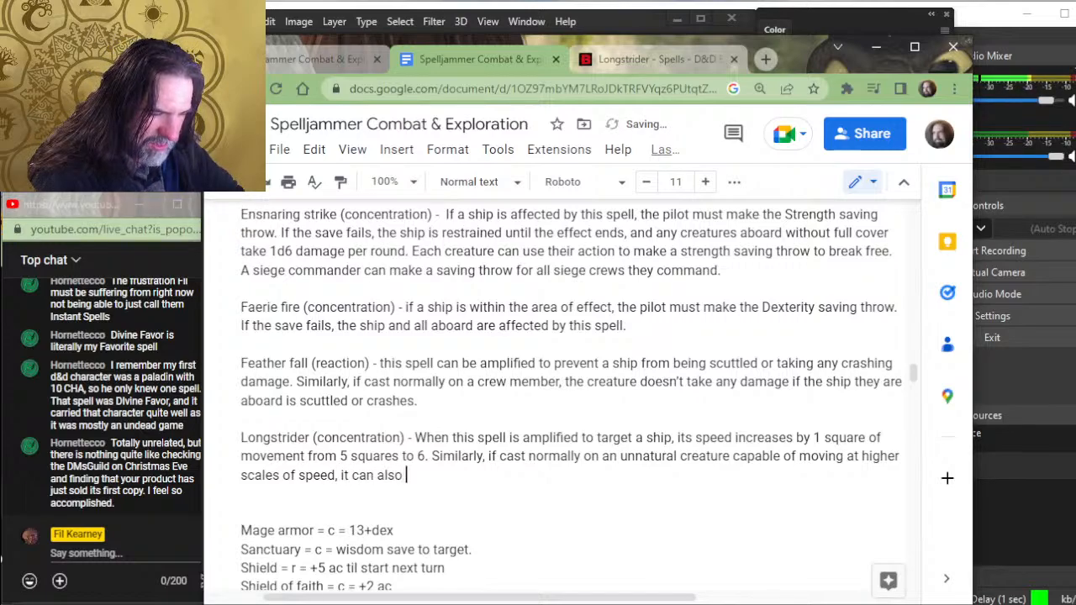
pyautogui.write("increase it's")
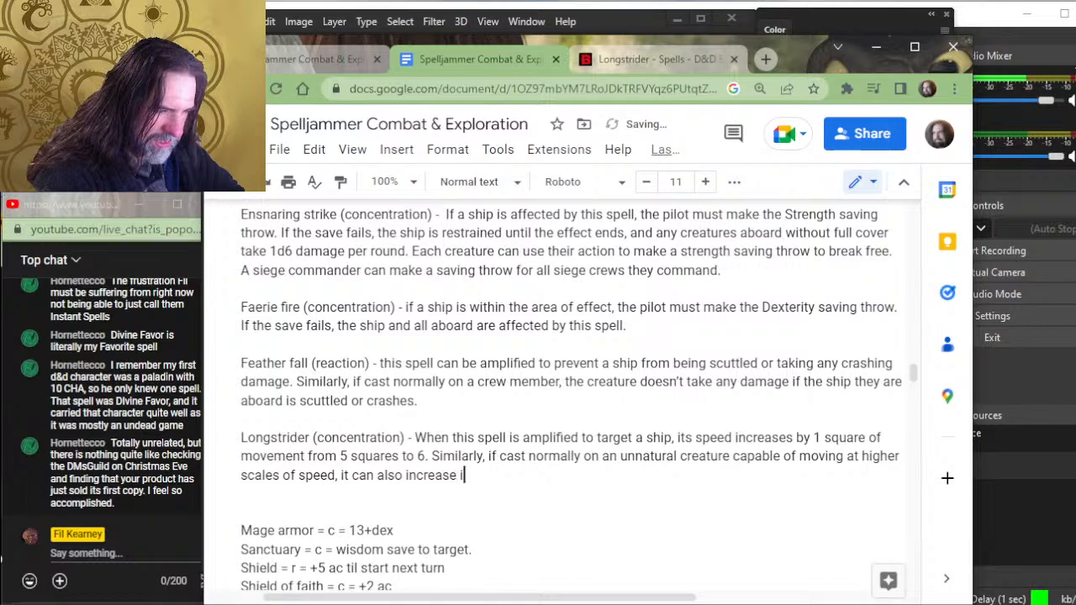
pyautogui.press('BackSpace')
pyautogui.press('BackSpace')
pyautogui.write('s movem')
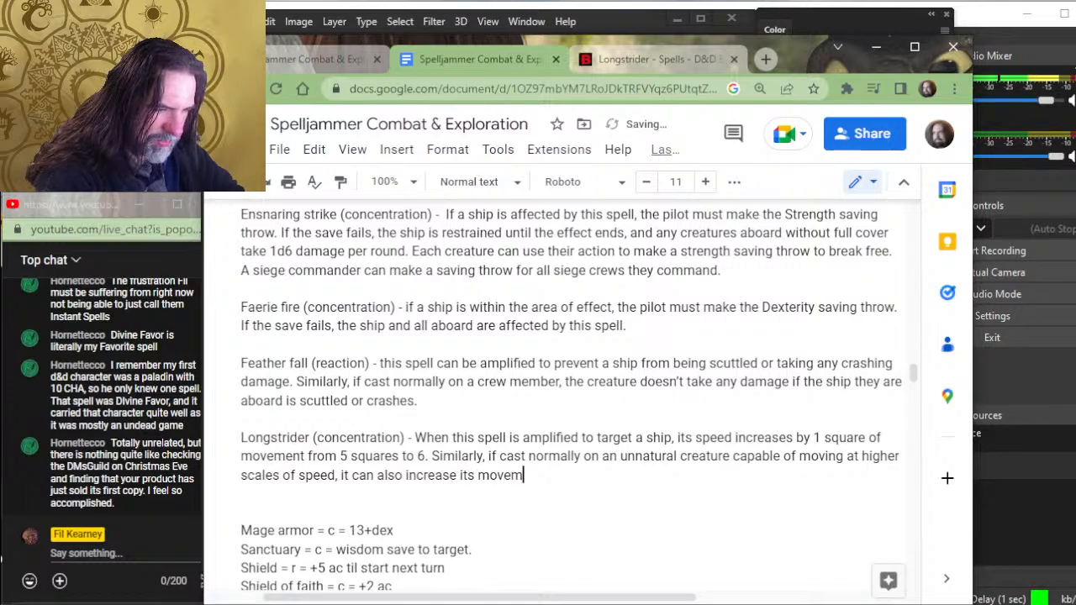
pyautogui.write('ent from 5 squa')
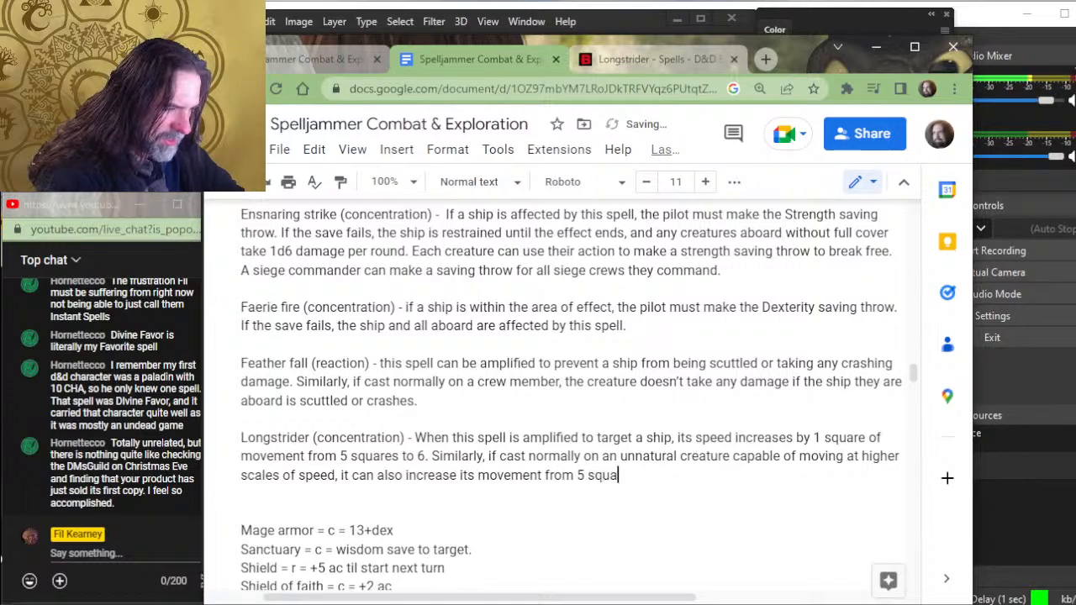
pyautogui.write('res to 6.')
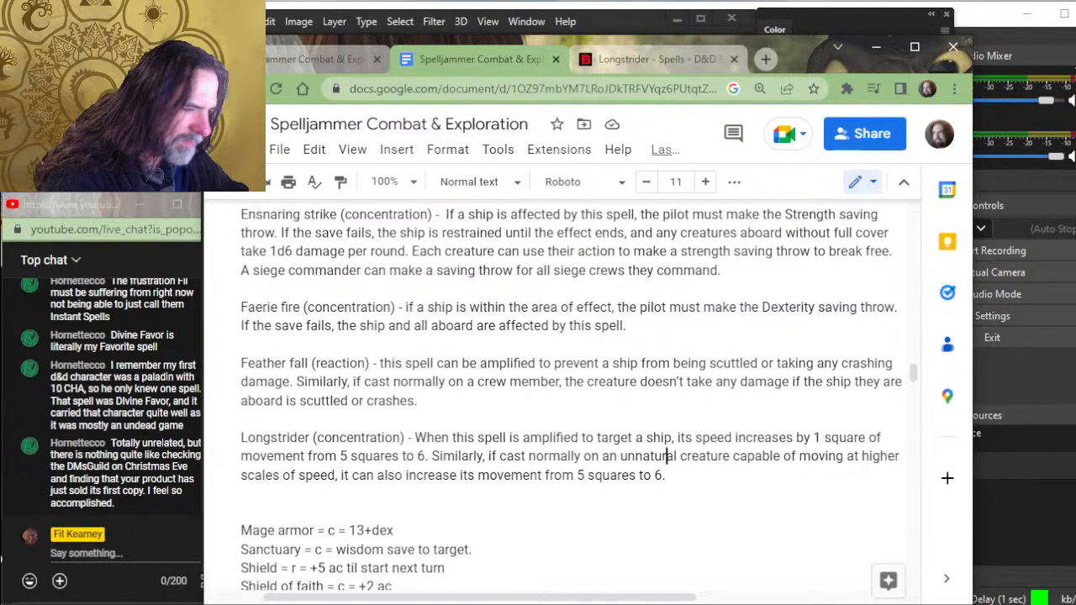
# - Insert "or a creature 50 feet or larger in size," after "target a ship" in the first Longstrider sentence
pyautogui.write('or a crea')
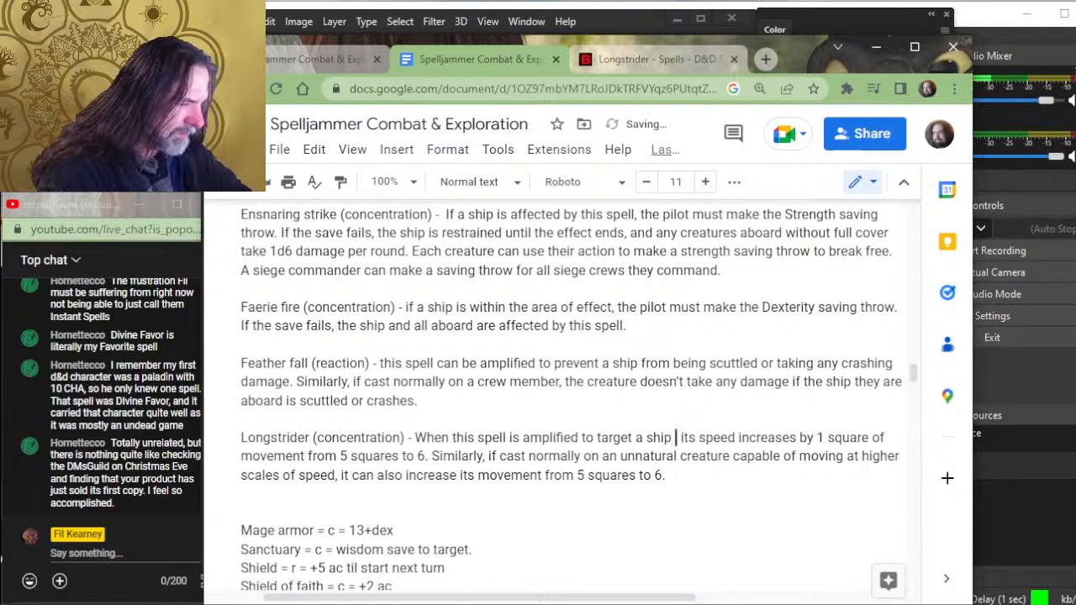
pyautogui.write('ture 50 fe')
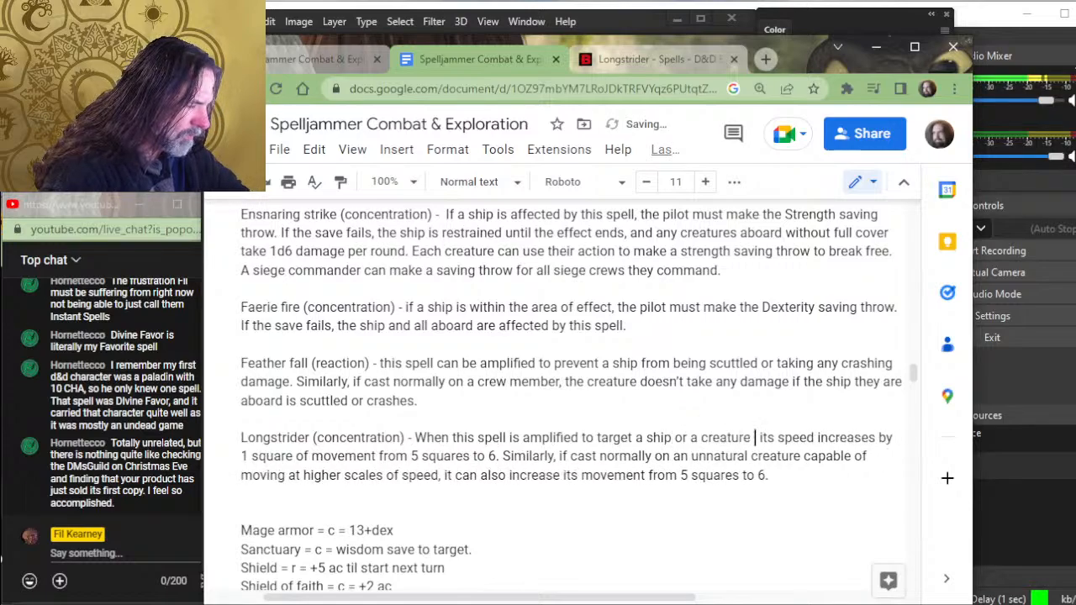
pyautogui.write('et or larger i')
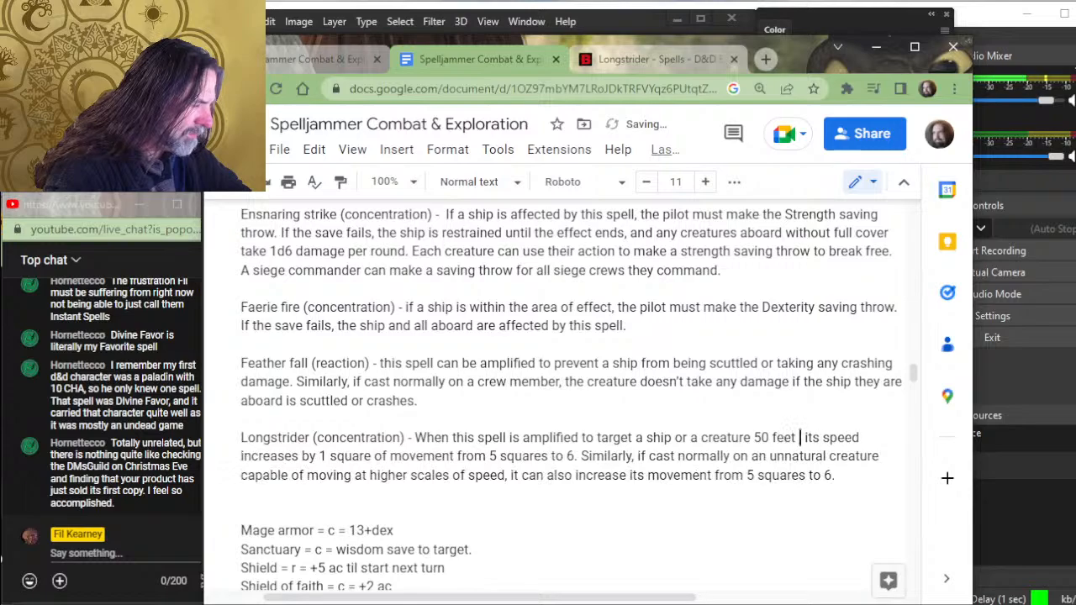
pyautogui.write('n size,')
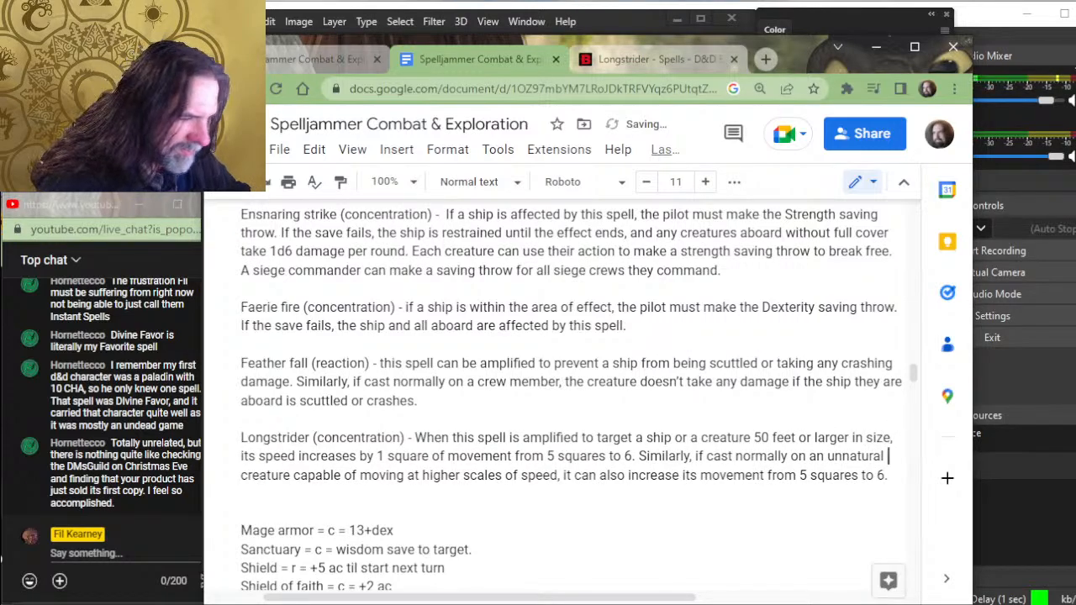
# - Insert "smaller than 50 feet in size that is" after "unnatural creature" in the second Longstrider sentence
pyautogui.press('Right')
pyautogui.press('Right')
pyautogui.press('Right')
pyautogui.press('Right')
pyautogui.press('Right')
pyautogui.press('Right')
pyautogui.press('Right')
pyautogui.press('Right')
pyautogui.press('Right')
pyautogui.press('Right')
pyautogui.press('Right')
pyautogui.press('Right')
pyautogui.press('Right')
pyautogui.press('Right')
pyautogui.press('Right')
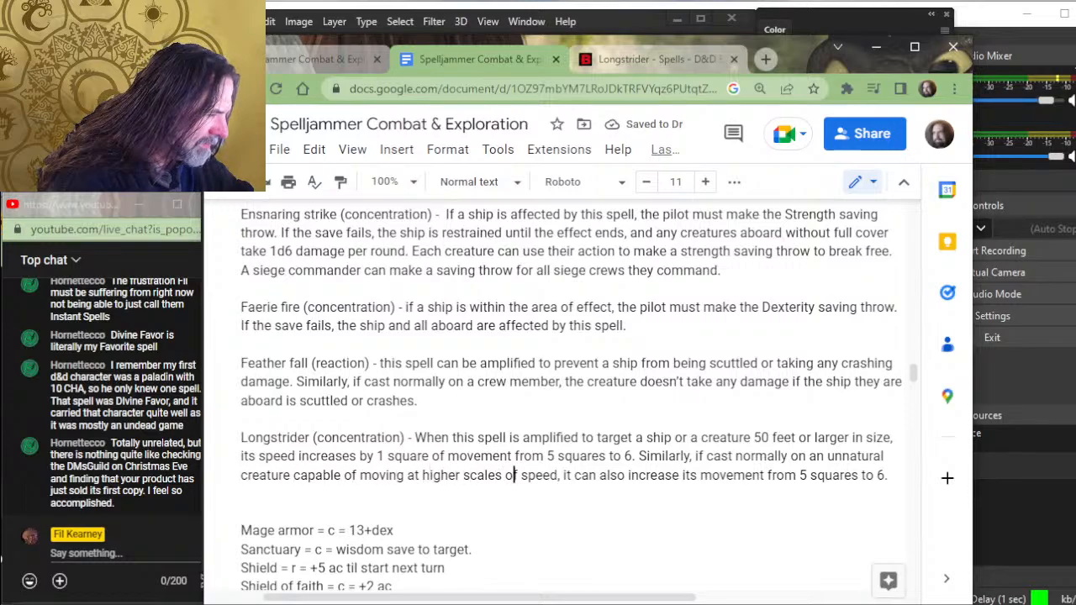
pyautogui.press('Right')
pyautogui.press('Right')
pyautogui.press('Right')
pyautogui.press('Right')
pyautogui.press('Right')
pyautogui.press('Right')
pyautogui.press('Right')
pyautogui.press('Right')
pyautogui.press('Right')
pyautogui.press('Right')
pyautogui.press('Right')
pyautogui.press('Right')
pyautogui.press('Right')
pyautogui.press('Right')
pyautogui.press('Right')
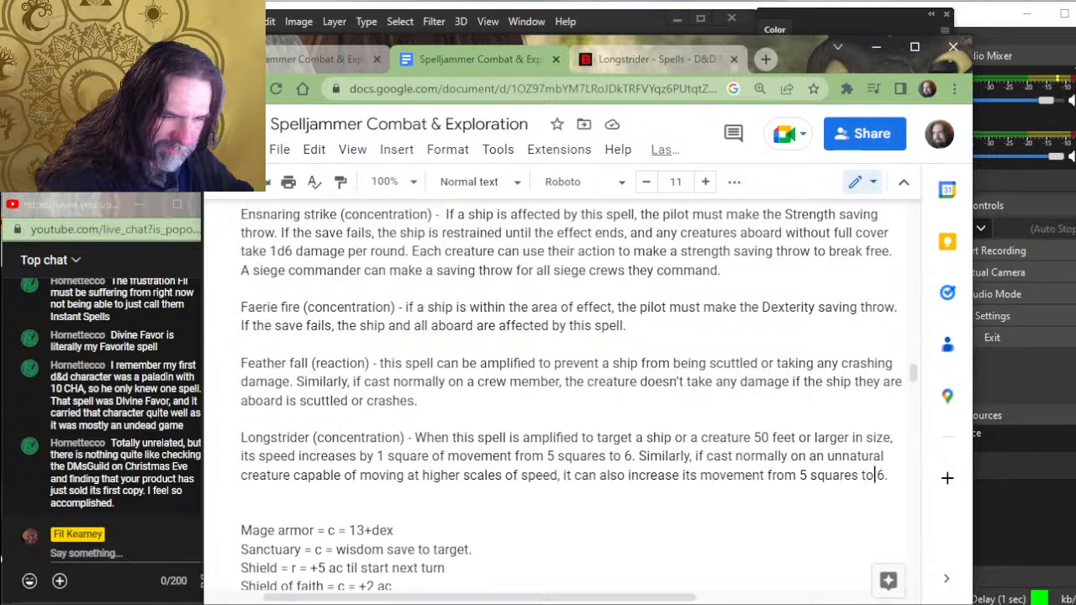
pyautogui.press('Up')
pyautogui.press('Up')
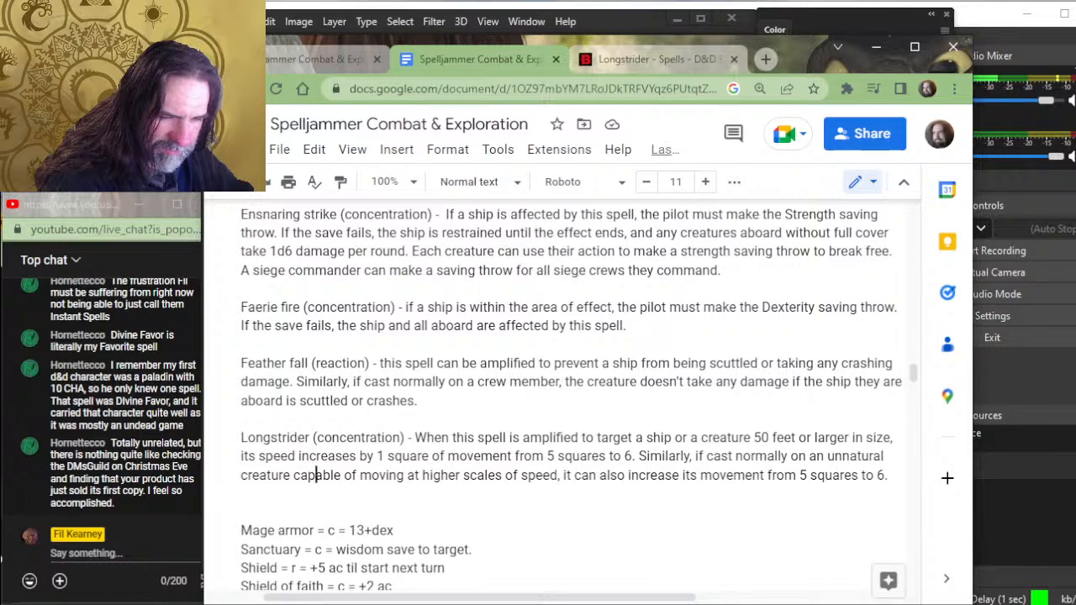
pyautogui.press('Left')
pyautogui.press('Left')
pyautogui.write('smaller than ')
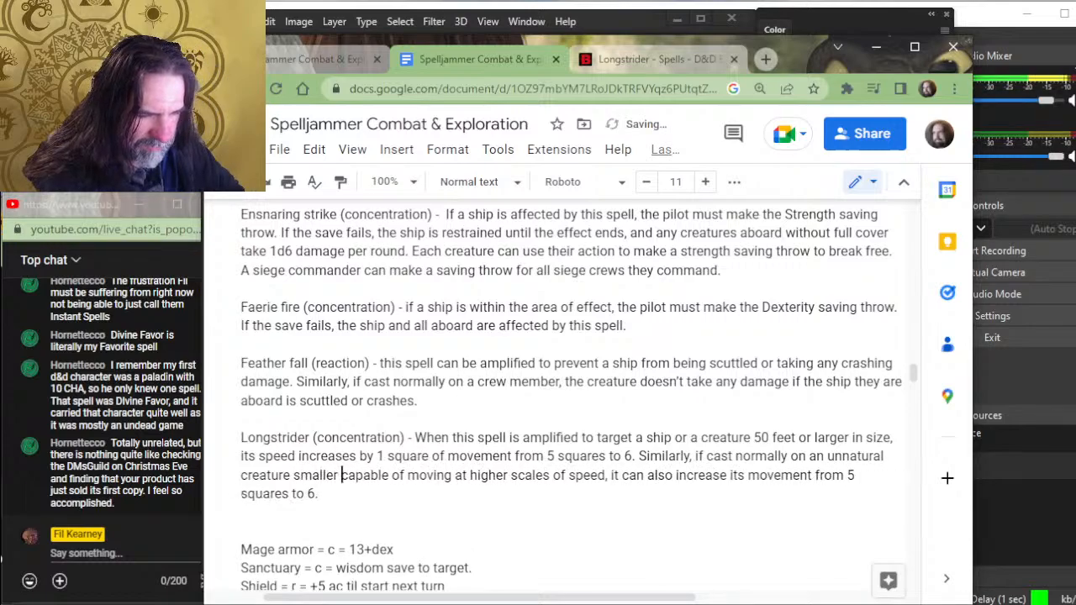
pyautogui.write('50 feet in si')
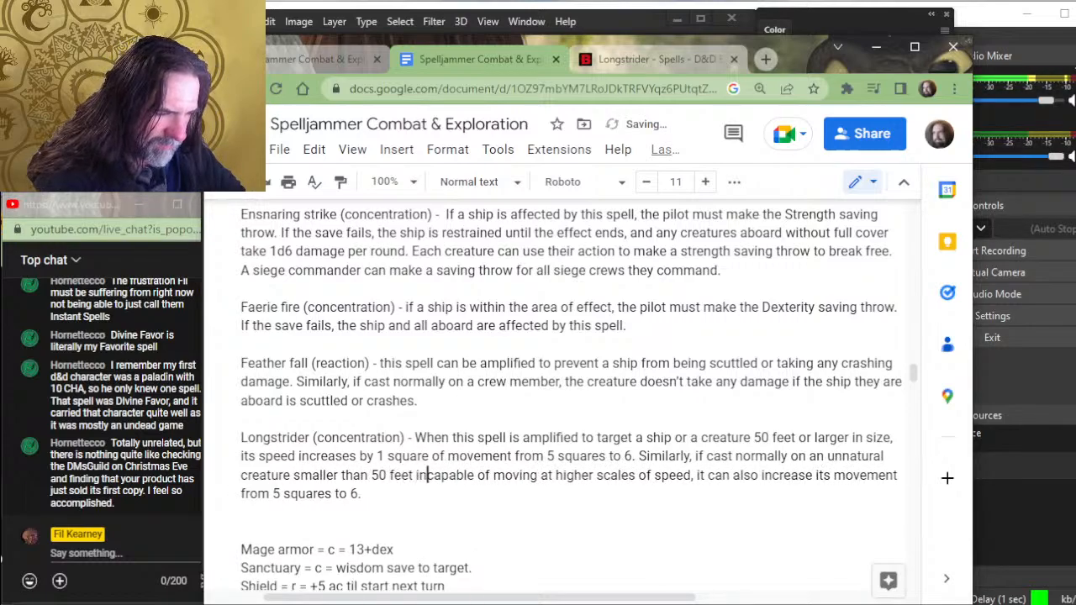
pyautogui.write('ze ')
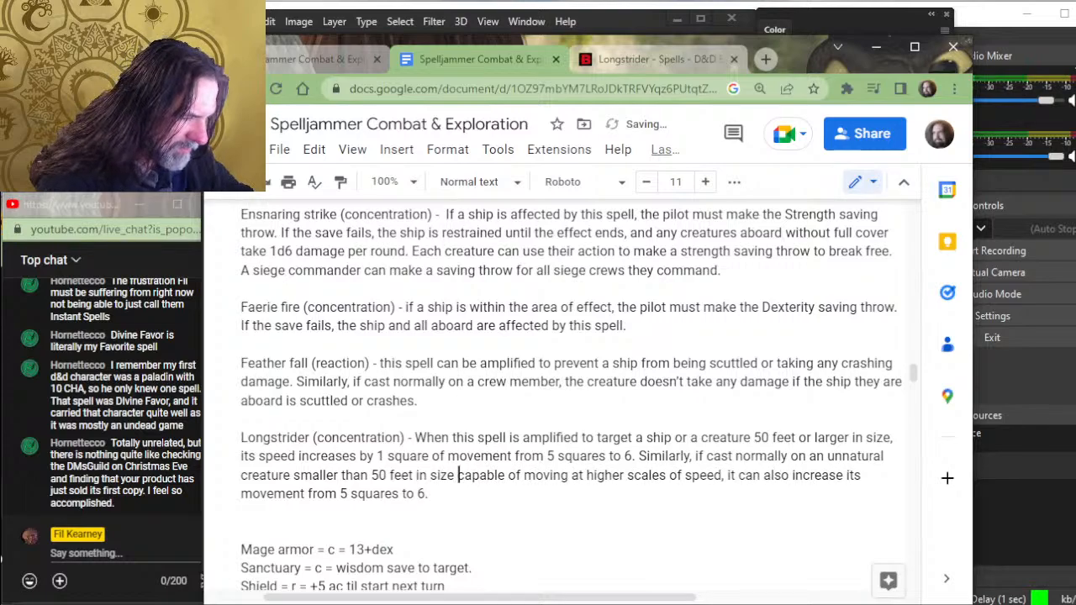
pyautogui.write('taht is')
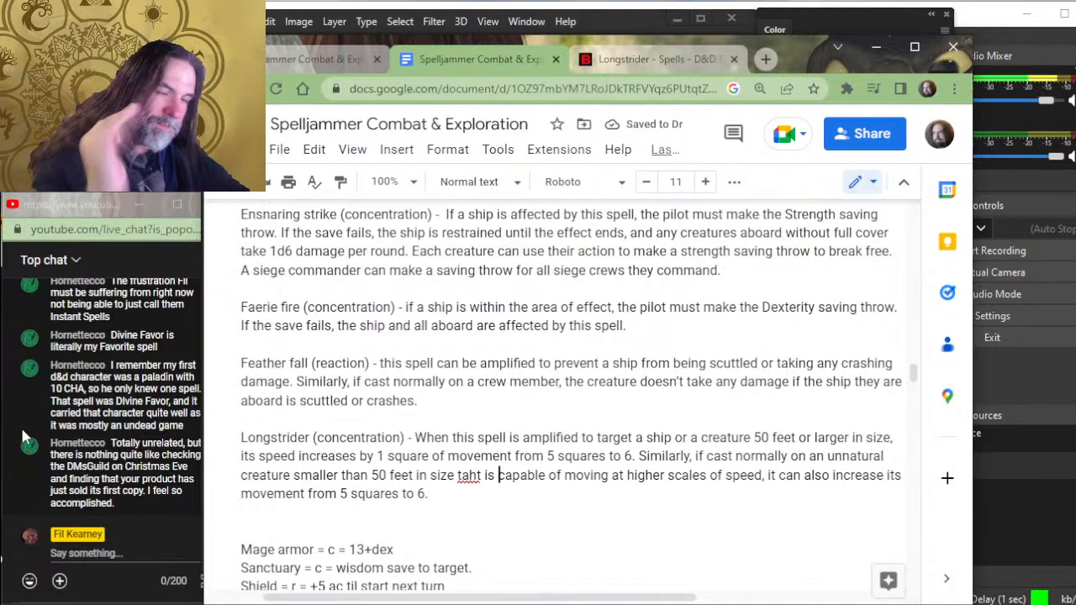
# - Remove the extra blank line between the Longstrider and Mage armor entries
pyautogui.scroll(-3, 515, 300)
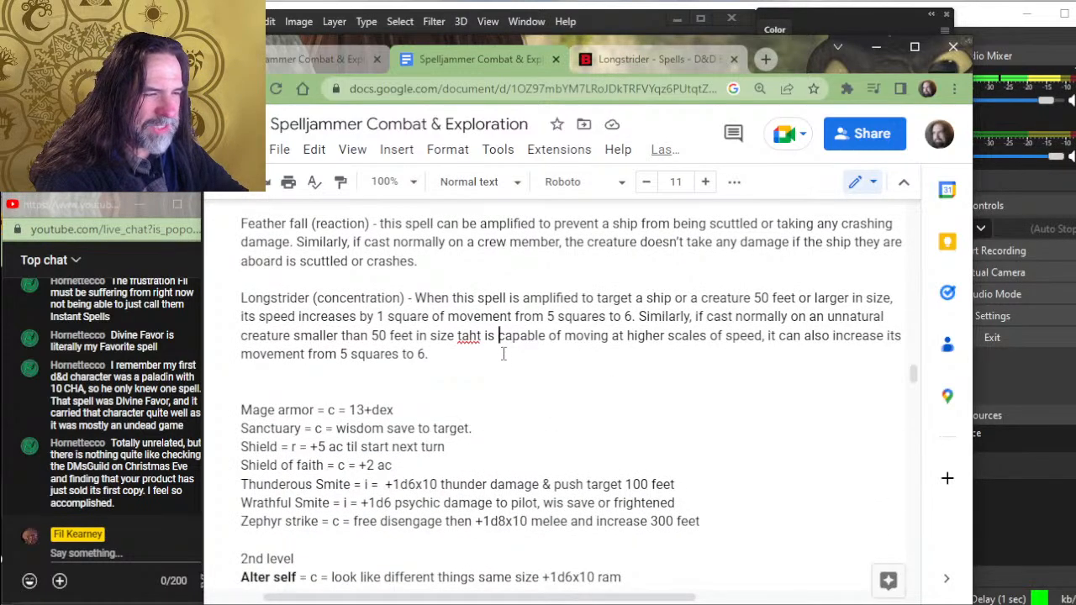
pyautogui.click(478, 381)
pyautogui.press('BackSpace')
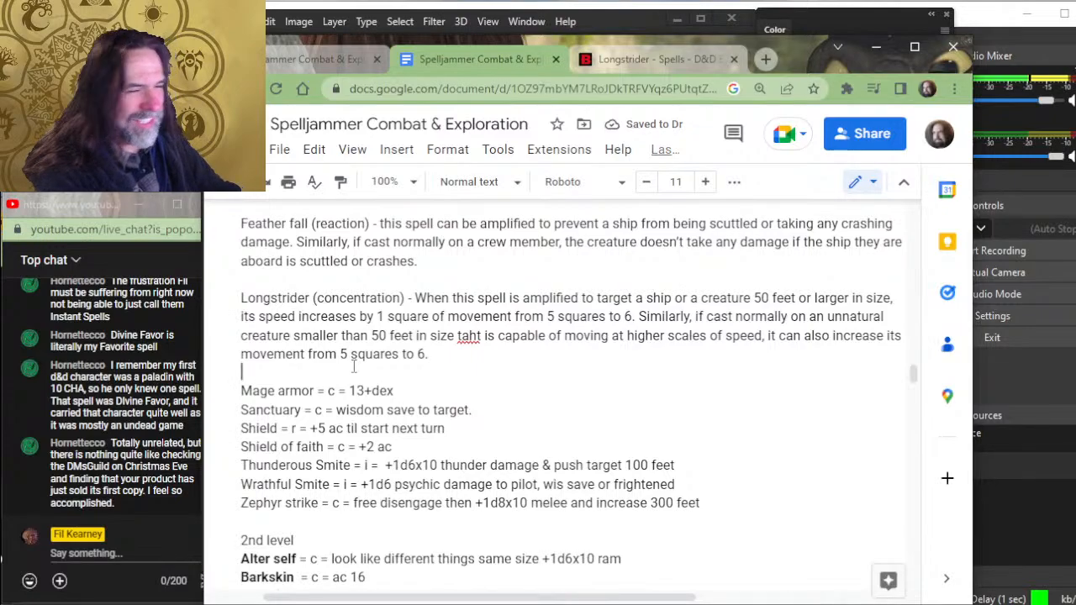
# - Replace the "= c =" shorthand in the Mage armor entry with "(concentration) -"
pyautogui.press('Down')
pyautogui.press('Down')
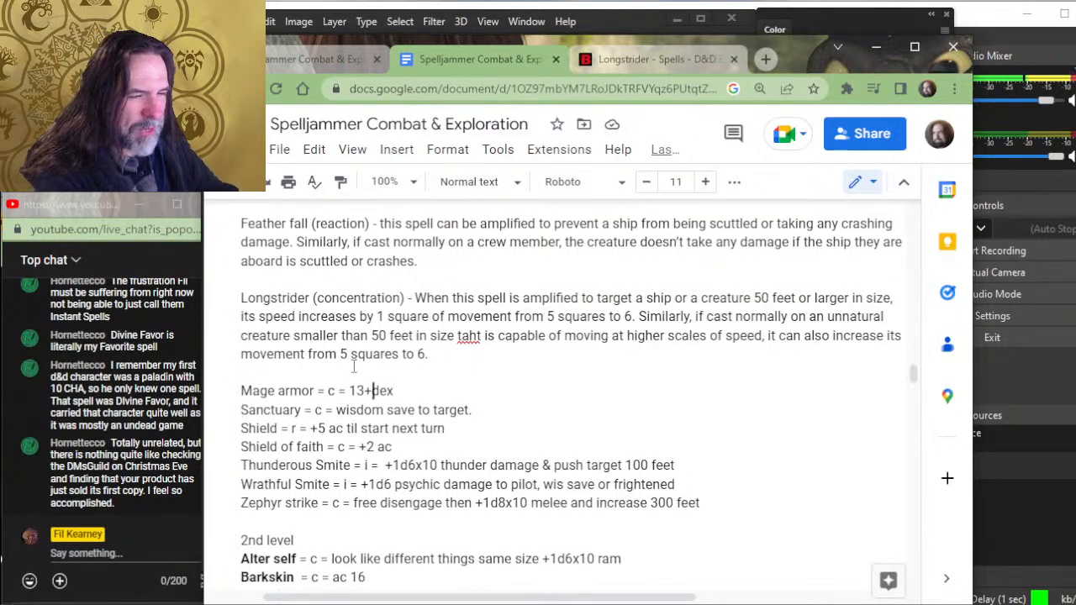
pyautogui.press('Left')
pyautogui.press('Left')
pyautogui.press('Left')
pyautogui.press('Left')
pyautogui.press('Left')
pyautogui.press('Left')
pyautogui.press('Left')
pyautogui.press('Left')
pyautogui.press('Left')
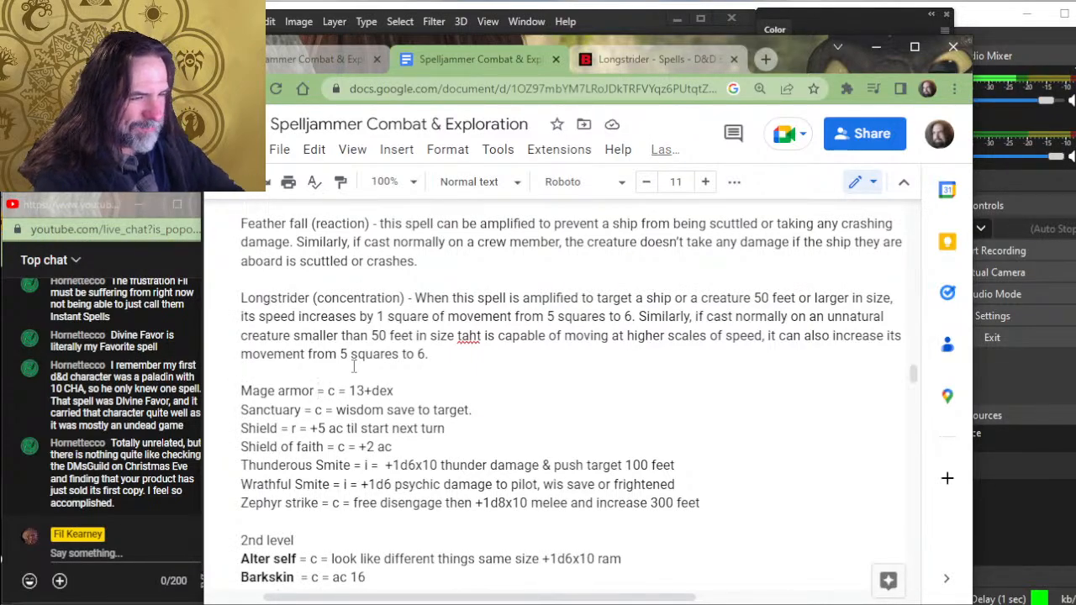
pyautogui.write('(-')
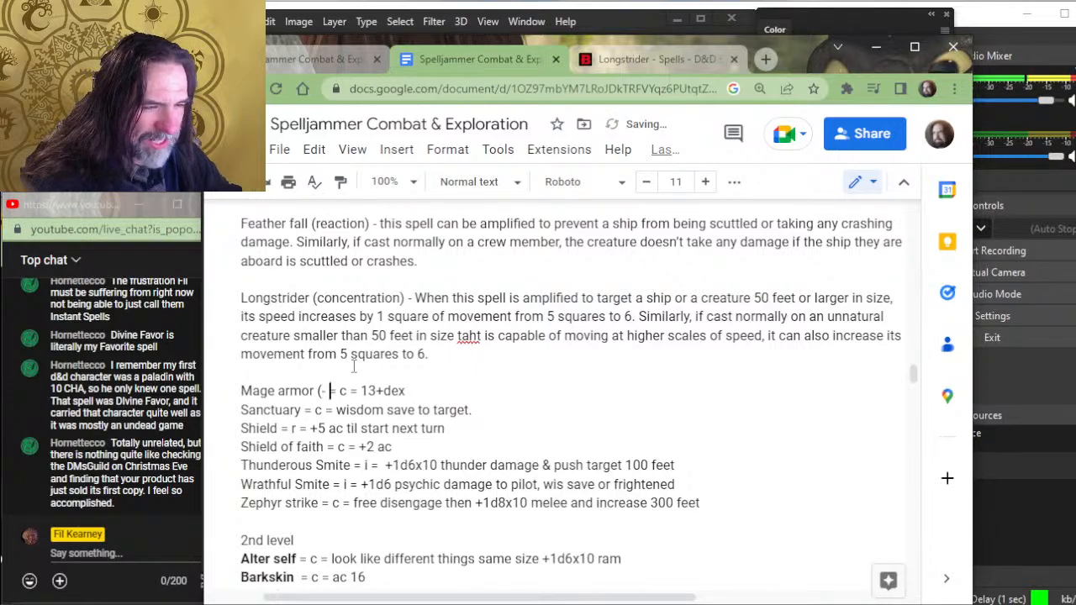
pyautogui.press('BackSpace')
pyautogui.press('BackSpace')
pyautogui.press('BackSpace')
pyautogui.write('(concentratio')
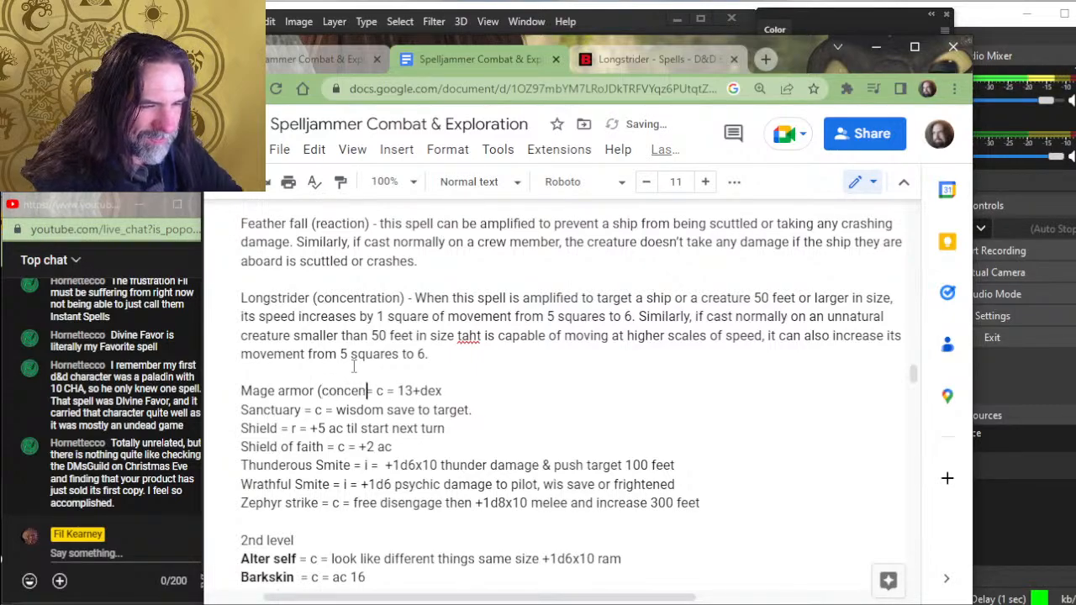
pyautogui.write('n)')
pyautogui.press('Delete')
pyautogui.press('Delete')
pyautogui.press('Delete')
pyautogui.press('Delete')
pyautogui.press('Delete')
pyautogui.press('Delete')
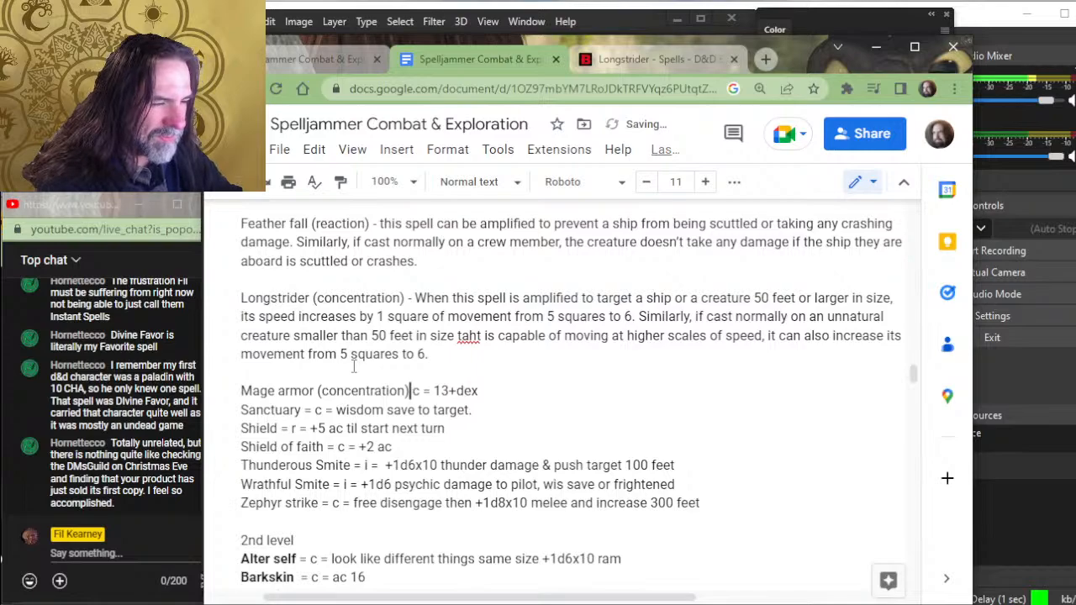
pyautogui.write('-')
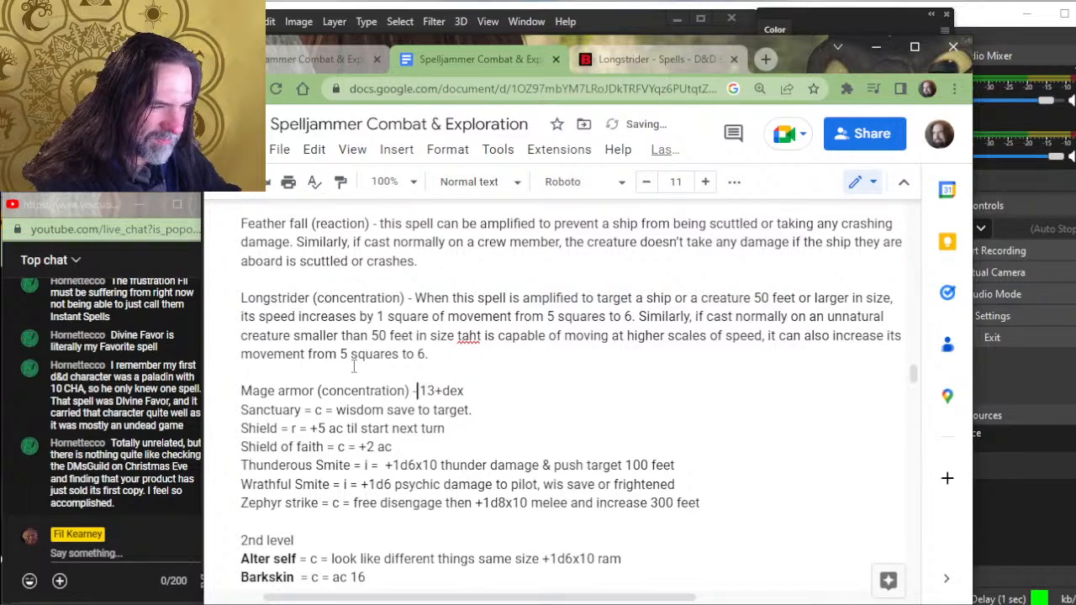
# - Delete the "13+dex" shorthand from the end of the Mage armor entry
pyautogui.press('Delete')
pyautogui.press('Delete')
pyautogui.press('Delete')
pyautogui.press('Delete')
pyautogui.press('Delete')
pyautogui.press('Delete')
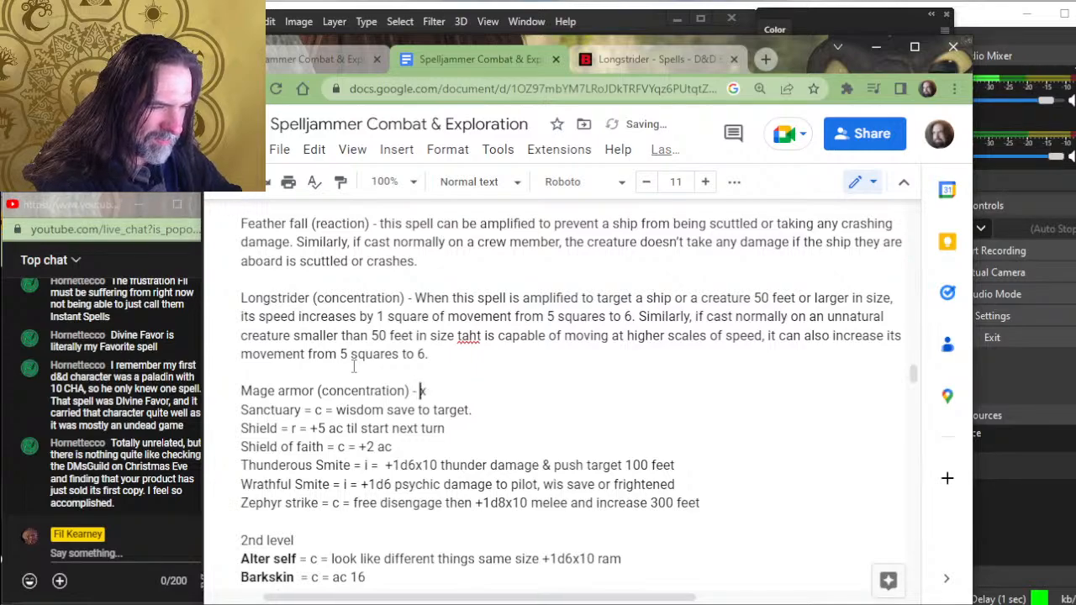
# - Replace "concentration" in the parentheses of the Mage armor entry with "focused"
pyautogui.press('Left')
pyautogui.press('Left')
pyautogui.press('Left')
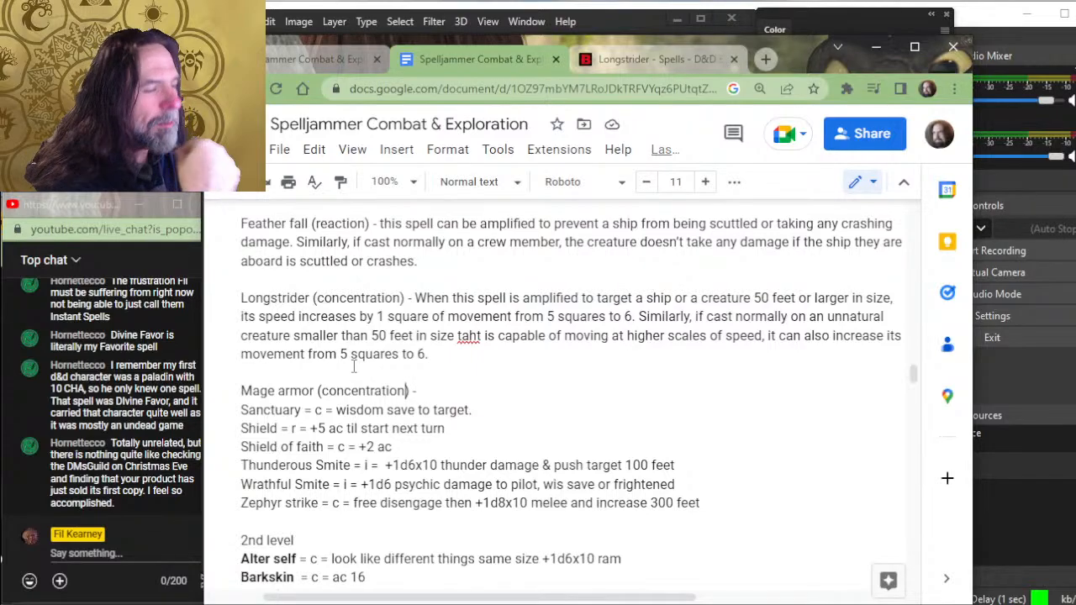
pyautogui.press('BackSpace')
pyautogui.press('BackSpace')
pyautogui.press('BackSpace')
pyautogui.press('BackSpace')
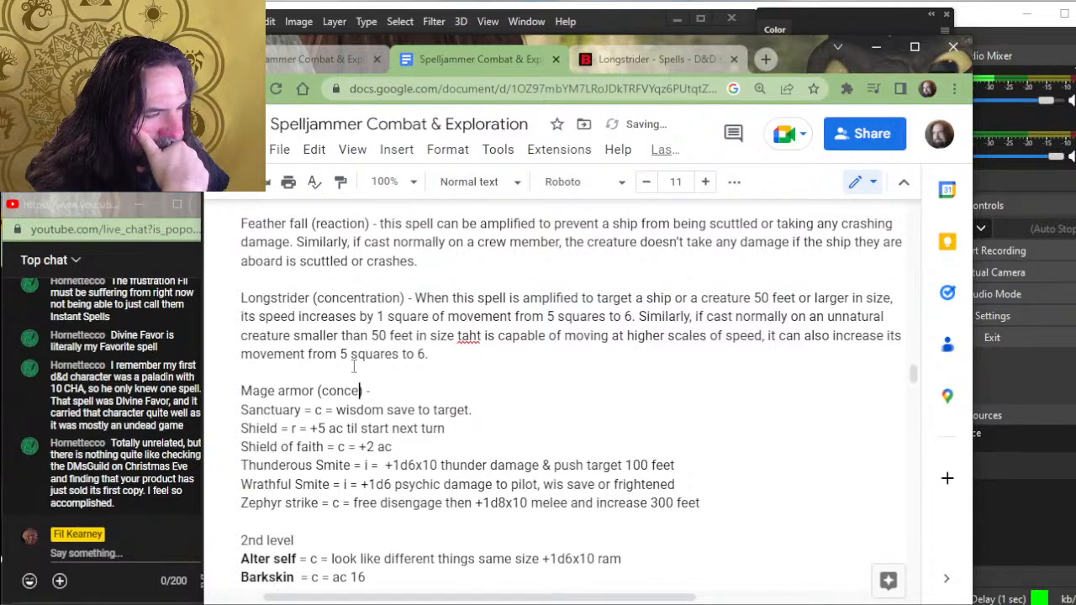
pyautogui.press('BackSpace')
pyautogui.press('BackSpace')
pyautogui.press('BackSpace')
pyautogui.press('BackSpace')
pyautogui.press('BackSpace')
pyautogui.write('fo')
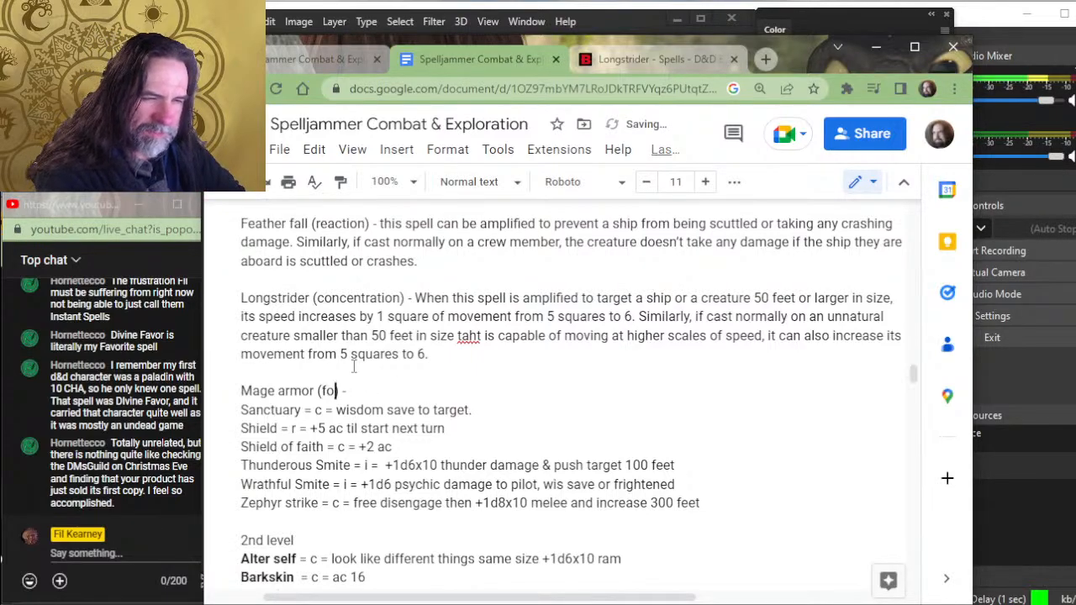
pyautogui.write('rce')
# - Replace "concentration" in the parentheses of the Faerie fire entry with "focused"
pyautogui.scroll(3, 455, 347)
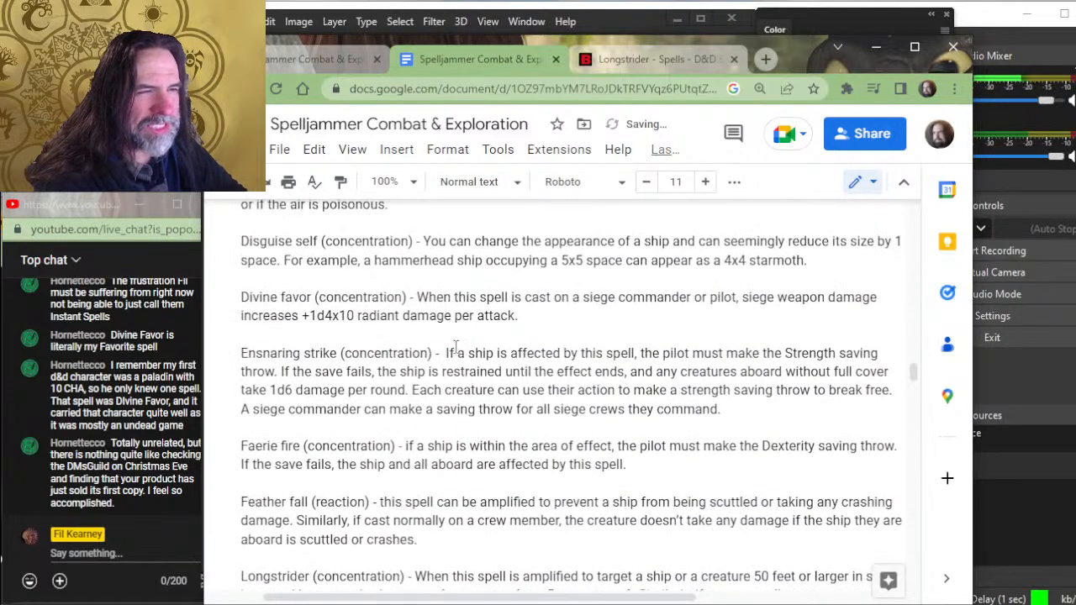
pyautogui.click(393, 446)
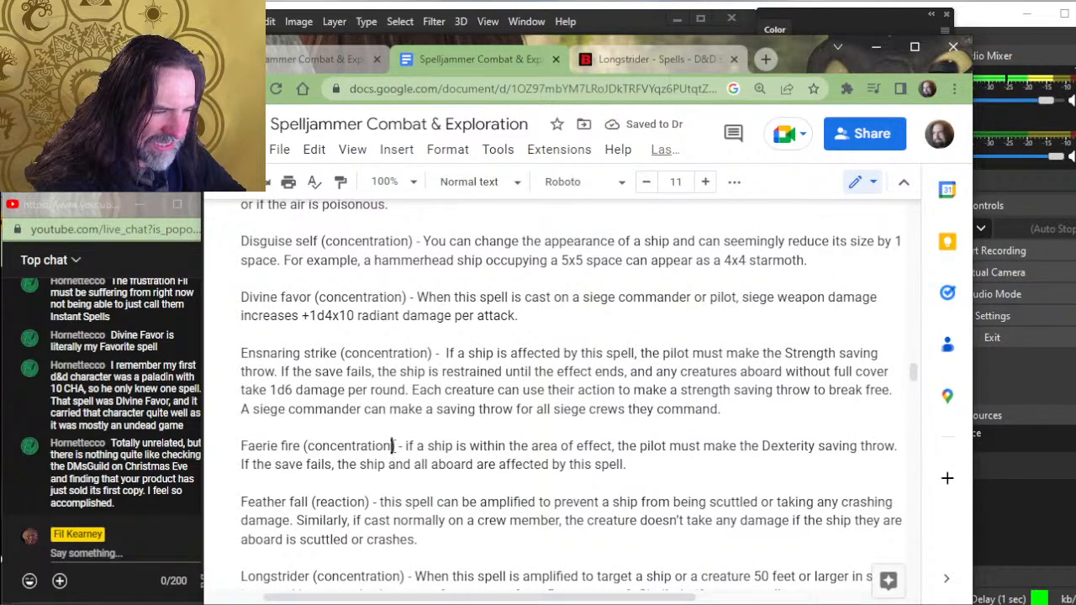
pyautogui.press('BackSpace')
pyautogui.press('BackSpace')
pyautogui.press('BackSpace')
pyautogui.press('BackSpace')
pyautogui.press('BackSpace')
pyautogui.press('BackSpace')
pyautogui.press('BackSpace')
pyautogui.press('BackSpace')
pyautogui.press('BackSpace')
pyautogui.press('BackSpace')
pyautogui.press('BackSpace')
pyautogui.press('BackSpace')
pyautogui.press('BackSpace')
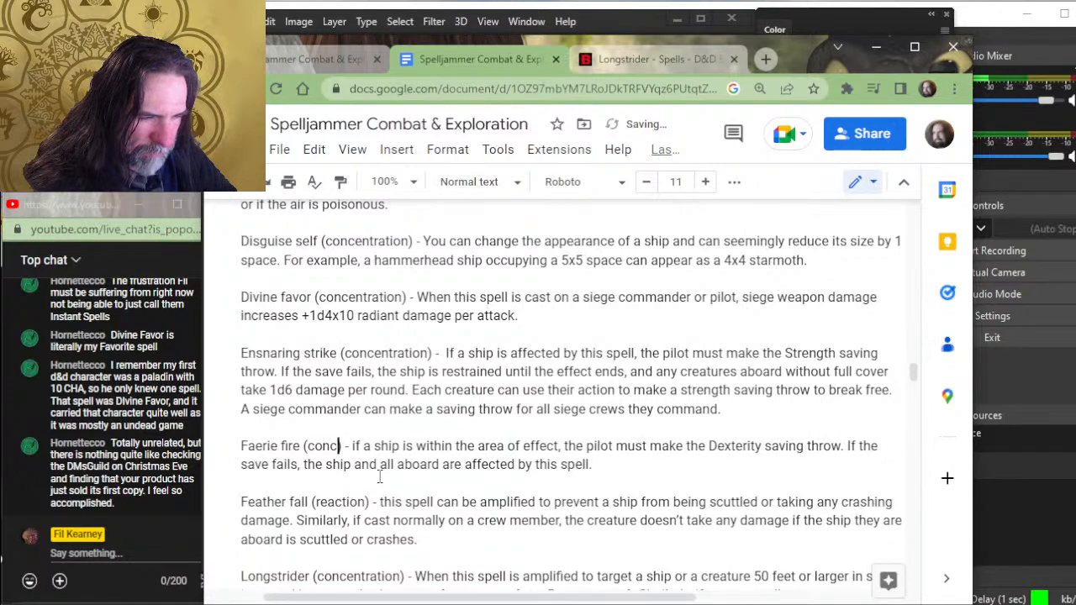
pyautogui.write('focused')
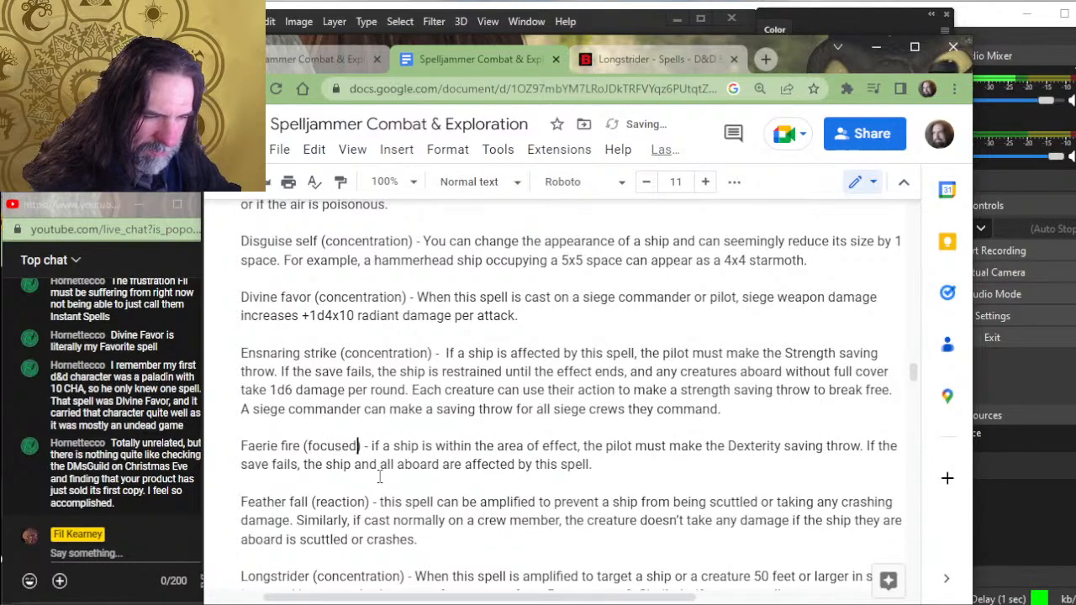
pyautogui.press('BackSpace')
pyautogui.press('BackSpace')
pyautogui.write('ed')
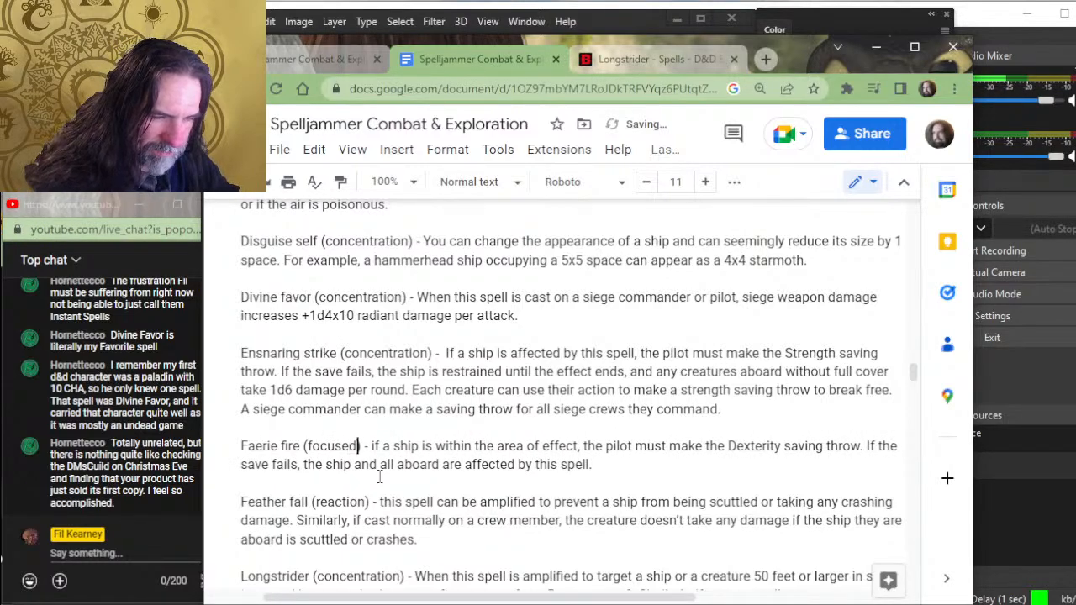
# - Replace "concentration" in the parentheses of the Ensnaring strike entry with "focused"
pyautogui.press('Up')
pyautogui.hotkey('ctrl', 'Left')
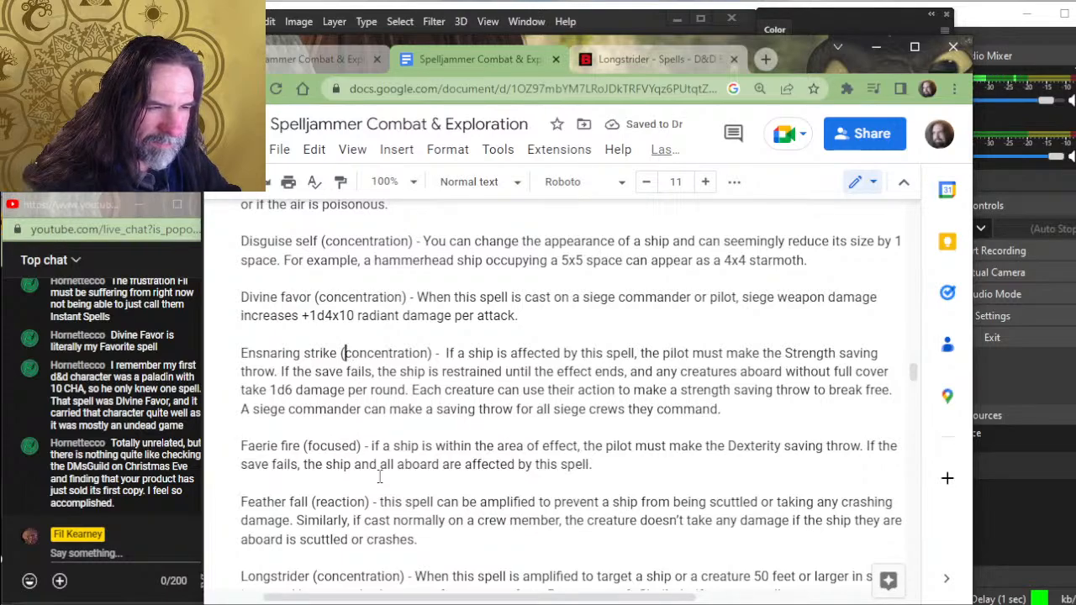
pyautogui.press('Delete')
pyautogui.press('Delete')
pyautogui.press('Delete')
pyautogui.press('Delete')
pyautogui.press('Delete')
pyautogui.press('Delete')
pyautogui.press('Delete')
pyautogui.press('Delete')
pyautogui.press('Delete')
pyautogui.press('Delete')
pyautogui.press('Delete')
pyautogui.press('Delete')
pyautogui.press('Delete')
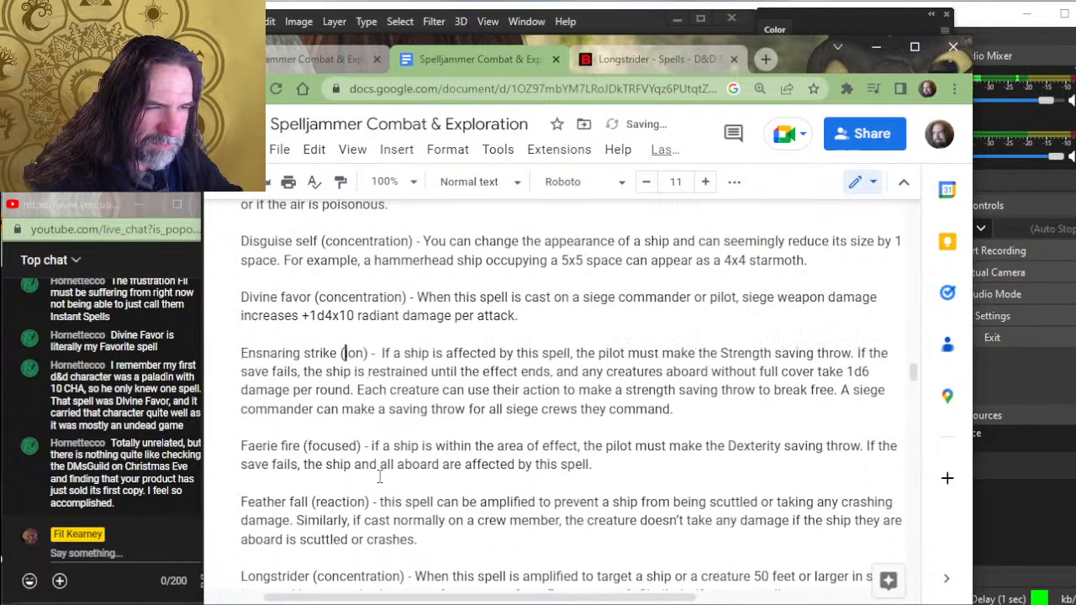
pyautogui.write('focused')
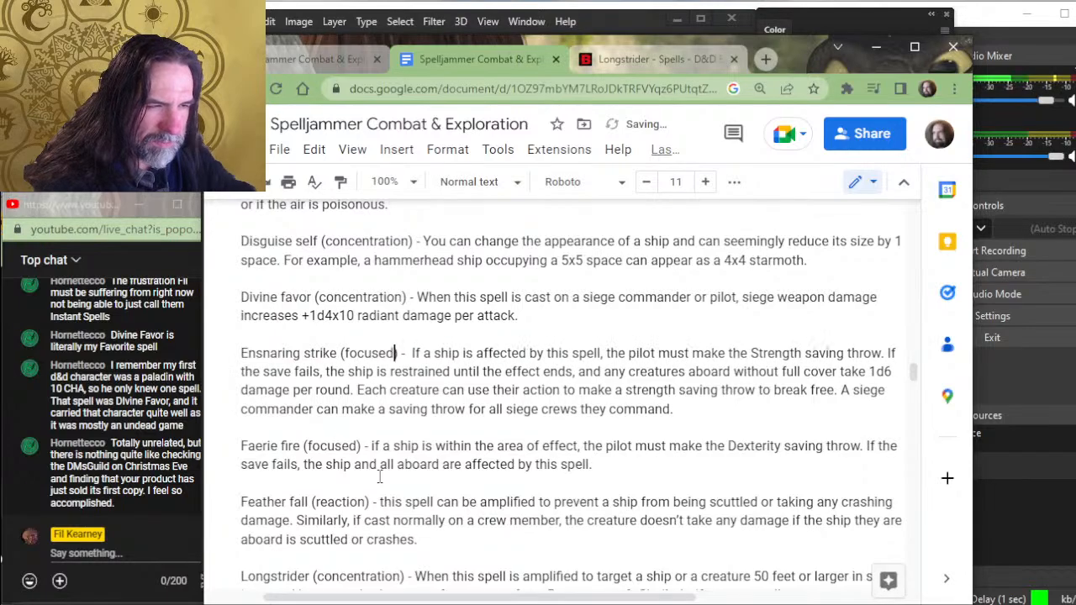
# - Add a line below the Notable spells introduction, above Cantrips, starting with "(focused) refers to spells that can be"
pyautogui.scroll(4, 370, 378)
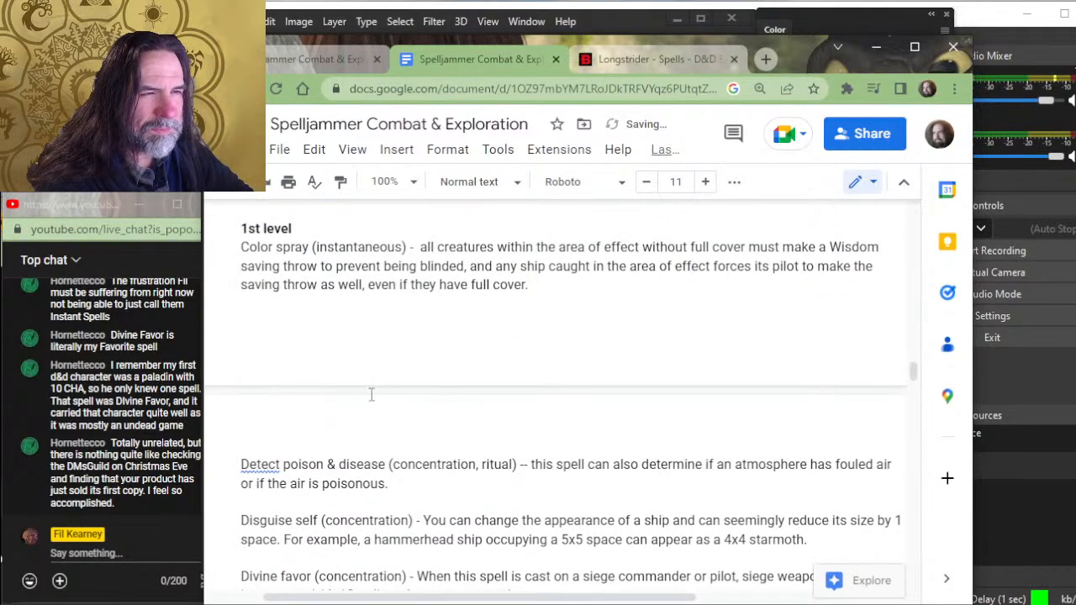
pyautogui.scroll(2, 372, 366)
pyautogui.scroll(3, 373, 366)
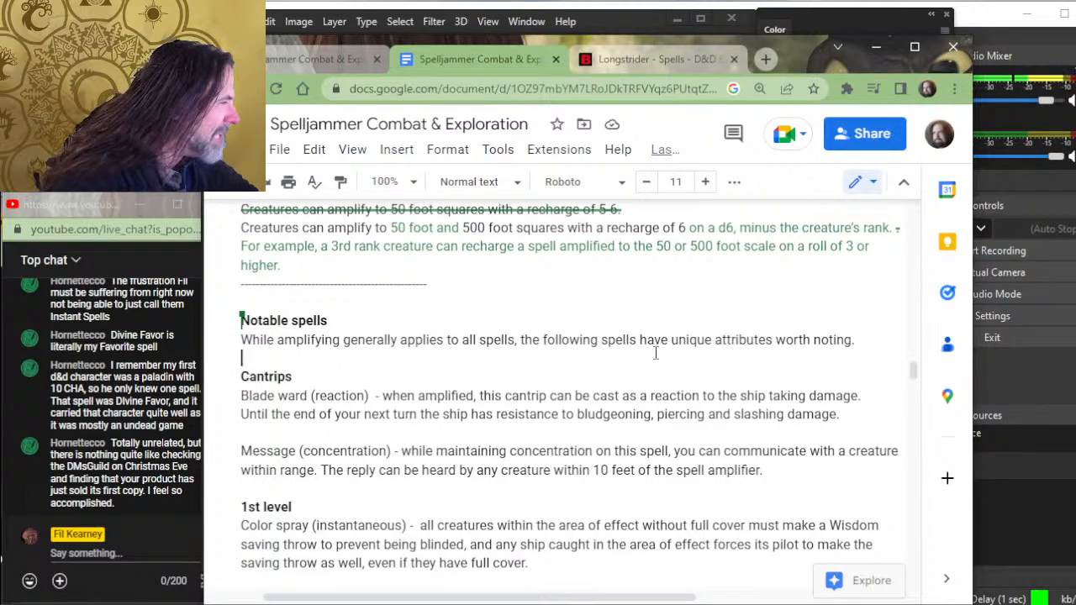
pyautogui.press('Left')
pyautogui.press('Return')
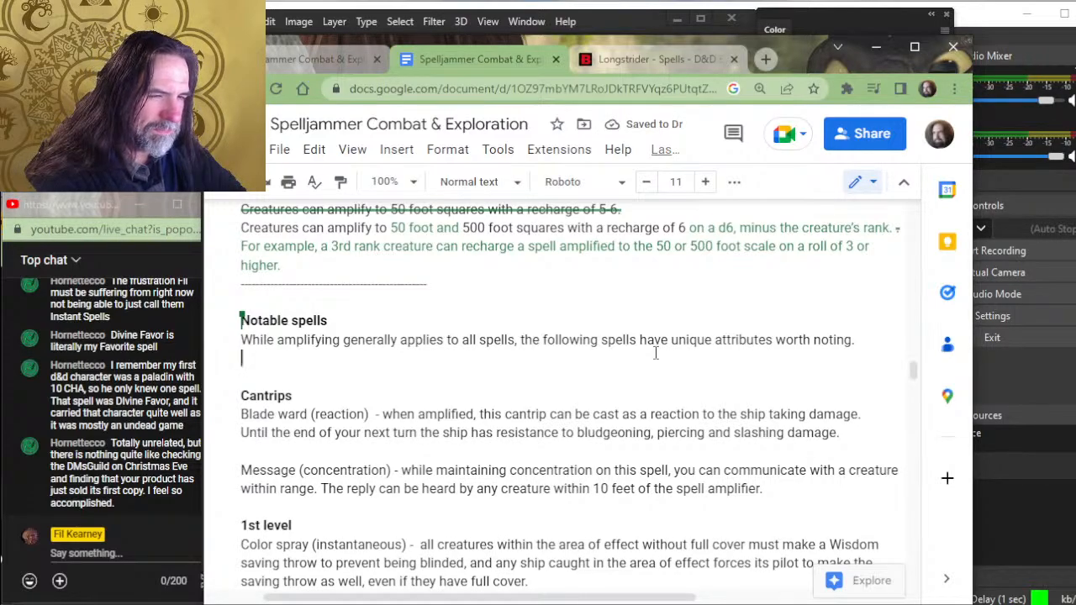
pyautogui.write('(focused) ')
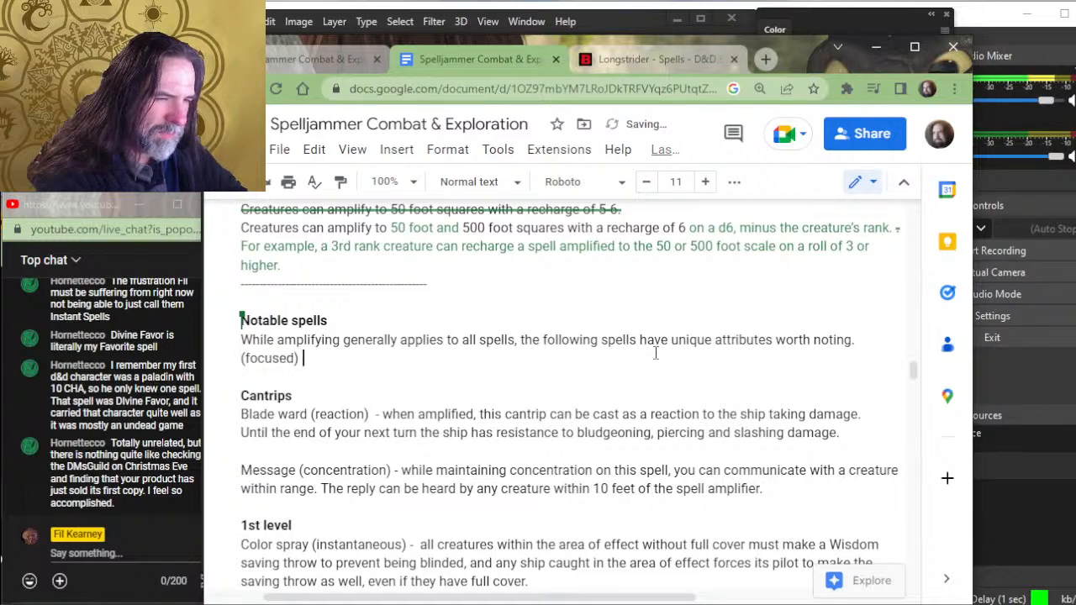
pyautogui.write('refers ')
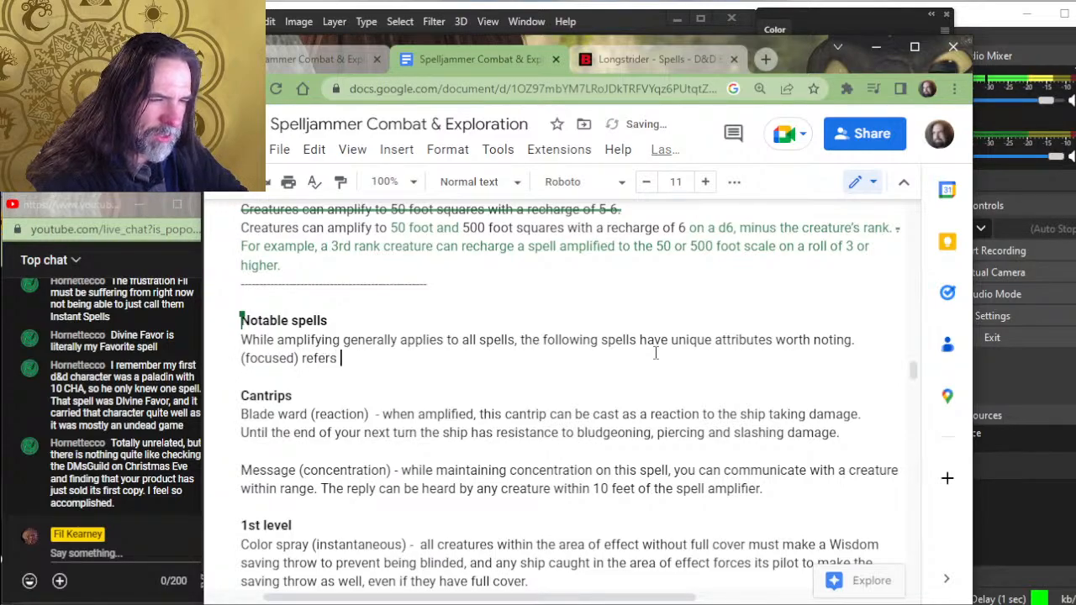
pyautogui.write('to spells ')
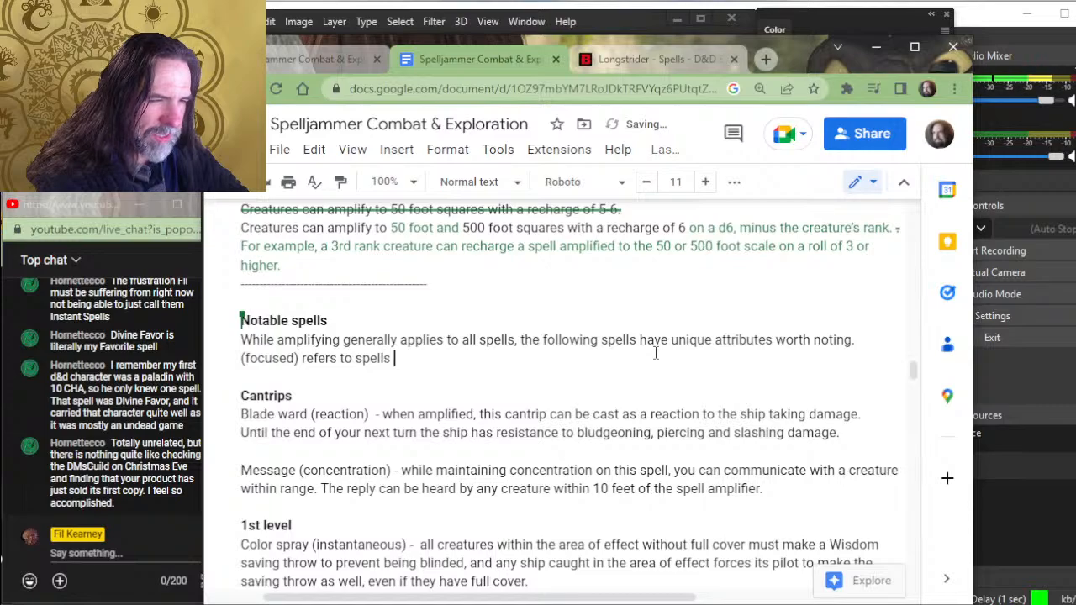
pyautogui.write('that can be')
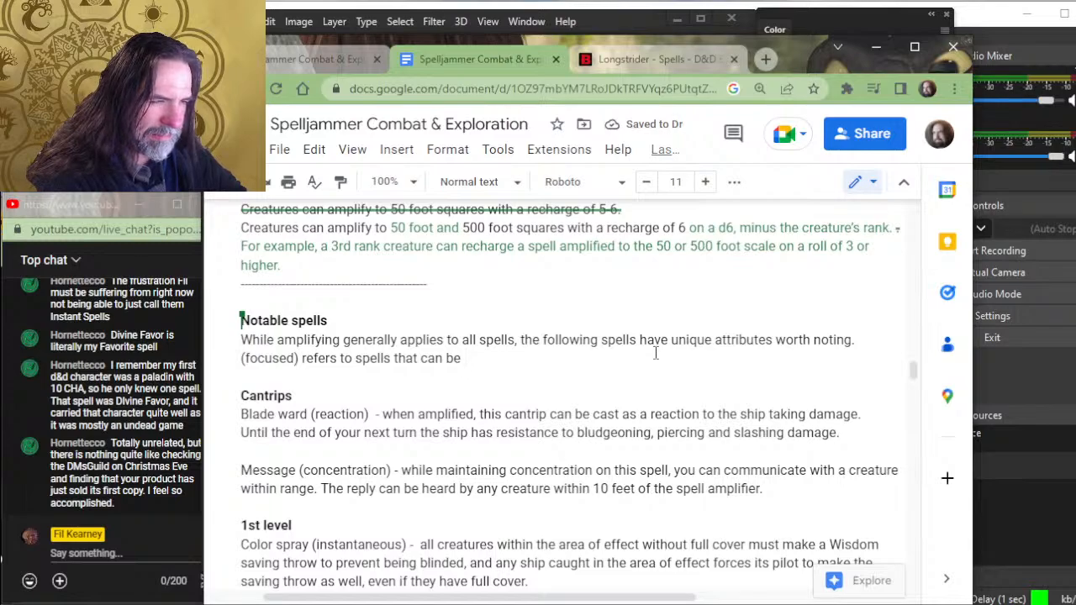
# - Continue the "(focused)" definition with "maintained for as long as the caster maintains concentration,"
pyautogui.write('mainta')
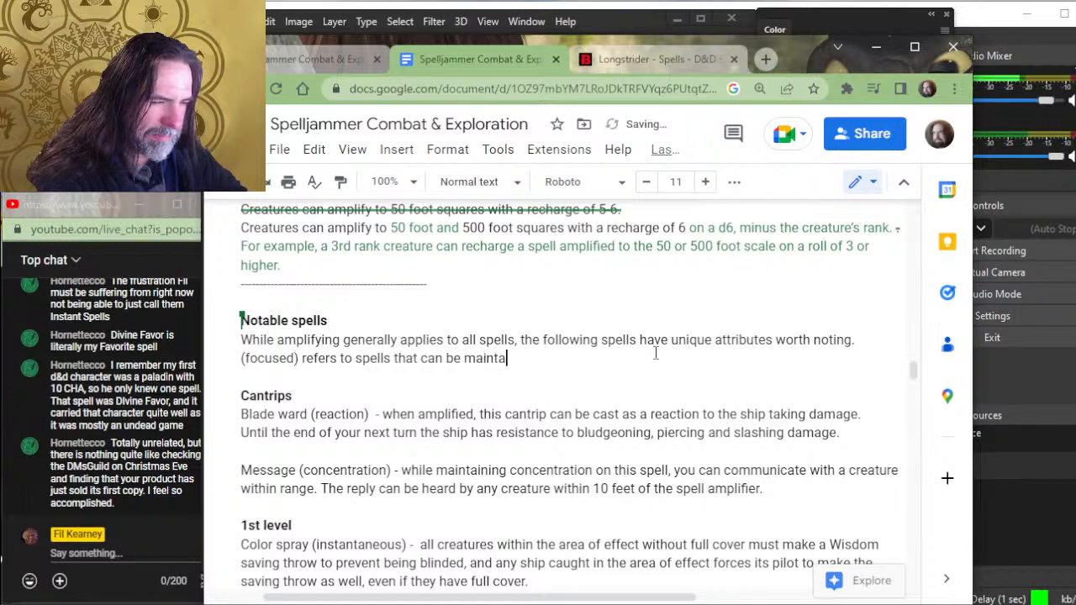
pyautogui.write('ined for as lon')
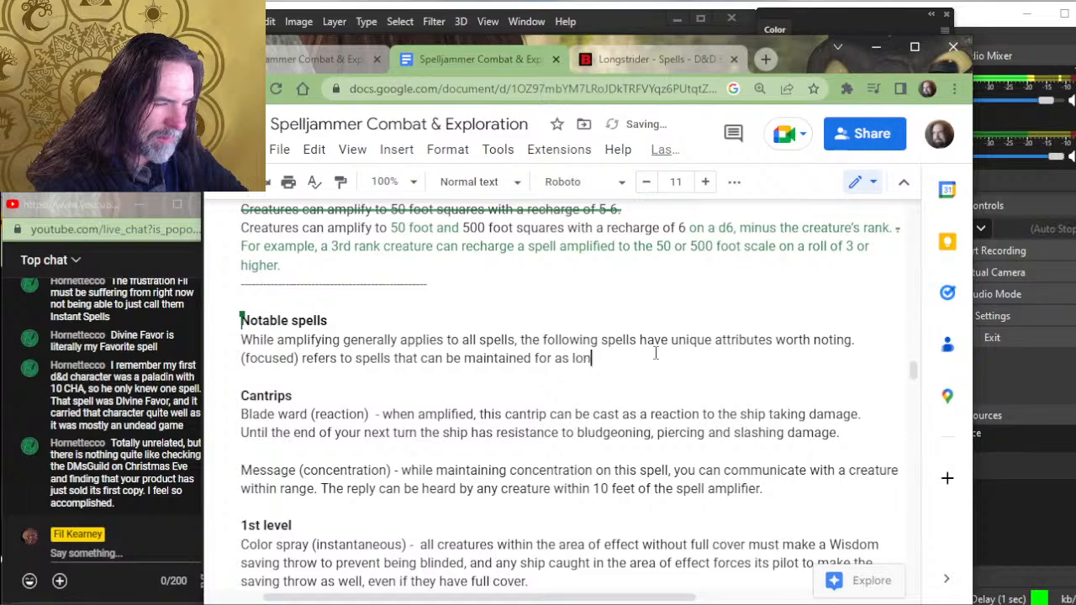
pyautogui.write('g as the ')
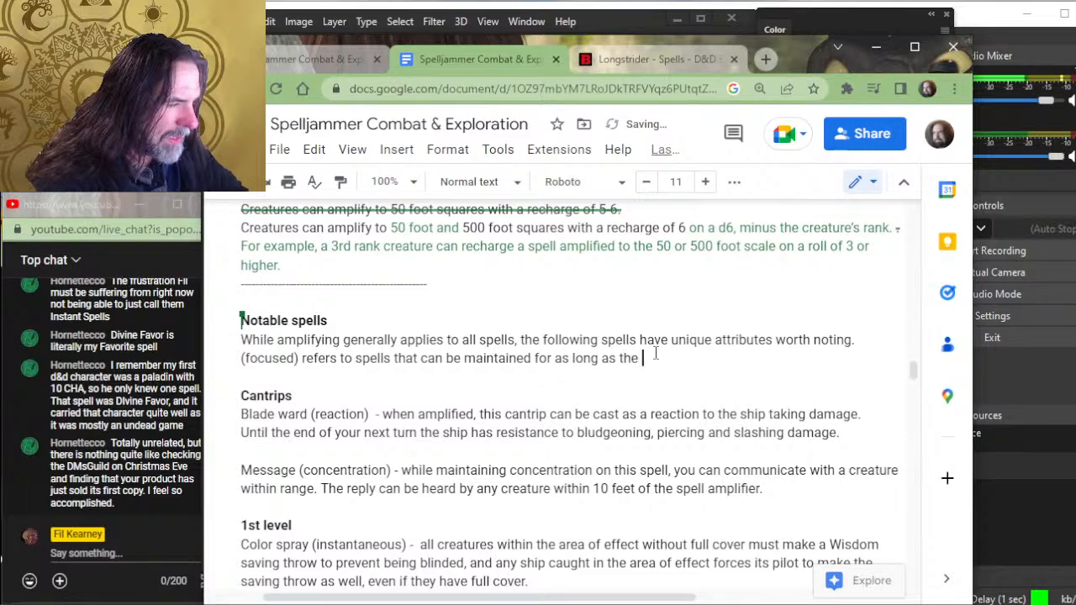
pyautogui.write('caster ')
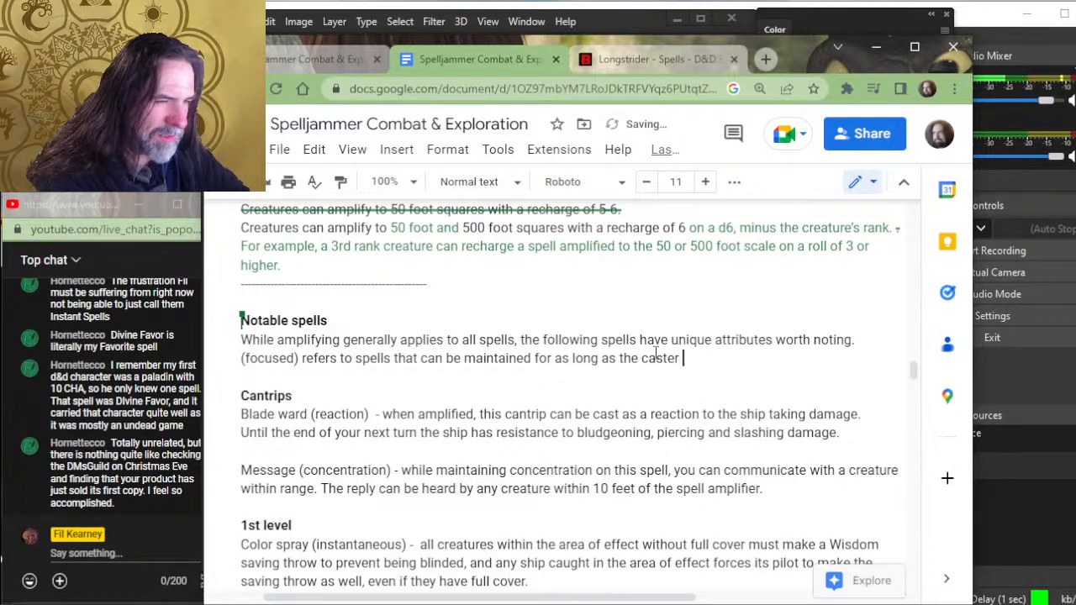
pyautogui.write('maintains conc')
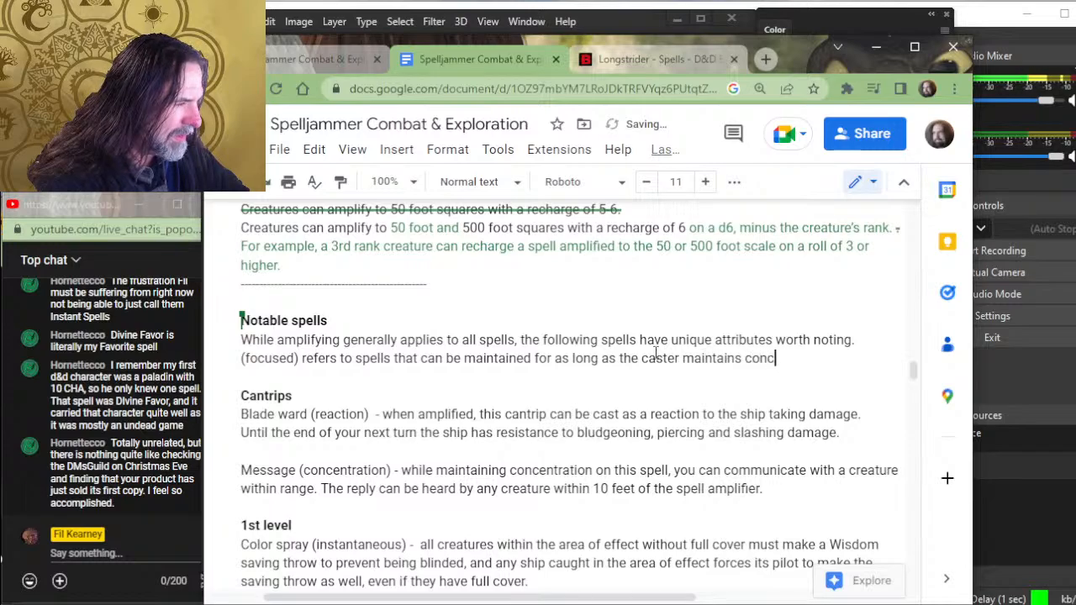
pyautogui.write('entration,')
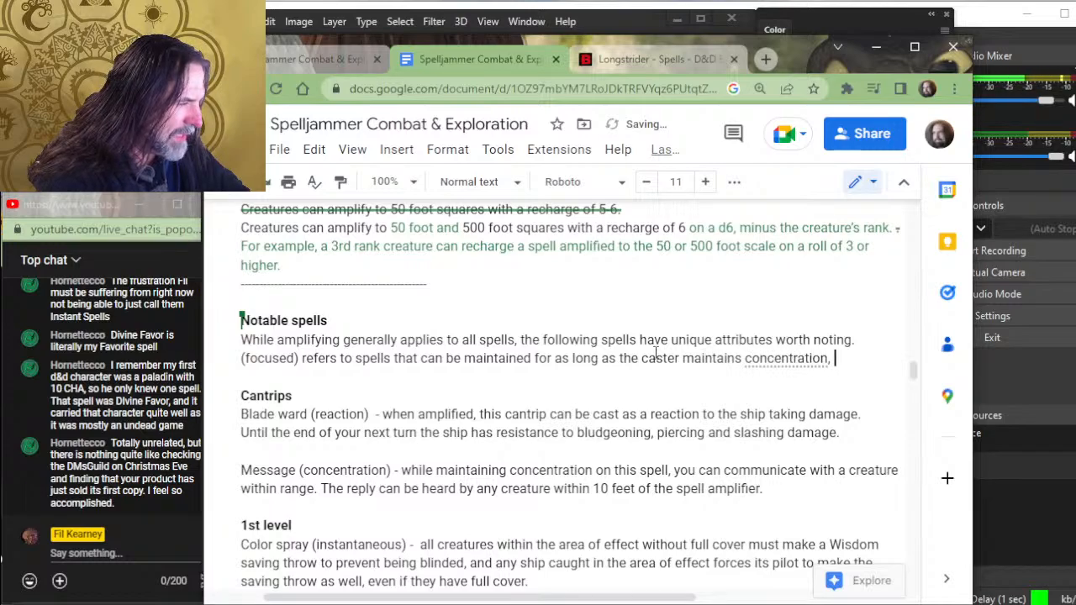
pyautogui.press('BackSpace')
pyautogui.press('BackSpace')
pyautogui.press('BackSpace')
pyautogui.press('BackSpace')
pyautogui.press('BackSpace')
pyautogui.write('ion,')
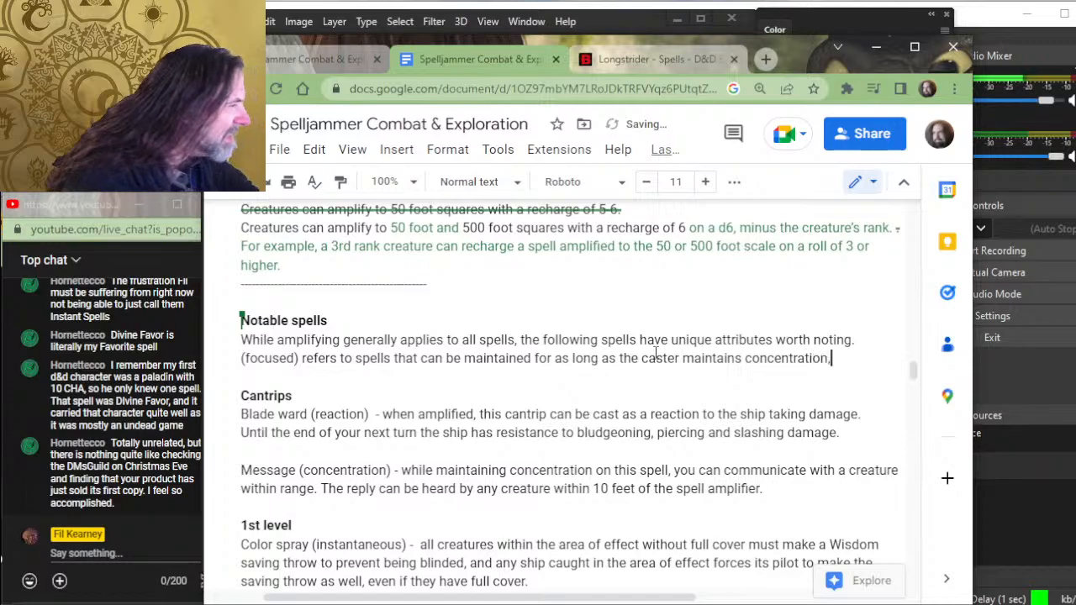
pyautogui.write(' and has ')
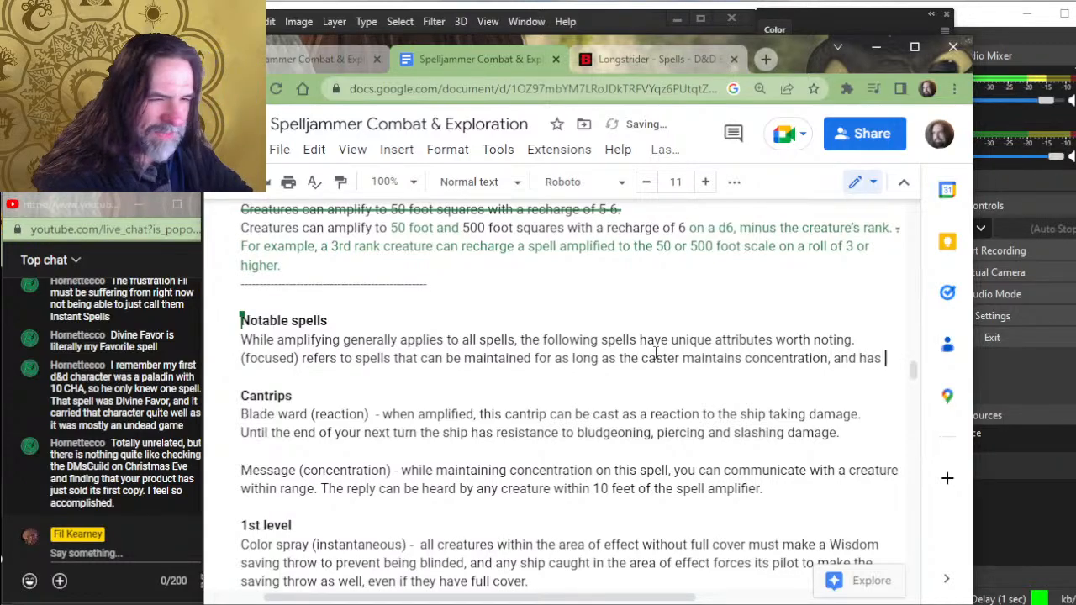
pyautogui.write('focus ')
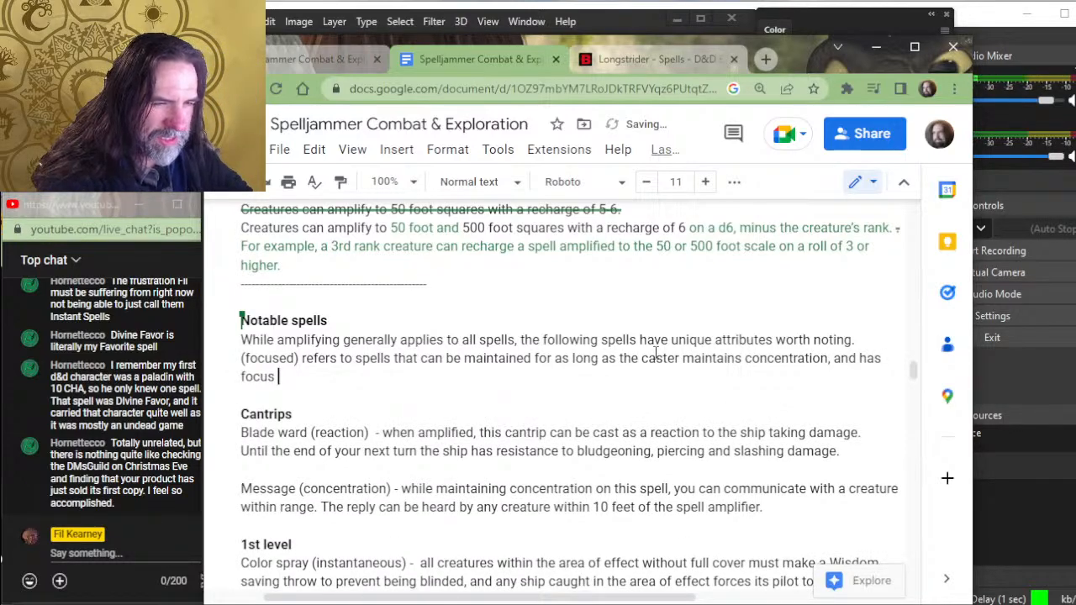
pyautogui.write('on ')
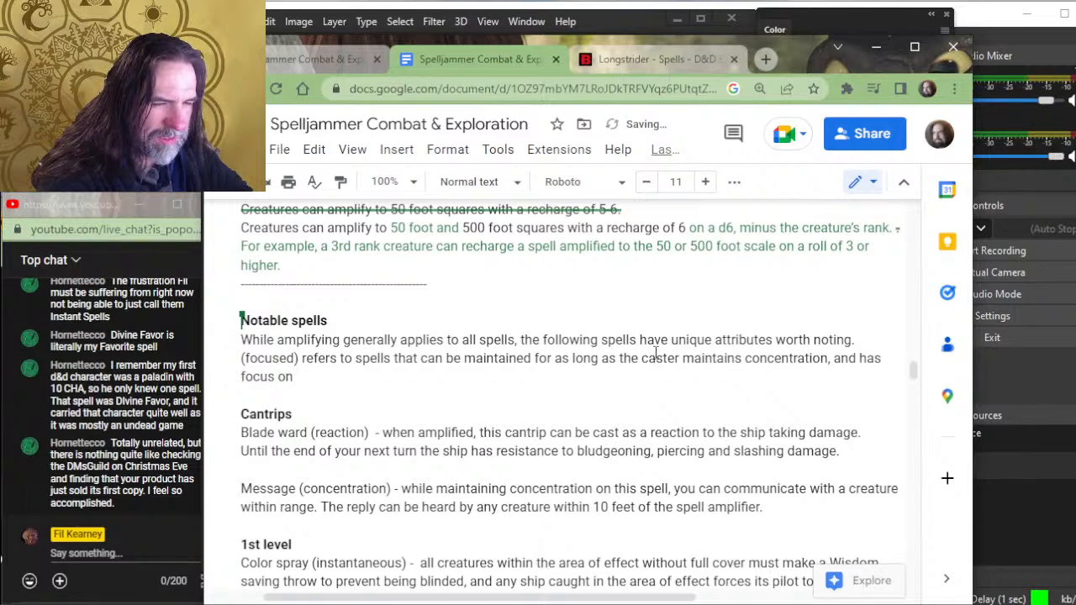
pyautogui.write('a spell amp')
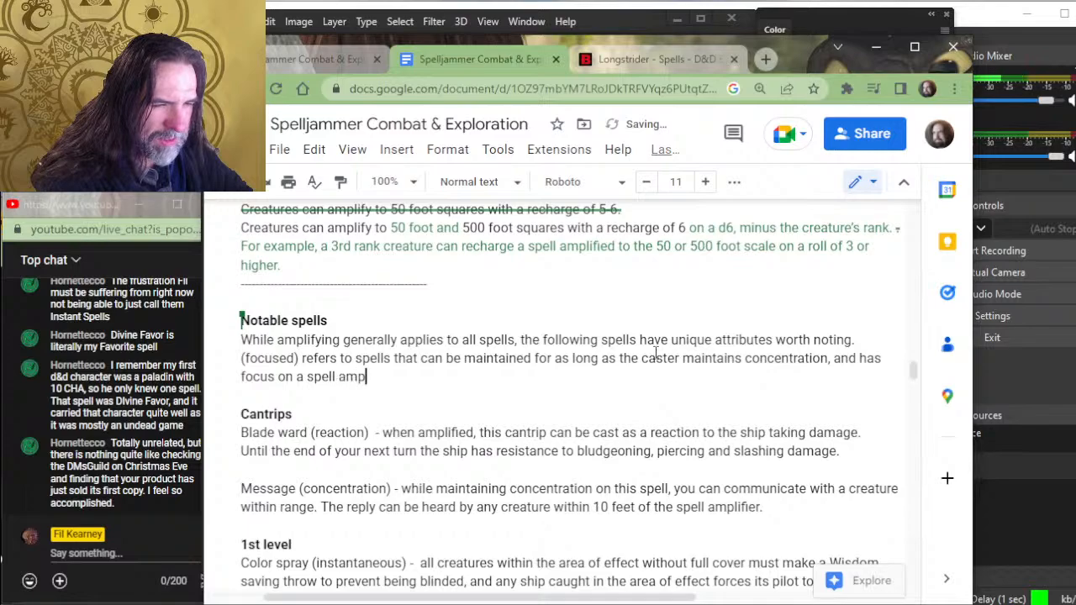
pyautogui.write('lifier.')
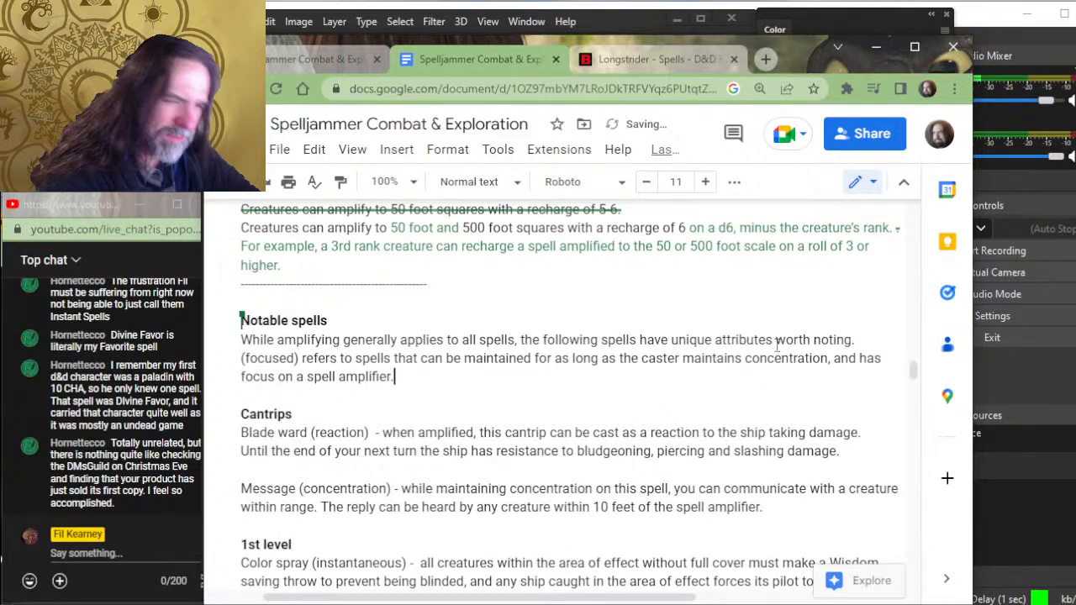
# - Replace "concentration" in the parentheses of the Message cantrip entry with "focused"
pyautogui.scroll(-6, 740, 336)
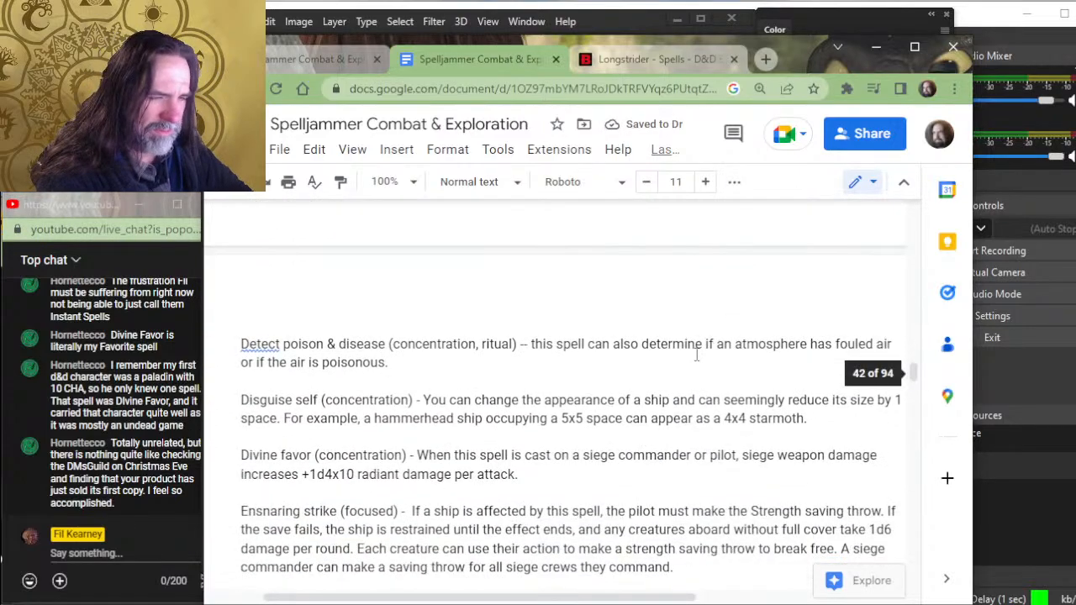
pyautogui.scroll(4, 701, 351)
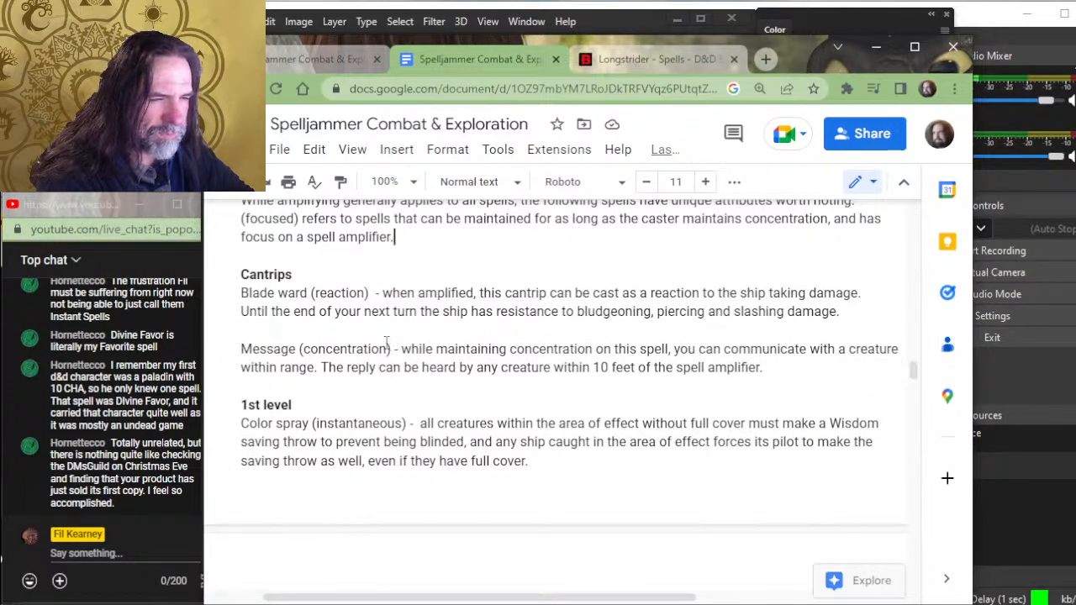
pyautogui.moveTo(388, 349); pyautogui.dragTo(306, 348)
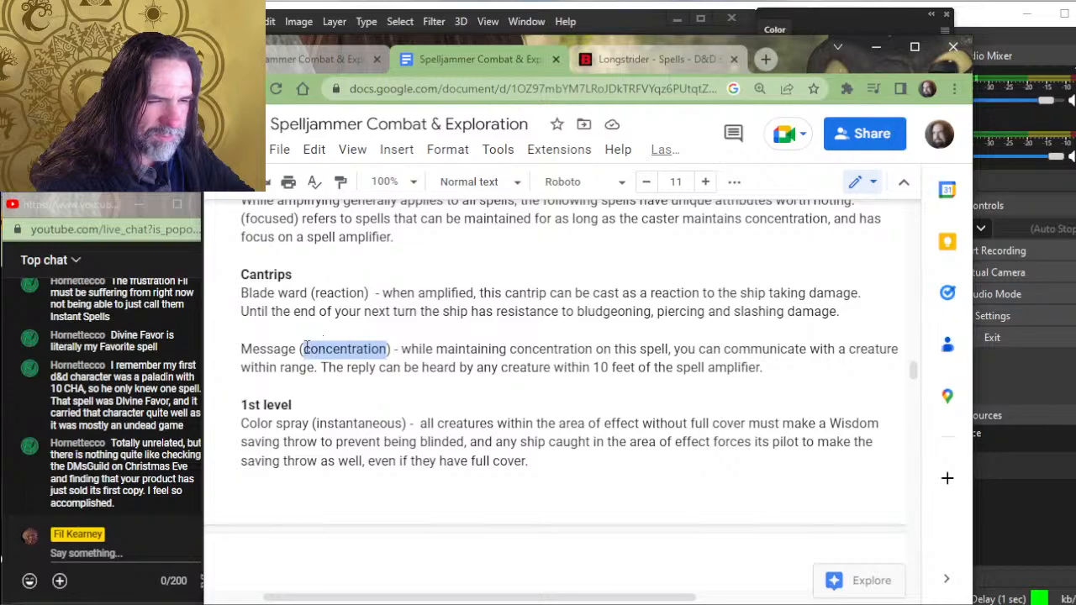
pyautogui.write('focu')
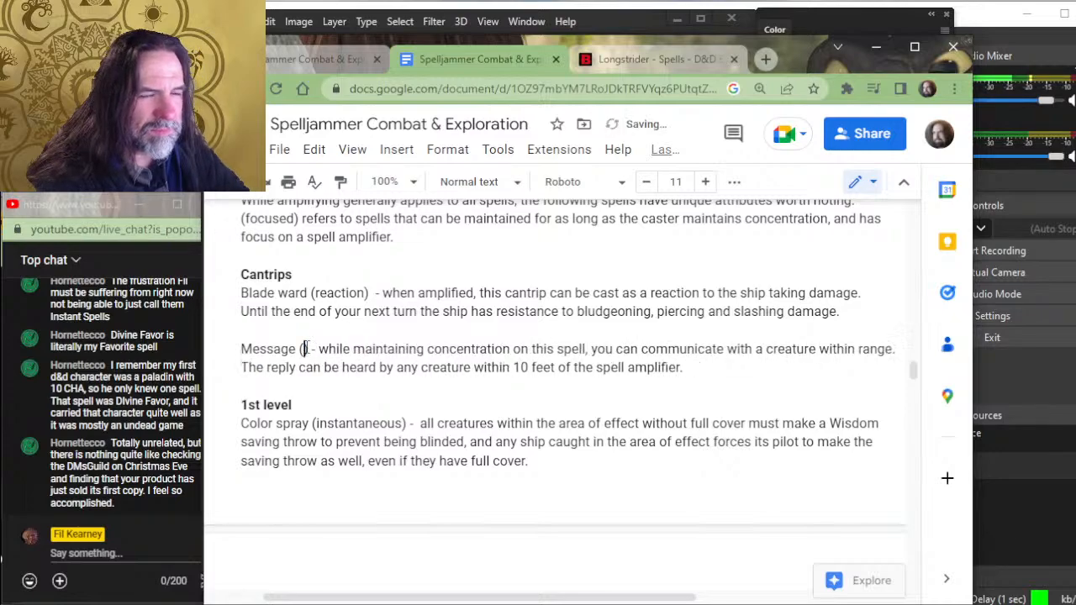
pyautogui.write('sed')
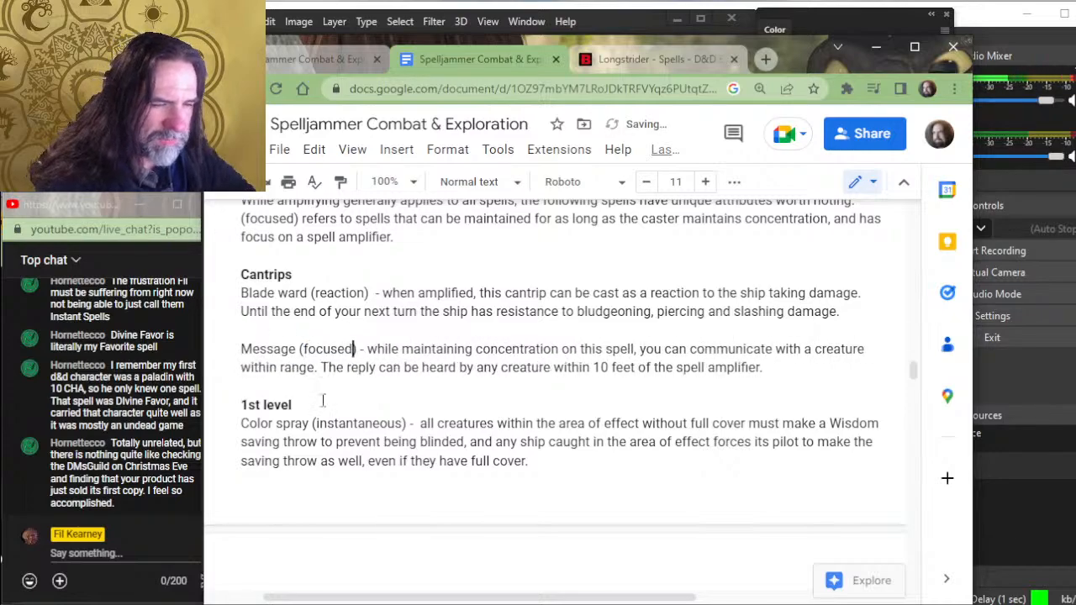
# - Replace "concentration" with "focused" in the parentheses of the Detect poison & disease entry, keeping "ritual"
pyautogui.scroll(-3, 450, 437)
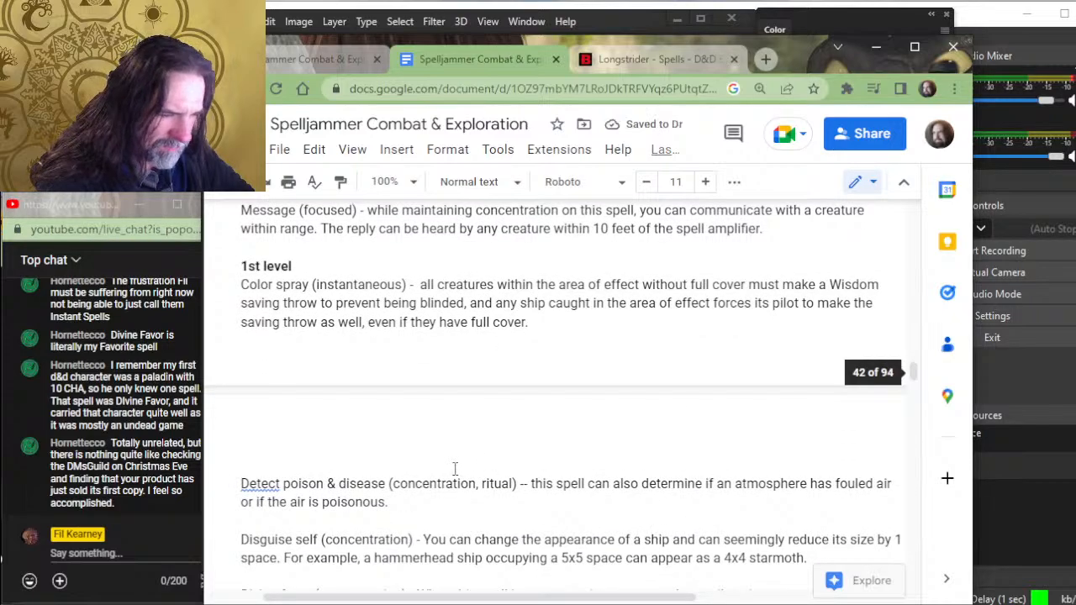
pyautogui.moveTo(476, 486); pyautogui.dragTo(392, 486)
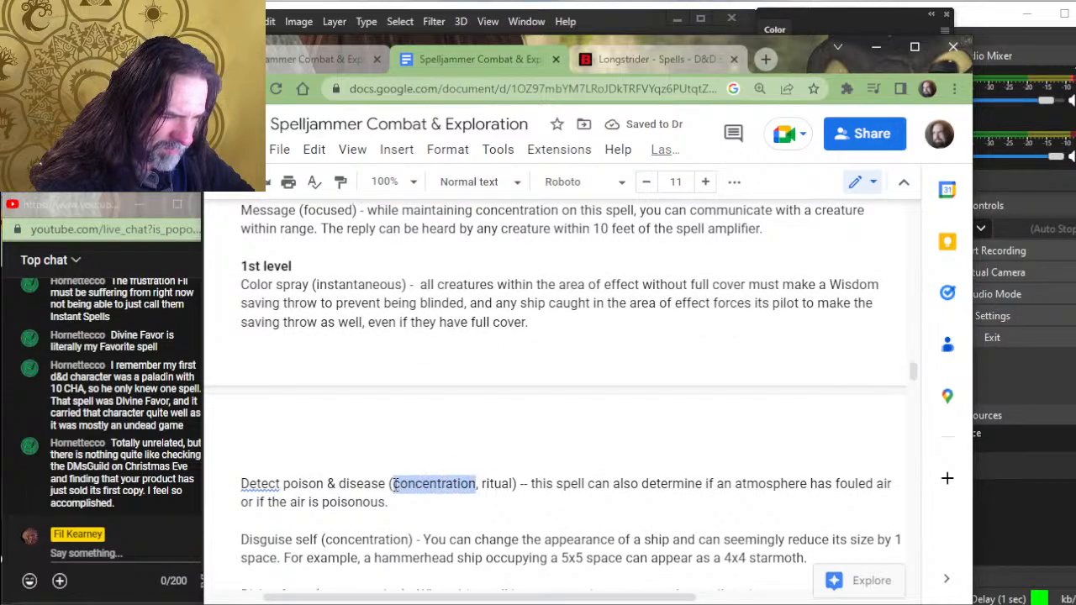
pyautogui.write('focused')
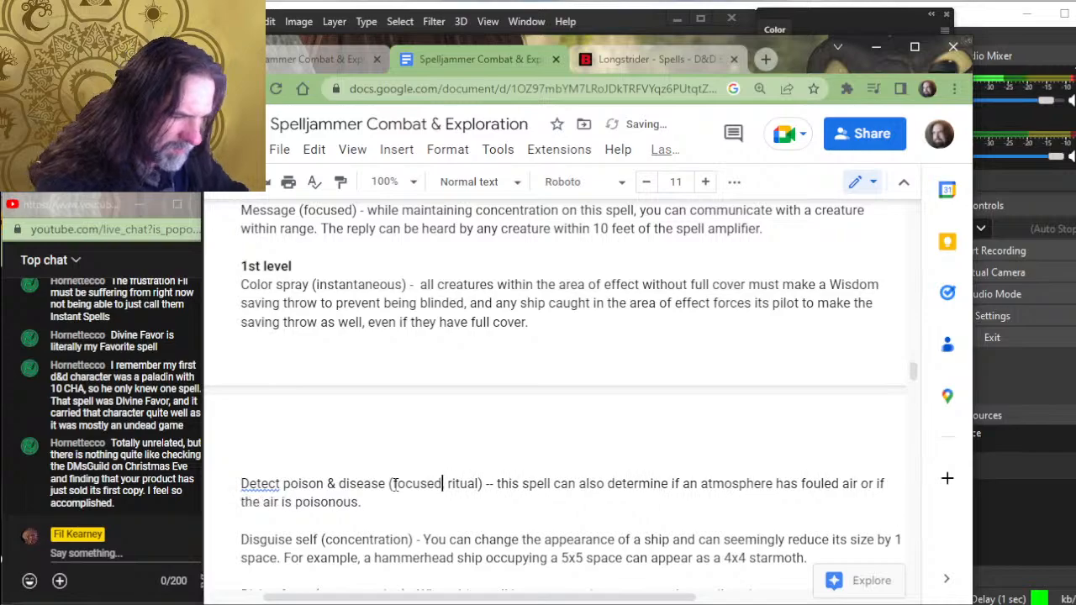
# - Replace "concentration" with "focused" in the parentheses of the Disguise self and Divine favor entries
pyautogui.scroll(-3, 435, 469)
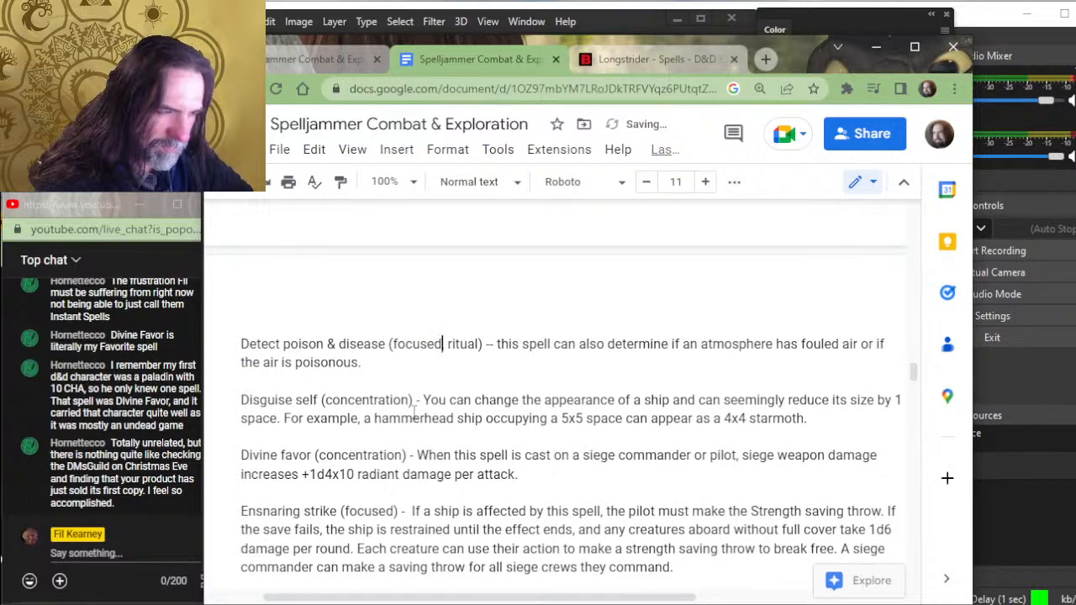
pyautogui.moveTo(411, 400); pyautogui.dragTo(323, 401)
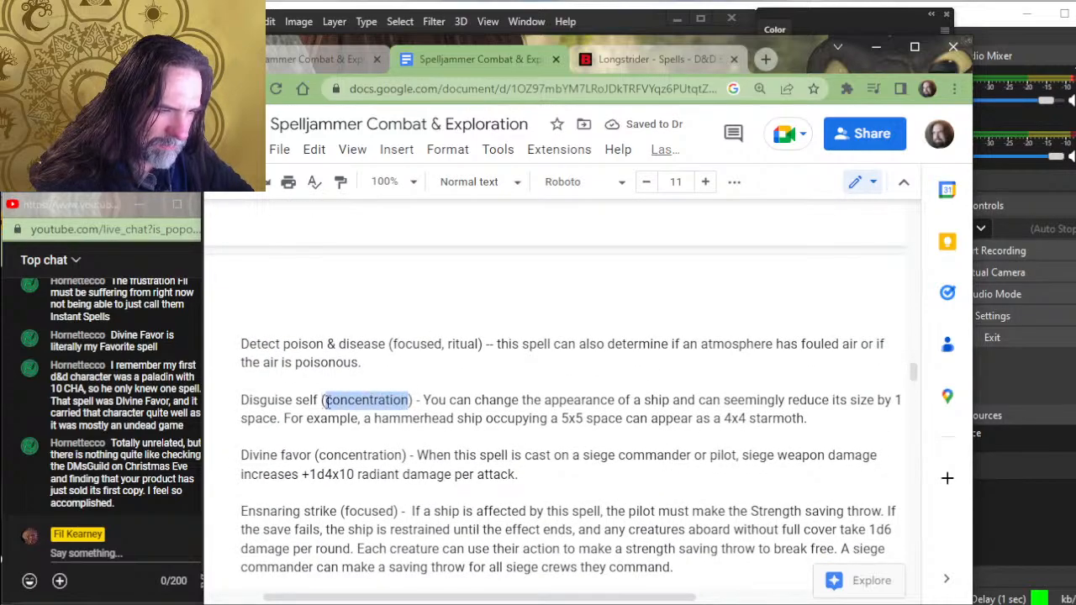
pyautogui.write('focused')
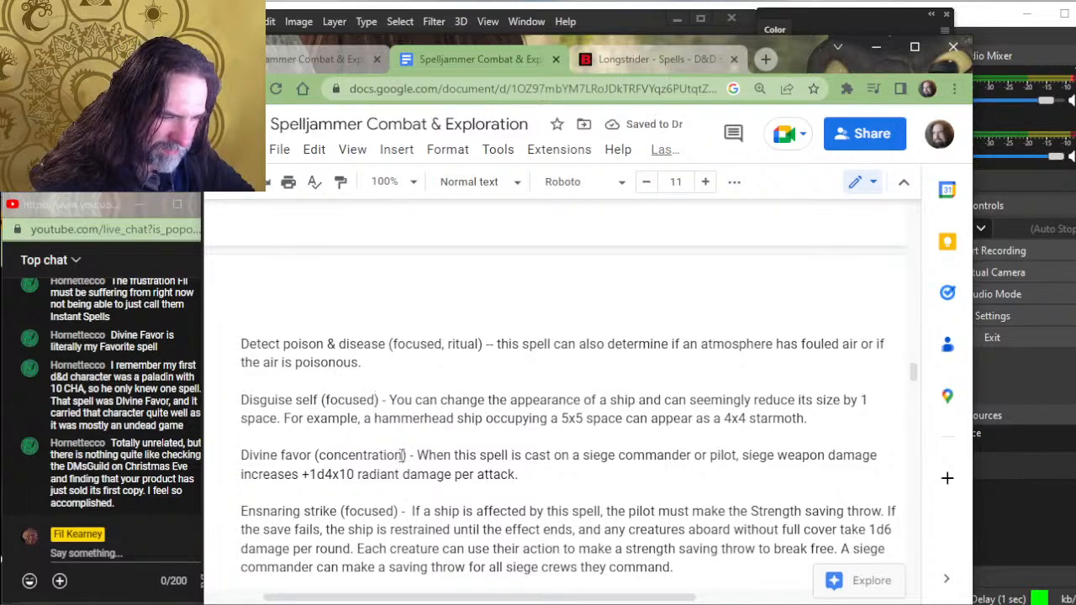
pyautogui.moveTo(403, 458); pyautogui.dragTo(328, 461)
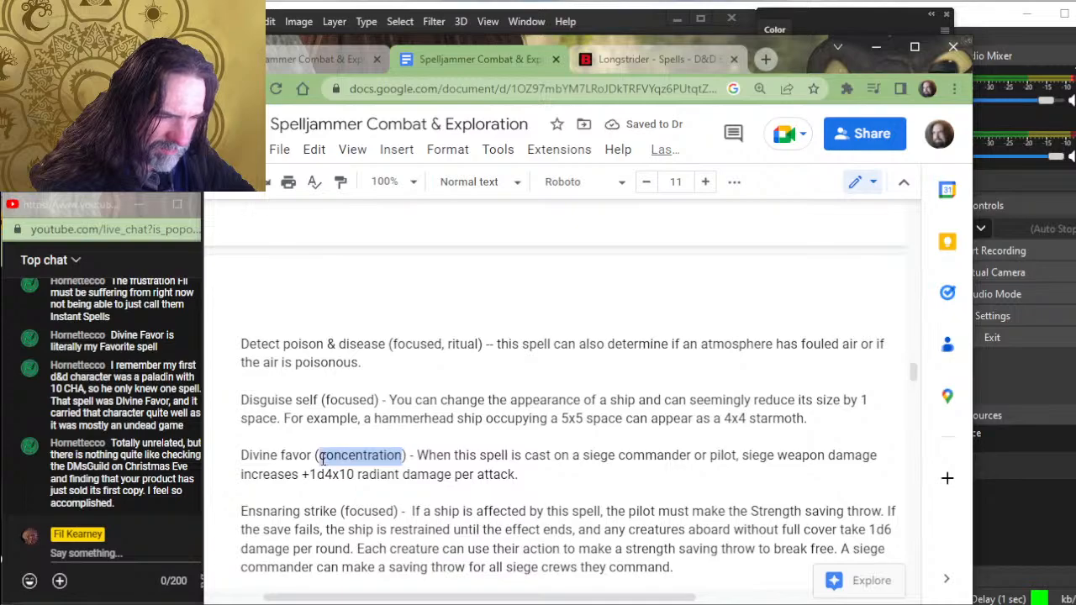
pyautogui.write('focused')
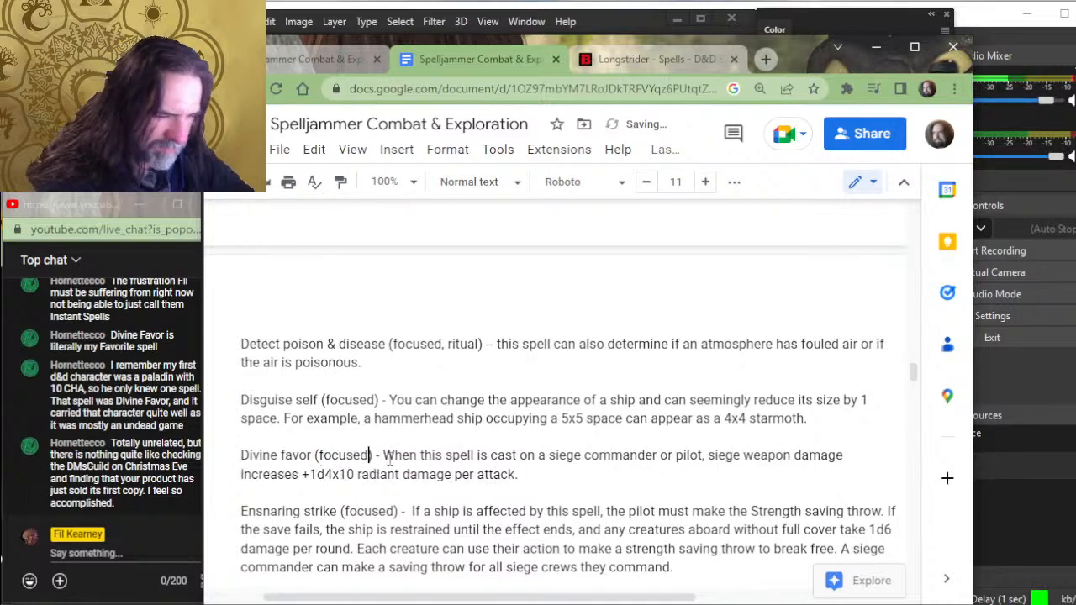
# - Delete "that can be maintained" from the "(focused)" definition below the Notable spells introduction
pyautogui.scroll(-3, 494, 458)
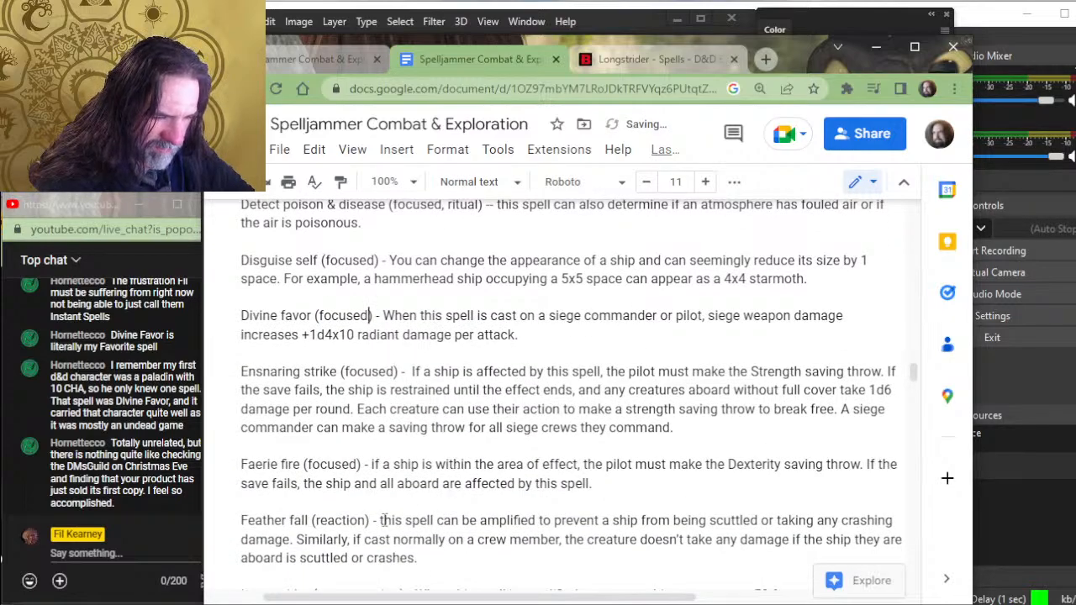
pyautogui.scroll(10, 383, 520)
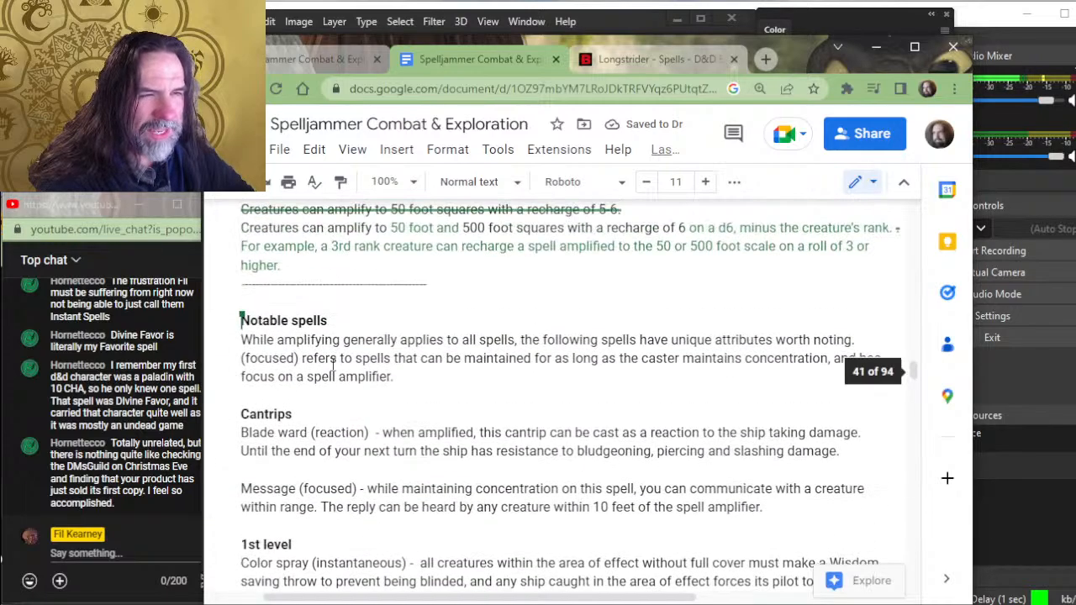
pyautogui.scroll(3, 333, 363)
pyautogui.scroll(-6, 312, 396)
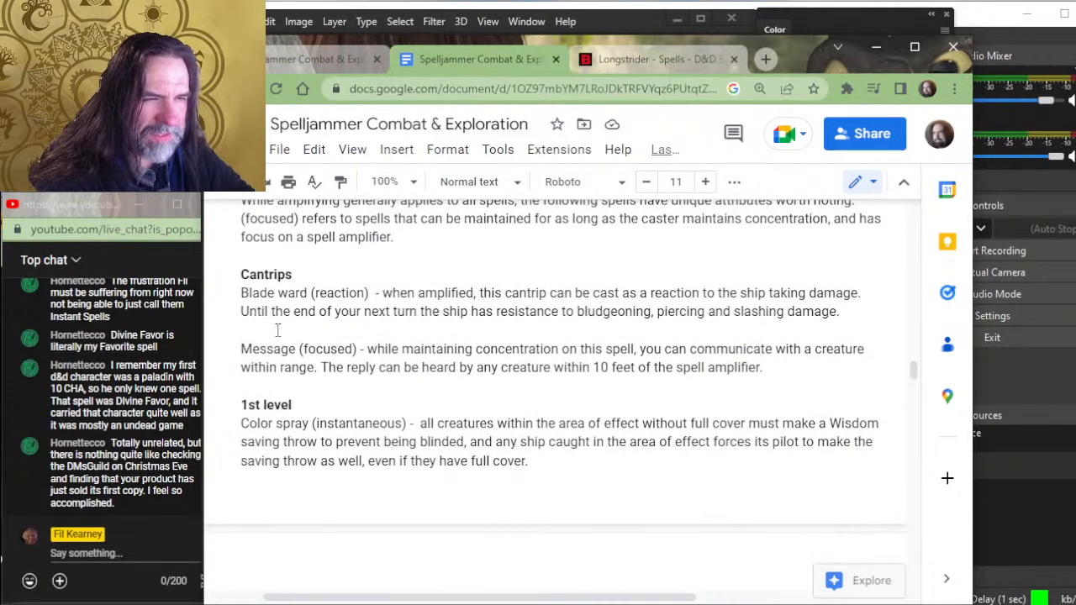
pyautogui.scroll(3, 346, 314)
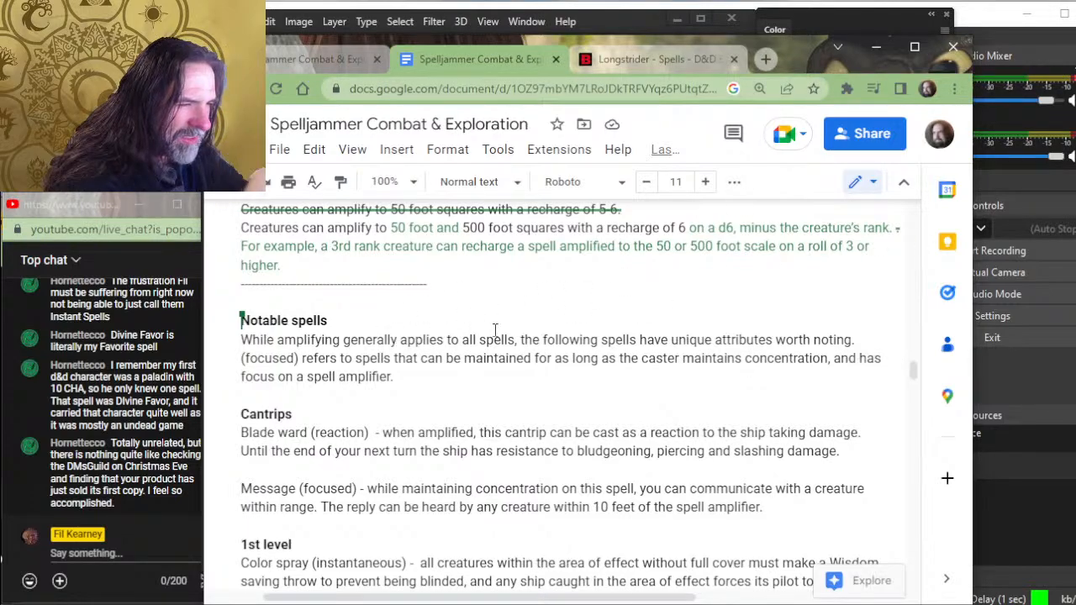
pyautogui.moveTo(530, 359); pyautogui.dragTo(446, 359)
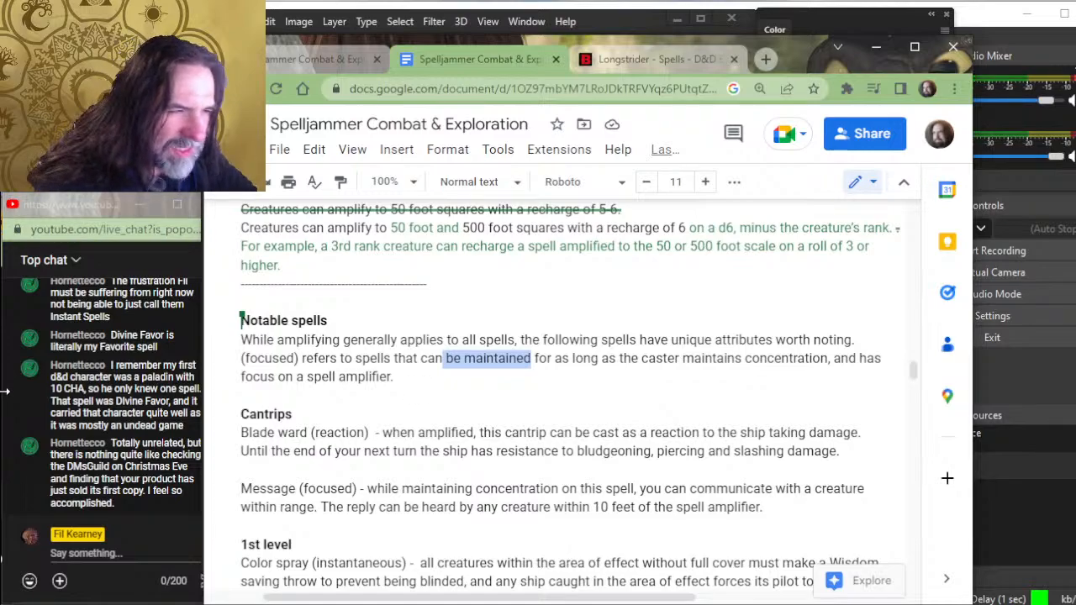
pyautogui.press('BackSpace')
pyautogui.press('BackSpace')
pyautogui.press('BackSpace')
pyautogui.press('BackSpace')
pyautogui.press('BackSpace')
pyautogui.press('BackSpace')
pyautogui.press('BackSpace')
pyautogui.press('BackSpace')
pyautogui.press('BackSpace')
pyautogui.press('BackSpace')
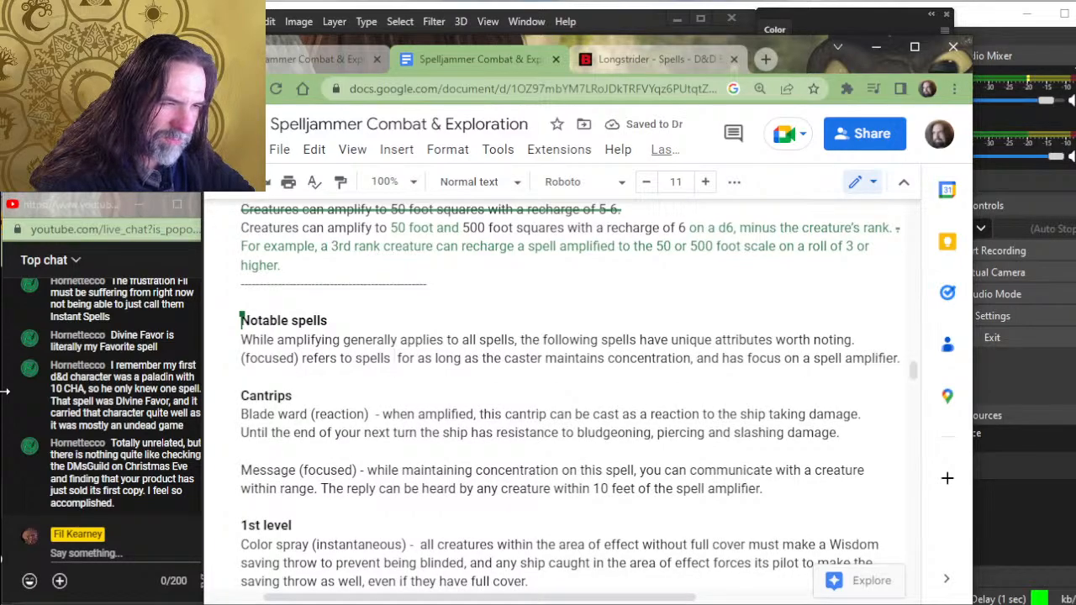
pyautogui.write('taht have a')
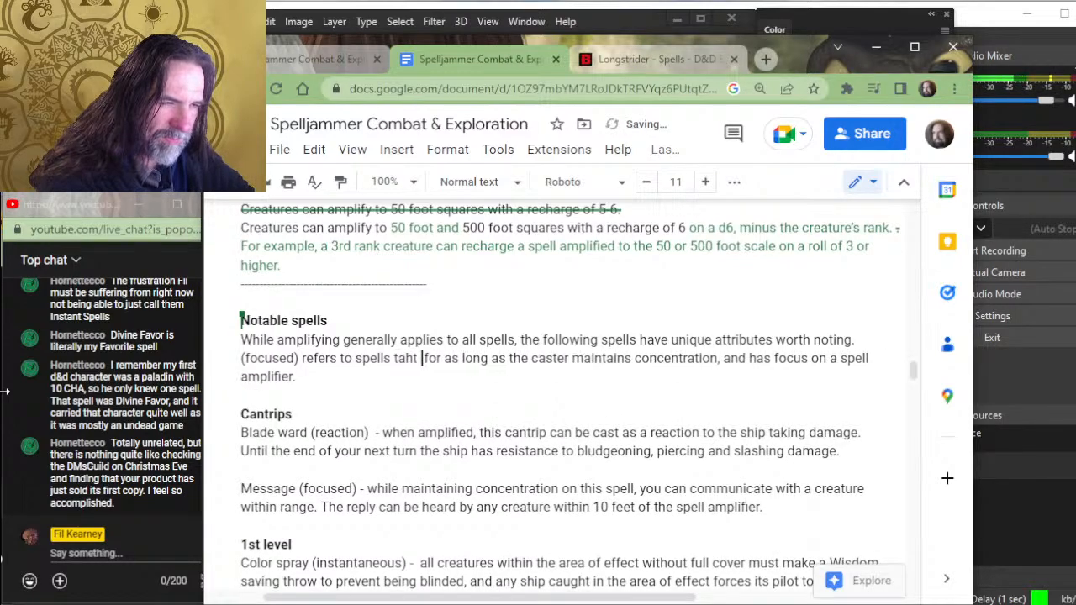
pyautogui.write(' duration')
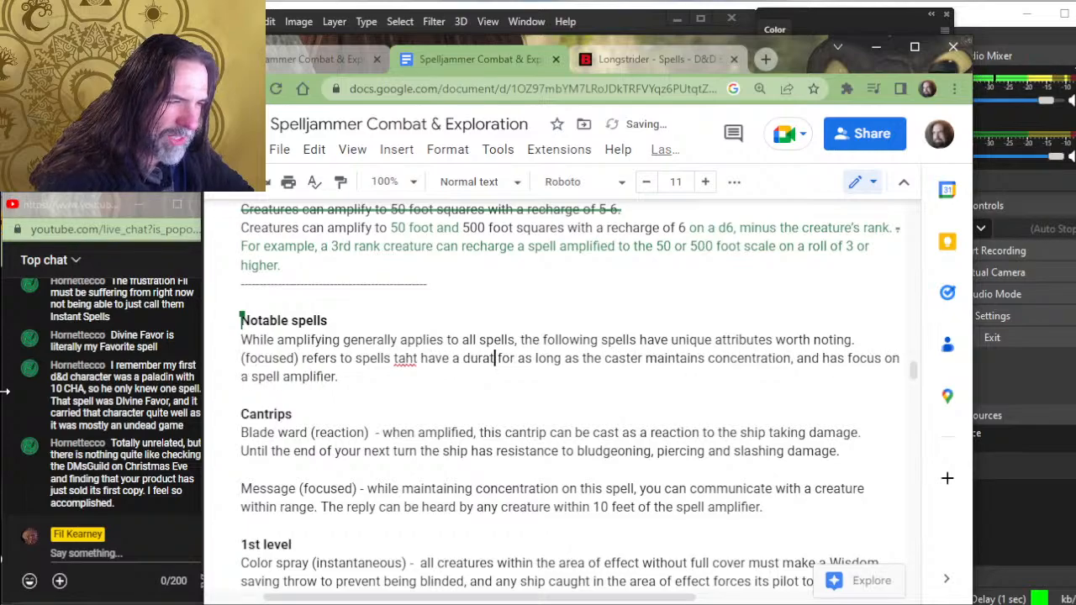
pyautogui.press('BackSpace')
pyautogui.press('BackSpace')
pyautogui.press('BackSpace')
pyautogui.press('BackSpace')
pyautogui.press('BackSpace')
pyautogui.press('BackSpace')
pyautogui.press('BackSpace')
pyautogui.press('BackSpace')
pyautogui.press('BackSpace')
pyautogui.press('BackSpace')
pyautogui.press('BackSpace')
pyautogui.press('BackSpace')
pyautogui.press('BackSpace')
pyautogui.press('BackSpace')
pyautogui.press('BackSpace')
pyautogui.press('BackSpace')
pyautogui.press('BackSpace')
pyautogui.press('BackSpace')
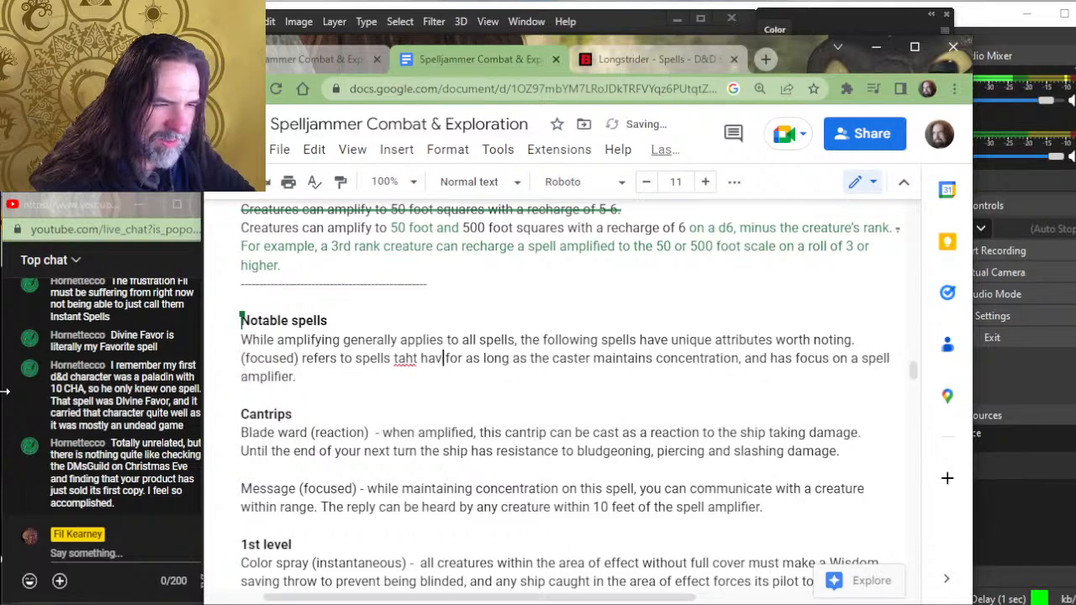
pyautogui.press('BackSpace')
pyautogui.press('BackSpace')
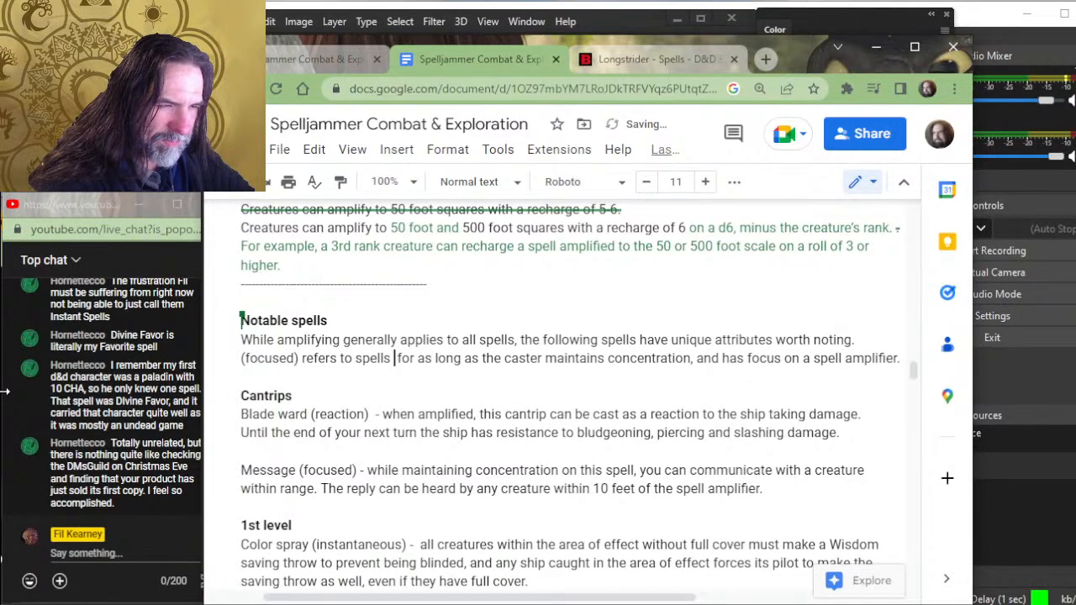
pyautogui.press('BackSpace')
pyautogui.press('BackSpace')
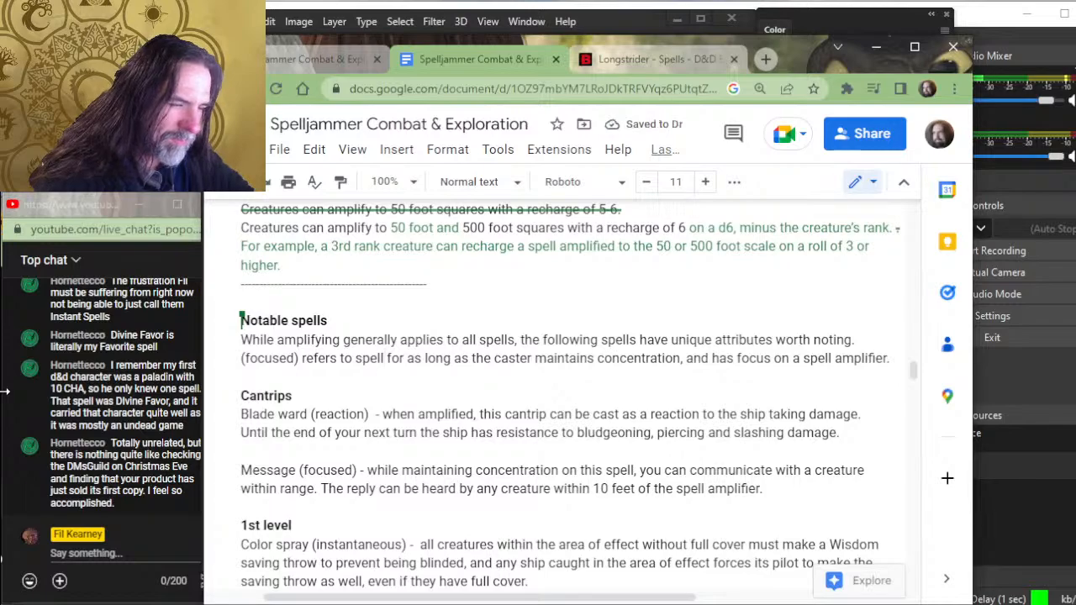
pyautogui.press('BackSpace')
pyautogui.press('BackSpace')
pyautogui.press('BackSpace')
pyautogui.press('BackSpace')
pyautogui.press('BackSpace')
pyautogui.press('BackSpace')
pyautogui.press('BackSpace')
pyautogui.press('BackSpace')
pyautogui.press('BackSpace')
pyautogui.press('BackSpace')
pyautogui.press('BackSpace')
pyautogui.press('BackSpace')
pyautogui.write('ers to ')
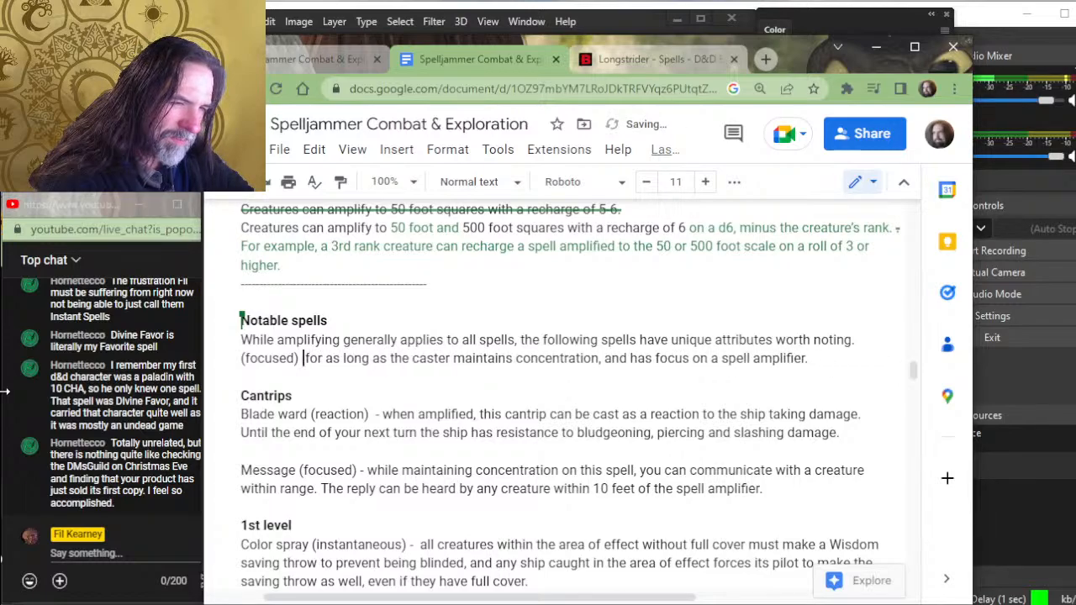
pyautogui.write('spells ')
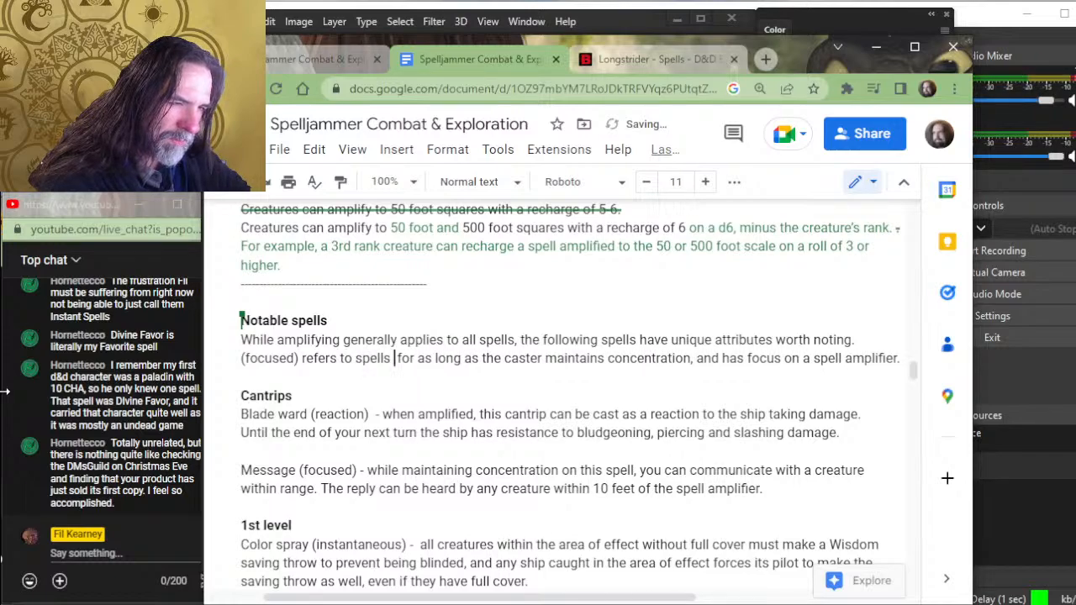
pyautogui.write('that ')
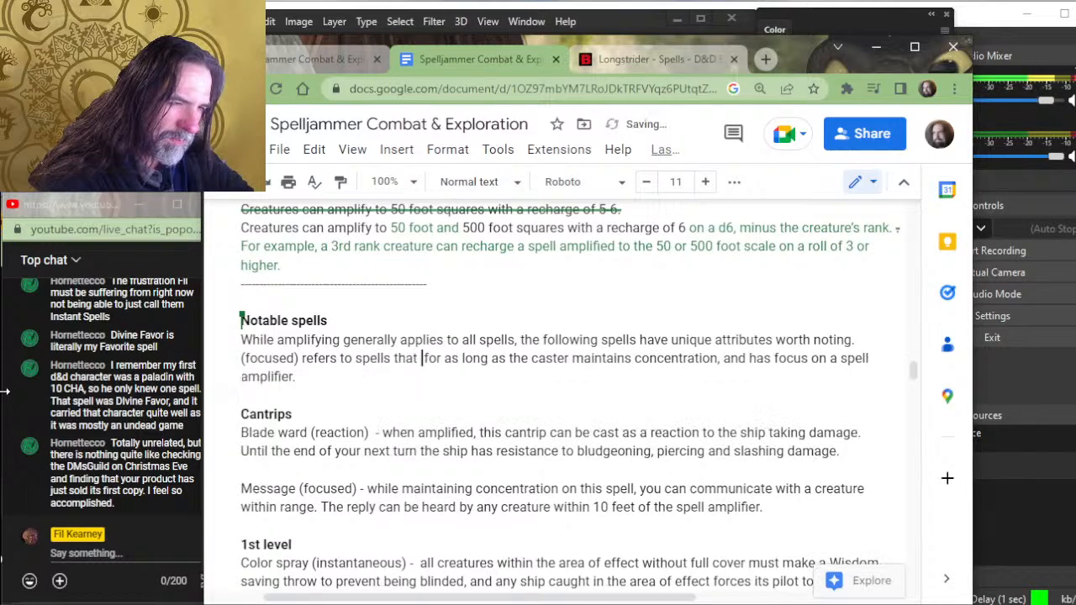
pyautogui.write('can remain ac')
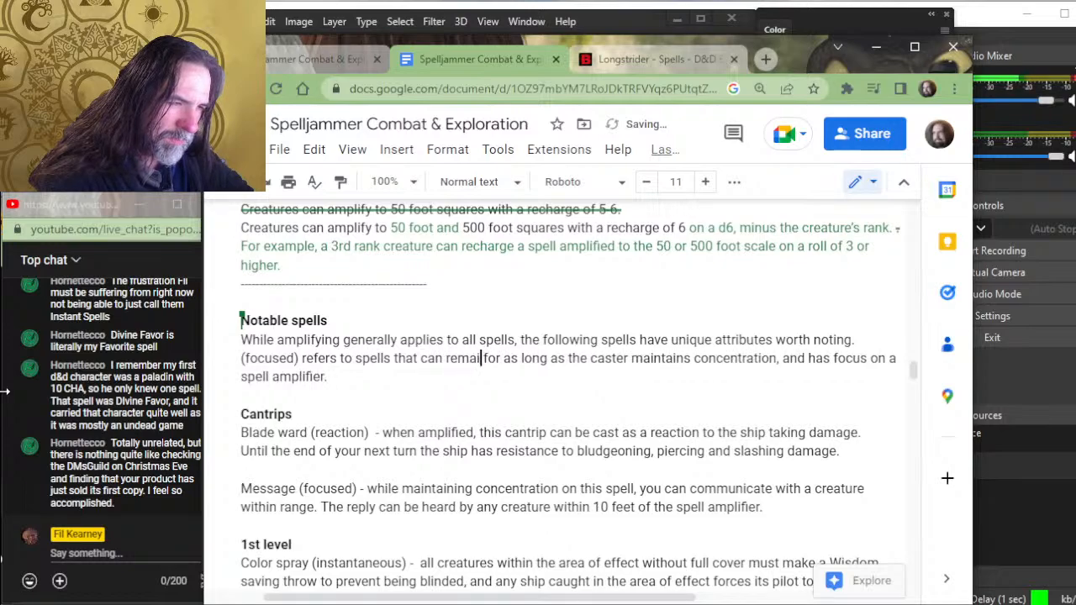
pyautogui.write('tive')
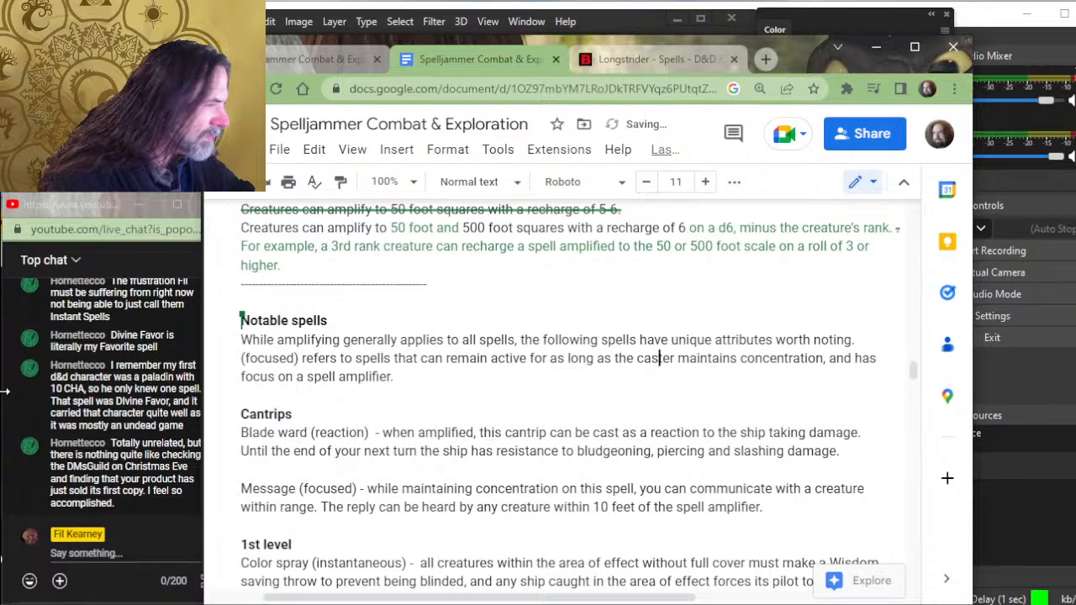
# - Insert "that can remain active" after "(focused) refers to spells" in the definition under Notable spells
pyautogui.press('Right')
pyautogui.press('Right')
pyautogui.press('Right')
pyautogui.press('Down')
pyautogui.press('Down')
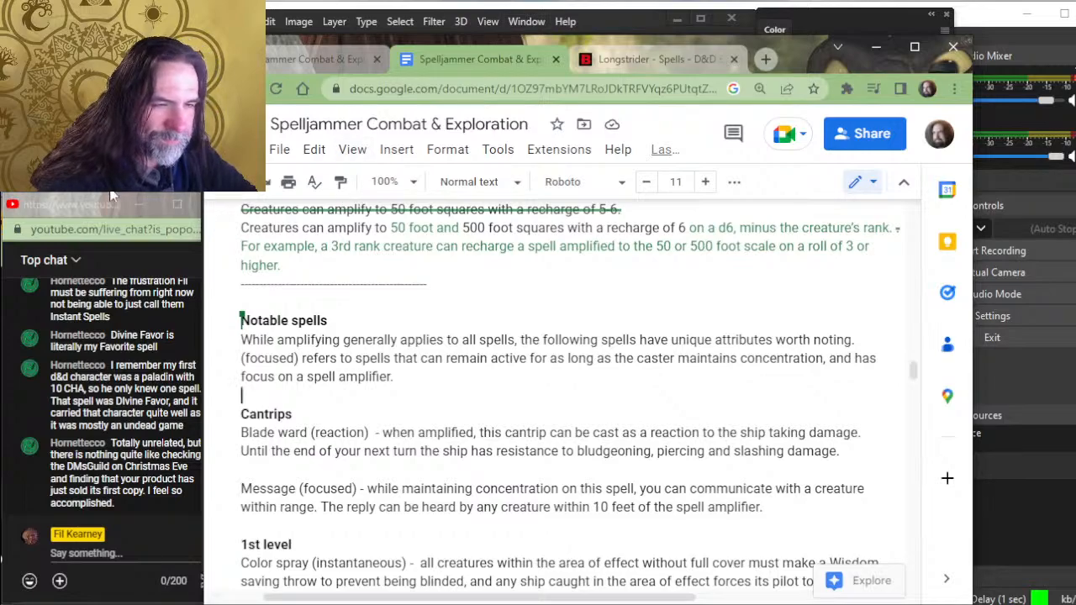
# - Replace "concentration" with "focused" in the parentheses of the Longstrider entry
pyautogui.scroll(-8, 303, 401)
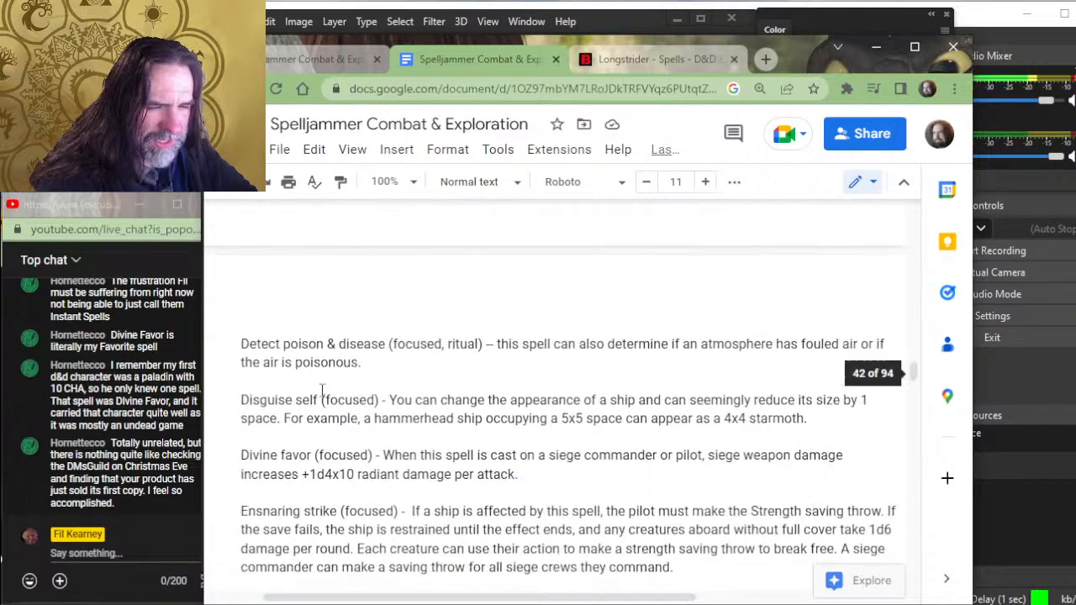
pyautogui.scroll(-3, 424, 424)
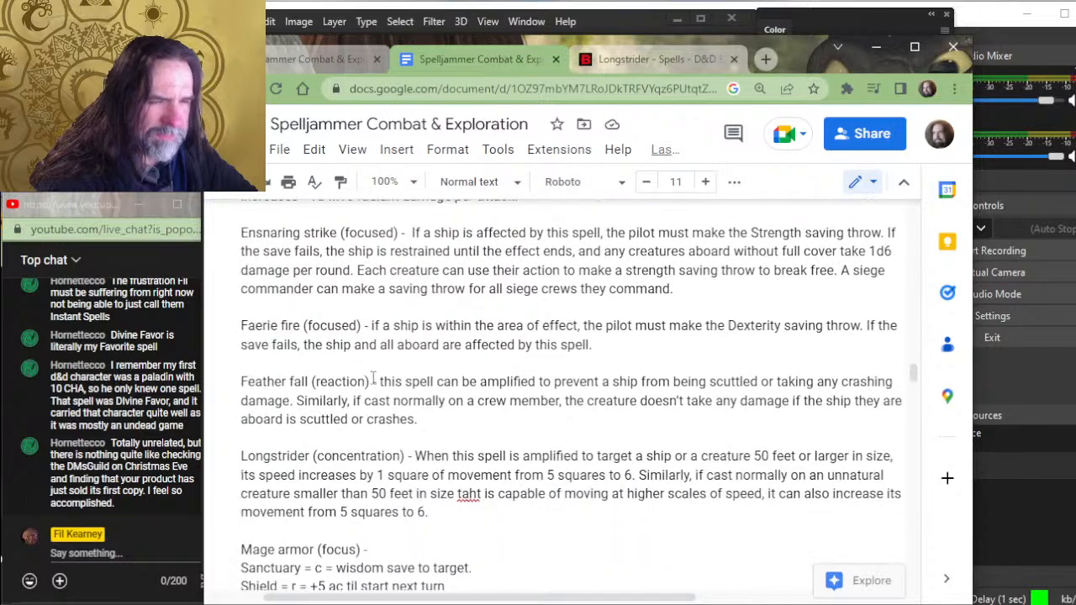
pyautogui.scroll(6, 377, 350)
pyautogui.scroll(-3, 377, 350)
pyautogui.scroll(-3, 377, 349)
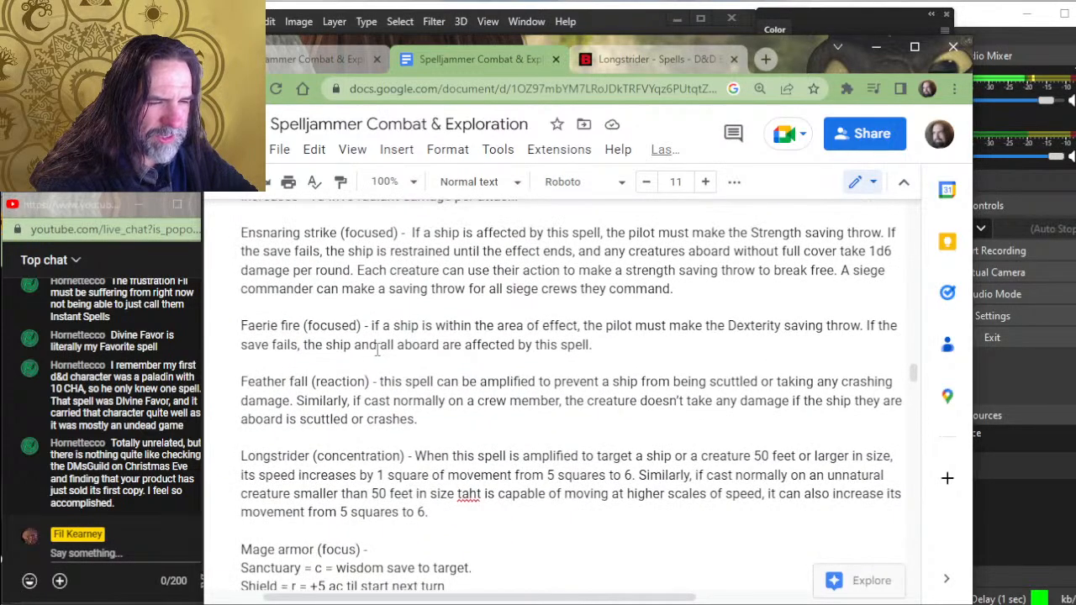
pyautogui.doubleClick(398, 455)
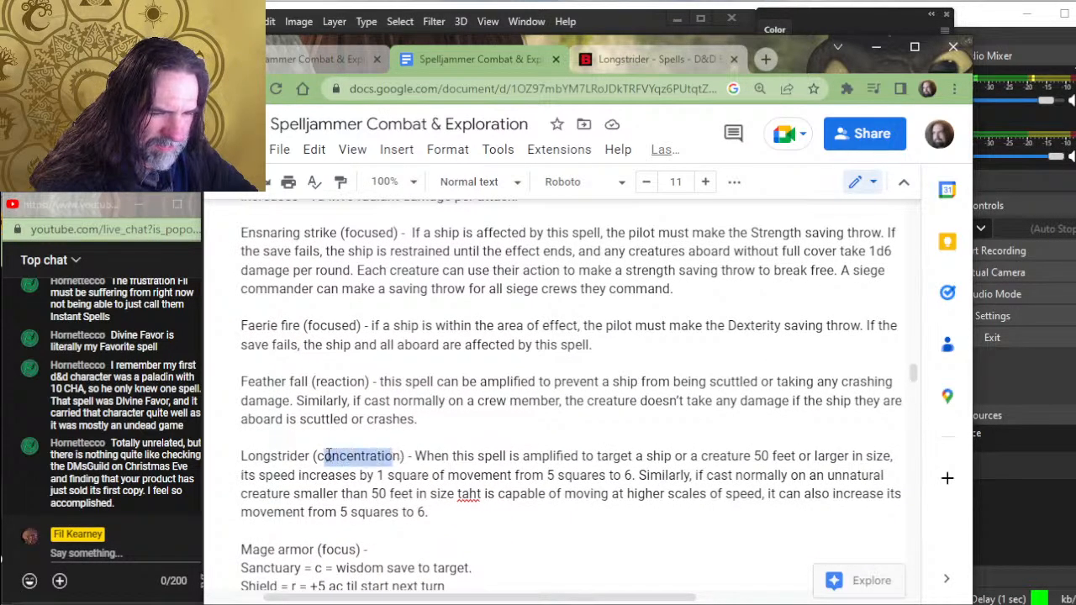
pyautogui.press('BackSpace')
pyautogui.write('focused')
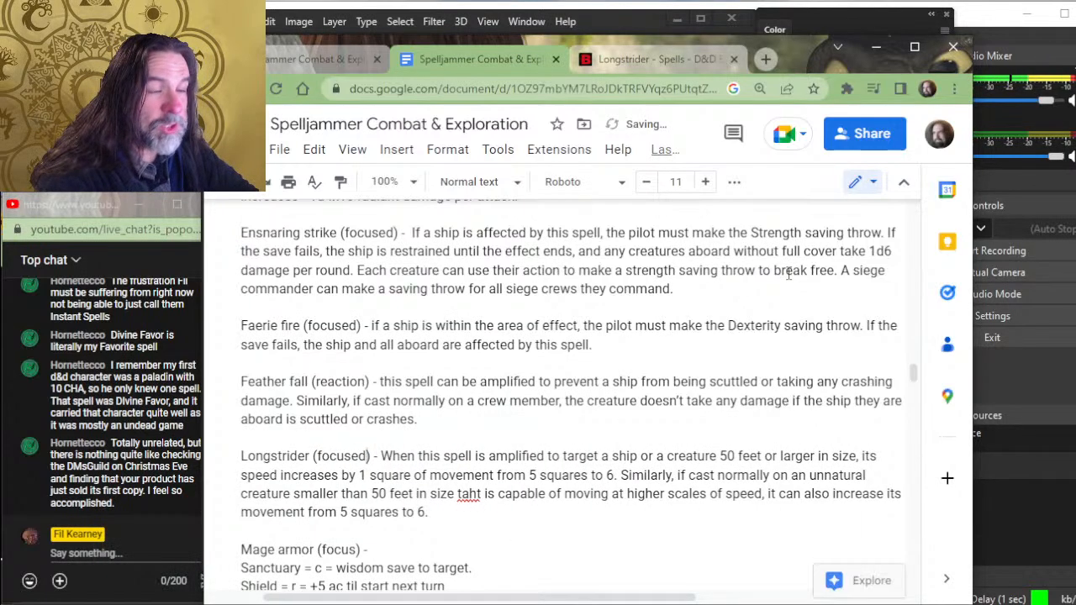
# - Extend "focus" to "focused" in the parentheses of the Mage armor entry
pyautogui.scroll(-3, 805, 322)
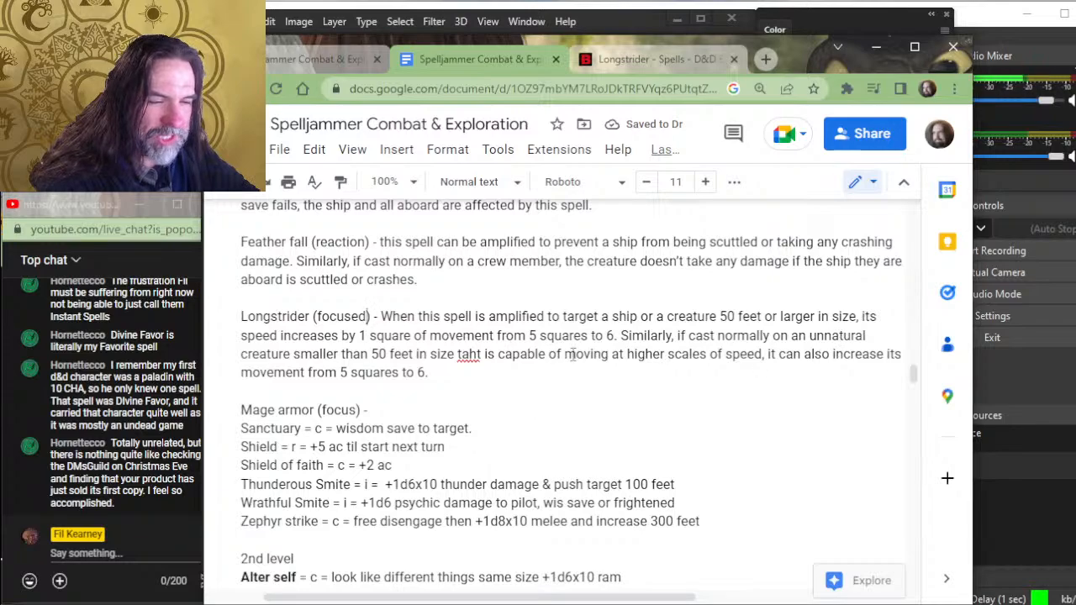
pyautogui.click(357, 411)
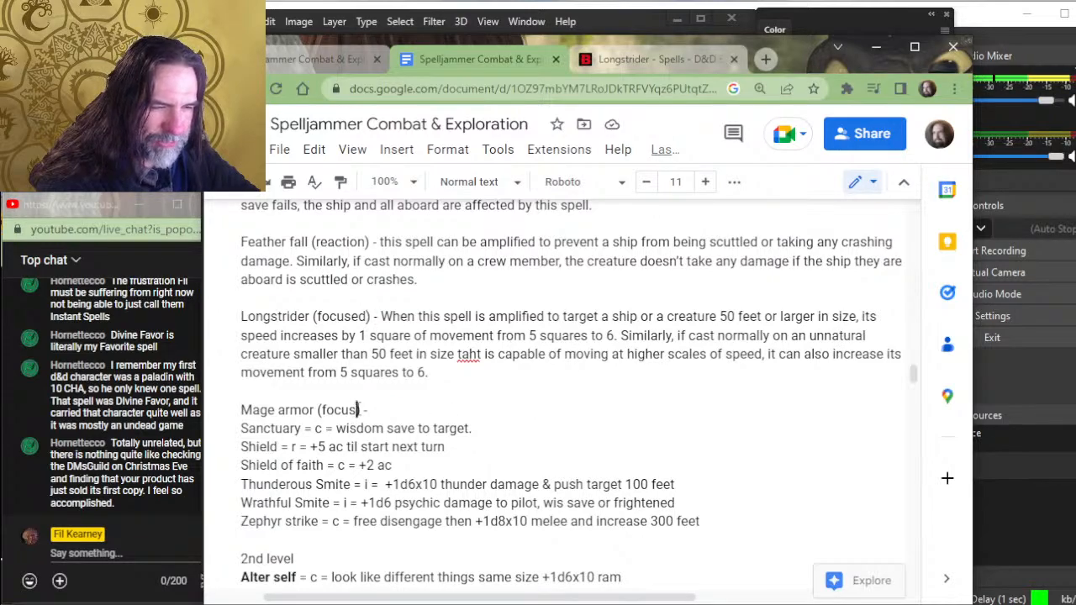
pyautogui.write('ed')
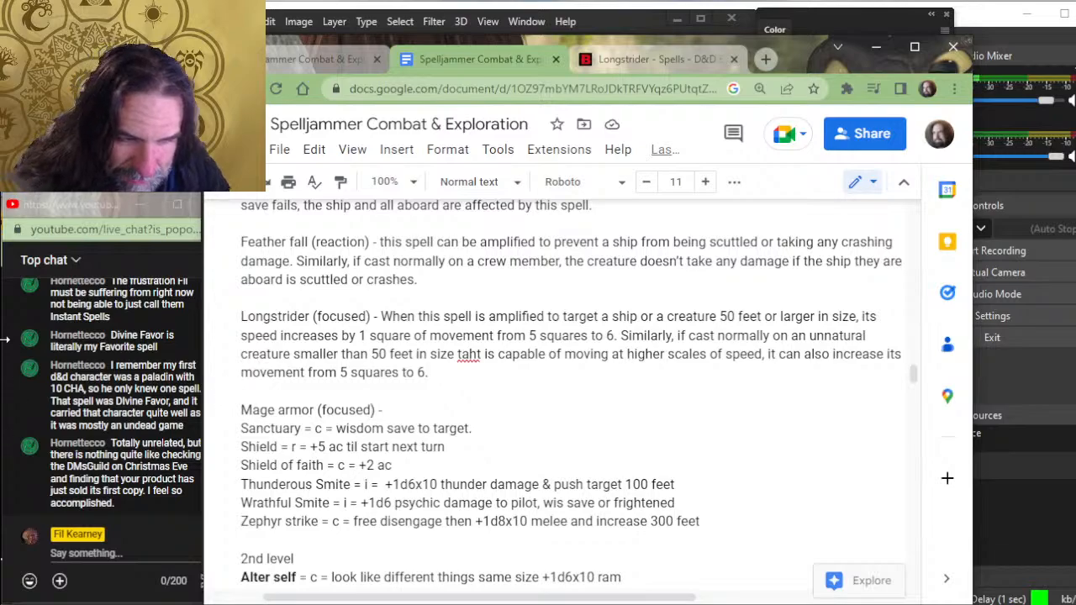
# - Switch to the YouTube live chat window and make it slightly narrower beside the document
pyautogui.click(35, 372)
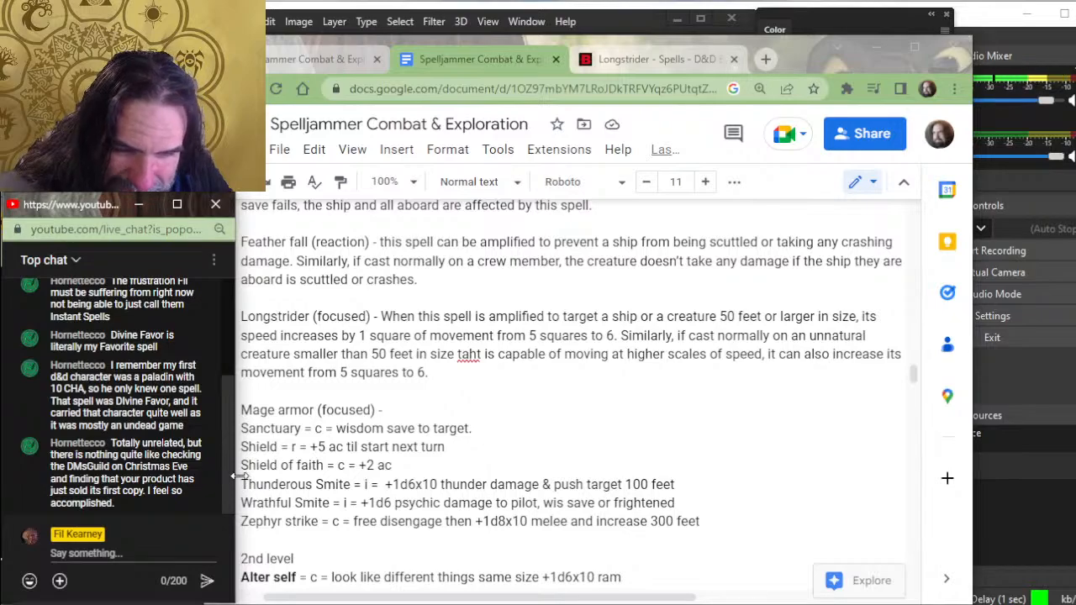
pyautogui.moveTo(238, 476); pyautogui.dragTo(231, 475)
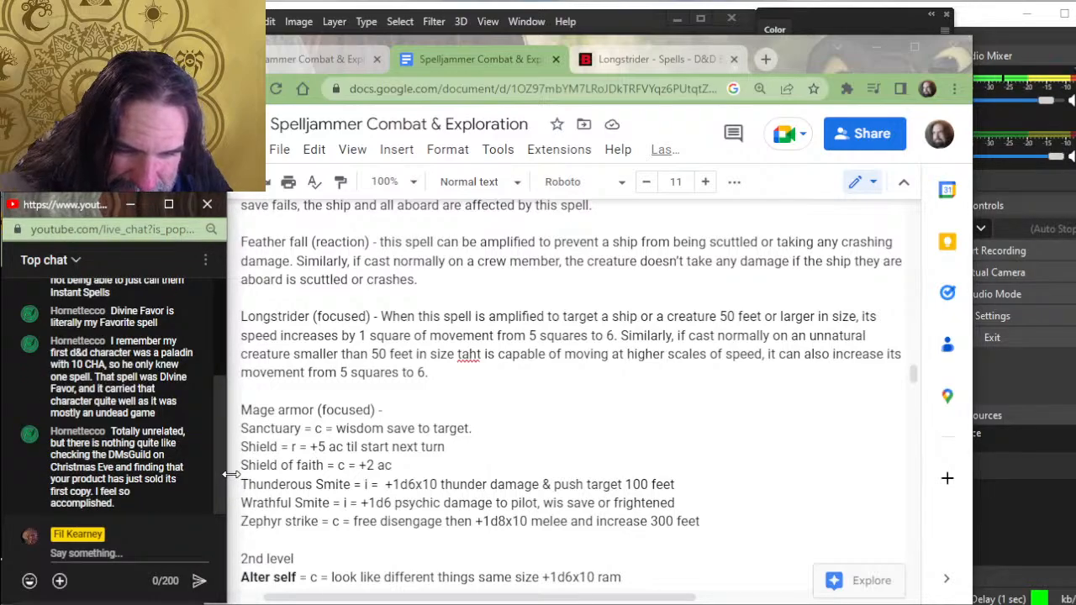
# - Correct the misspelled "taht" to "that" in the Longstrider entry
pyautogui.click(277, 501)
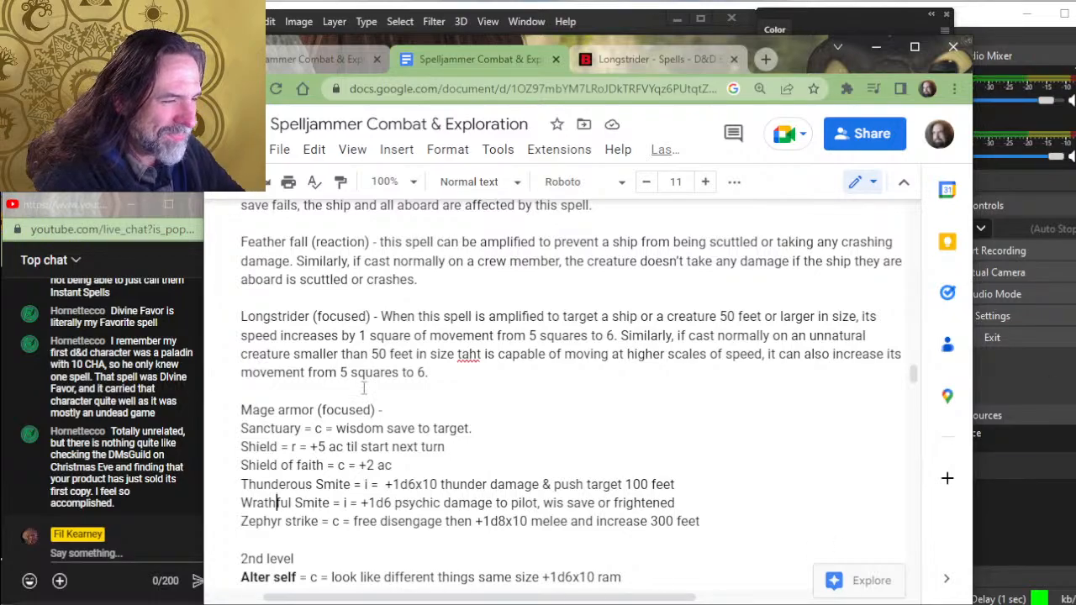
pyautogui.click(469, 354)
pyautogui.press('BackSpace')
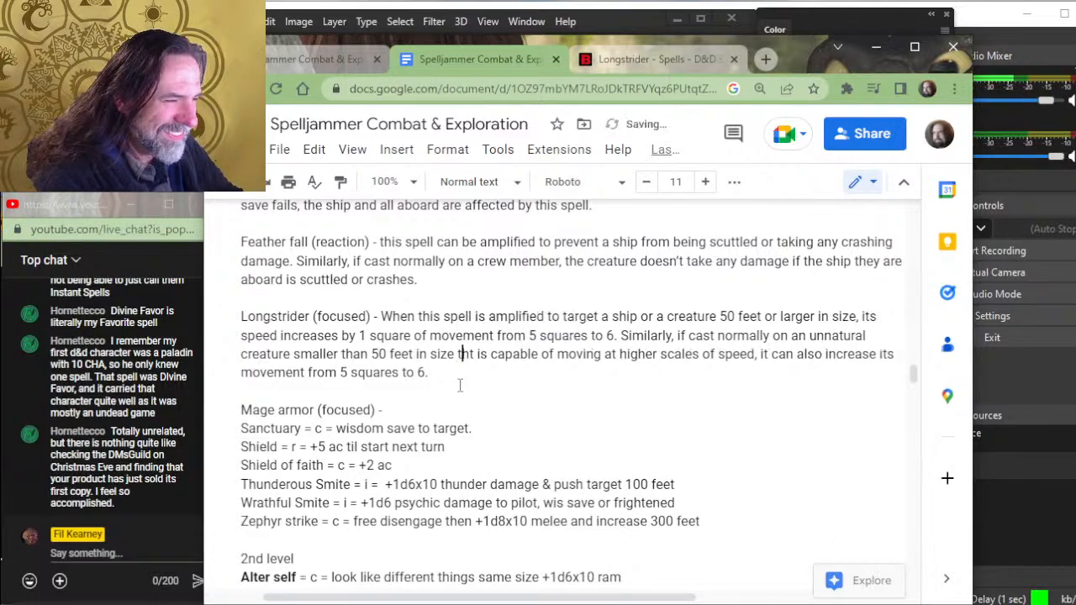
pyautogui.press('Right')
pyautogui.write('a')
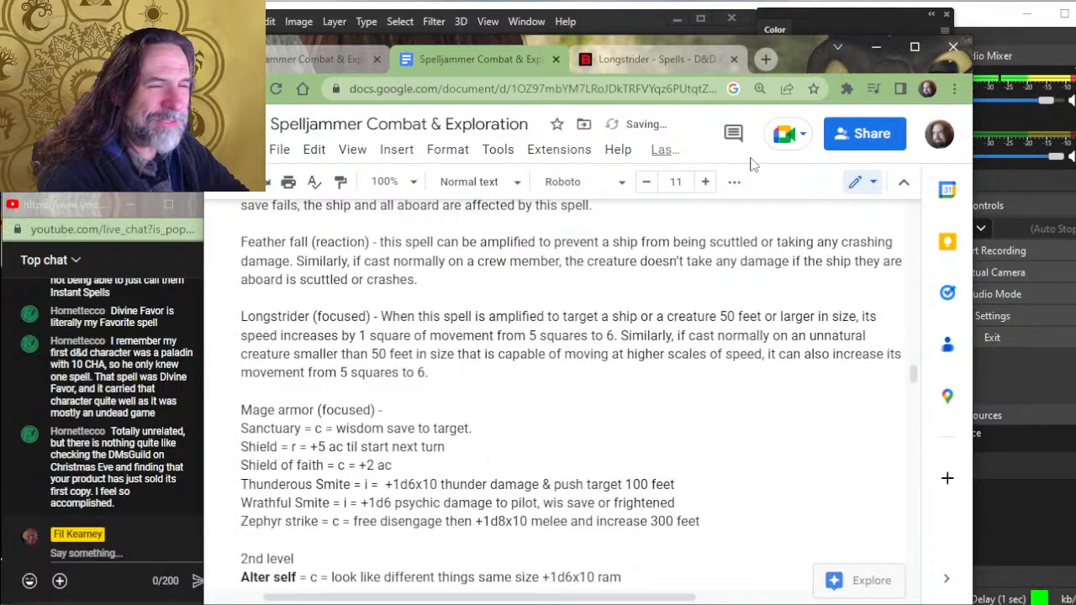
# - Insert a blank line between the Mage armor and Sanctuary entries and return to the end of the Mage armor line
pyautogui.scroll(3, 775, 324)
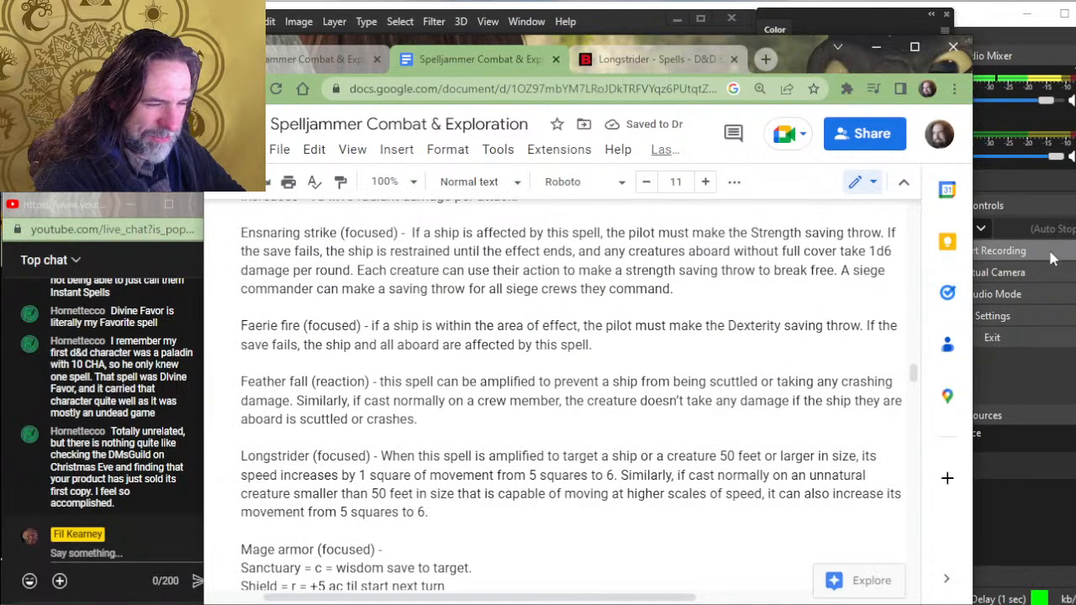
pyautogui.scroll(-3, 775, 324)
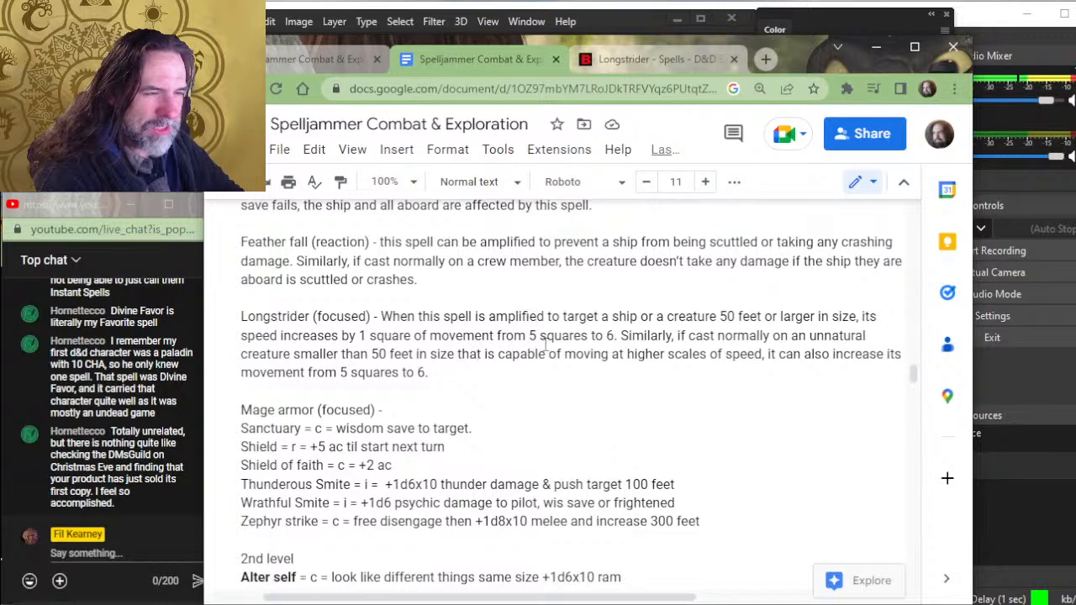
pyautogui.click(447, 412)
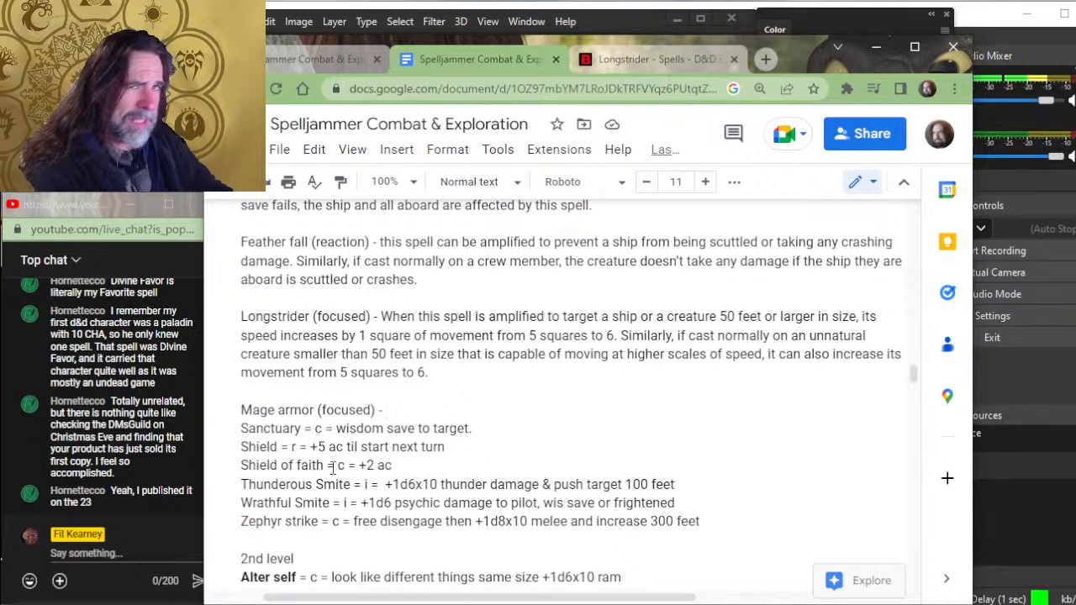
pyautogui.press('Return')
pyautogui.press('Up')
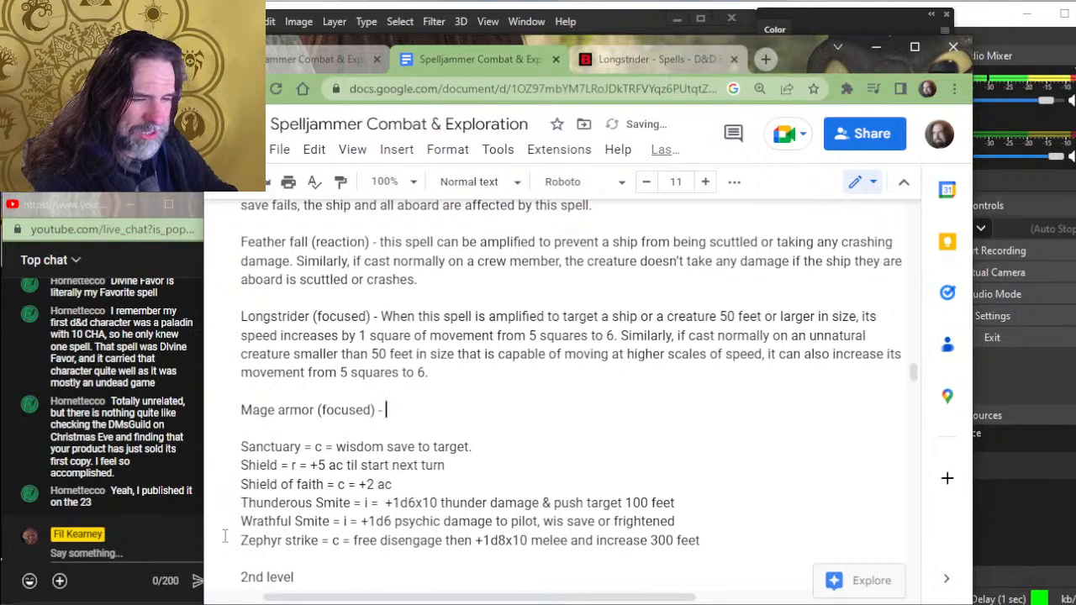
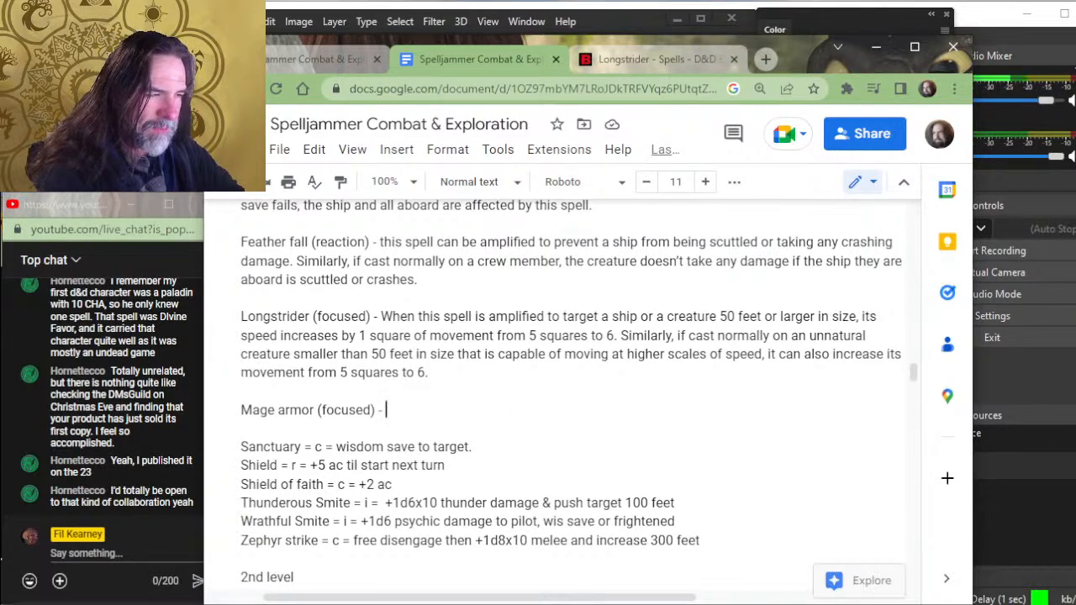
# - Begin the Mage armor (focused) description with "When this spell is amplified to target a ship"
pyautogui.write('When the')
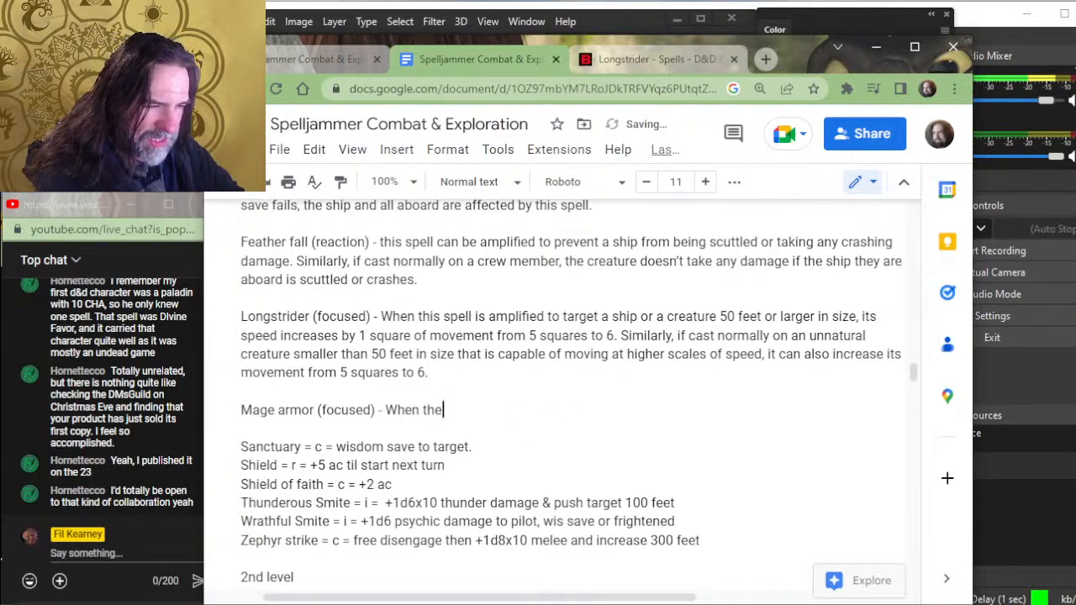
pyautogui.press('BackSpace')
pyautogui.write('is spell is amp')
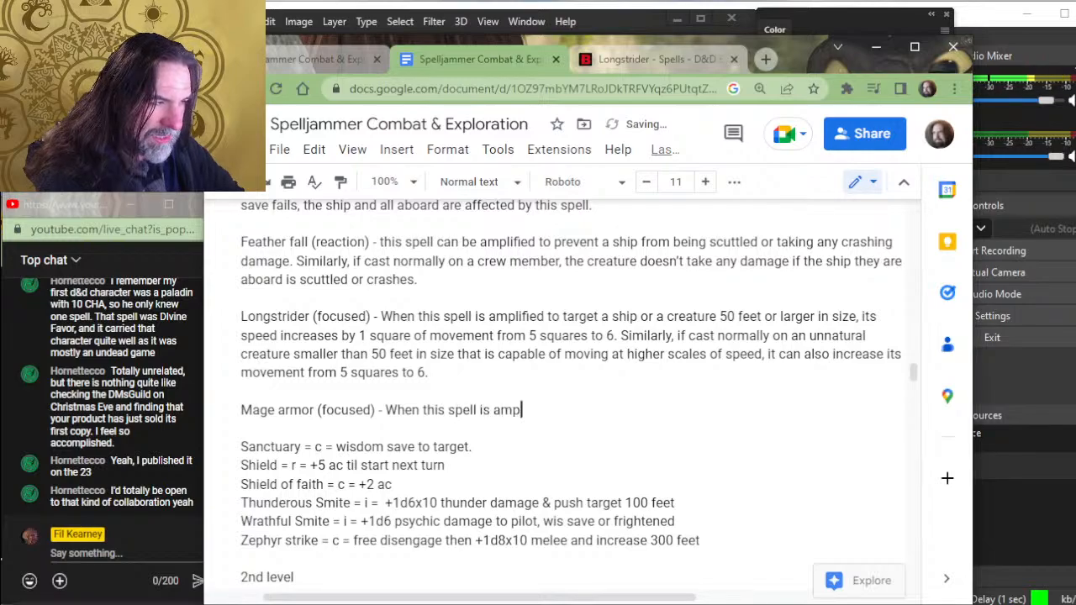
pyautogui.write('lified to thar')
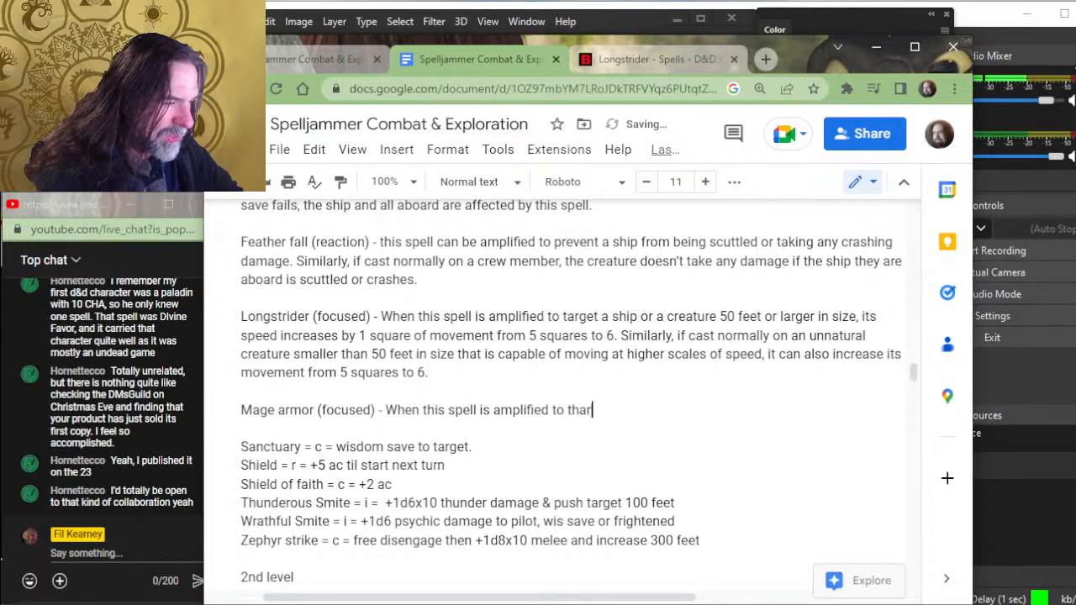
pyautogui.write('ge')
pyautogui.press('BackSpace')
pyautogui.press('BackSpace')
pyautogui.press('BackSpace')
pyautogui.press('BackSpace')
pyautogui.press('BackSpace')
pyautogui.write('arg')
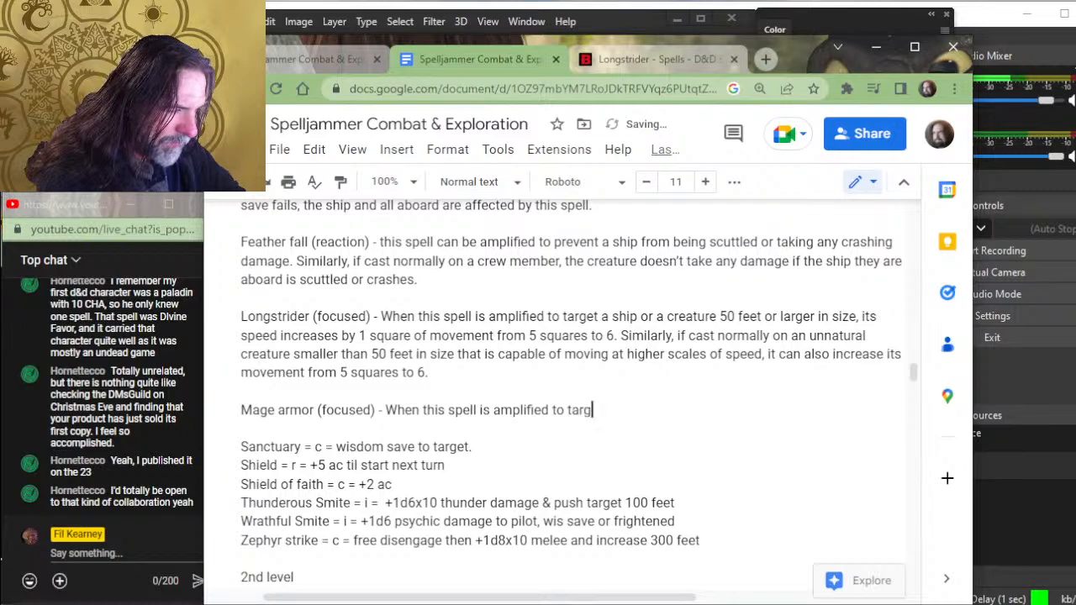
pyautogui.write('et a ship')
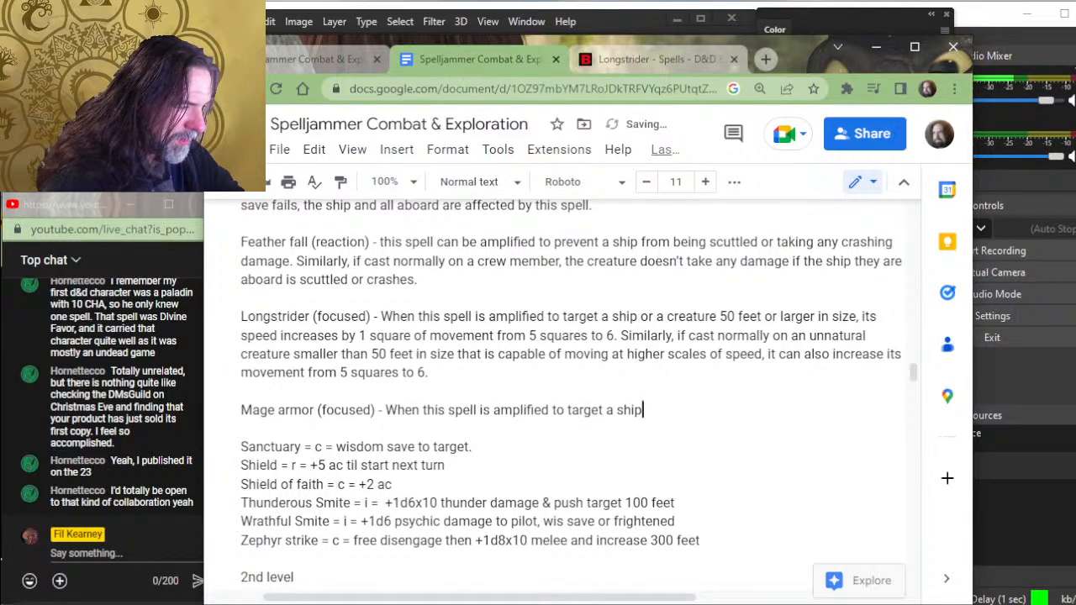
pyautogui.write(' or creatur')
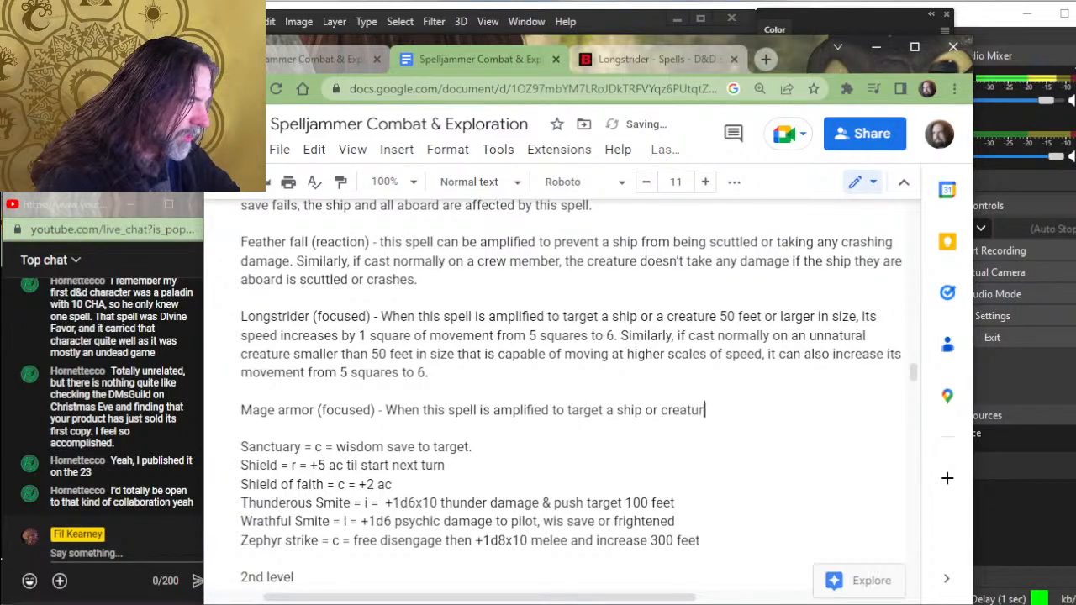
pyautogui.write('e')
pyautogui.press('BackSpace')
pyautogui.press('BackSpace')
pyautogui.press('BackSpace')
pyautogui.press('BackSpace')
pyautogui.press('BackSpace')
pyautogui.press('BackSpace')
pyautogui.press('BackSpace')
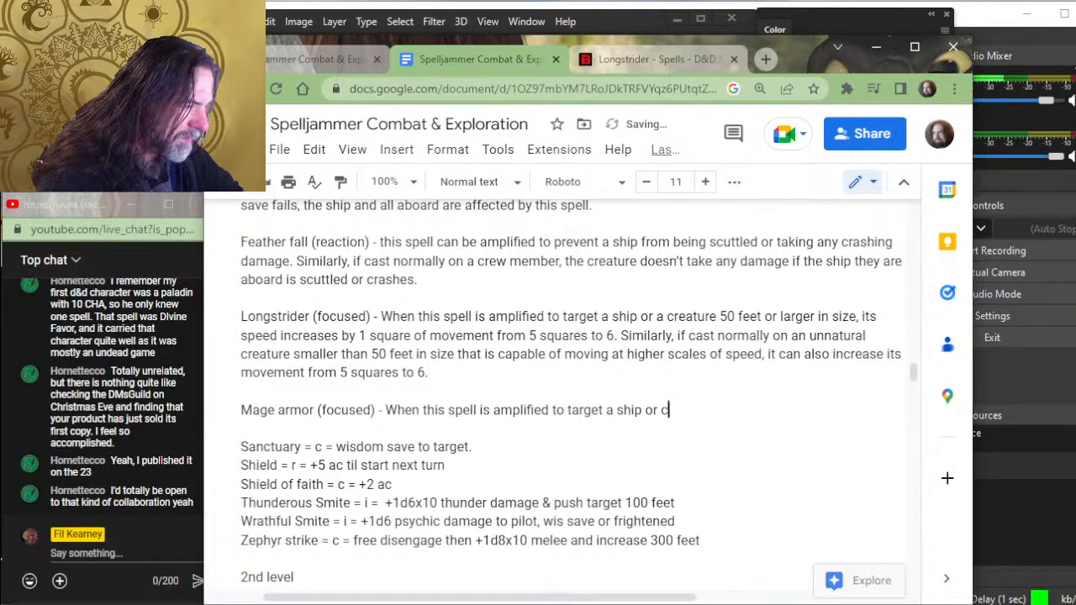
pyautogui.press('BackSpace')
pyautogui.press('BackSpace')
pyautogui.press('BackSpace')
pyautogui.press('BackSpace')
pyautogui.press('BackSpace')
pyautogui.write(',')
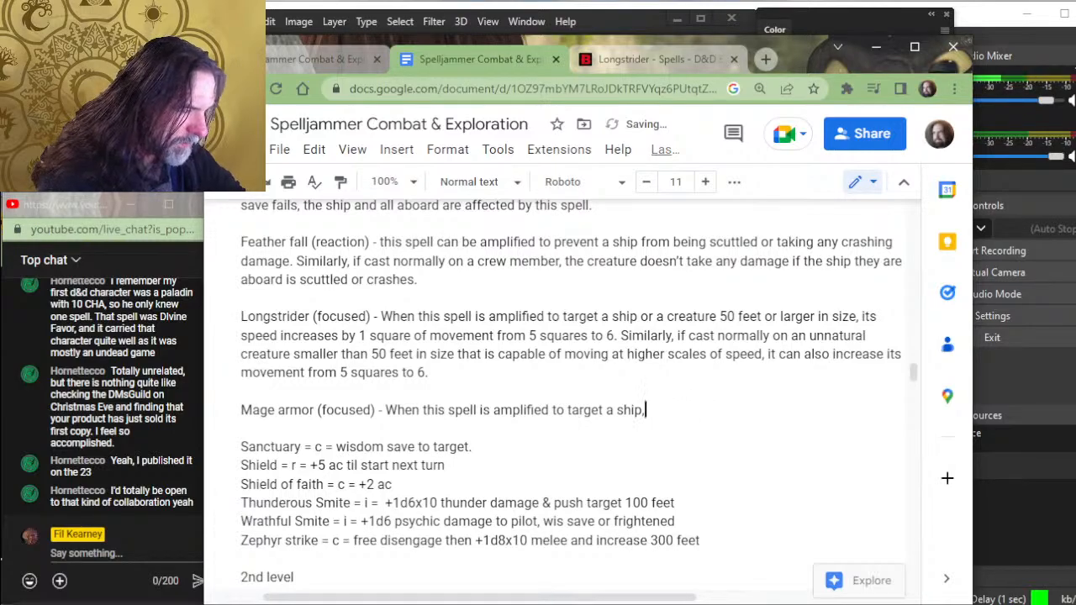
pyautogui.write(' the')
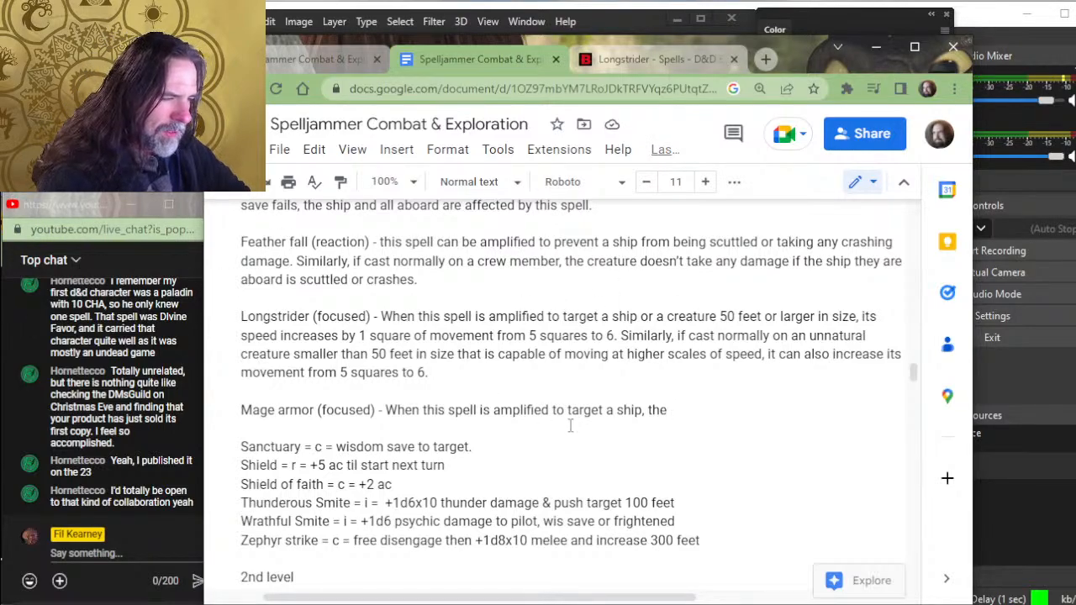
pyautogui.click(705, 400)
pyautogui.doubleClick(694, 417)
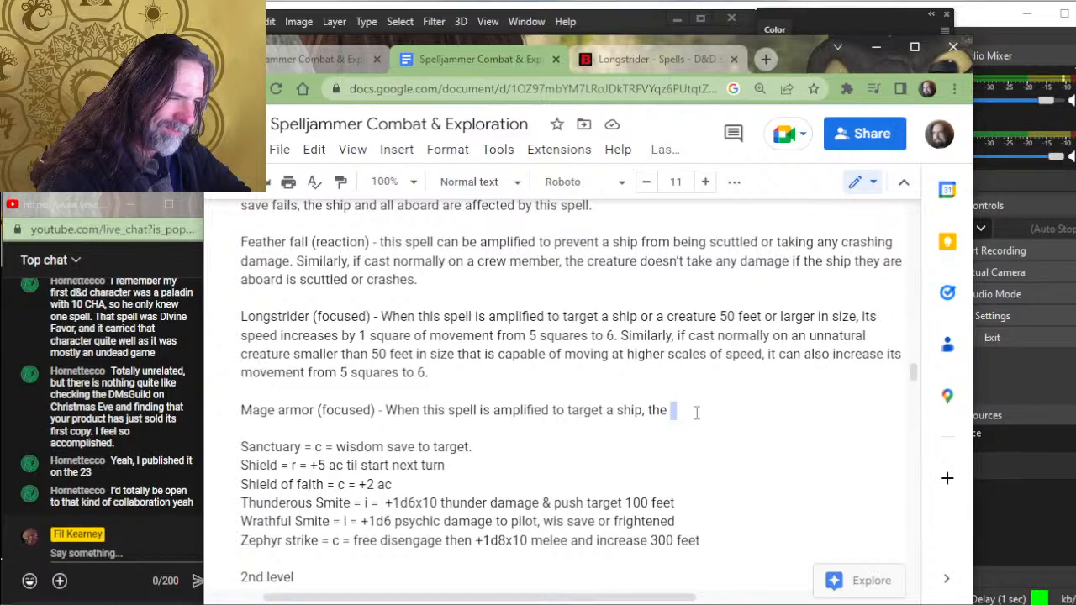
pyautogui.click(694, 412)
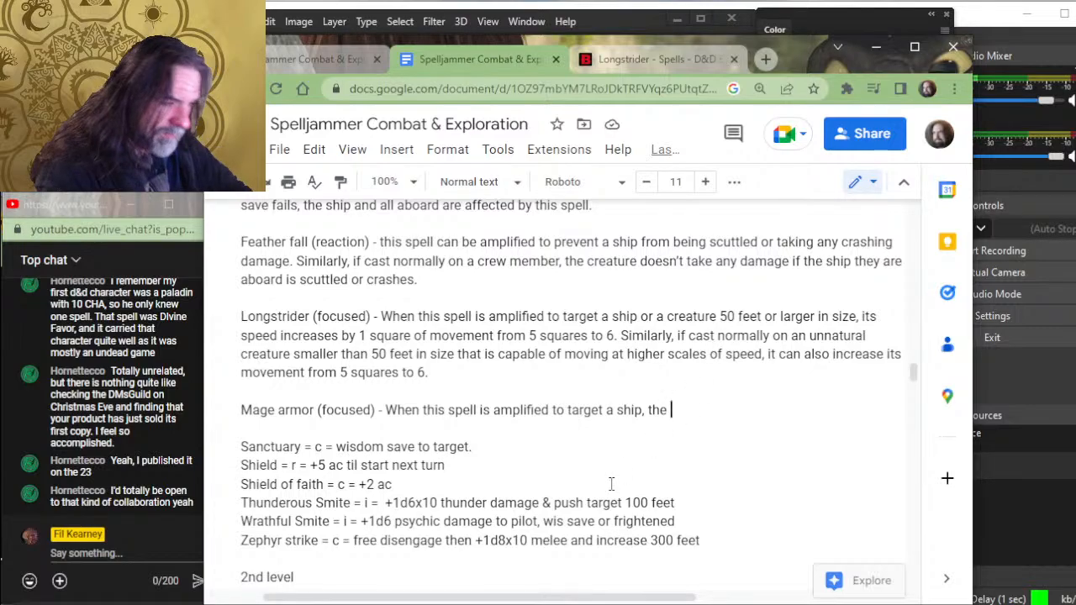
pyautogui.press('BackSpace')
pyautogui.press('BackSpace')
pyautogui.press('BackSpace')
pyautogui.press('BackSpace')
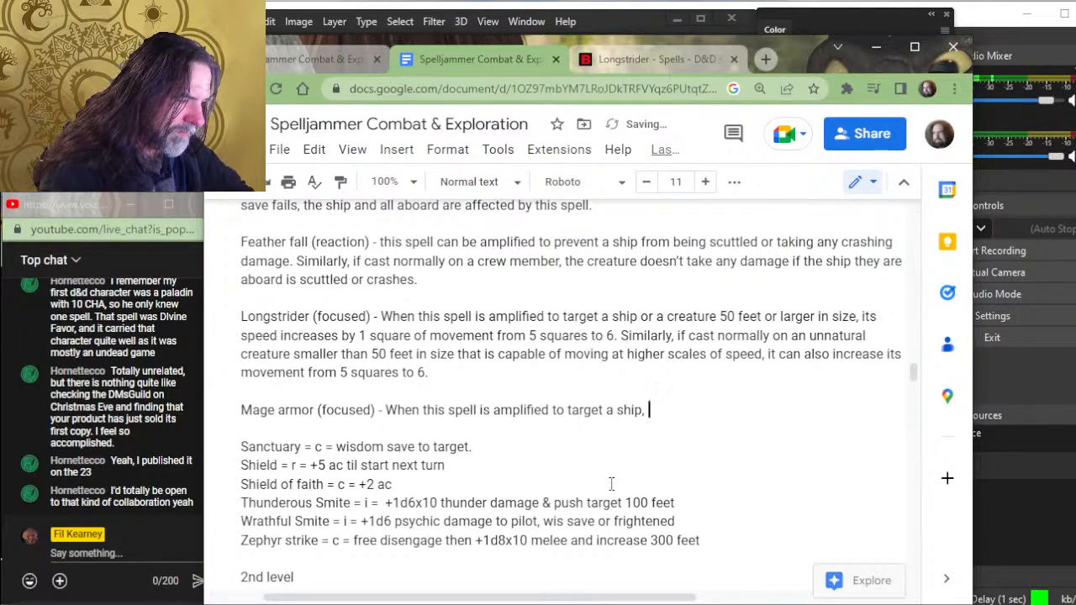
pyautogui.write('it can a')
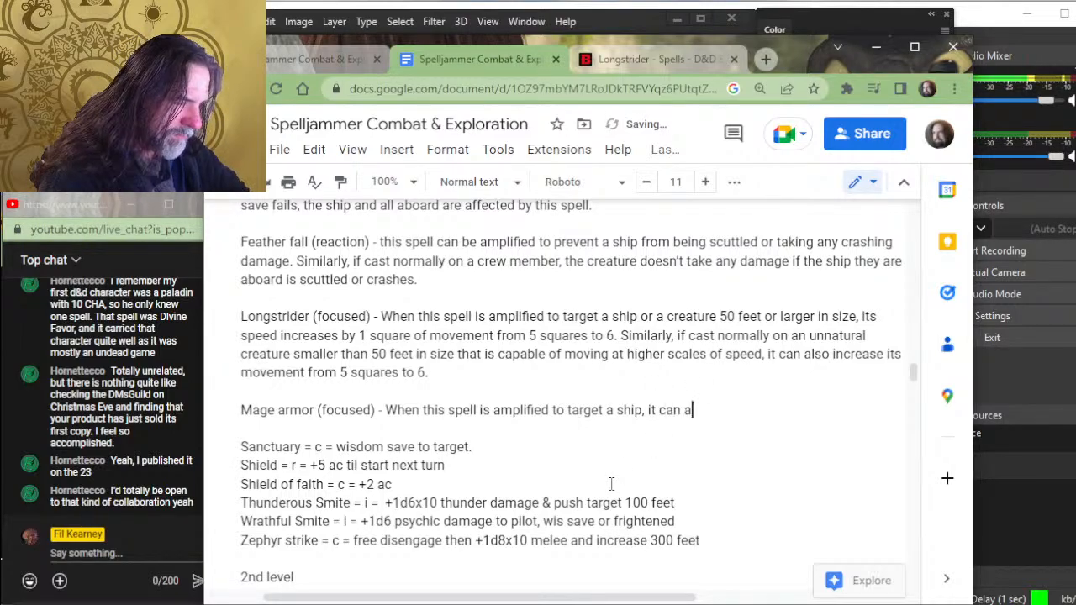
pyautogui.write('ffect')
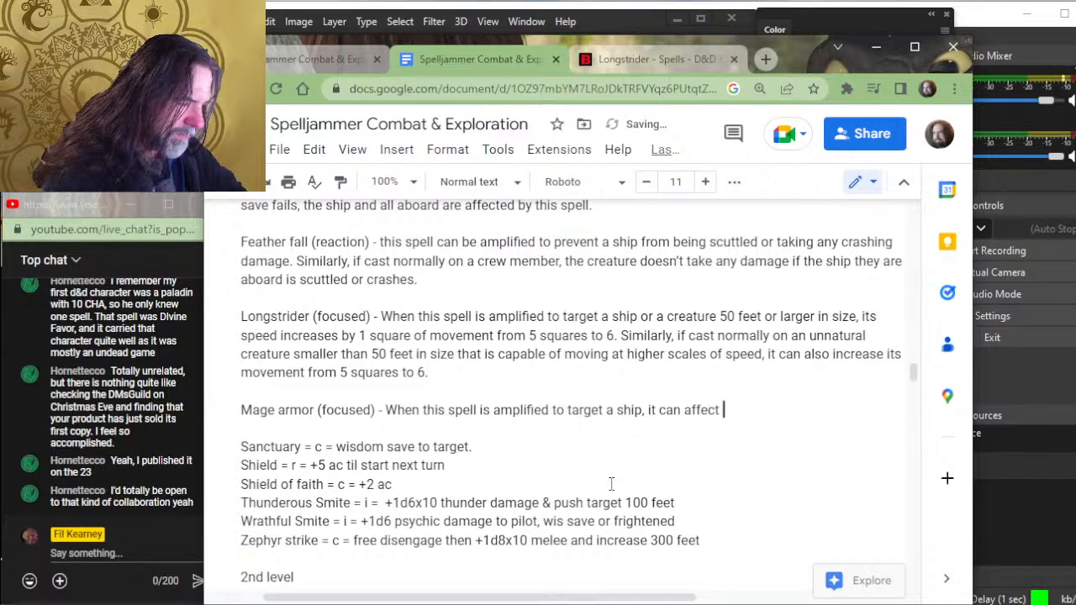
pyautogui.press('BackSpace')
pyautogui.press('BackSpace')
pyautogui.press('BackSpace')
pyautogui.press('BackSpace')
pyautogui.press('BackSpace')
pyautogui.press('BackSpace')
pyautogui.press('BackSpace')
pyautogui.press('BackSpace')
pyautogui.press('BackSpace')
pyautogui.press('BackSpace')
pyautogui.press('BackSpace')
pyautogui.press('BackSpace')
pyautogui.press('BackSpace')
pyautogui.press('BackSpace')
pyautogui.press('BackSpace')
pyautogui.press('BackSpace')
pyautogui.press('BackSpace')
pyautogui.press('BackSpace')
pyautogui.press('BackSpace')
pyautogui.press('BackSpace')
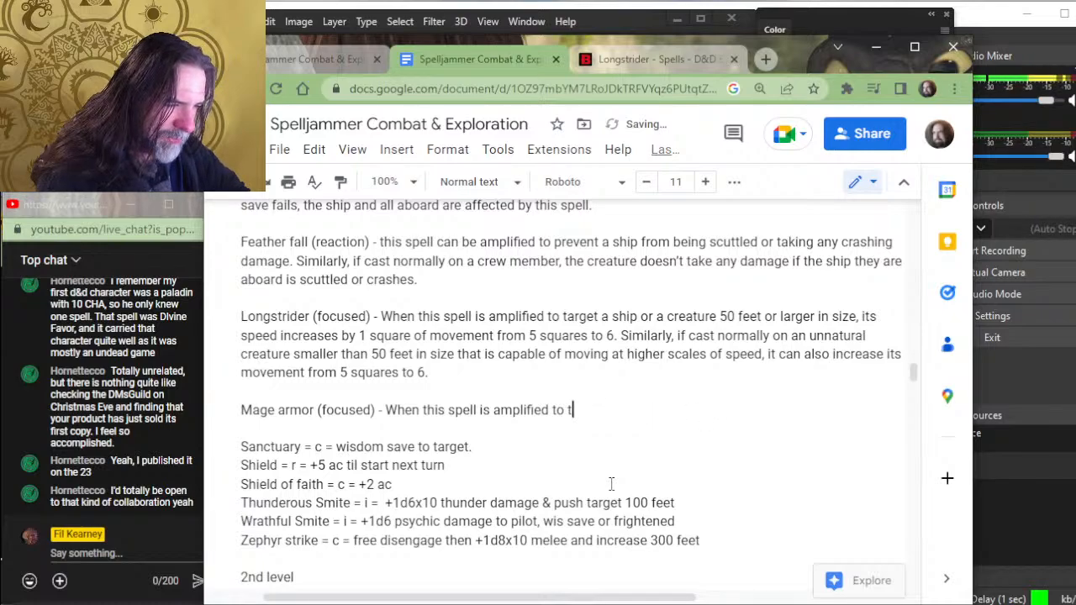
# - Continue the Mage armor sentence after "amplified" with "to target a ship, the armor class is 13+"
pyautogui.write('to targ')
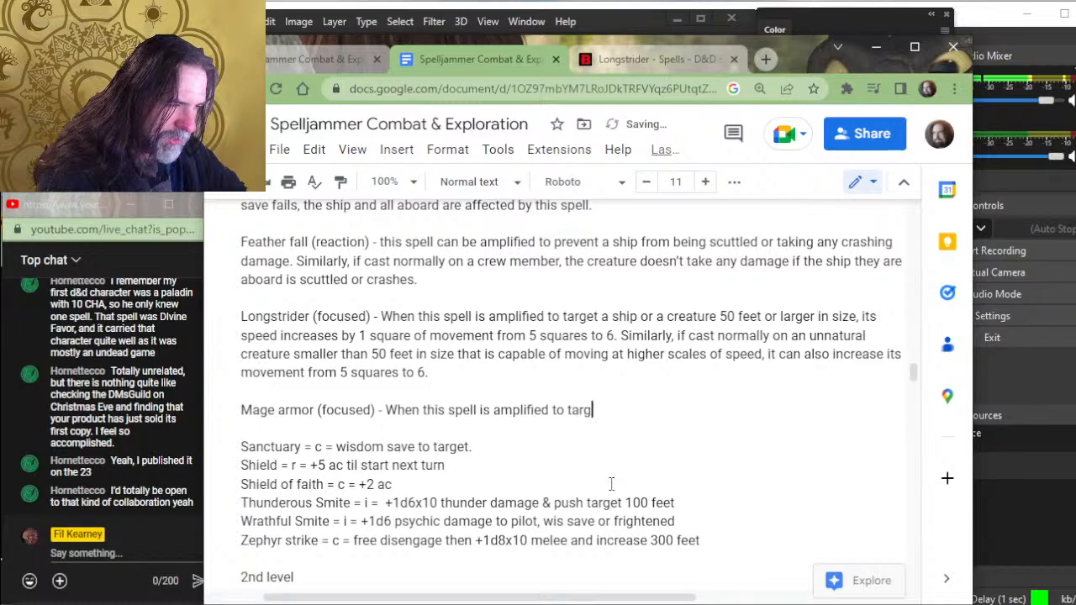
pyautogui.write('et a ship, ')
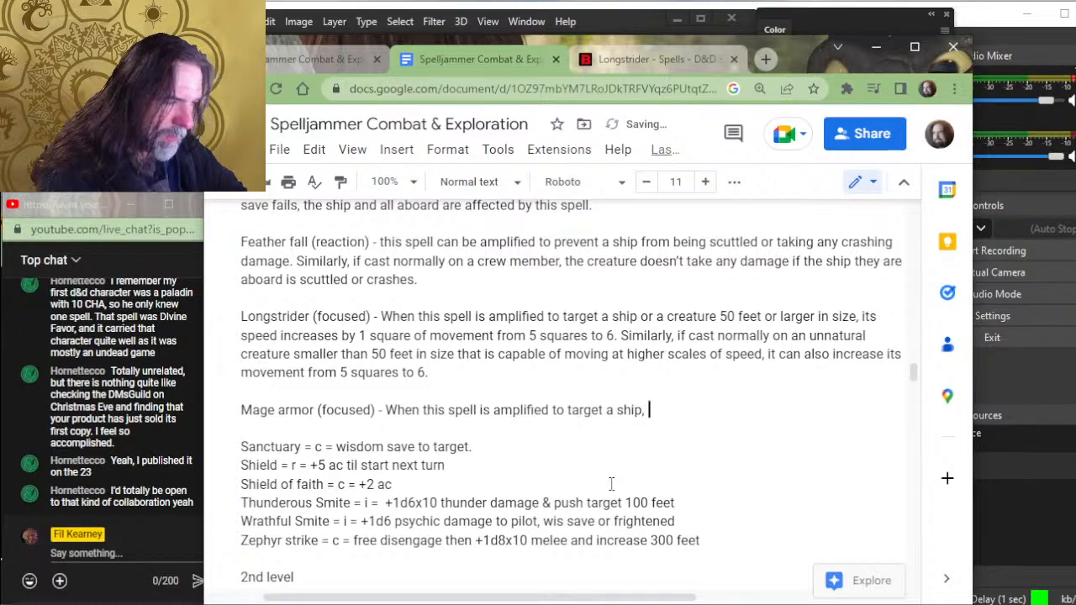
pyautogui.write('yo')
pyautogui.press('BackSpace')
pyautogui.press('BackSpace')
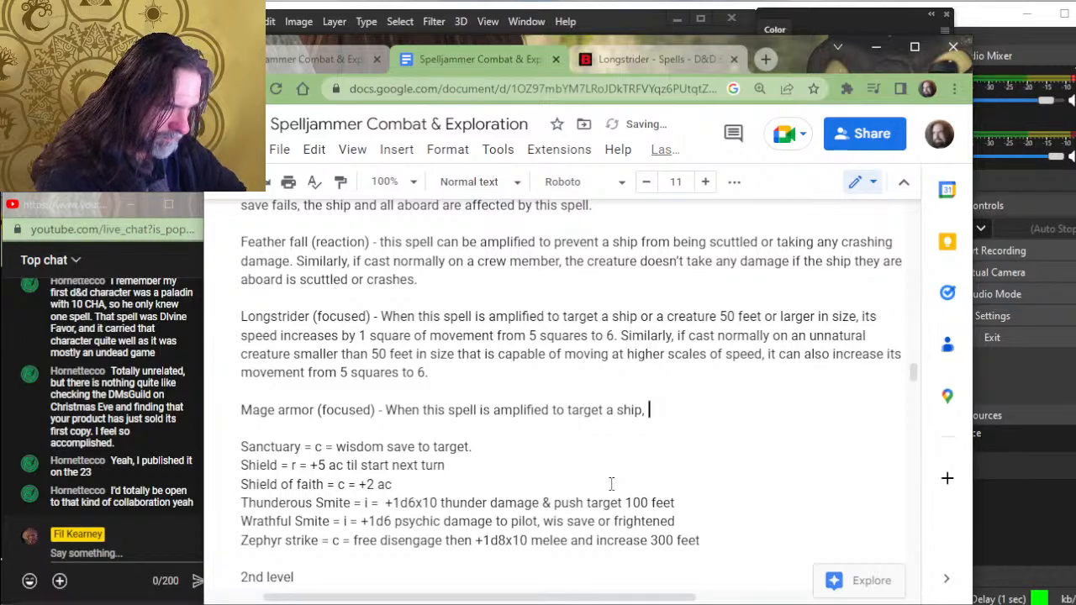
pyautogui.write('thi')
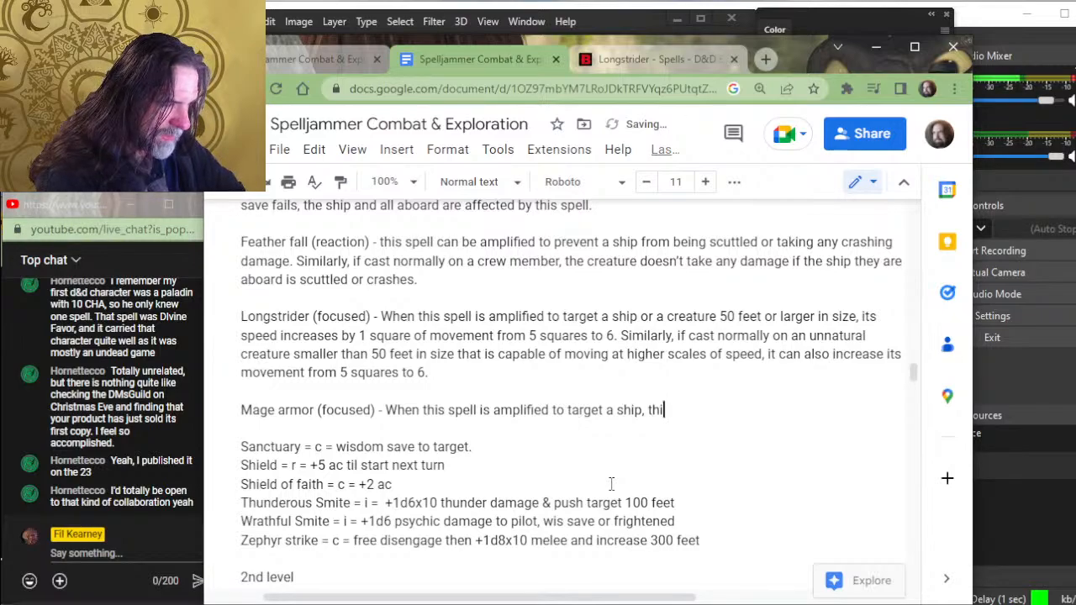
pyautogui.press('BackSpace')
pyautogui.press('BackSpace')
pyautogui.write('the a')
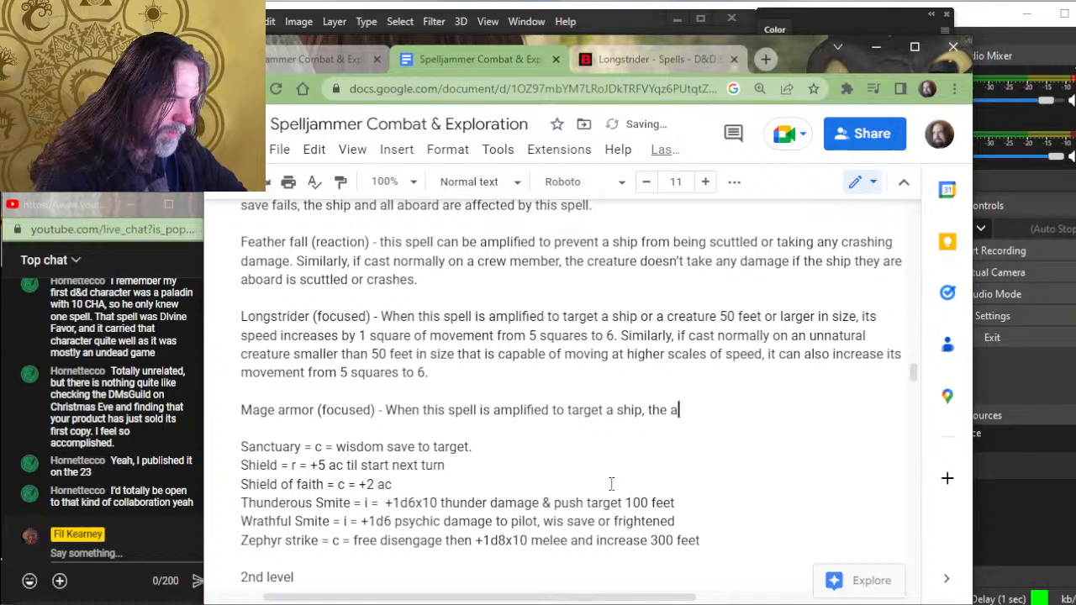
pyautogui.write('rmor')
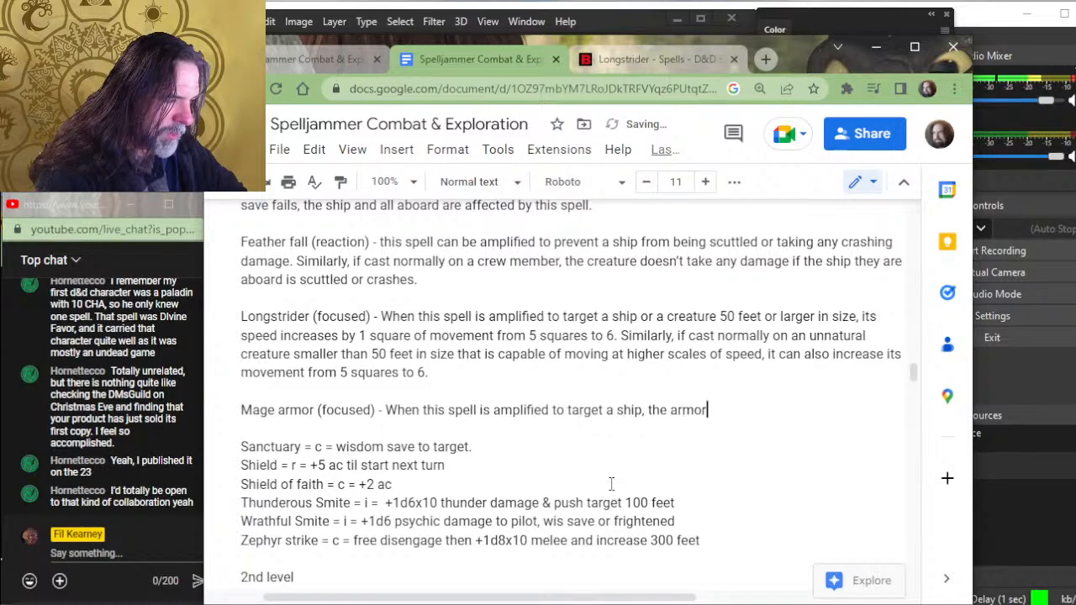
pyautogui.write(' class ')
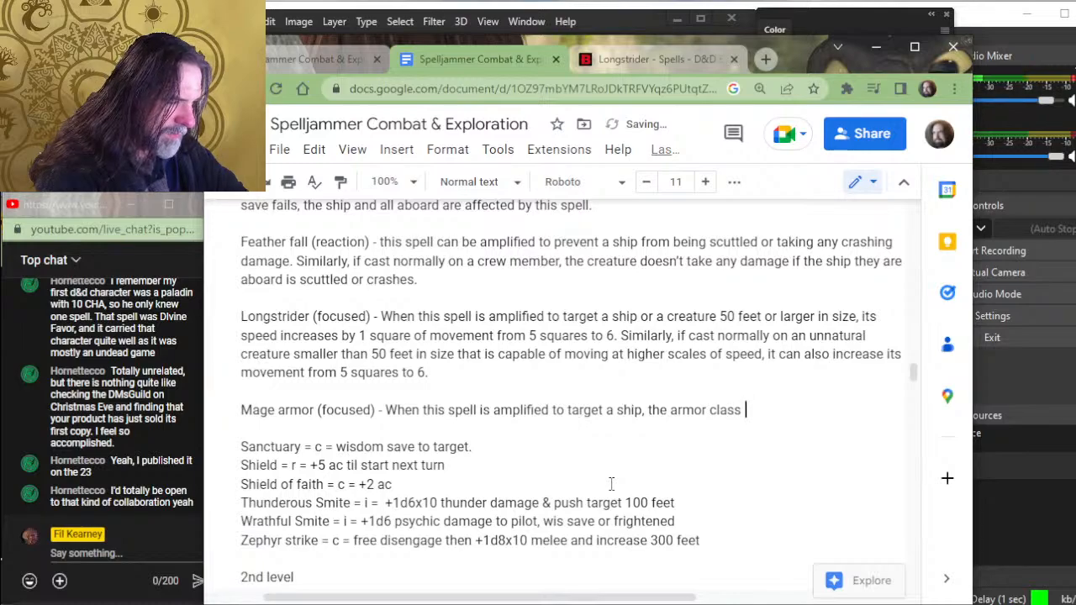
pyautogui.write('is 13+')
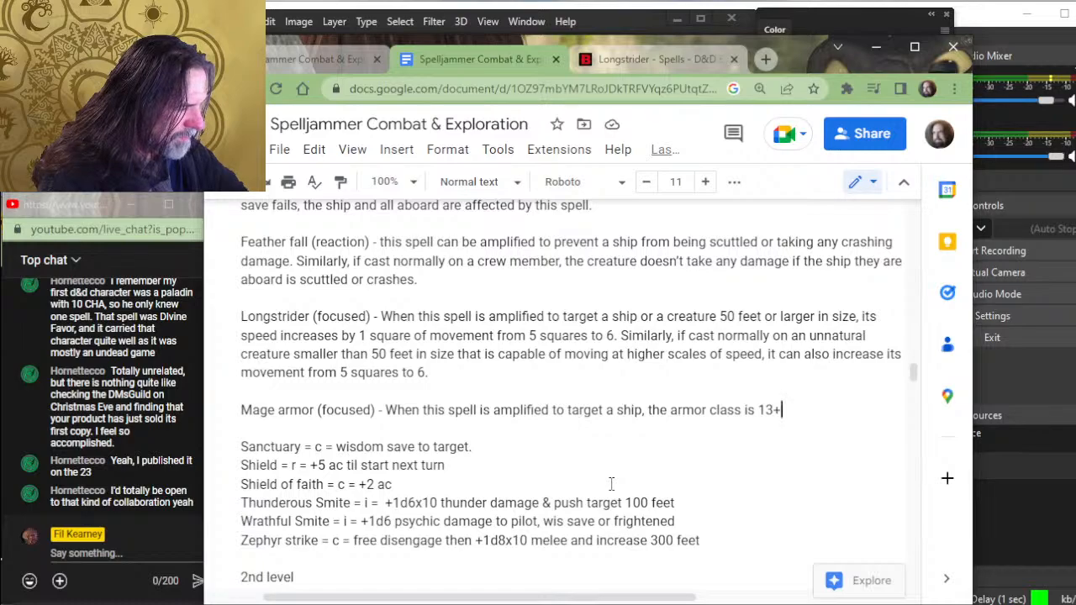
# - Extend the Mage armor class formula after "13+" with "the pilot's dexterity or intelligence modifier"
pyautogui.write('the pilot')
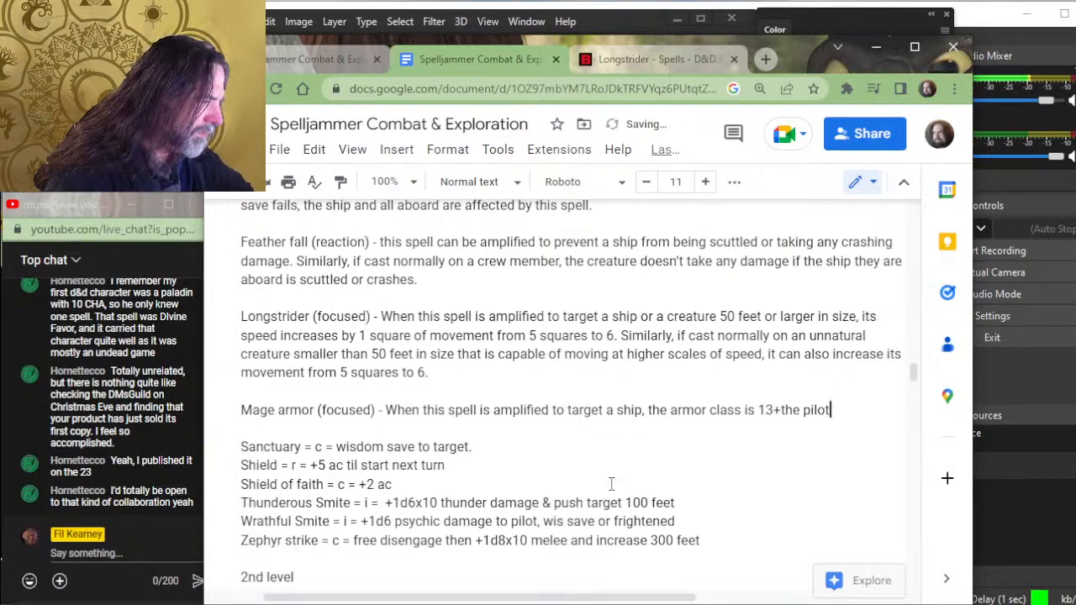
pyautogui.press('BackSpace')
pyautogui.write("'s ")
pyautogui.write('dexterity,')
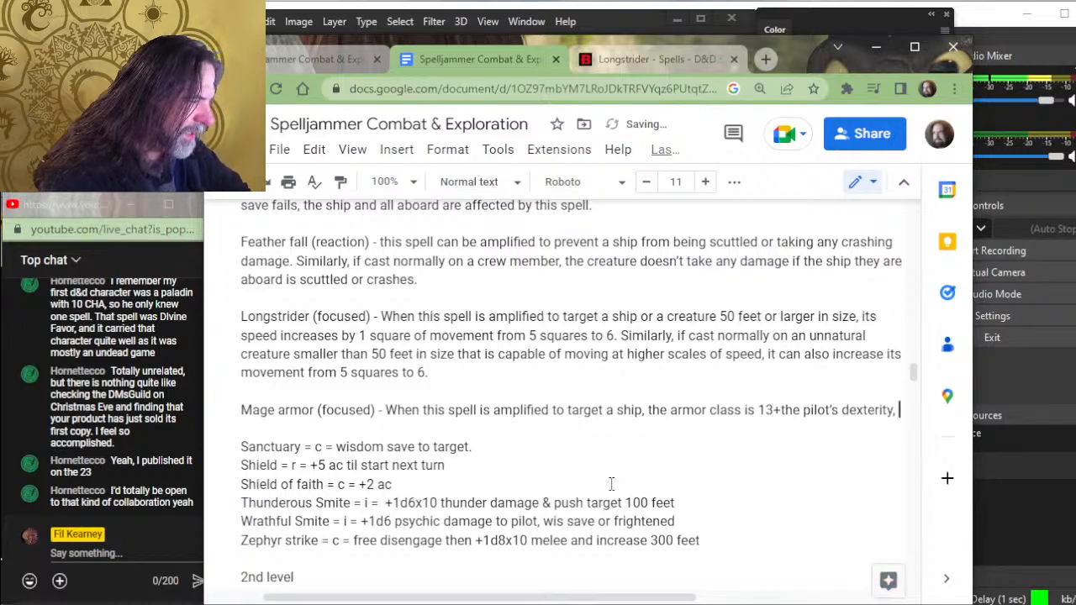
pyautogui.press('BackSpace')
pyautogui.press('BackSpace')
pyautogui.write('or intell')
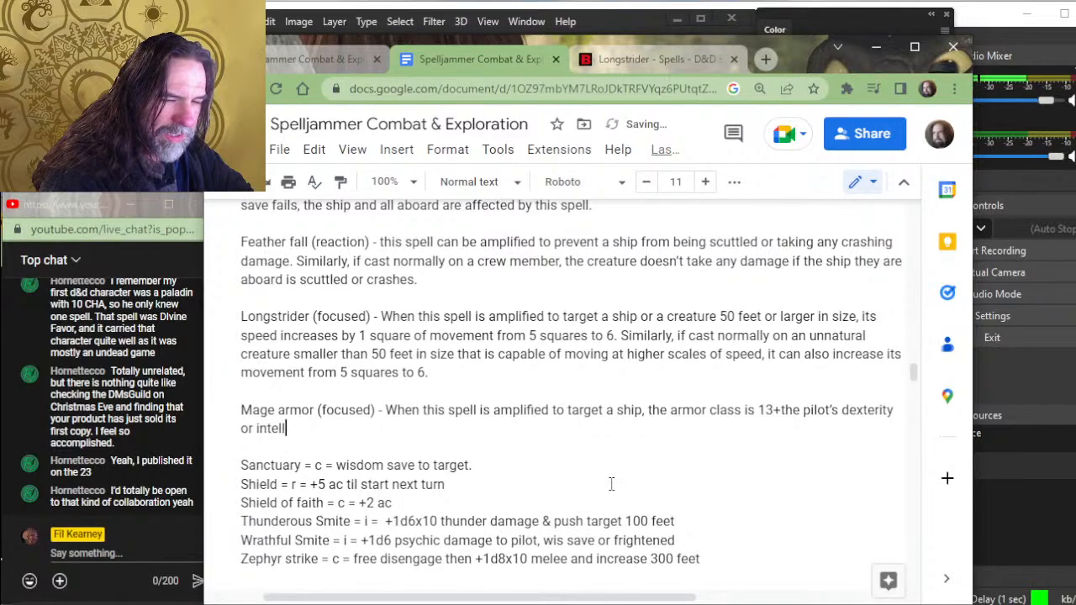
pyautogui.write('igence modifier')
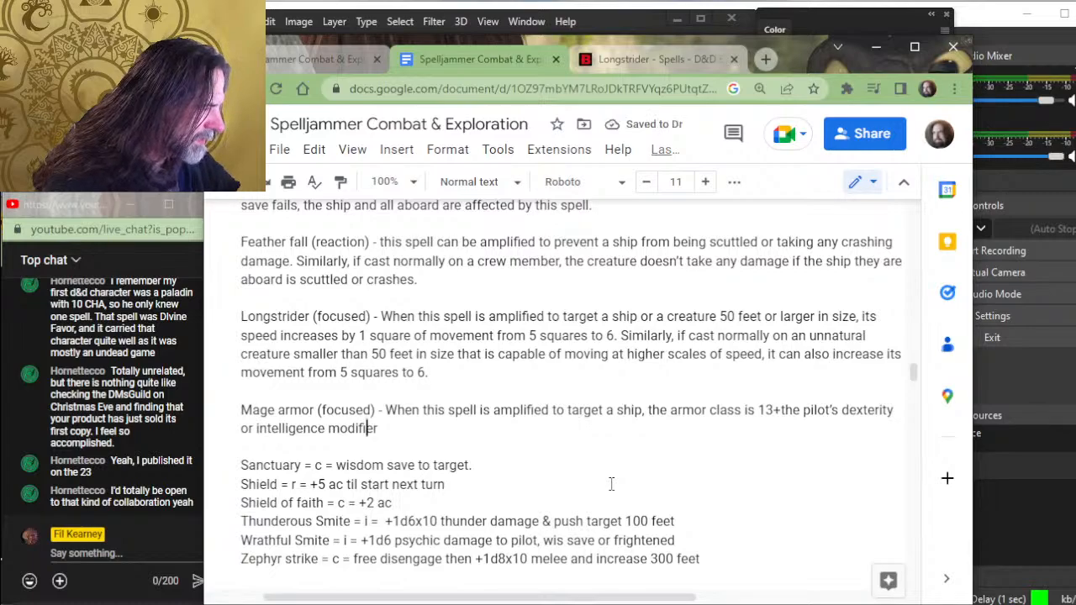
# - Insert "constitution," before "dexterity" in the Mage armor description
pyautogui.press('Left')
pyautogui.press('Left')
pyautogui.press('Left')
pyautogui.press('Left')
pyautogui.press('Left')
pyautogui.press('Left')
pyautogui.press('Left')
pyautogui.press('Left')
pyautogui.press('Left')
pyautogui.press('Left')
pyautogui.press('Left')
pyautogui.press('Left')
pyautogui.press('Left')
pyautogui.press('Left')
pyautogui.press('Left')
pyautogui.press('Left')
pyautogui.press('Left')
pyautogui.press('Left')
pyautogui.press('Left')
pyautogui.press('Left')
pyautogui.press('Left')
pyautogui.press('Left')
pyautogui.press('Left')
pyautogui.press('Left')
pyautogui.press('Left')
pyautogui.press('Left')
pyautogui.press('Left')
pyautogui.press('Left')
pyautogui.press('Left')
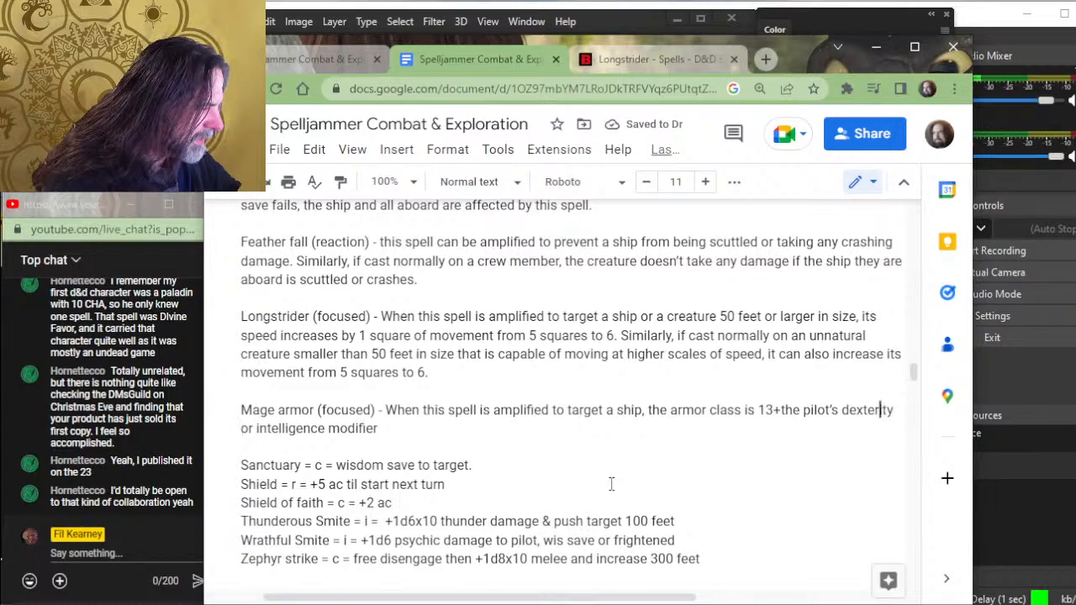
pyautogui.write('constitution, dexterity')
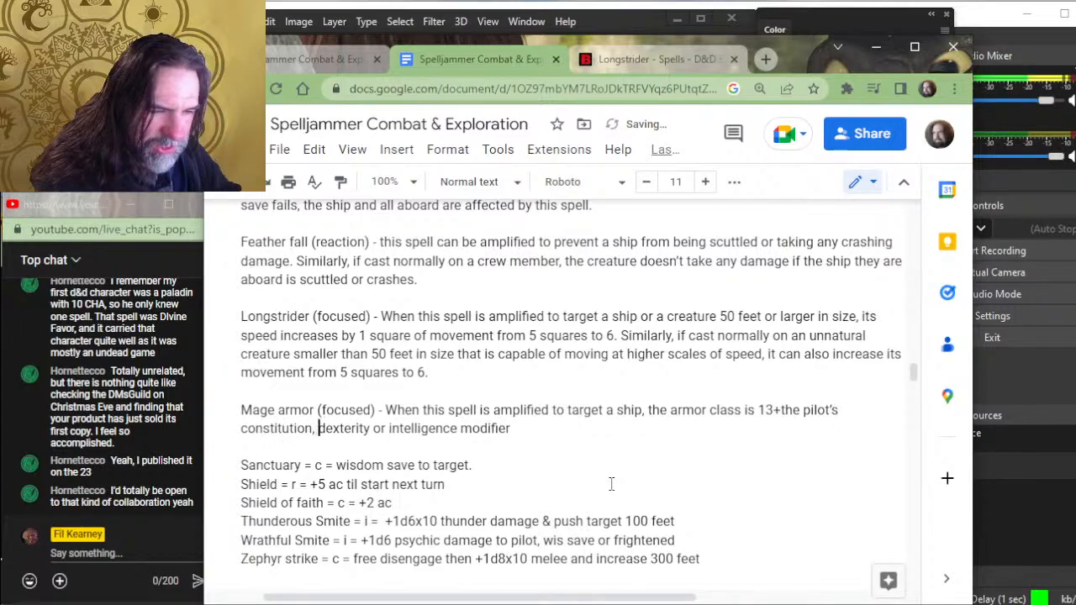
# - Replace the "or" between "dexterity" and "intelligence" with a comma in the Mage armor description
pyautogui.press('Right')
pyautogui.press('Right')
pyautogui.press('Right')
pyautogui.press('Right')
pyautogui.press('Right')
pyautogui.press('Right')
pyautogui.press('Right')
pyautogui.press('Right')
pyautogui.press('Right')
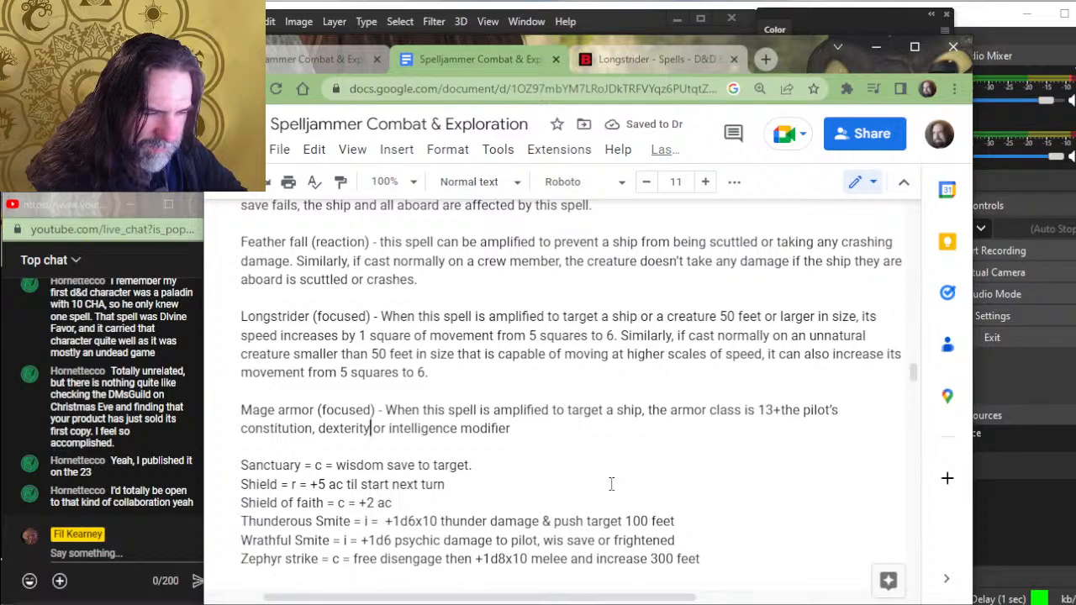
pyautogui.write(',')
pyautogui.press('Right')
pyautogui.press('Delete')
pyautogui.press('Delete')
pyautogui.press('Delete')
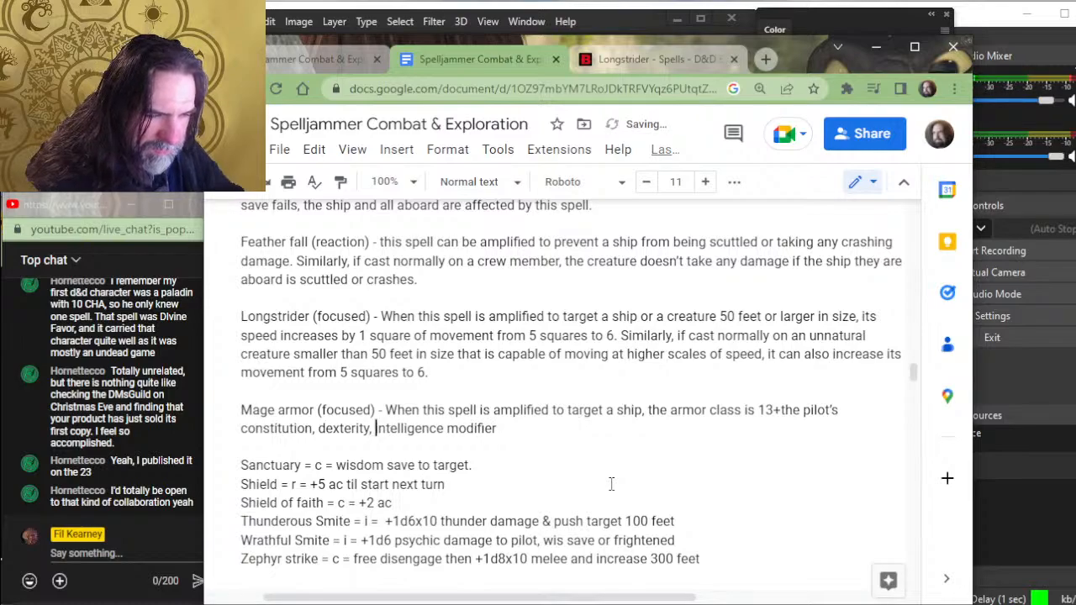
# - Insert "or wisdom" between "intelligence" and "modifier" in the Mage armor description
pyautogui.press('Right')
pyautogui.press('Right')
pyautogui.press('Right')
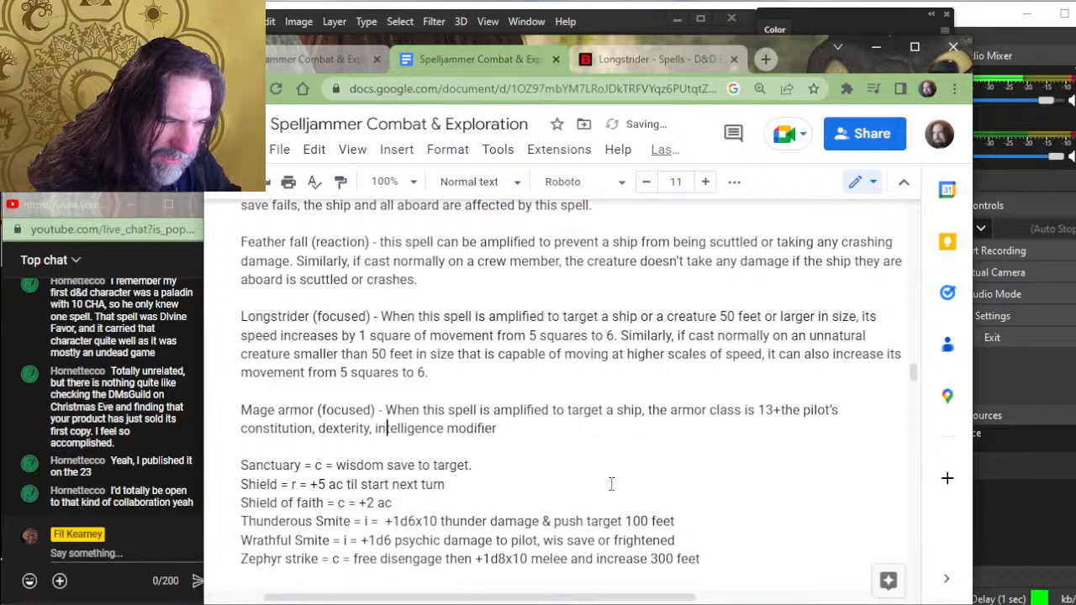
pyautogui.press('Right')
pyautogui.press('Right')
pyautogui.press('Right')
pyautogui.press('Right')
pyautogui.press('Right')
pyautogui.press('Right')
pyautogui.press('Right')
pyautogui.press('Right')
pyautogui.press('Right')
pyautogui.write('or w')
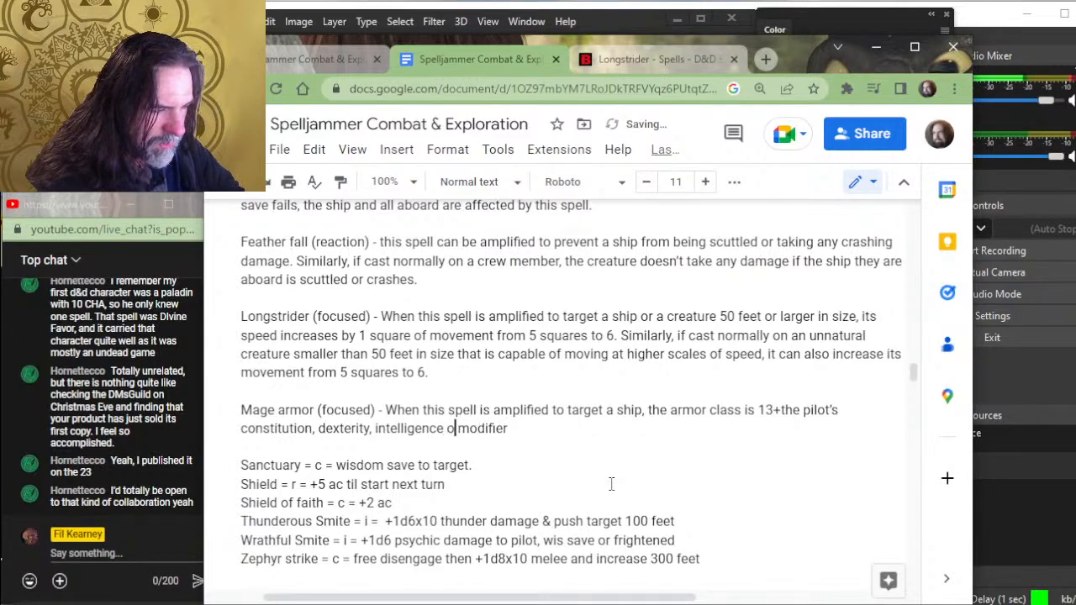
pyautogui.write('isdom')
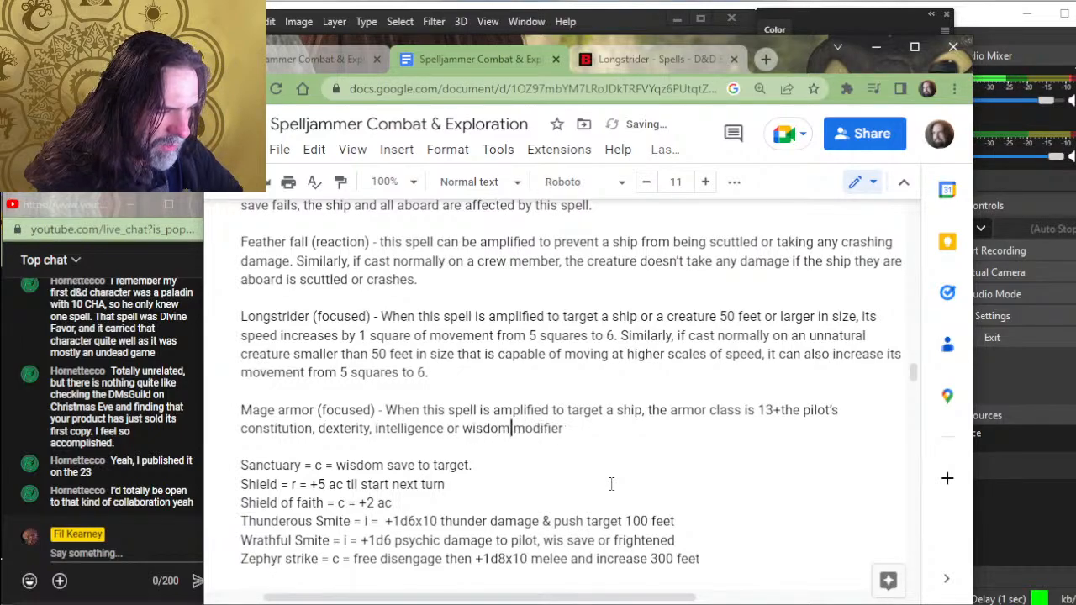
# - Add "(pilot's choice)." after "modifier" at the end of the Mage armor description
pyautogui.press('Left')
pyautogui.write('(')
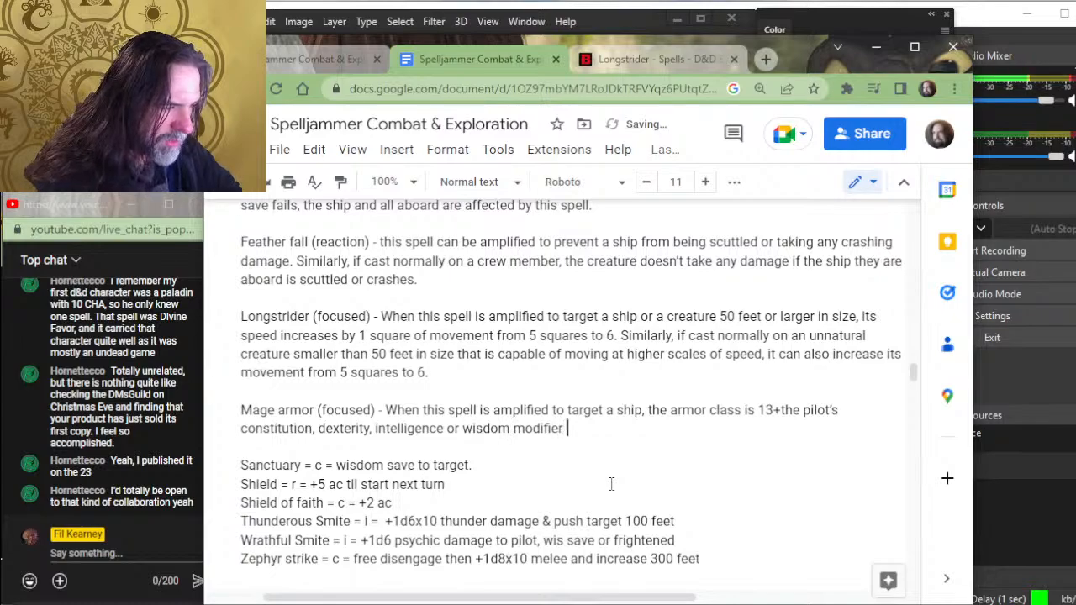
pyautogui.write("pilot's c")
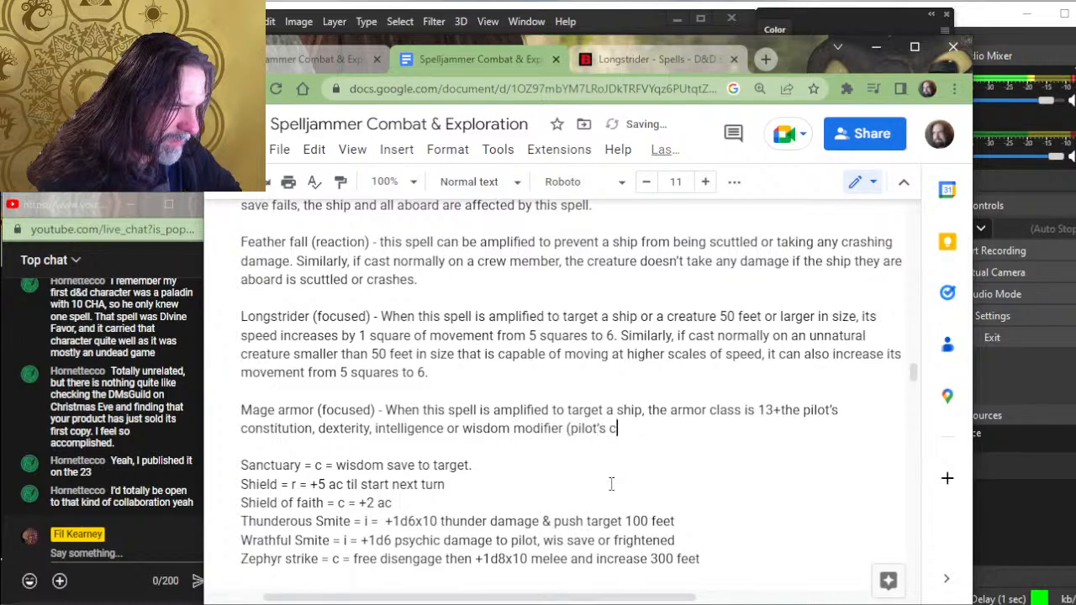
pyautogui.write('hoice). ')
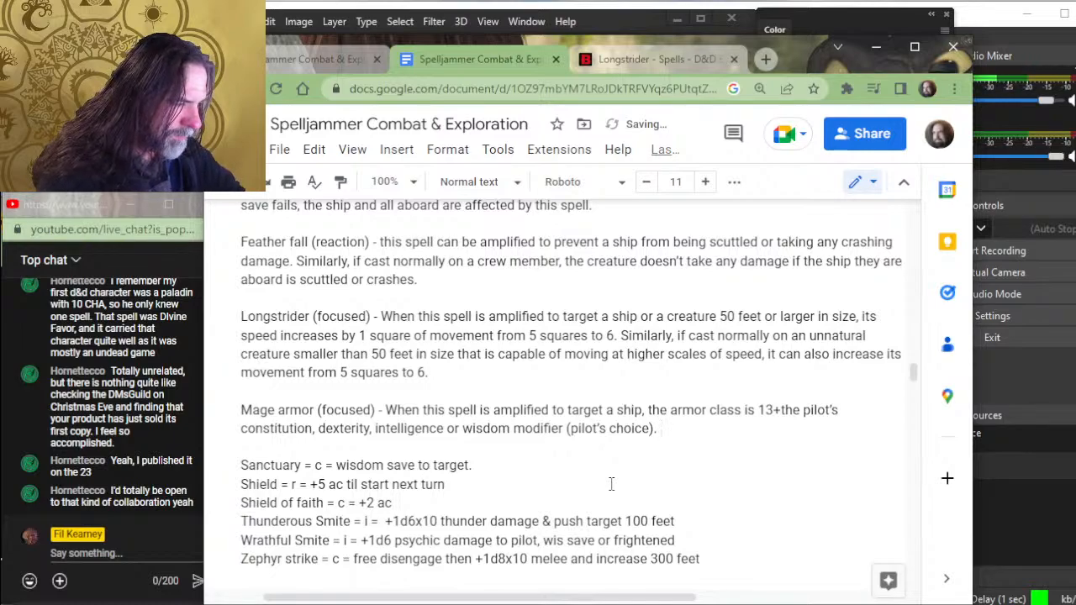
pyautogui.write('This spell can affect ')
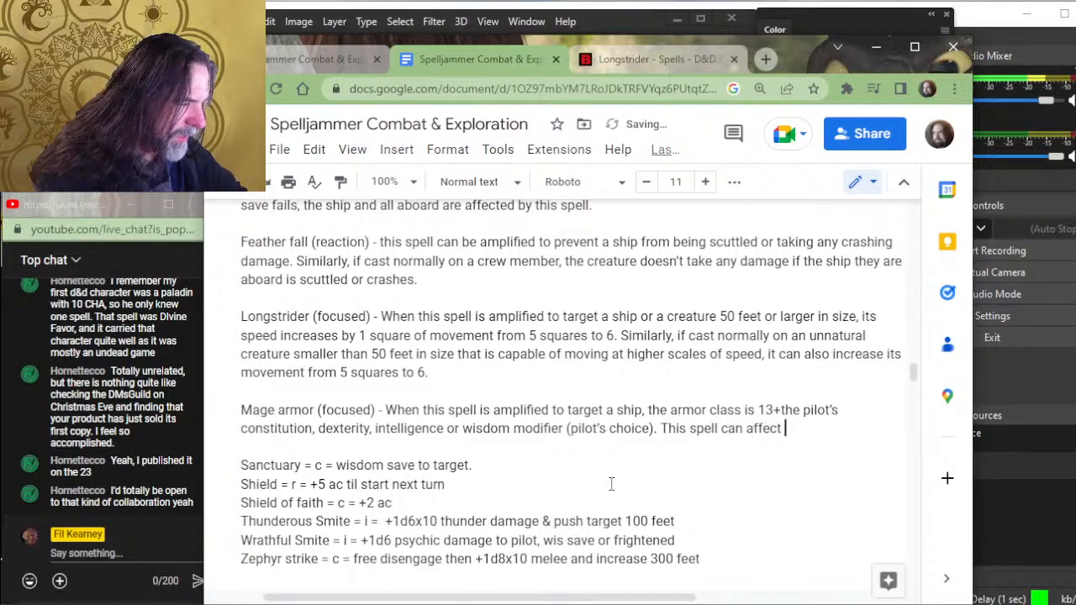
pyautogui.write('ships ')
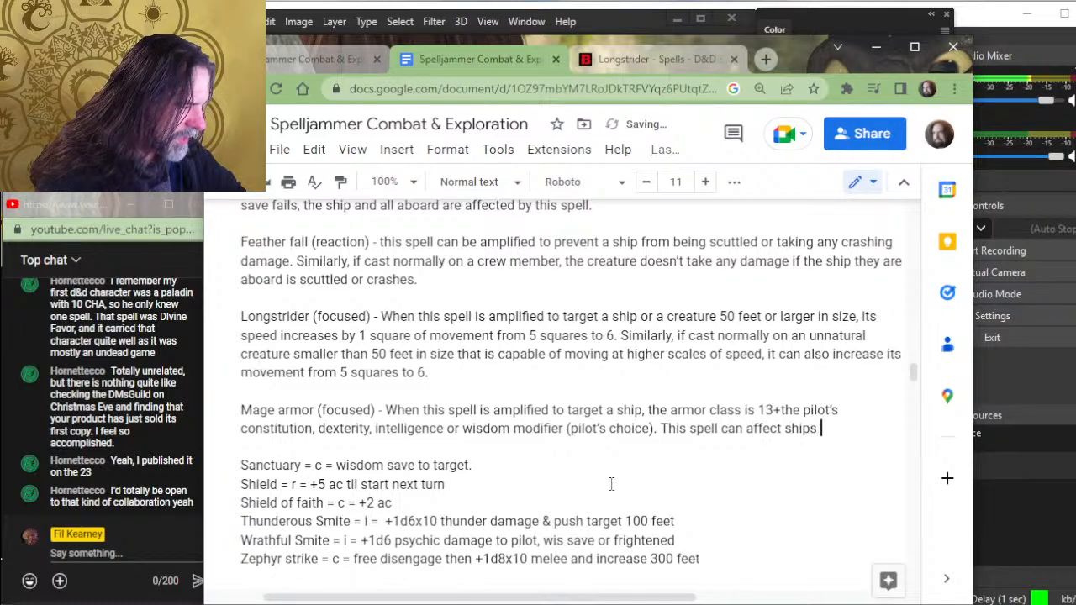
pyautogui.write('construc')
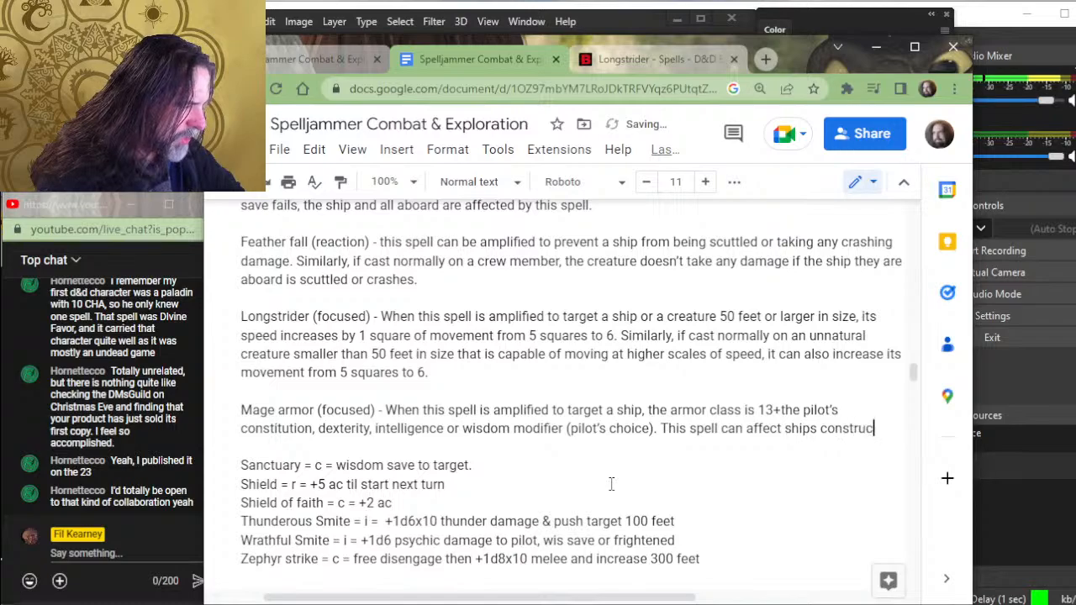
pyautogui.write('ted from light')
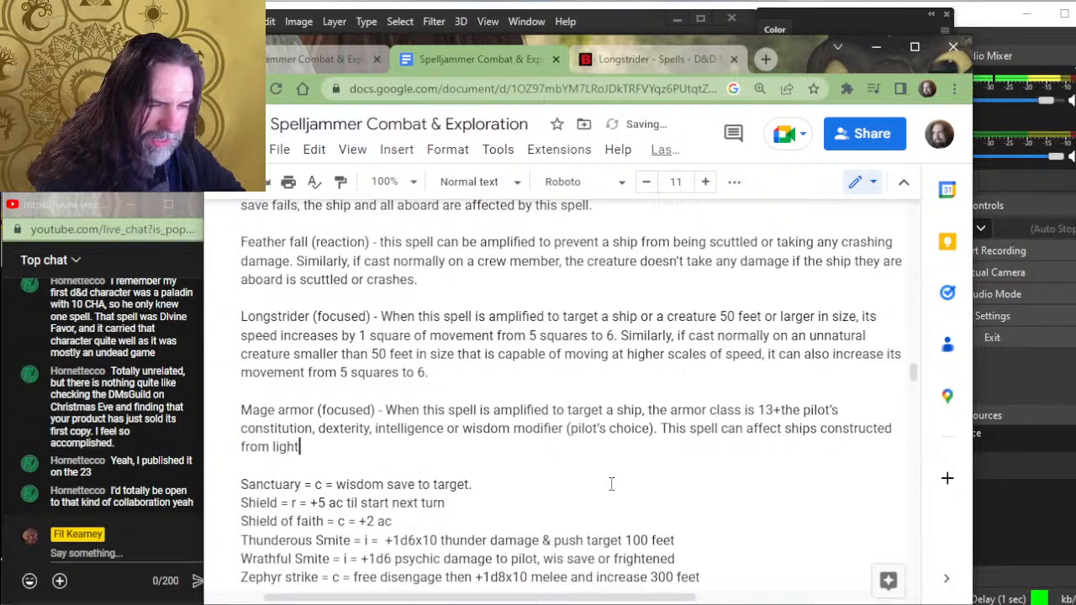
pyautogui.write(' and mater')
# - Continue the Mage armor entry with "This spell can affect ships constructed from light and composite materials"
pyautogui.press('BackSpace')
pyautogui.press('BackSpace')
pyautogui.press('BackSpace')
pyautogui.press('BackSpace')
pyautogui.press('BackSpace')
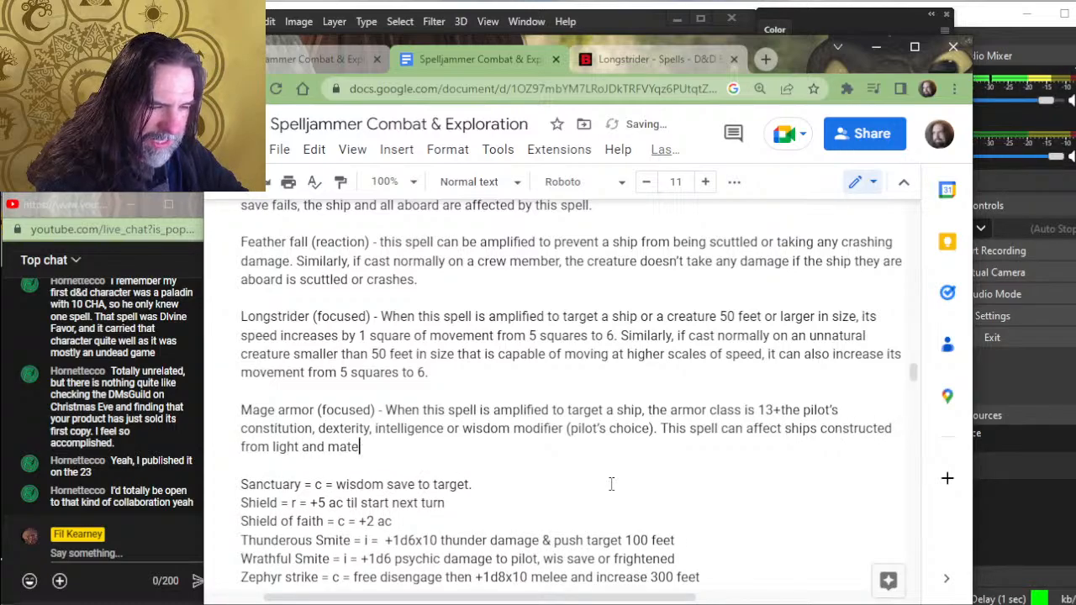
pyautogui.write('compo')
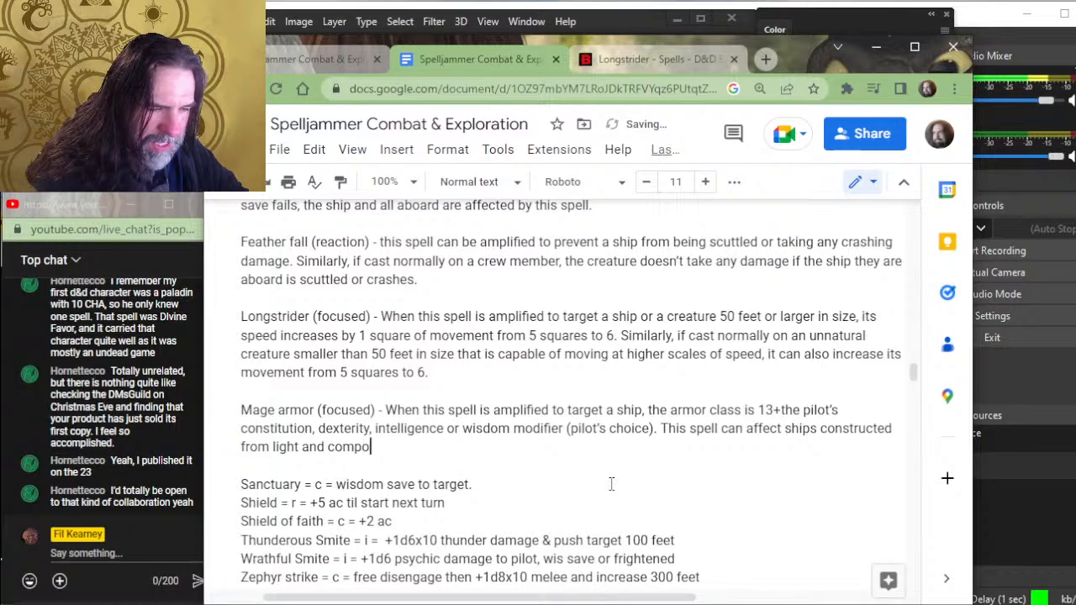
pyautogui.write('site matie')
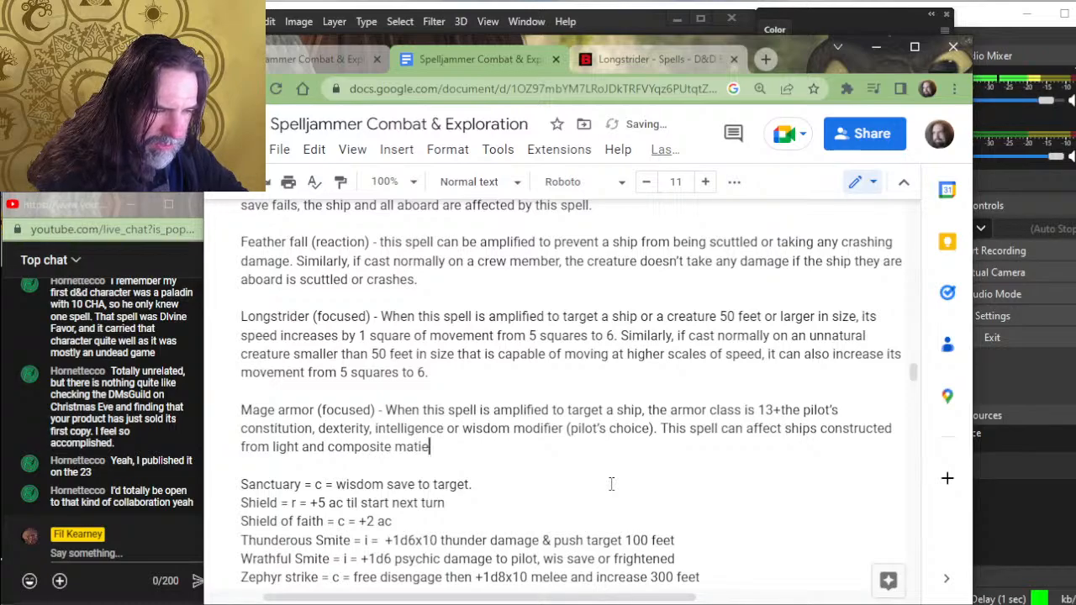
pyautogui.press('BackSpace')
pyautogui.press('BackSpace')
pyautogui.write('erials')
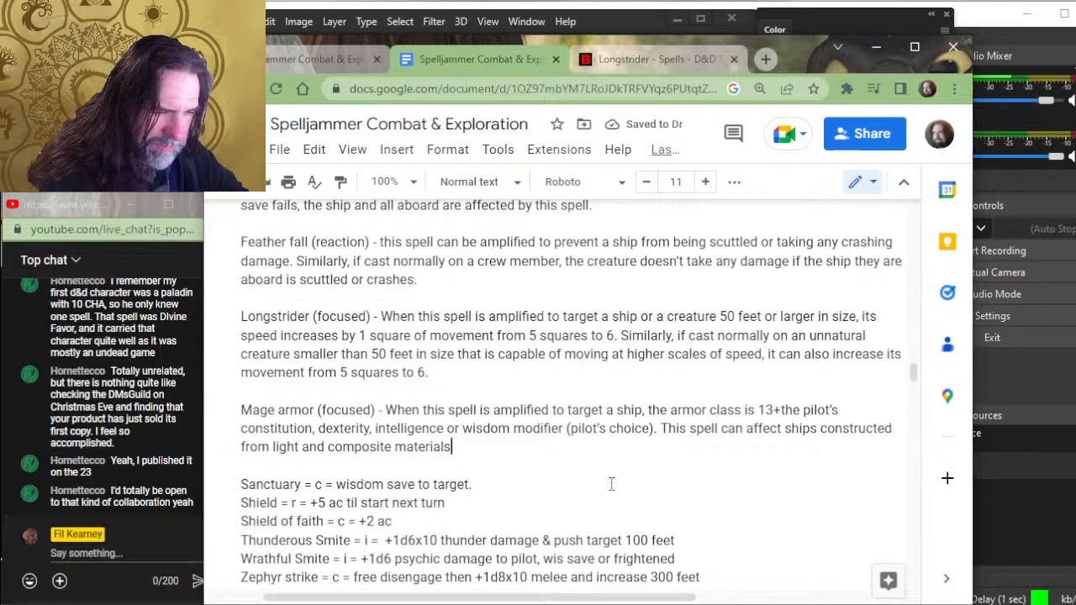
# - Delete the unfinished Mage armor sentence about ships constructed from light and composite materials
pyautogui.press('BackSpace')
pyautogui.press('BackSpace')
pyautogui.press('BackSpace')
pyautogui.press('BackSpace')
pyautogui.press('BackSpace')
pyautogui.press('BackSpace')
pyautogui.press('BackSpace')
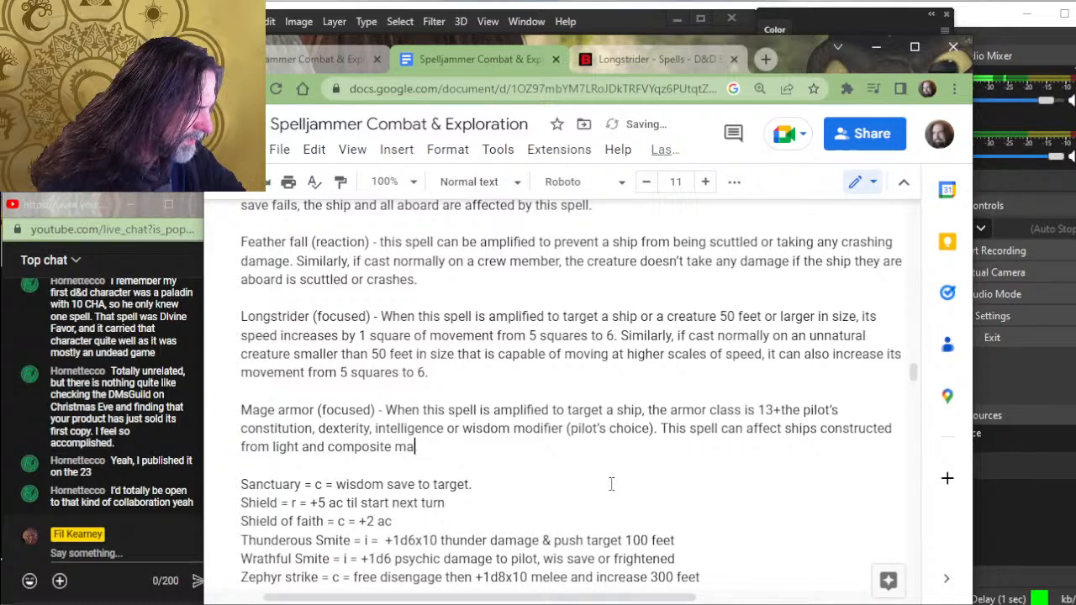
pyautogui.press('BackSpace')
pyautogui.press('BackSpace')
pyautogui.press('BackSpace')
pyautogui.press('BackSpace')
pyautogui.press('BackSpace')
pyautogui.press('BackSpace')
pyautogui.press('BackSpace')
pyautogui.press('BackSpace')
pyautogui.press('BackSpace')
pyautogui.press('BackSpace')
pyautogui.press('BackSpace')
pyautogui.press('BackSpace')
pyautogui.press('BackSpace')
pyautogui.press('BackSpace')
pyautogui.press('BackSpace')
pyautogui.press('BackSpace')
pyautogui.press('BackSpace')
pyautogui.press('BackSpace')
pyautogui.press('BackSpace')
pyautogui.press('BackSpace')
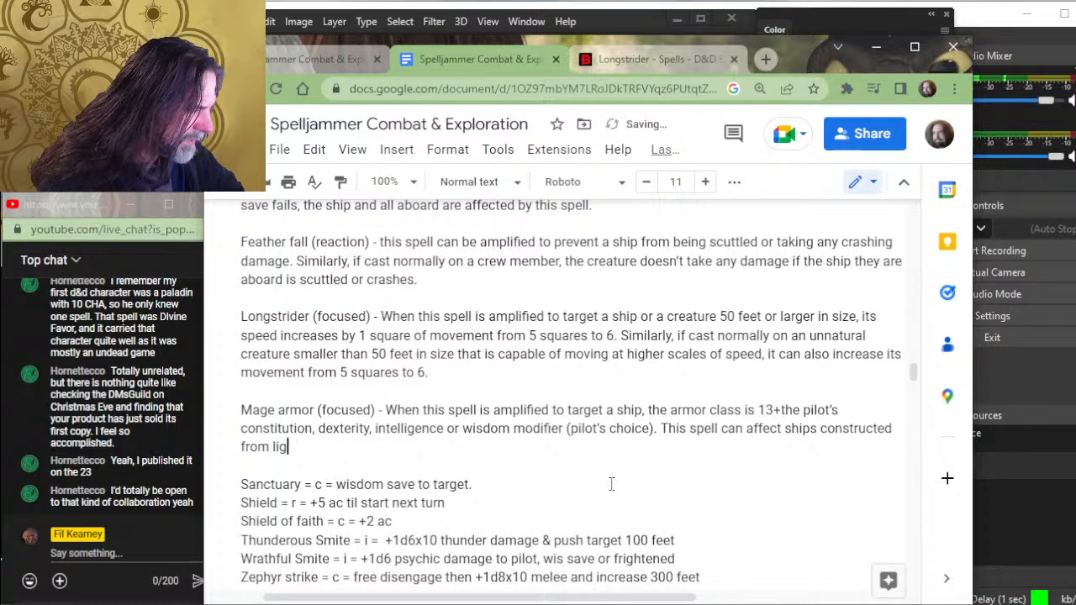
pyautogui.press('BackSpace')
pyautogui.press('BackSpace')
pyautogui.press('BackSpace')
pyautogui.press('BackSpace')
pyautogui.press('BackSpace')
pyautogui.press('BackSpace')
pyautogui.press('BackSpace')
pyautogui.press('BackSpace')
pyautogui.press('BackSpace')
pyautogui.press('BackSpace')
pyautogui.press('BackSpace')
pyautogui.press('BackSpace')
pyautogui.press('BackSpace')
pyautogui.press('BackSpace')
pyautogui.press('BackSpace')
pyautogui.press('BackSpace')
pyautogui.press('BackSpace')
pyautogui.press('BackSpace')
pyautogui.press('BackSpace')
pyautogui.press('BackSpace')
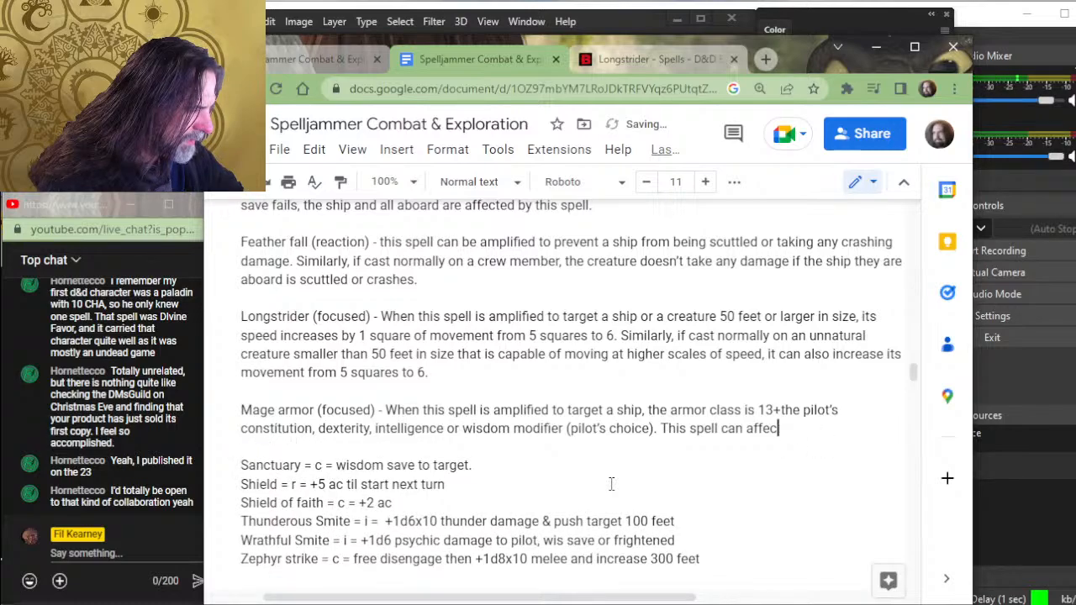
pyautogui.press('BackSpace')
pyautogui.press('BackSpace')
pyautogui.press('BackSpace')
pyautogui.press('BackSpace')
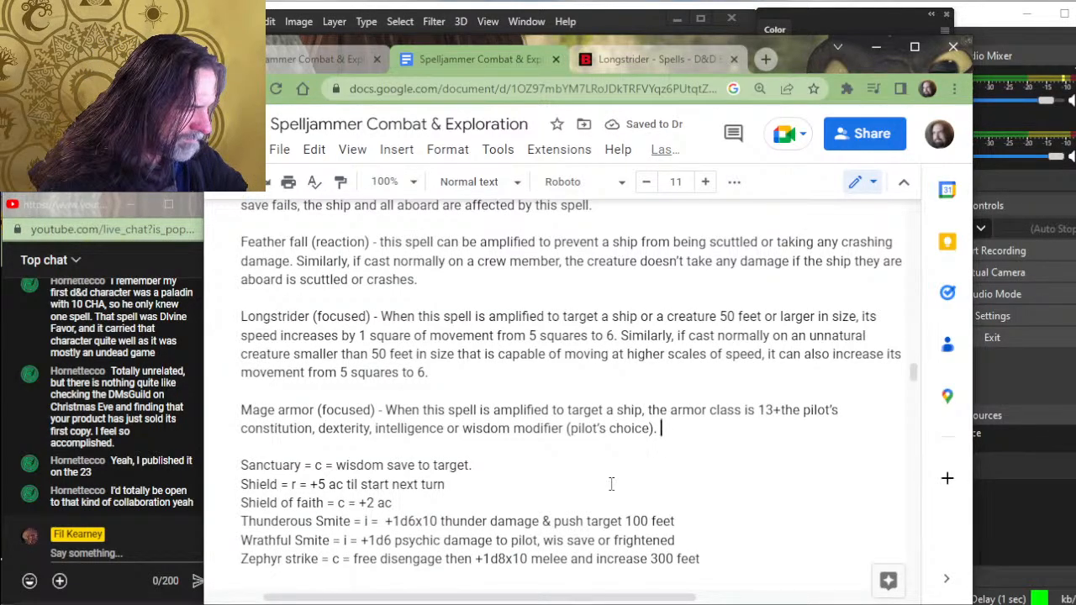
pyautogui.write('I')
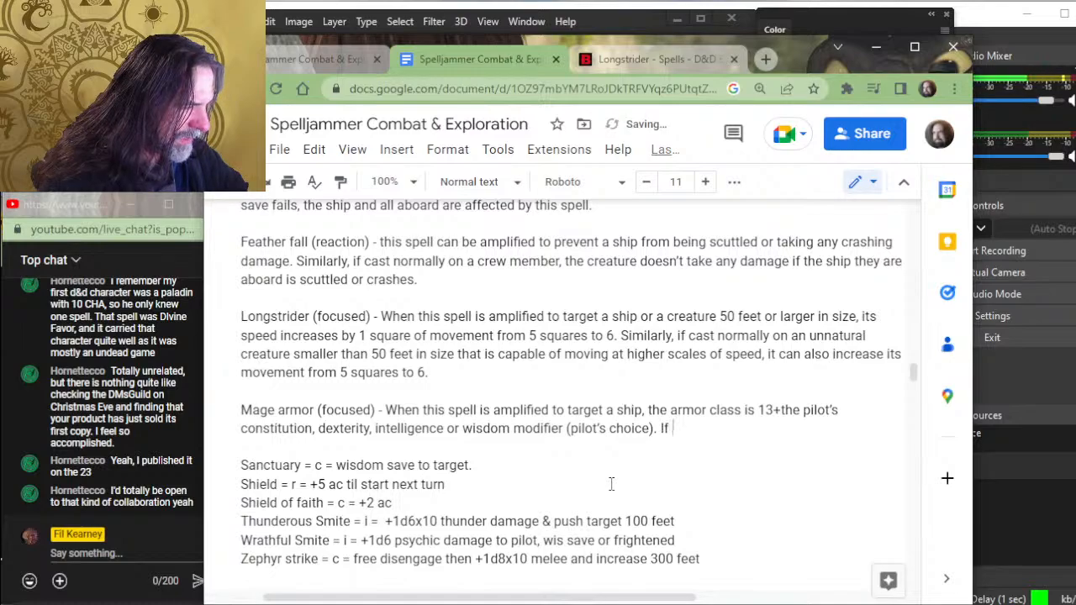
pyautogui.press('BackSpace')
pyautogui.write('The ship ')
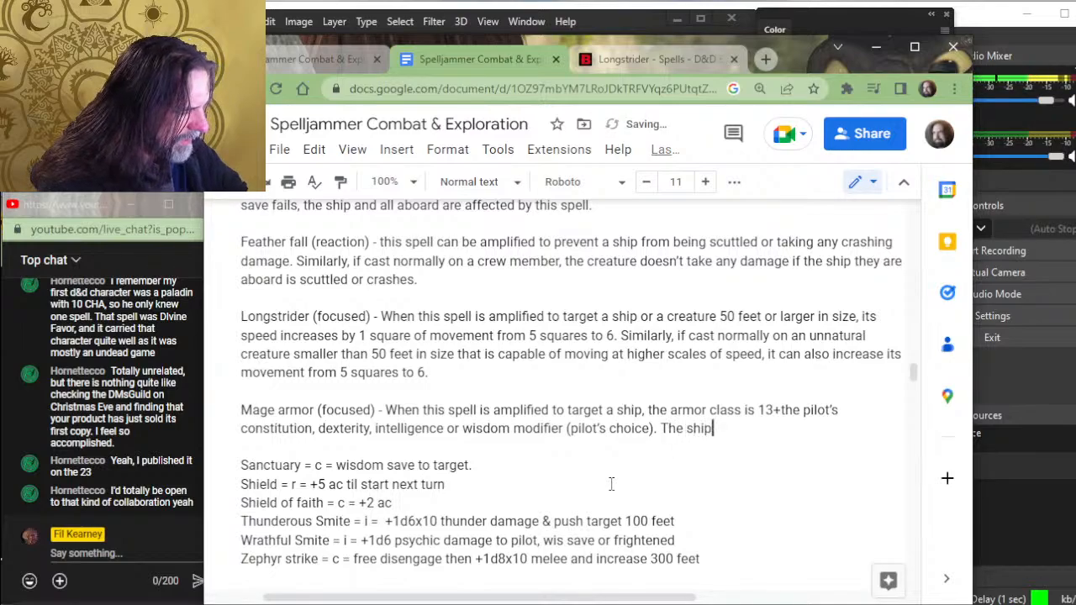
pyautogui.write('ac ')
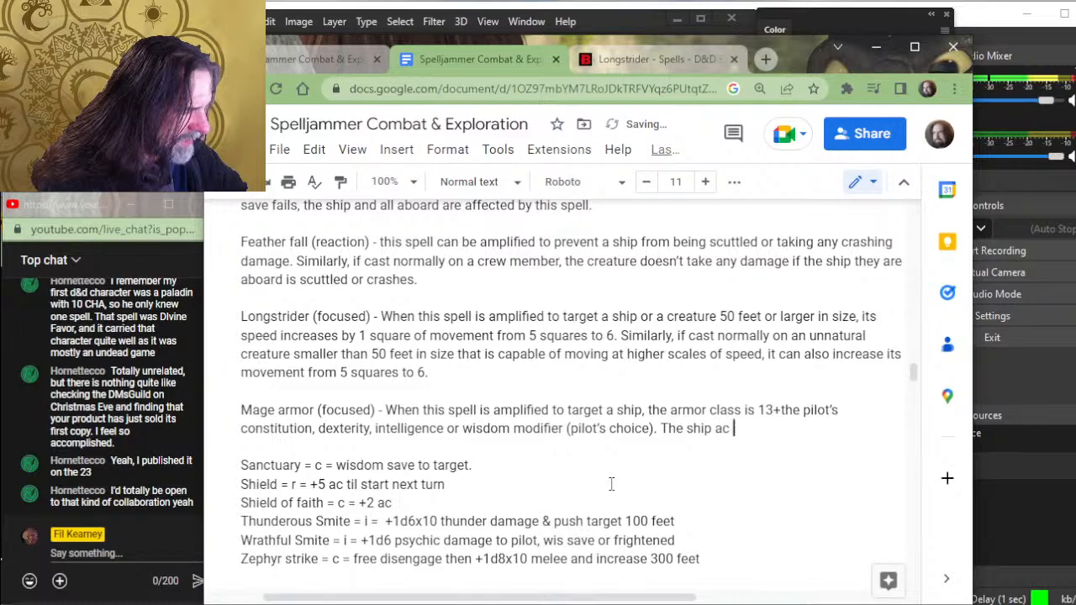
pyautogui.write('is eq')
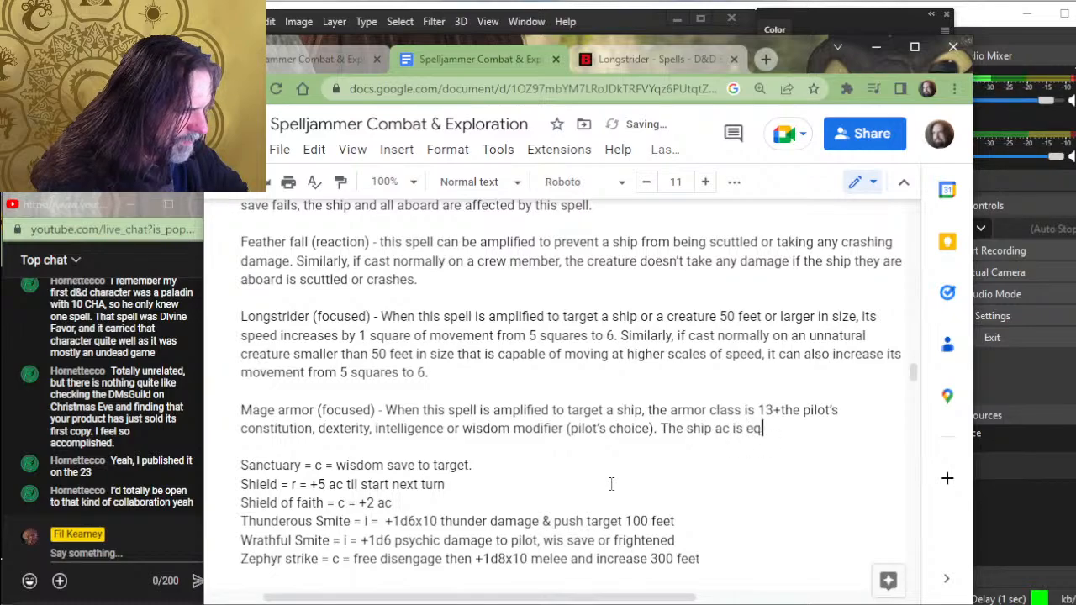
pyautogui.press('BackSpace')
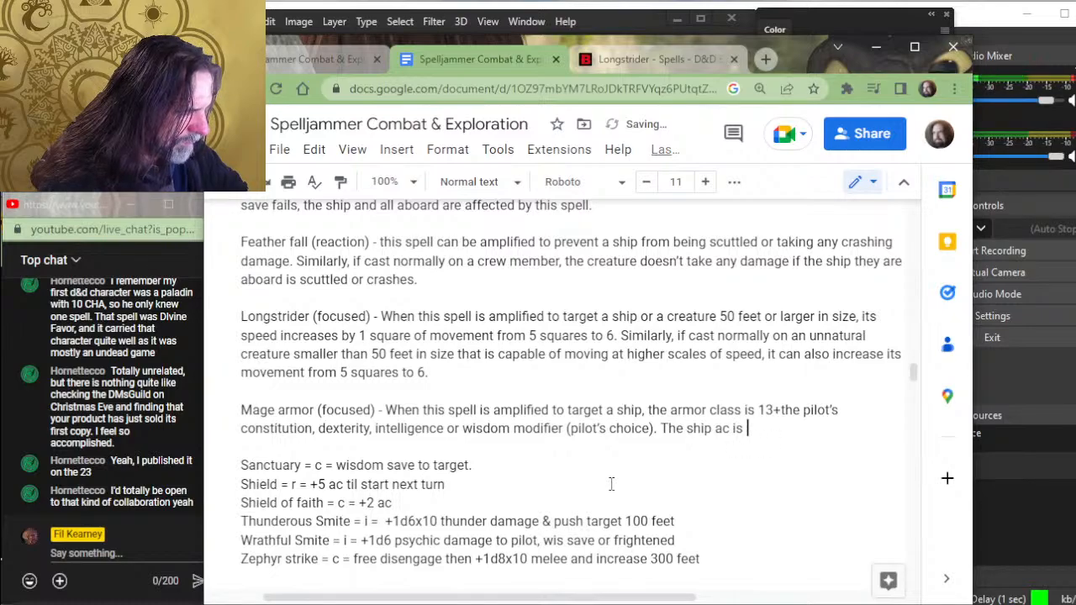
pyautogui.write('equal')
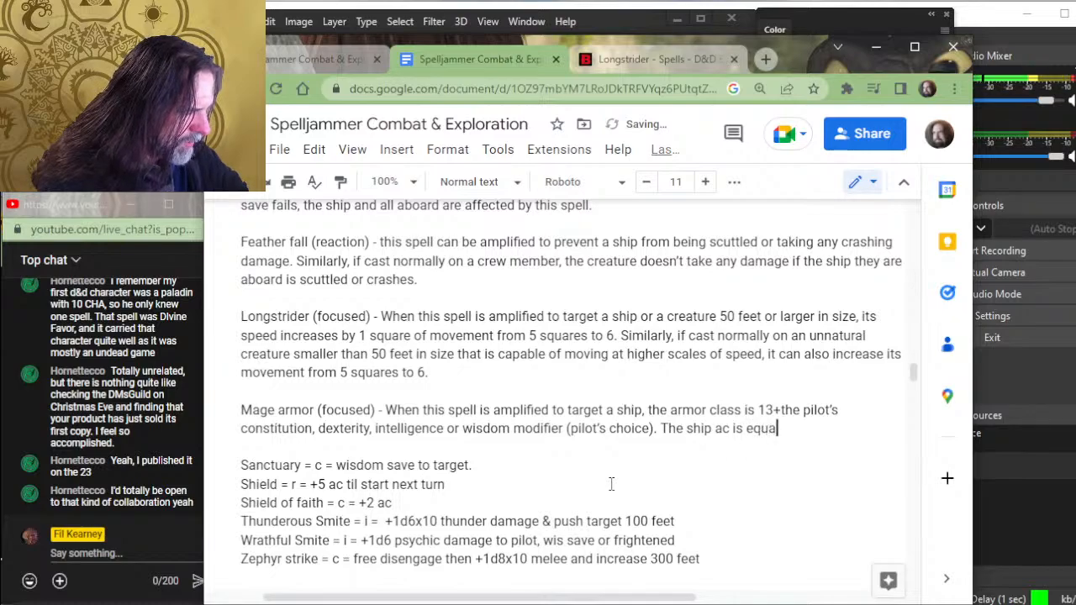
pyautogui.press('BackSpace')
pyautogui.press('BackSpace')
pyautogui.press('BackSpace')
pyautogui.press('BackSpace')
pyautogui.press('BackSpace')
pyautogui.press('BackSpace')
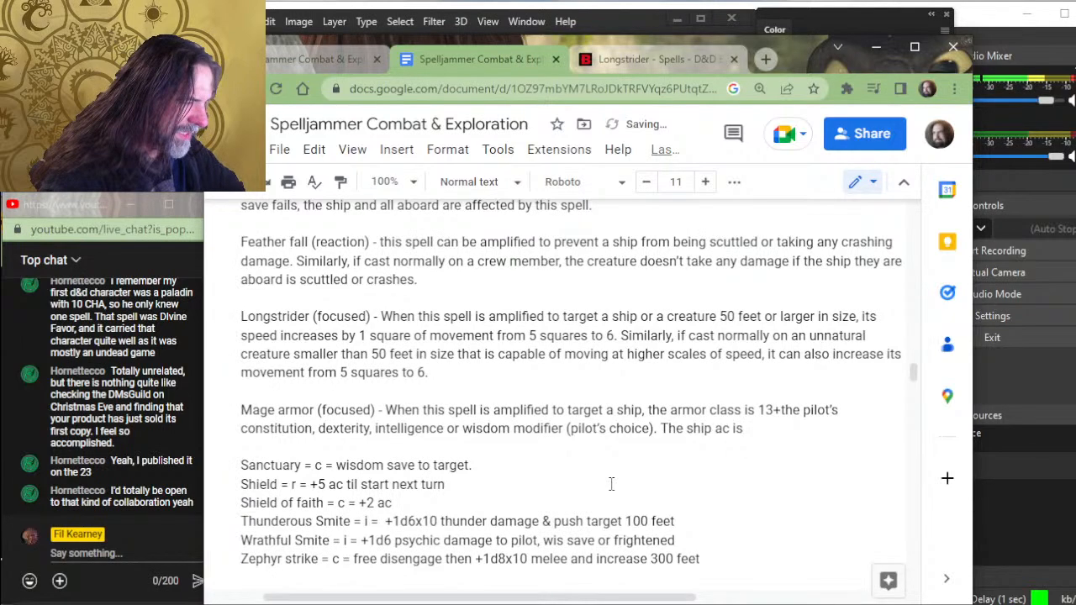
pyautogui.press('BackSpace')
pyautogui.press('BackSpace')
pyautogui.press('BackSpace')
pyautogui.press('BackSpace')
pyautogui.press('BackSpace')
pyautogui.press('BackSpace')
pyautogui.press('BackSpace')
pyautogui.press('BackSpace')
pyautogui.press('BackSpace')
pyautogui.press('BackSpace')
pyautogui.press('BackSpace')
pyautogui.press('BackSpace')
pyautogui.press('BackSpace')
pyautogui.press('BackSpace')
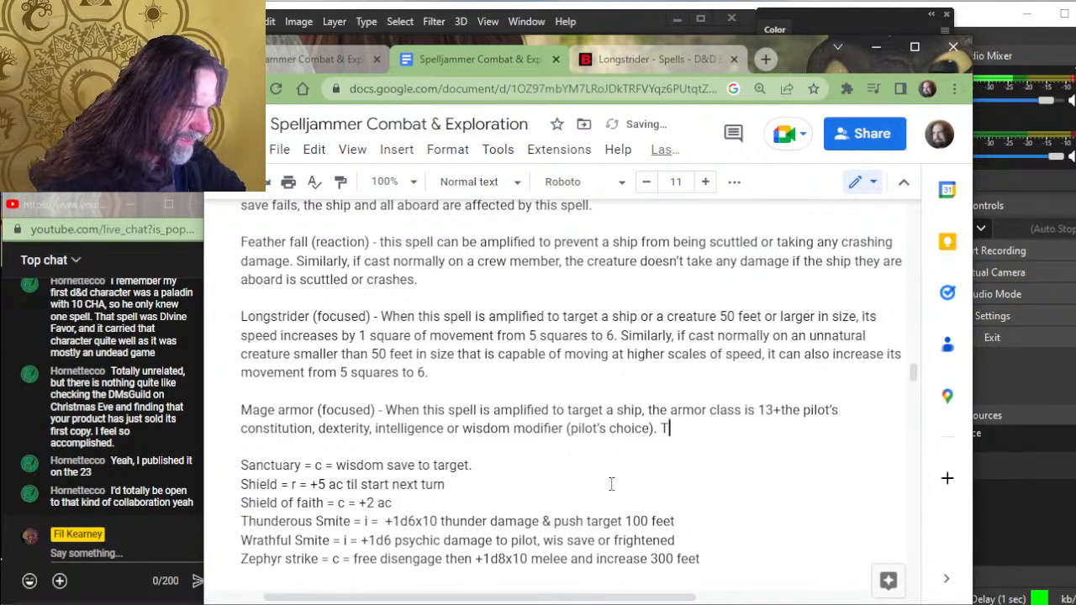
pyautogui.write('his')
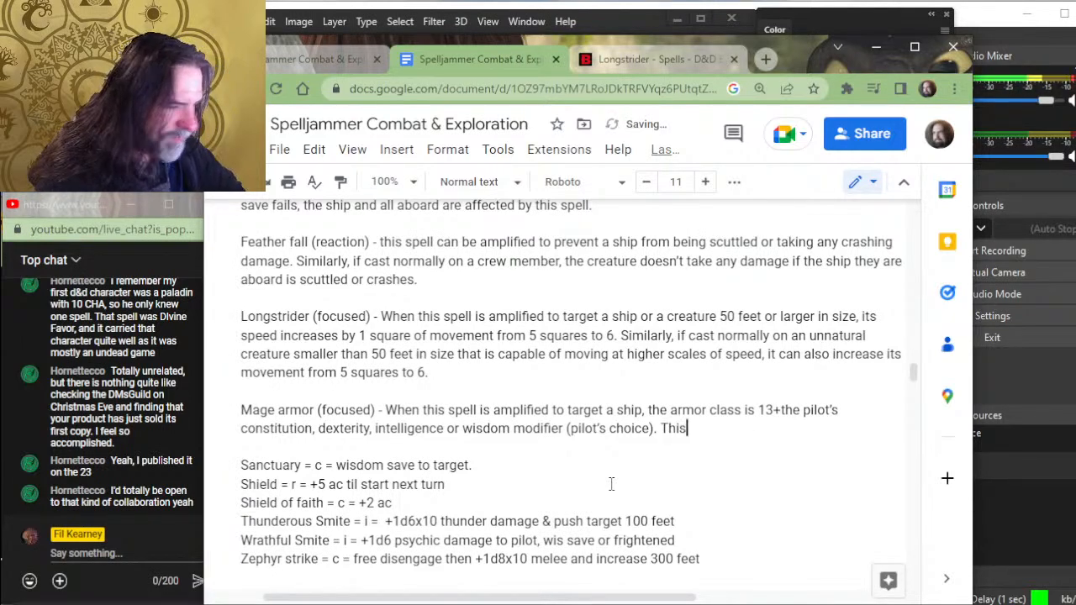
pyautogui.press('BackSpace')
pyautogui.press('BackSpace')
pyautogui.press('BackSpace')
# - Continue the Mage armor entry with "The ac granted by this spell can replace the ac of the target ship if the"
pyautogui.write('he ')
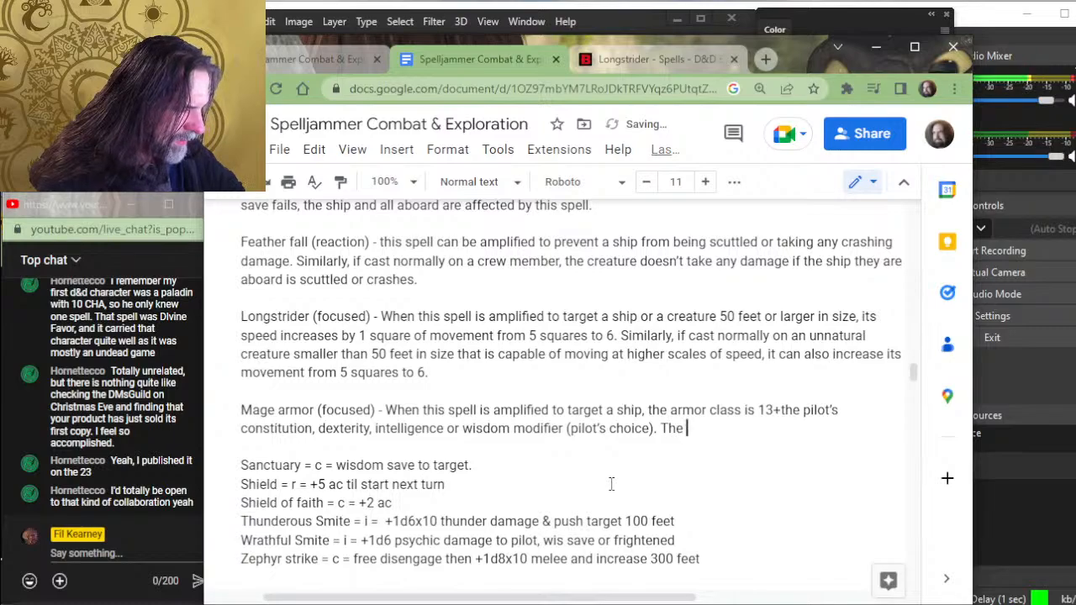
pyautogui.write('ac granted')
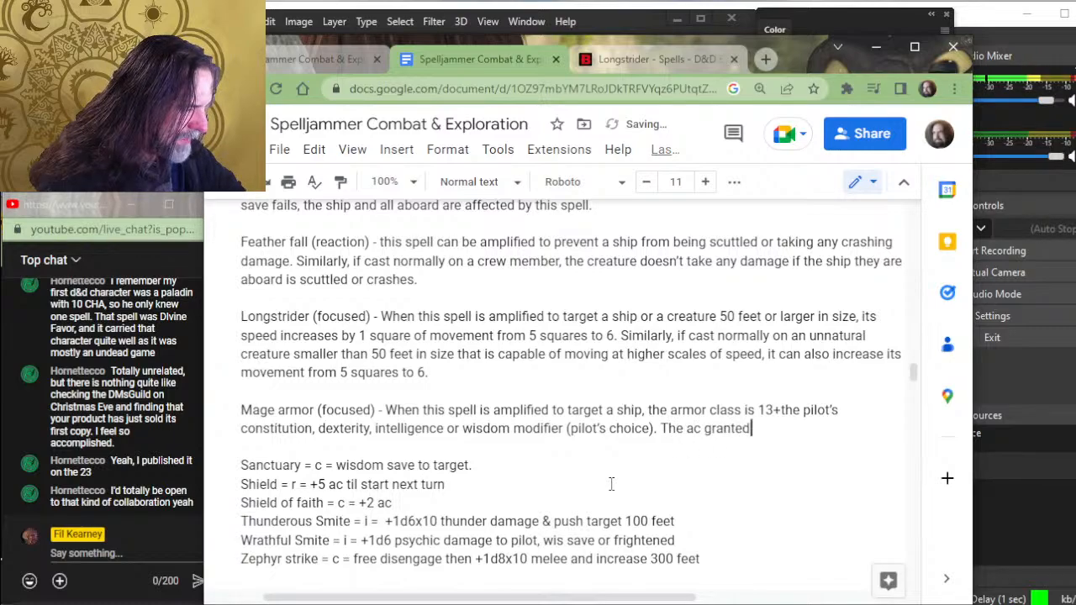
pyautogui.write(' by the')
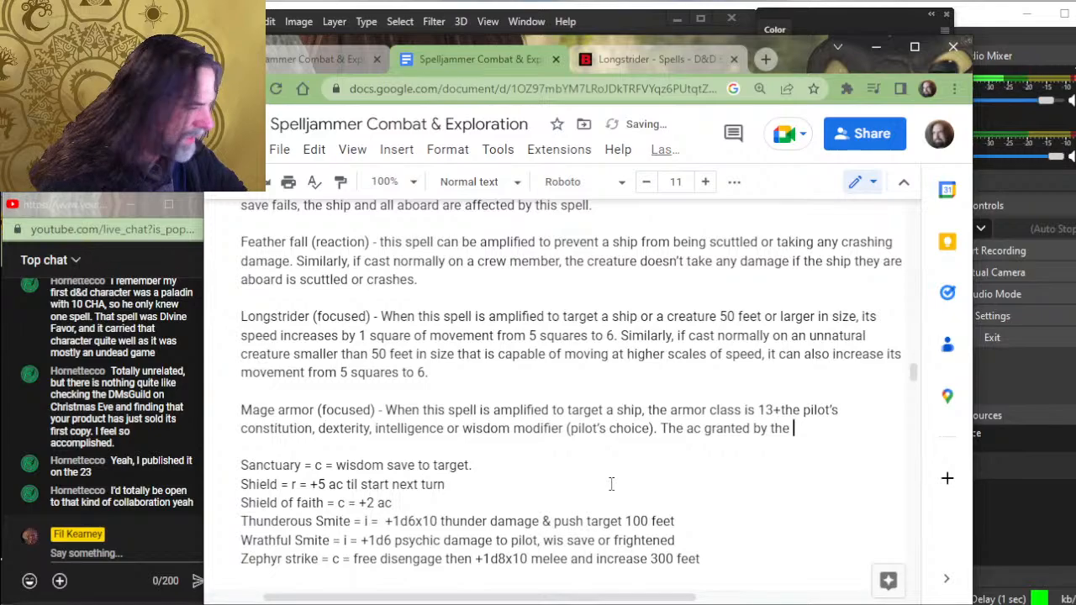
pyautogui.press('BackSpace')
pyautogui.press('BackSpace')
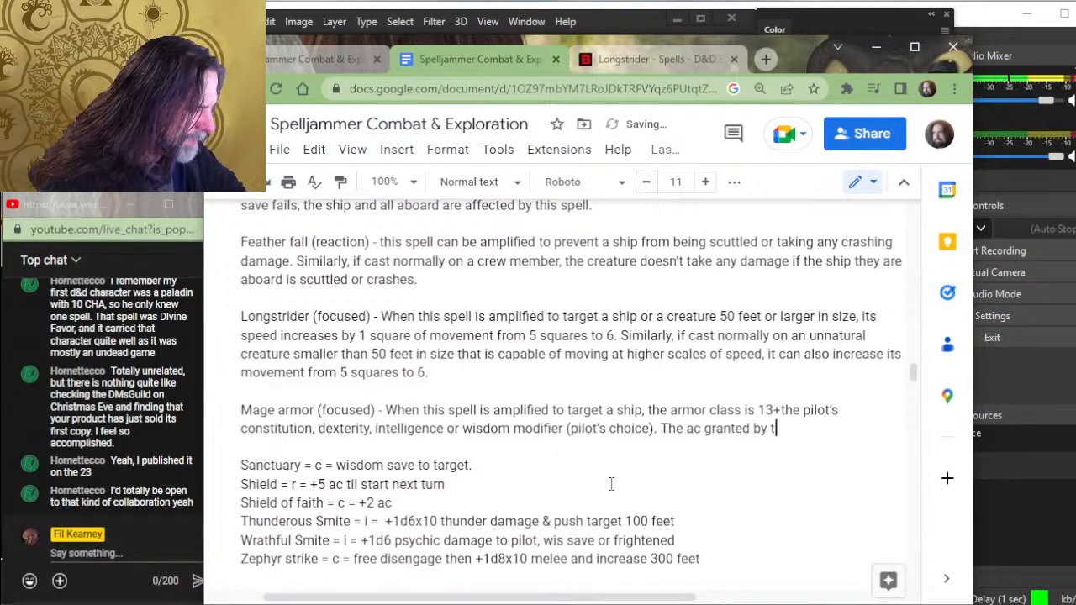
pyautogui.write('his spell can ')
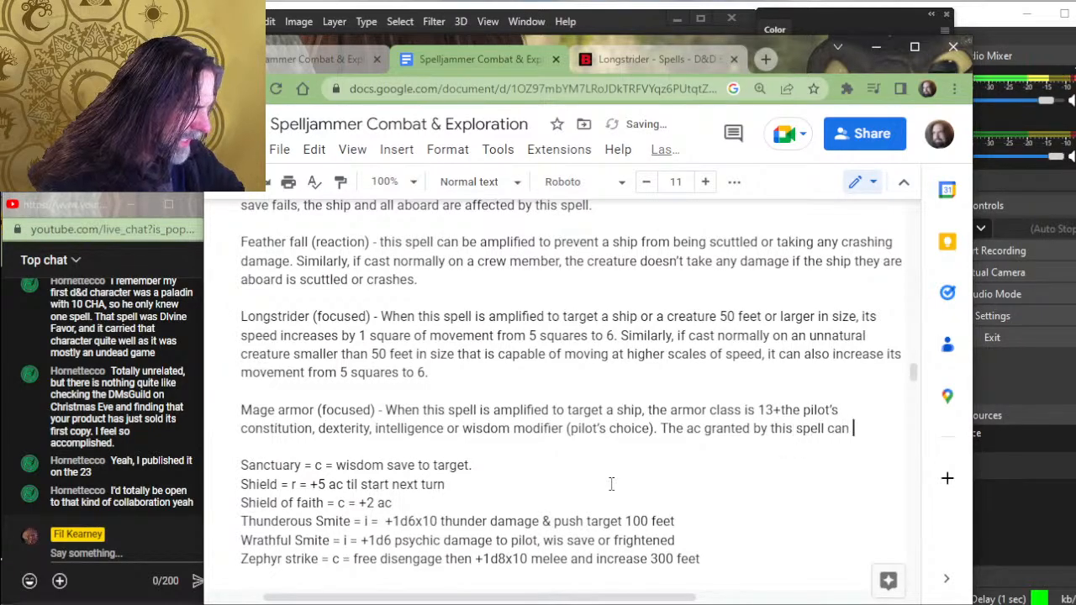
pyautogui.write('replace the a')
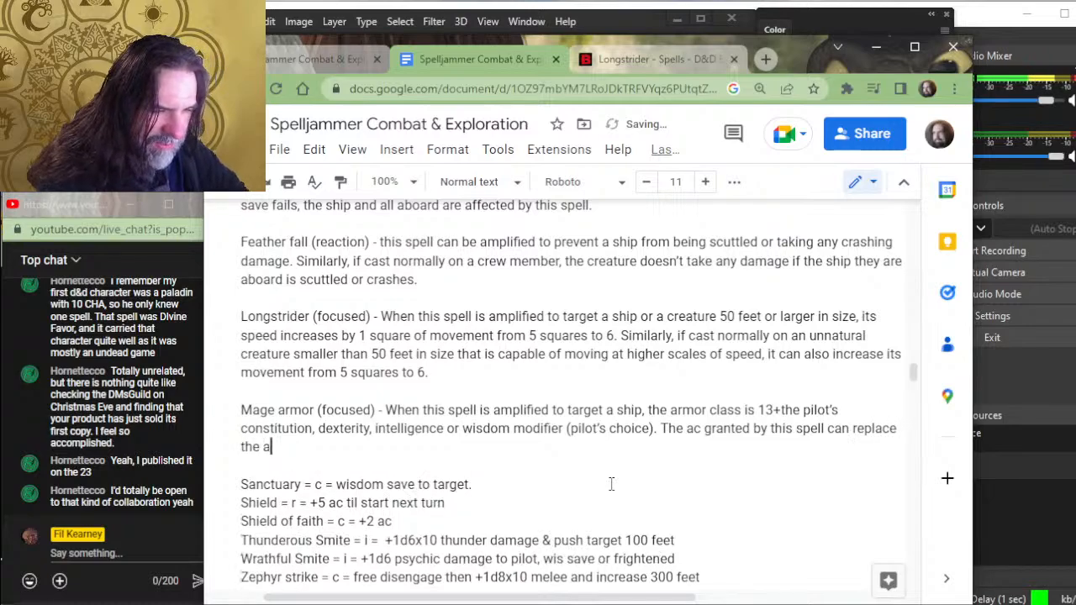
pyautogui.write('c of the targ')
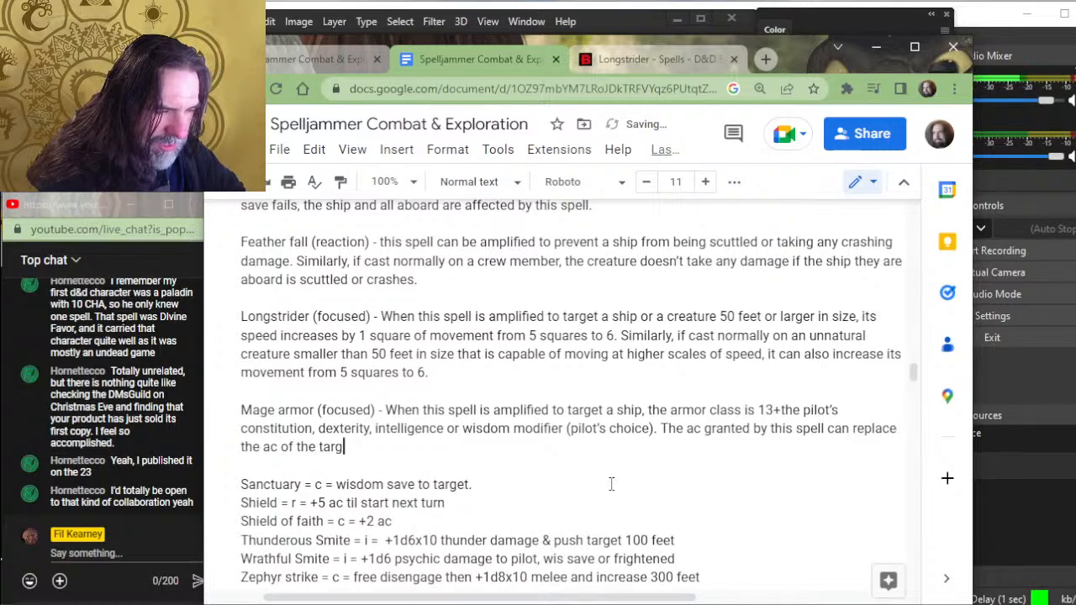
pyautogui.write('et ship ')
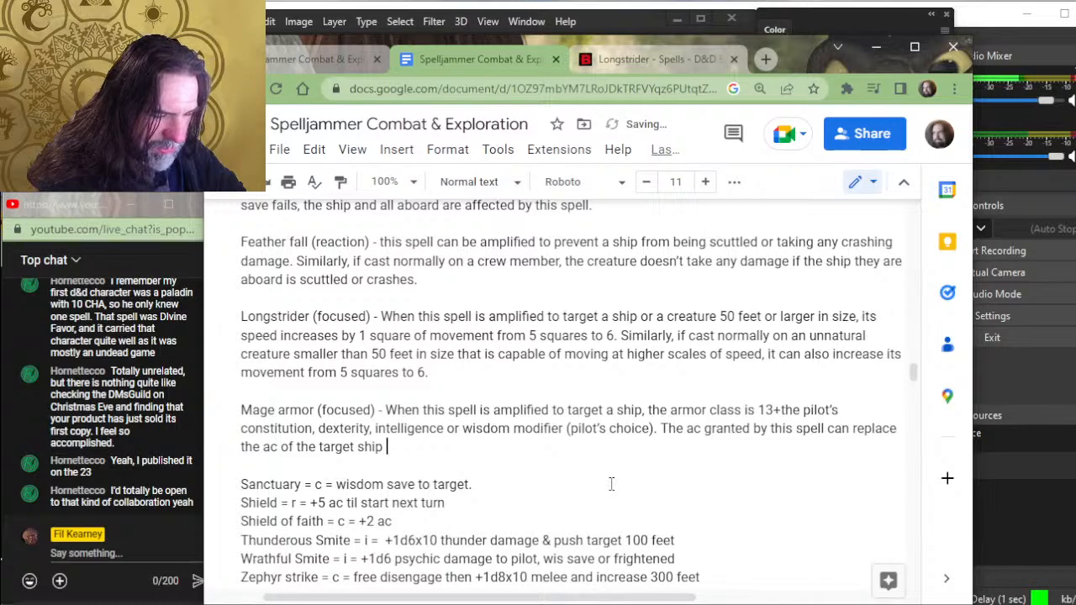
pyautogui.write('if th')
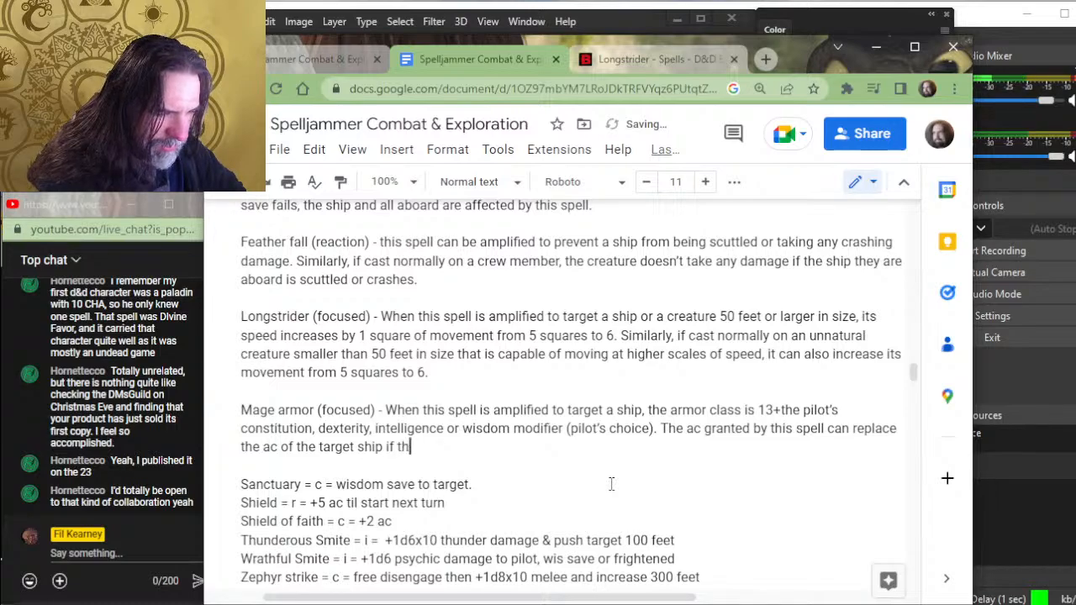
pyautogui.write('e')
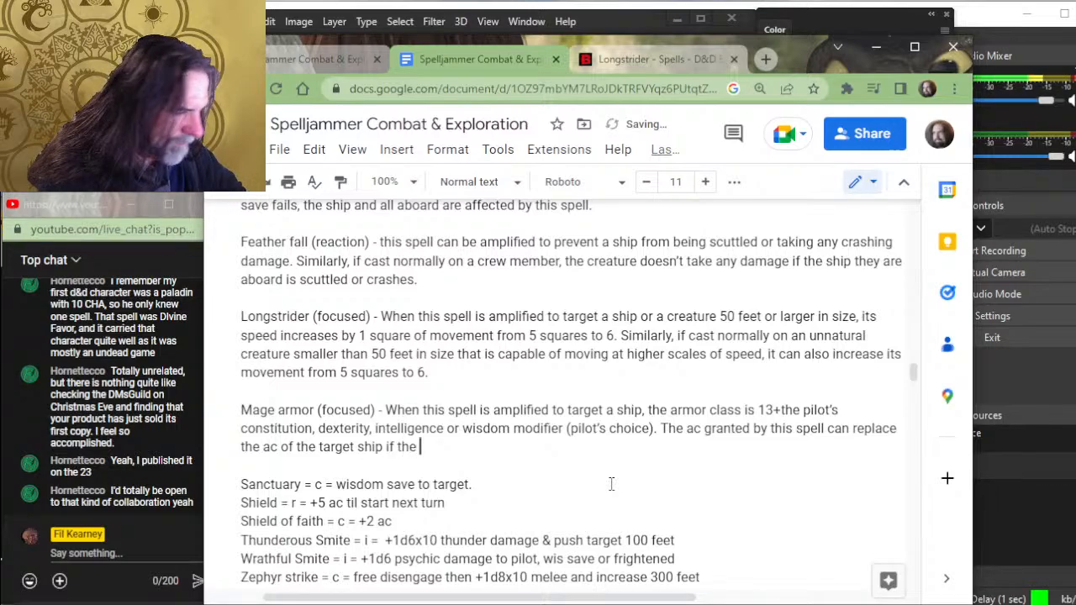
# - Shorten the opening of the last Mage armor sentence from "The ac granted by this spell" to "This spell"
pyautogui.hotkey('ctrl', 'Right')
pyautogui.hotkey('ctrl', 'Right')
pyautogui.hotkey('ctrl', 'Right')
pyautogui.hotkey('ctrl', 'Right')
pyautogui.hotkey('ctrl', 'Right')
pyautogui.hotkey('ctrl', 'Right')
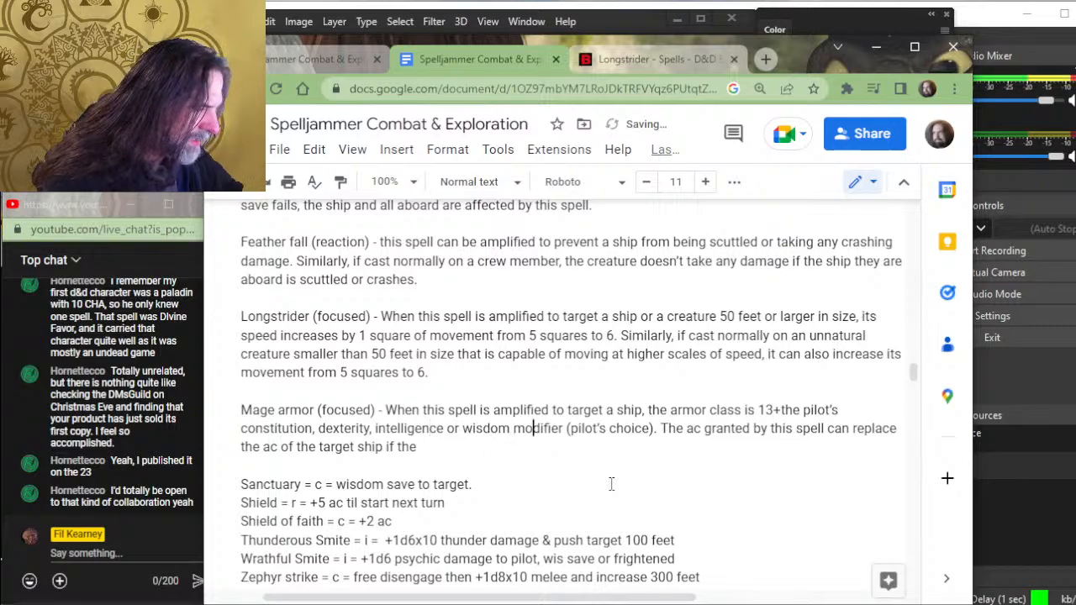
pyautogui.press('Delete')
pyautogui.press('Delete')
pyautogui.press('Delete')
pyautogui.press('Delete')
pyautogui.press('Delete')
pyautogui.press('Delete')
pyautogui.press('Delete')
pyautogui.press('Delete')
pyautogui.press('Delete')
pyautogui.press('Delete')
pyautogui.press('Delete')
pyautogui.press('Delete')
pyautogui.press('Delete')
pyautogui.press('Delete')
pyautogui.press('Delete')
pyautogui.press('Delete')
pyautogui.press('Delete')
pyautogui.press('Delete')
pyautogui.press('Delete')
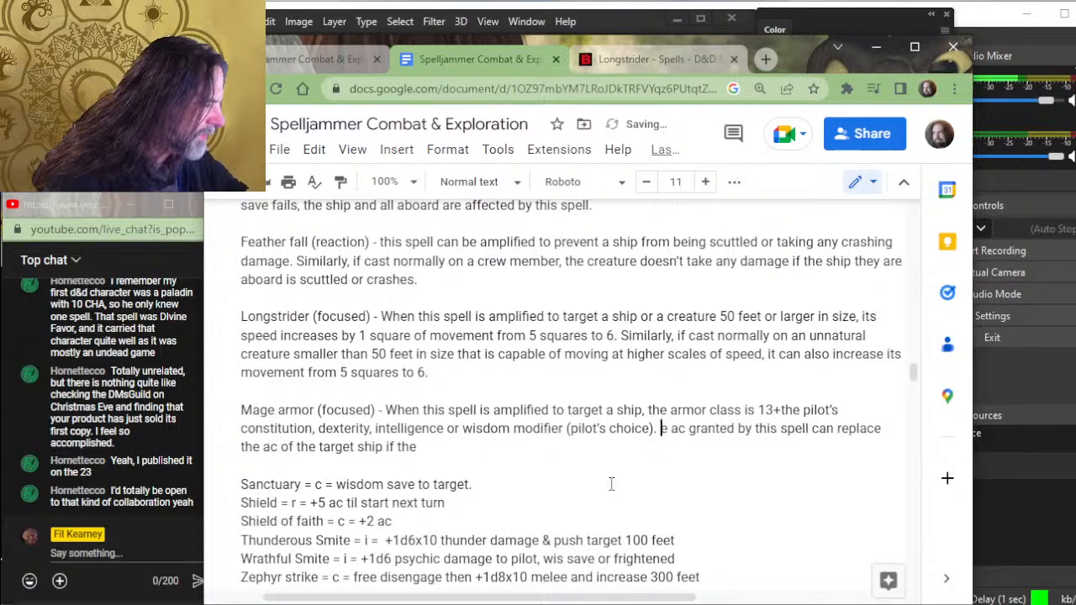
pyautogui.write('T')
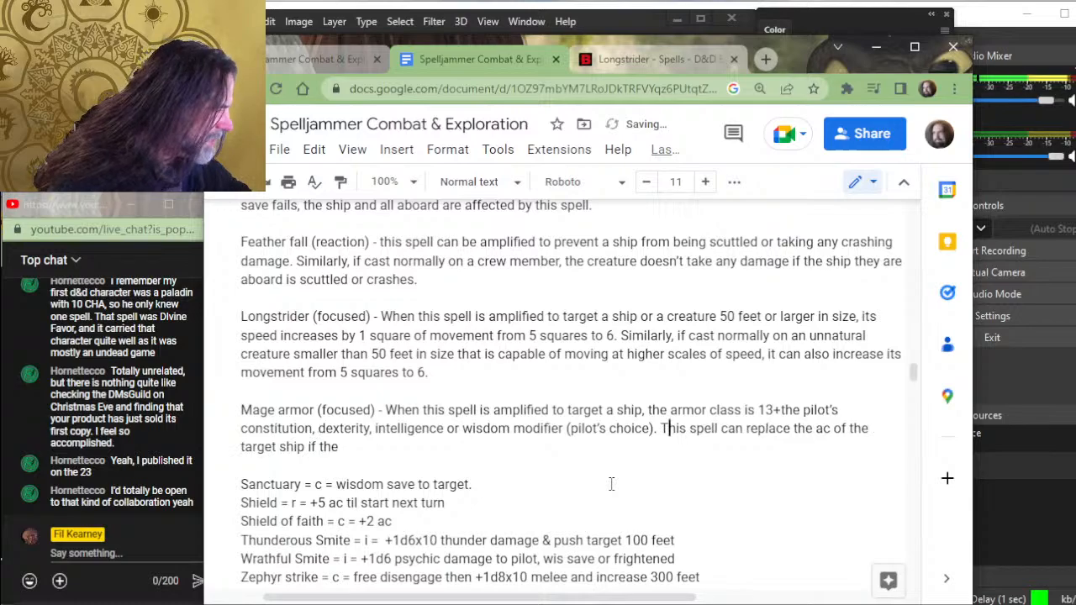
# - Complete the last Mage armor sentence with "ac is higher than the ac granted by the material the ship is constructed from"
pyautogui.press('Right')
pyautogui.hotkey('ctrl', 'Right')
pyautogui.hotkey('ctrl', 'Right')
pyautogui.hotkey('ctrl', 'Right')
pyautogui.hotkey('ctrl', 'Right')
pyautogui.hotkey('ctrl', 'Right')
pyautogui.hotkey('ctrl', 'Right')
pyautogui.hotkey('ctrl', 'Right')
pyautogui.hotkey('ctrl', 'Right')
pyautogui.hotkey('ctrl', 'Right')
pyautogui.hotkey('ctrl', 'Right')
pyautogui.hotkey('ctrl', 'Right')
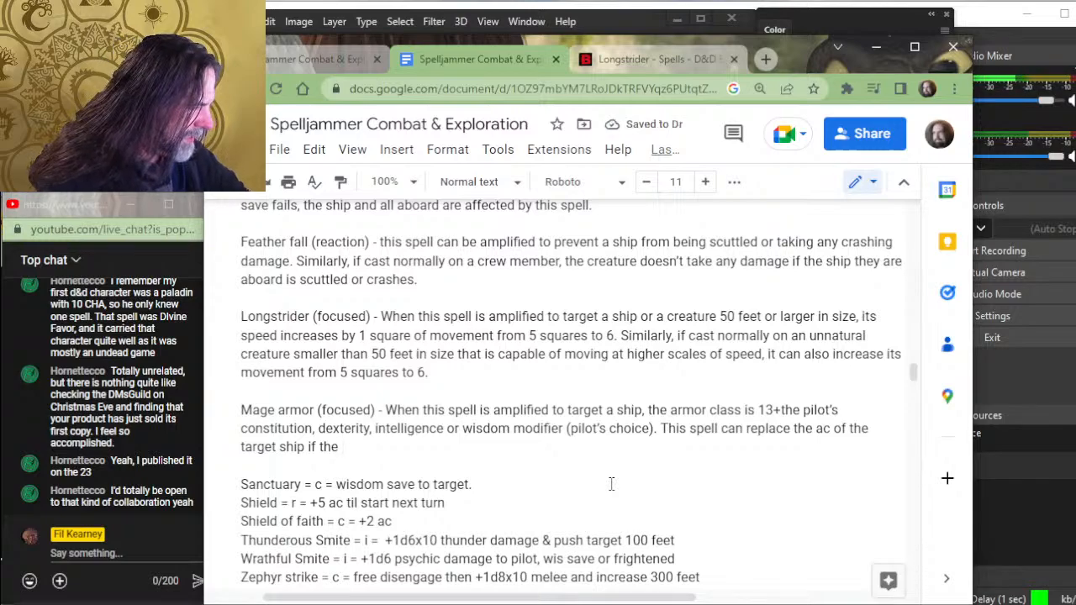
pyautogui.write('ac of the target sh')
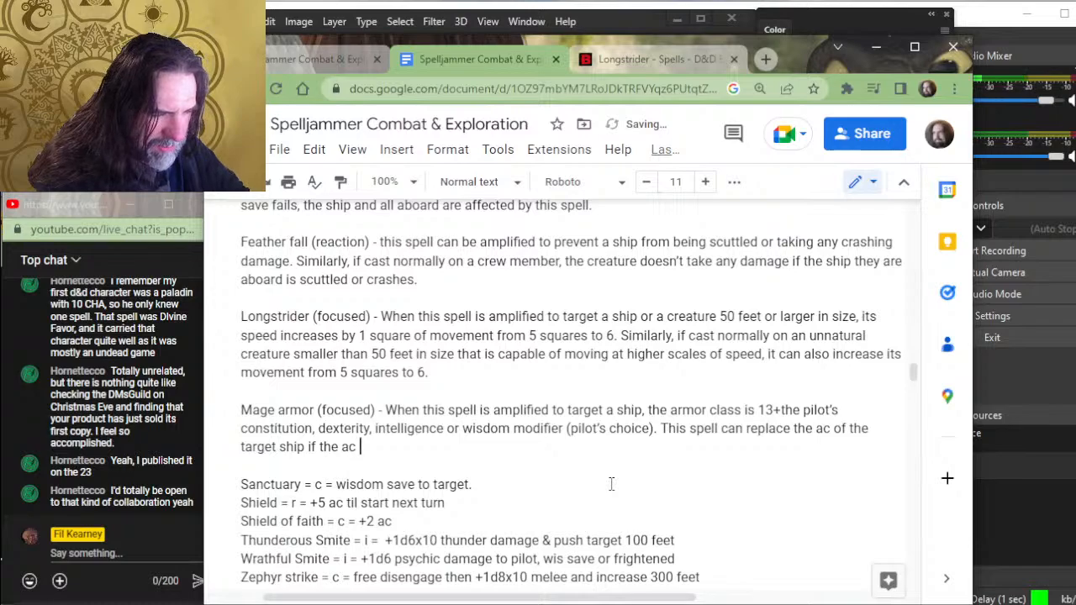
pyautogui.write('ip if the ac is higher tha')
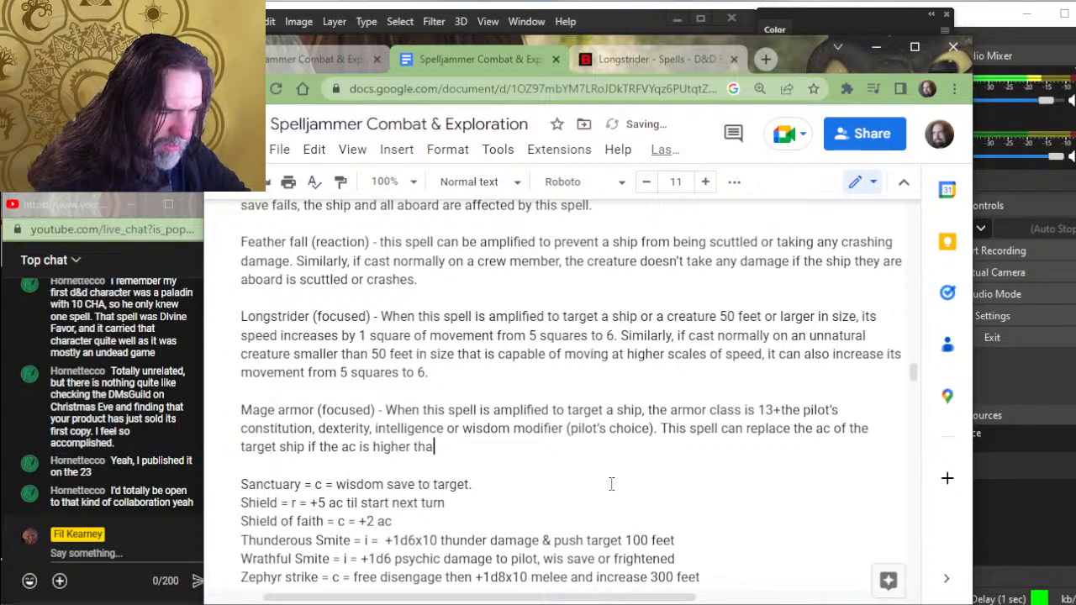
pyautogui.write('n ')
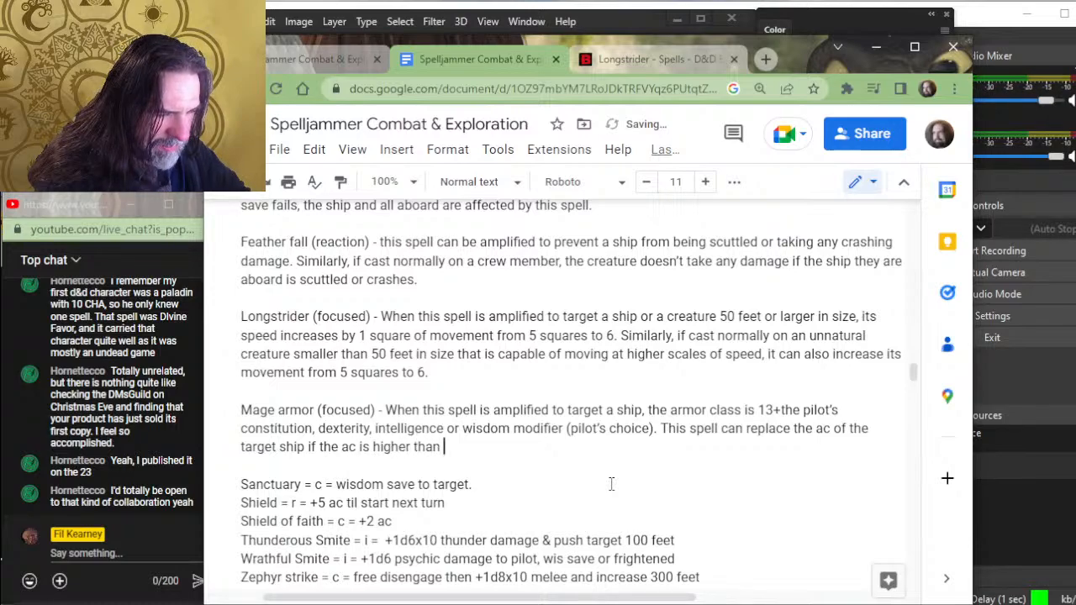
pyautogui.write('the ')
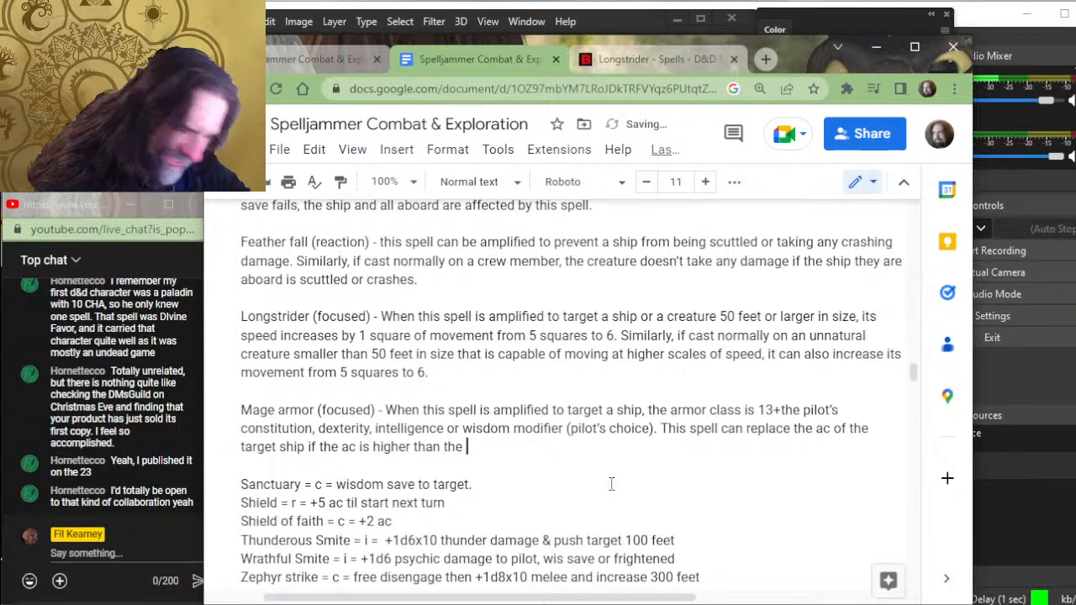
pyautogui.write('ac grante')
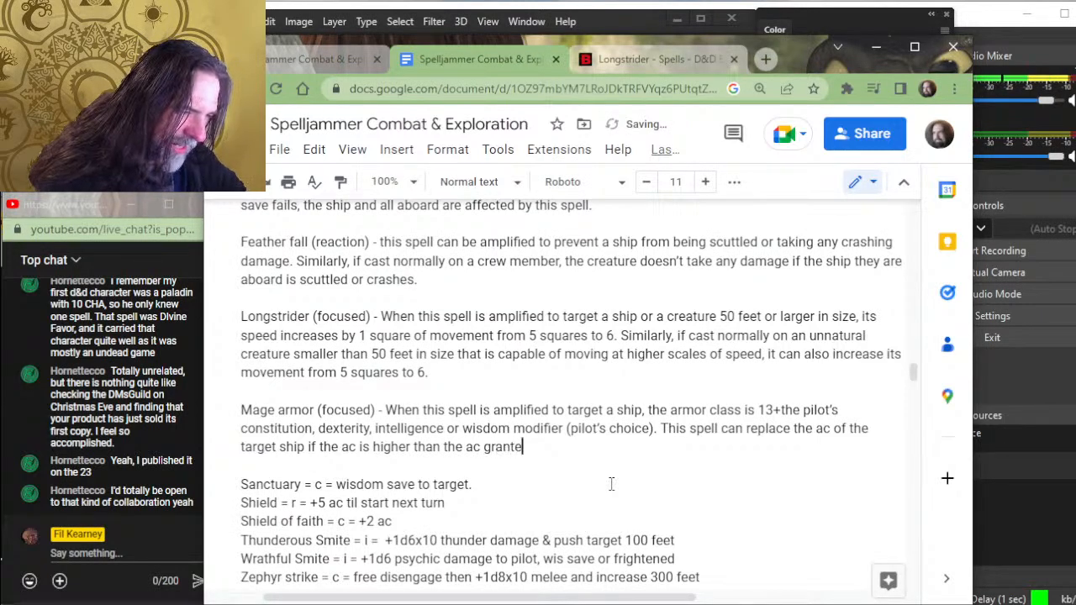
pyautogui.write('d by the materia')
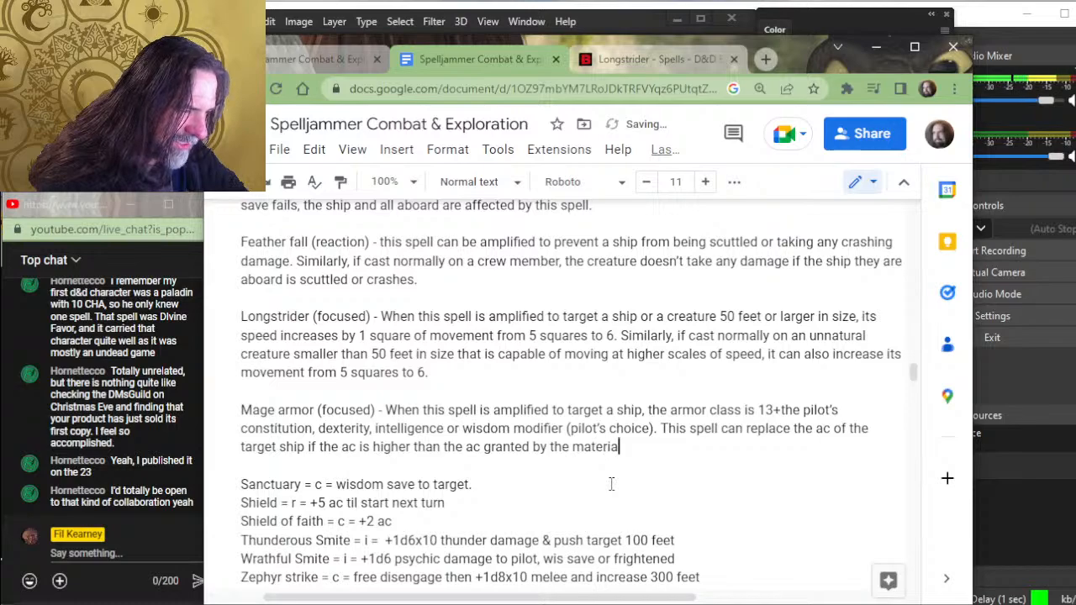
pyautogui.write('l the ship ')
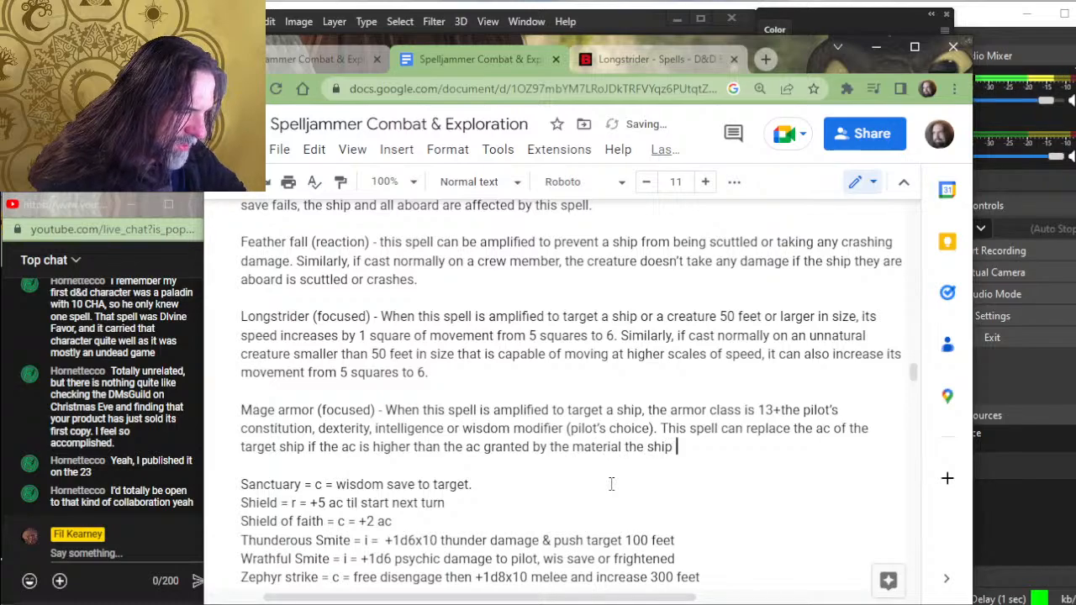
pyautogui.write('is construct')
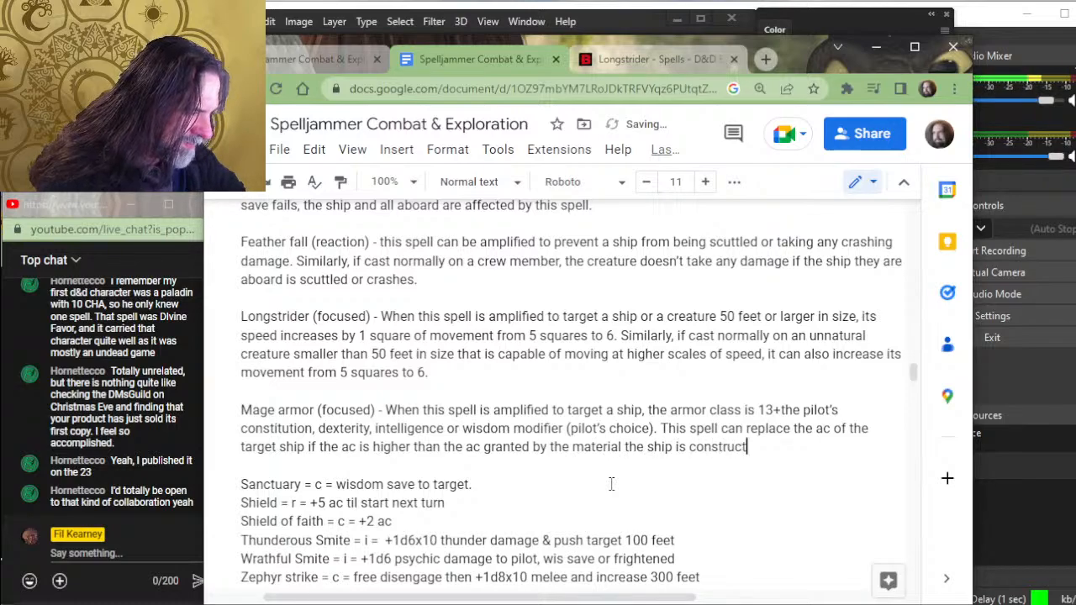
pyautogui.write('ed from')
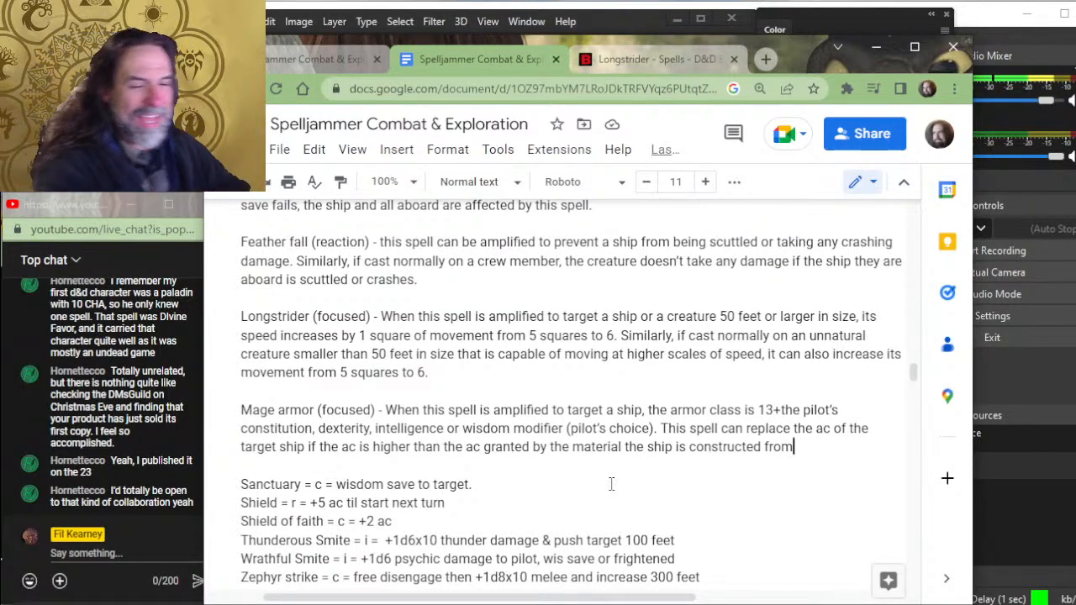
# - Insert "(focused)" after the spell name in the Sanctuary entry
pyautogui.press('Down')
pyautogui.press('Down')
pyautogui.press('Right')
pyautogui.press('Right')
pyautogui.press('Right')
pyautogui.press('Right')
pyautogui.press('Right')
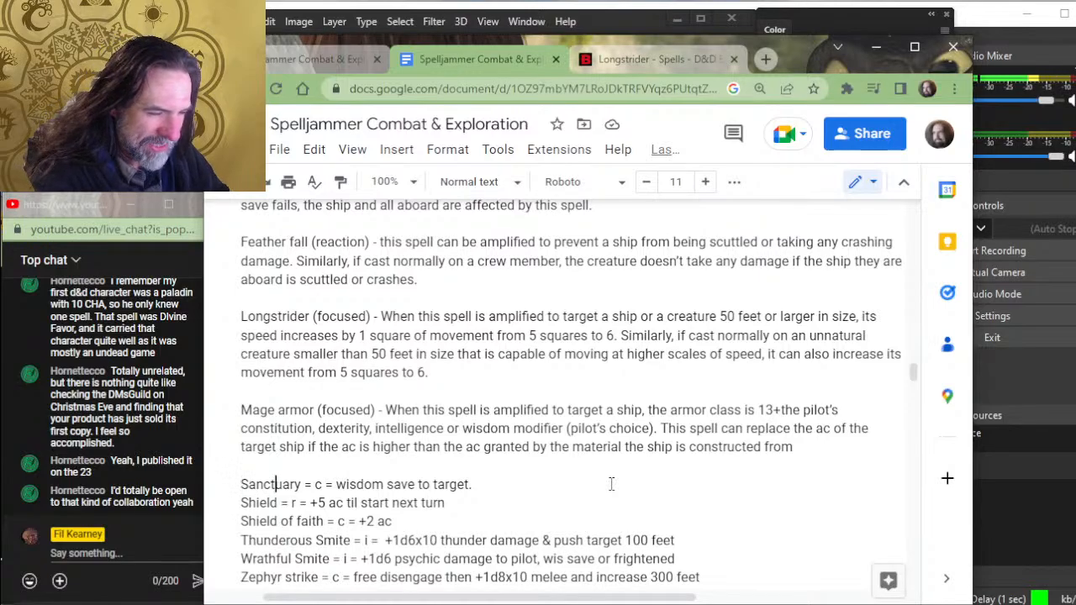
pyautogui.press('Right')
pyautogui.press('Right')
pyautogui.press('Right')
pyautogui.press('Right')
pyautogui.press('Right')
pyautogui.write('(')
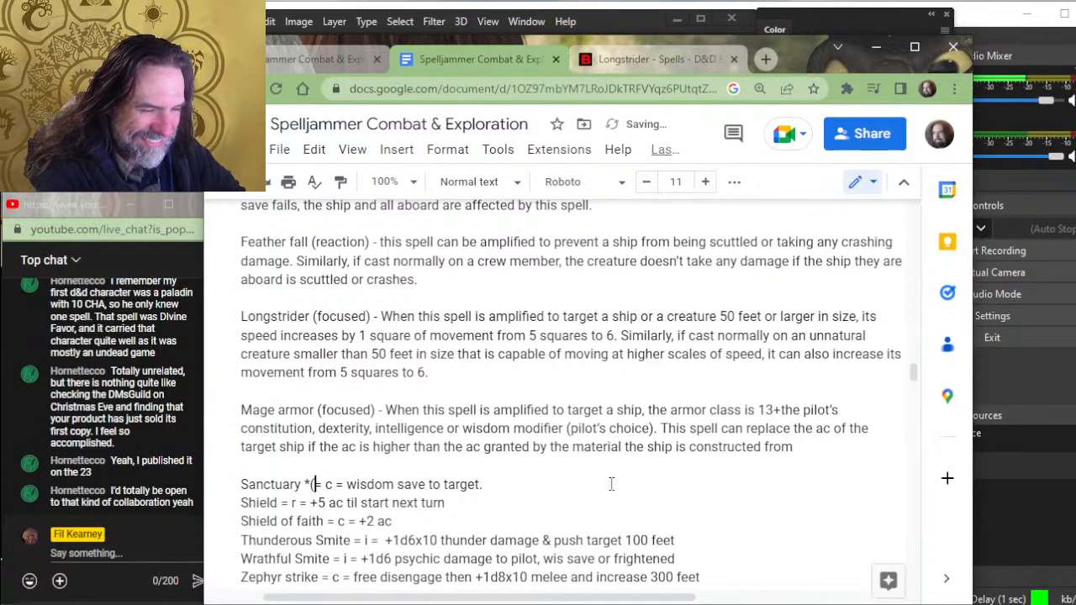
pyautogui.write('focused)')
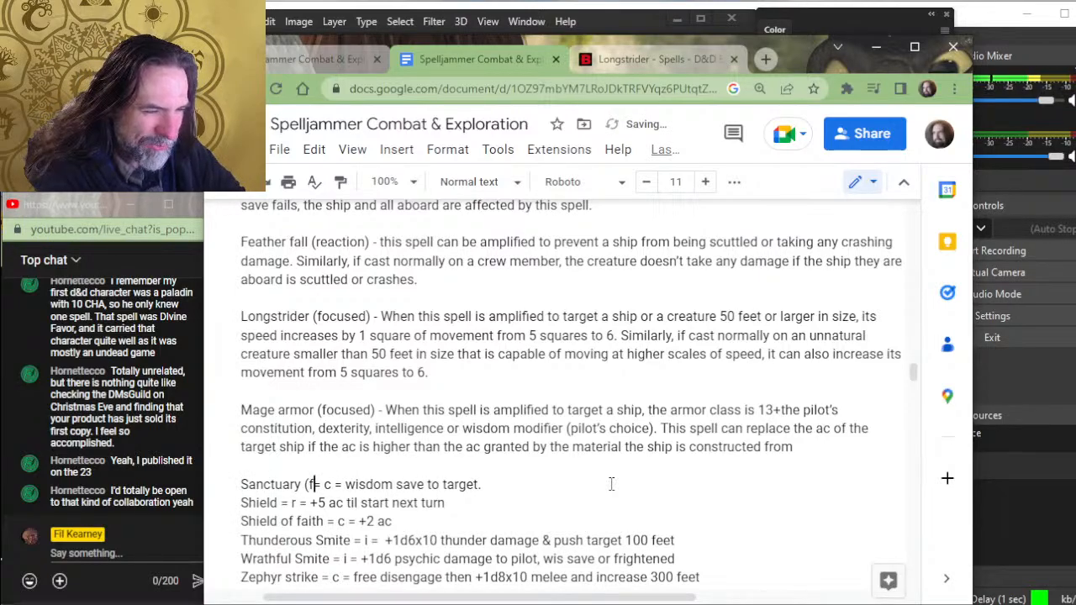
# - Replace the "= c =" shorthand in the Sanctuary entry with a dash before "wisdom save to target."
pyautogui.press('Delete')
pyautogui.press('Delete')
pyautogui.press('Delete')
pyautogui.press('Delete')
pyautogui.press('Delete')
pyautogui.press('Delete')
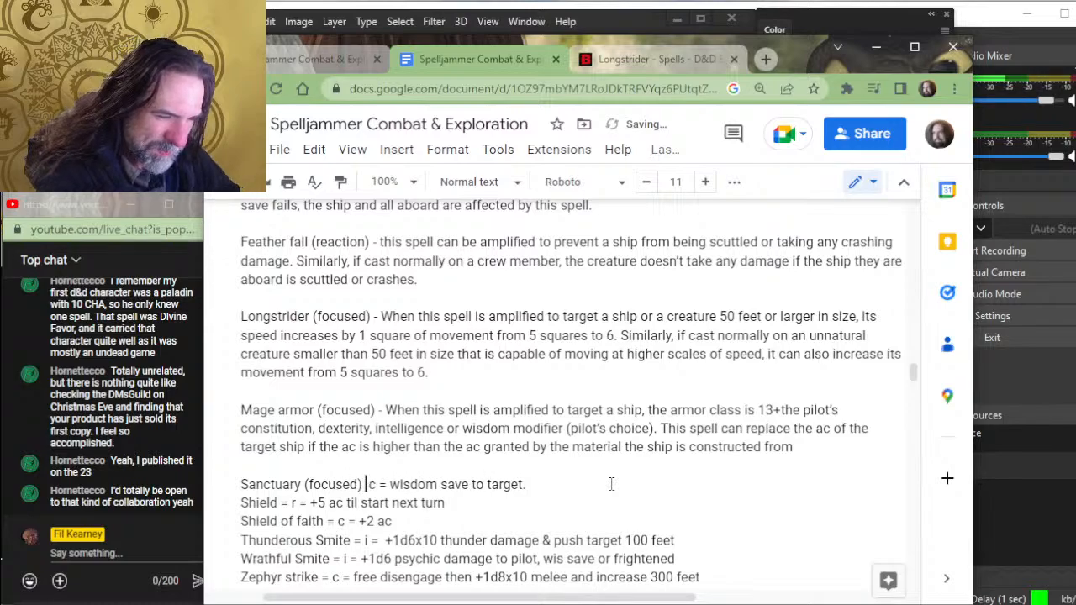
pyautogui.write('-')
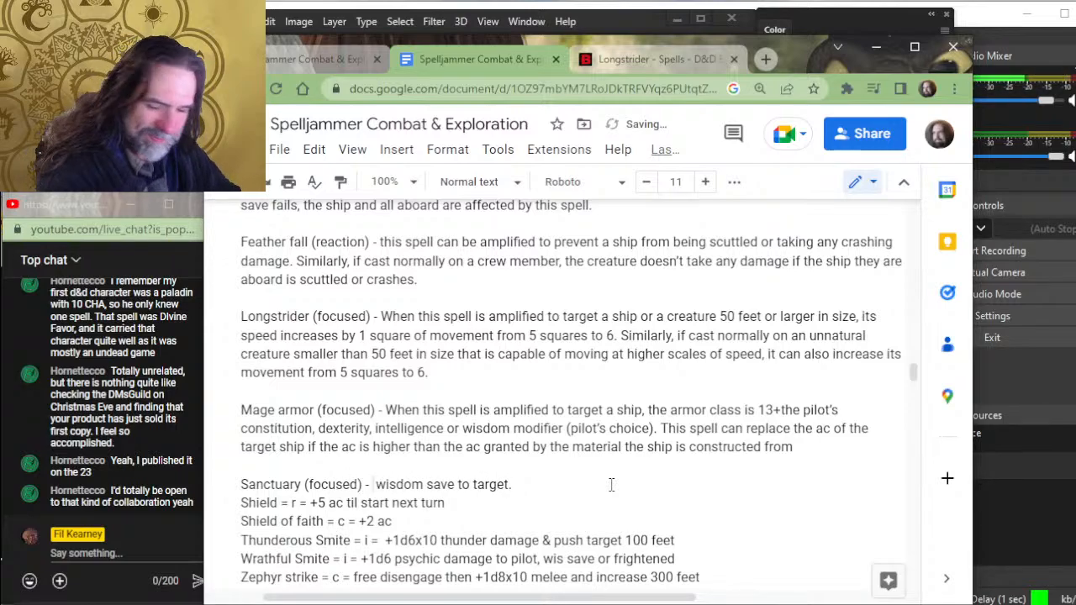
pyautogui.press('Delete')
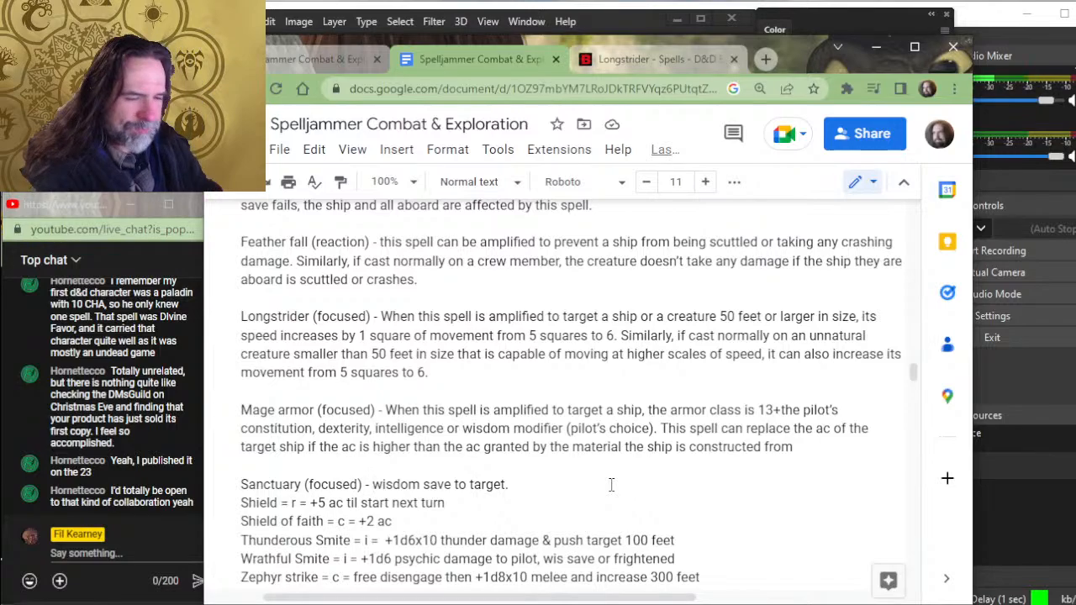
# - Add a blank line between the Sanctuary and Shield entries
pyautogui.press('Home')
pyautogui.press('Down')
pyautogui.press('Left')
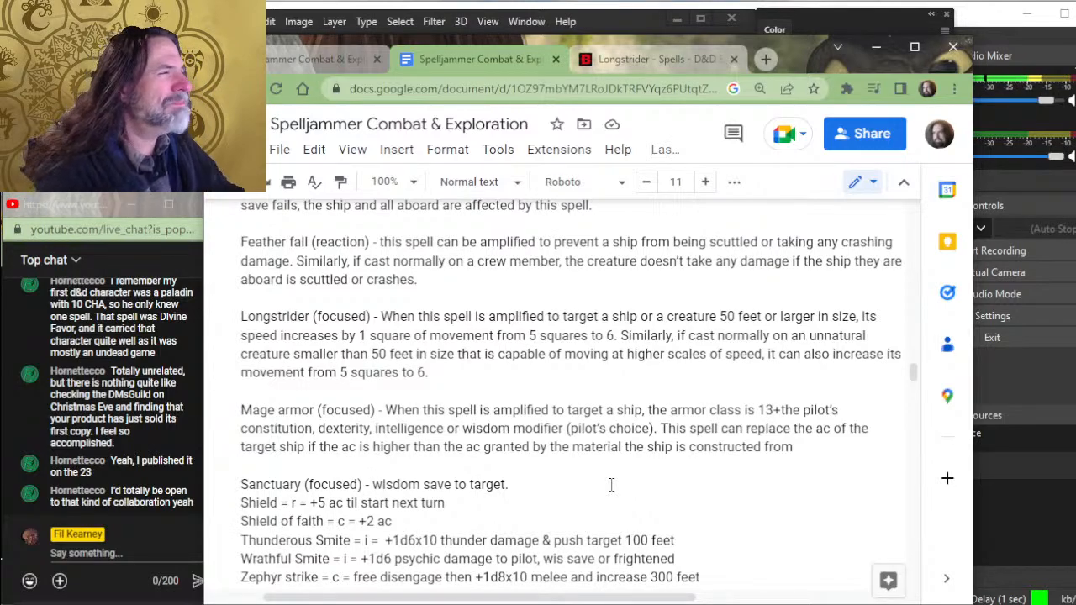
pyautogui.press('Return')
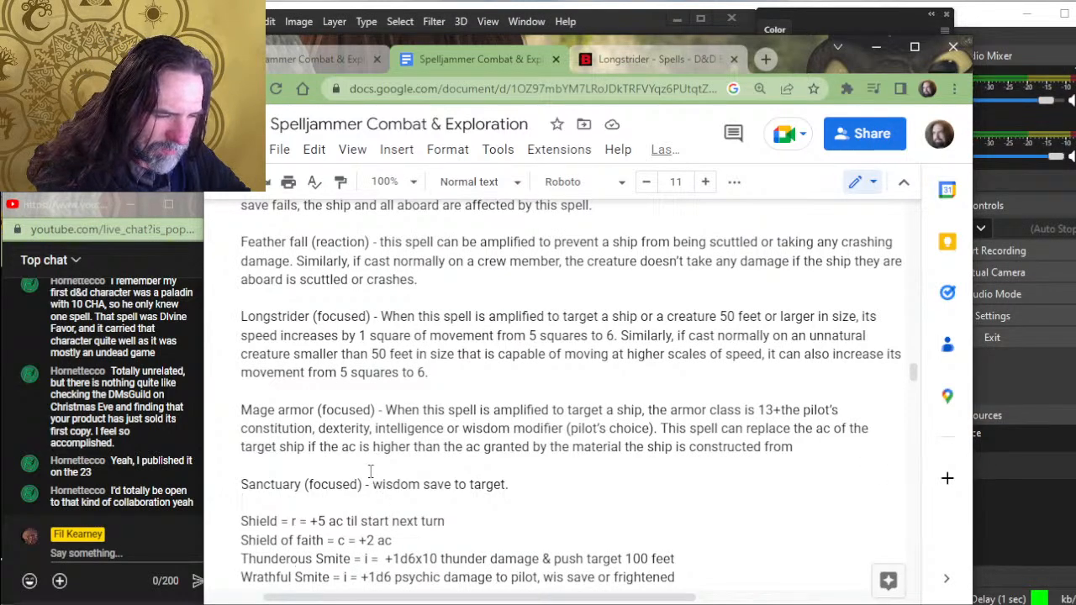
# - Append "or 1000 feet" to the push distance at the end of the Thunderous Smite line
pyautogui.scroll(-3, 380, 454)
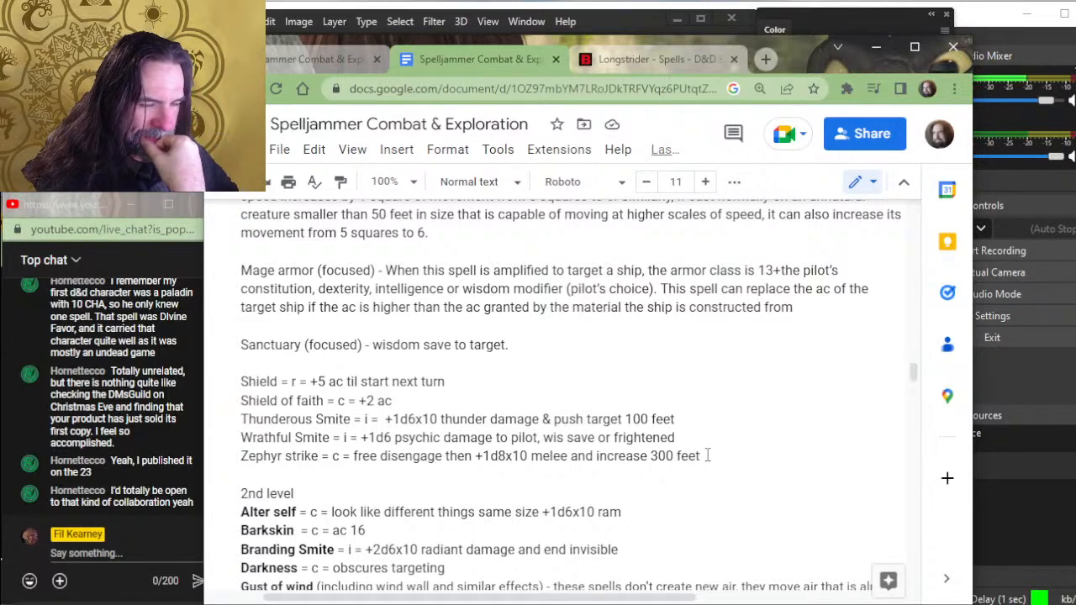
pyautogui.click(696, 418)
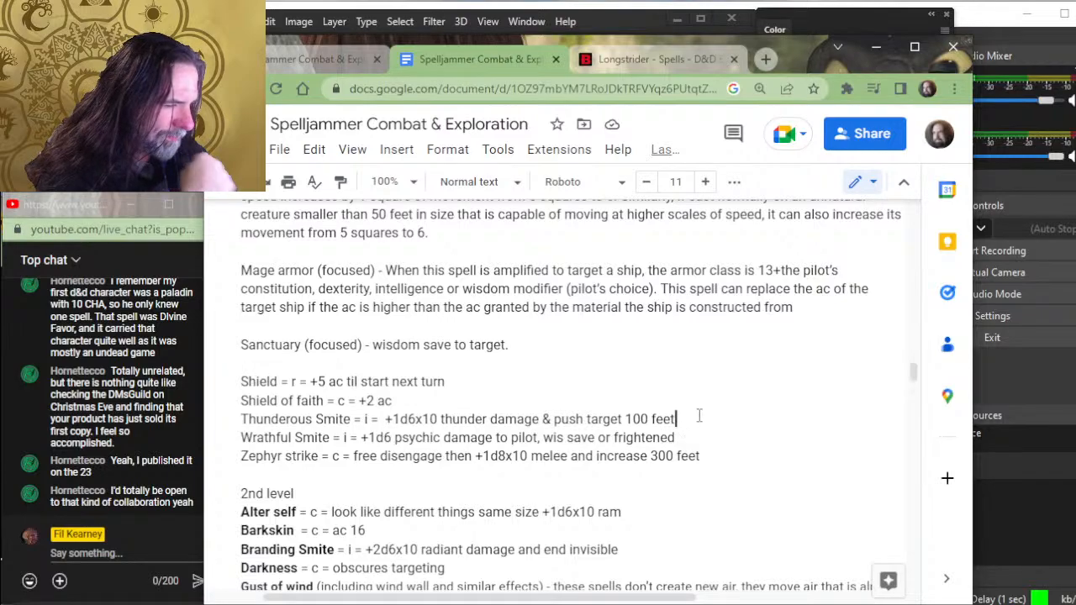
pyautogui.write('o')
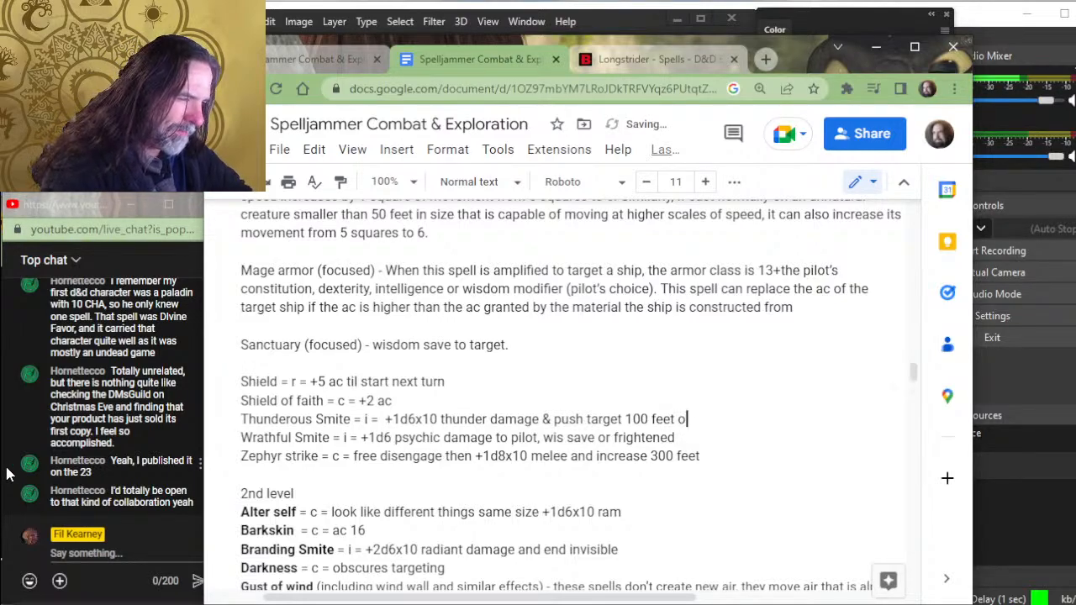
pyautogui.write('r 1000 feet')
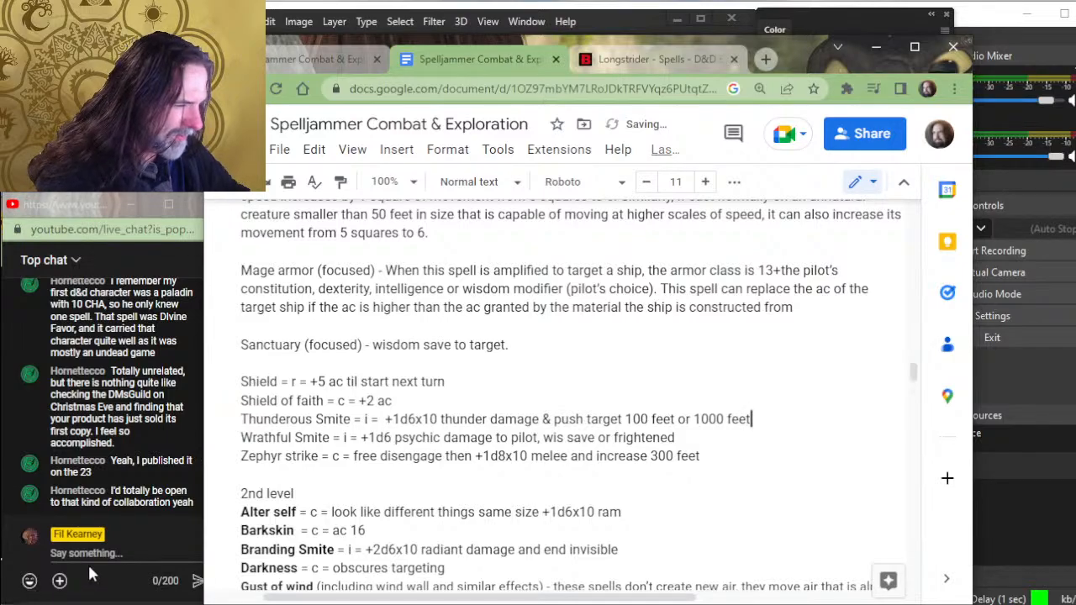
# - Insert three blank lines between the Mage armor and Sanctuary entries
pyautogui.press('Left')
pyautogui.press('Left')
pyautogui.press('Left')
pyautogui.press('Left')
pyautogui.press('Left')
pyautogui.press('Left')
pyautogui.press('Left')
pyautogui.press('Left')
pyautogui.press('Left')
pyautogui.press('Left')
pyautogui.press('Left')
pyautogui.press('Left')
pyautogui.press('Left')
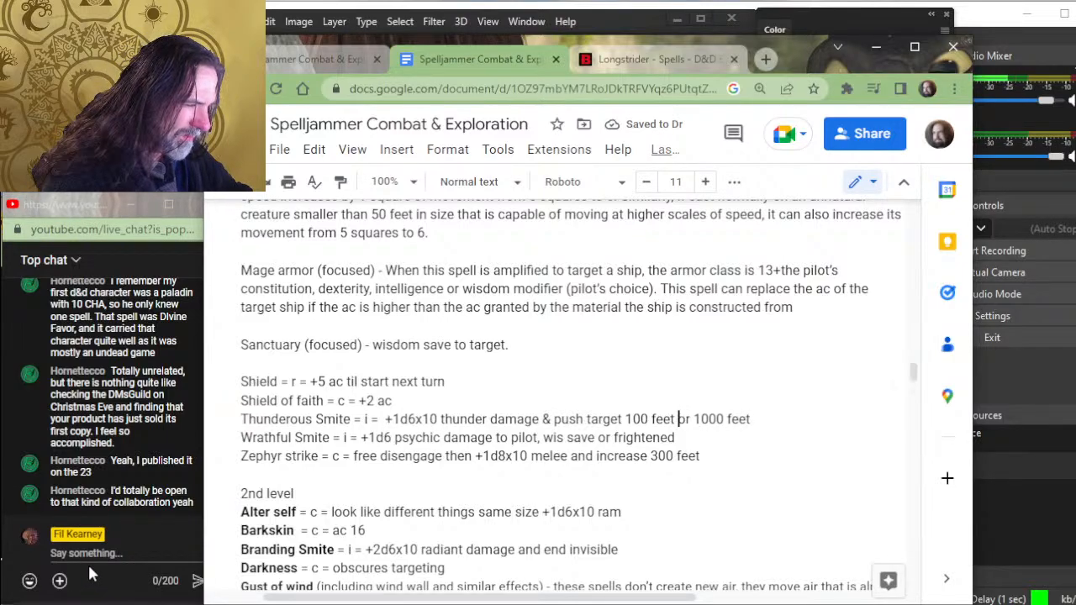
pyautogui.press('Up')
pyautogui.press('Up')
pyautogui.press('Up')
pyautogui.press('Up')
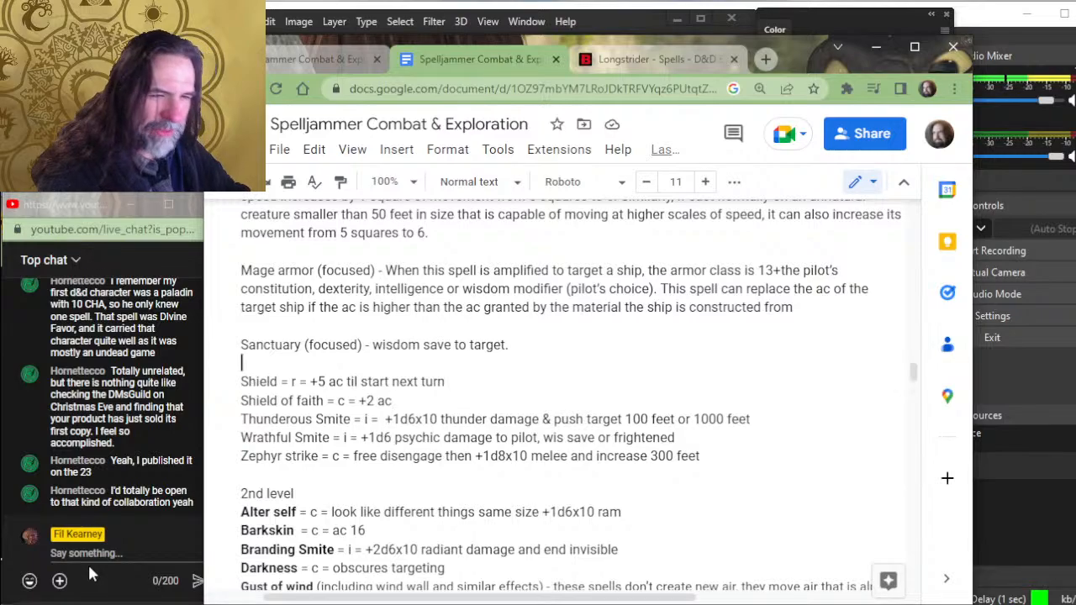
pyautogui.press('Return')
pyautogui.press('Return')
pyautogui.press('Return')
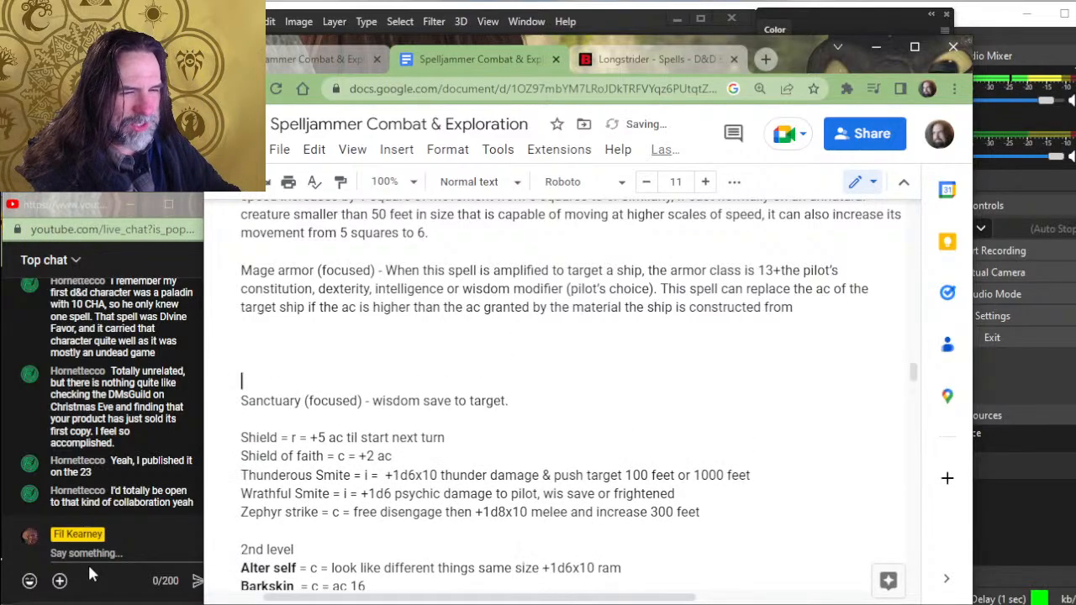
# - Look through the higher-level spell entries, from 2nd level down to 6th level and back to the Sanctuary entry
pyautogui.scroll(-5, 586, 318)
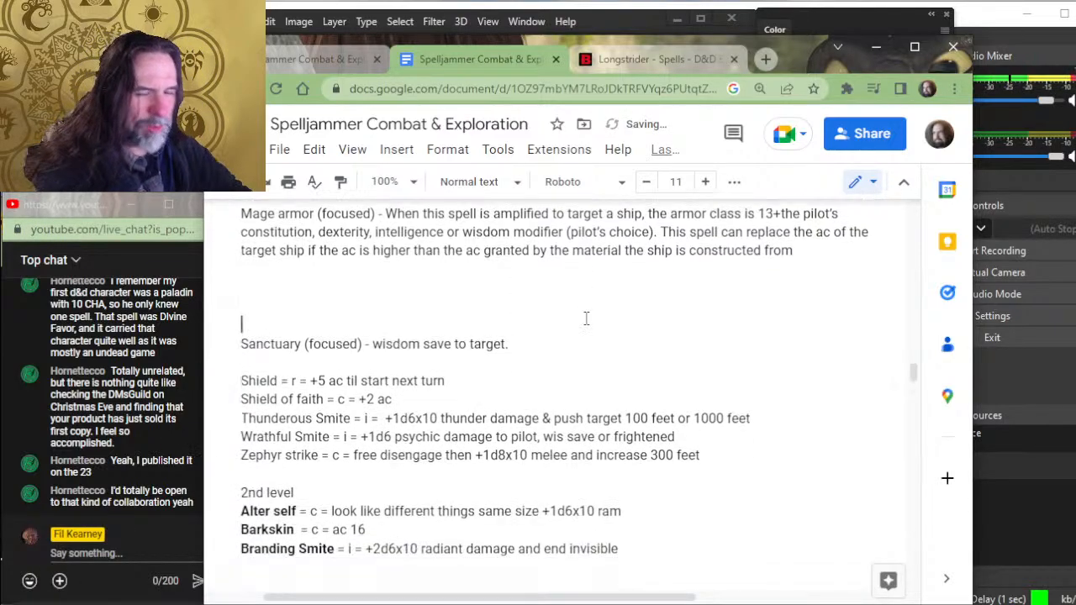
pyautogui.scroll(-6, 585, 317)
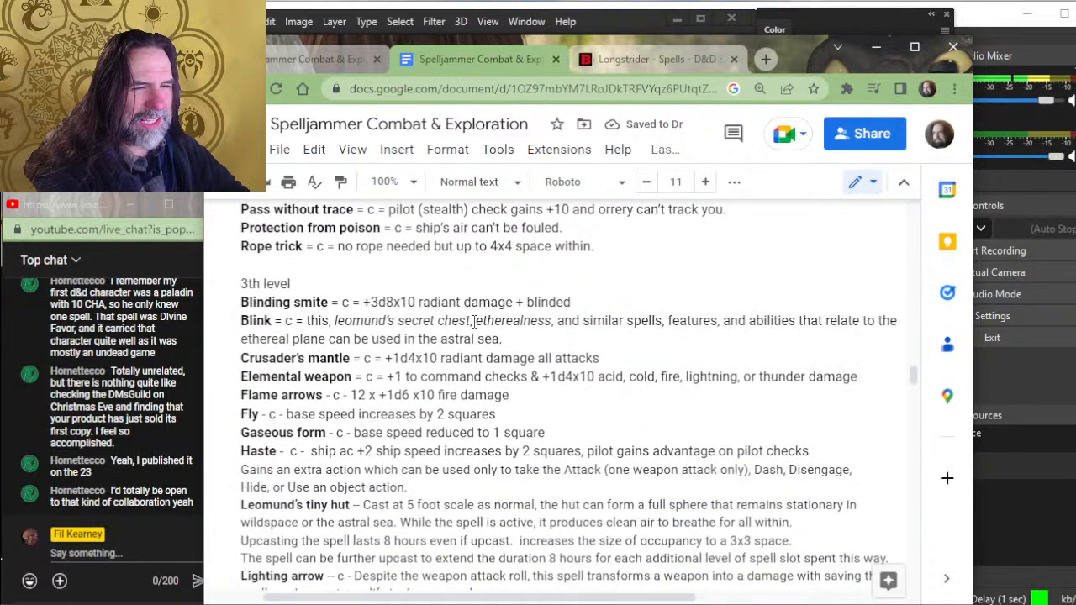
pyautogui.scroll(-7, 474, 322)
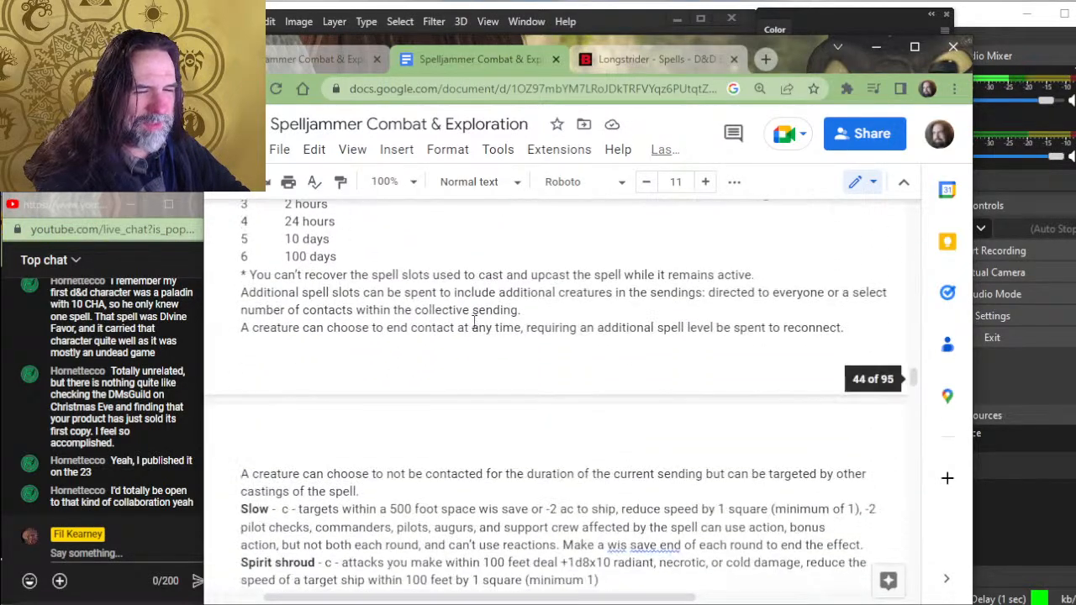
pyautogui.scroll(-8, 474, 321)
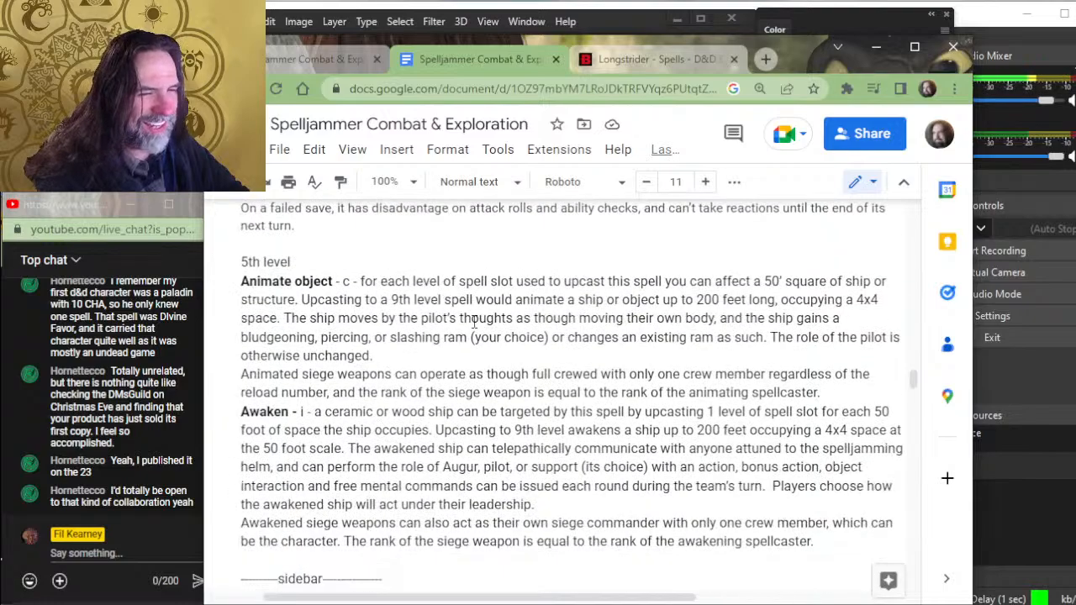
pyautogui.scroll(-7, 474, 321)
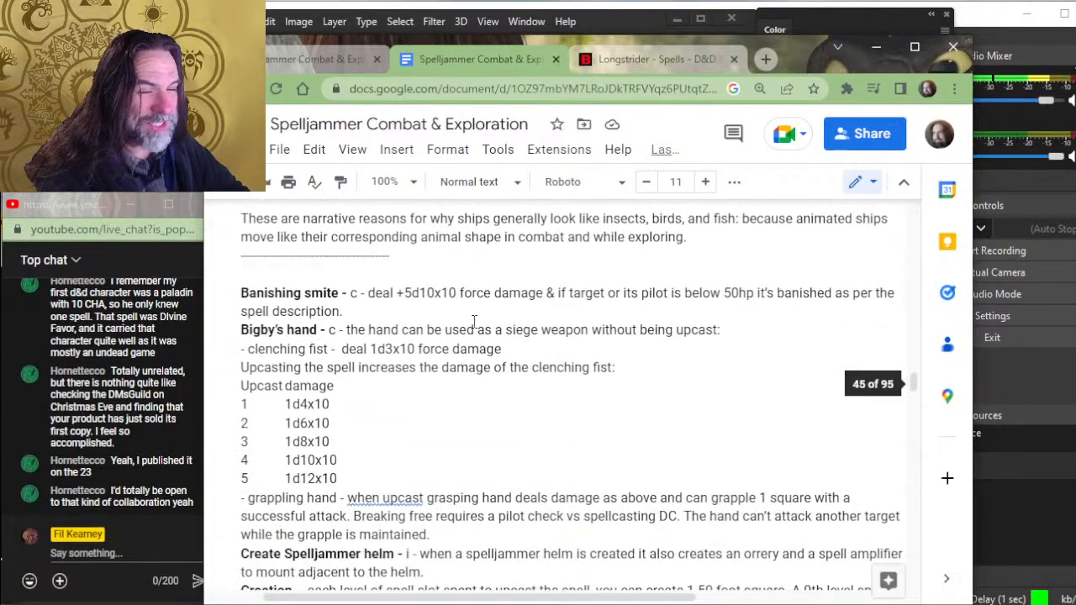
pyautogui.scroll(3, 472, 328)
pyautogui.scroll(-5, 472, 328)
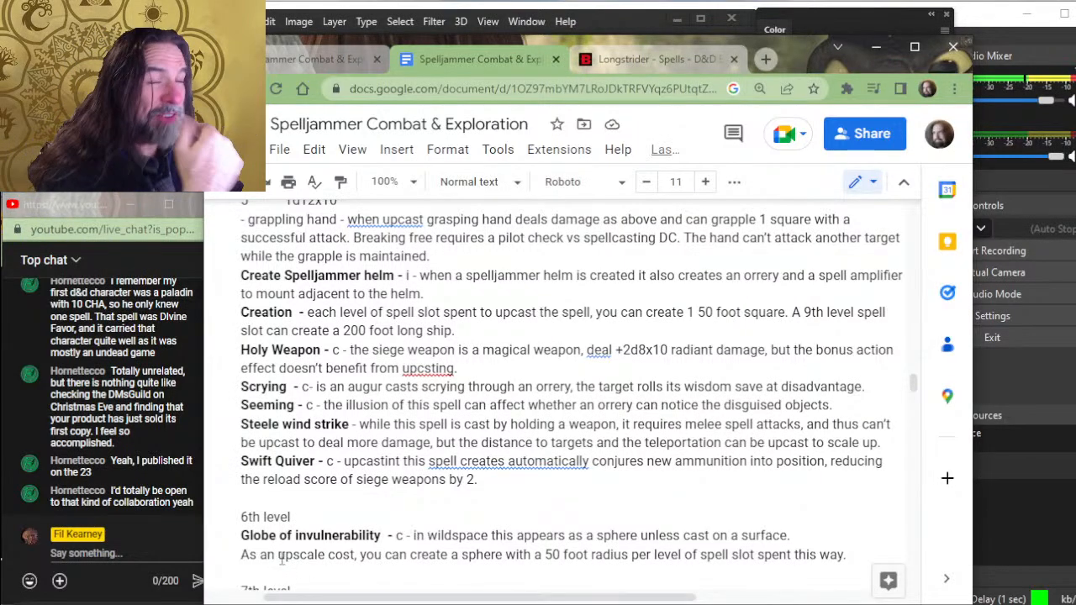
pyautogui.scroll(2, 274, 571)
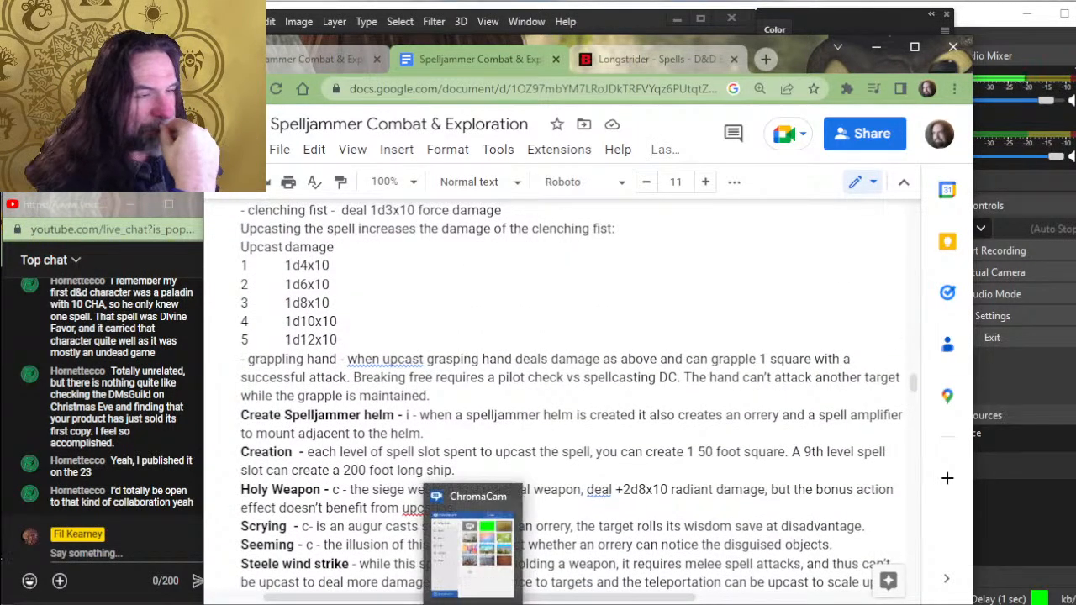
pyautogui.scroll(2, 594, 565)
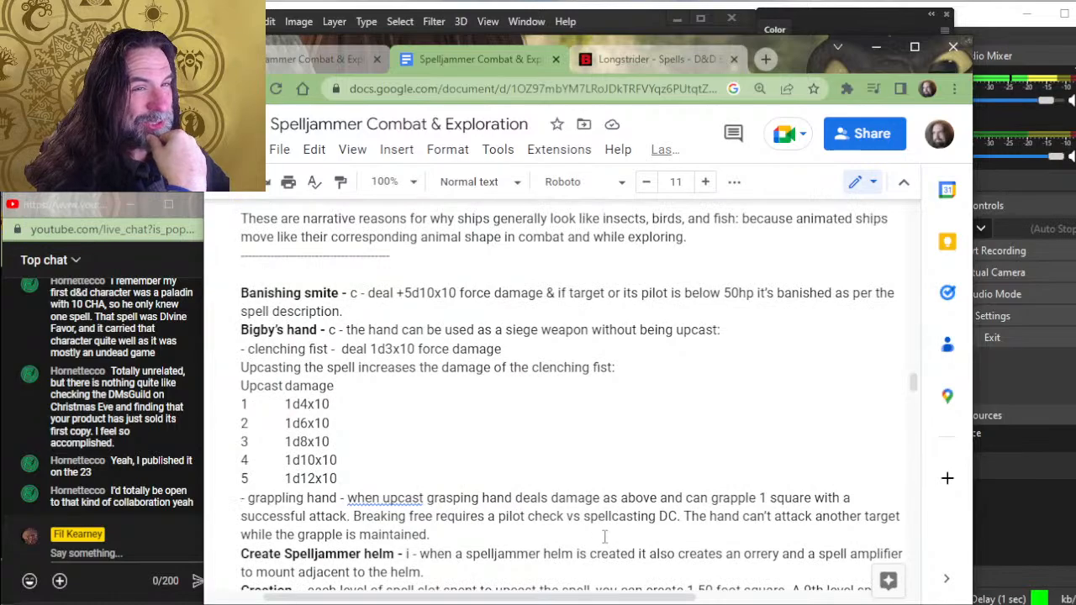
pyautogui.scroll(8, 601, 541)
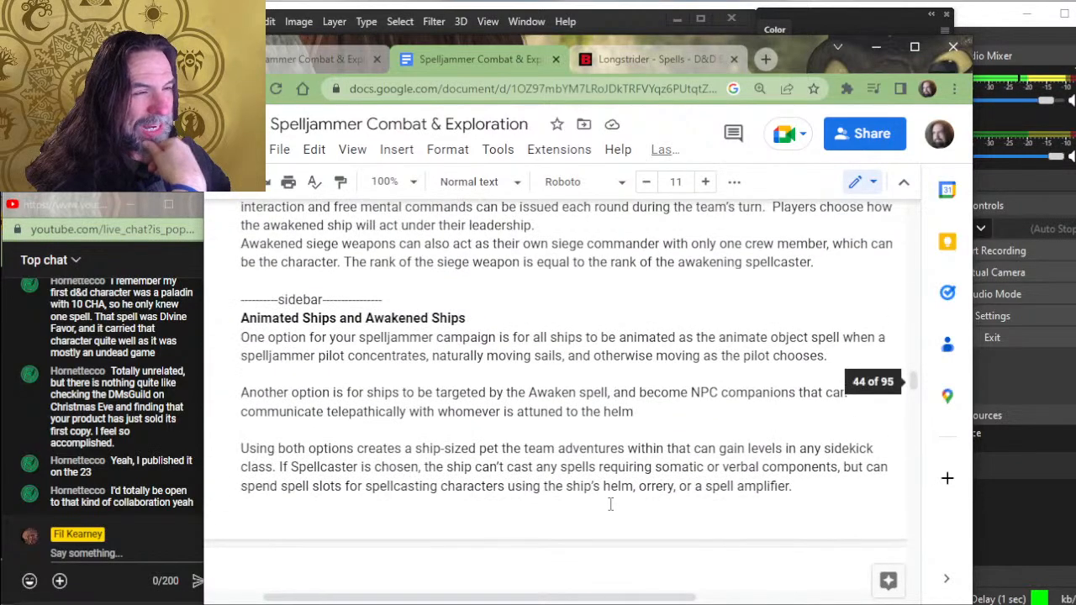
pyautogui.scroll(5, 611, 502)
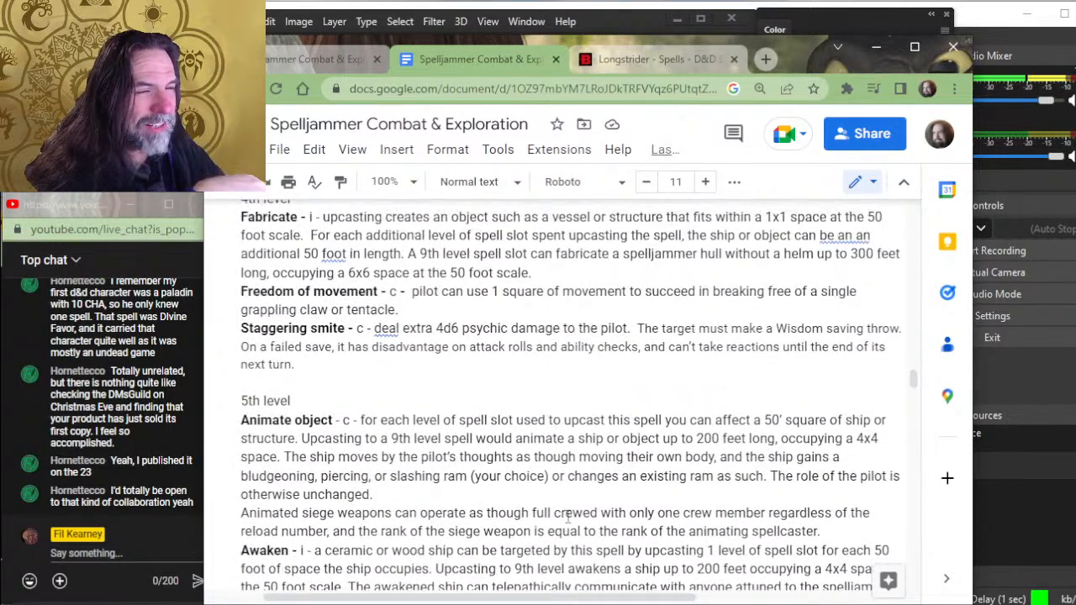
pyautogui.scroll(8, 567, 516)
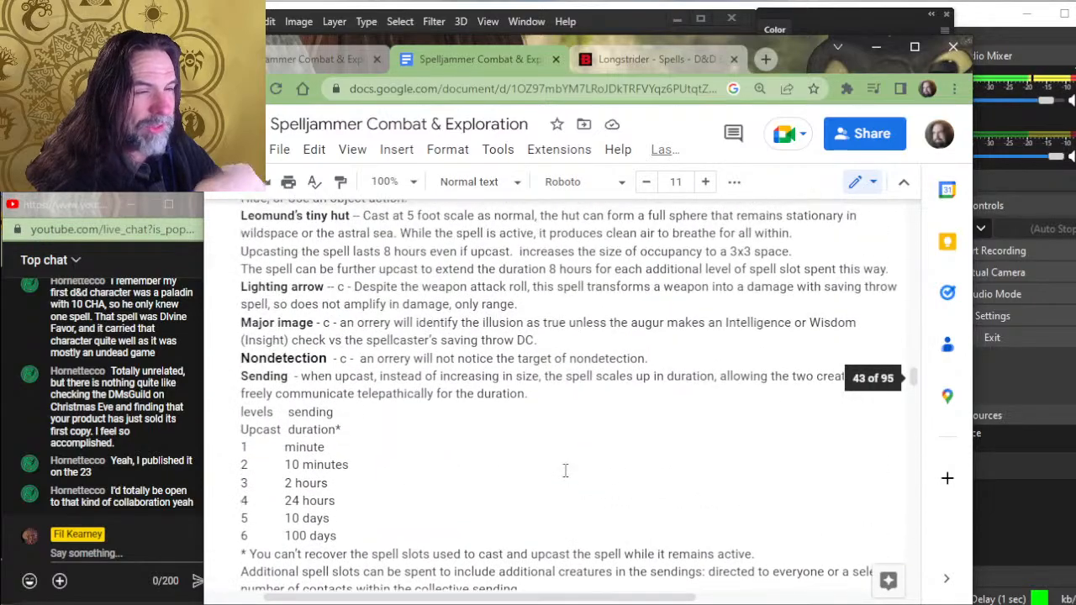
pyautogui.scroll(5, 569, 461)
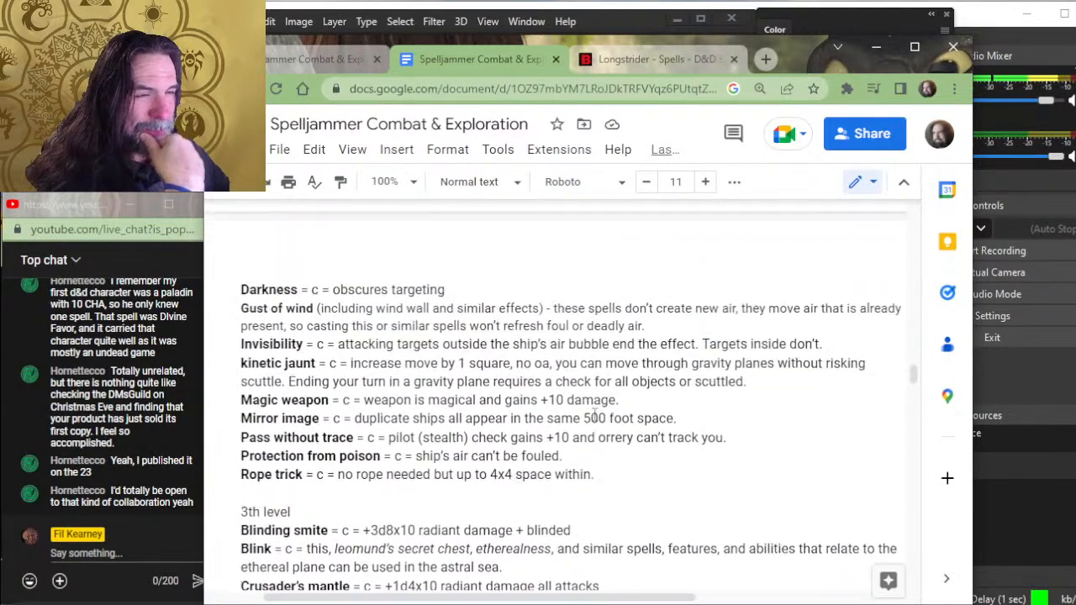
pyautogui.scroll(6, 533, 415)
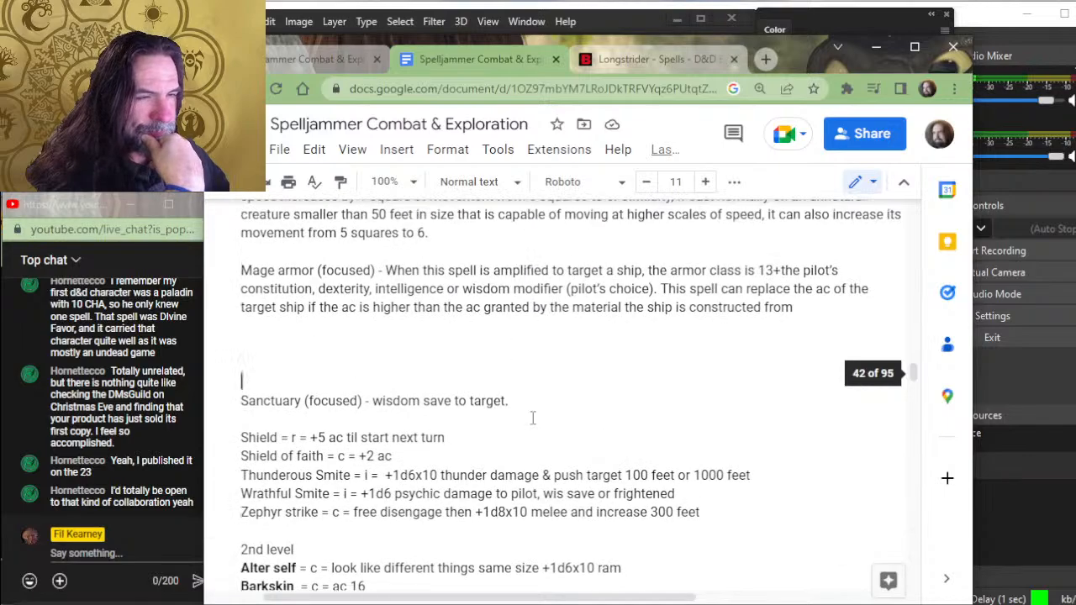
# - Review the amplified spell entries from the cantrips down through the 4th-level spells
pyautogui.scroll(8, 398, 353)
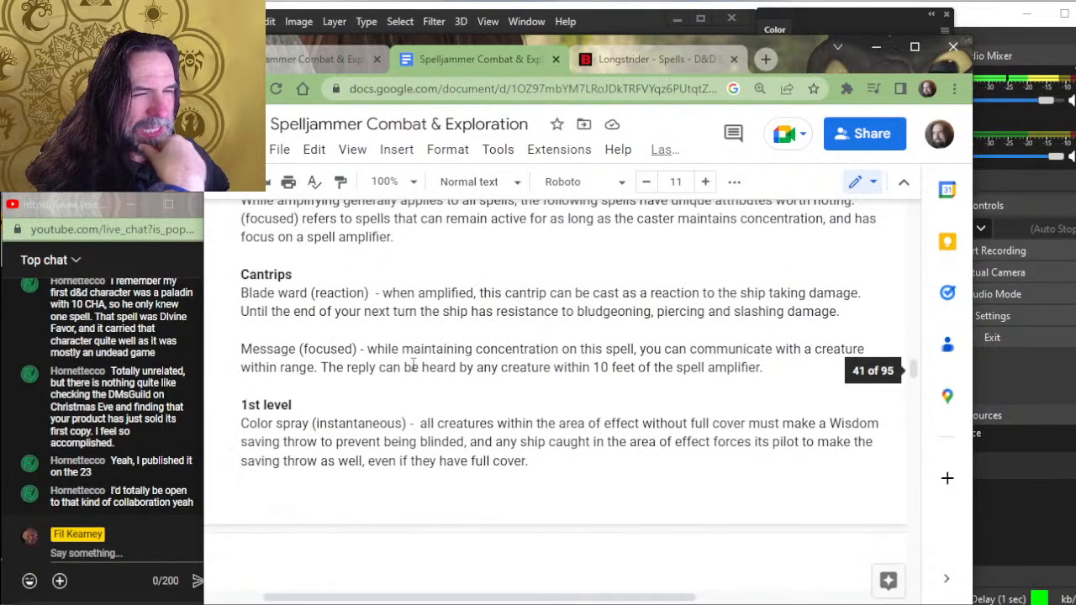
pyautogui.scroll(2, 413, 364)
pyautogui.scroll(-7, 421, 357)
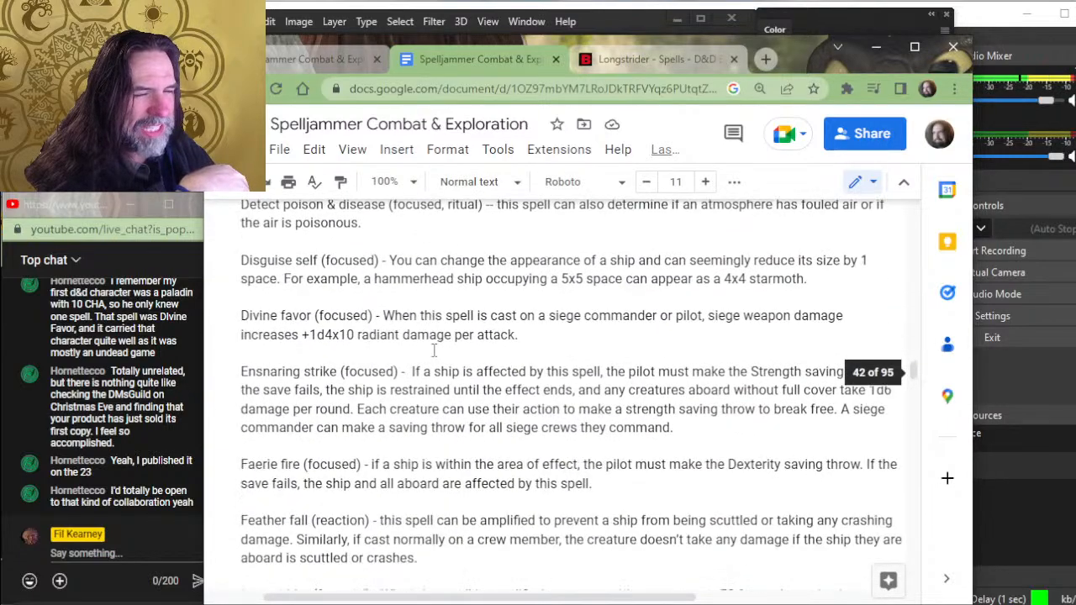
pyautogui.scroll(-2, 434, 352)
pyautogui.scroll(-3, 461, 340)
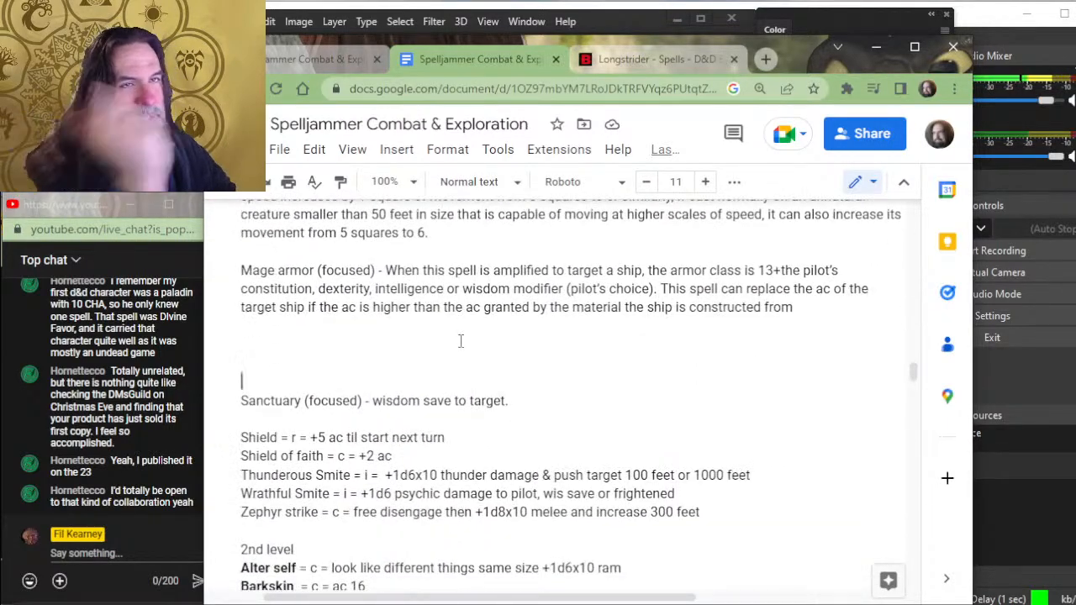
pyautogui.scroll(-4, 445, 349)
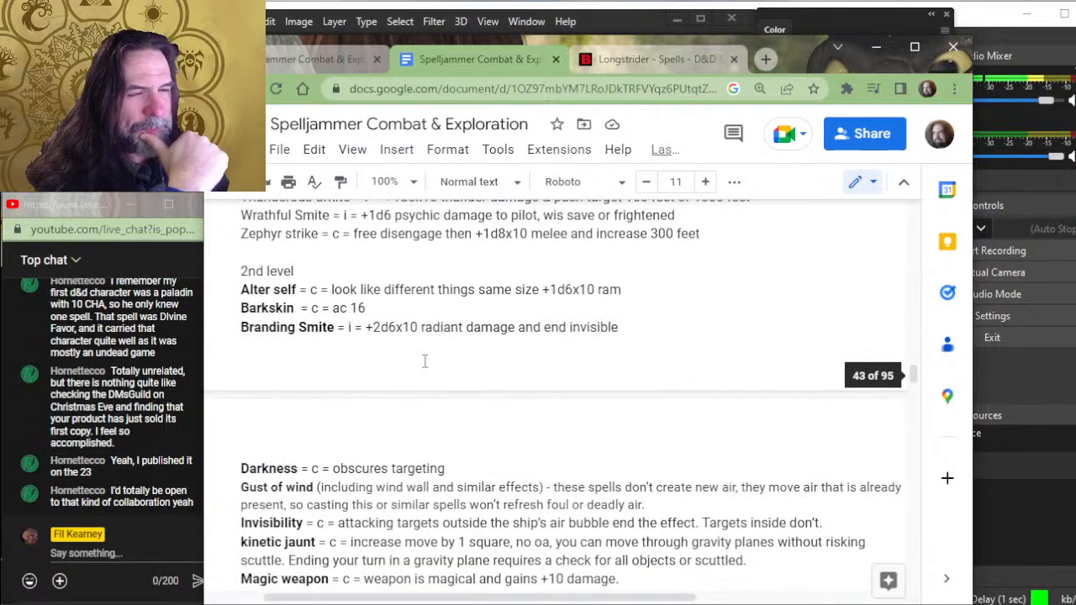
pyautogui.scroll(2, 426, 361)
pyautogui.scroll(-8, 427, 359)
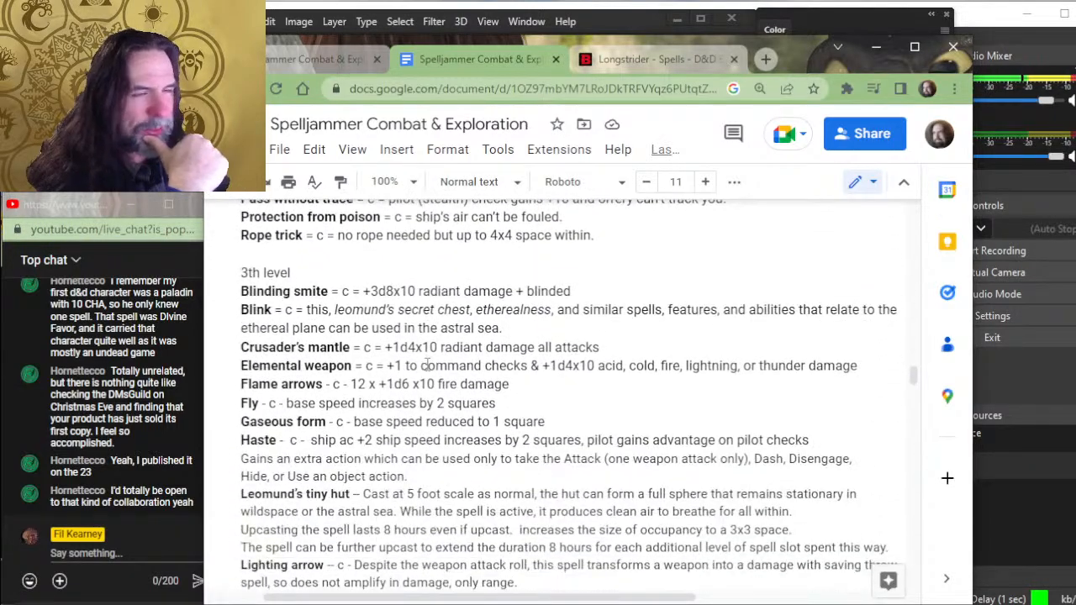
pyautogui.scroll(-4, 454, 336)
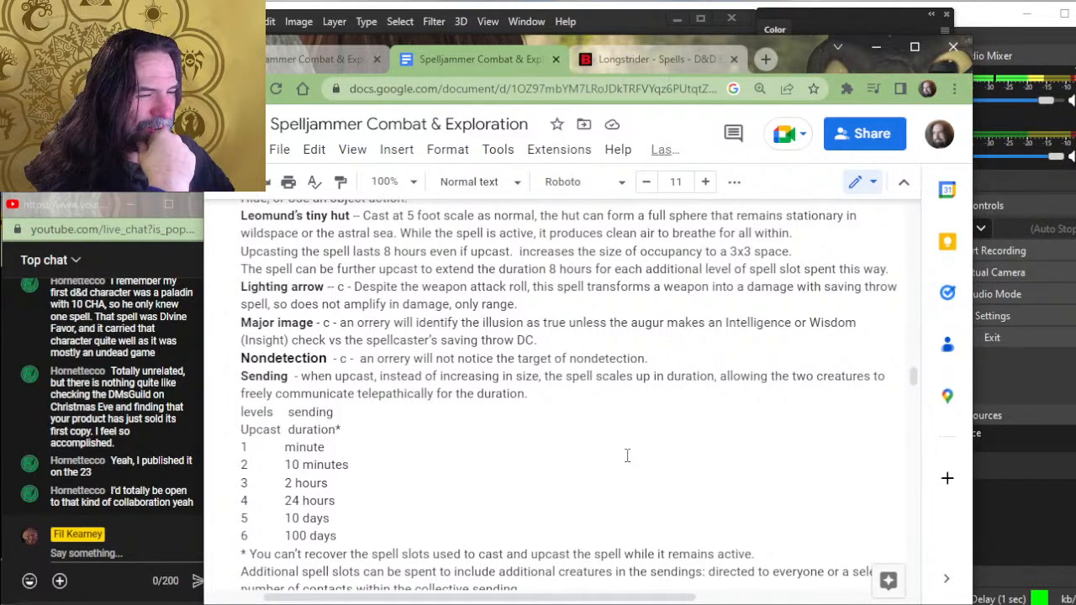
pyautogui.scroll(-2, 584, 342)
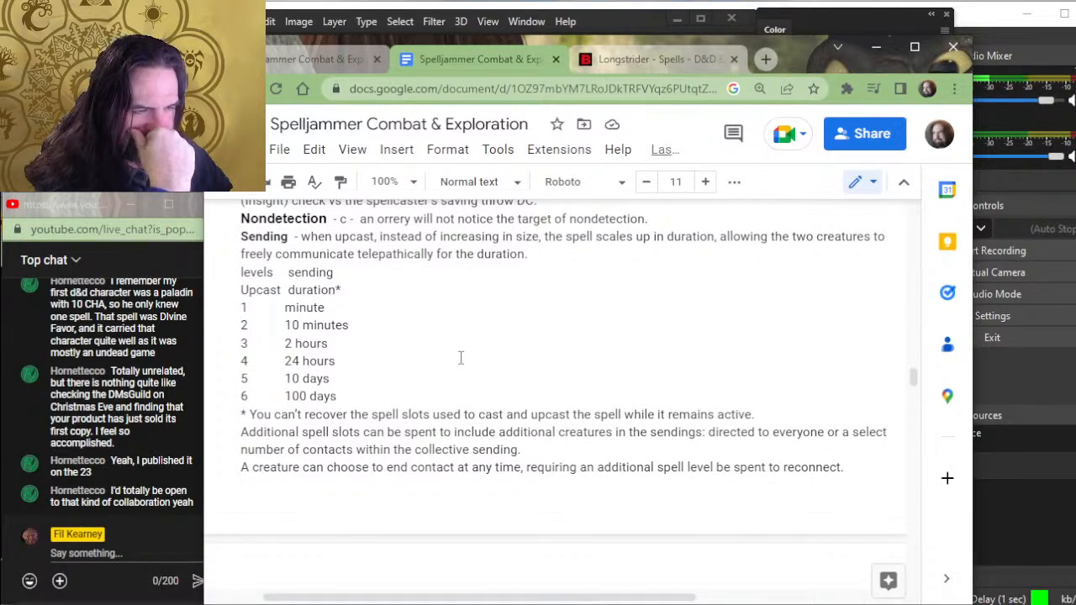
pyautogui.scroll(-8, 460, 358)
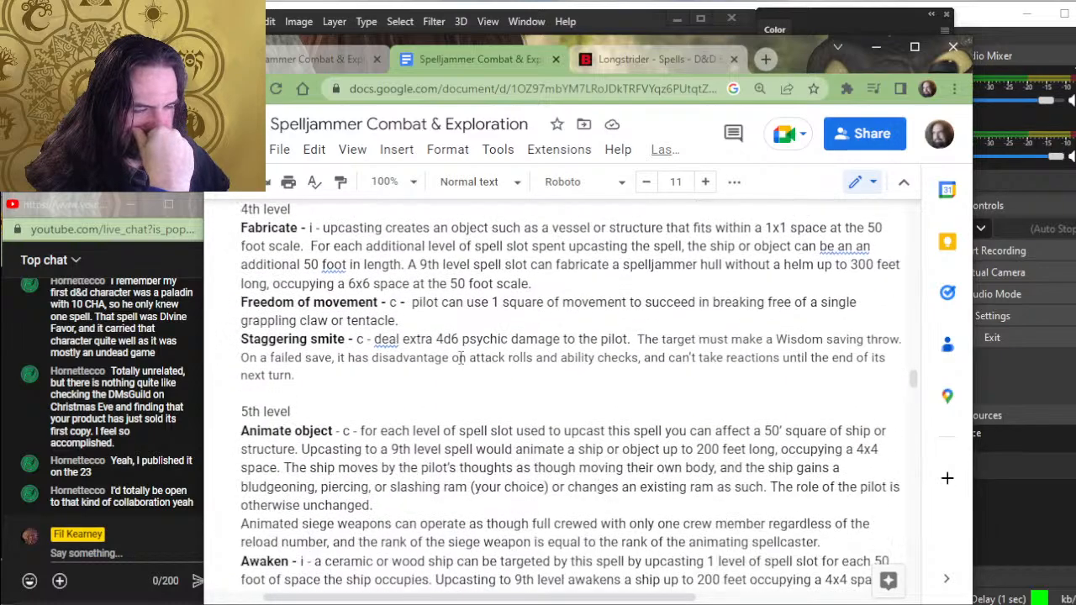
# - Read the Awaken entry and the "Animated Ships and Awakened Ships" sidebar in the 5th-level spells
pyautogui.scroll(-5, 460, 358)
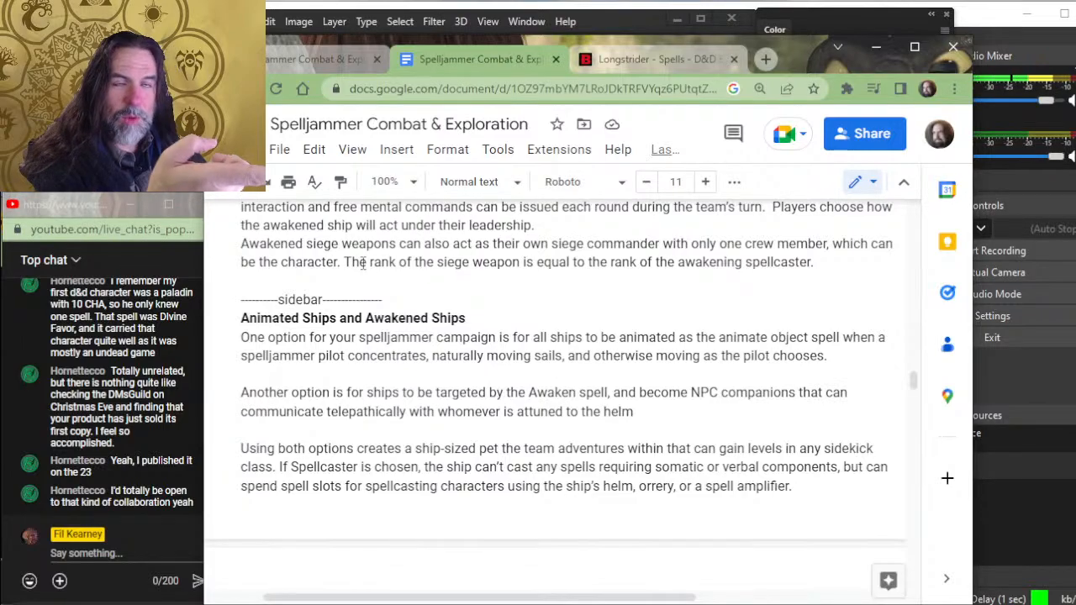
pyautogui.scroll(-4, 442, 417)
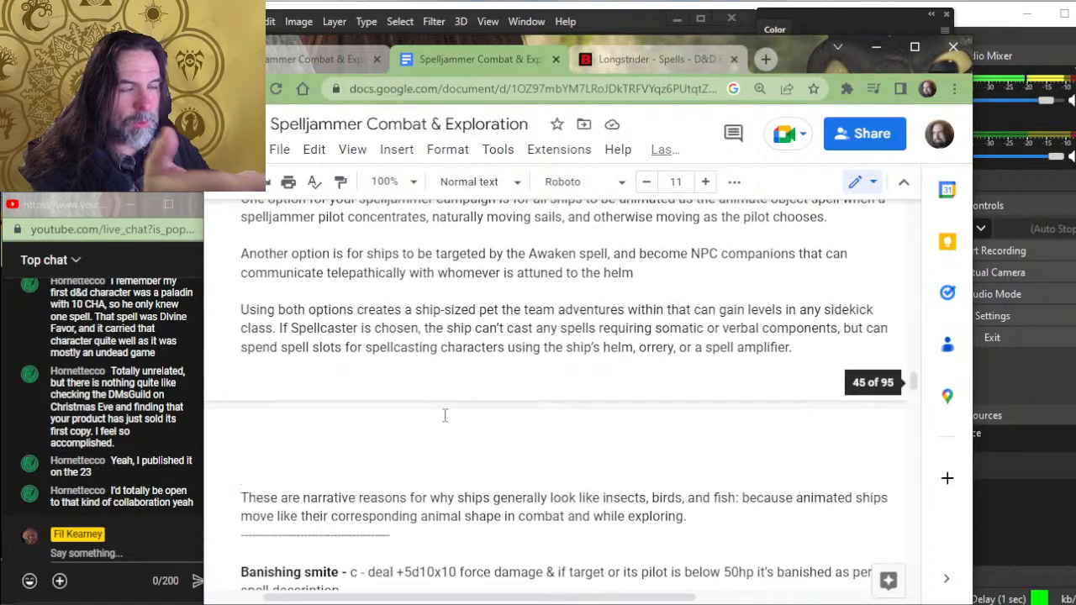
pyautogui.scroll(4, 444, 415)
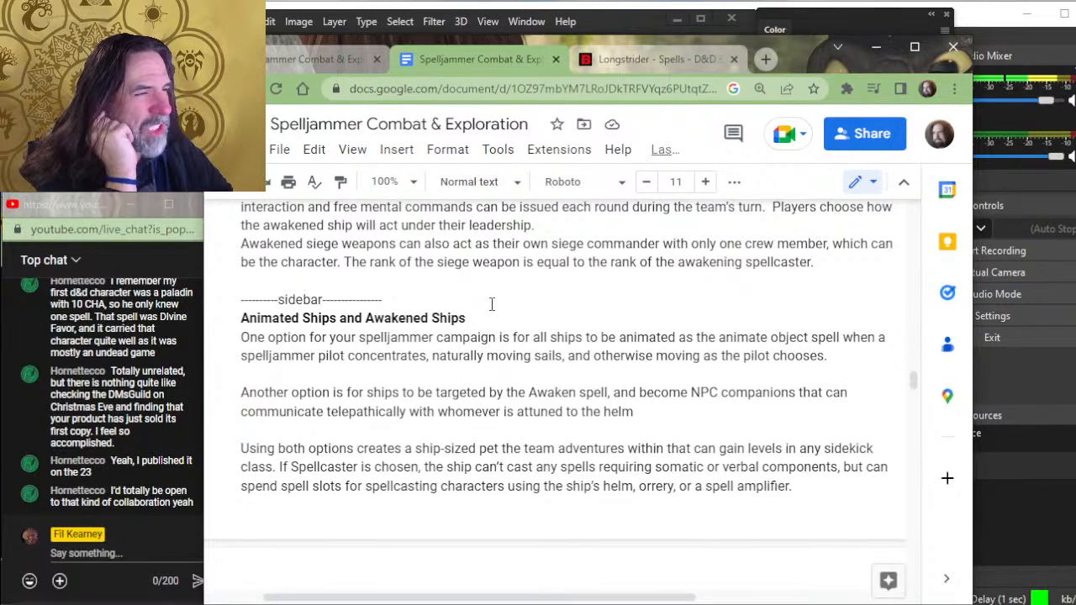
pyautogui.scroll(3, 491, 304)
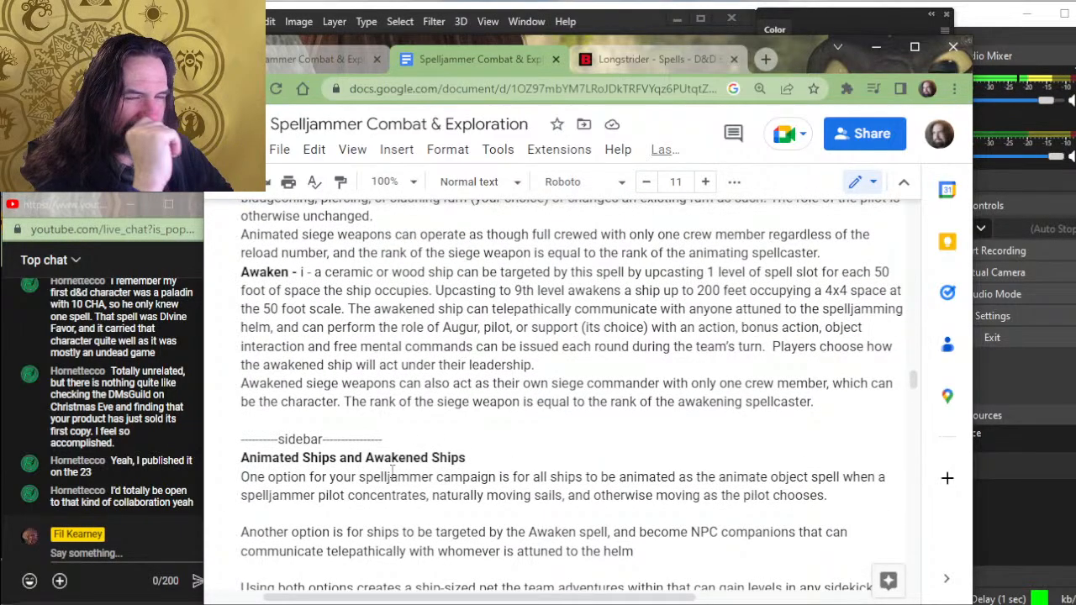
pyautogui.click(585, 429)
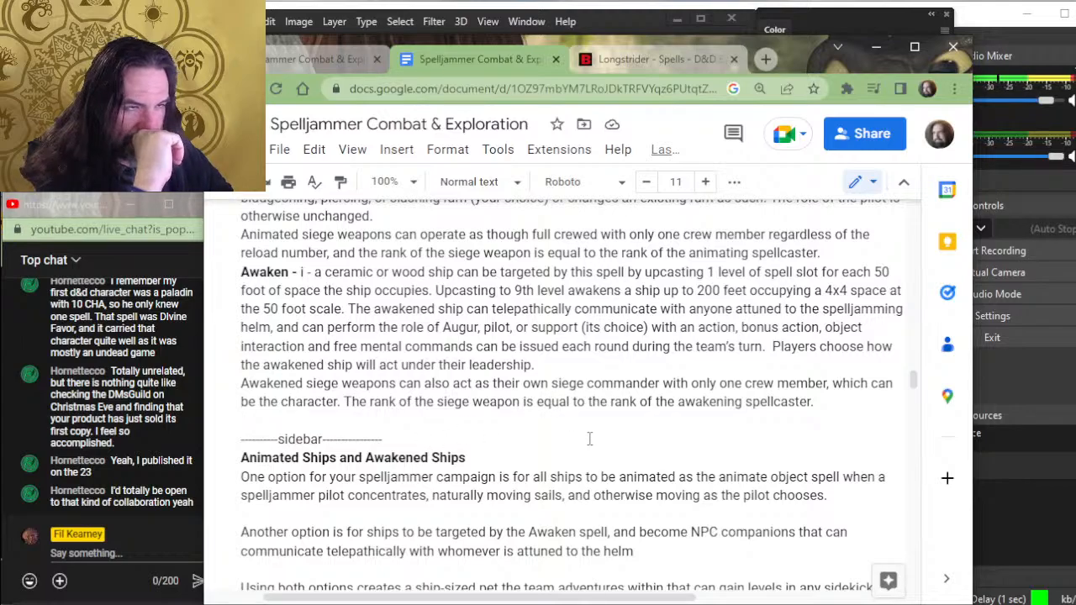
pyautogui.scroll(-3, 588, 432)
pyautogui.scroll(3, 589, 433)
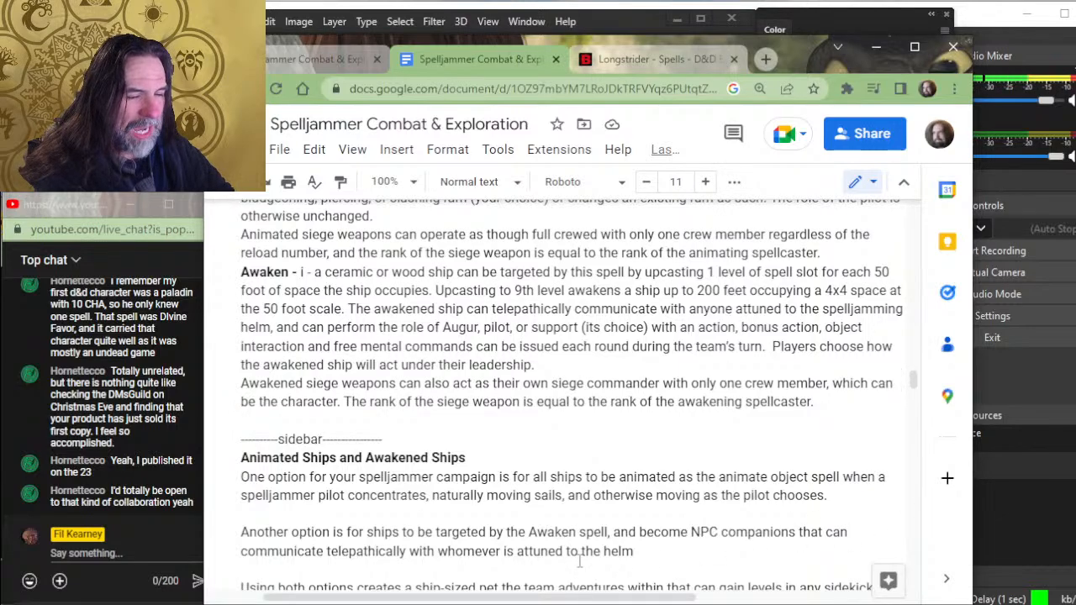
pyautogui.scroll(-3, 694, 500)
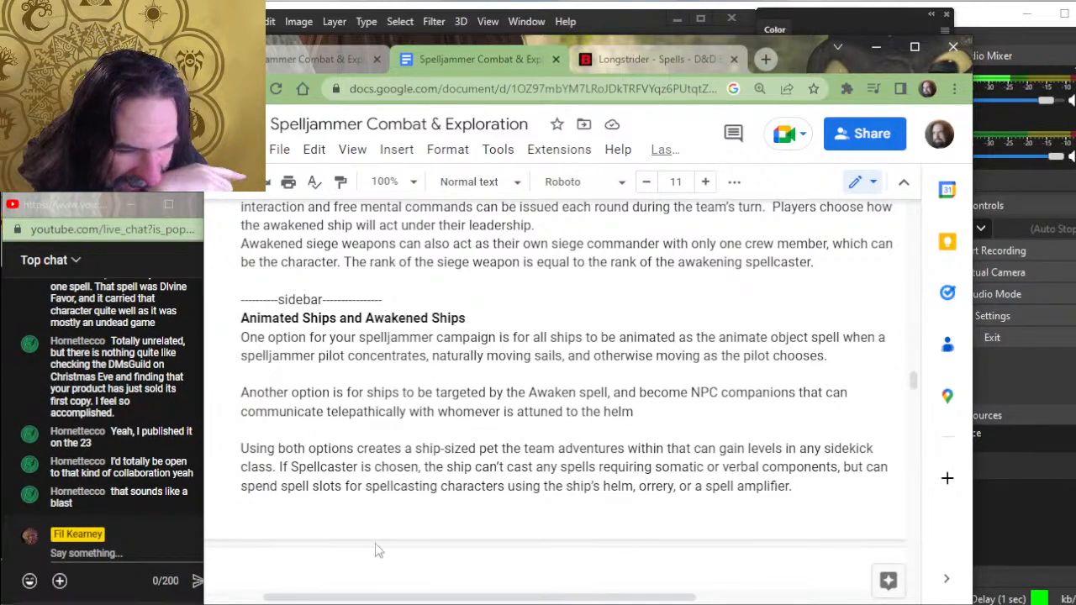
pyautogui.click(403, 450)
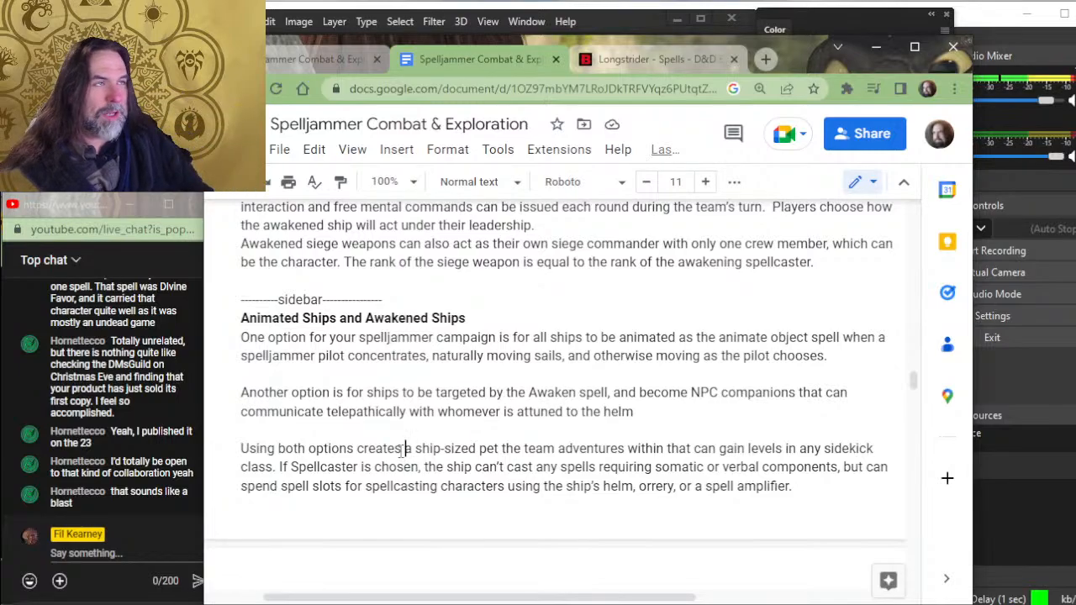
# - Switch to Photoshop and display the Spelljammer Combat & Exploration cover image instead of the citadel of light map
pyautogui.click(160, 252)
pyautogui.hotkey('alt', 'Tab')
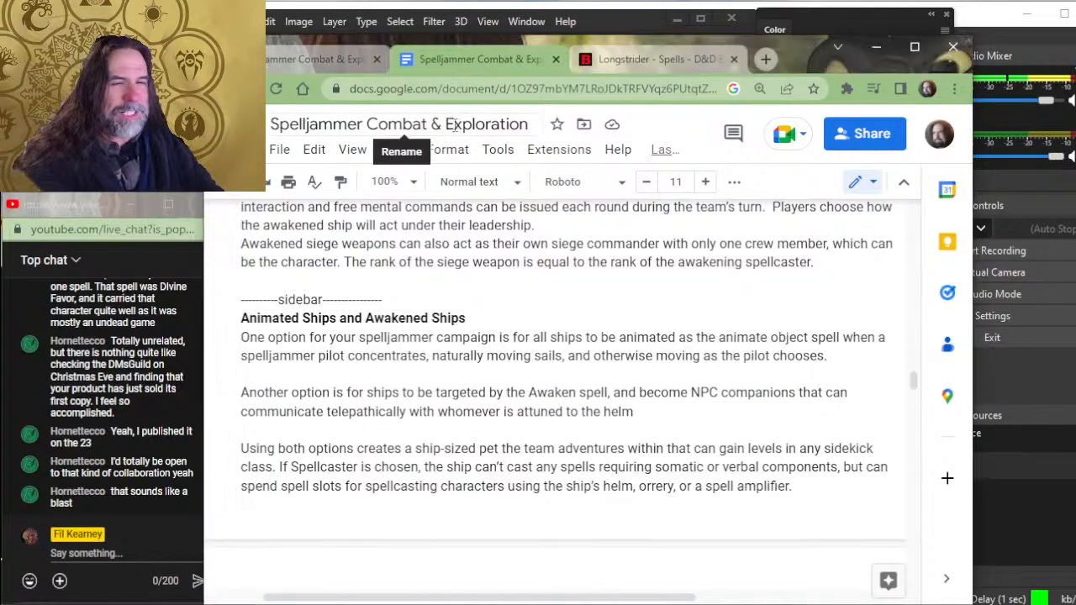
pyautogui.hotkey('alt', 'Tab')
pyautogui.hotkey('alt', 'Tab')
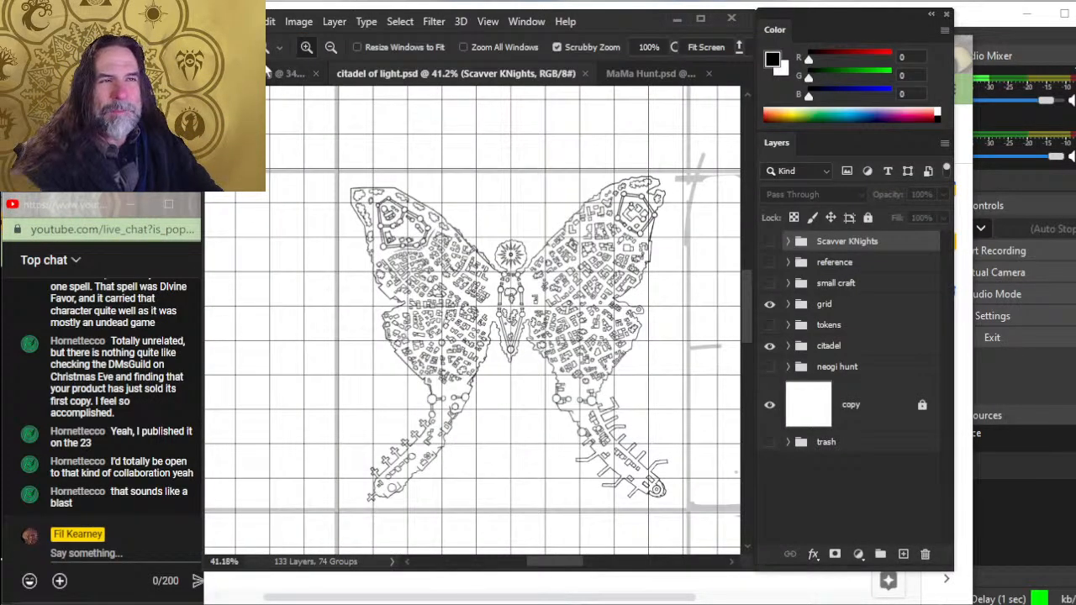
pyautogui.click(271, 73)
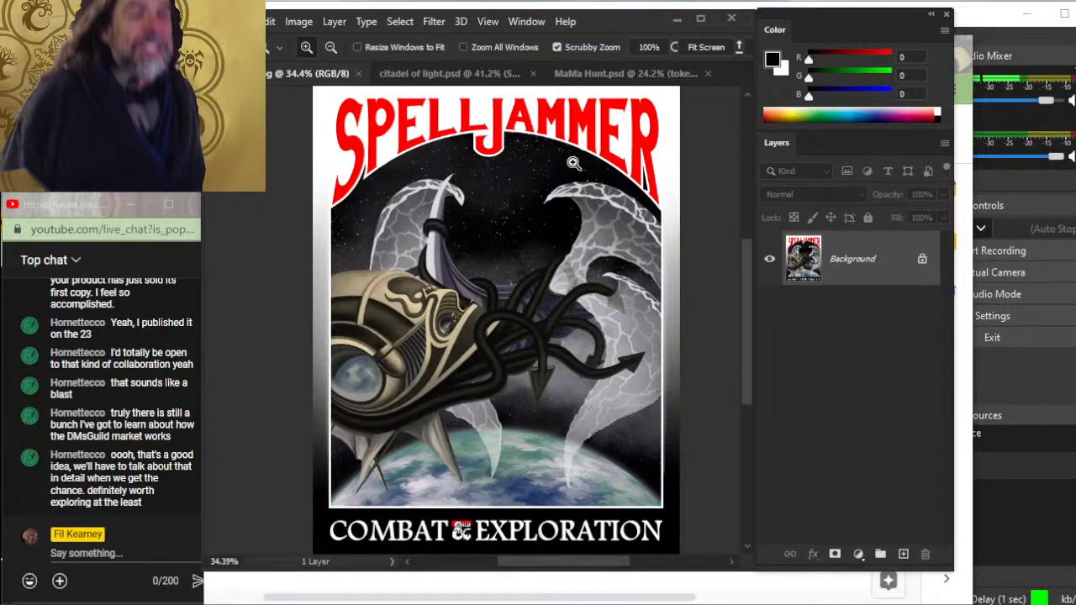
# - Look over the cover artwork from the Spelljammer title to the Combat & Exploration lettering
pyautogui.scroll(2, 472, 172)
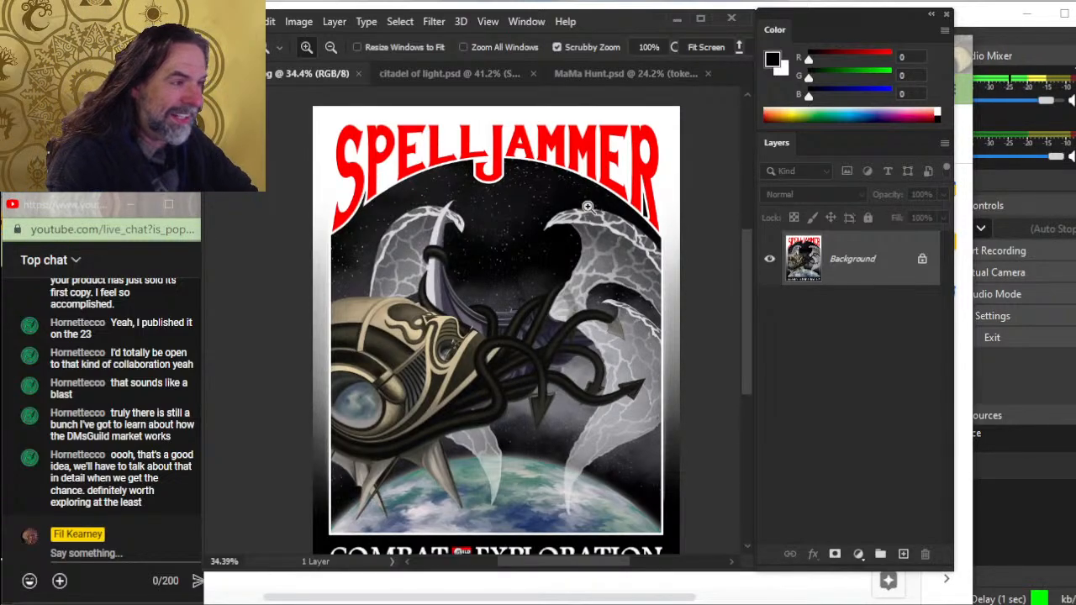
pyautogui.scroll(-1, 596, 206)
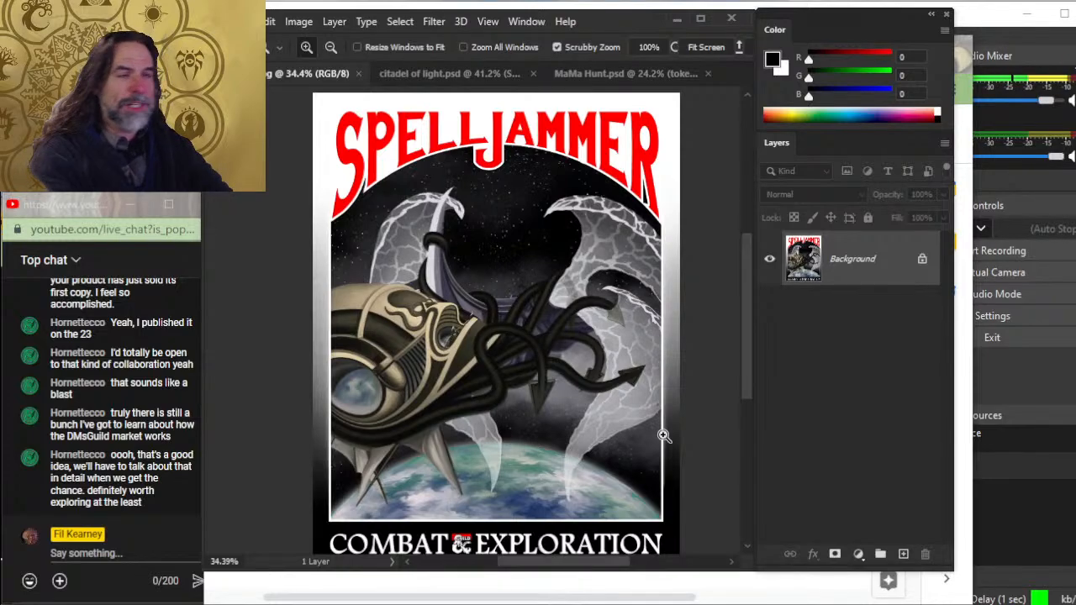
# - Switch back to the Spelljammer Combat & Exploration document in Google Docs and review the 5th- to 7th-level spell entries, including Banishing smite and Bigby's hand
pyautogui.hotkey('alt', 'Tab')
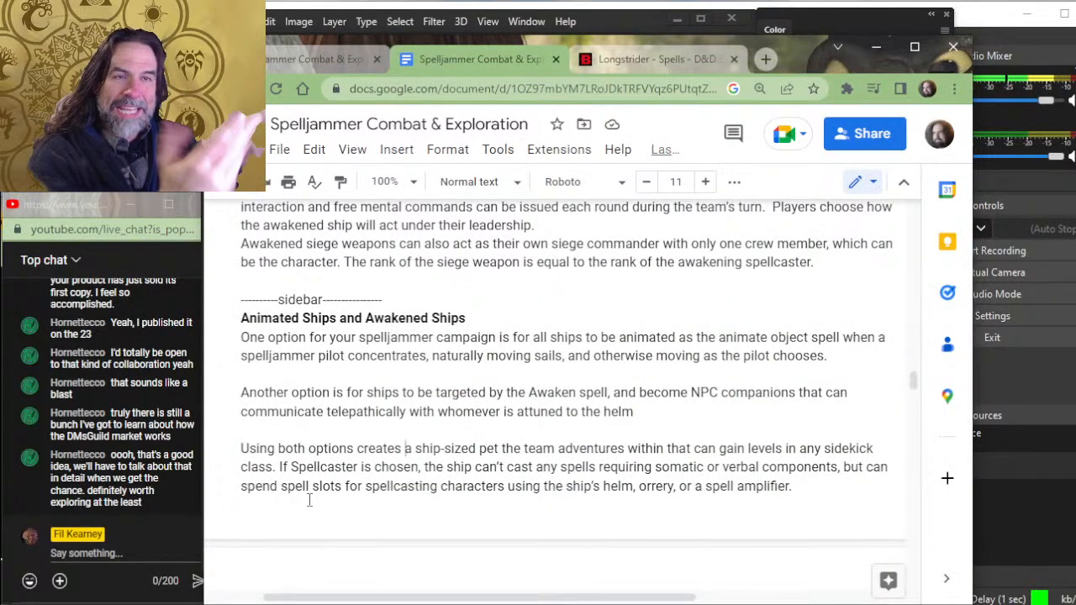
pyautogui.scroll(-10, 428, 521)
pyautogui.scroll(-3, 456, 496)
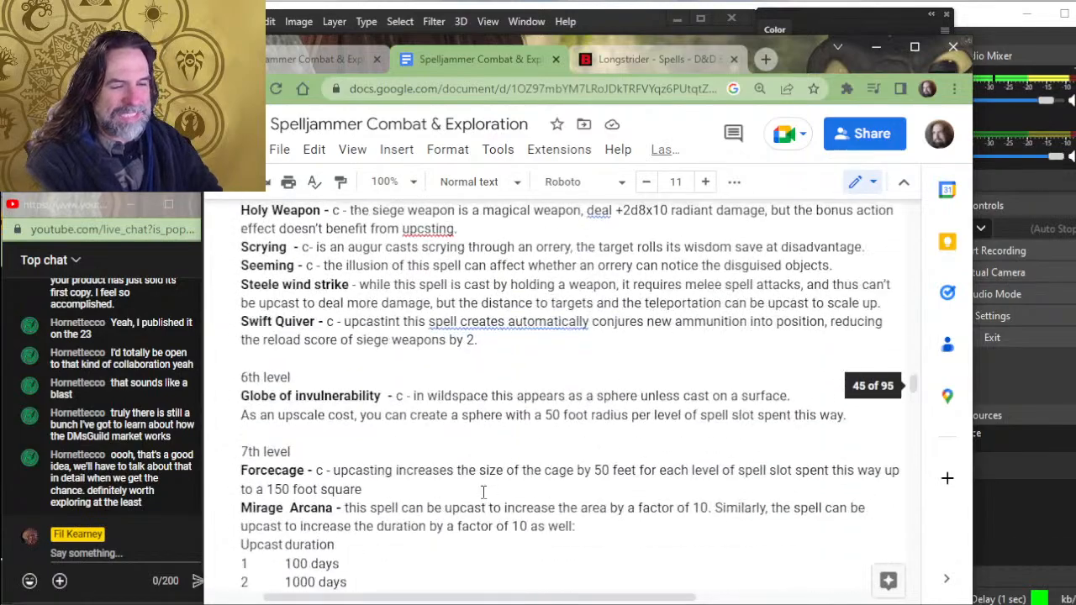
pyautogui.scroll(-3, 504, 521)
pyautogui.scroll(3, 502, 450)
pyautogui.scroll(5, 503, 452)
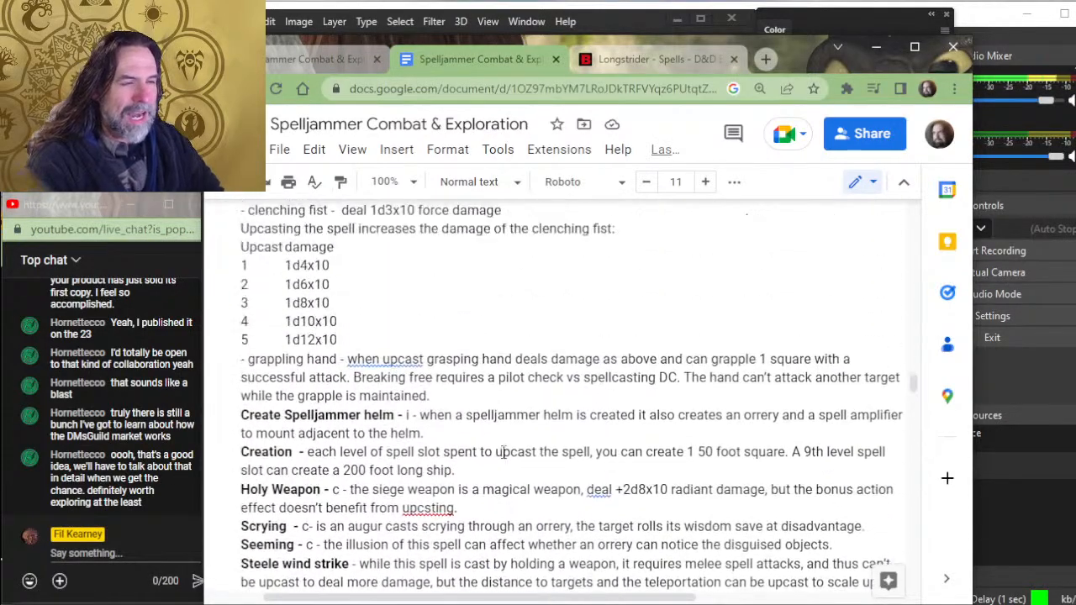
pyautogui.scroll(1, 507, 450)
pyautogui.scroll(1, 507, 450)
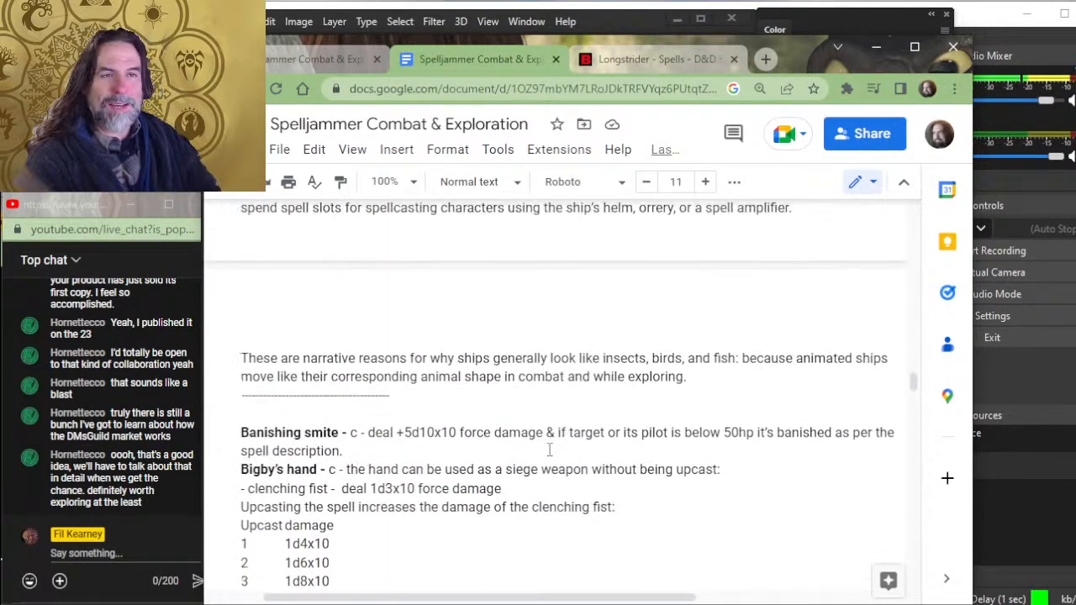
pyautogui.scroll(-2, 550, 450)
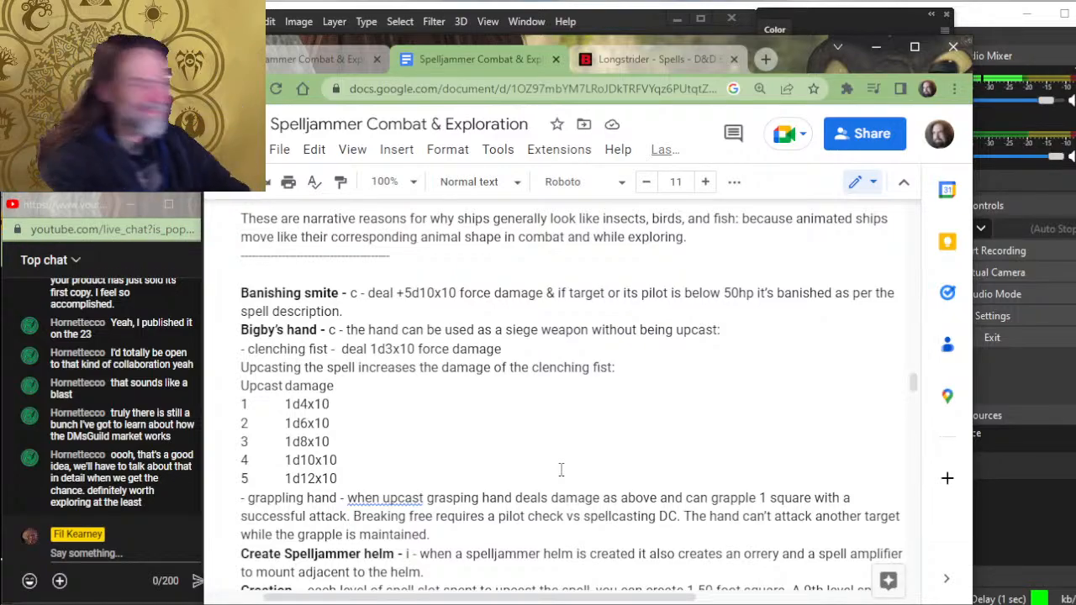
# - Switch to OBS to bring up its streaming controls and sources
pyautogui.hotkey('alt', 'Tab')
pyautogui.hotkey('alt', 'Tab')
pyautogui.hotkey('alt', 'Tab')
pyautogui.hotkey('alt', 'Tab')
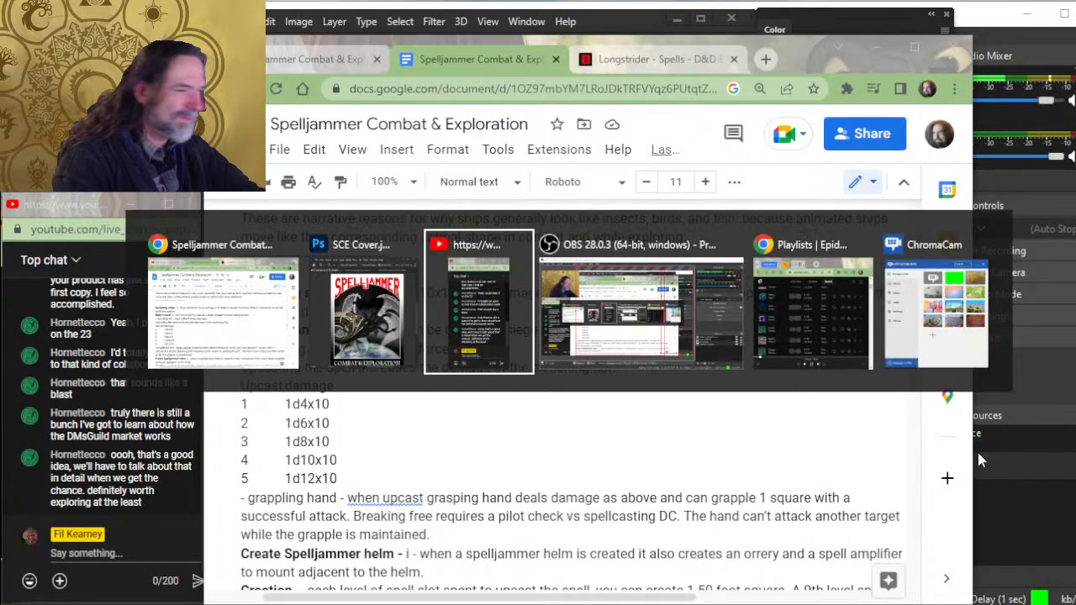
pyautogui.hotkey('alt', 'Tab')
pyautogui.hotkey('alt', 'Tab')
pyautogui.hotkey('alt', 'Tab')
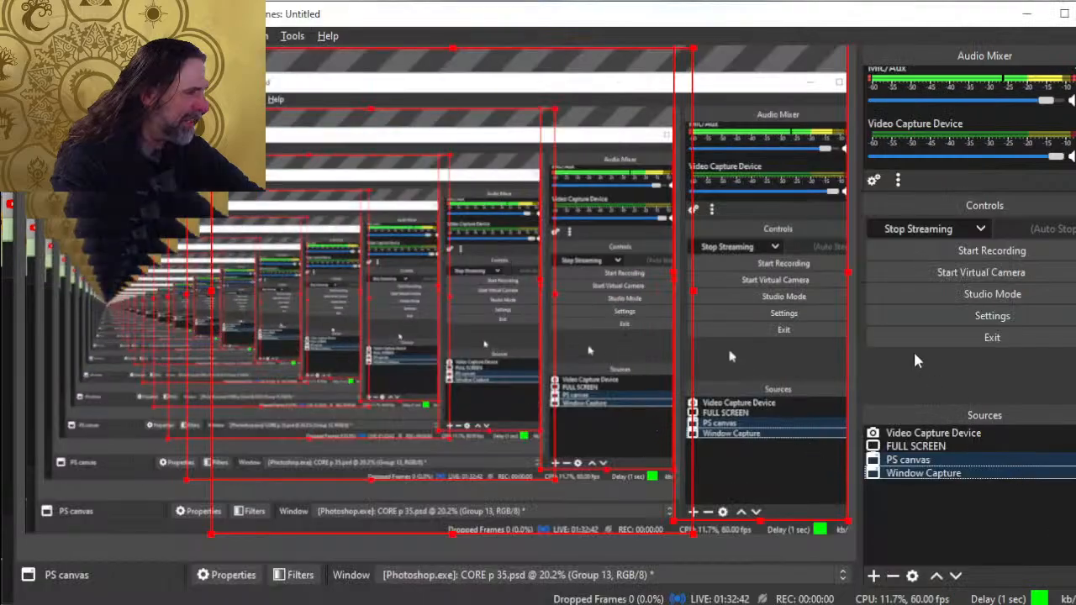